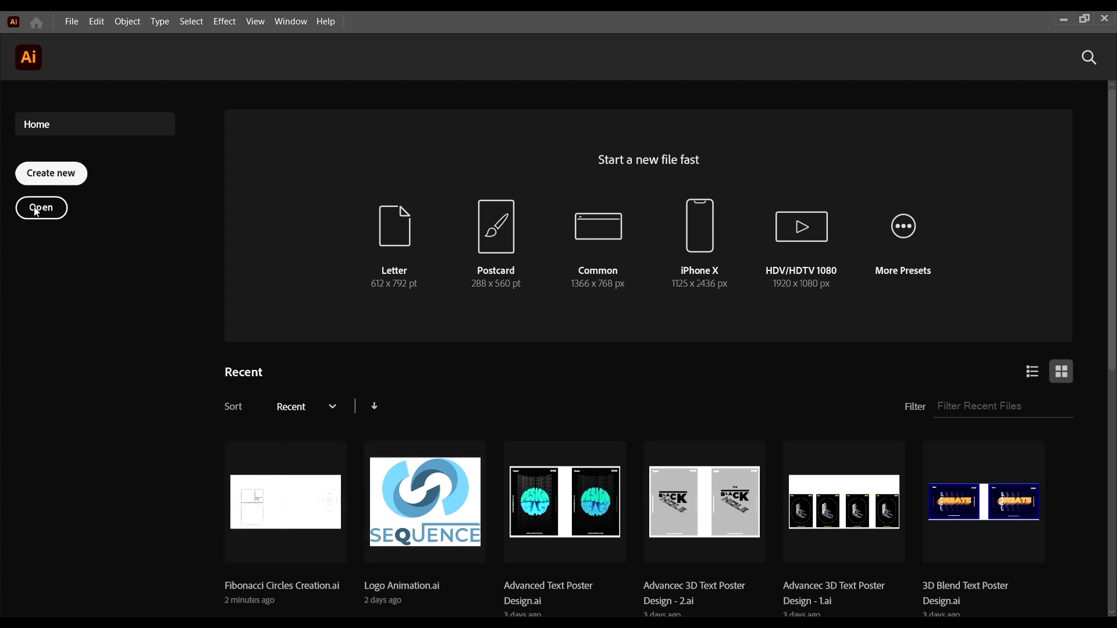
# - Copy the concentric circles from the second artboard of Fibonacci Circles Creation.ai
pyautogui.click(305, 492)
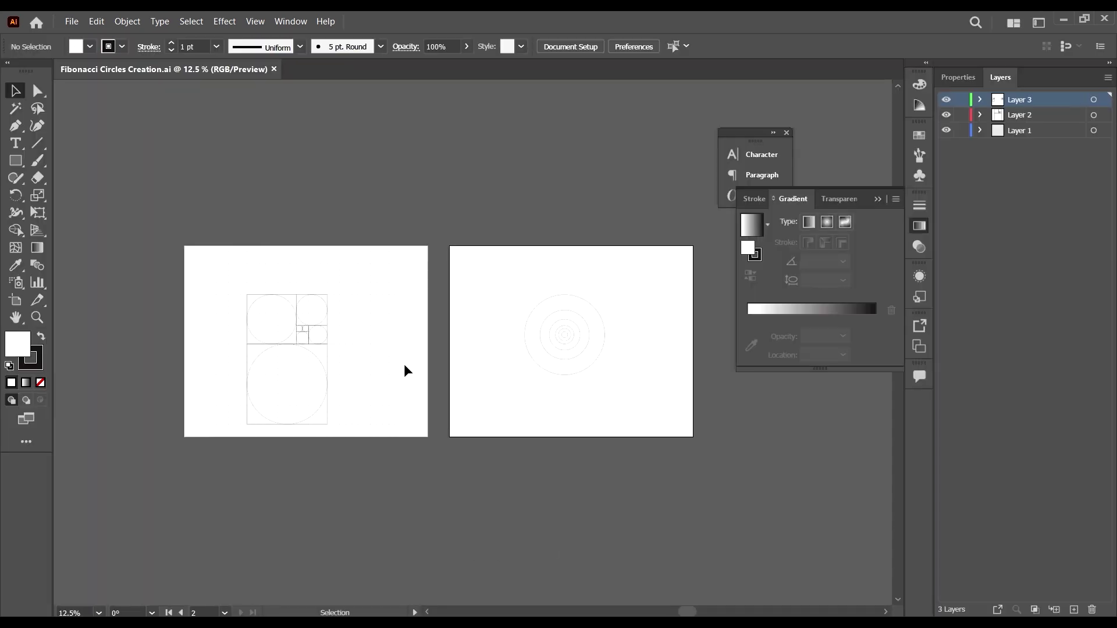
pyautogui.scroll(6, 286, 344)
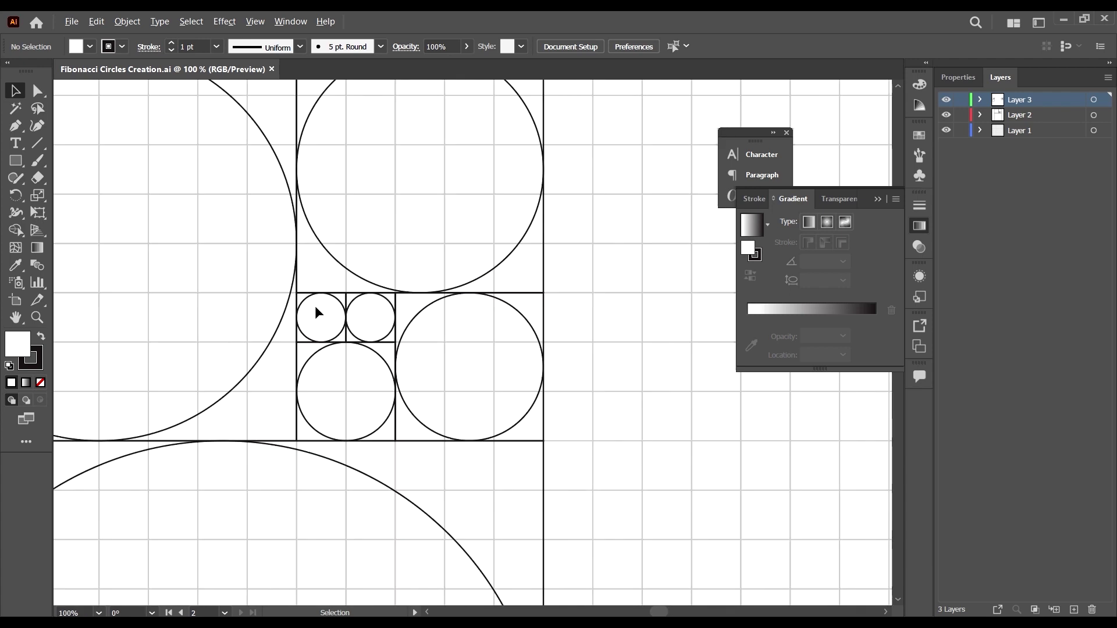
pyautogui.scroll(-6, 317, 313)
pyautogui.hscroll(2, 594, 376)
pyautogui.scroll(1, 621, 412)
pyautogui.moveTo(635, 448); pyautogui.dragTo(427, 250)
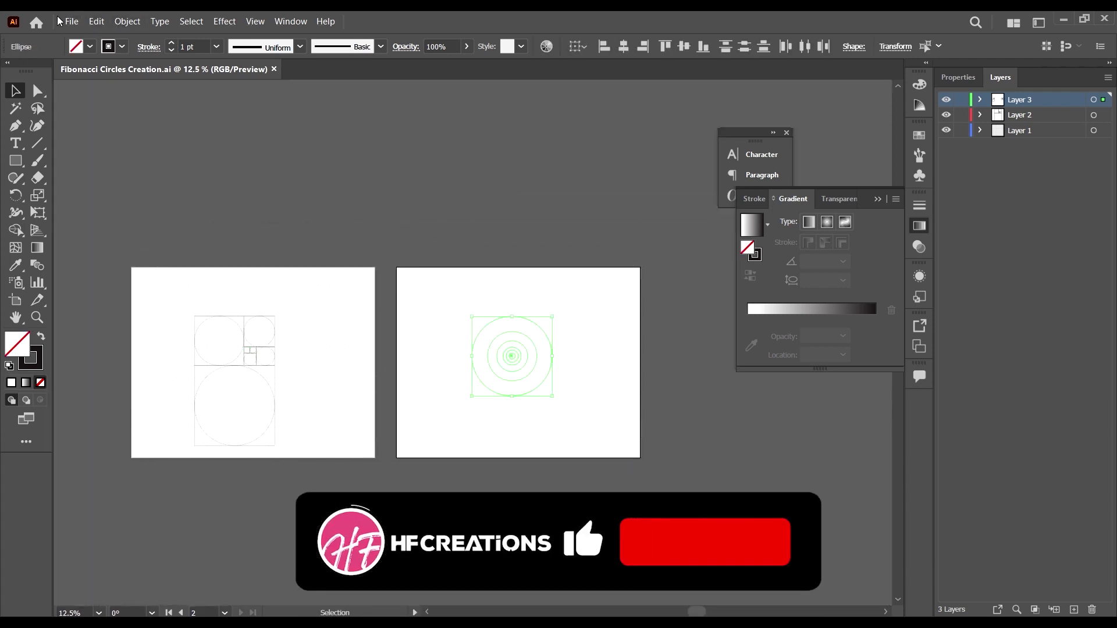
pyautogui.click(97, 21)
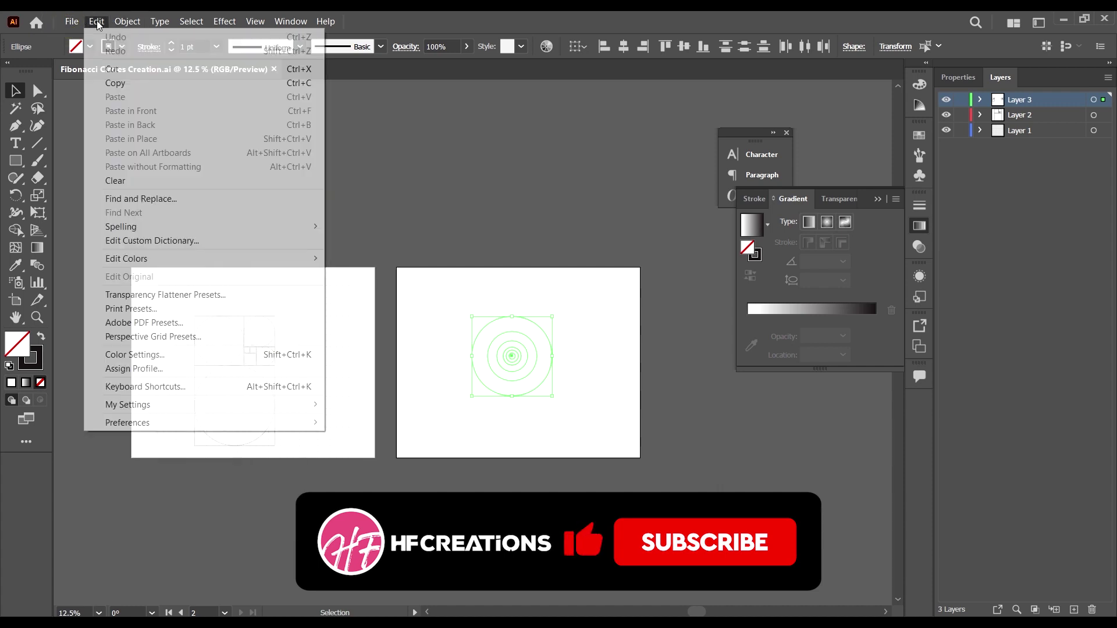
pyautogui.click(115, 83)
# - Create a new blank A4 RGB document
pyautogui.click(386, 173)
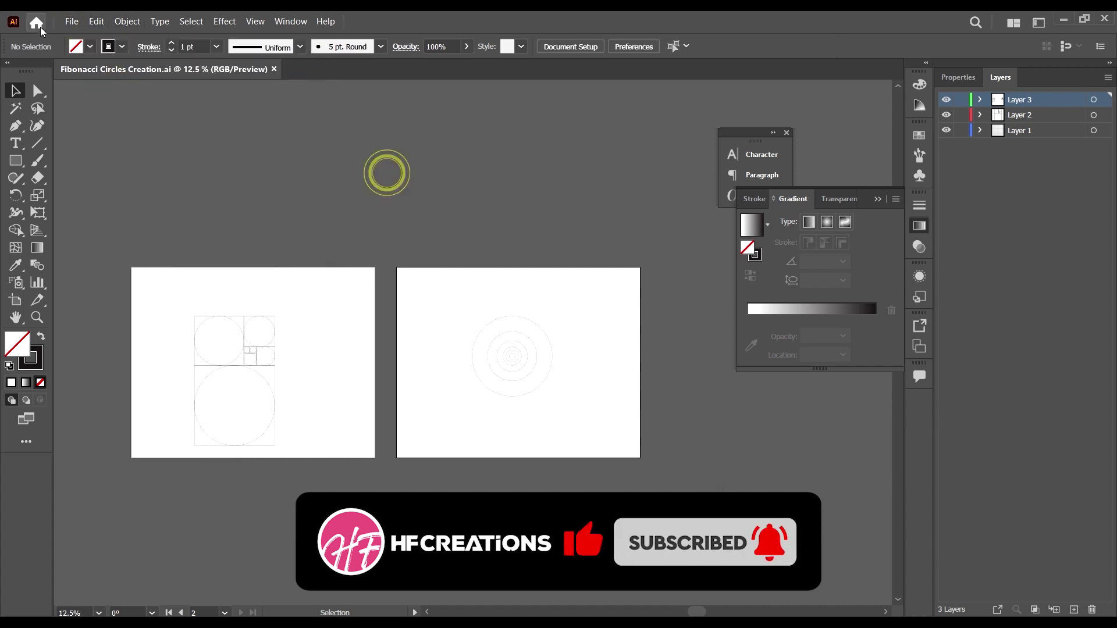
pyautogui.click(72, 21)
pyautogui.click(103, 38)
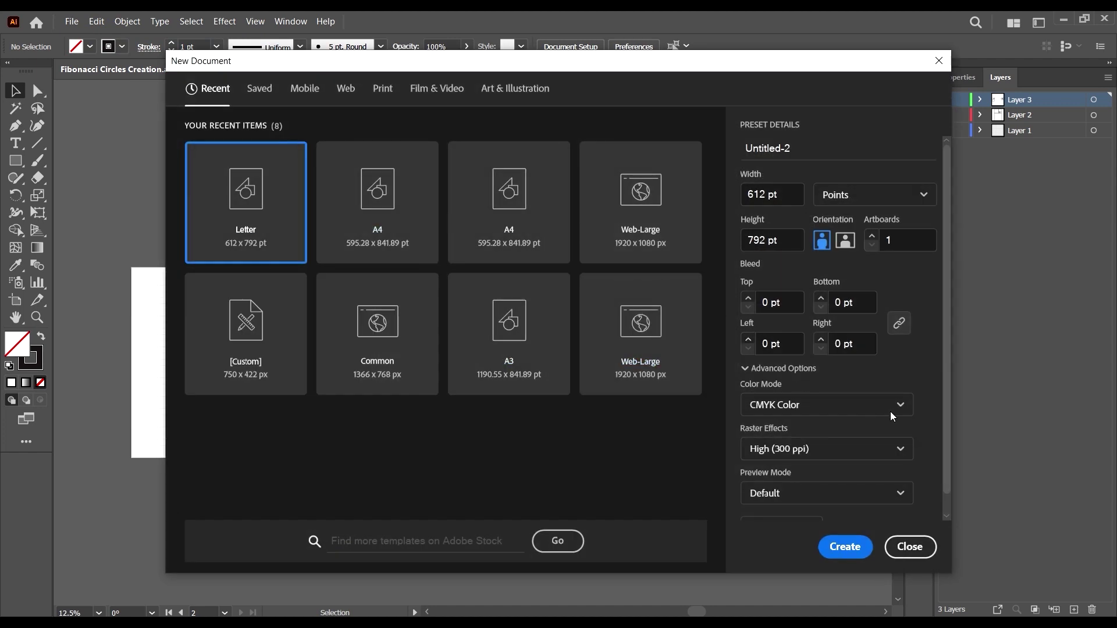
pyautogui.click(399, 230)
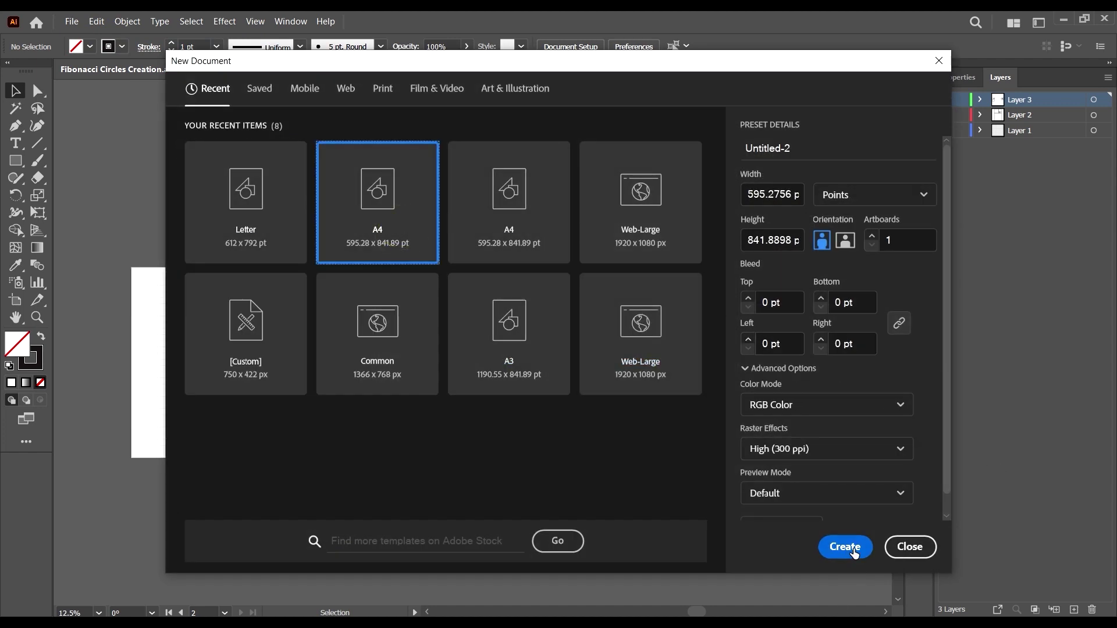
pyautogui.click(845, 547)
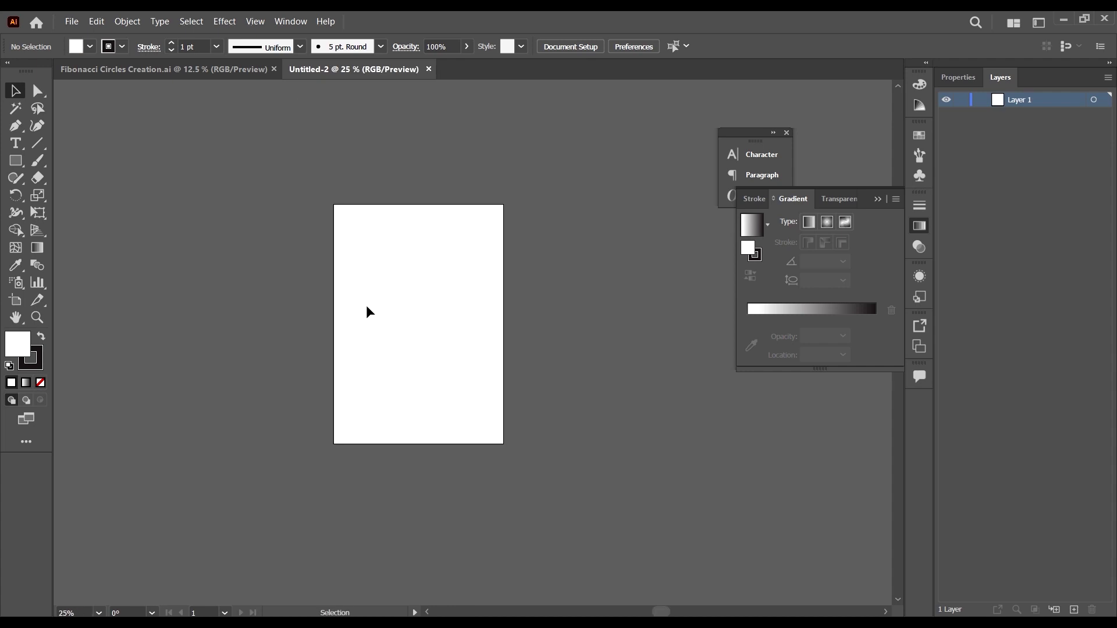
# - Widen the new artboard to 1172 pt with the Artboard tool
pyautogui.hotkey('shift', 'o')
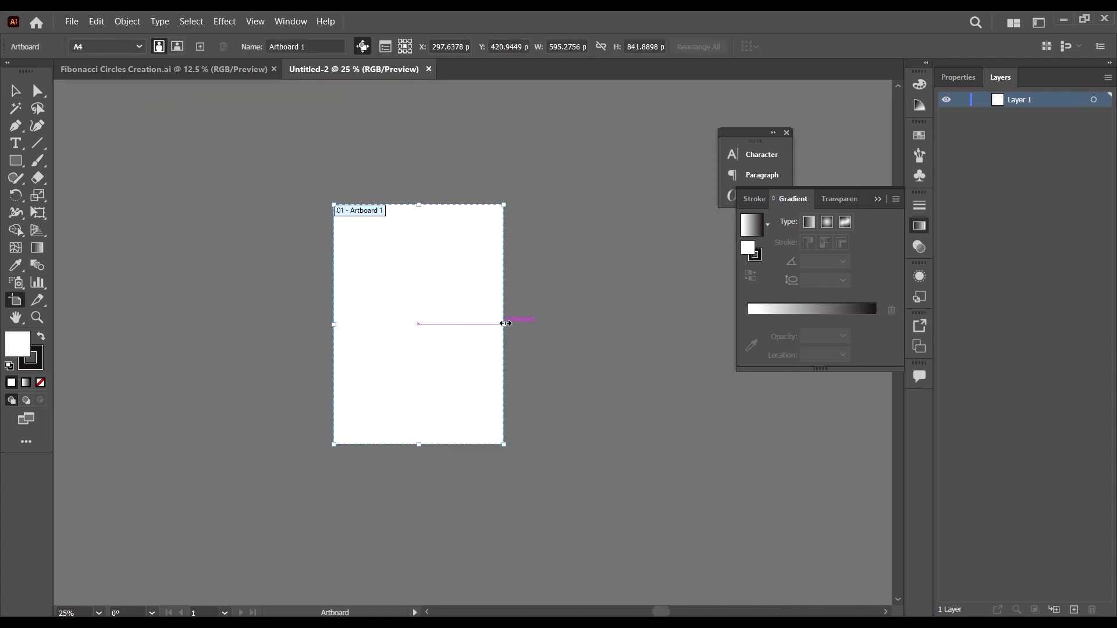
pyautogui.moveTo(506, 324); pyautogui.dragTo(587, 348)
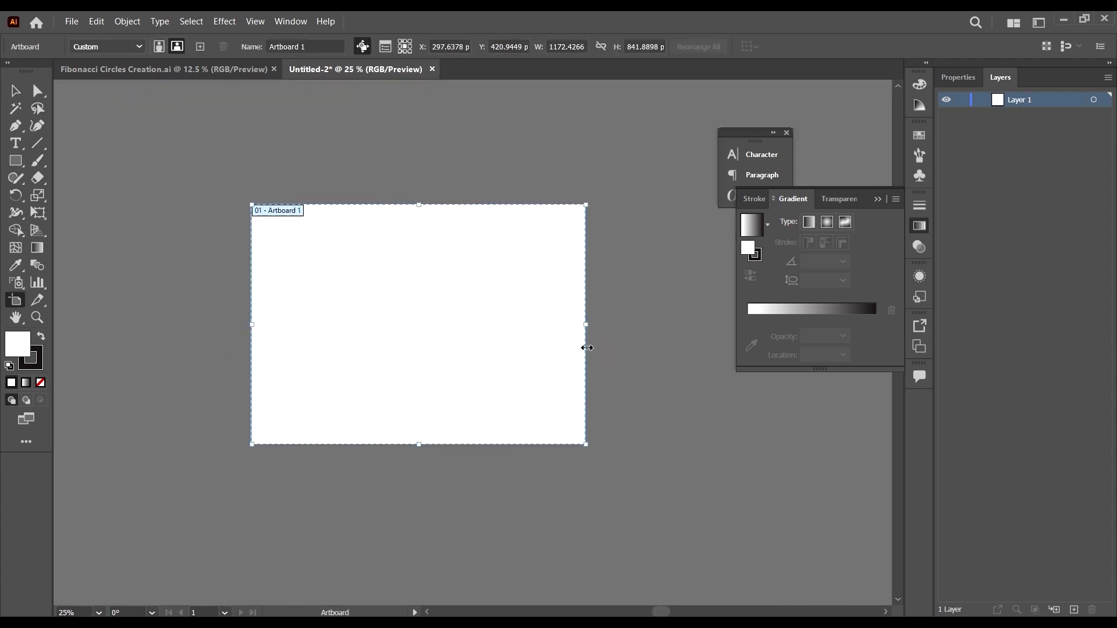
pyautogui.press('Escape')
pyautogui.click(491, 327)
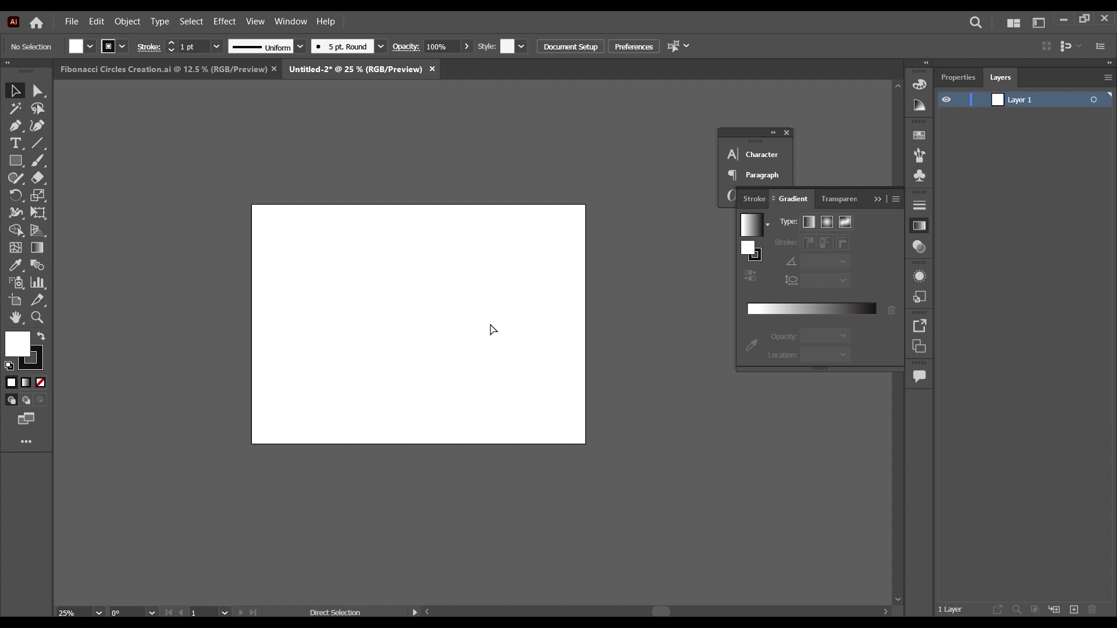
# - Paste the concentric circles and nudge them slightly left
pyautogui.hotkey('ctrl', 'v')
pyautogui.moveTo(504, 378); pyautogui.dragTo(429, 319)
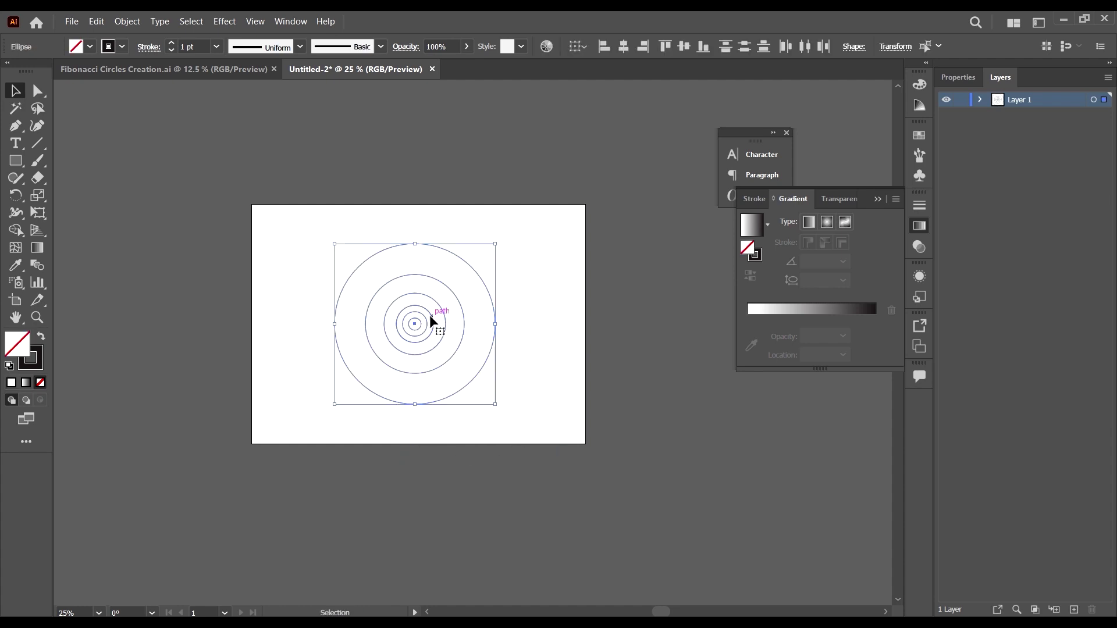
pyautogui.click(569, 331)
# - Enlarge the artboard to about 1401 by 1006 pt
pyautogui.hotkey('shift', 'o')
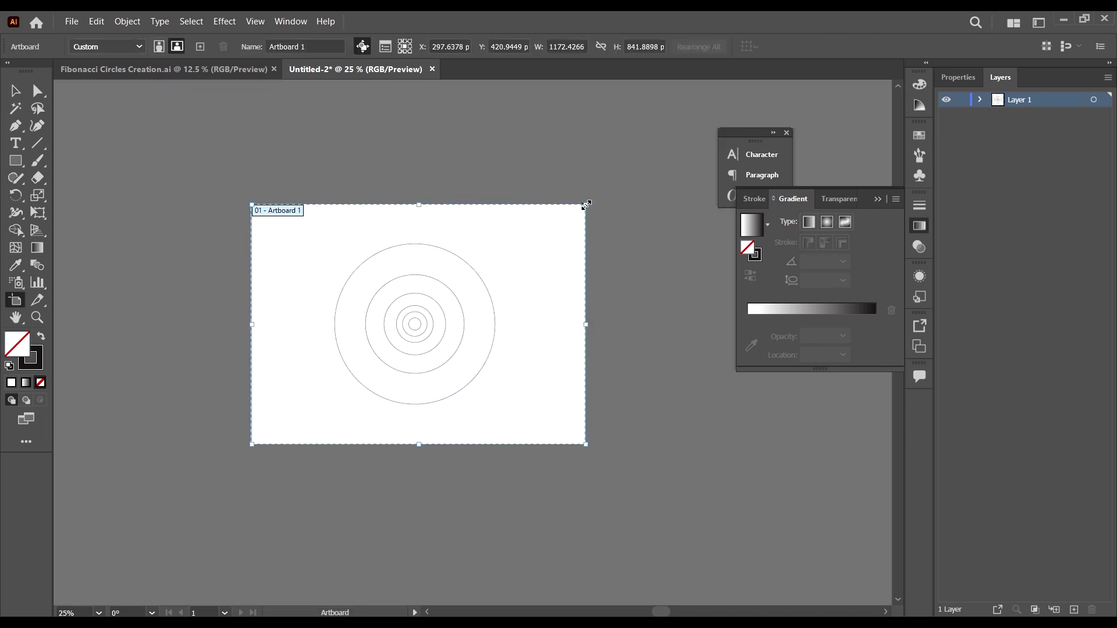
pyautogui.moveTo(586, 204); pyautogui.dragTo(619, 182)
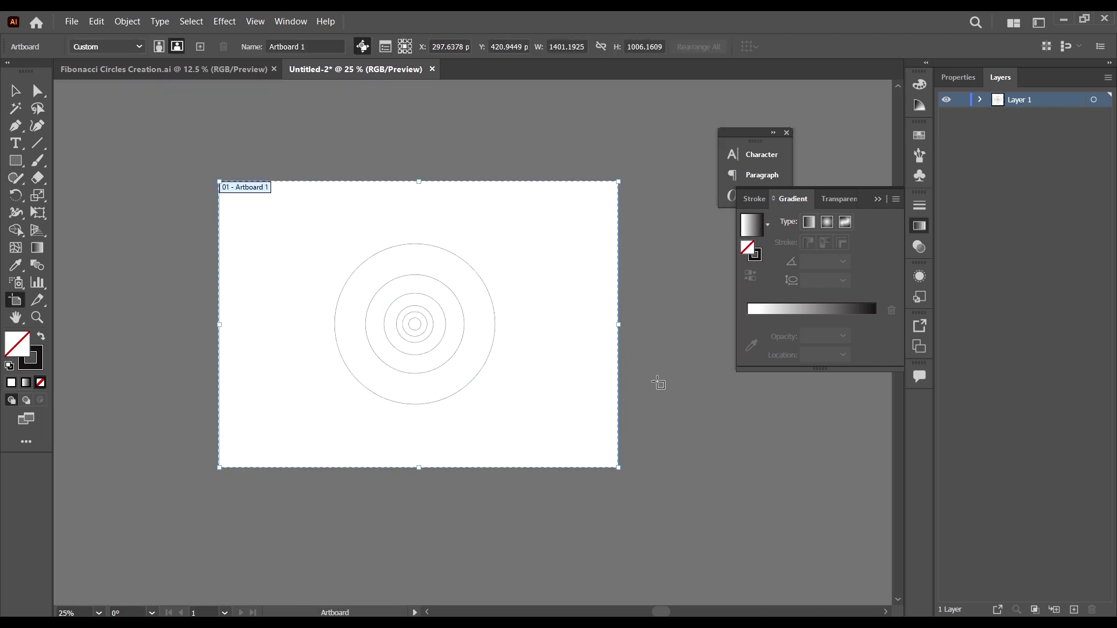
pyautogui.press('v')
pyautogui.scroll(-2, 492, 277)
pyautogui.scroll(2, 524, 307)
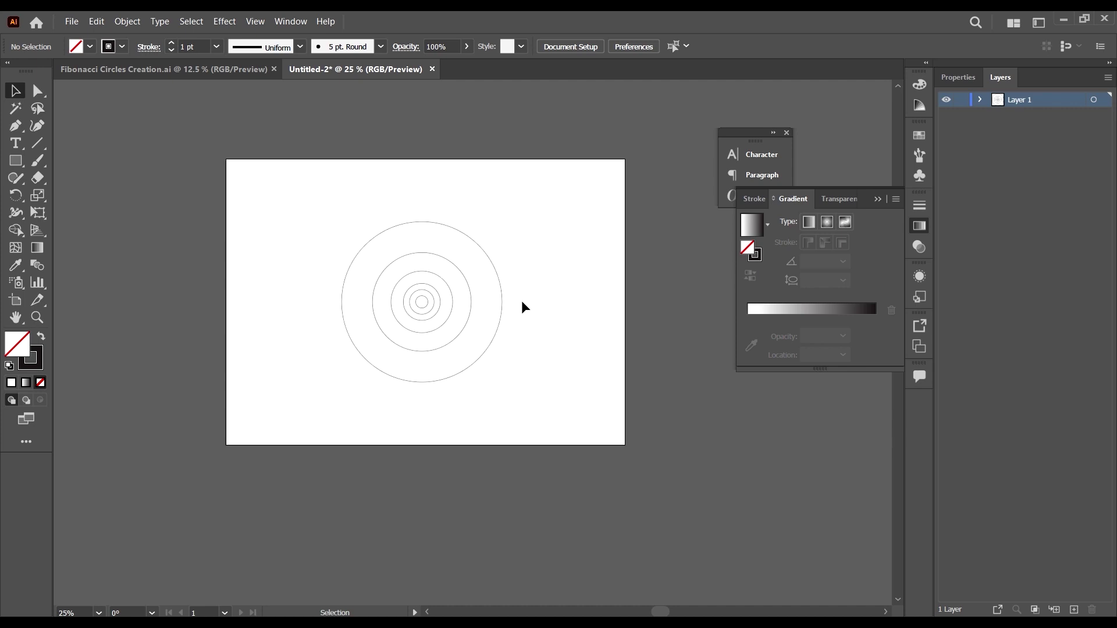
# - Marquee-select all the concentric circles and drag them onto the pasteboard left of the artboard
pyautogui.click(493, 266)
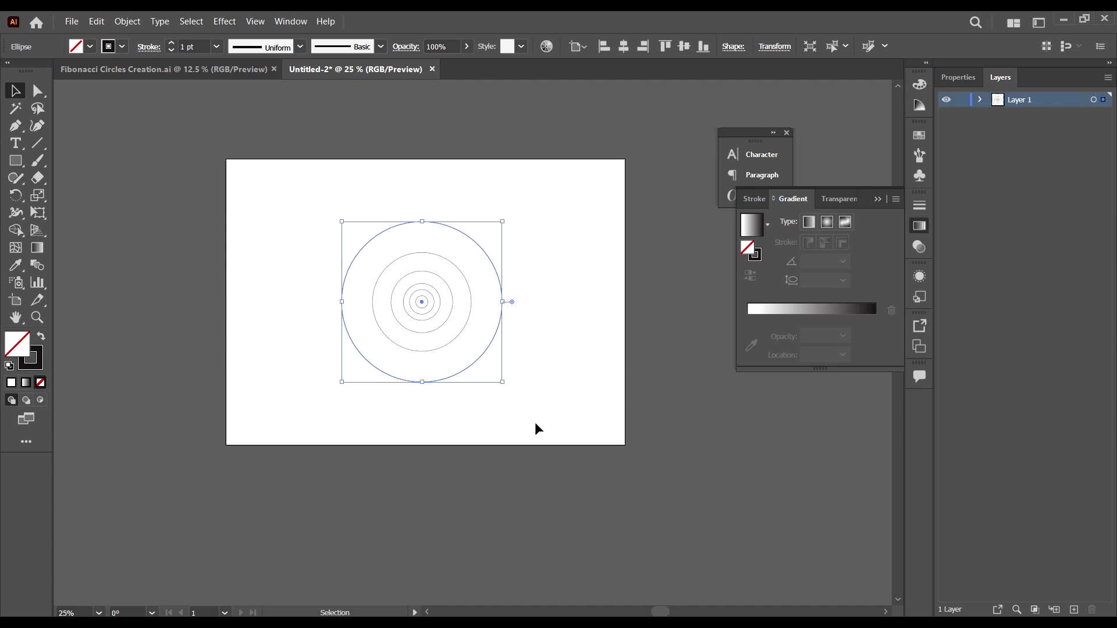
pyautogui.moveTo(533, 426); pyautogui.dragTo(273, 221)
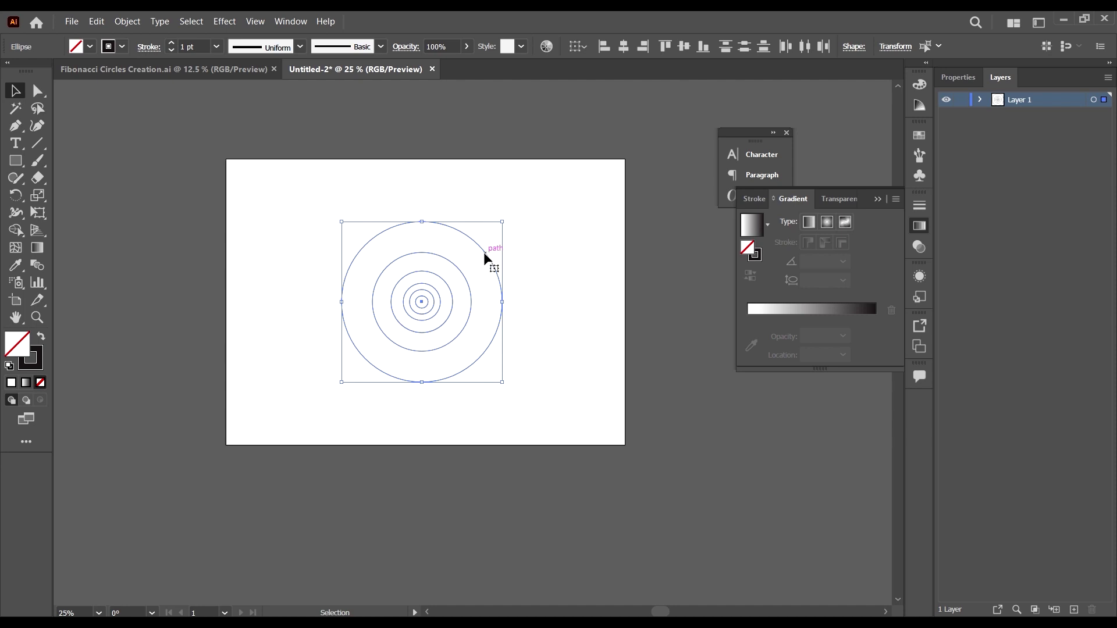
pyautogui.click(569, 326)
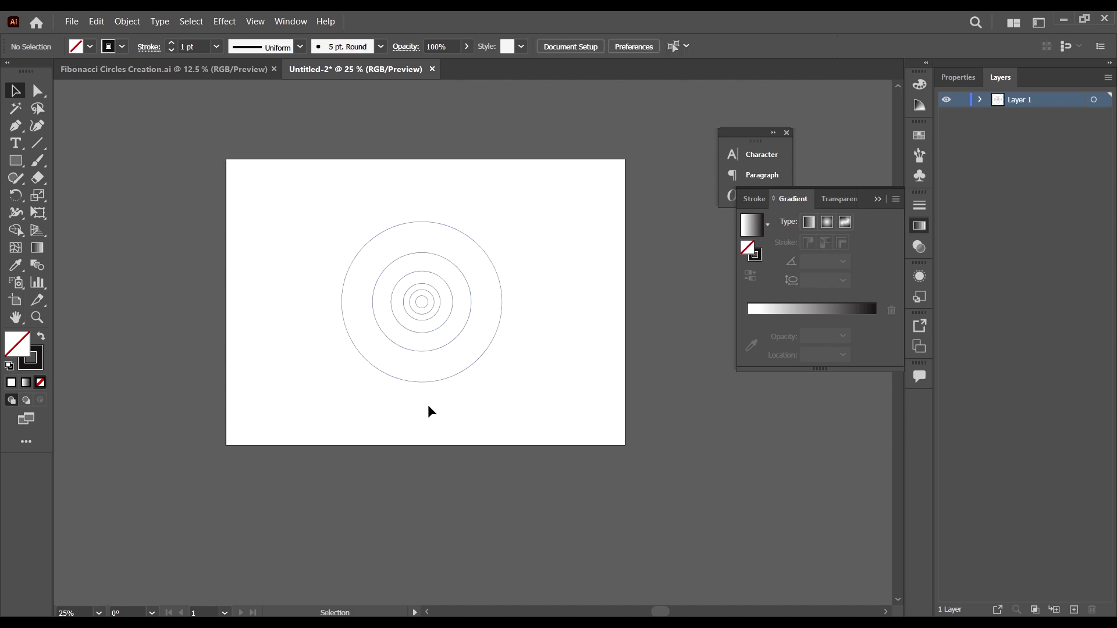
pyautogui.moveTo(474, 413); pyautogui.dragTo(333, 218)
pyautogui.scroll(-1, 475, 288)
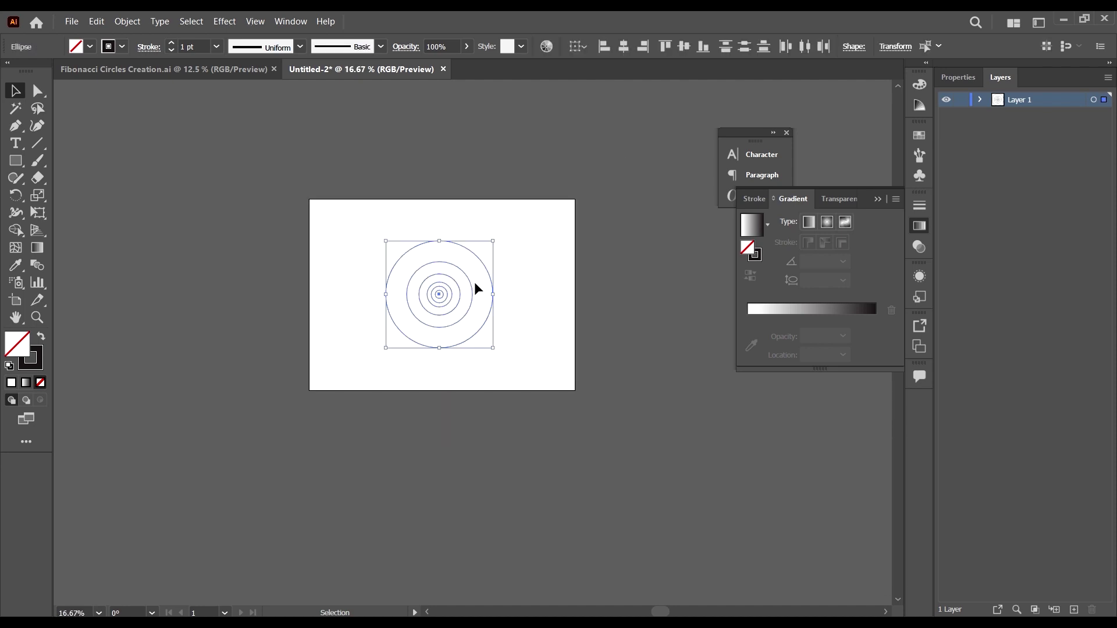
pyautogui.moveTo(474, 288); pyautogui.dragTo(265, 288)
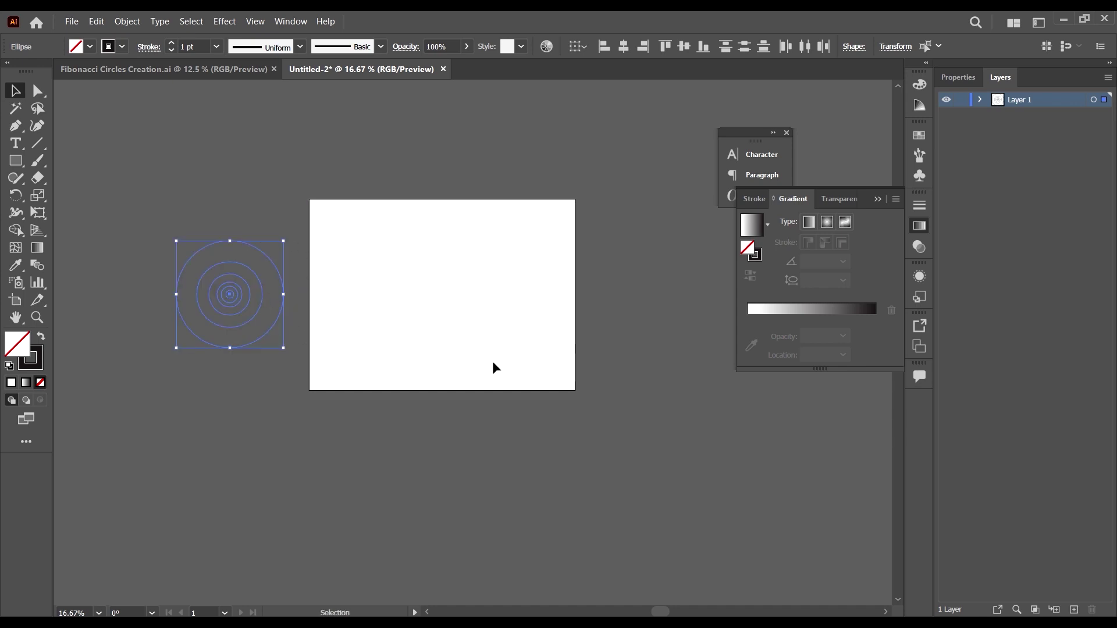
pyautogui.hscroll(-3, 158, 287)
pyautogui.scroll(1, 211, 279)
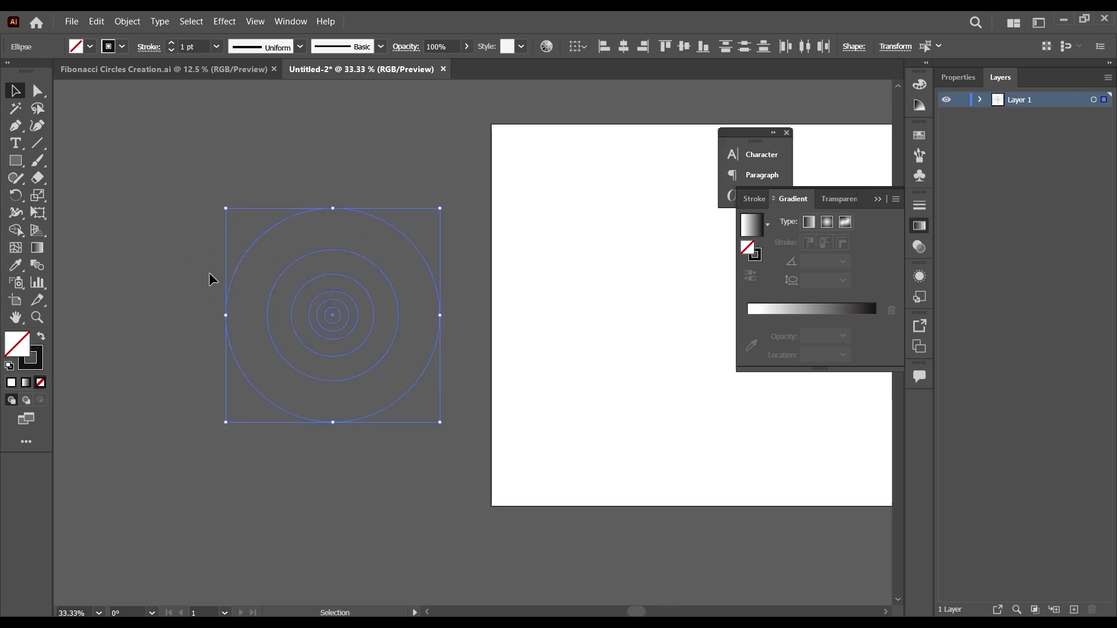
pyautogui.scroll(-1, 242, 312)
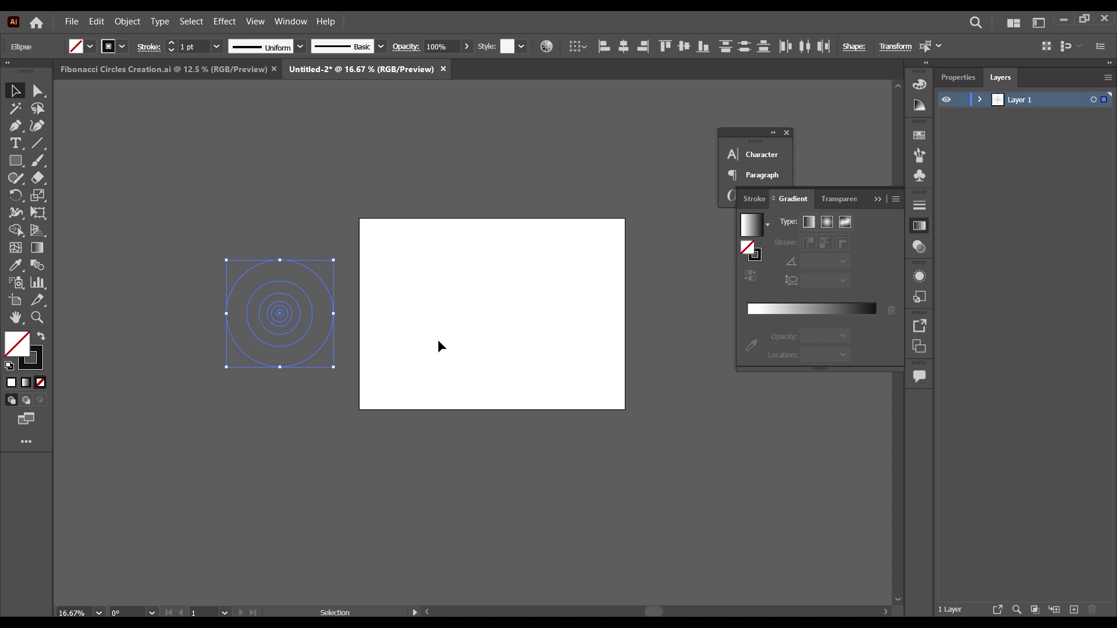
pyautogui.click(439, 346)
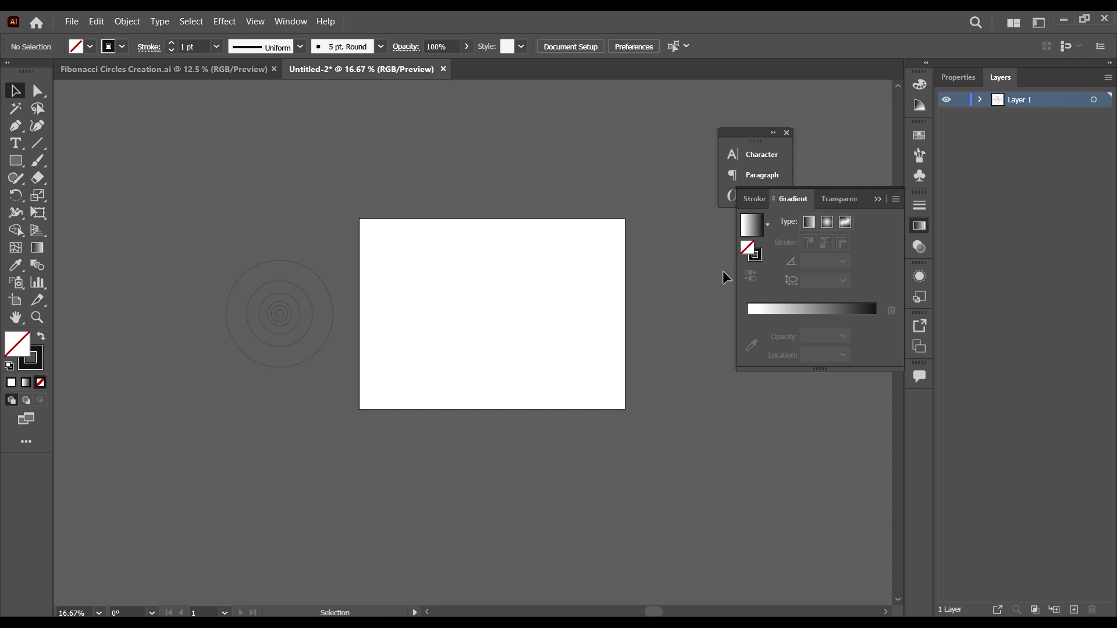
# - Marquee-select the two outermost circles of the set beside the artboard
pyautogui.keyDown('alt'); pyautogui.scroll(1, 260, 285); pyautogui.keyUp('alt')
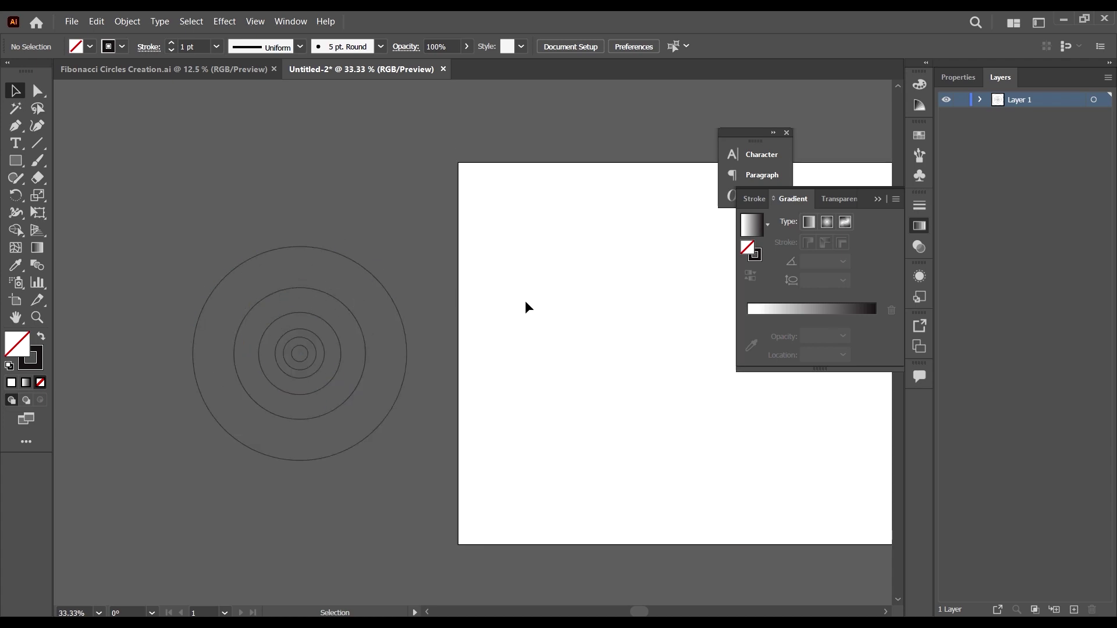
pyautogui.hscroll(-1, 404, 351)
pyautogui.keyDown('alt'); pyautogui.scroll(-3, 157, 362); pyautogui.keyUp('alt')
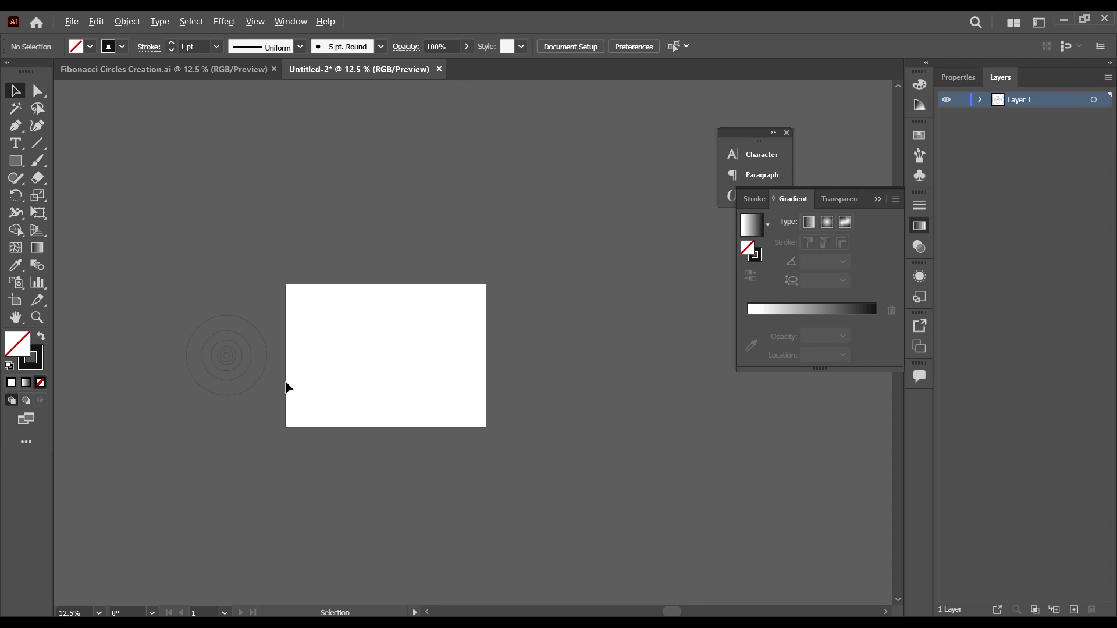
pyautogui.keyDown('alt'); pyautogui.scroll(1, 226, 364); pyautogui.keyUp('alt')
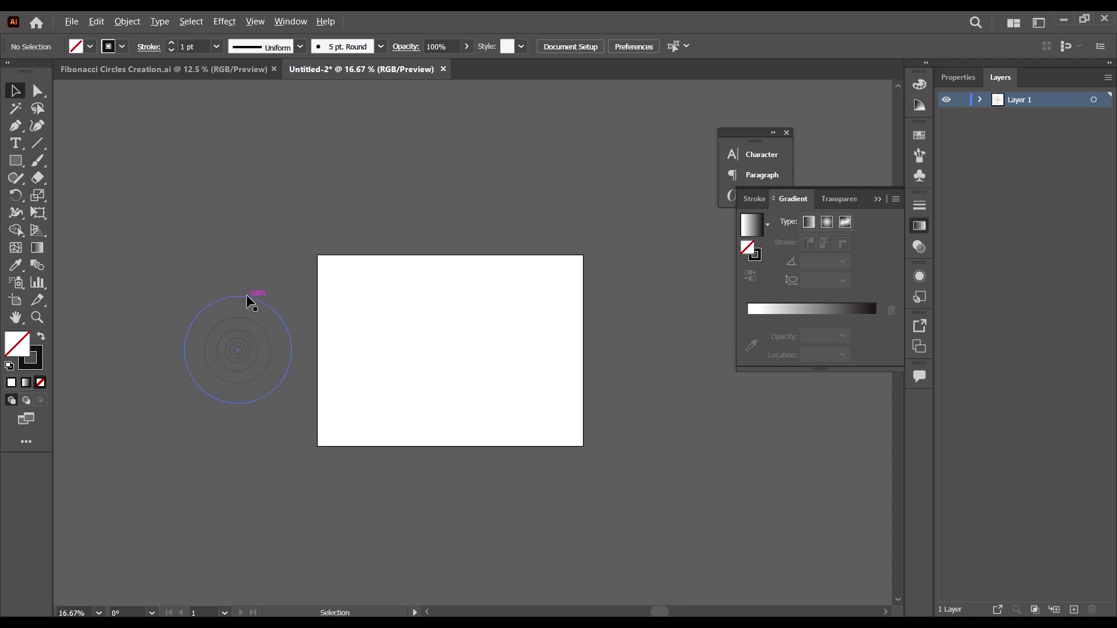
pyautogui.keyDown('alt'); pyautogui.scroll(1, 266, 308); pyautogui.keyUp('alt')
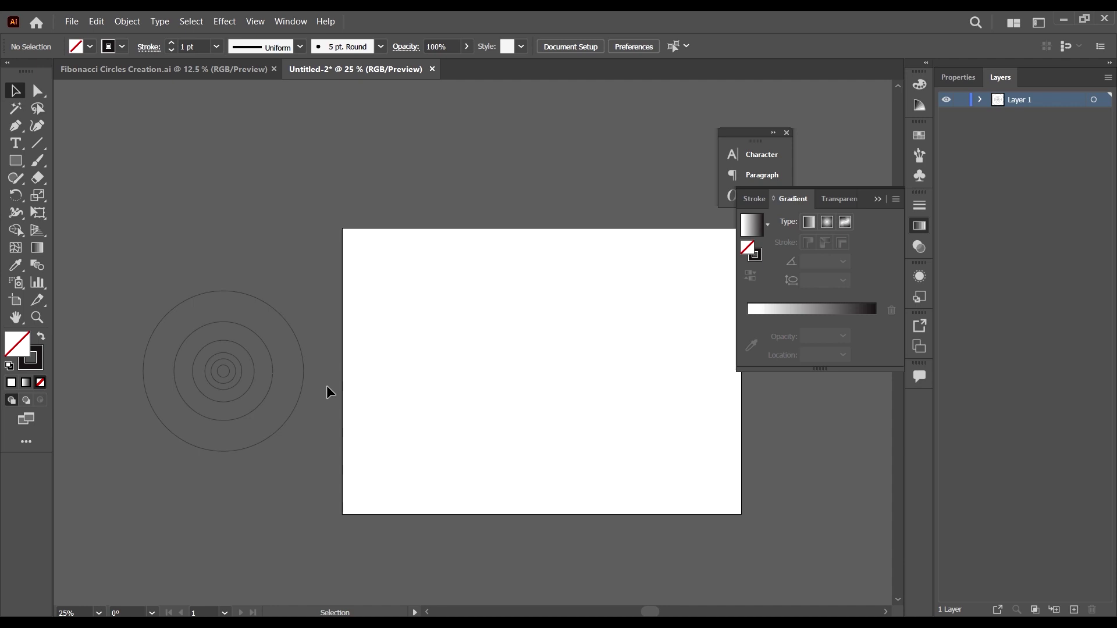
pyautogui.moveTo(323, 415); pyautogui.dragTo(260, 369)
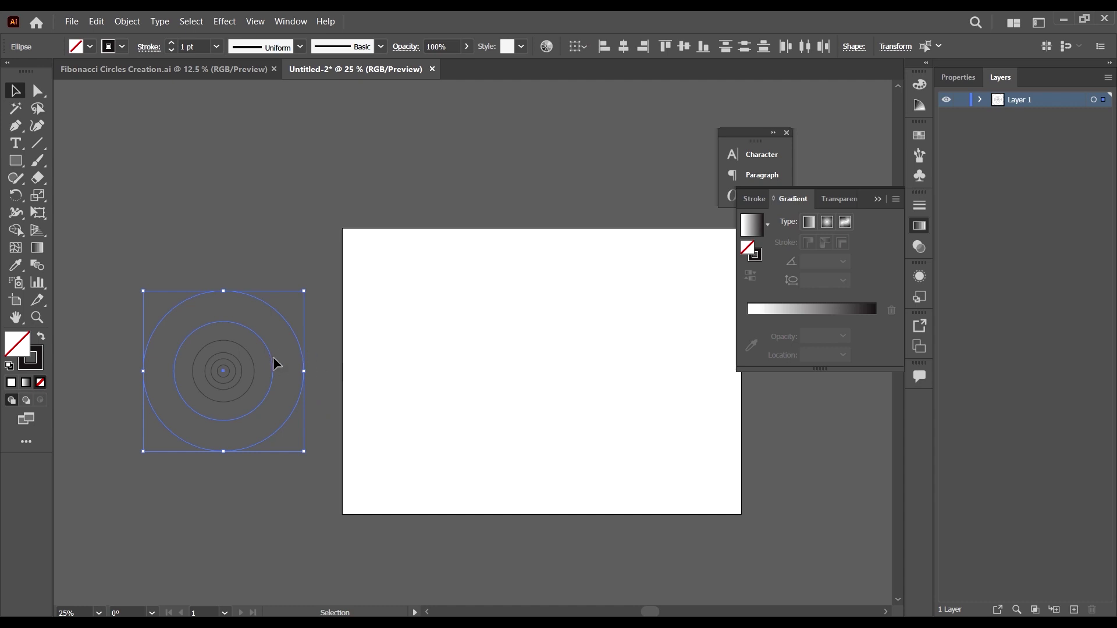
# - Duplicate the two outer circles onto the artboard and vertically center them on each other
pyautogui.click(459, 390)
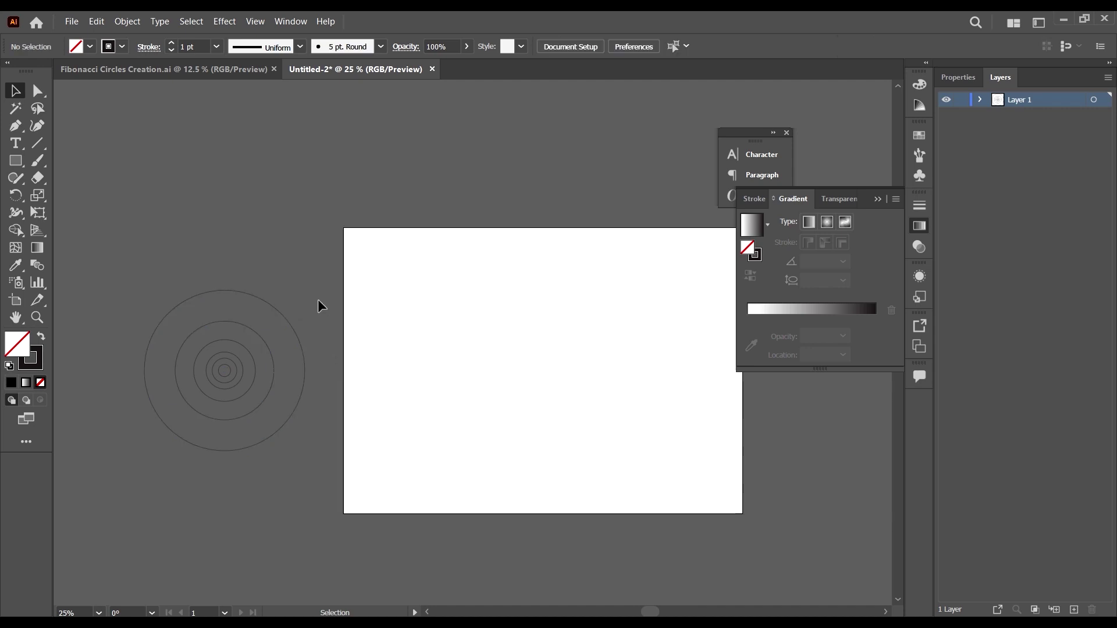
pyautogui.moveTo(297, 285); pyautogui.dragTo(260, 367)
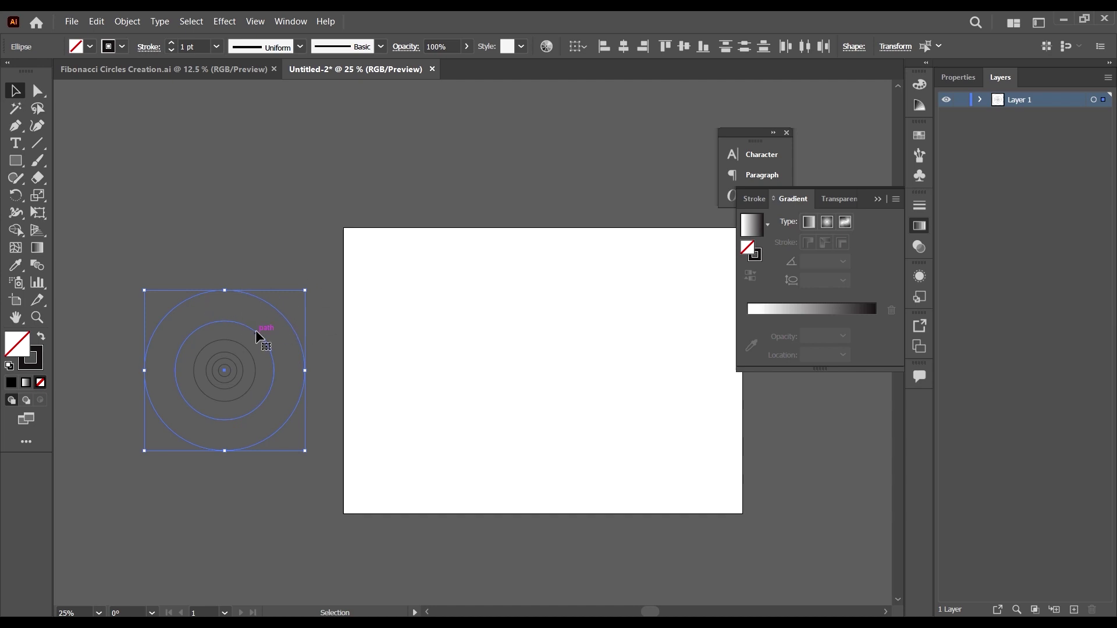
pyautogui.moveTo(260, 333); pyautogui.dragTo(575, 382)
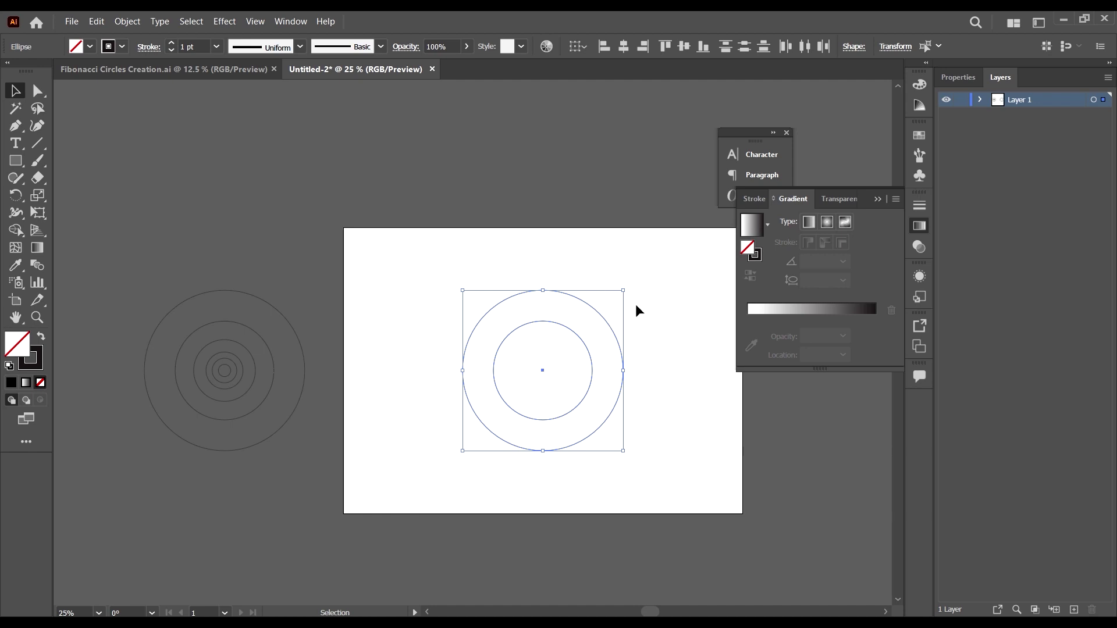
pyautogui.click(684, 50)
pyautogui.click(637, 249)
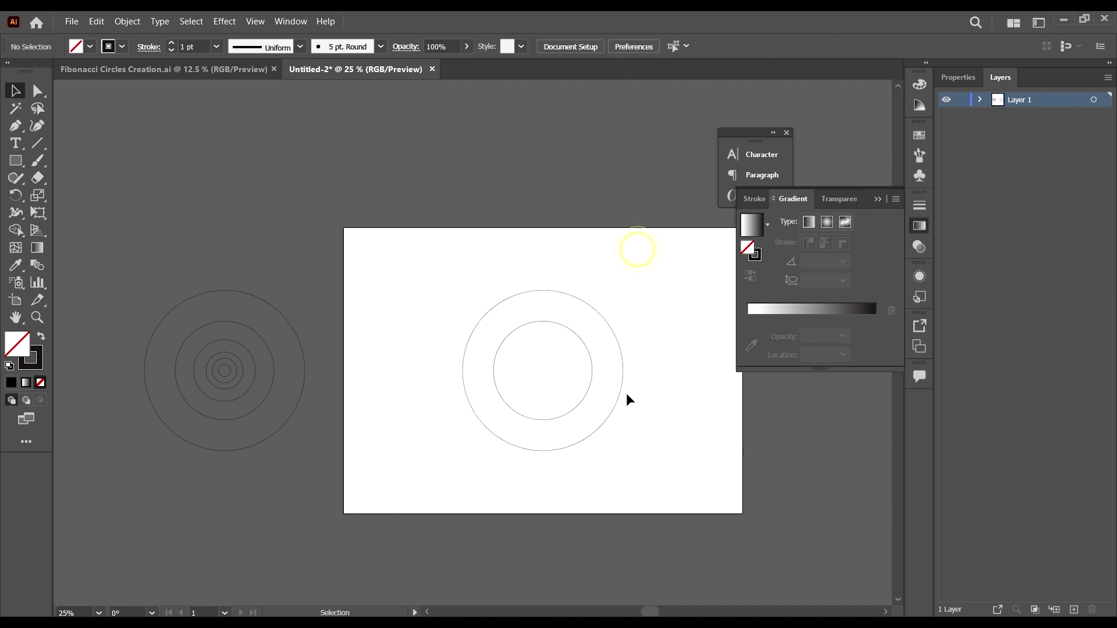
# - Place the inner circle against the outer circle's right edge and a copy against its left edge
pyautogui.scroll(1, 700, 425)
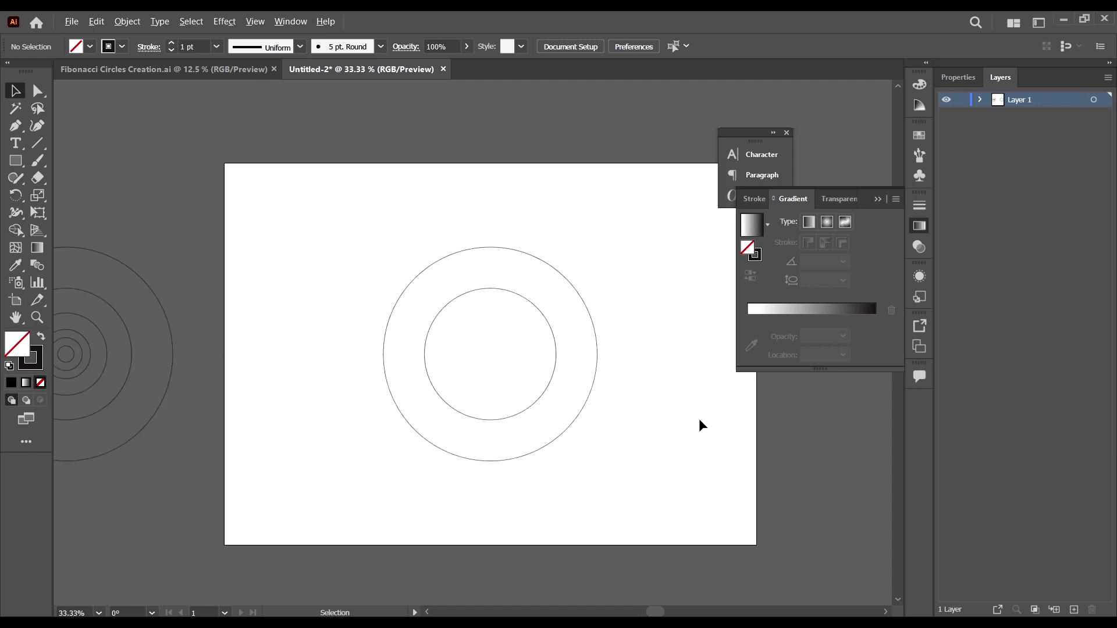
pyautogui.hscroll(1, 657, 414)
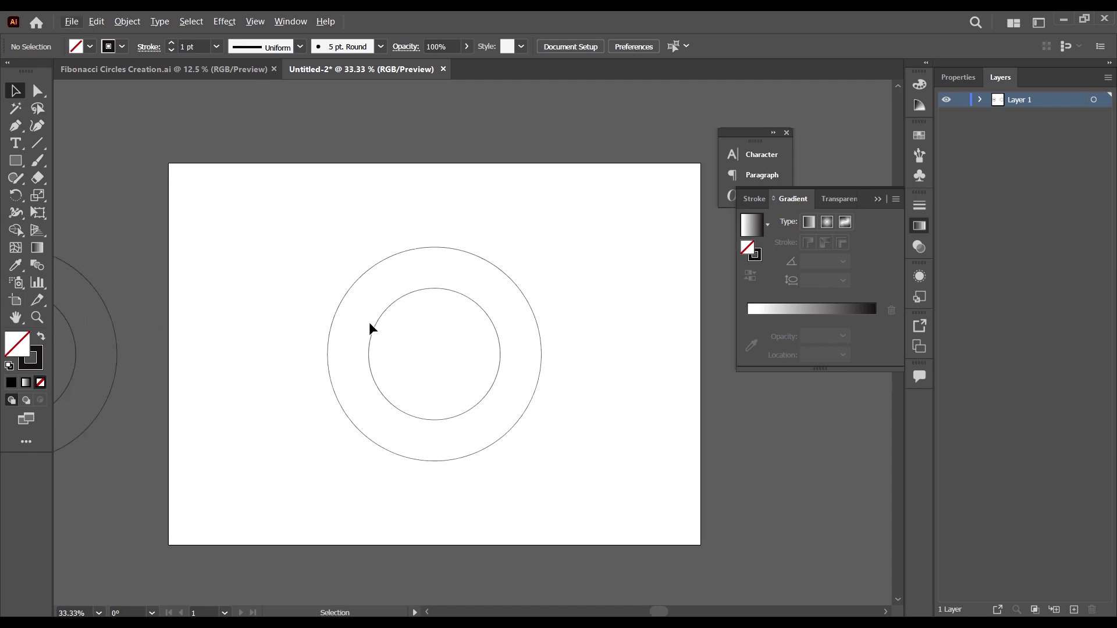
pyautogui.scroll(1, 370, 325)
pyautogui.scroll(-1, 581, 346)
pyautogui.click(582, 345)
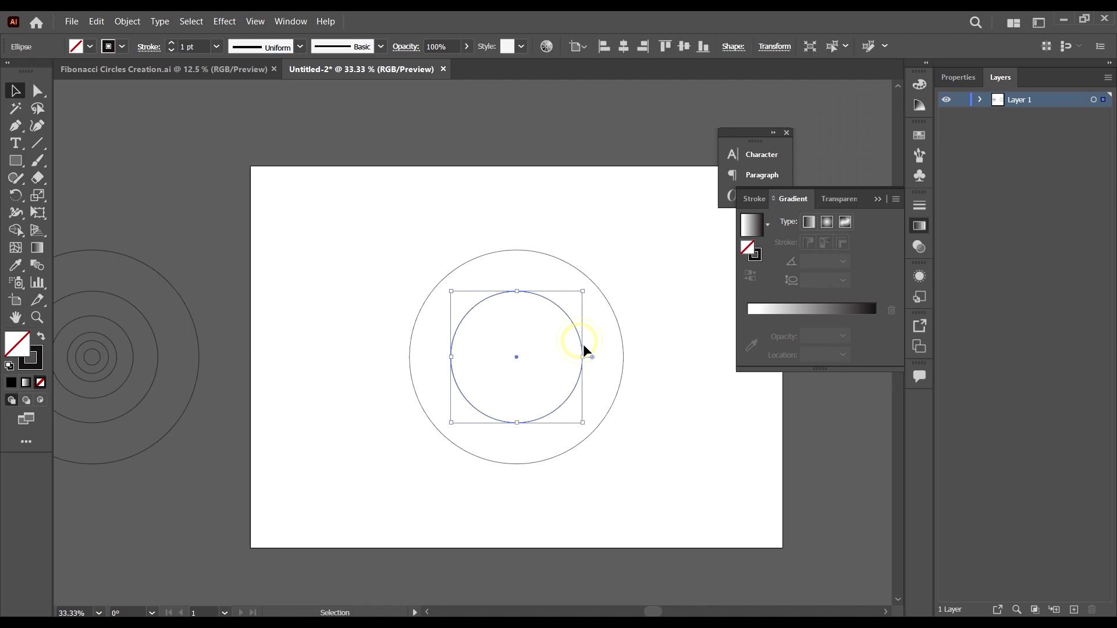
pyautogui.moveTo(581, 343); pyautogui.dragTo(619, 344)
pyautogui.scroll(5, 619, 345)
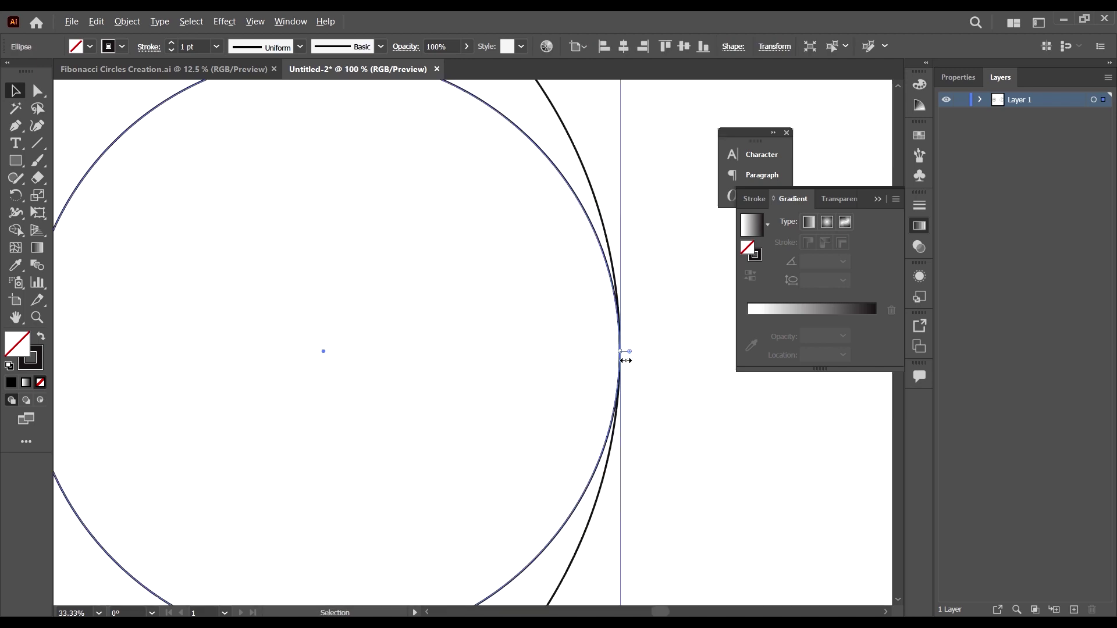
pyautogui.scroll(-5, 621, 341)
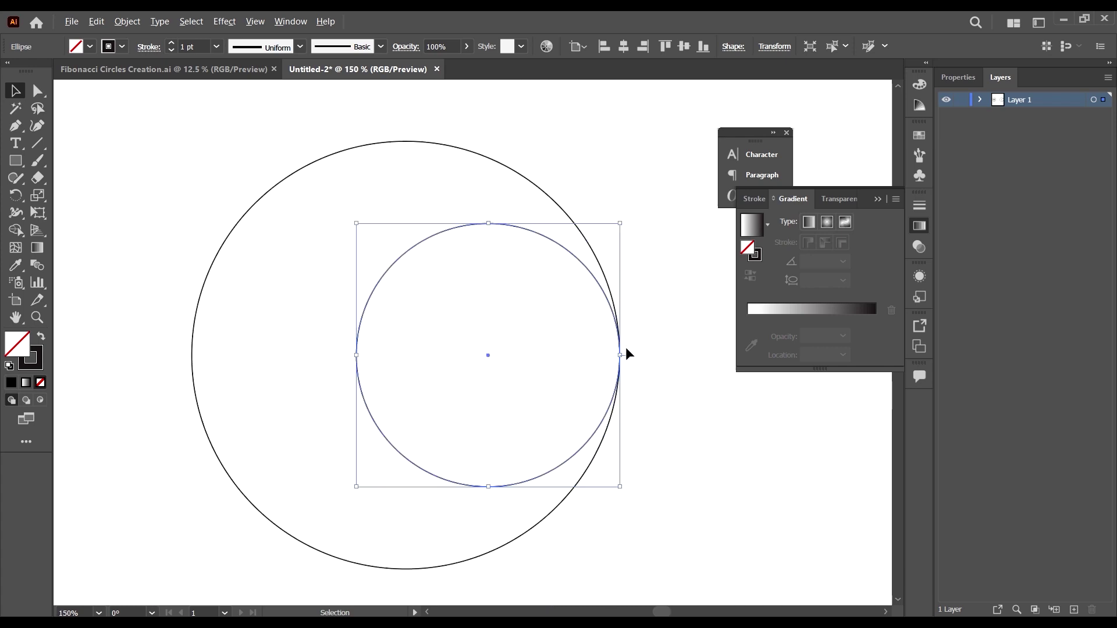
pyautogui.scroll(2, 626, 351)
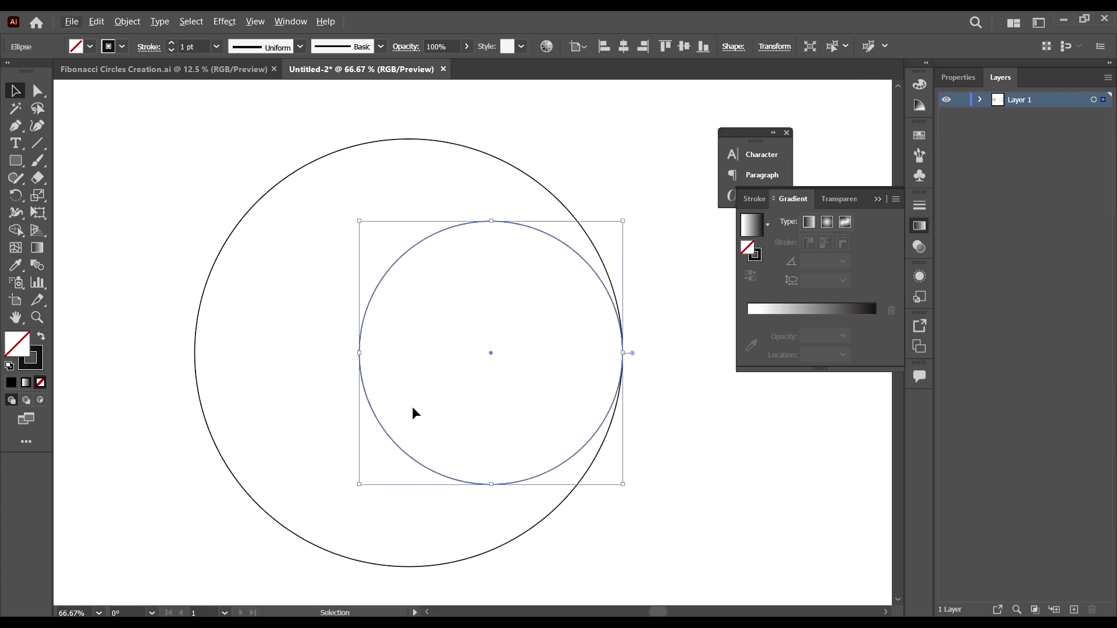
pyautogui.moveTo(382, 431); pyautogui.dragTo(217, 430)
pyautogui.scroll(-2, 459, 386)
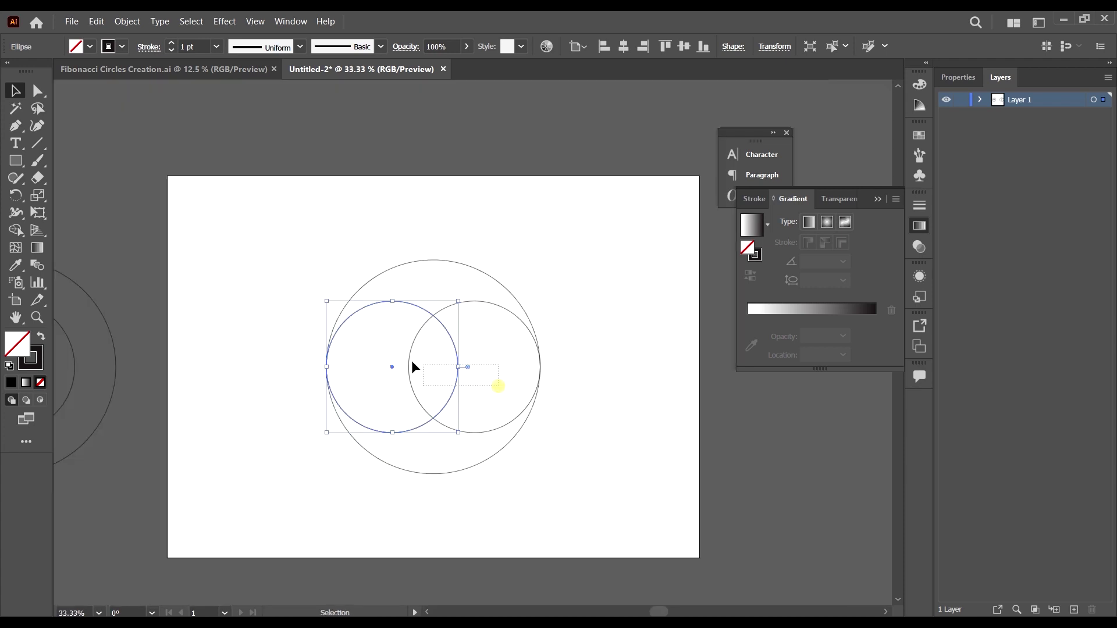
# - Add a 90° rotated copy of the three circles
pyautogui.hotkey('ctrl', 'a')
pyautogui.press('ctrl')
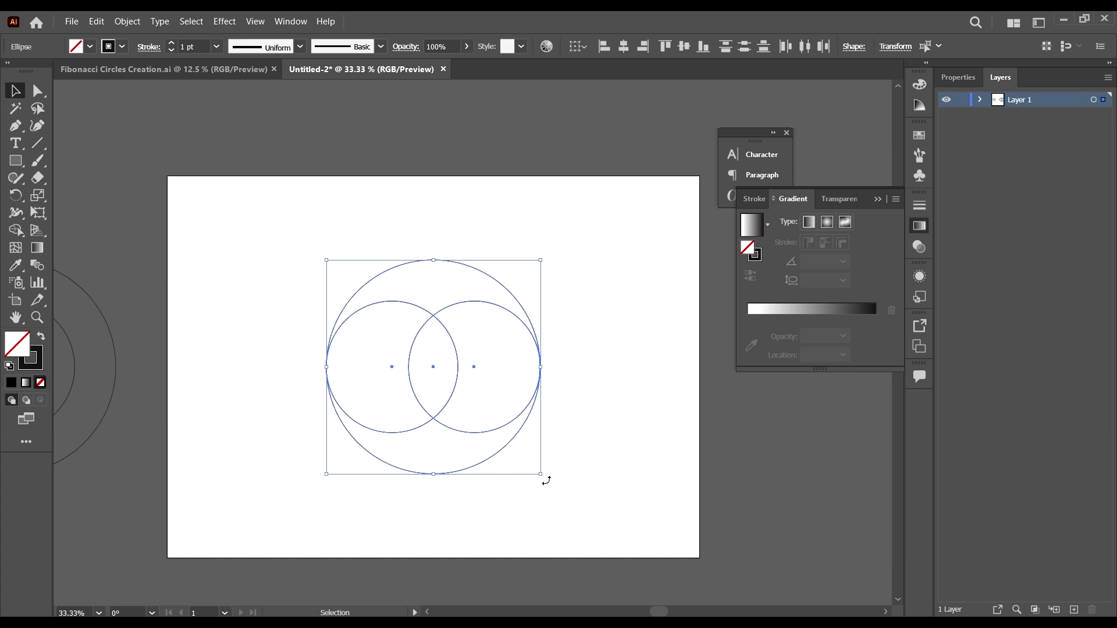
pyautogui.press('shift')
pyautogui.moveTo(546, 480); pyautogui.dragTo(550, 477)
pyautogui.moveTo(586, 435); pyautogui.dragTo(582, 225)
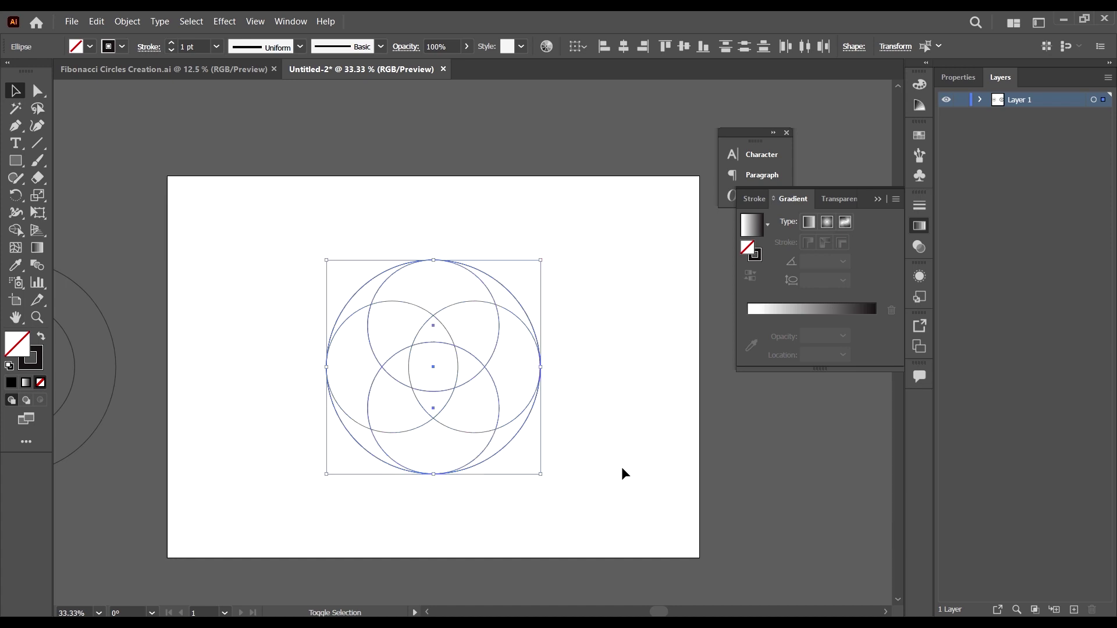
pyautogui.click(619, 496)
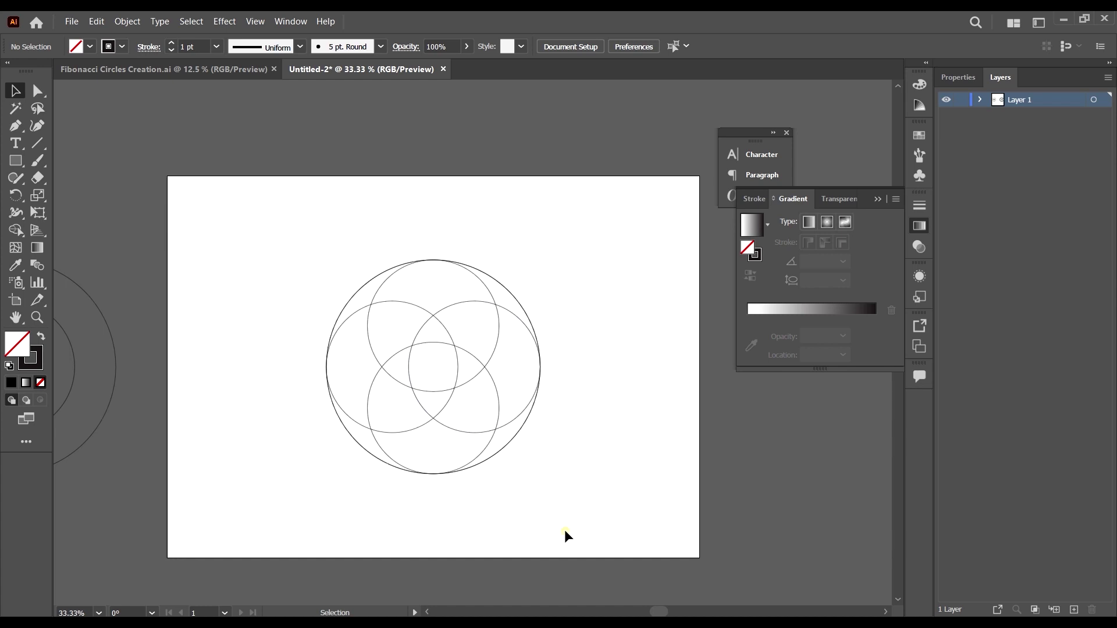
# - Rotate the whole circle arrangement by 45°
pyautogui.moveTo(565, 531); pyautogui.dragTo(324, 285)
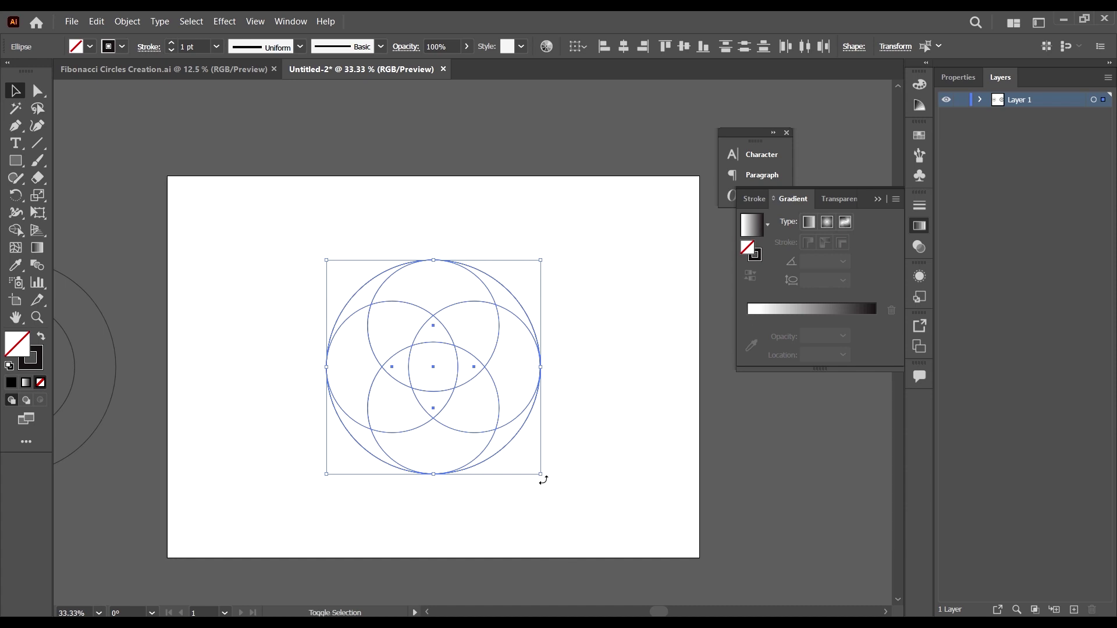
pyautogui.moveTo(543, 479); pyautogui.dragTo(619, 410)
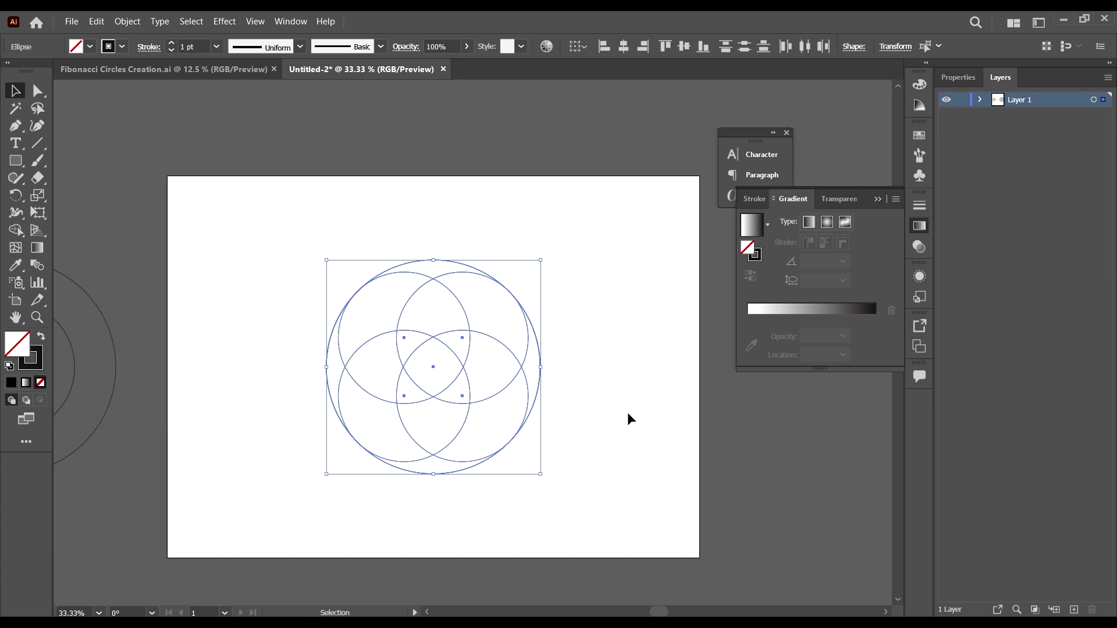
pyautogui.click(637, 434)
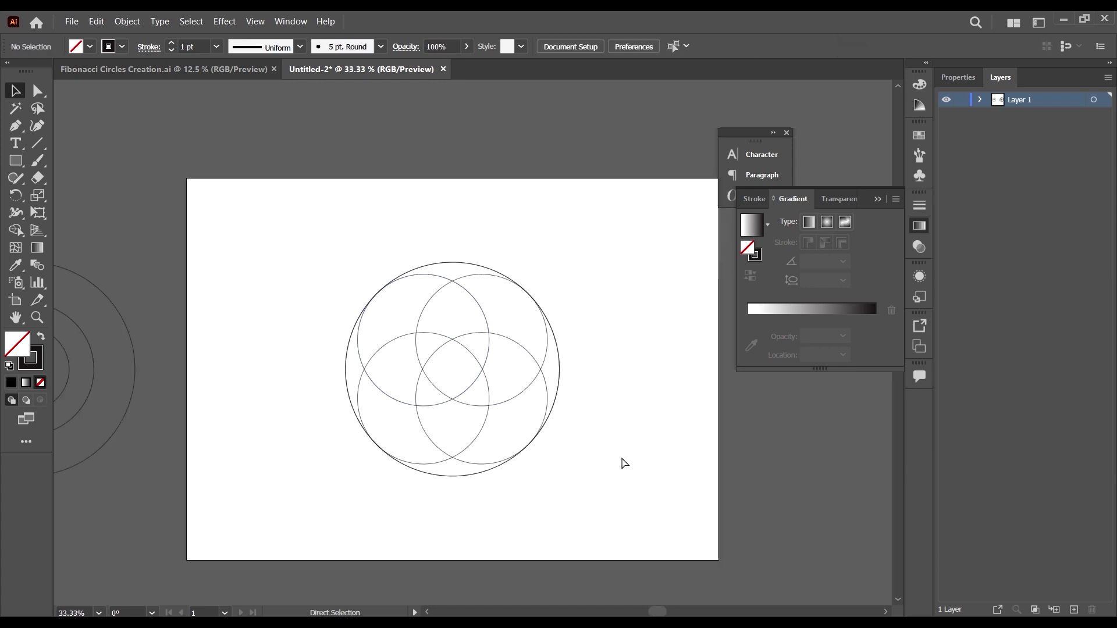
pyautogui.hscroll(2, 624, 463)
pyautogui.moveTo(557, 534); pyautogui.dragTo(180, 211)
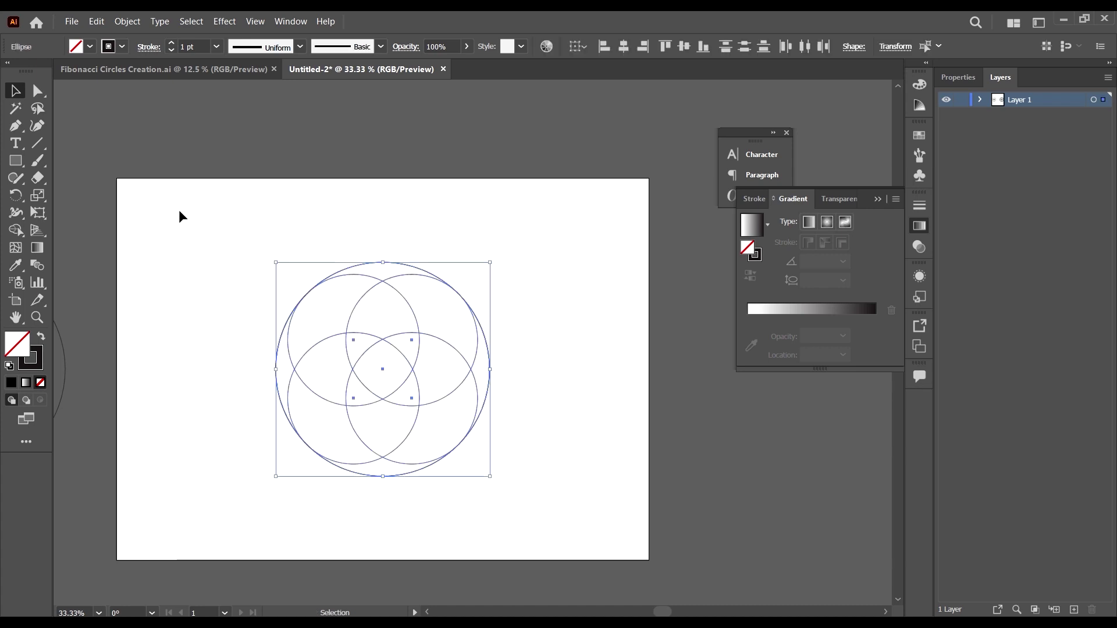
# - Delete the top, right, bottom and left arcs of the outer circle with the Shape Builder
pyautogui.click(17, 233)
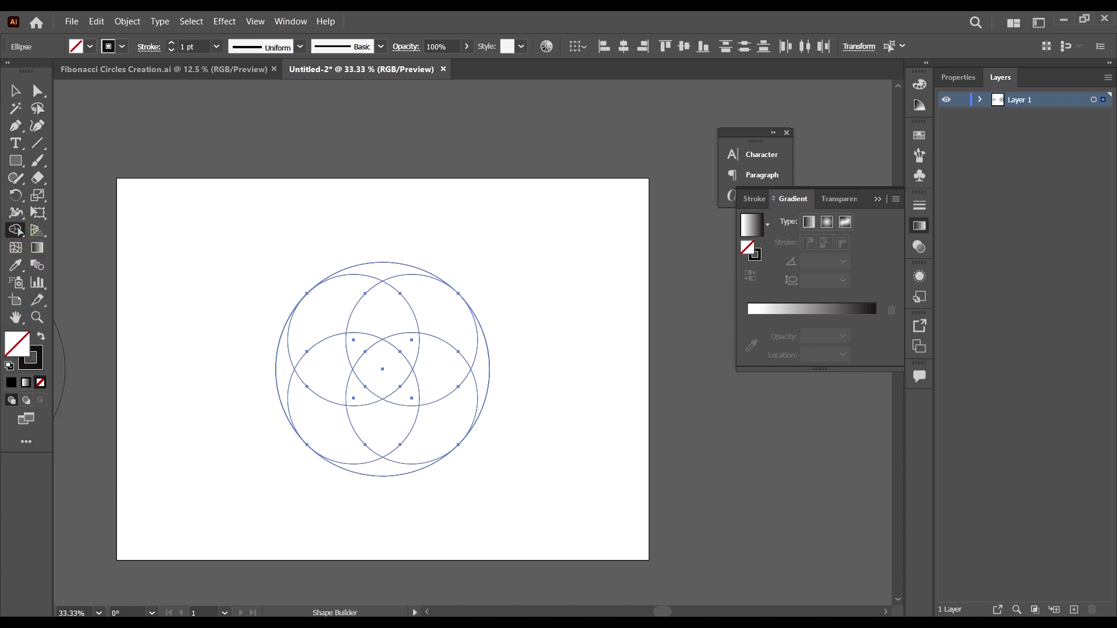
pyautogui.scroll(-2, 378, 219)
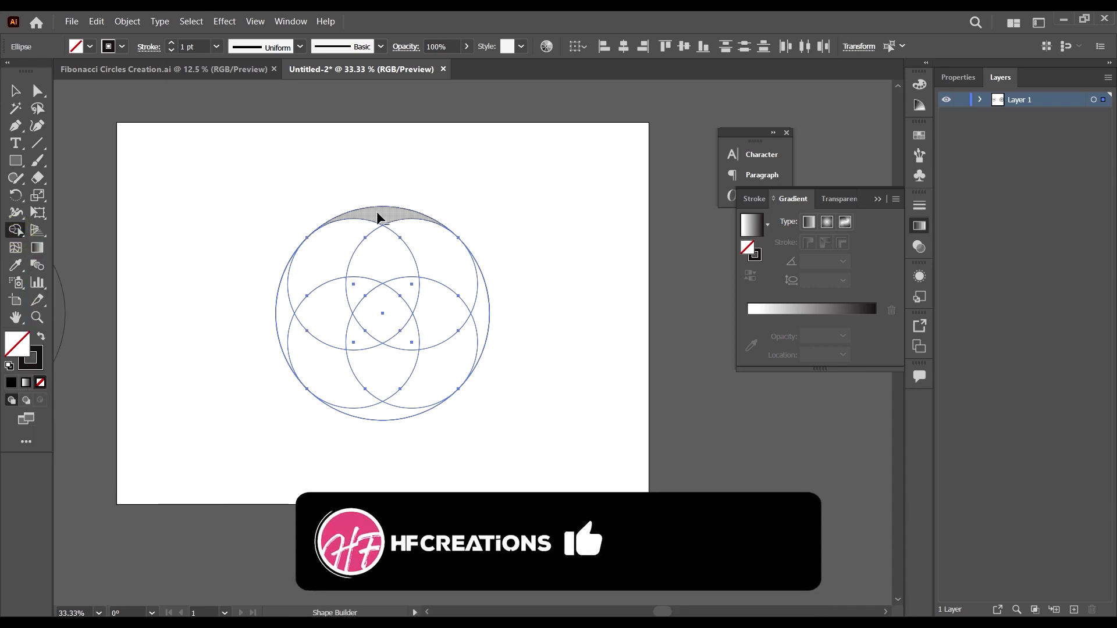
pyautogui.scroll(2, 378, 218)
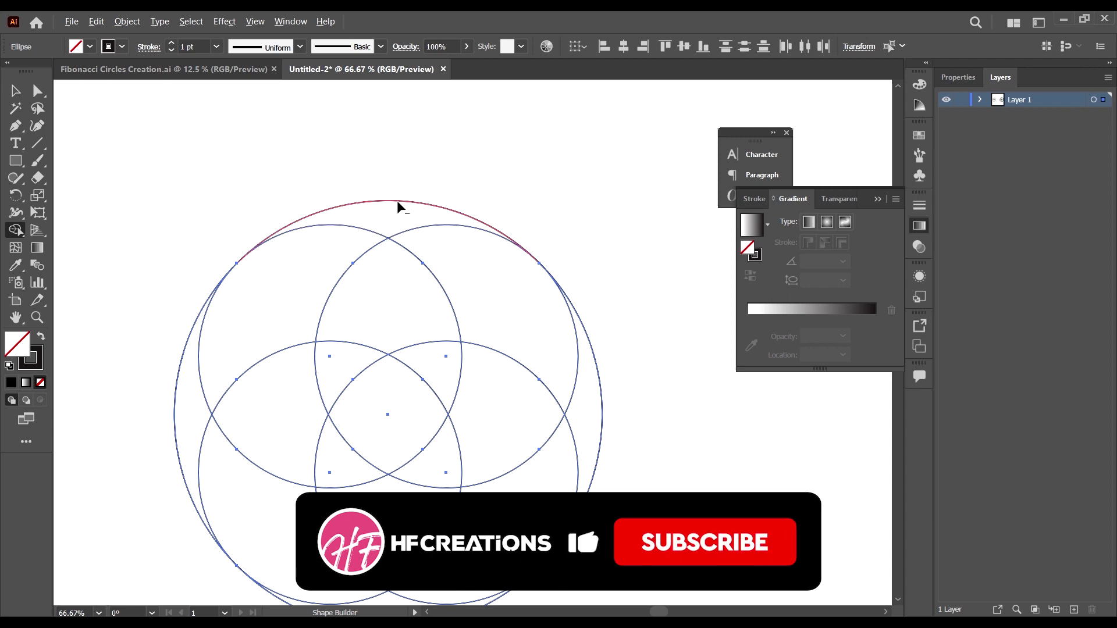
pyautogui.keyDown('alt'); pyautogui.click(397, 200); pyautogui.keyUp('alt')
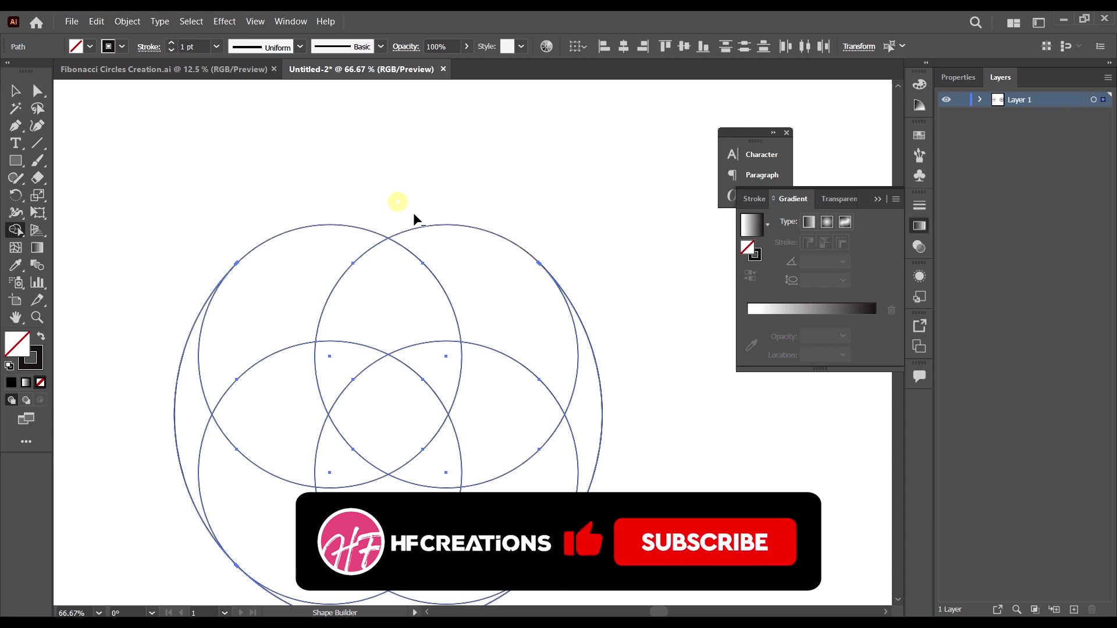
pyautogui.keyDown('alt'); pyautogui.click(601, 411); pyautogui.keyUp('alt')
pyautogui.scroll(-2, 605, 396)
pyautogui.keyDown('alt'); pyautogui.click(416, 557); pyautogui.keyUp('alt')
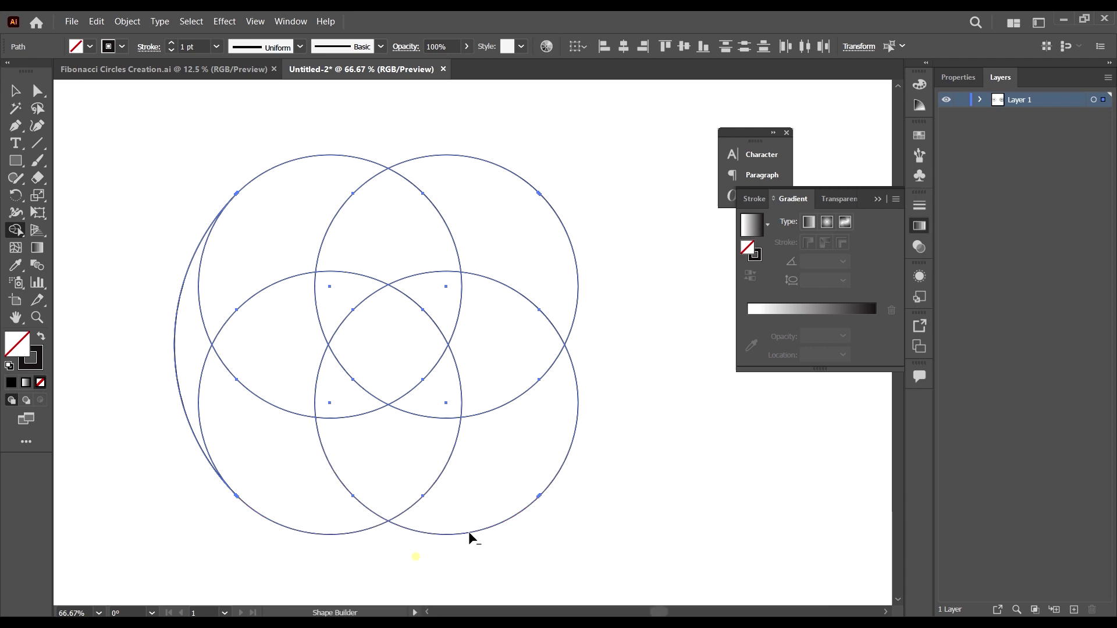
pyautogui.keyDown('alt'); pyautogui.click(173, 349); pyautogui.keyUp('alt')
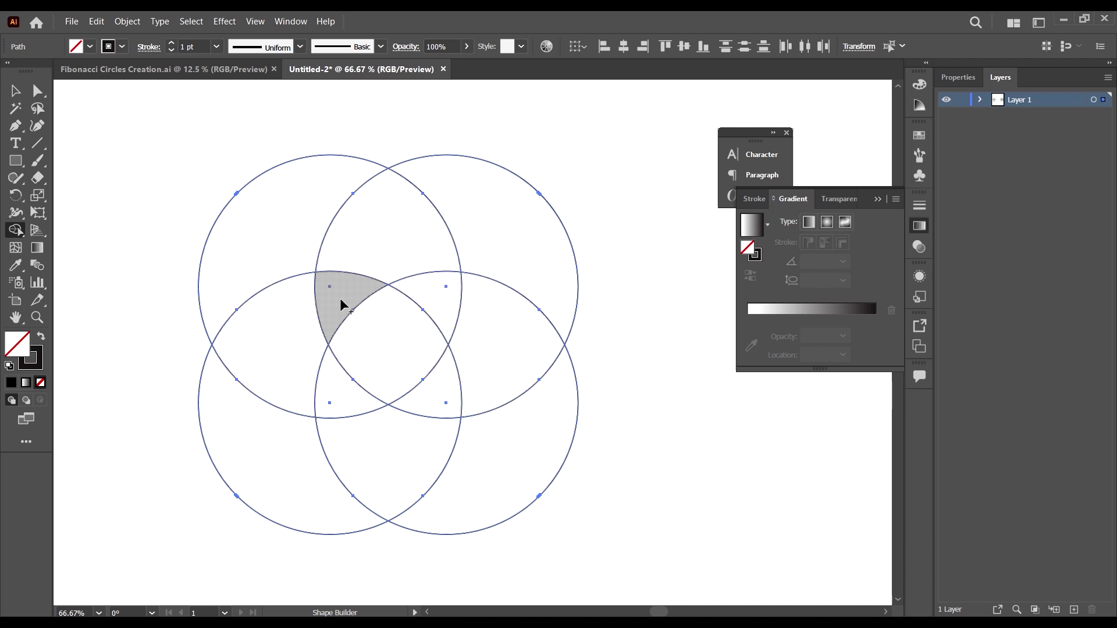
# - Merge the central overlapping petals into one shape
pyautogui.moveTo(341, 300)
pyautogui.mouseDown()
pyautogui.moveTo(369, 326)
pyautogui.moveTo(437, 288)
pyautogui.moveTo(439, 393)
pyautogui.moveTo(398, 361)
pyautogui.moveTo(328, 401)
pyautogui.moveTo(352, 384)
pyautogui.mouseUp()
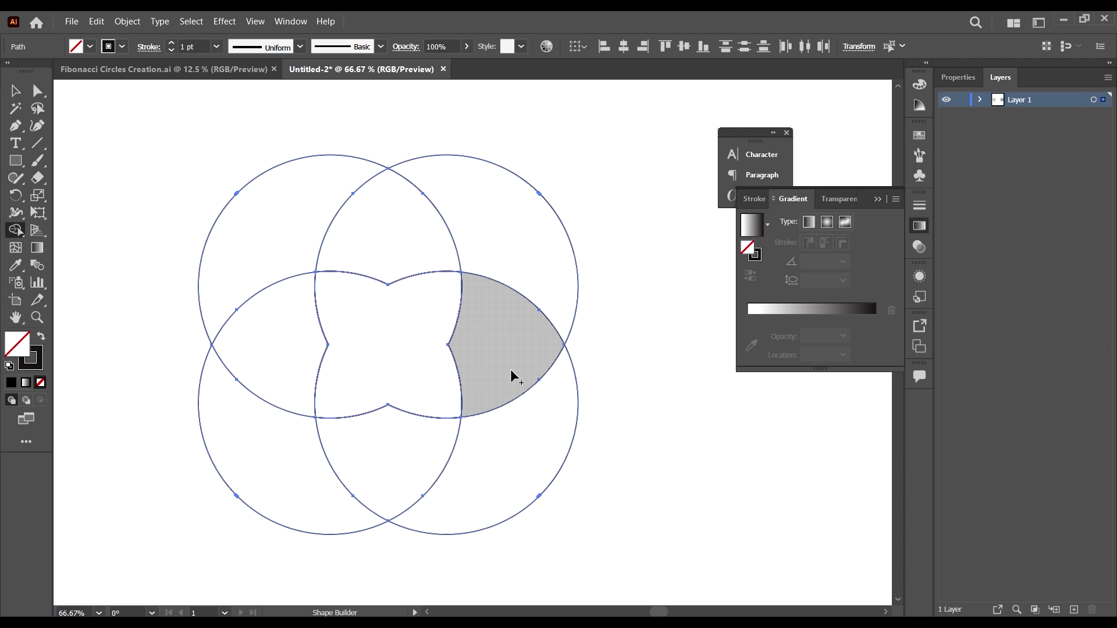
pyautogui.scroll(-3, 364, 324)
pyautogui.scroll(3, 351, 298)
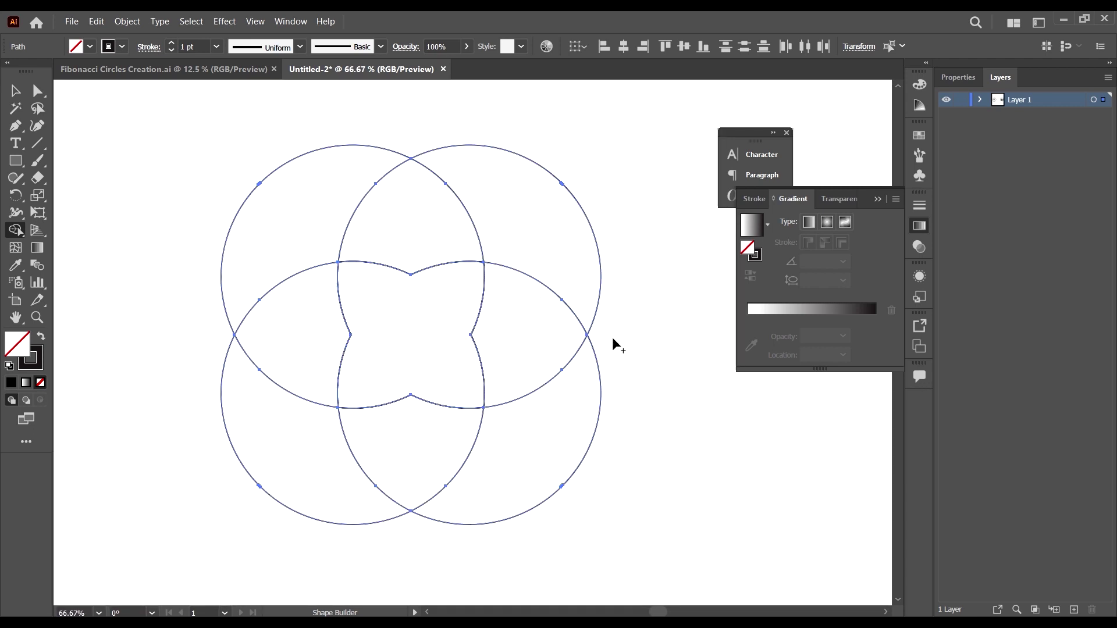
pyautogui.scroll(2, 454, 352)
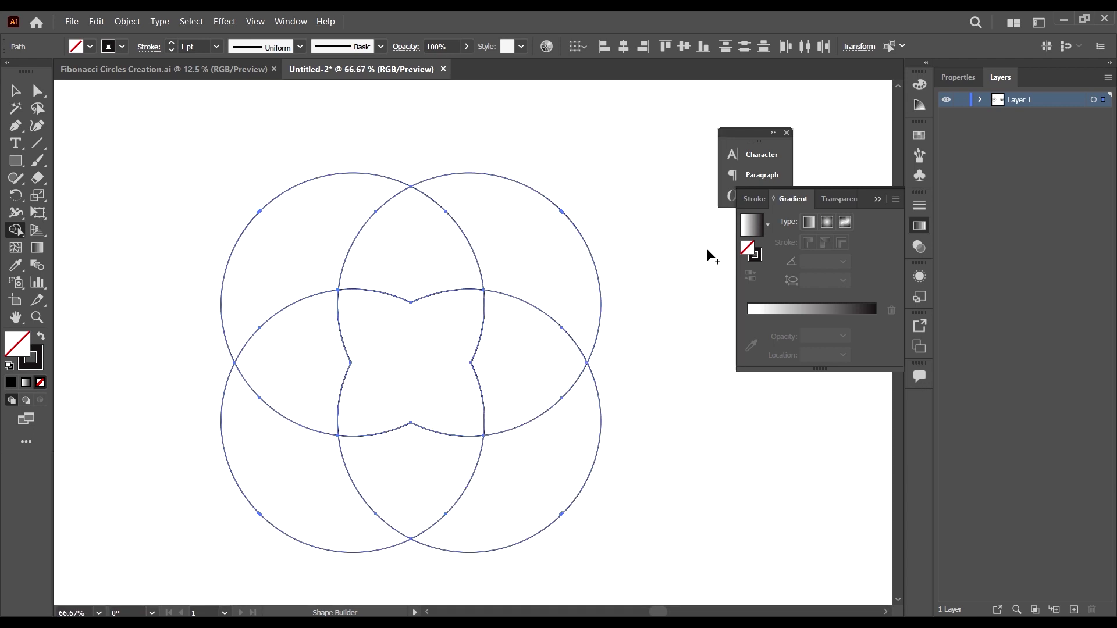
# - Merge the top-right regions into a purple shape and the lower-right regions into a pink one
pyautogui.click(919, 106)
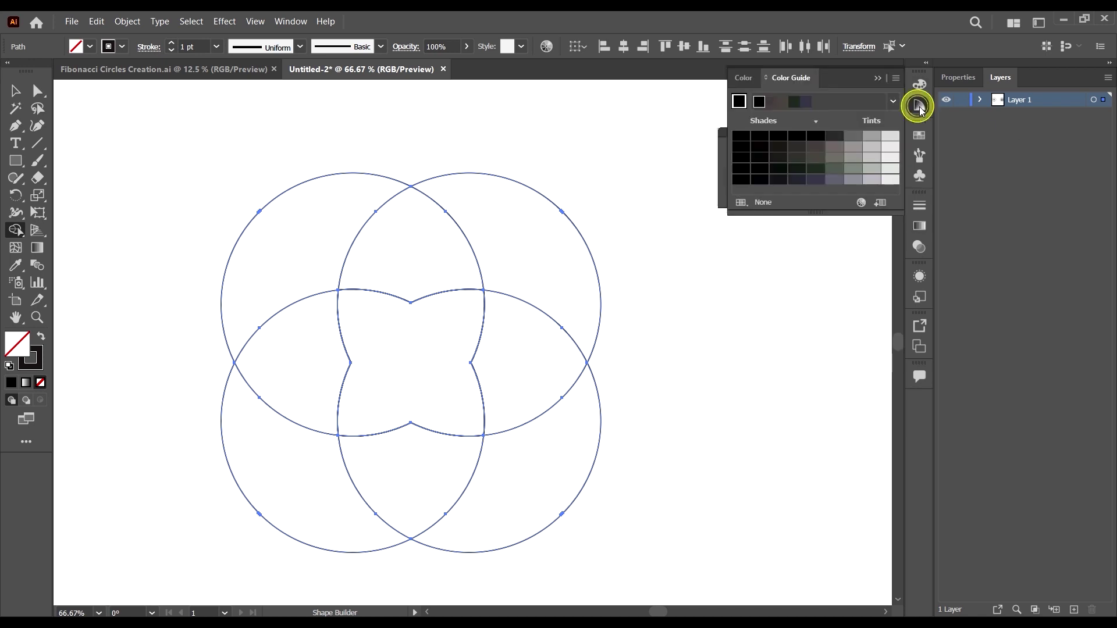
pyautogui.click(919, 84)
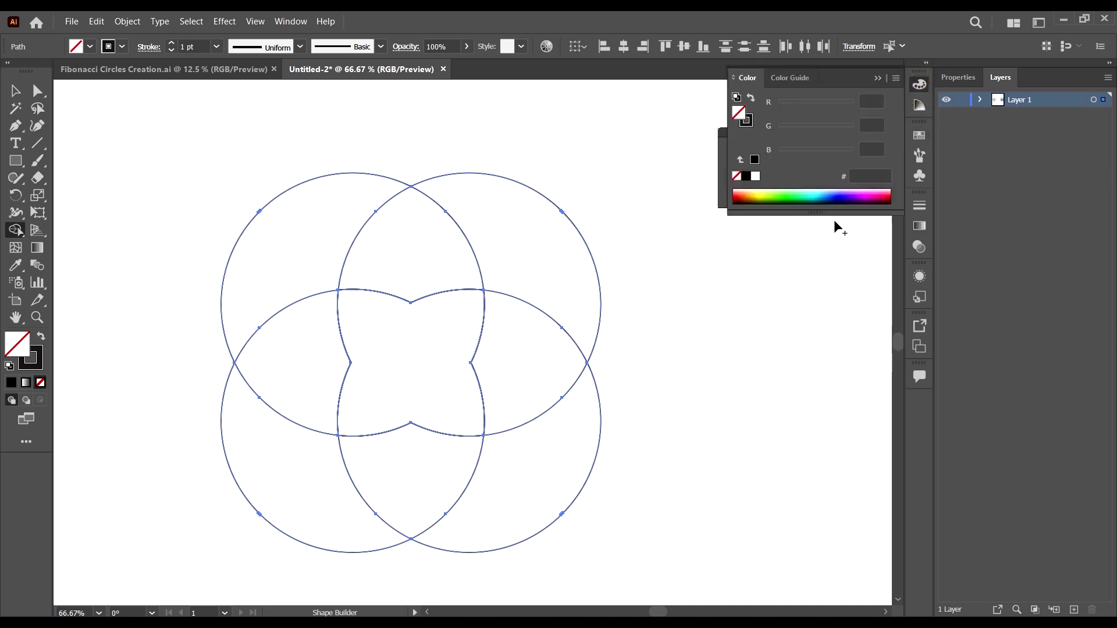
pyautogui.moveTo(832, 213); pyautogui.dragTo(860, 234)
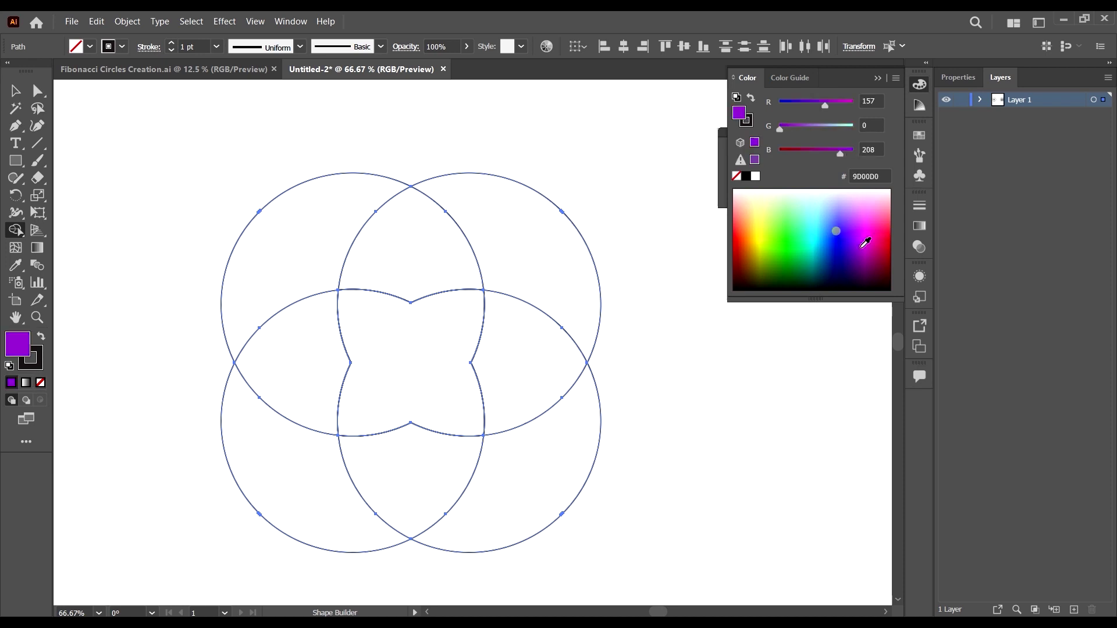
pyautogui.click(853, 238)
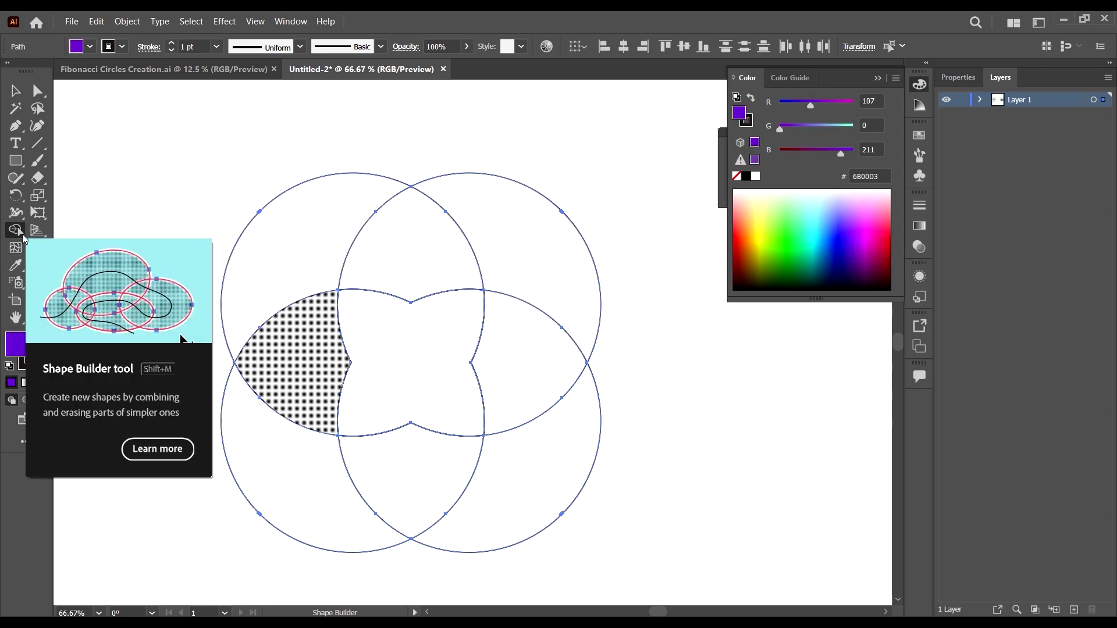
pyautogui.moveTo(494, 205)
pyautogui.mouseDown()
pyautogui.moveTo(520, 247)
pyautogui.moveTo(538, 352)
pyautogui.mouseUp()
pyautogui.click(875, 220)
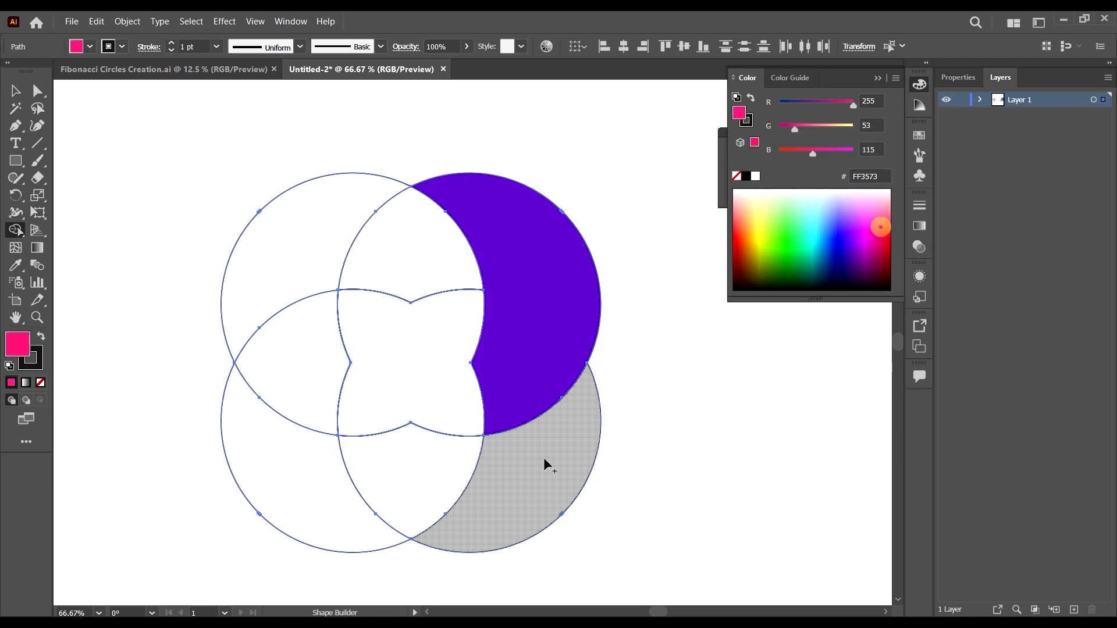
pyautogui.moveTo(538, 470)
pyautogui.mouseDown()
pyautogui.moveTo(436, 481)
pyautogui.moveTo(543, 461)
pyautogui.mouseUp()
# - Merge the lower-left regions into a green shape and the upper-left into pale yellow
pyautogui.click(779, 276)
pyautogui.moveTo(779, 276); pyautogui.dragTo(776, 244)
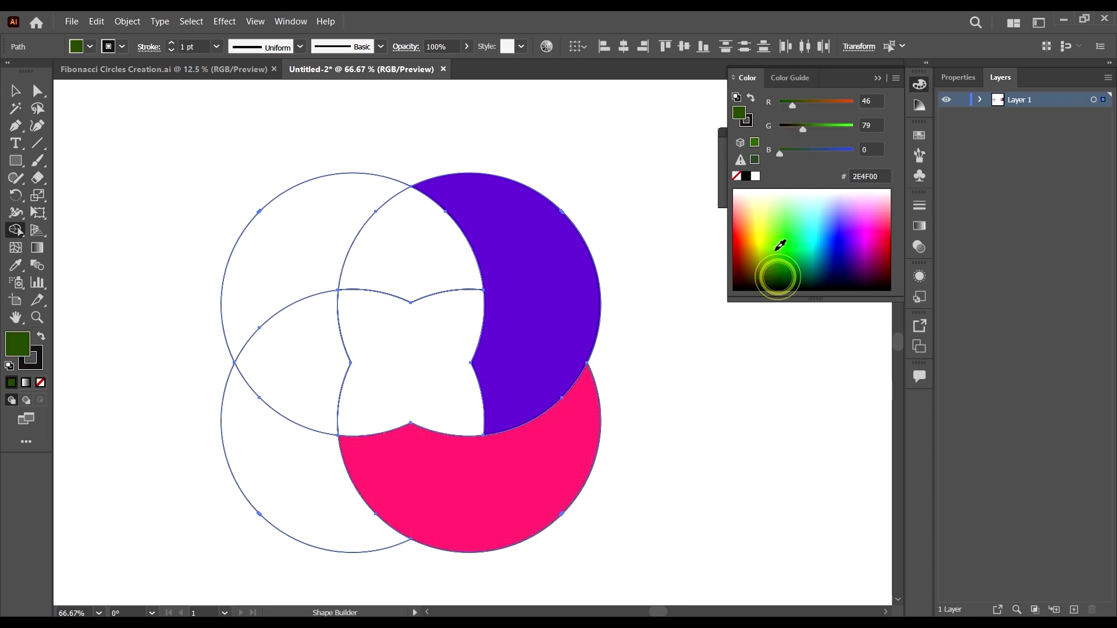
pyautogui.moveTo(323, 510)
pyautogui.mouseDown()
pyautogui.moveTo(291, 453)
pyautogui.moveTo(354, 359)
pyautogui.mouseUp()
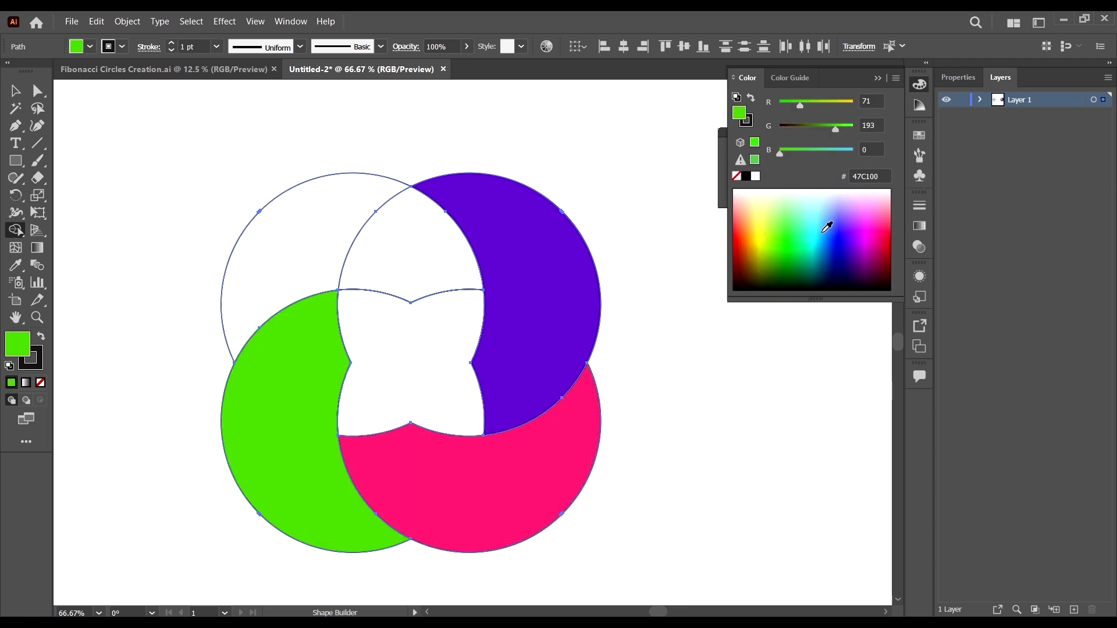
pyautogui.click(759, 214)
pyautogui.moveTo(274, 246); pyautogui.dragTo(391, 249)
# - Select all four coloured shapes and set their stroke to None
pyautogui.click(16, 91)
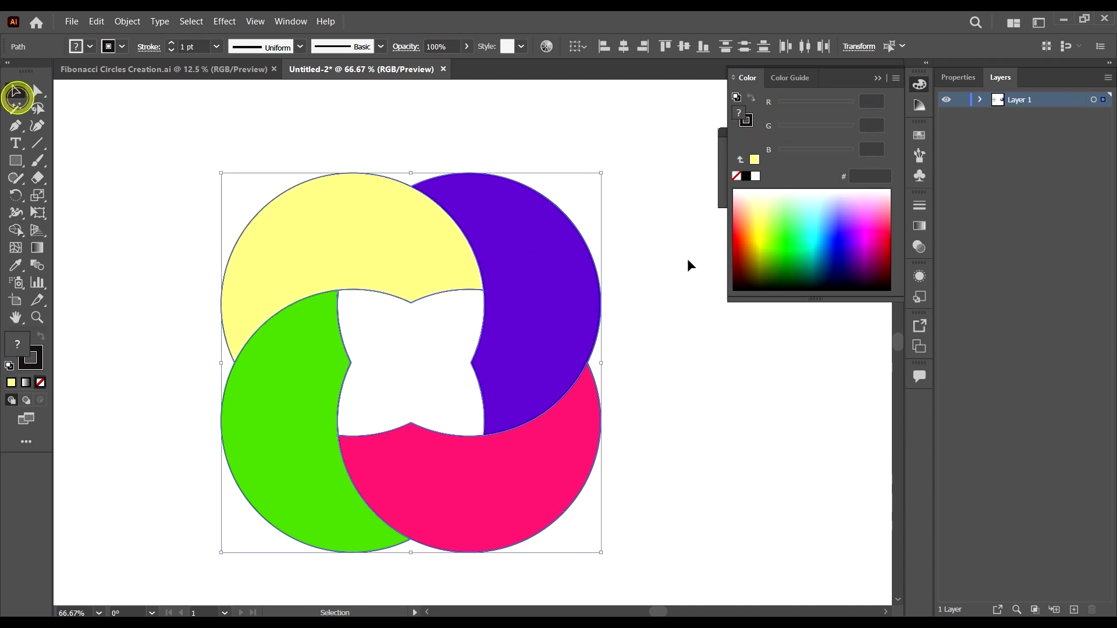
pyautogui.click(690, 324)
pyautogui.scroll(-3, 620, 423)
pyautogui.click(624, 506)
pyautogui.hotkey('ctrl', 'a')
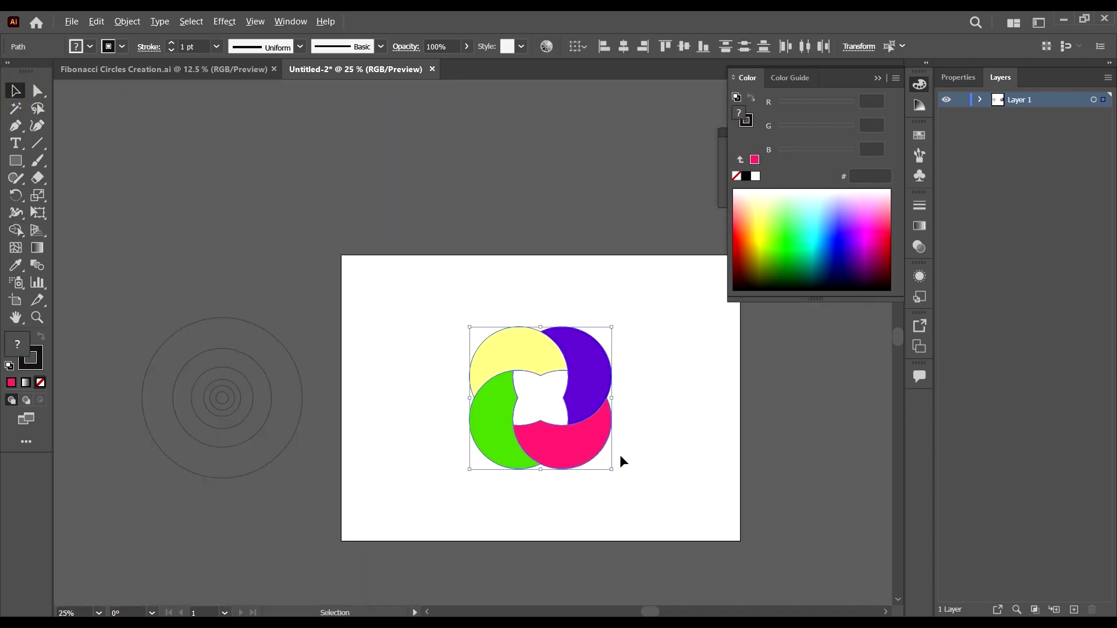
pyautogui.scroll(2, 621, 459)
pyautogui.click(37, 366)
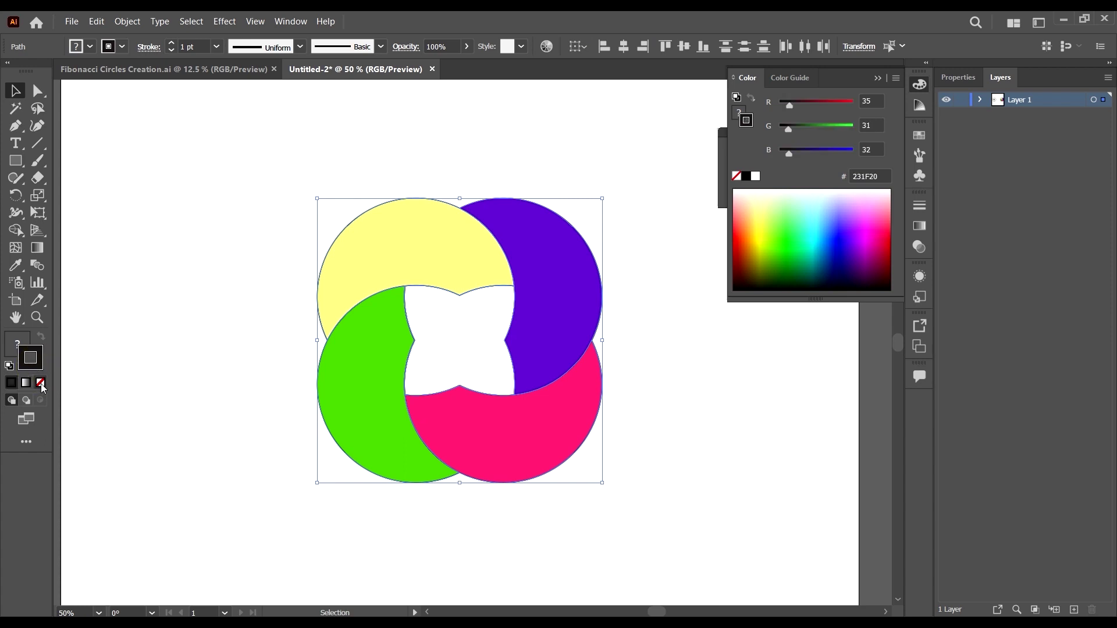
pyautogui.click(41, 382)
pyautogui.scroll(-3, 436, 336)
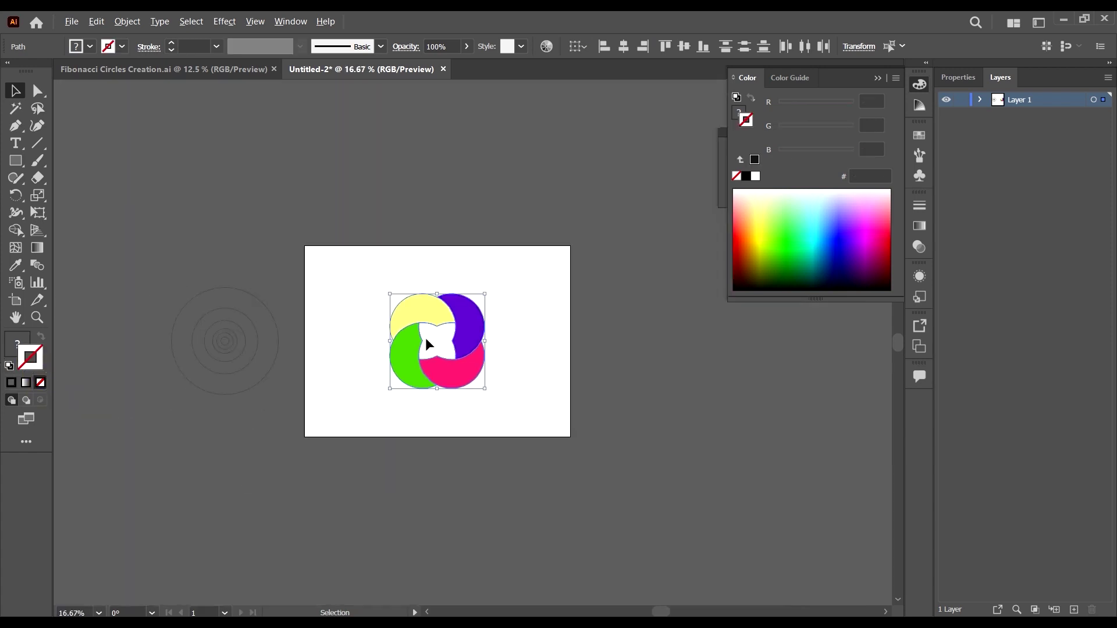
pyautogui.scroll(2, 493, 305)
# - Scale the artwork down slightly and select the purple shape
pyautogui.moveTo(495, 303); pyautogui.dragTo(469, 352)
pyautogui.click(508, 375)
pyautogui.scroll(-2, 551, 260)
pyautogui.scroll(1, 356, 309)
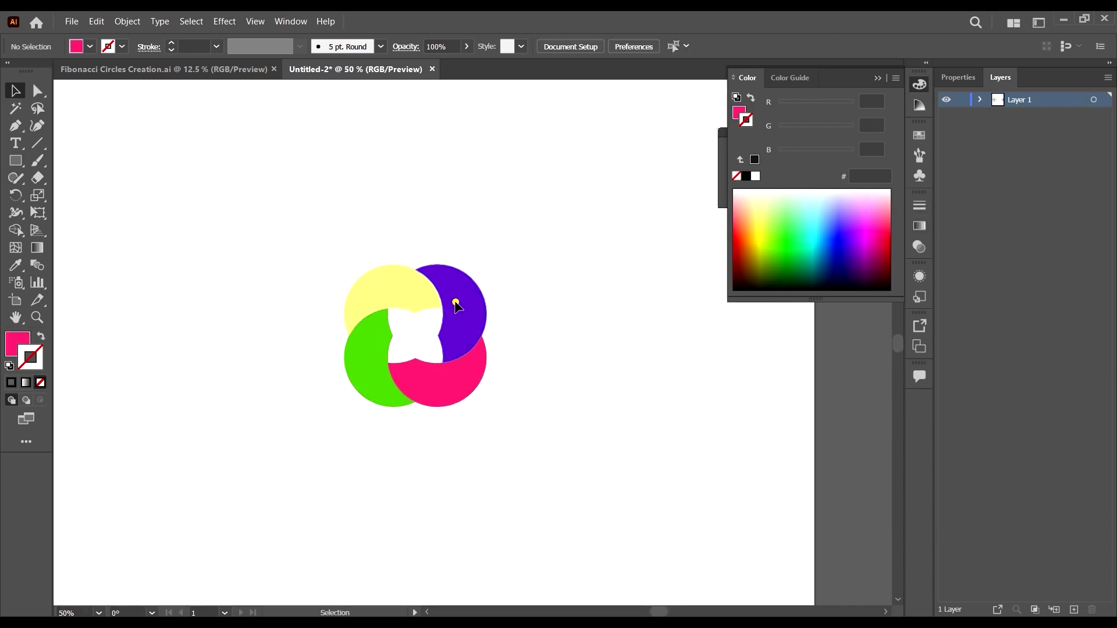
pyautogui.click(457, 302)
pyautogui.scroll(1, 461, 317)
pyautogui.click(920, 231)
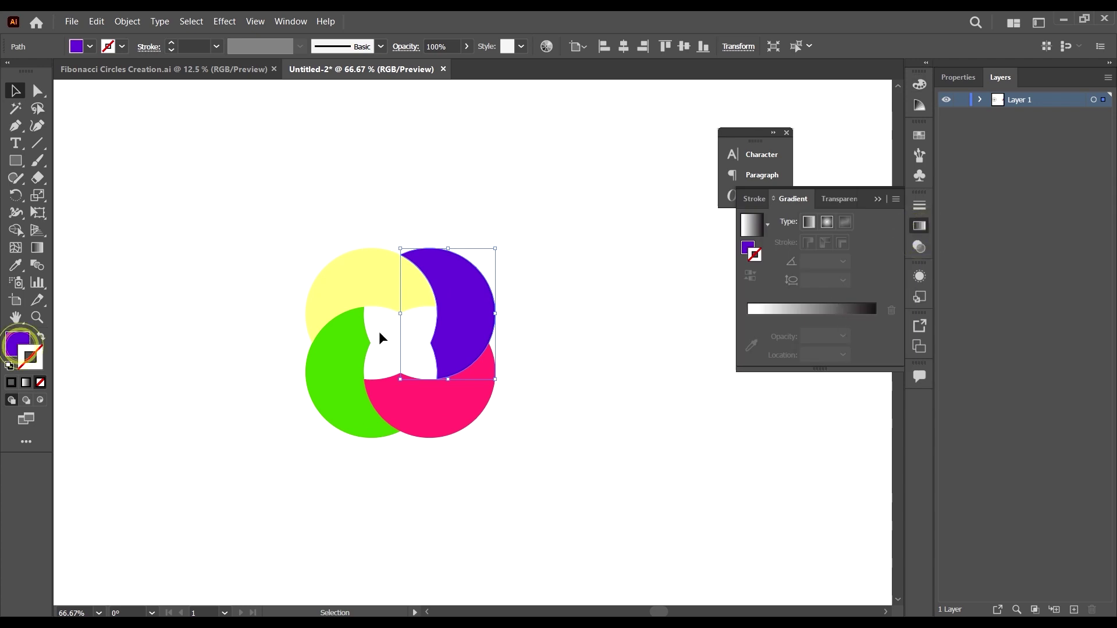
# - Give the purple shape a gradient running from magenta to dark navy
pyautogui.click(743, 254)
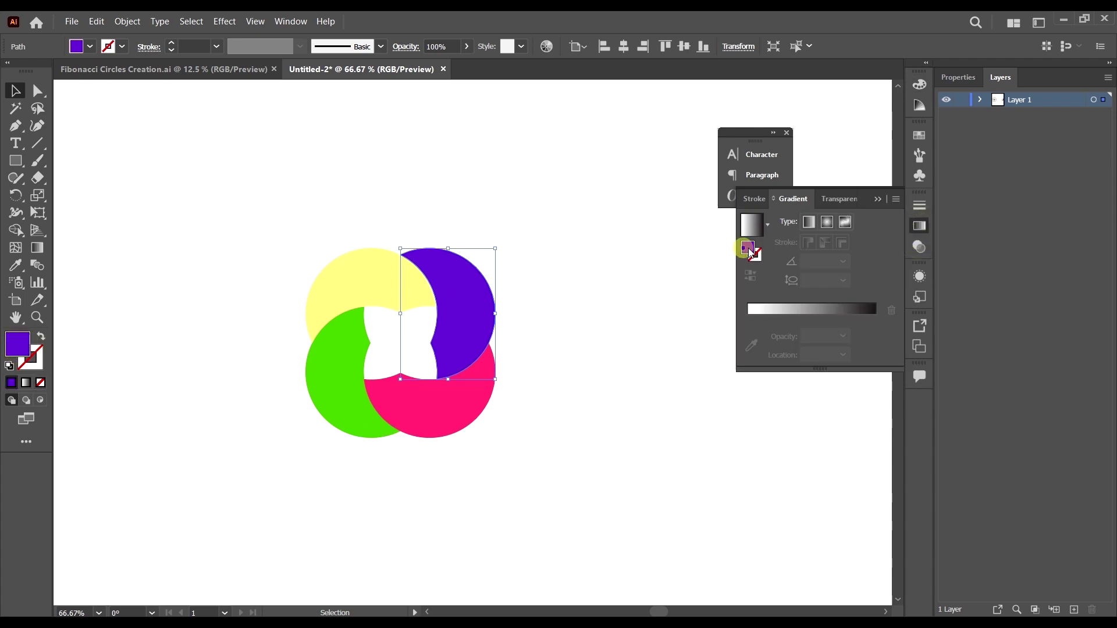
pyautogui.click(850, 312)
pyautogui.hotkey('ctrl', '1')
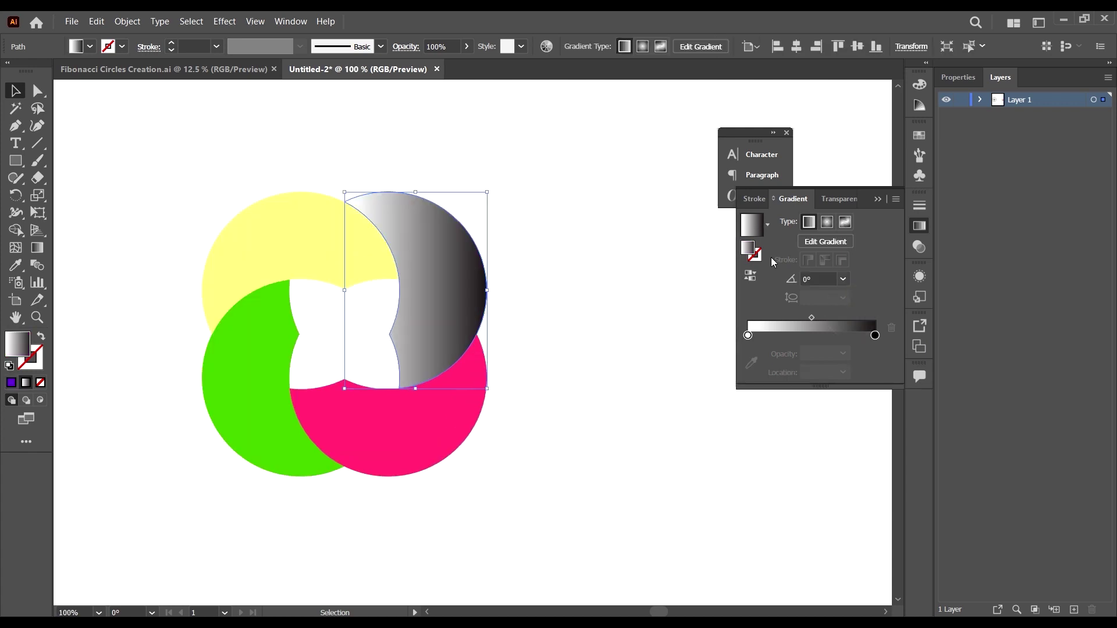
pyautogui.doubleClick(875, 336)
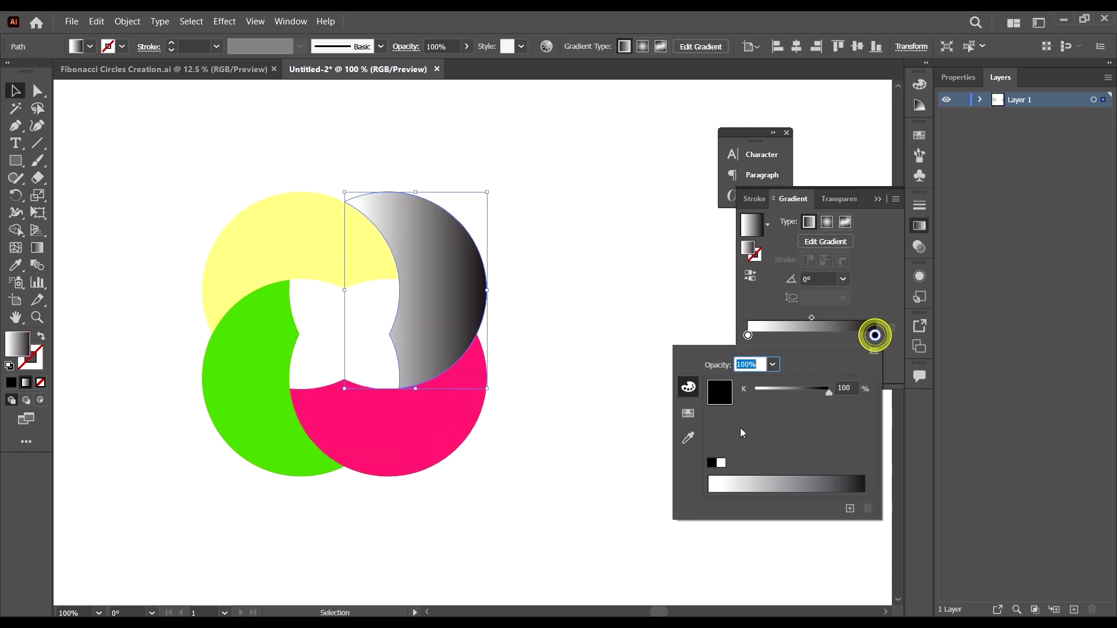
pyautogui.click(689, 412)
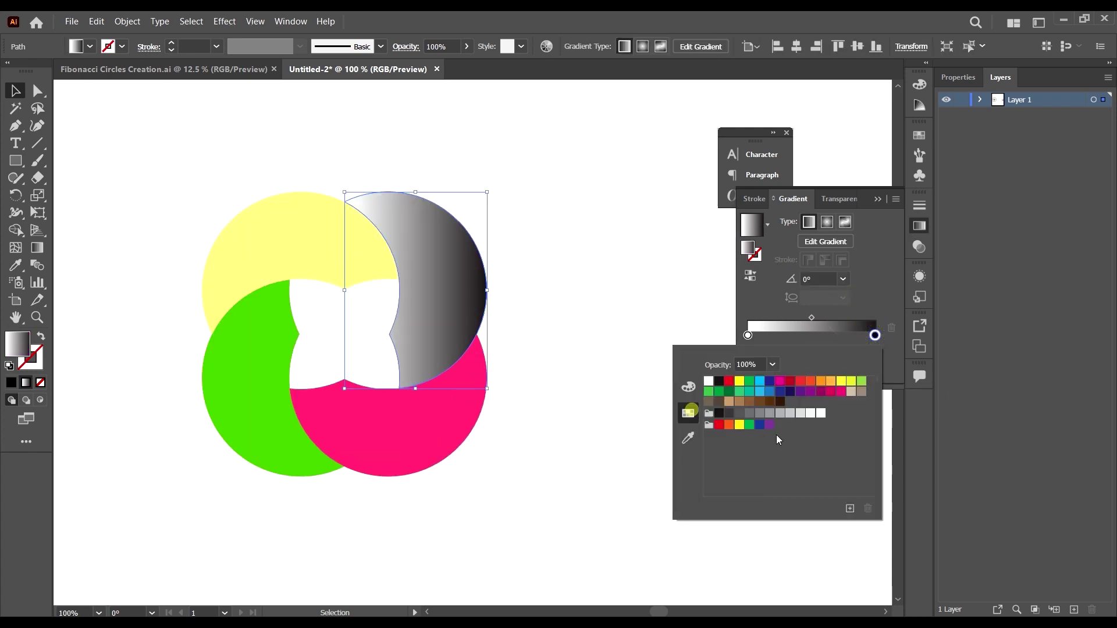
pyautogui.click(791, 393)
pyautogui.click(748, 336)
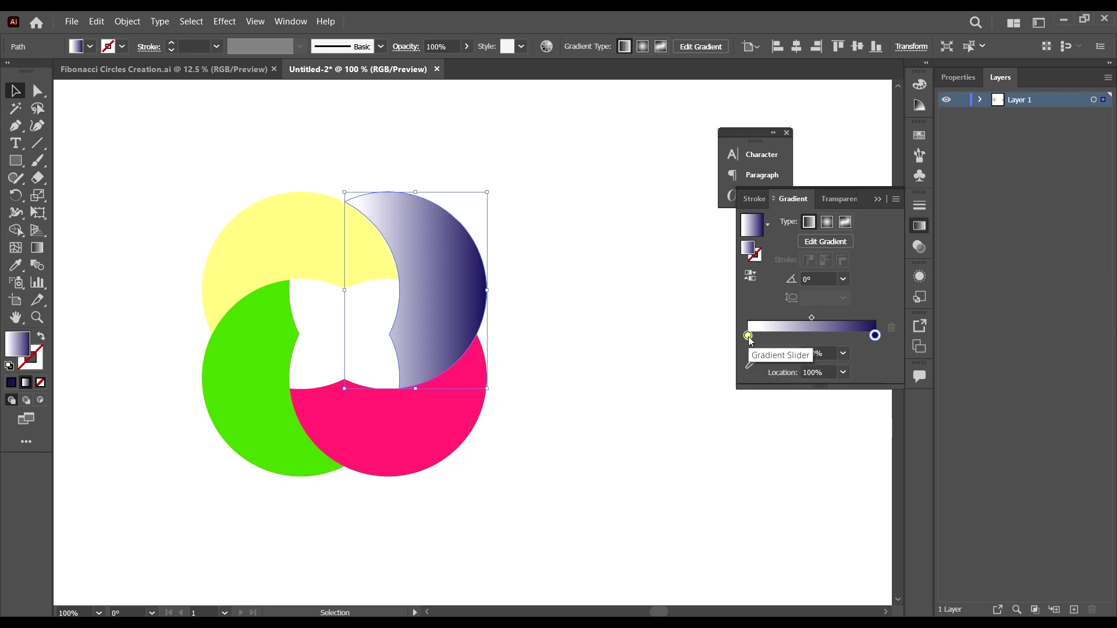
pyautogui.doubleClick(748, 336)
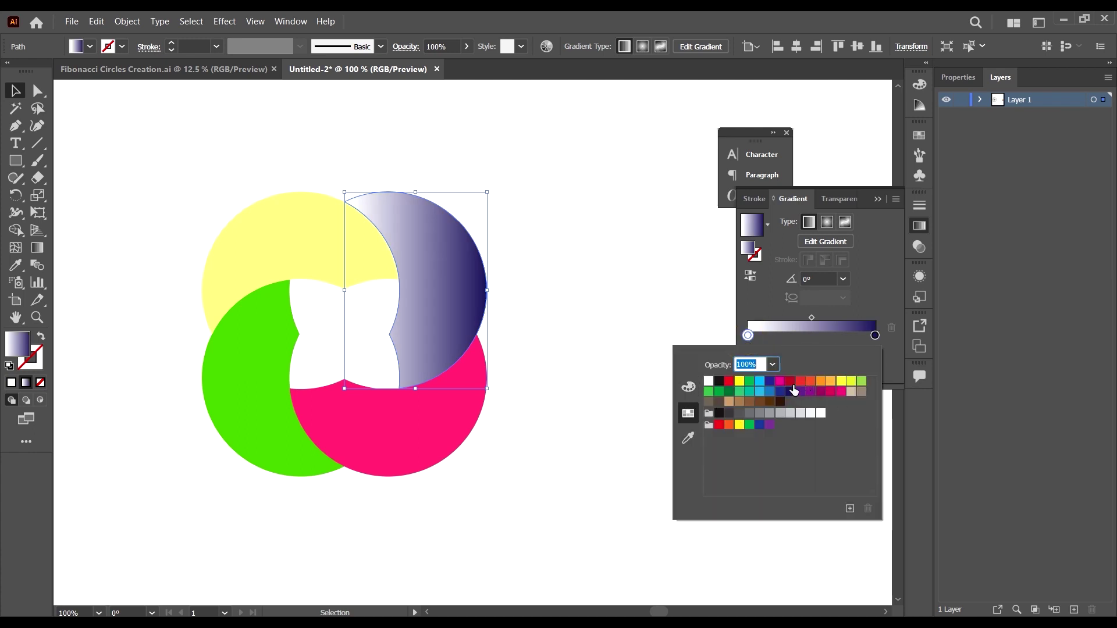
pyautogui.click(831, 393)
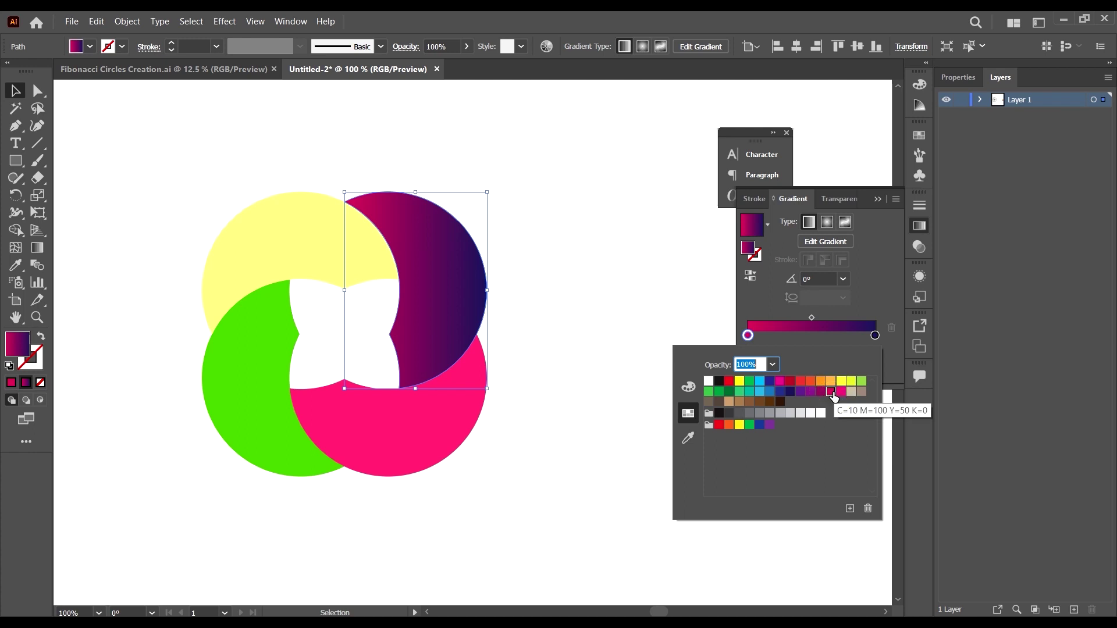
pyautogui.click(259, 385)
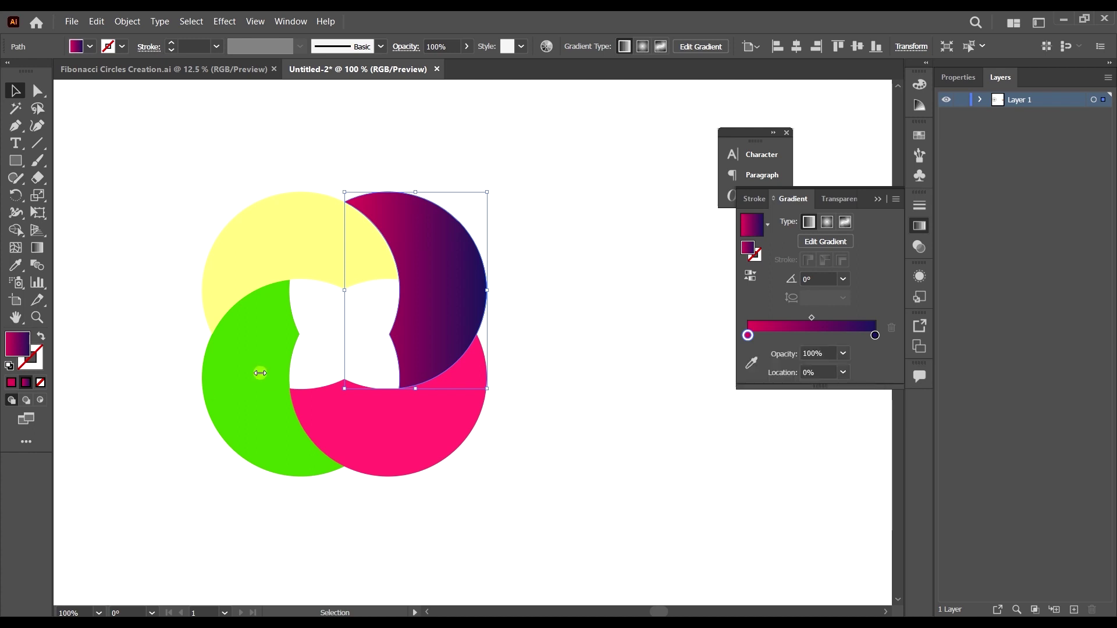
# - Apply a gradient to the green shape and change its stops to cyan start and red end
pyautogui.click(258, 385)
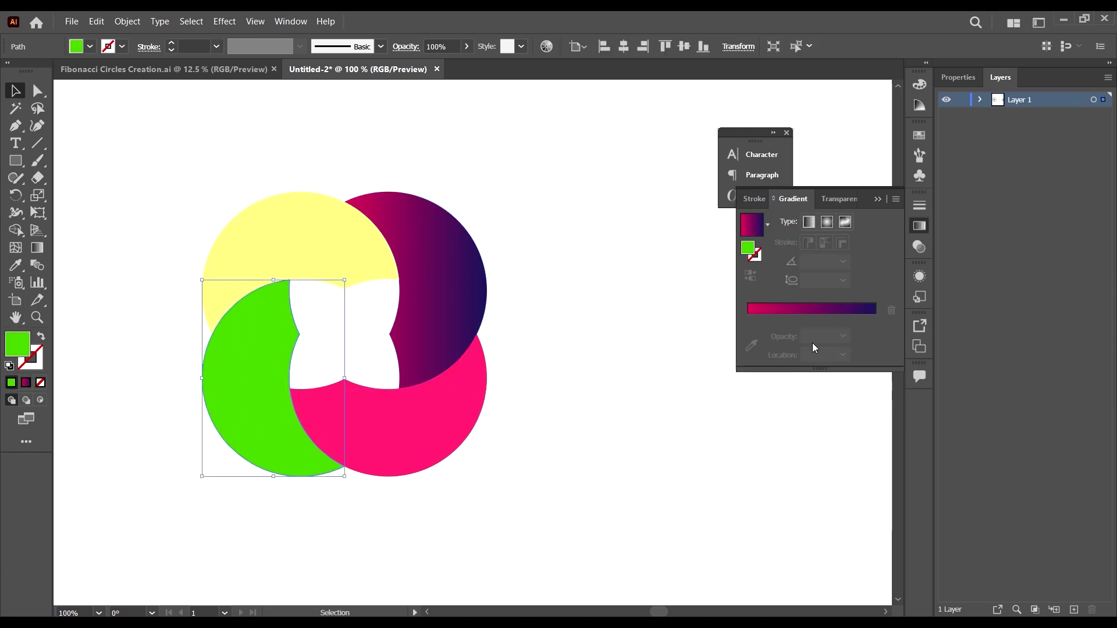
pyautogui.click(824, 308)
pyautogui.click(875, 336)
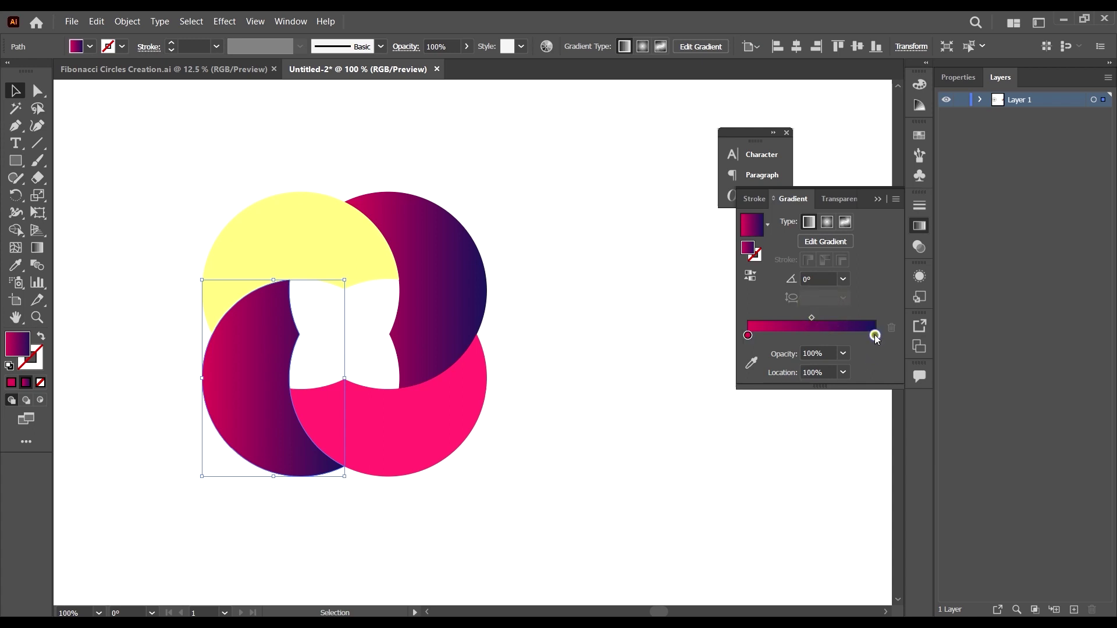
pyautogui.doubleClick(875, 336)
pyautogui.click(801, 381)
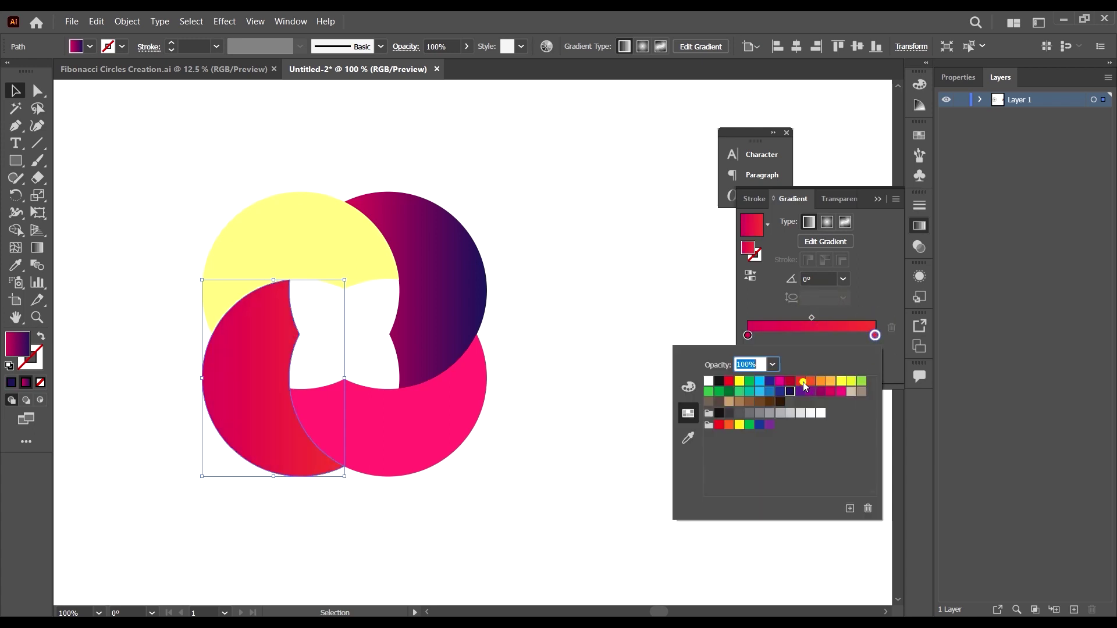
pyautogui.doubleClick(749, 337)
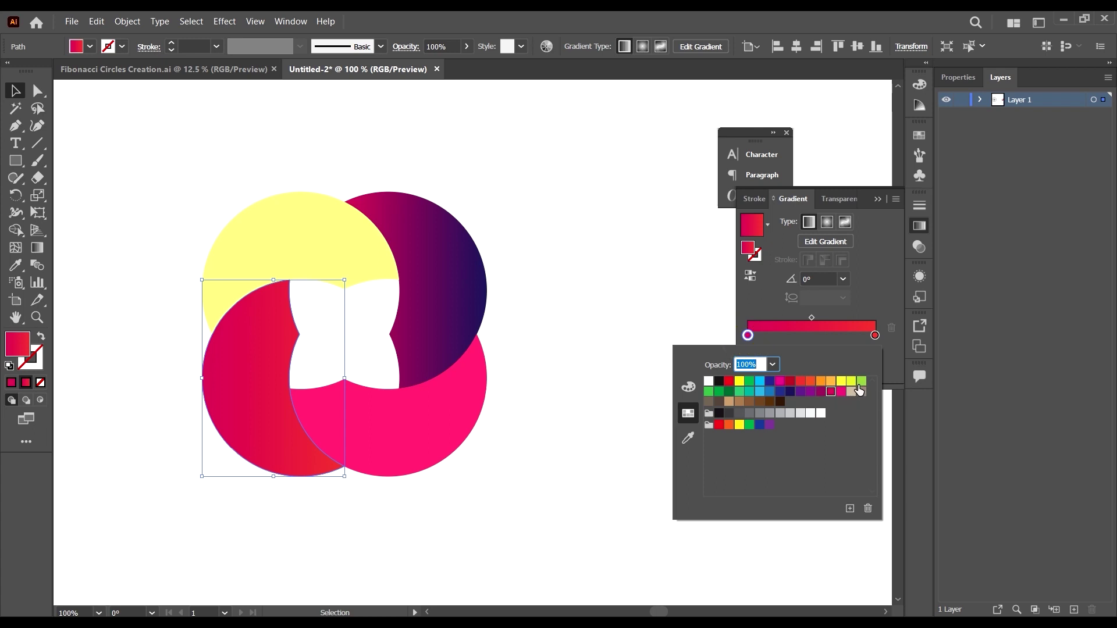
pyautogui.click(861, 382)
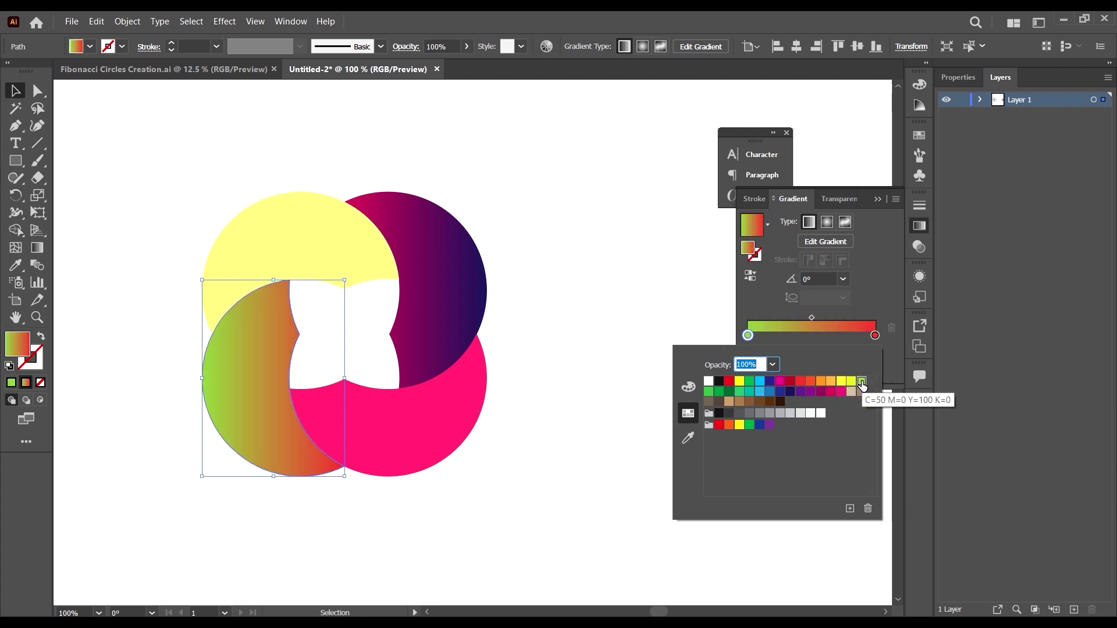
pyautogui.click(760, 383)
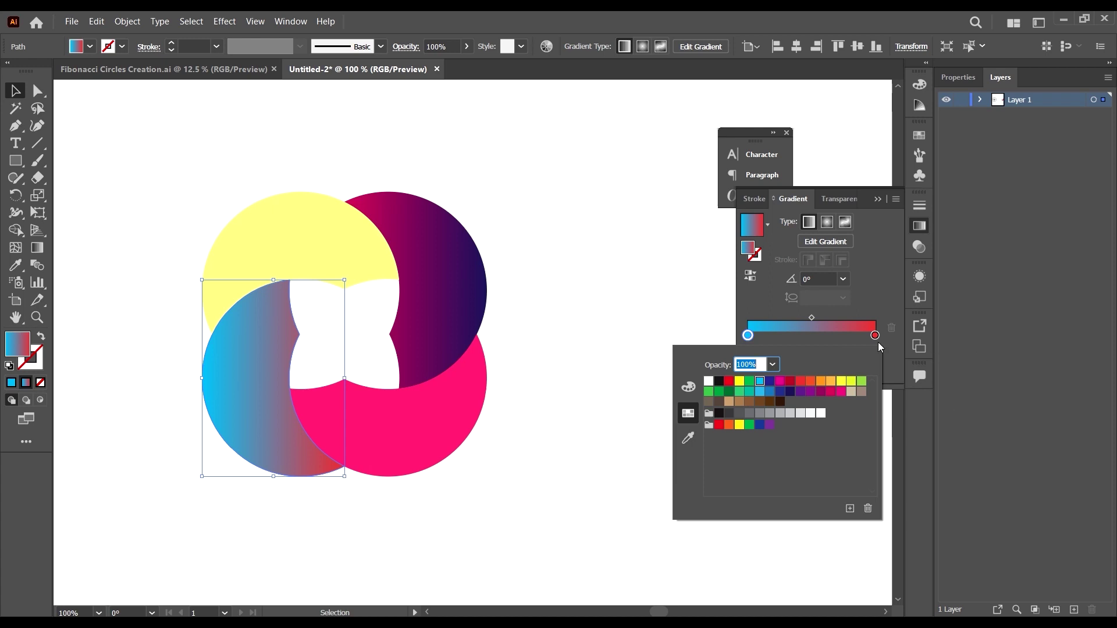
# - Set the cyan-to-red gradient's angle to 95°, trying -10° and 45° first
pyautogui.click(830, 279)
pyautogui.write('-10')
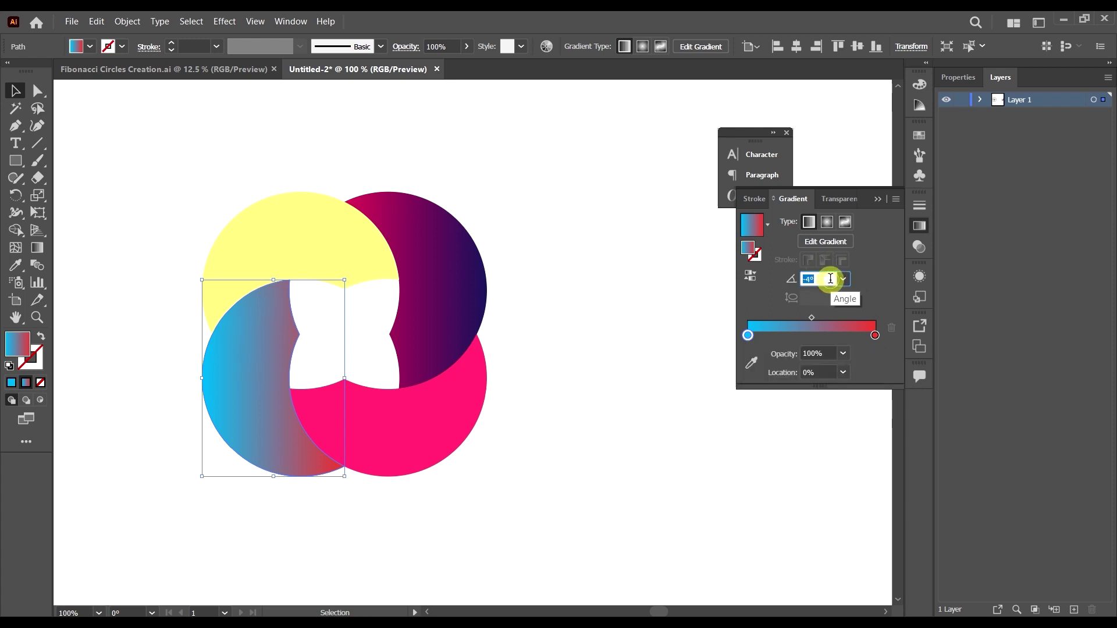
pyautogui.press('Return')
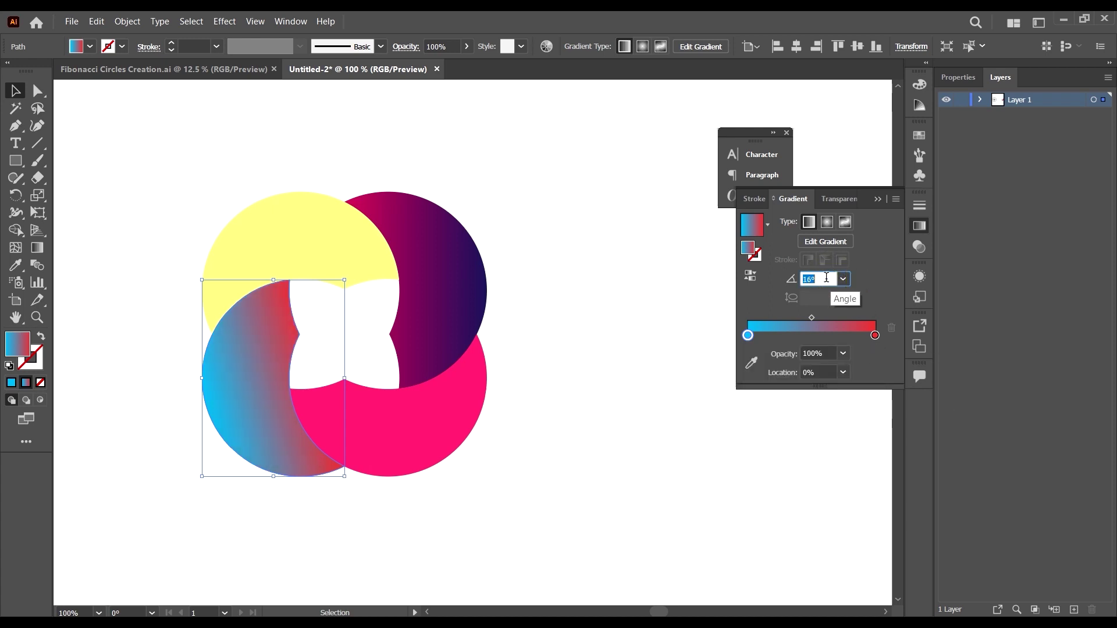
pyautogui.write('45')
pyautogui.press('Return')
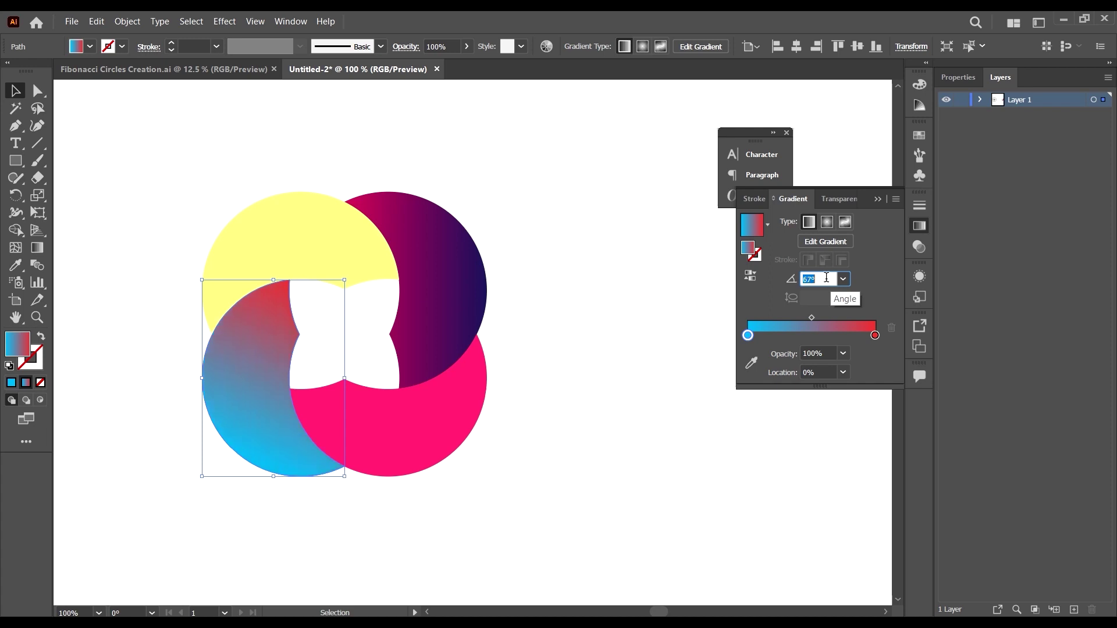
pyautogui.write('95')
pyautogui.press('Return')
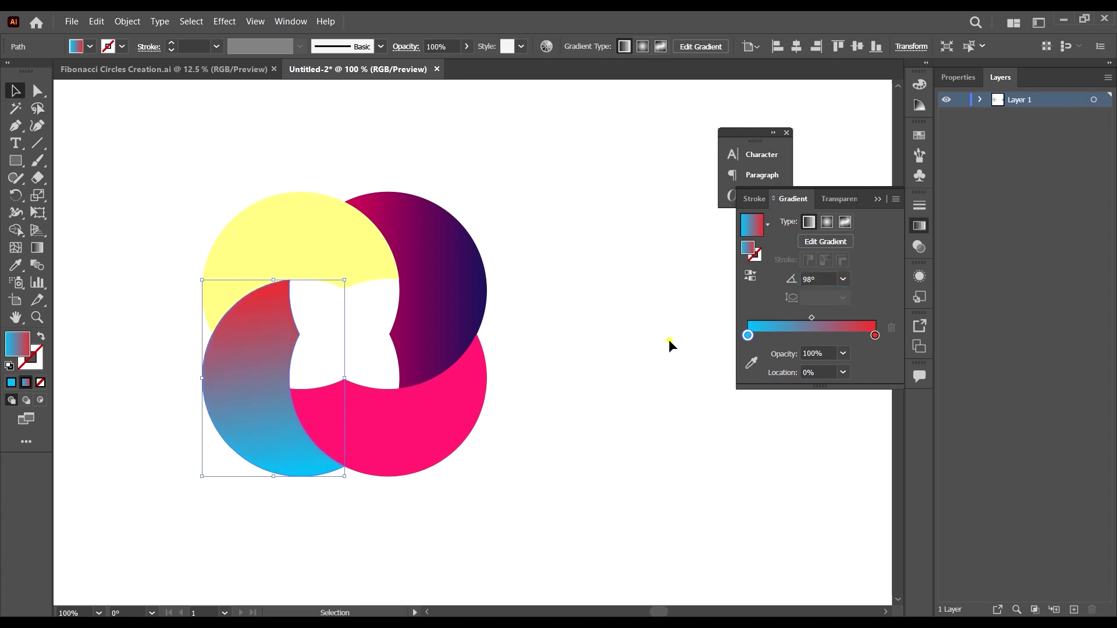
# - Eyedropper a gradient onto the lower pink shape, trying cyan-to-red then magenta-to-indigo
pyautogui.click(559, 418)
pyautogui.scroll(-2, 560, 417)
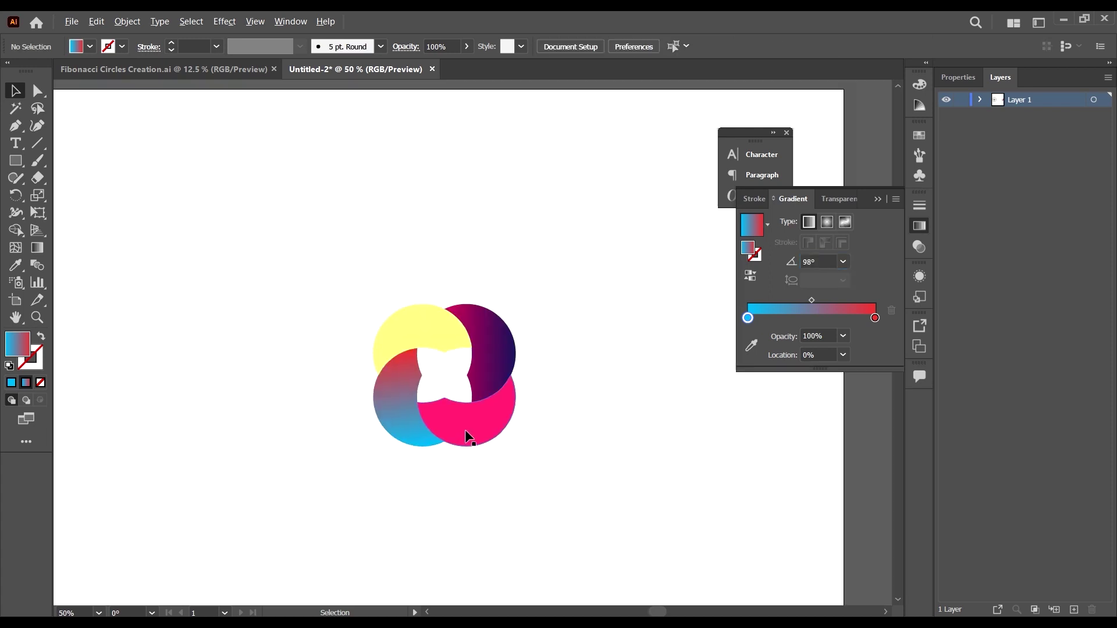
pyautogui.scroll(2, 466, 429)
pyautogui.click(464, 427)
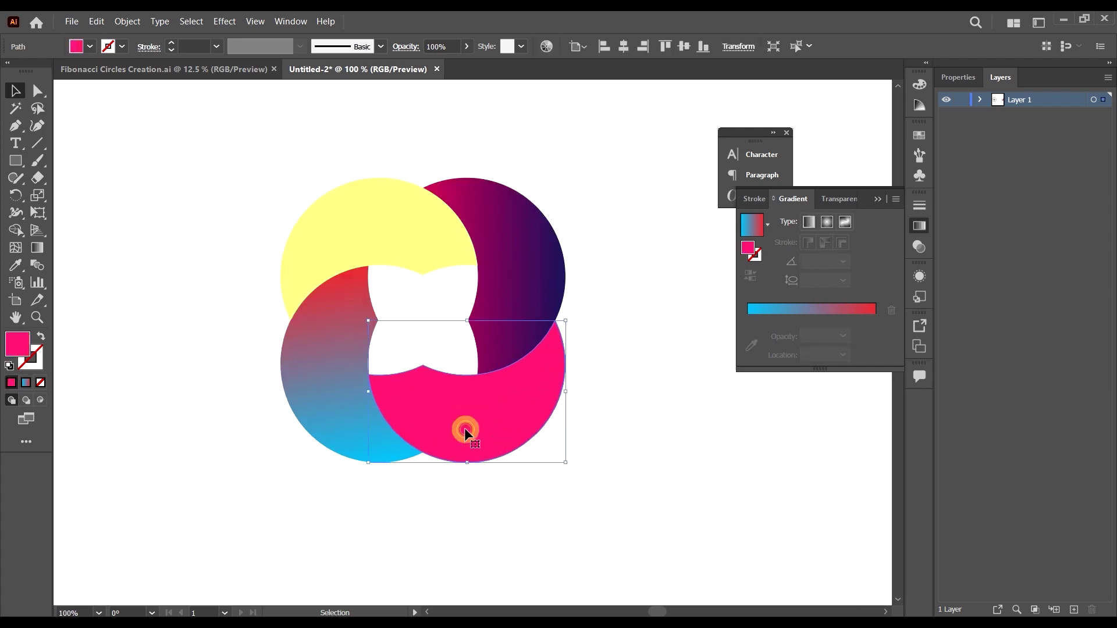
pyautogui.press('i')
pyautogui.click(339, 382)
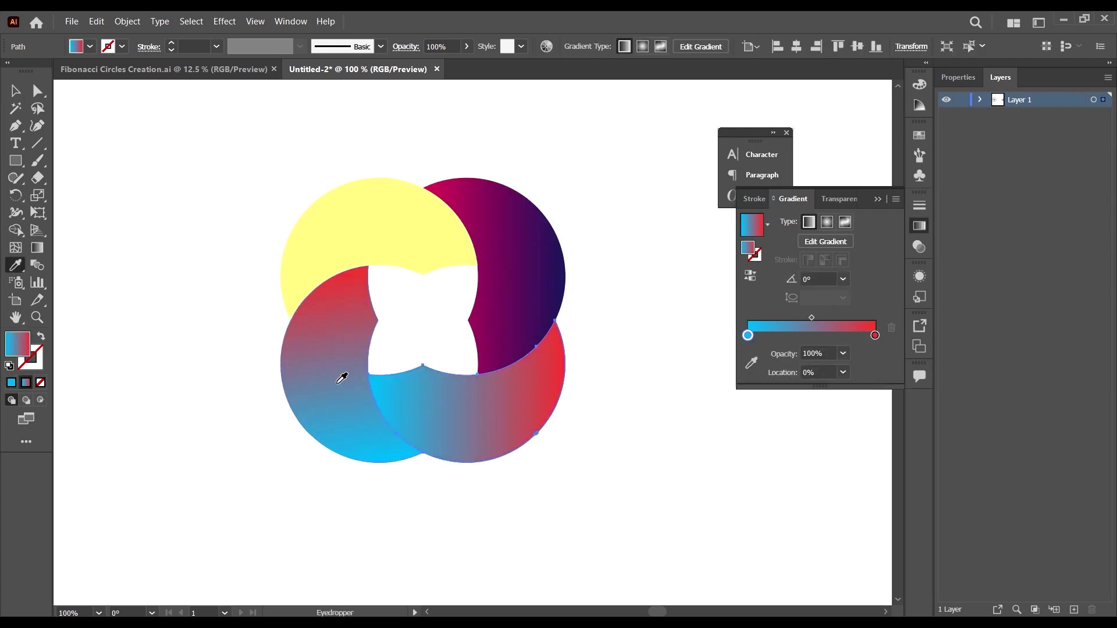
pyautogui.click(550, 262)
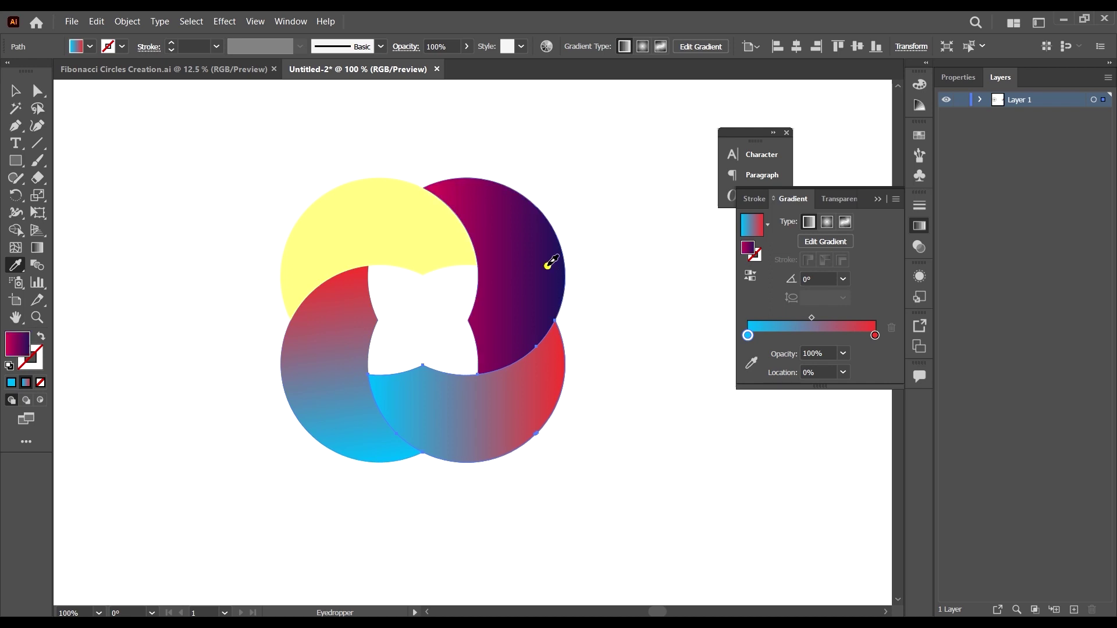
pyautogui.press('v')
# - Reselect the lower shape and give it the cyan-to-red gradient again
pyautogui.click(484, 436)
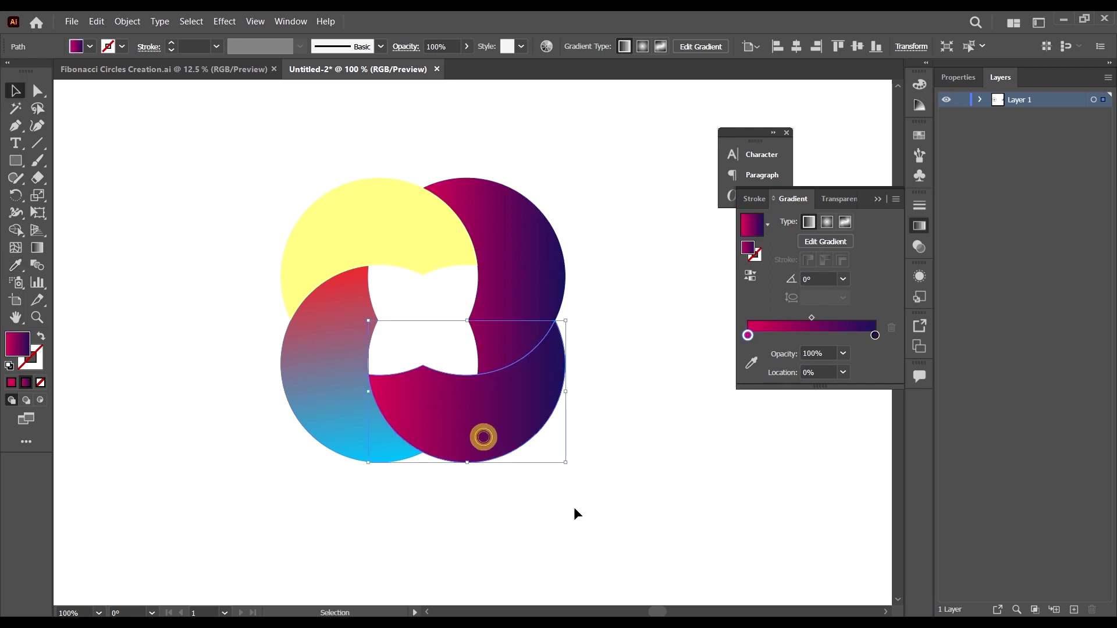
pyautogui.click(575, 503)
pyautogui.click(478, 420)
pyautogui.press('i')
pyautogui.click(335, 349)
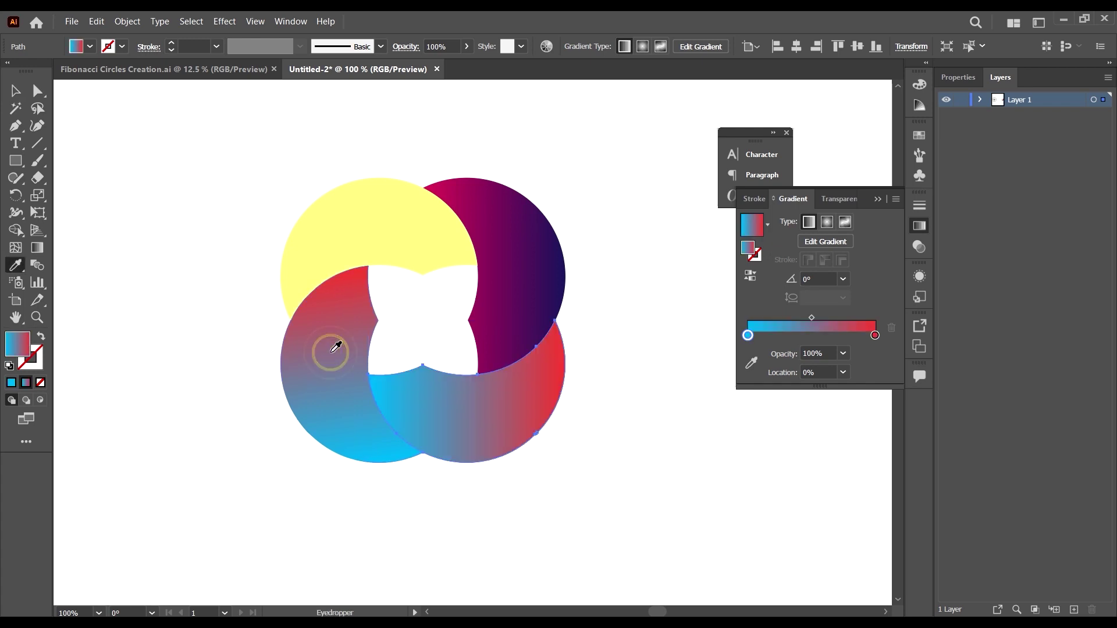
pyautogui.press('v')
# - Copy the magenta-to-indigo gradient onto the left shape with the Eyedropper
pyautogui.click(489, 501)
pyautogui.click(337, 340)
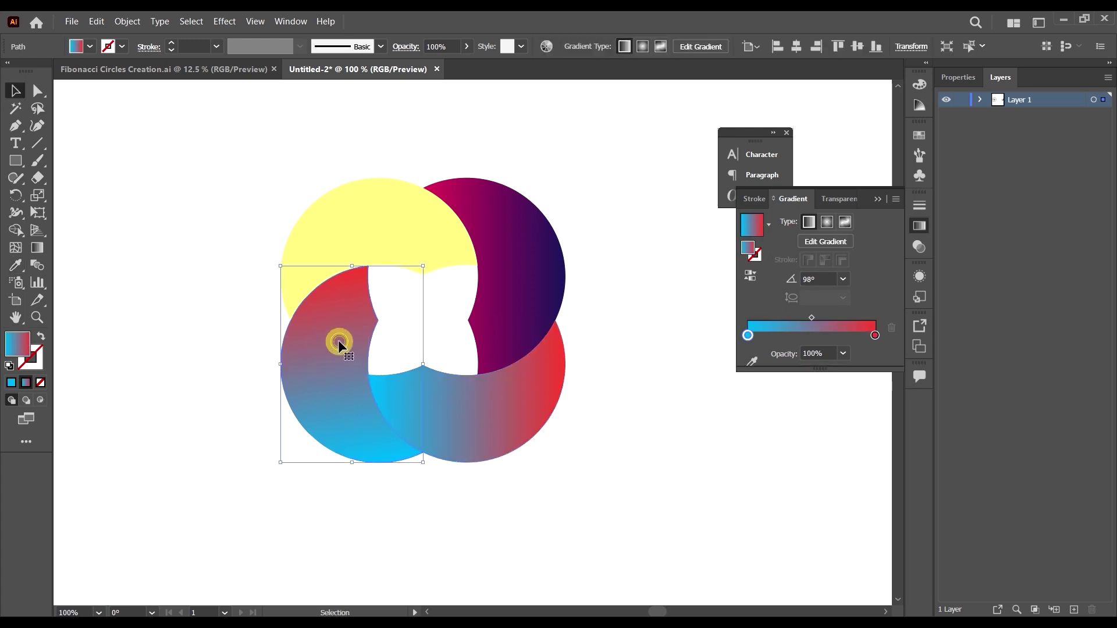
pyautogui.press('i')
pyautogui.click(513, 242)
pyautogui.press('v')
# - Copy the lower shape's cyan-to-red gradient onto the yellow top shape
pyautogui.click(390, 223)
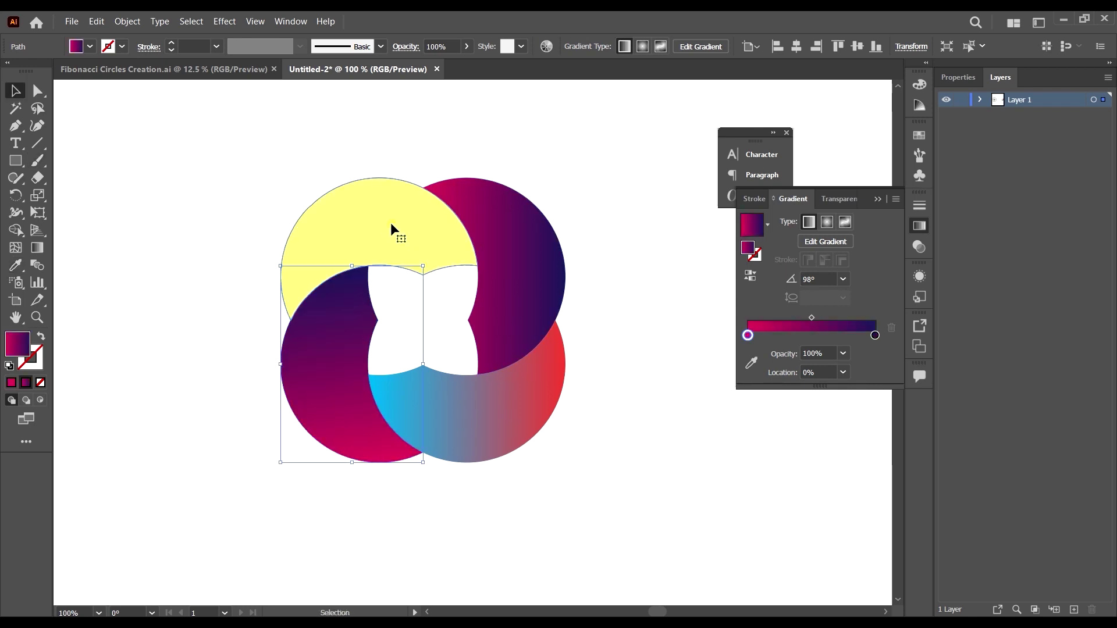
pyautogui.press('i')
pyautogui.click(479, 404)
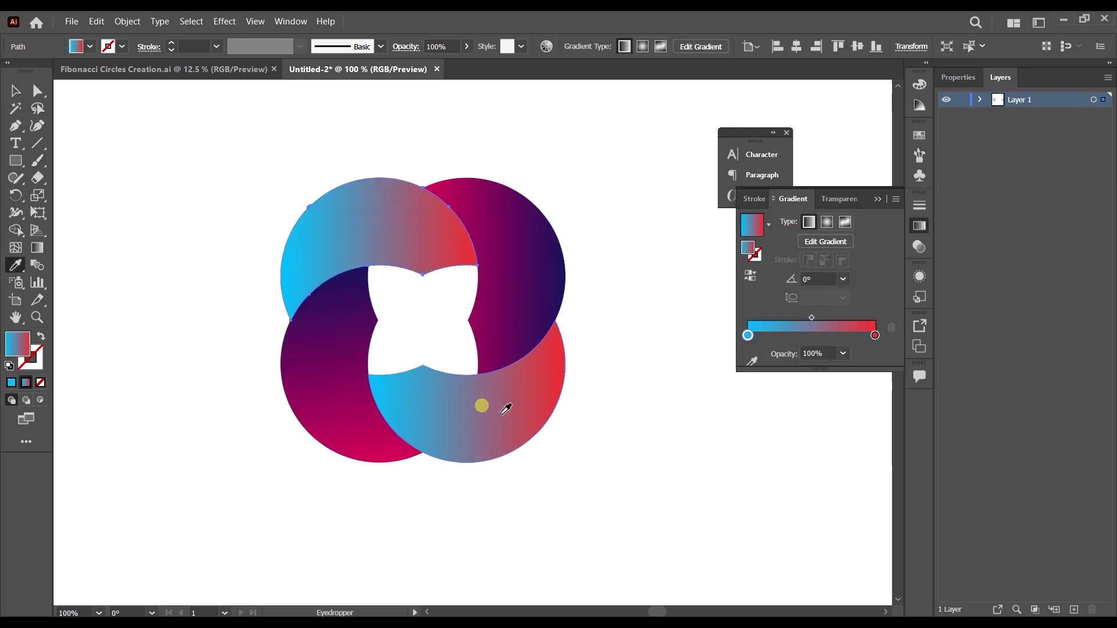
pyautogui.press('v')
pyautogui.click(628, 450)
pyautogui.scroll(-5, 576, 390)
pyautogui.scroll(4, 563, 372)
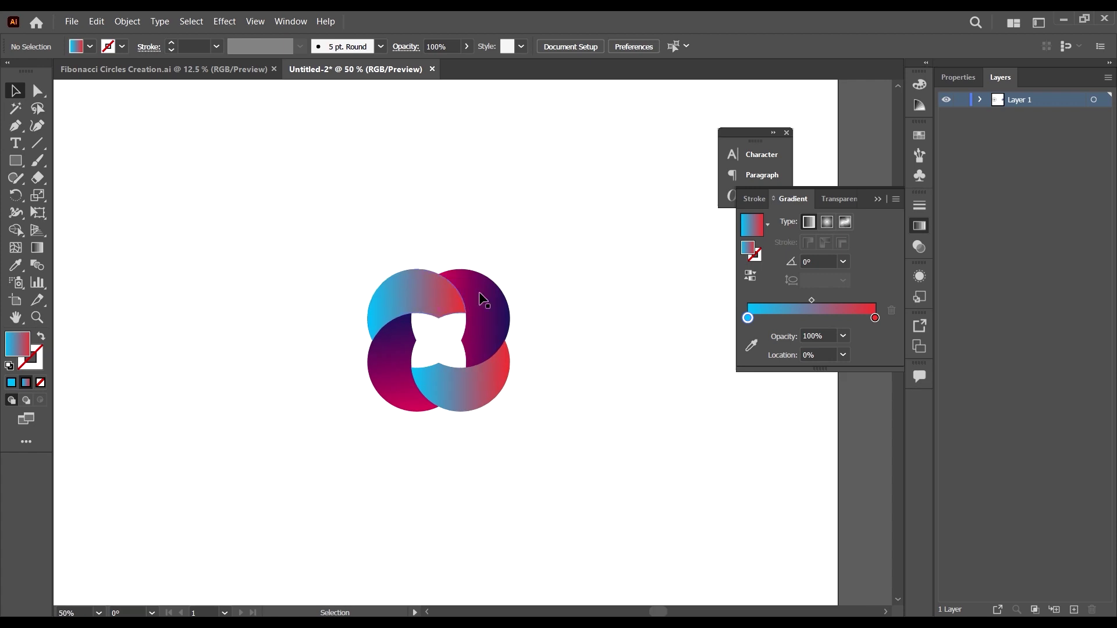
# - Select the flower artwork and scale it down, undoing an accidental horizontal stretch
pyautogui.scroll(-1, 524, 417)
pyautogui.scroll(1, 509, 407)
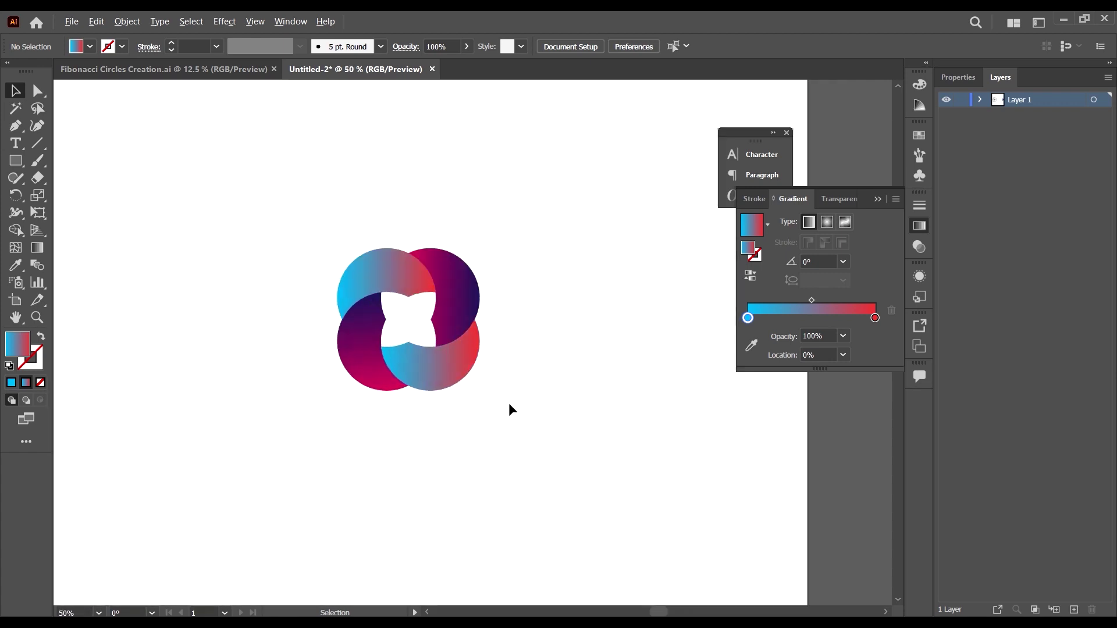
pyautogui.moveTo(527, 447); pyautogui.dragTo(443, 285)
pyautogui.moveTo(483, 250); pyautogui.dragTo(469, 258)
pyautogui.scroll(-1, 475, 291)
pyautogui.moveTo(469, 301); pyautogui.dragTo(431, 299)
pyautogui.hotkey('ctrl', 'z')
# - Deselect the flower logo and switch to artboard editing with Shift+O
pyautogui.press('a')
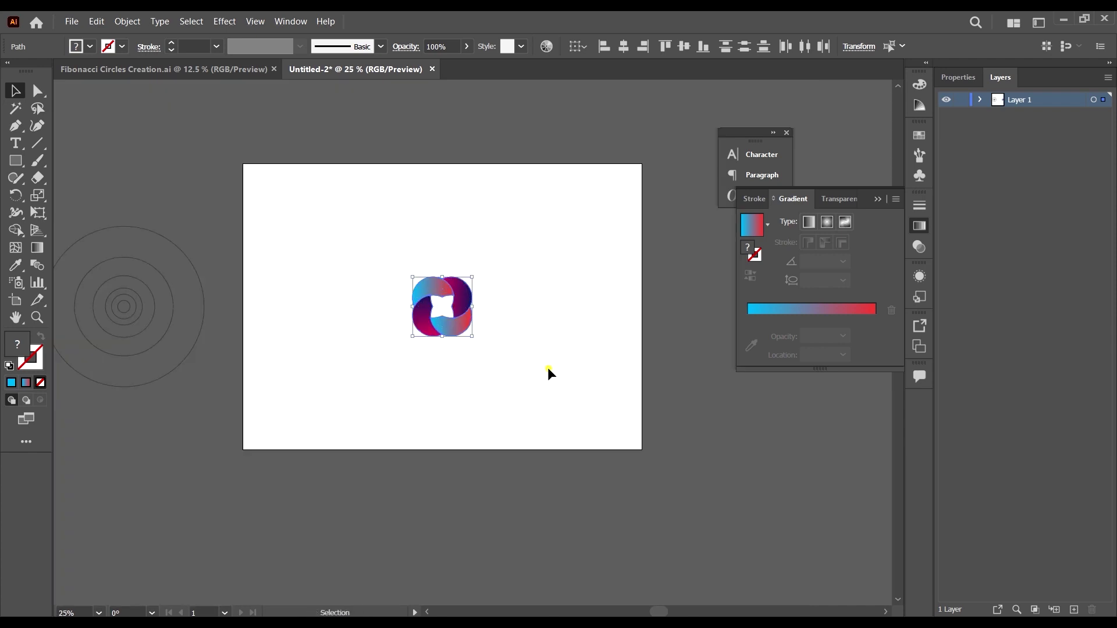
pyautogui.click(547, 368)
pyautogui.scroll(1, 517, 343)
pyautogui.press('v')
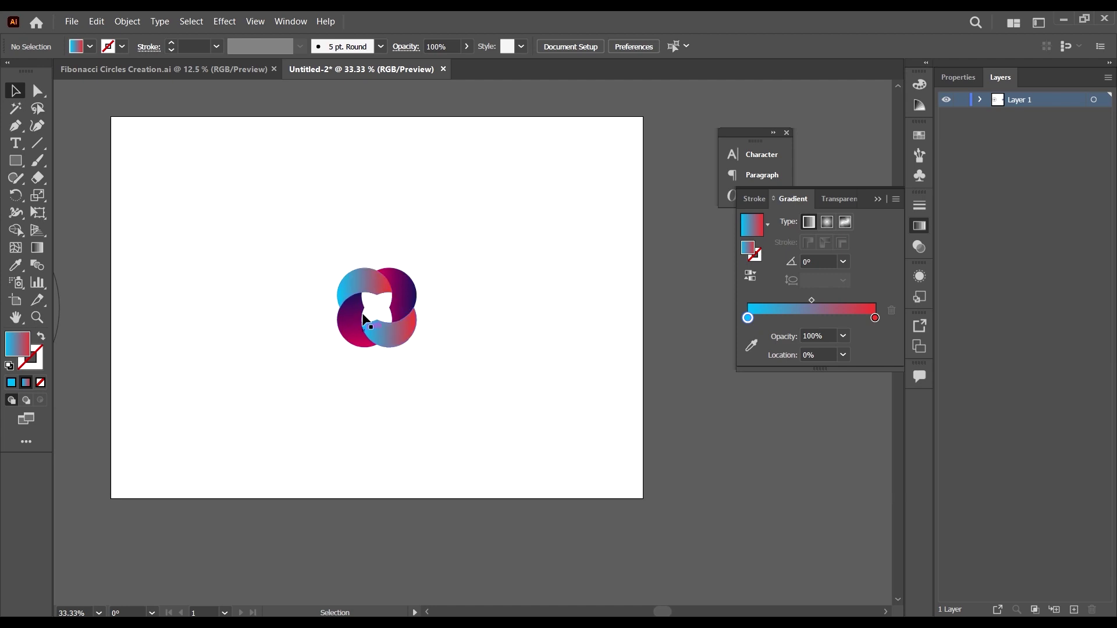
pyautogui.scroll(-3, 465, 355)
pyautogui.scroll(2, 356, 343)
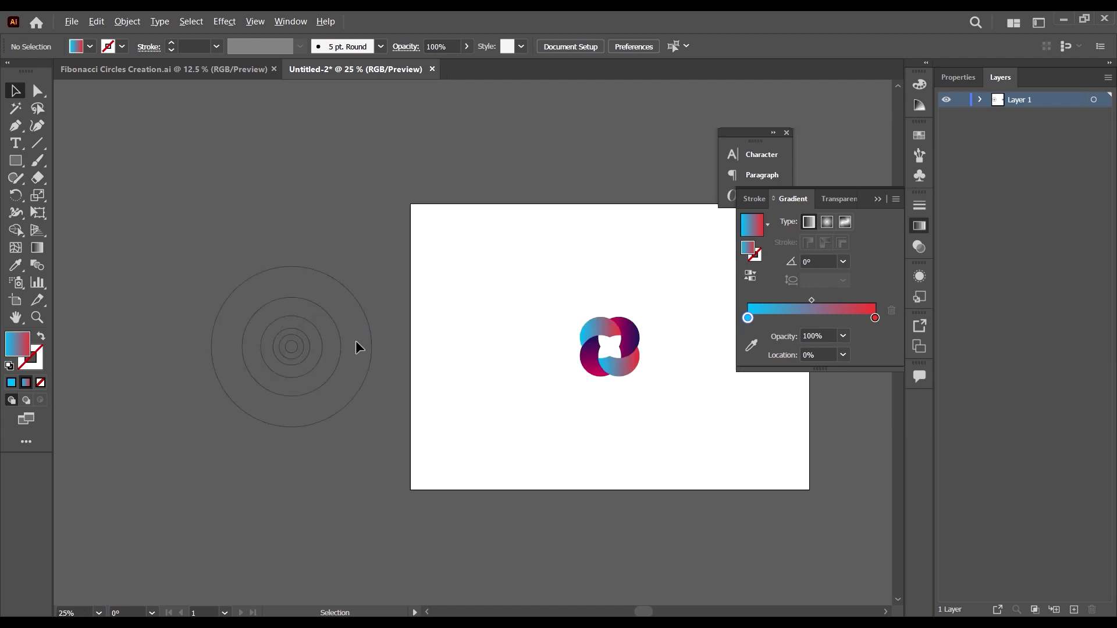
pyautogui.scroll(-1, 456, 378)
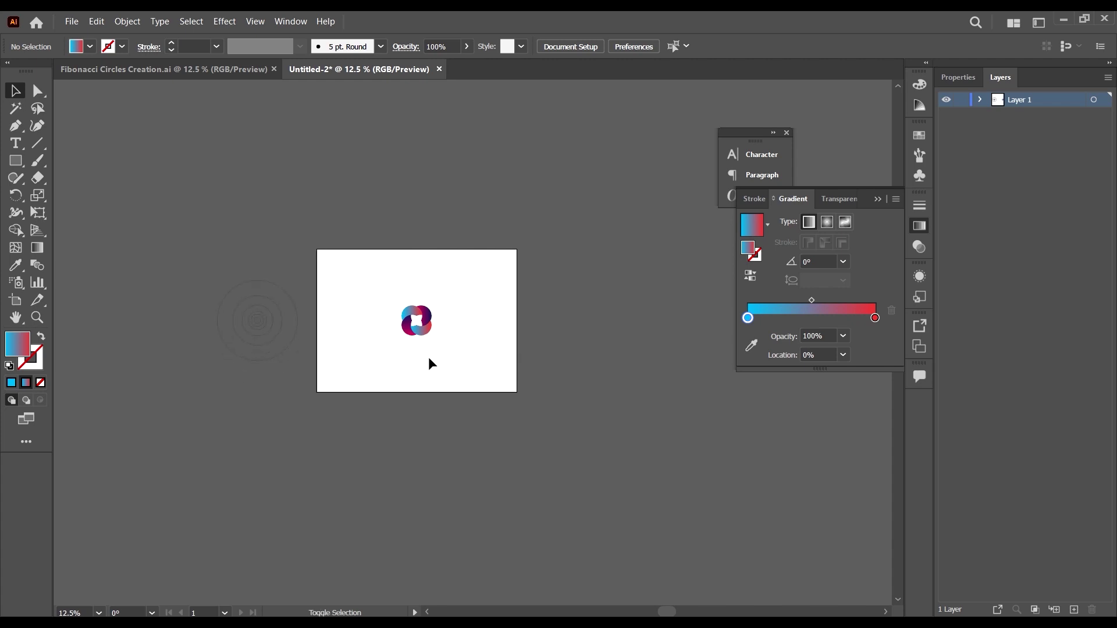
pyautogui.hotkey('shift', 'o')
# - Duplicate the artboard with its logo and place the copy below the original
pyautogui.moveTo(453, 367); pyautogui.dragTo(463, 196)
pyautogui.moveTo(467, 149); pyautogui.dragTo(448, 315)
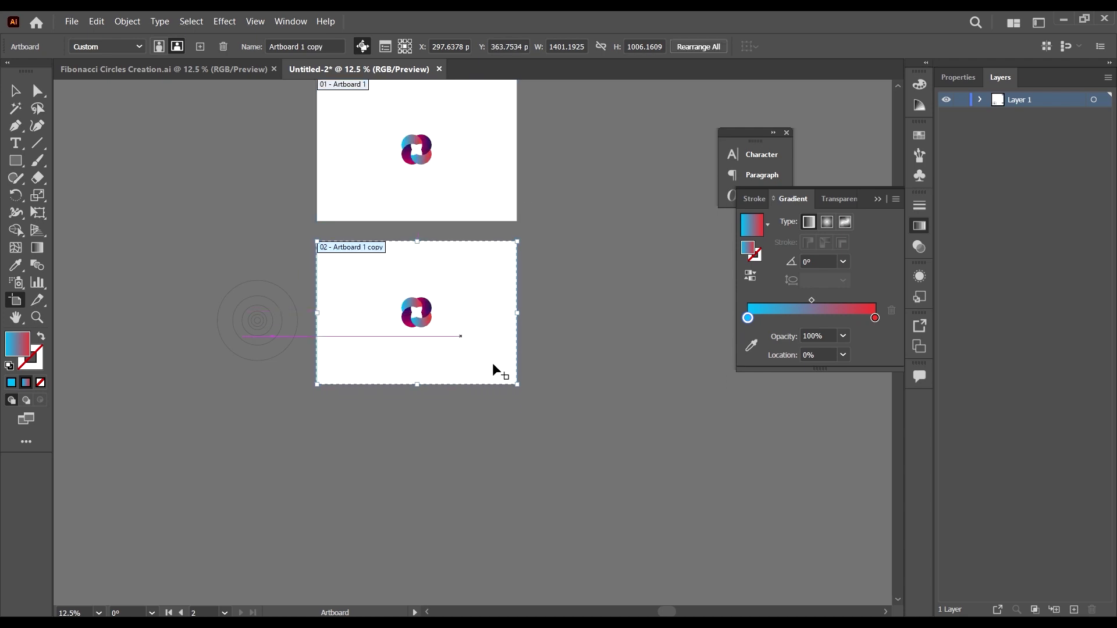
pyautogui.press('v')
pyautogui.click(531, 406)
# - Delete the logo copy so the new artboard is empty
pyautogui.scroll(2, 394, 279)
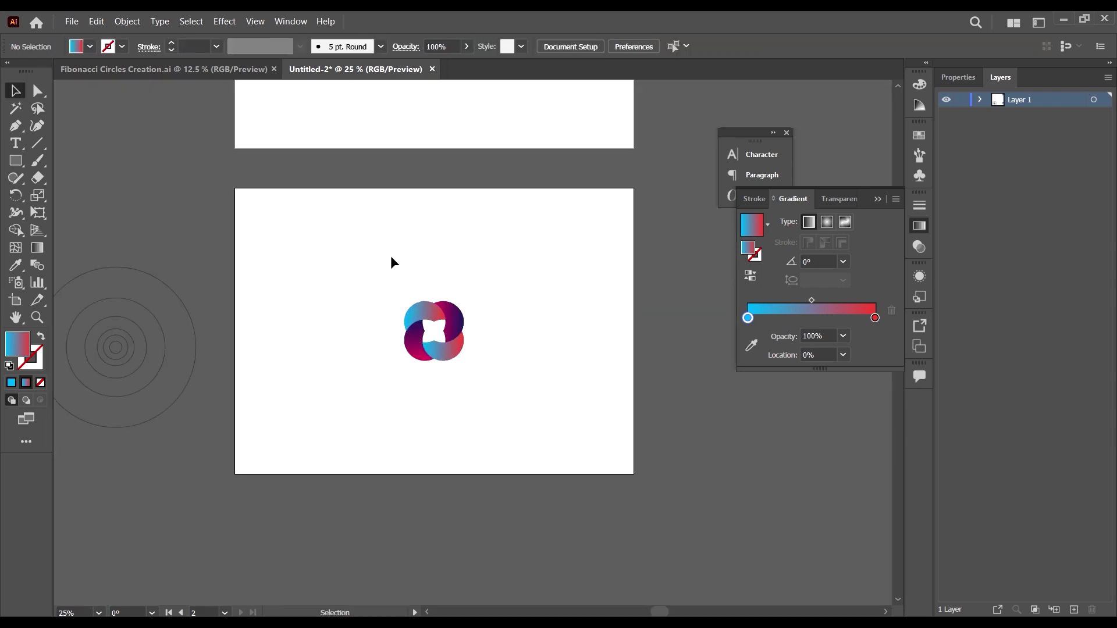
pyautogui.moveTo(390, 256); pyautogui.dragTo(553, 438)
pyautogui.press('Delete')
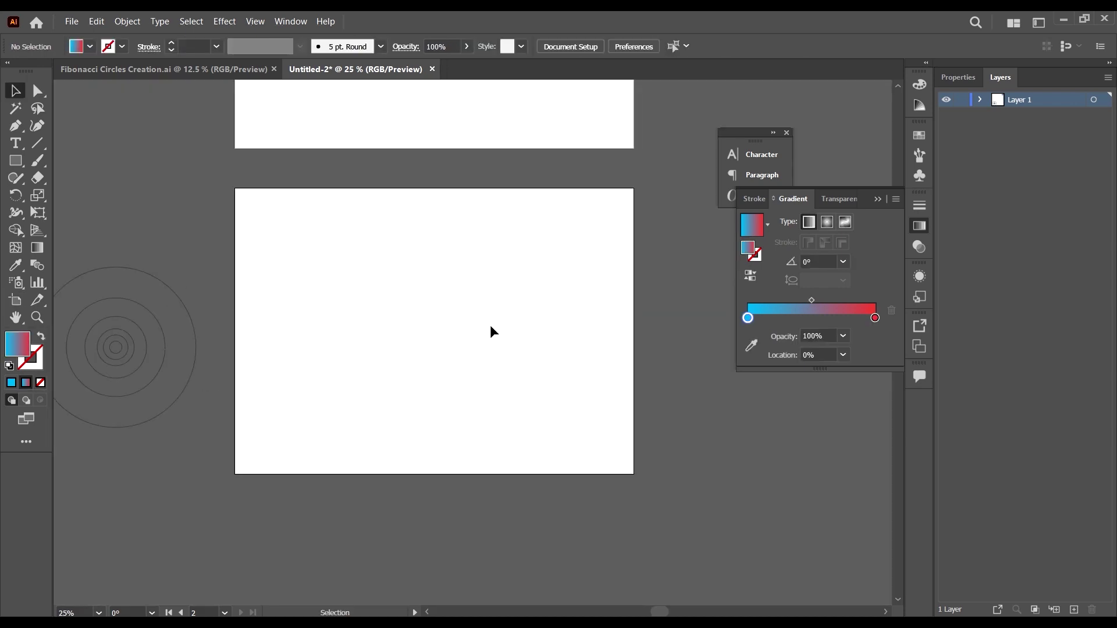
pyautogui.scroll(5, 490, 331)
pyautogui.scroll(3, 486, 229)
pyautogui.scroll(-4, 488, 232)
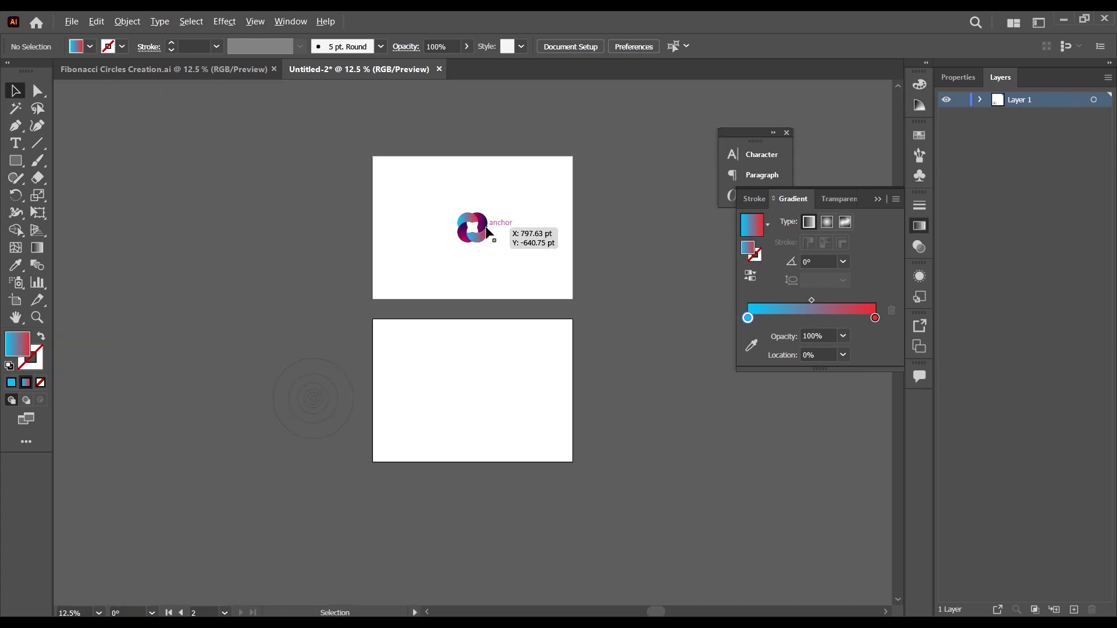
pyautogui.scroll(2, 447, 416)
pyautogui.scroll(-2, 467, 414)
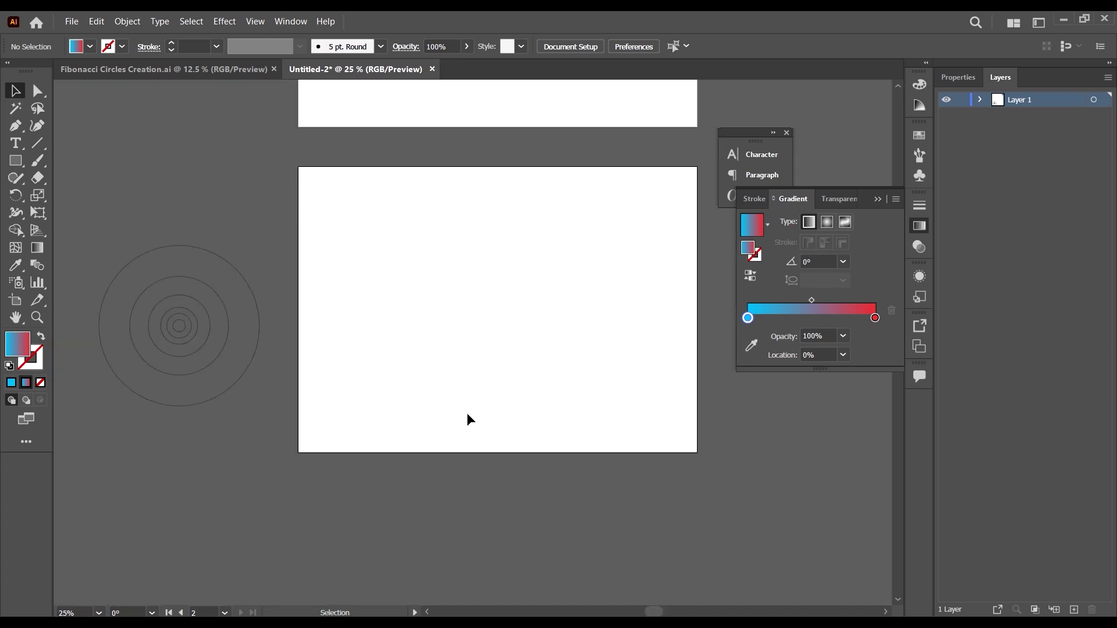
pyautogui.scroll(1, 473, 408)
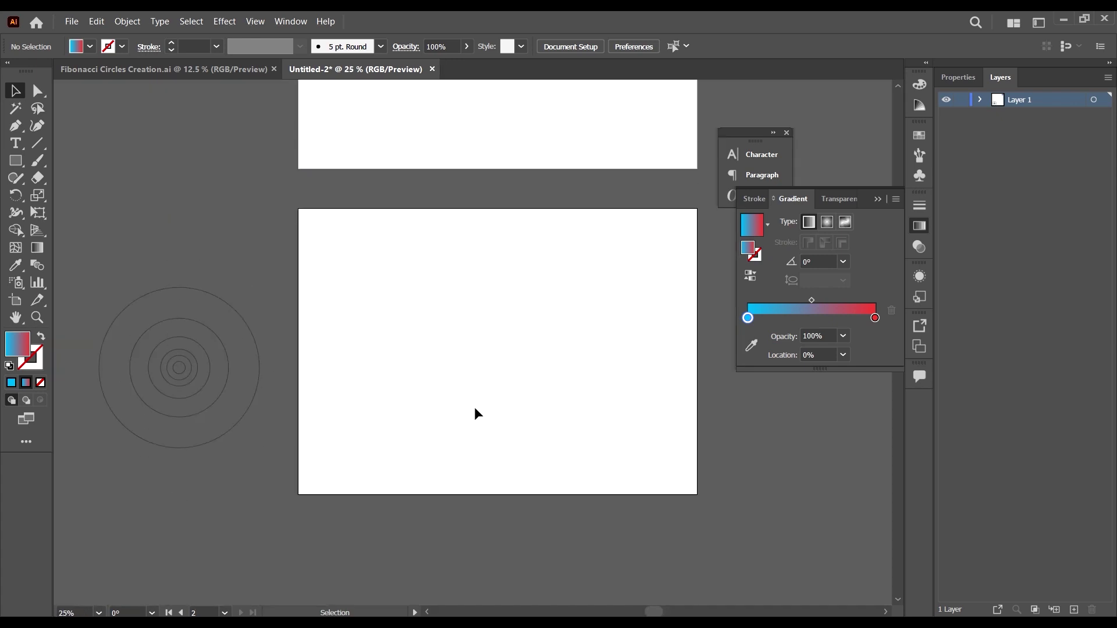
pyautogui.click(70, 25)
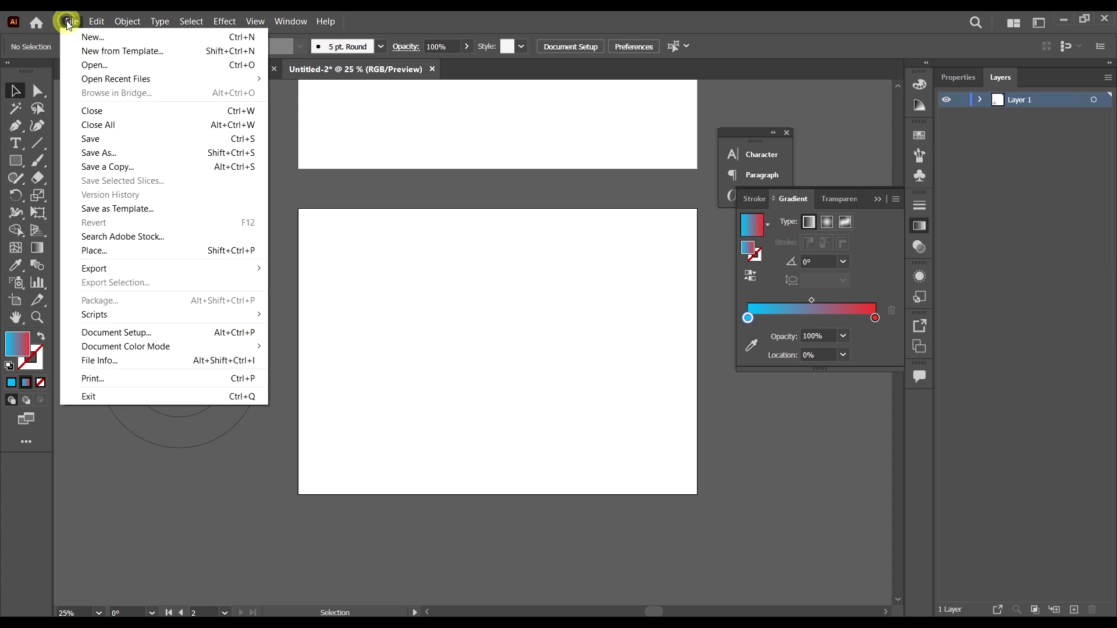
# - Place the toucan photo 'images (94)' into the document via File > Place
pyautogui.click(142, 250)
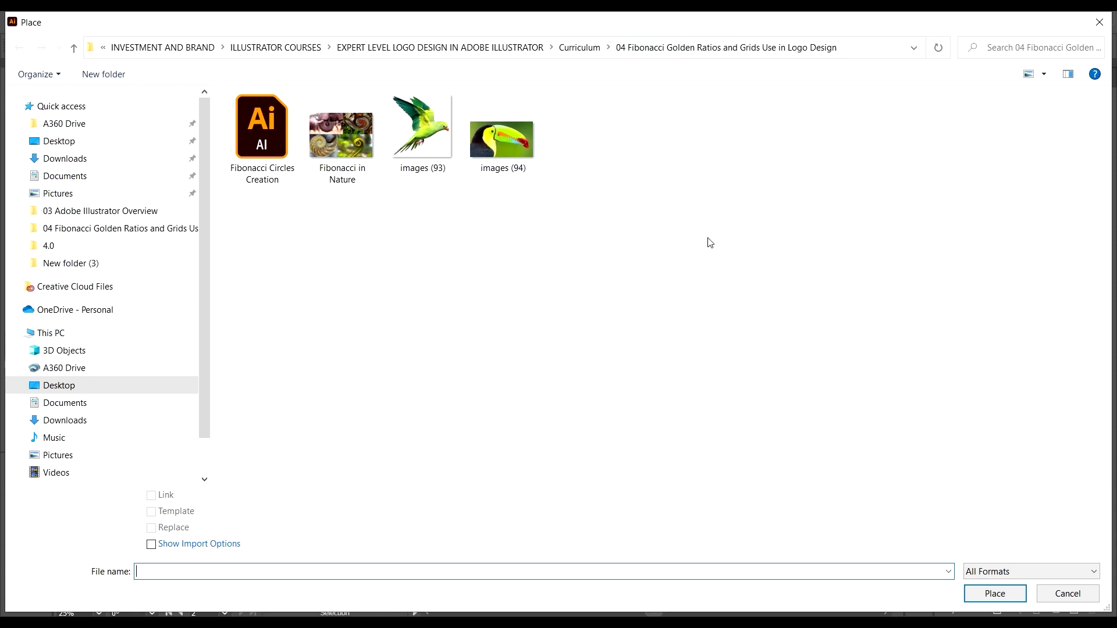
pyautogui.click(505, 158)
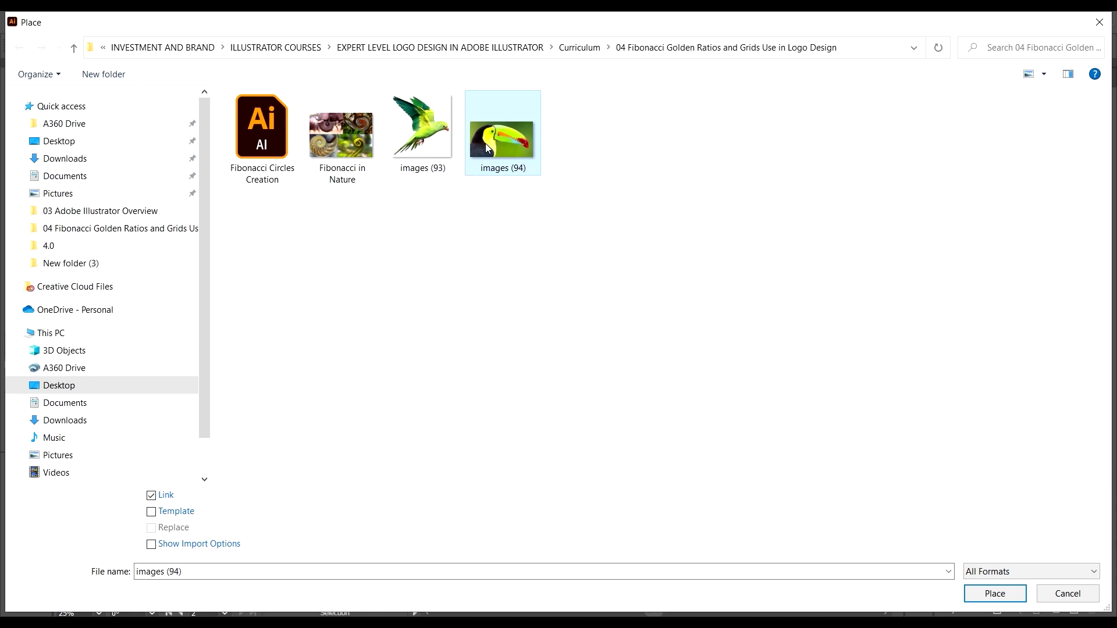
pyautogui.click(606, 194)
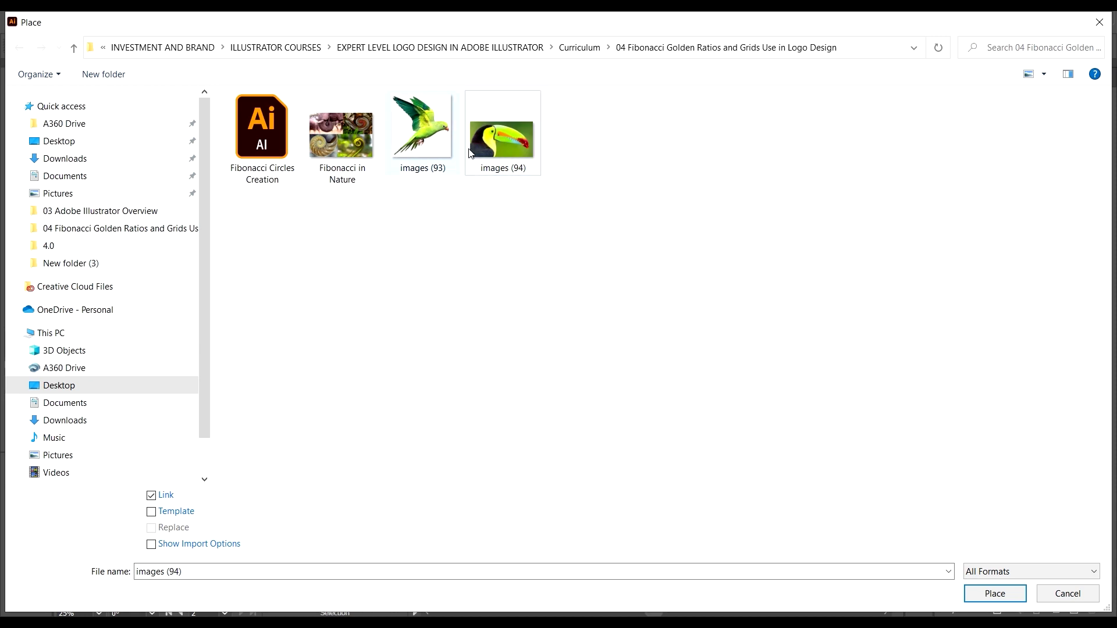
pyautogui.click(503, 135)
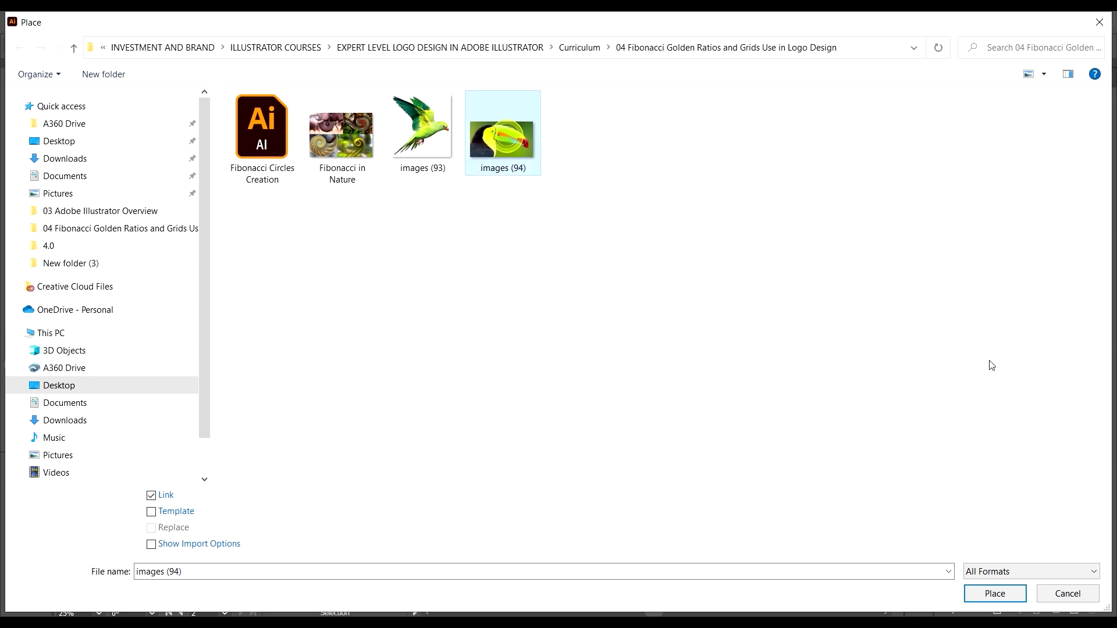
pyautogui.click(1009, 595)
pyautogui.scroll(-1, 549, 291)
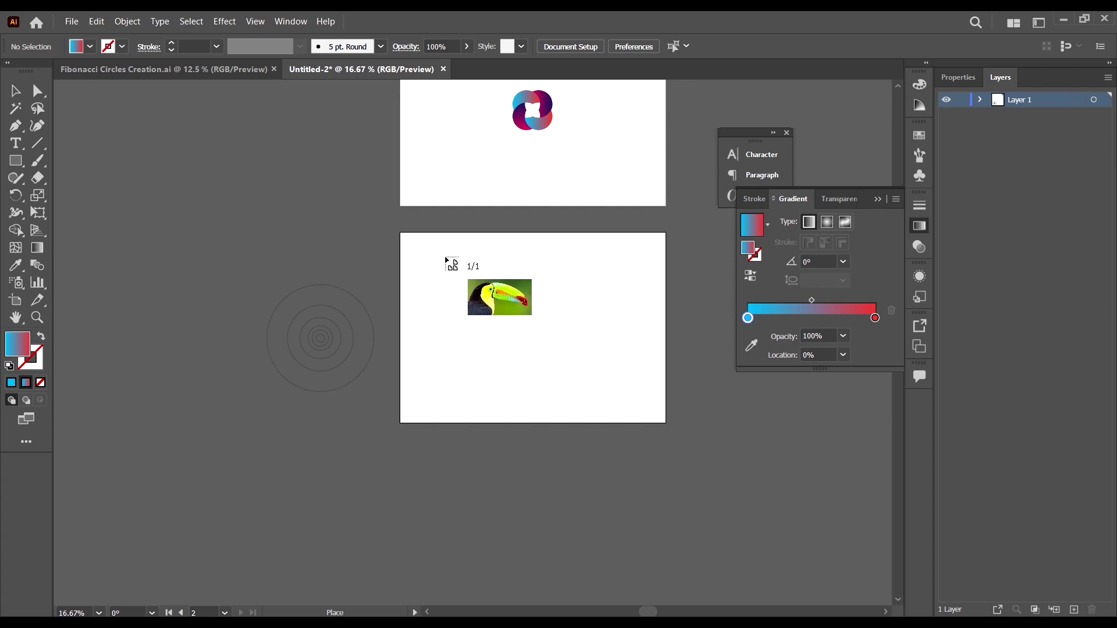
# - Draw the toucan photo onto the second artboard, scale it and centre it there
pyautogui.moveTo(446, 254); pyautogui.dragTo(655, 440)
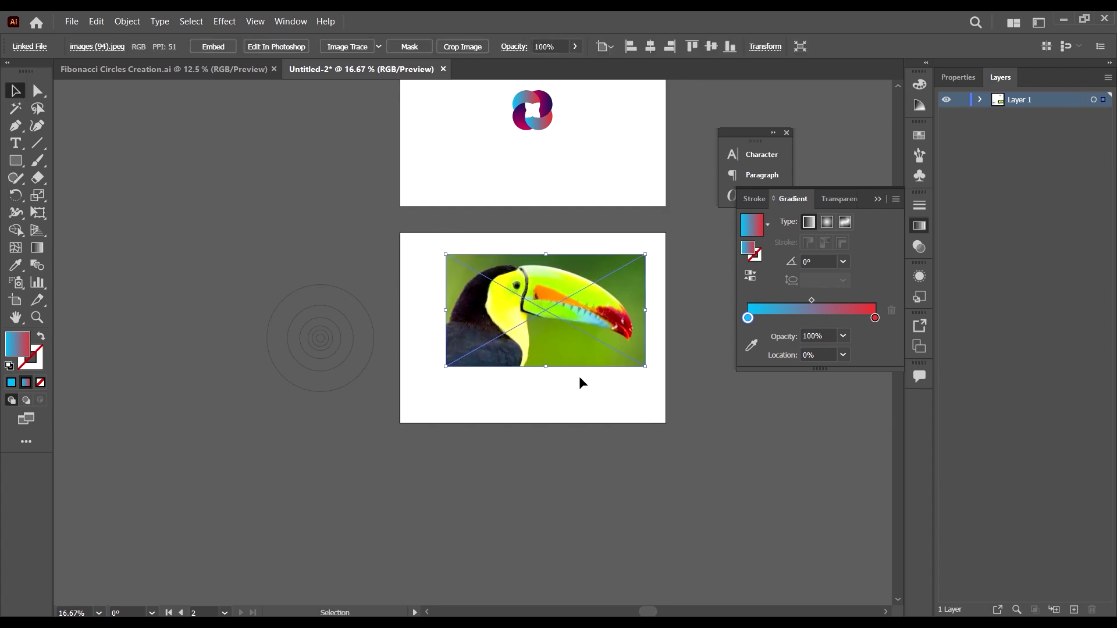
pyautogui.moveTo(550, 313); pyautogui.dragTo(554, 353)
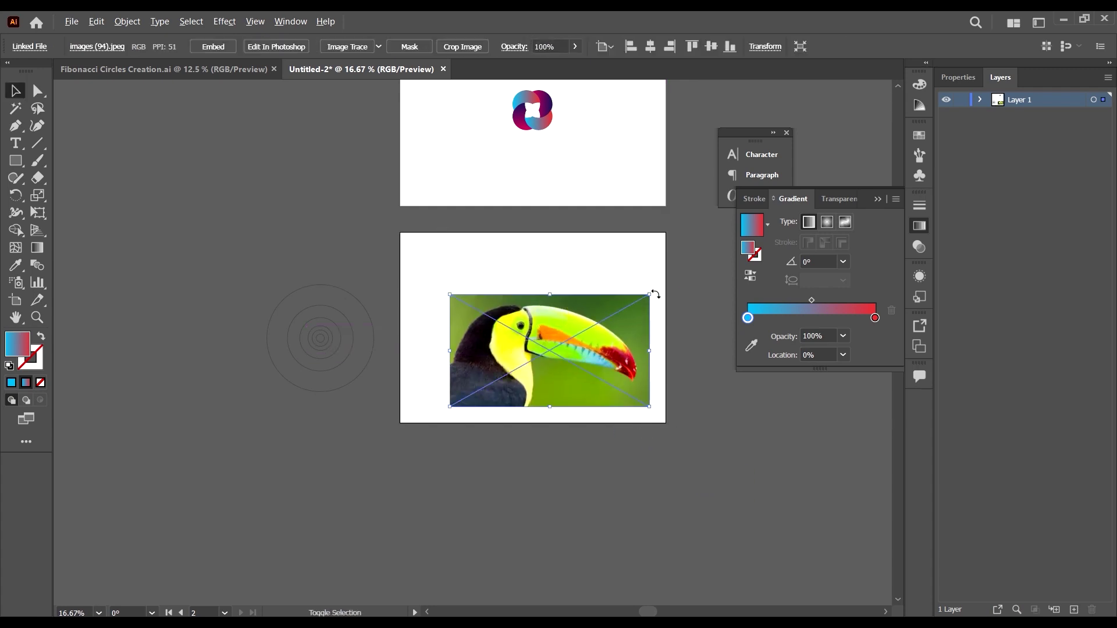
pyautogui.moveTo(652, 296); pyautogui.dragTo(609, 318)
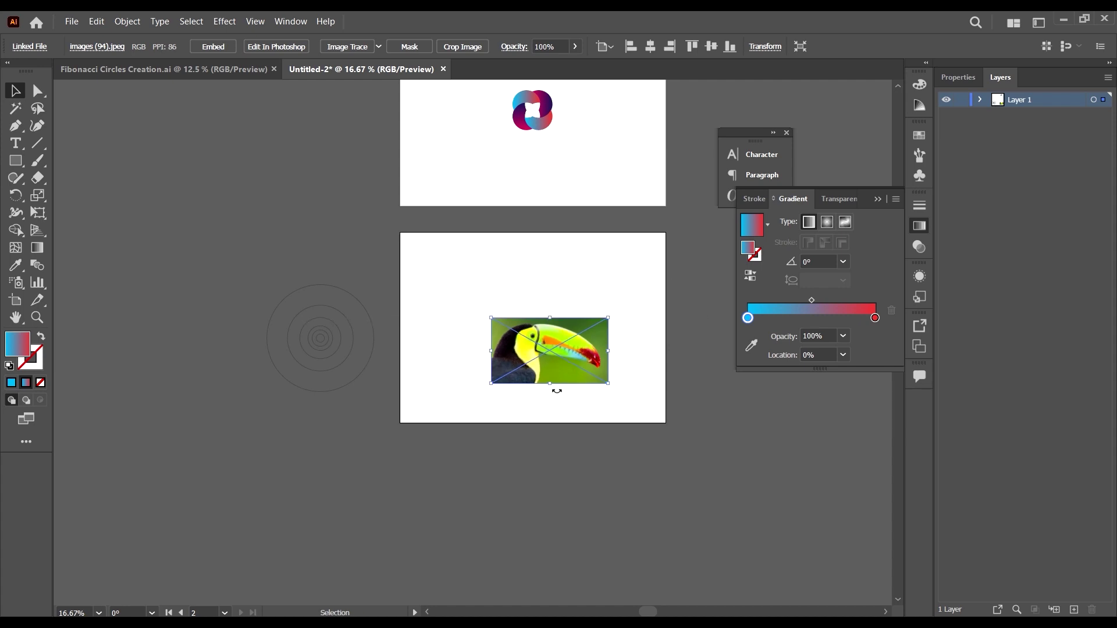
pyautogui.scroll(2, 514, 369)
pyautogui.moveTo(634, 379); pyautogui.dragTo(625, 357)
pyautogui.moveTo(693, 257); pyautogui.dragTo(697, 250)
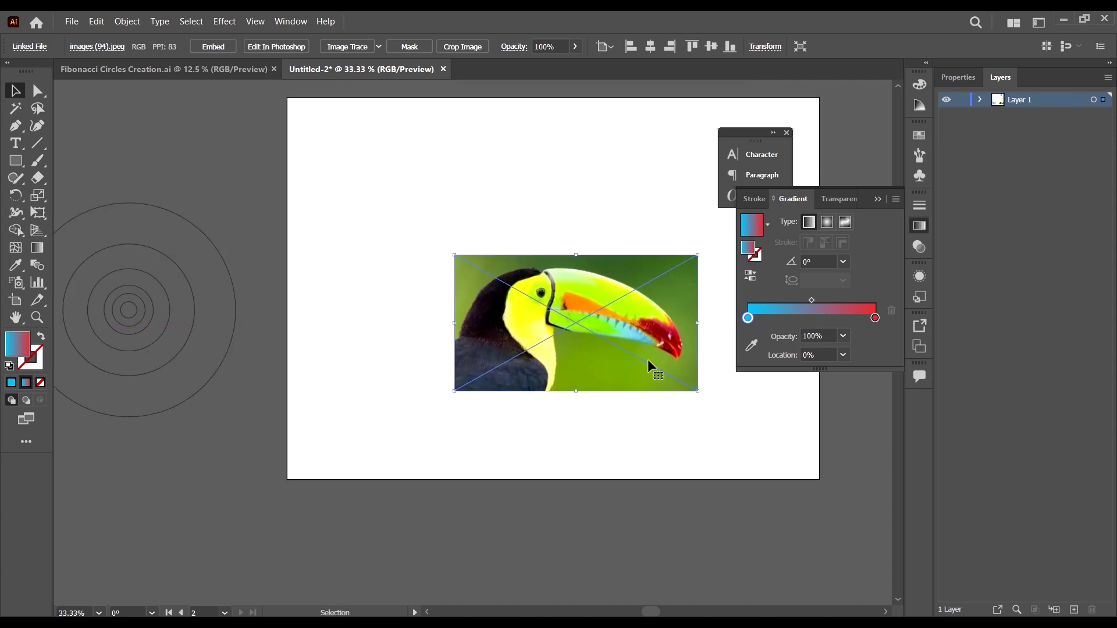
pyautogui.moveTo(648, 362); pyautogui.dragTo(648, 355)
pyautogui.click(442, 438)
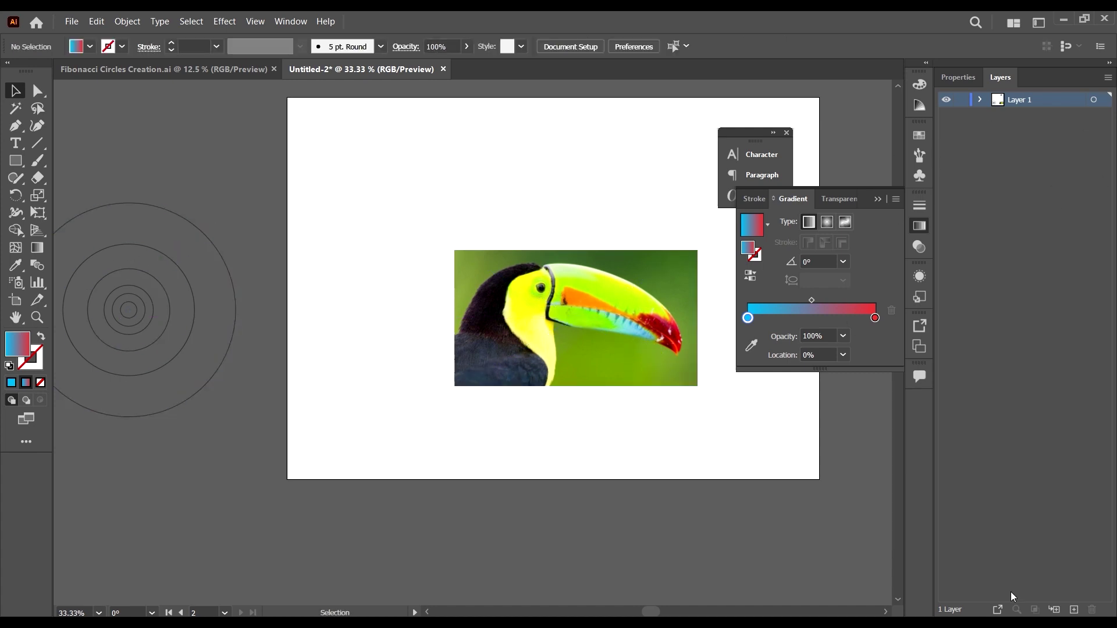
pyautogui.click(1074, 609)
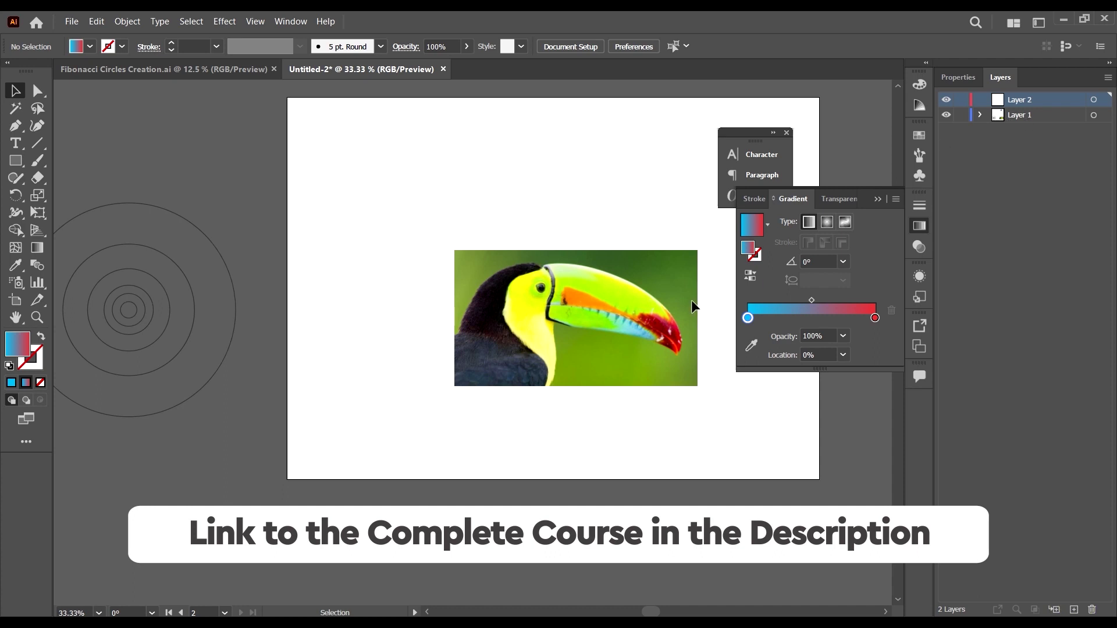
pyautogui.click(648, 280)
pyautogui.hscroll(2, 641, 288)
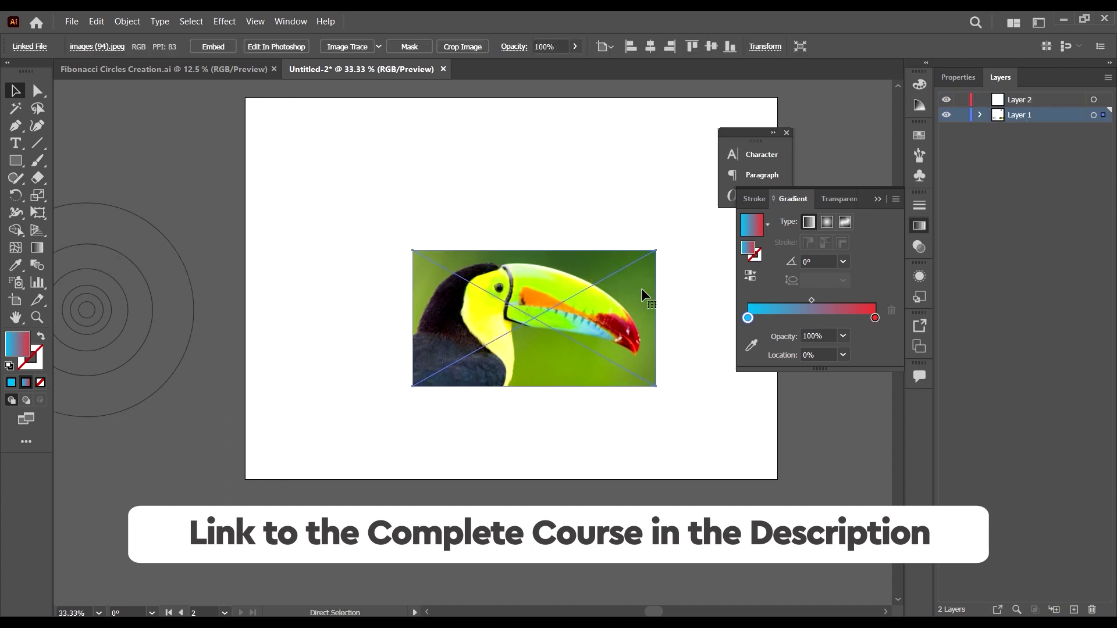
pyautogui.click(574, 47)
pyautogui.moveTo(536, 63); pyautogui.dragTo(548, 65)
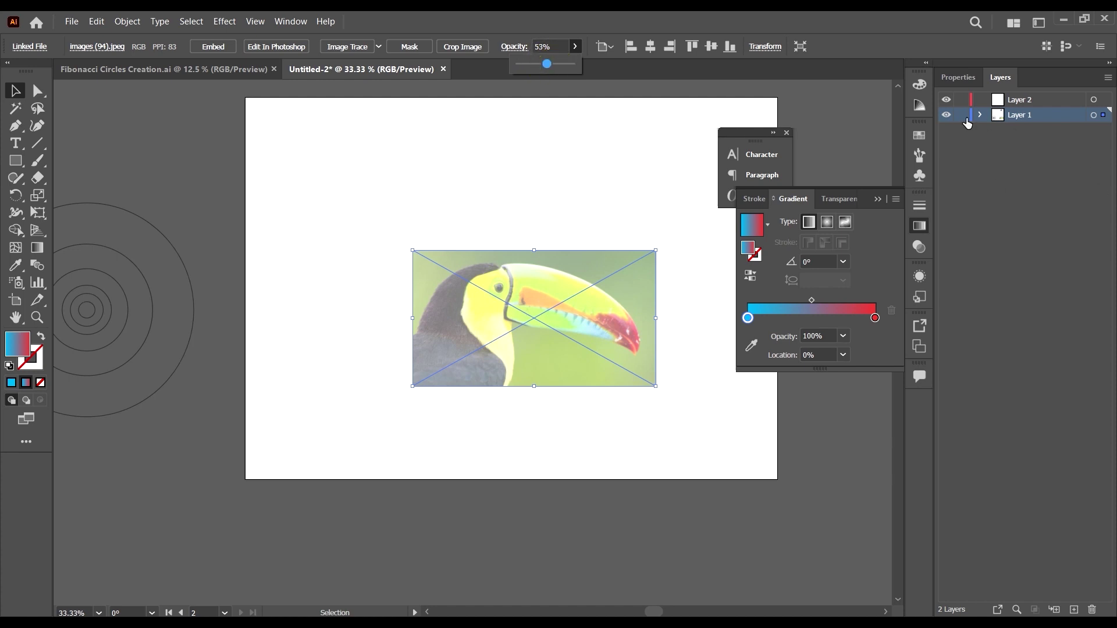
pyautogui.click(962, 114)
pyautogui.click(1012, 99)
pyautogui.hscroll(-4, 527, 389)
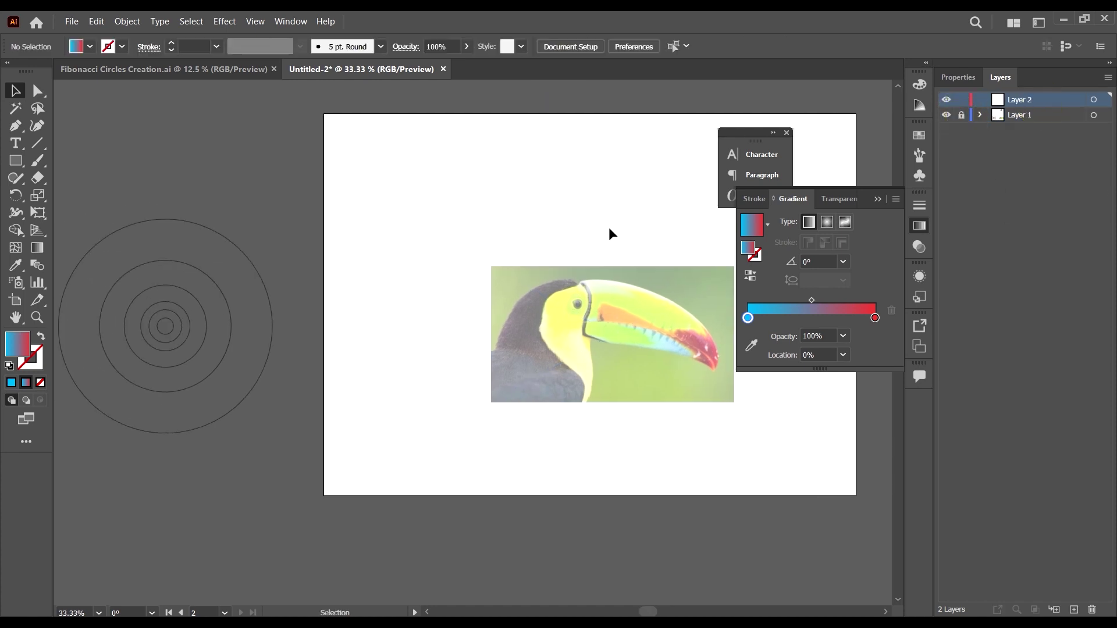
pyautogui.click(622, 253)
pyautogui.moveTo(249, 282); pyautogui.dragTo(244, 280)
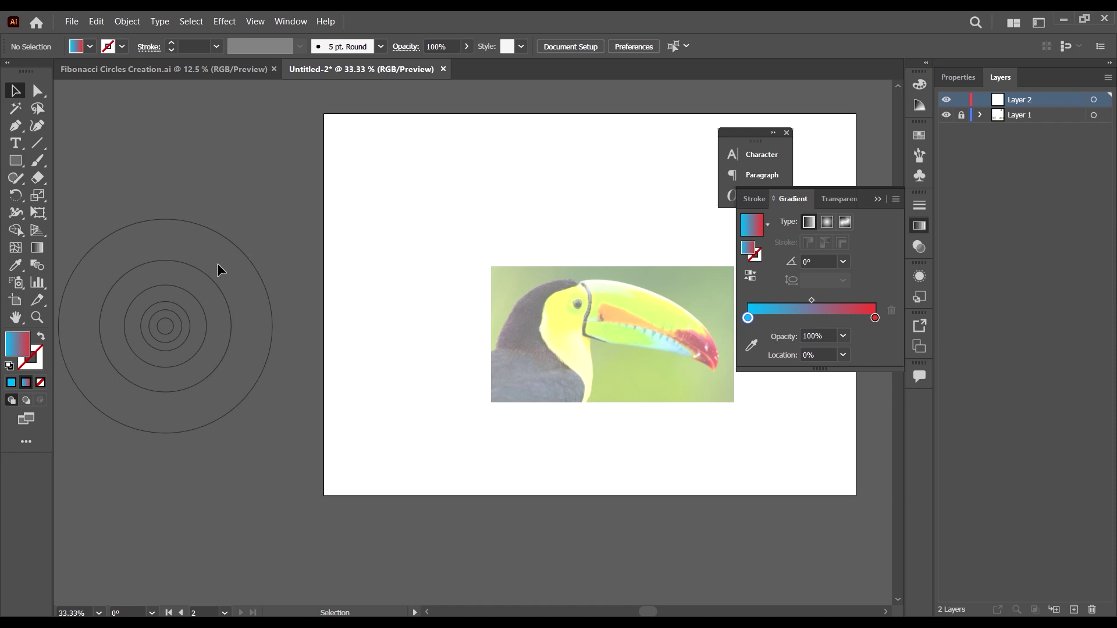
pyautogui.click(263, 249)
pyautogui.click(963, 117)
pyautogui.moveTo(279, 221); pyautogui.dragTo(93, 433)
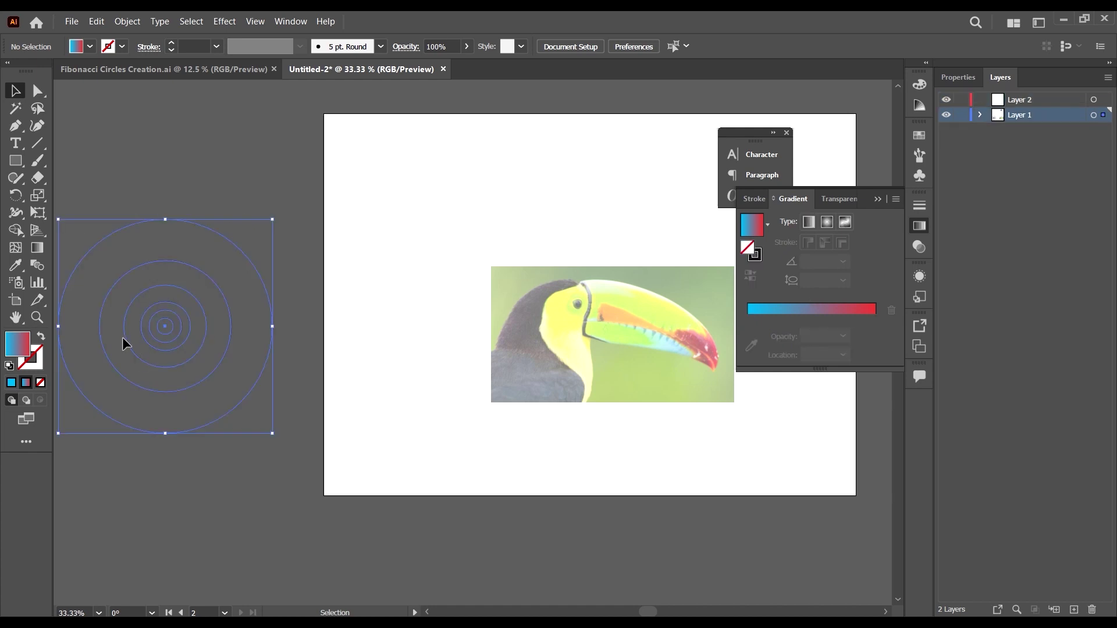
pyautogui.press('a')
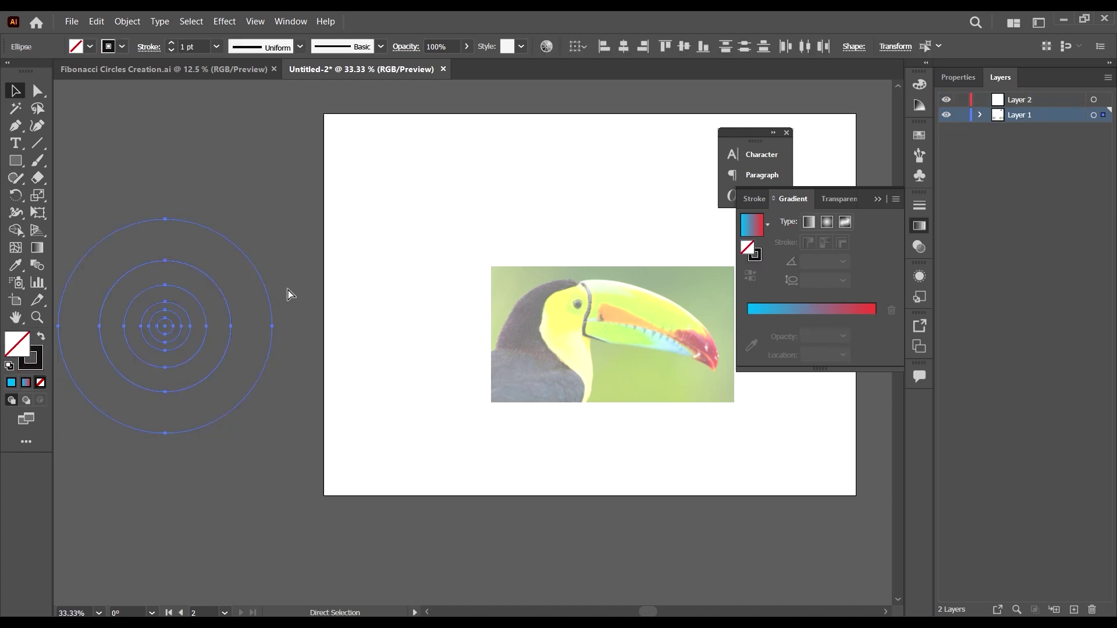
pyautogui.press('v')
pyautogui.click(289, 294)
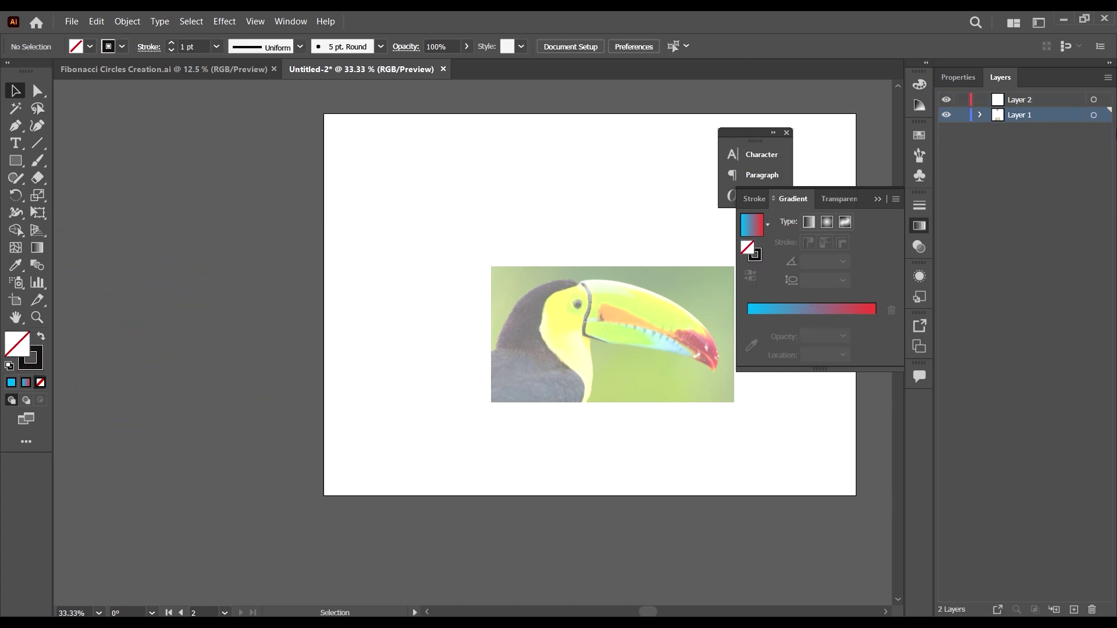
pyautogui.click(1056, 99)
pyautogui.click(1094, 100)
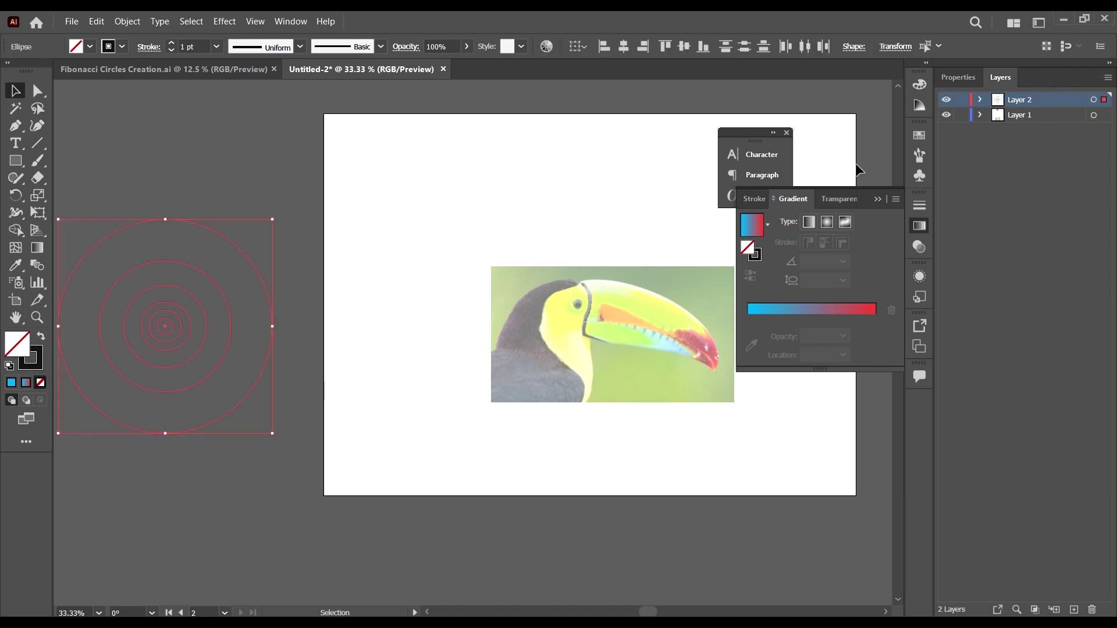
pyautogui.click(960, 116)
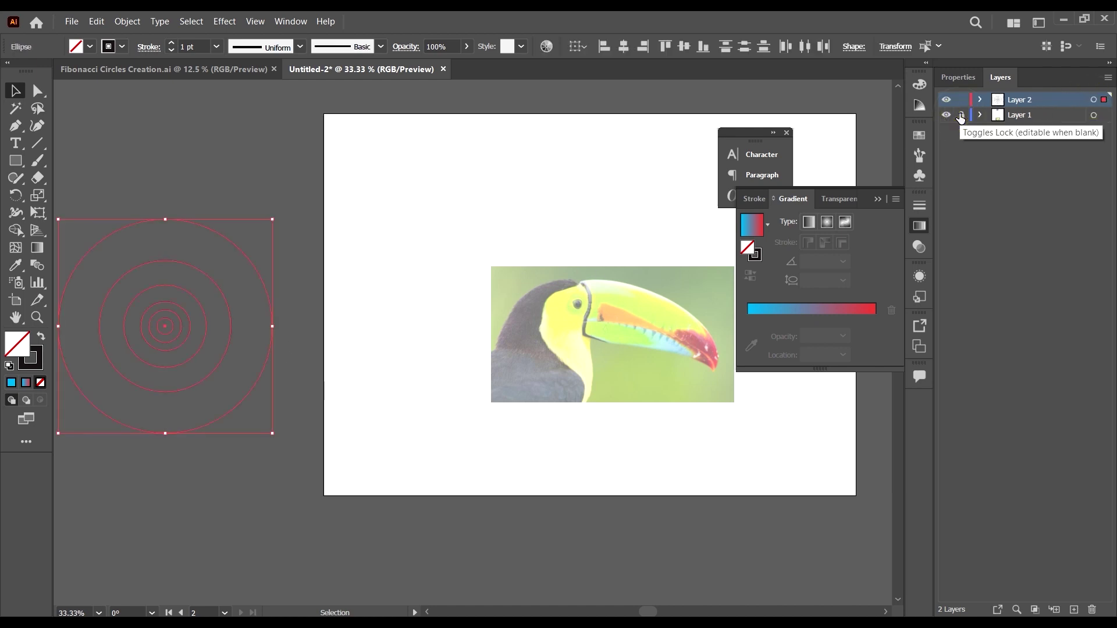
pyautogui.click(505, 251)
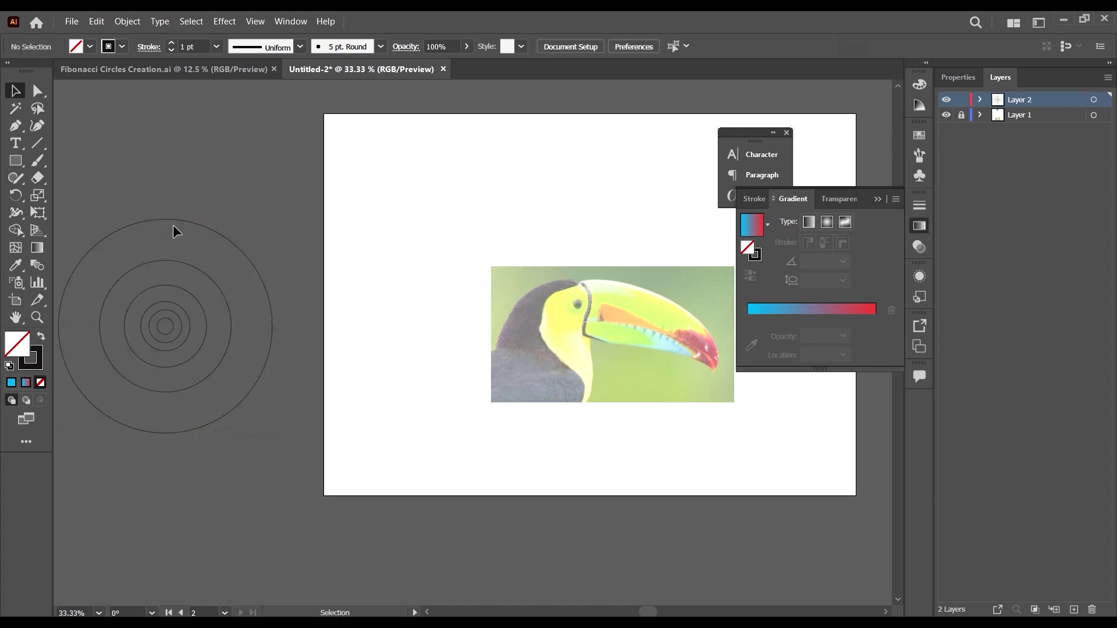
# - Move the largest circle over the toucan's head, add an aligned copy below, and select both
pyautogui.click(235, 247)
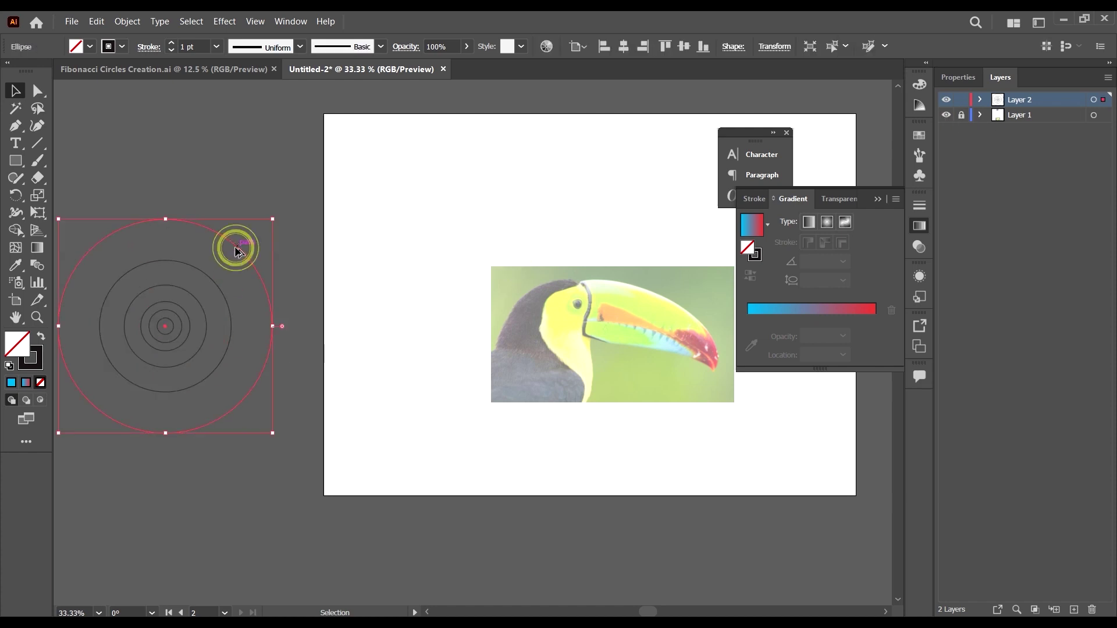
pyautogui.moveTo(239, 251); pyautogui.dragTo(681, 309)
pyautogui.scroll(2, 675, 295)
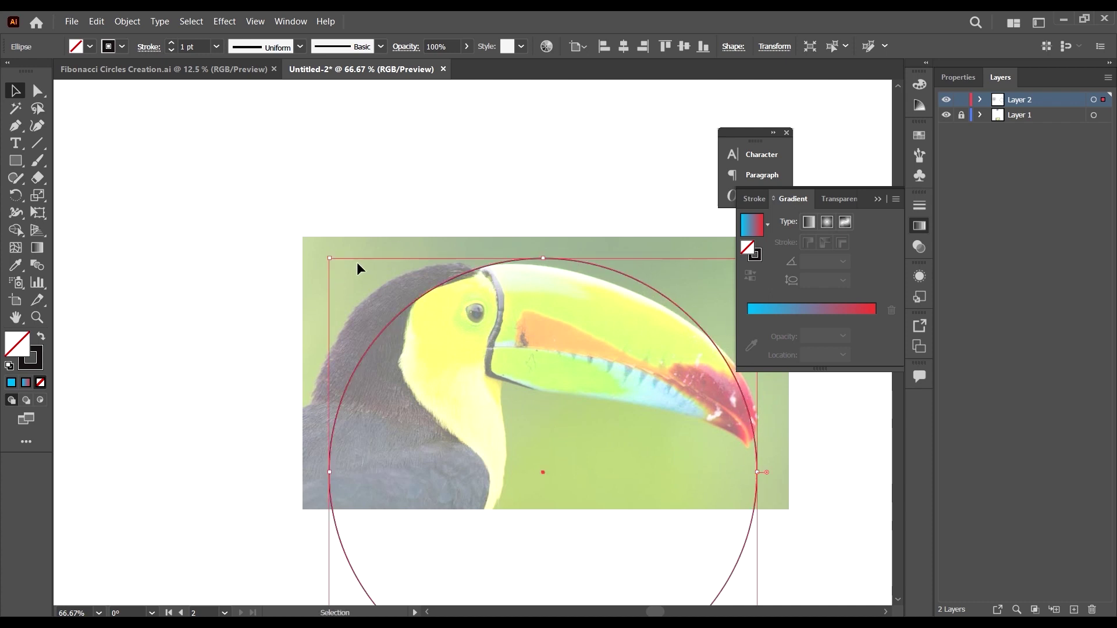
pyautogui.moveTo(586, 264); pyautogui.dragTo(585, 264)
pyautogui.scroll(-2, 585, 264)
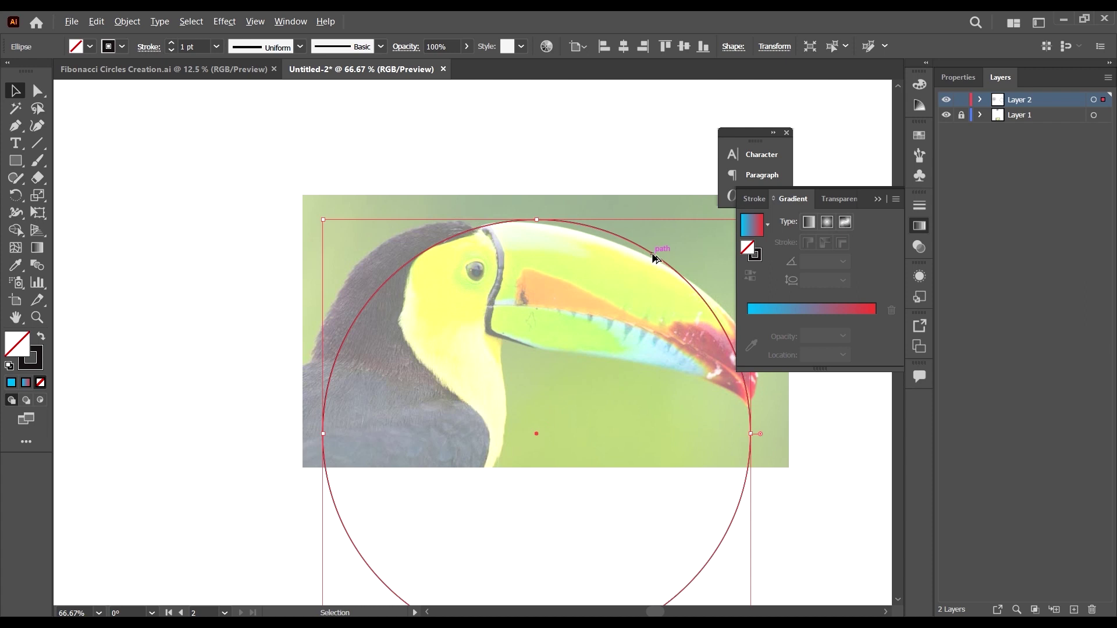
pyautogui.moveTo(652, 253); pyautogui.dragTo(697, 380)
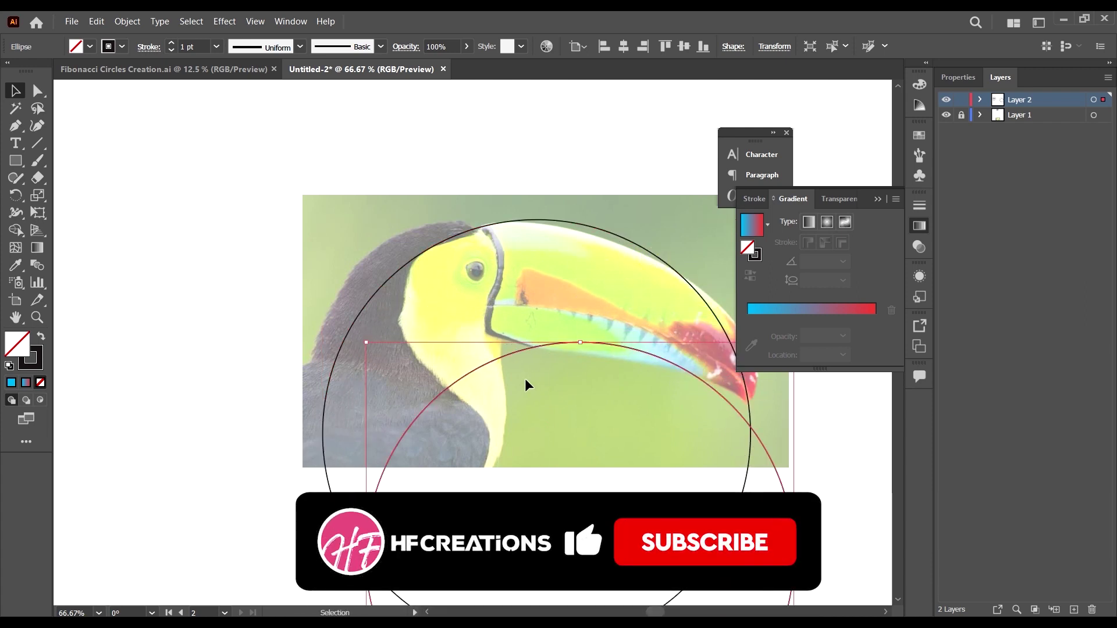
pyautogui.moveTo(533, 348); pyautogui.dragTo(488, 341)
pyautogui.scroll(-1, 523, 327)
pyautogui.scroll(-2, 524, 331)
pyautogui.moveTo(696, 433); pyautogui.dragTo(526, 343)
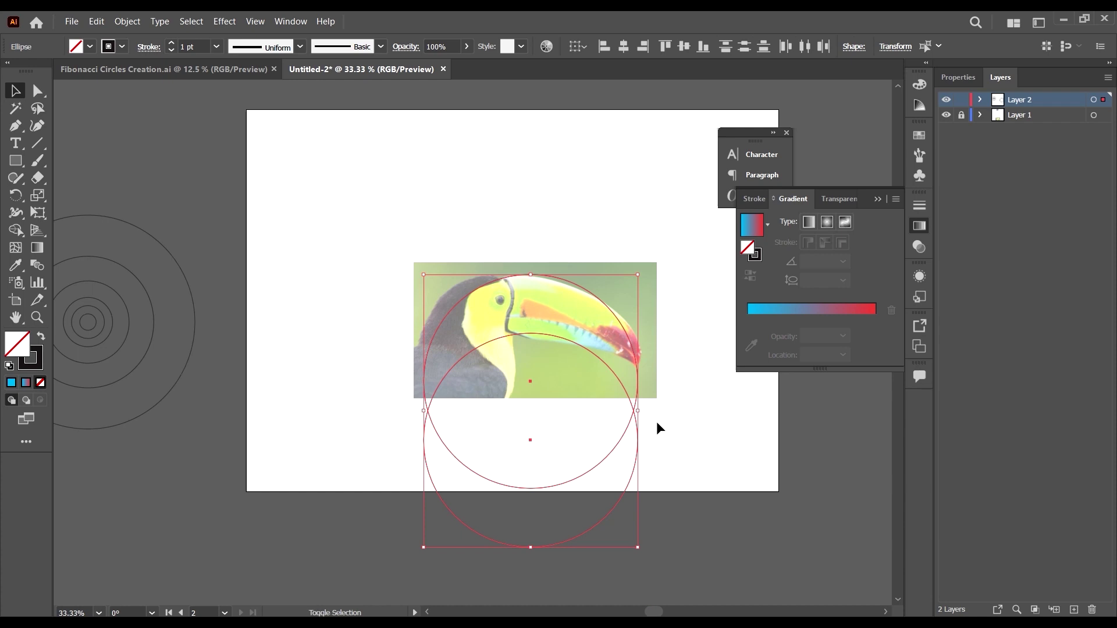
# - With Shape Builder, delete the lower crescent and bottom arc, leaving one head-and-beak crescent
pyautogui.hotkey('shift', 'm')
pyautogui.scroll(-1, 568, 429)
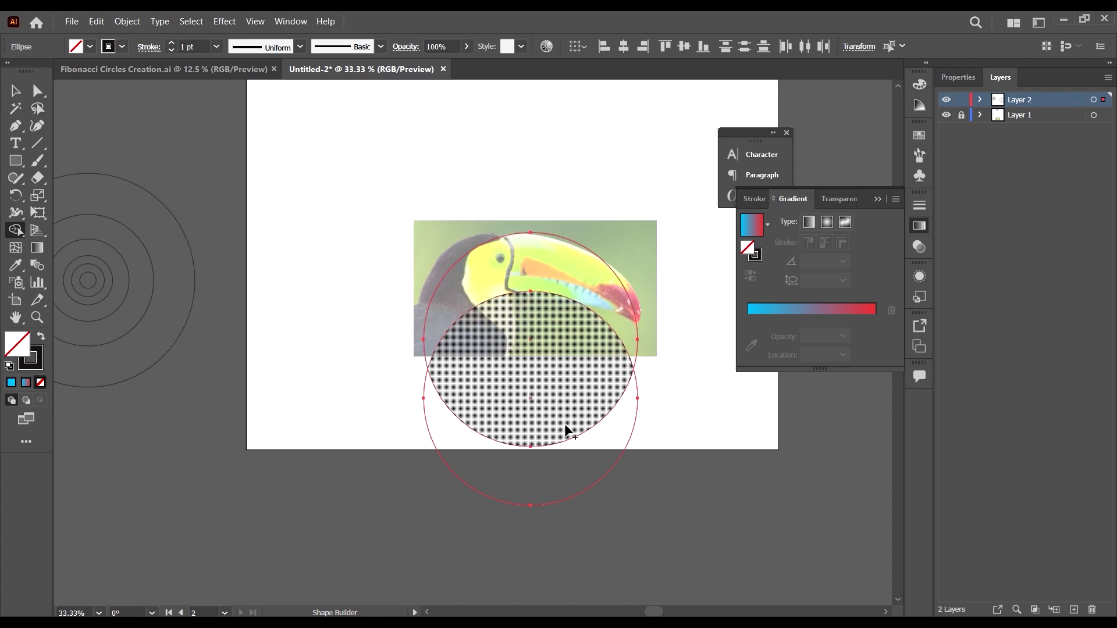
pyautogui.scroll(1, 567, 431)
pyautogui.scroll(-1, 567, 427)
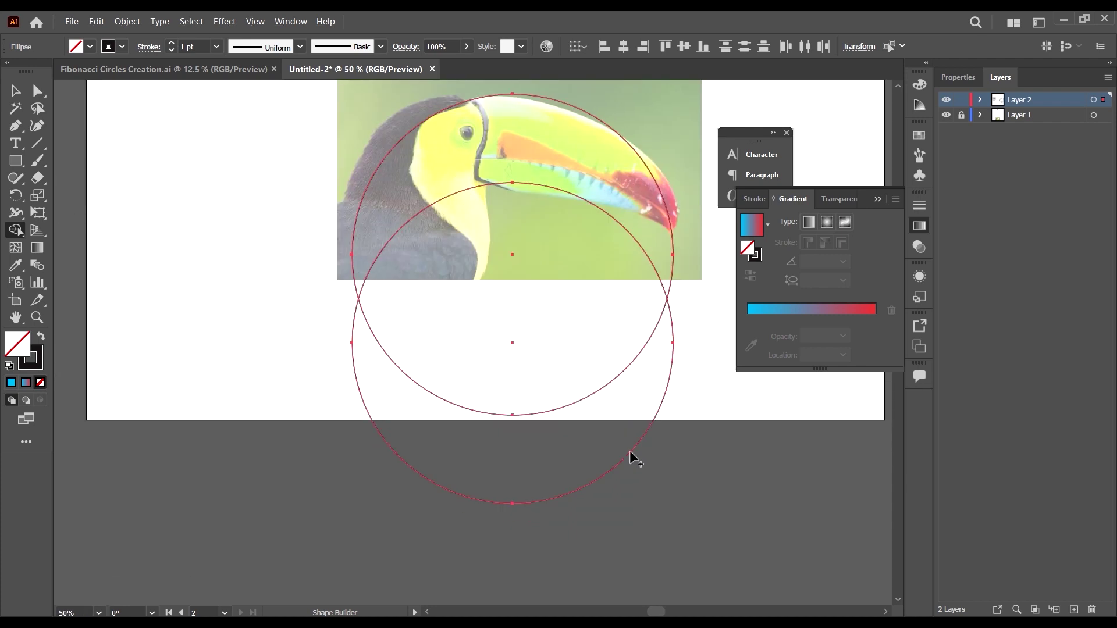
pyautogui.keyDown('alt'); pyautogui.click(630, 452); pyautogui.keyUp('alt')
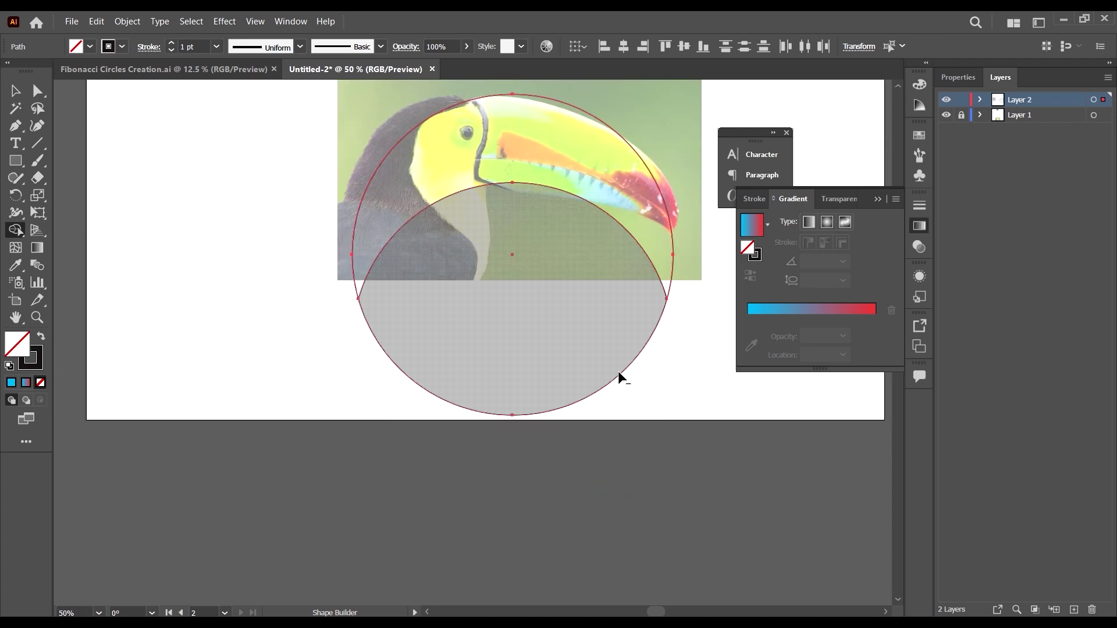
pyautogui.keyDown('alt'); pyautogui.click(619, 374); pyautogui.keyUp('alt')
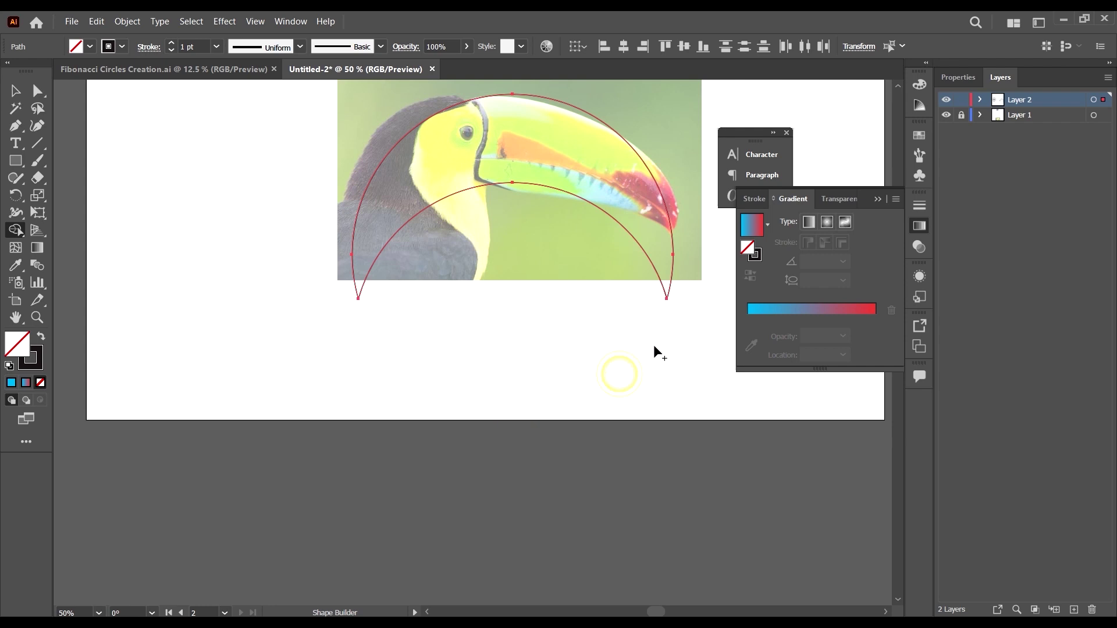
pyautogui.scroll(1, 654, 348)
pyautogui.click(14, 92)
pyautogui.click(474, 418)
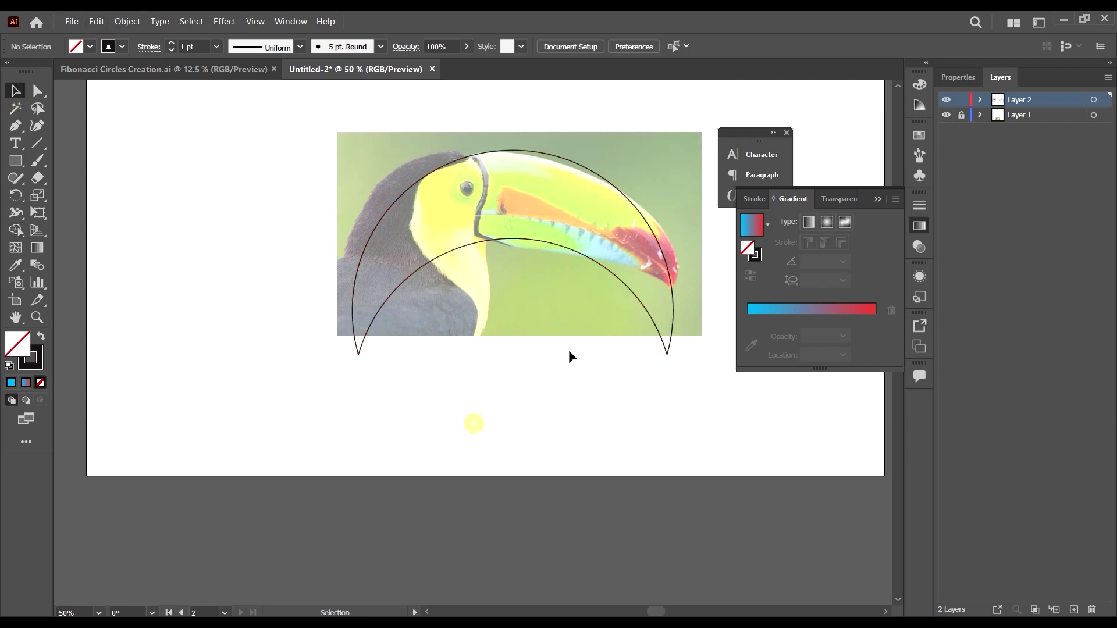
pyautogui.scroll(2, 455, 149)
pyautogui.scroll(-2, 536, 235)
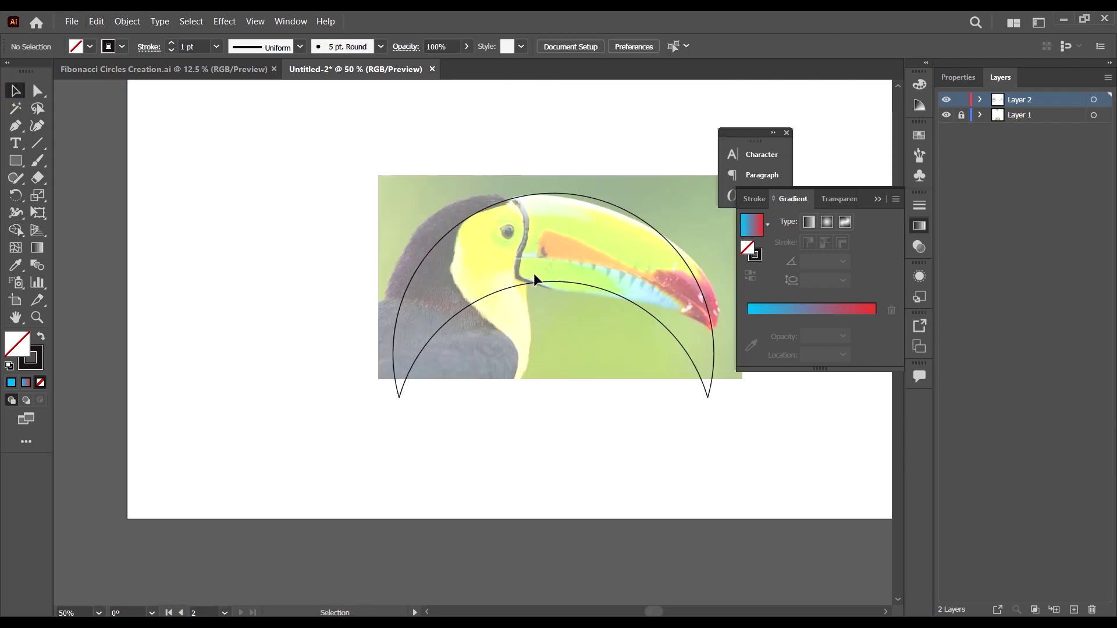
pyautogui.scroll(2, 518, 183)
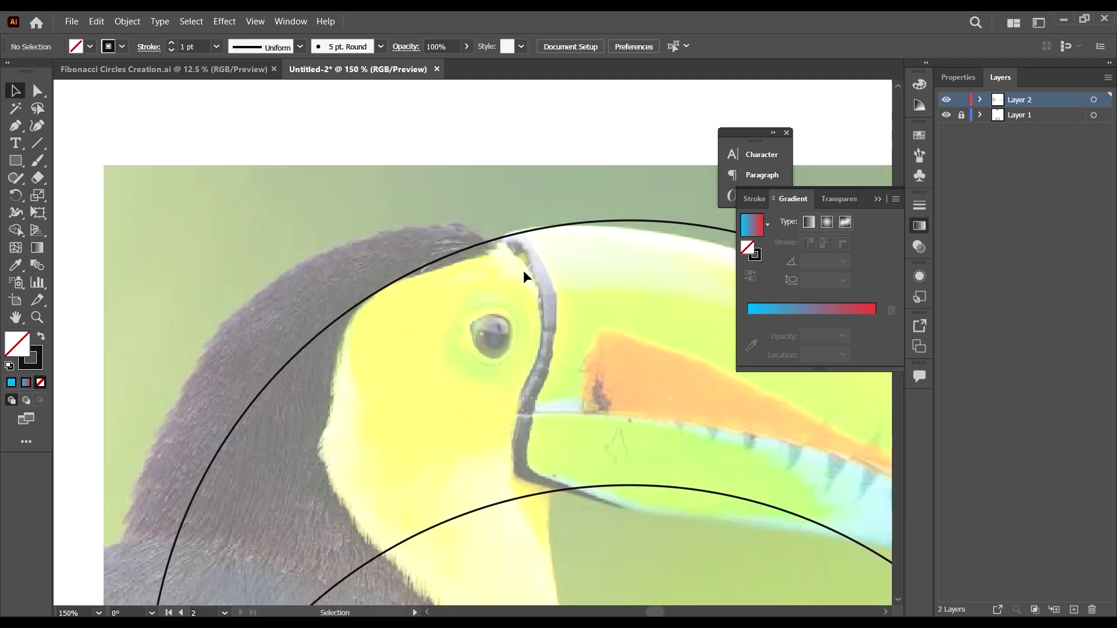
pyautogui.scroll(-4, 524, 273)
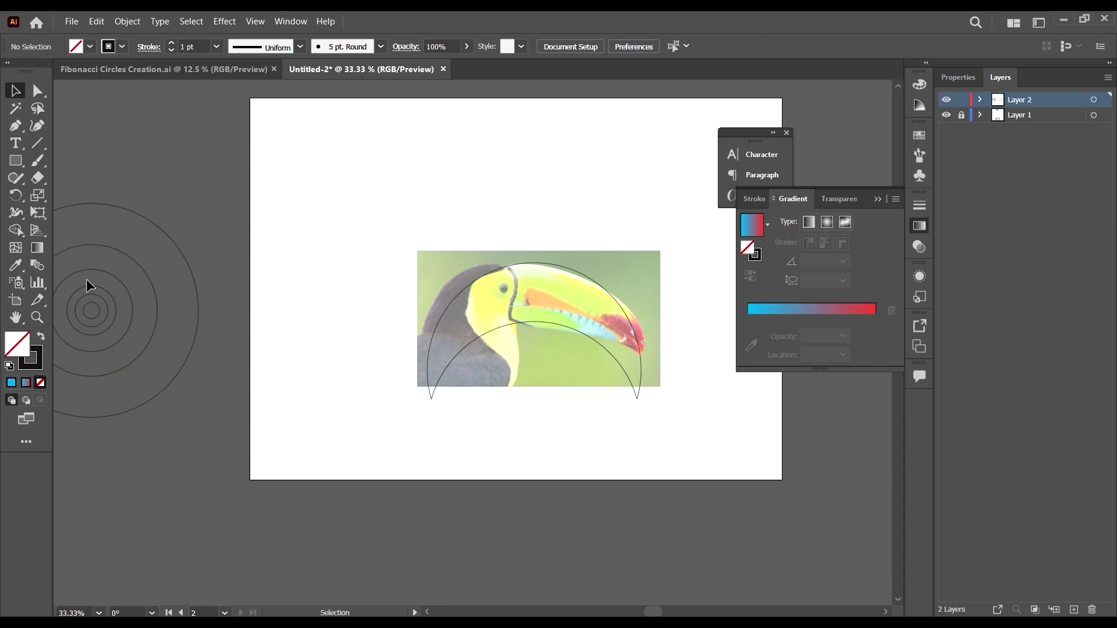
# - Drag two concentric-circle copies onto the head, then move the larger one aside
pyautogui.click(115, 279)
pyautogui.moveTo(115, 278); pyautogui.dragTo(478, 279)
pyautogui.scroll(3, 527, 264)
pyautogui.scroll(-3, 478, 281)
pyautogui.click(135, 317)
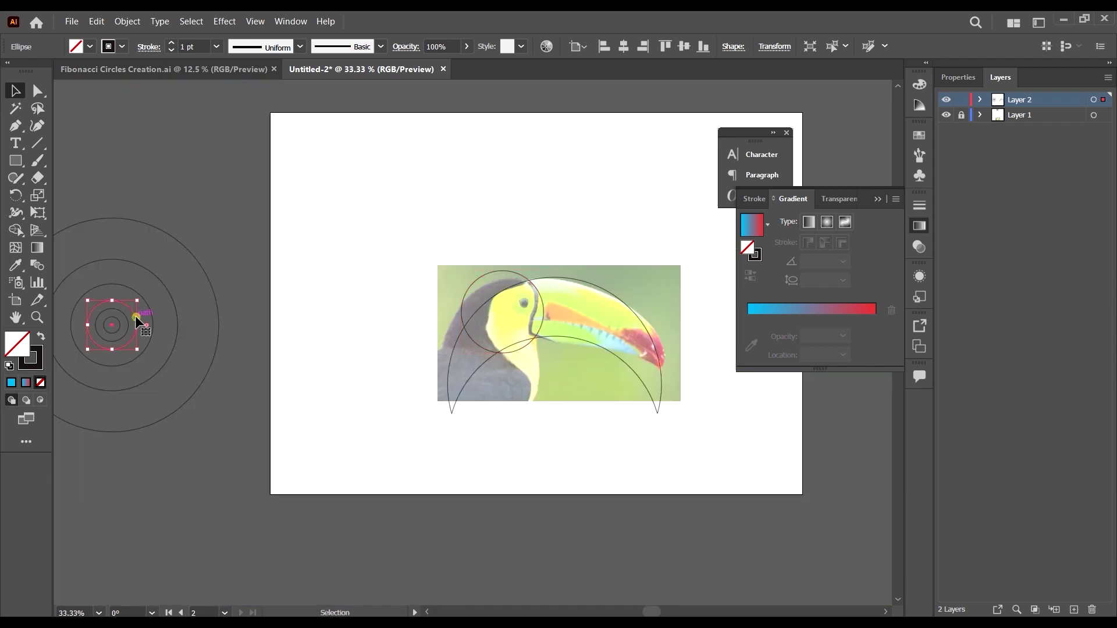
pyautogui.moveTo(135, 317); pyautogui.dragTo(526, 301)
pyautogui.scroll(3, 526, 301)
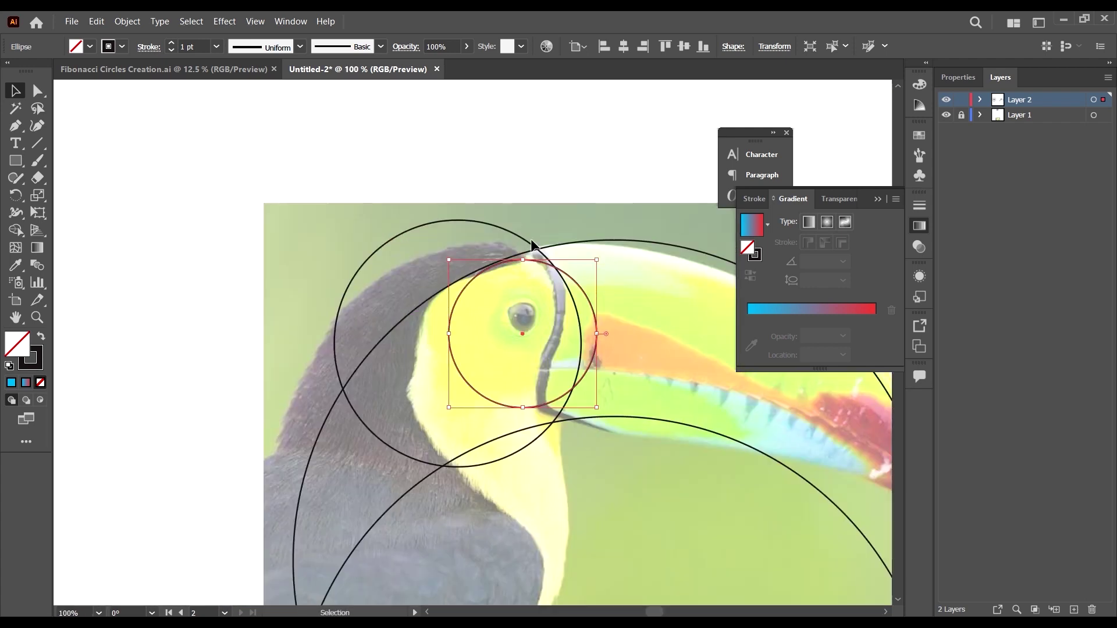
pyautogui.click(415, 234)
pyautogui.moveTo(415, 234); pyautogui.dragTo(211, 165)
# - Position the medium circle over the toucan's eye, touching the crescent
pyautogui.moveTo(583, 289); pyautogui.dragTo(551, 237)
pyautogui.scroll(5, 551, 237)
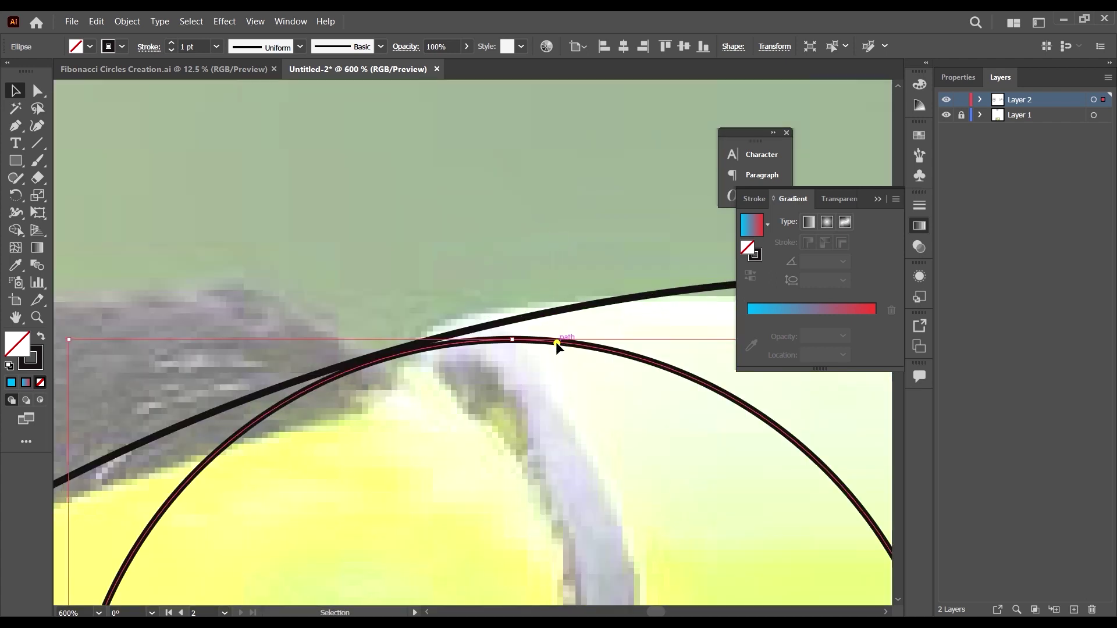
pyautogui.moveTo(557, 343); pyautogui.dragTo(552, 344)
pyautogui.scroll(-6, 533, 280)
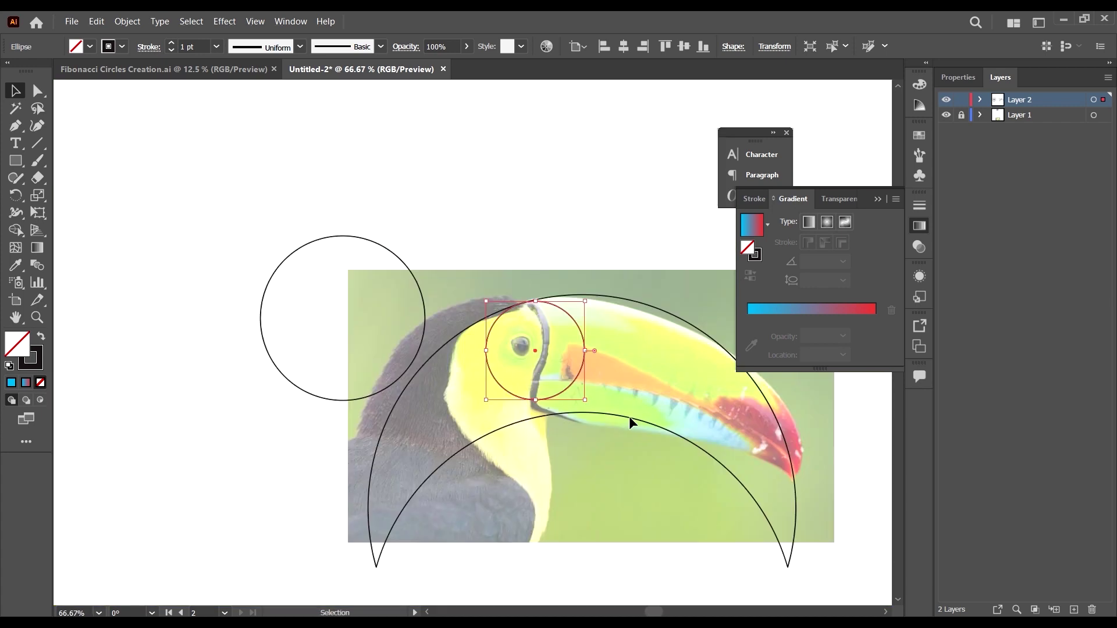
pyautogui.scroll(-2, 651, 450)
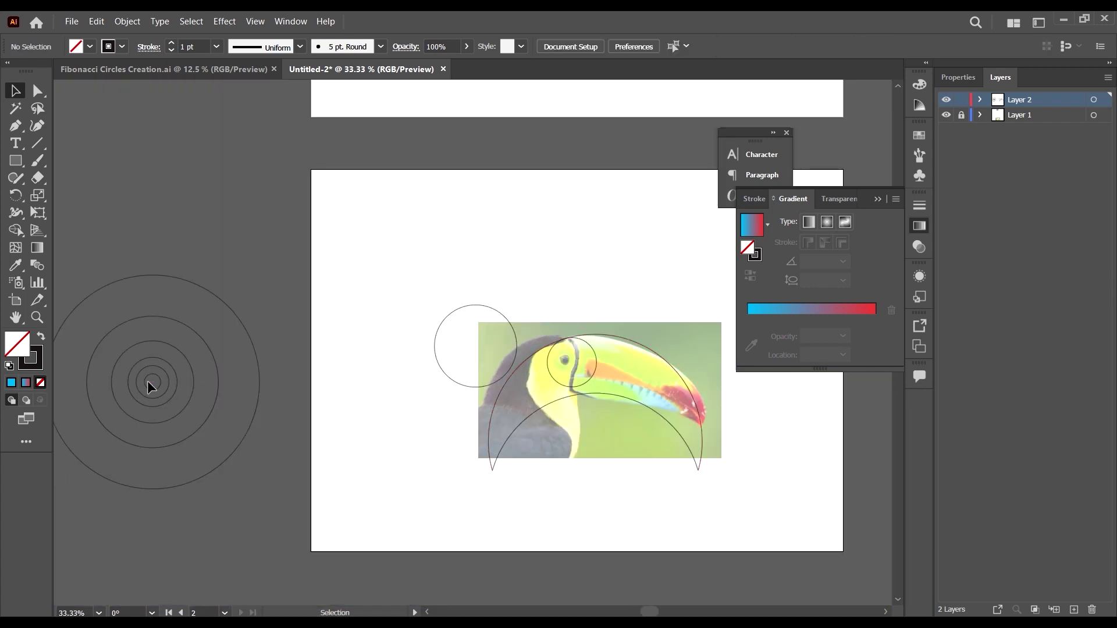
# - Place the tiny innermost circle where the beak meets the face, touching the curves
pyautogui.moveTo(148, 378); pyautogui.dragTo(601, 318)
pyautogui.scroll(5, 597, 385)
pyautogui.scroll(3, 570, 352)
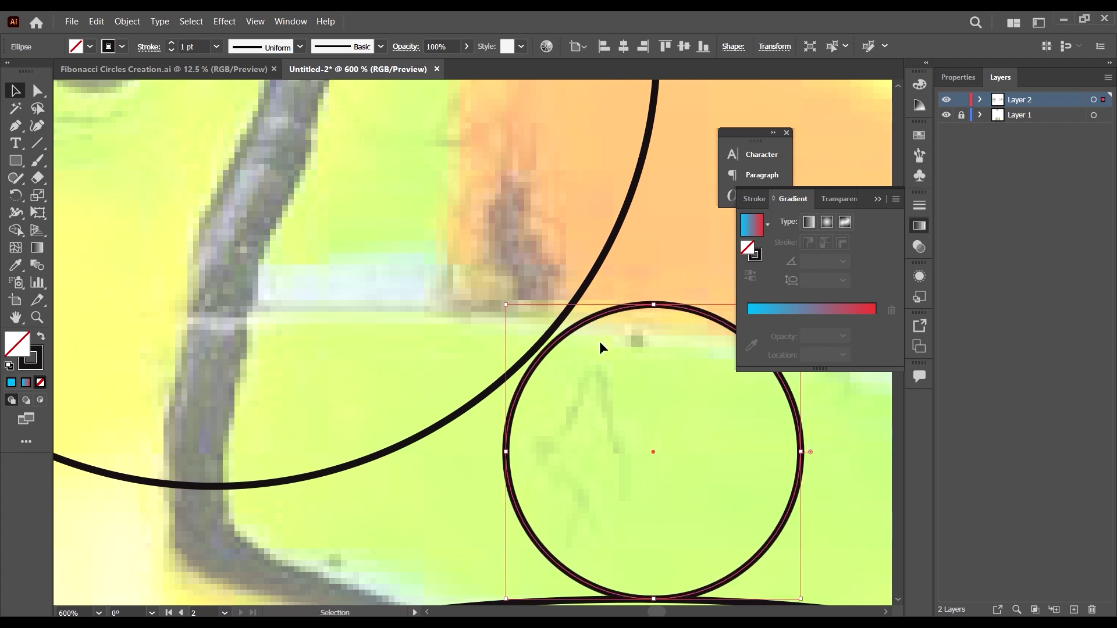
pyautogui.scroll(-2, 563, 455)
pyautogui.scroll(1, 563, 455)
pyautogui.moveTo(528, 487); pyautogui.dragTo(516, 482)
# - Delete the crescent's lower arc up to the small circle with Shape Builder, undoing the accidental eye-circle deletion
pyautogui.hotkey('ctrl', 'alt', '0')
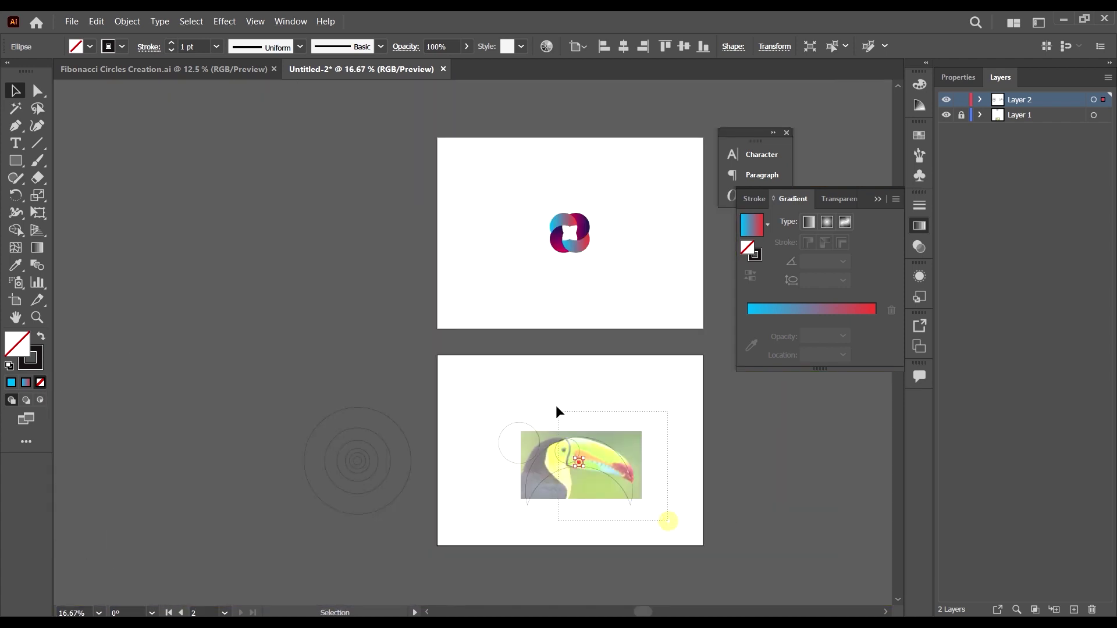
pyautogui.hotkey('shift', 'm')
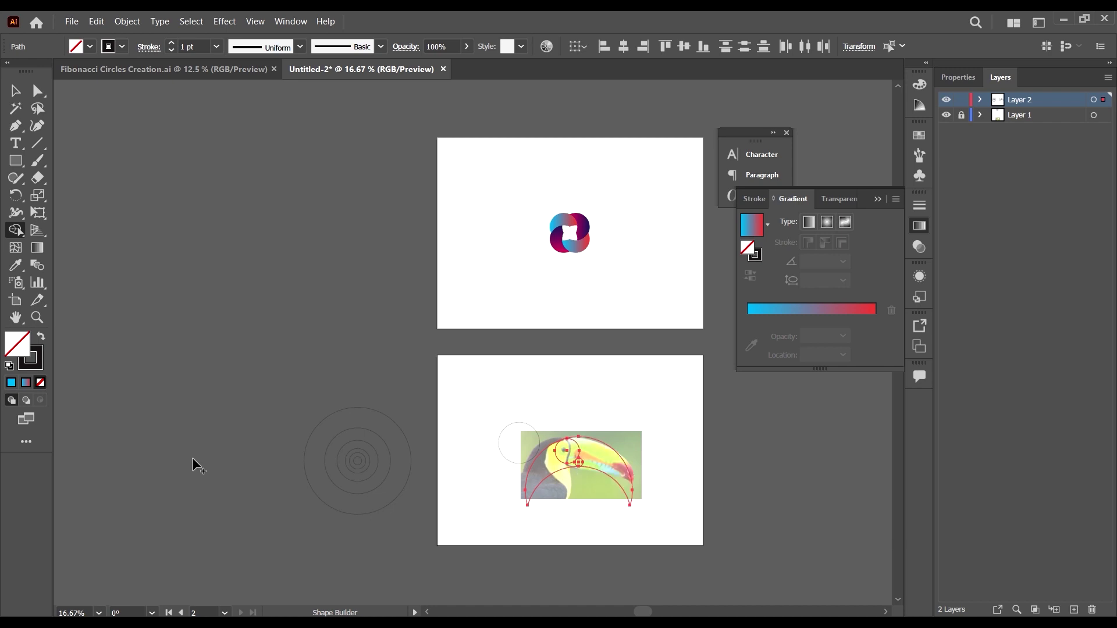
pyautogui.scroll(5, 560, 486)
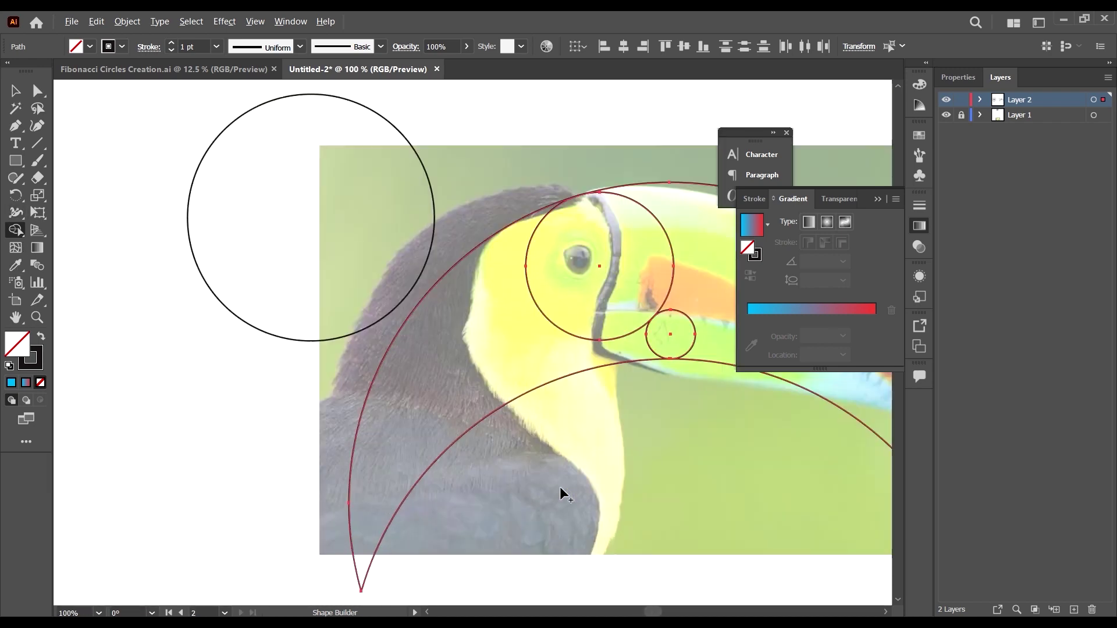
pyautogui.keyDown('alt'); pyautogui.click(529, 391); pyautogui.keyUp('alt')
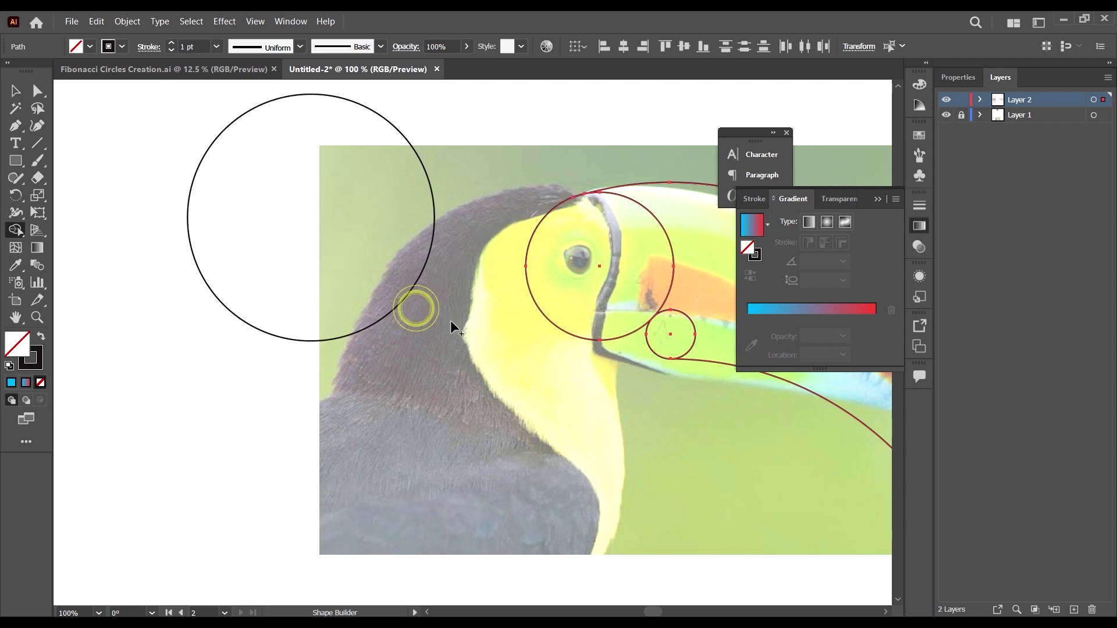
pyautogui.scroll(1, 675, 247)
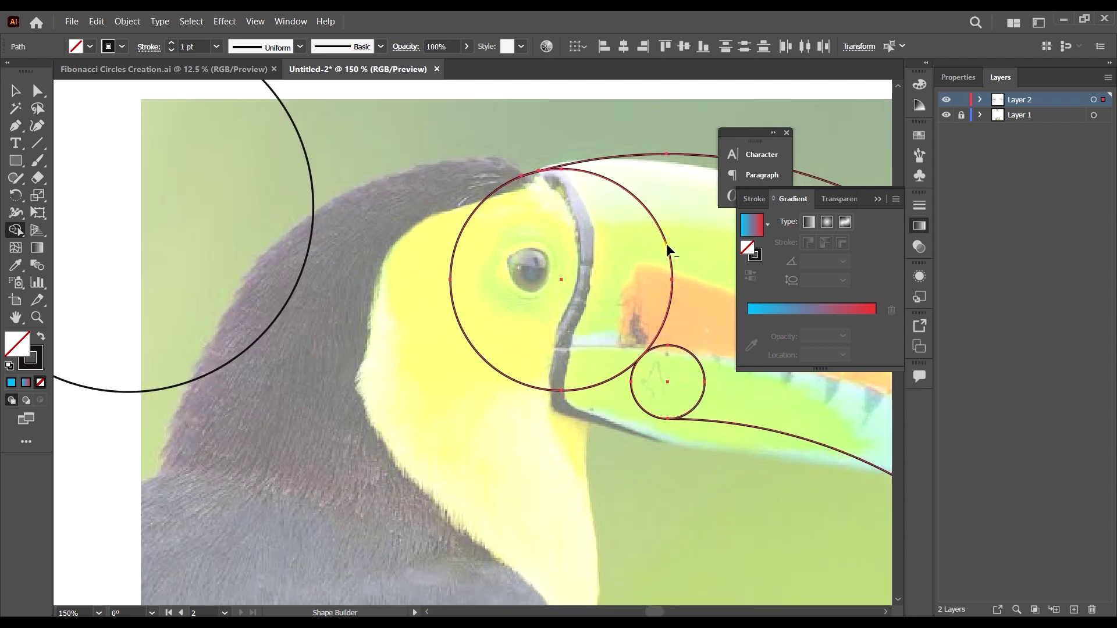
pyautogui.scroll(-1, 510, 374)
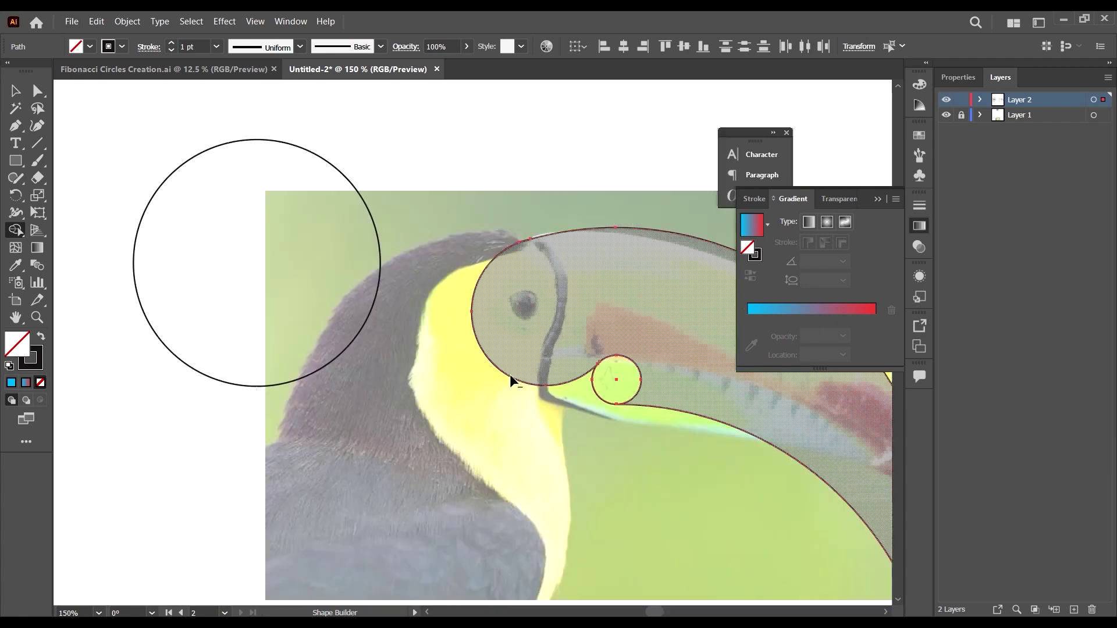
pyautogui.press('ctrl')
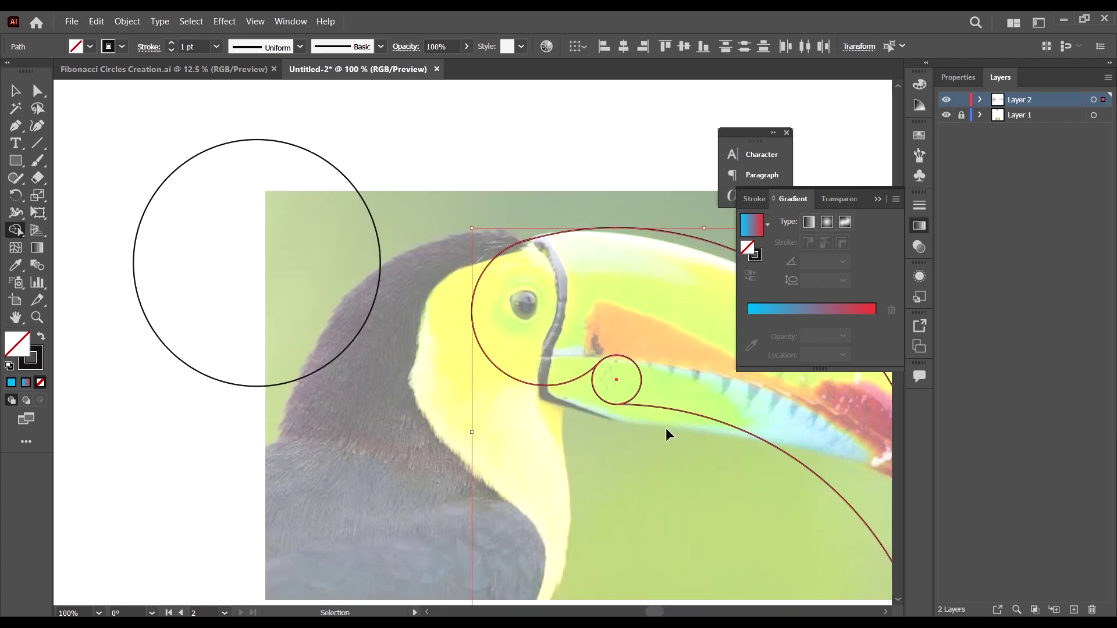
pyautogui.hotkey('ctrl', 'z')
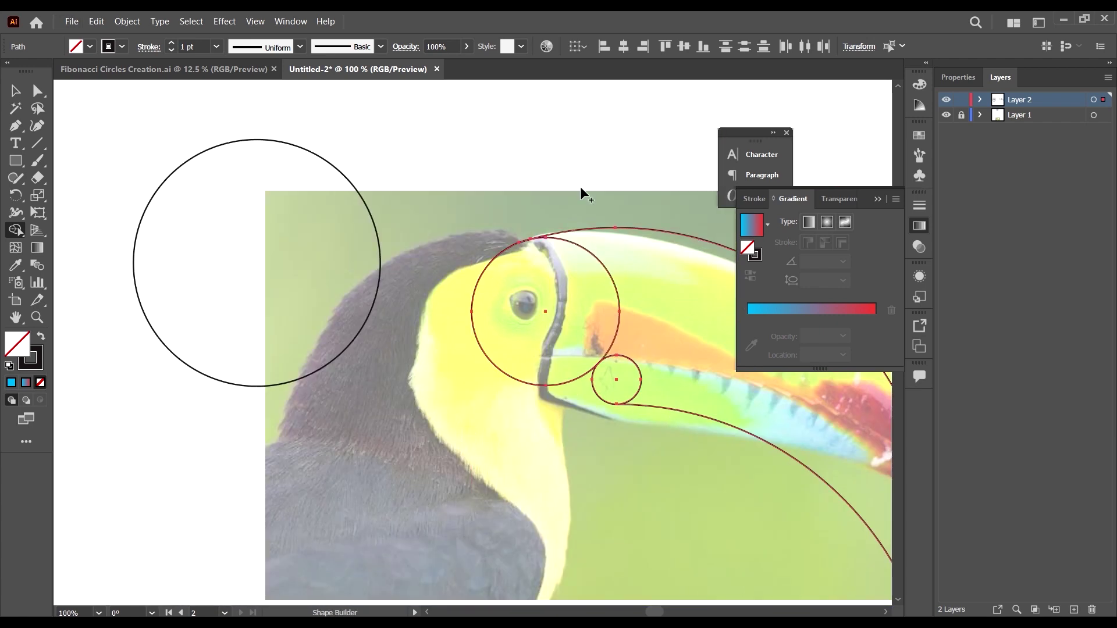
# - Remove the eye circle's left portion and the small circle's right arc to finish the beak outline
pyautogui.keyDown('alt'); pyautogui.click(497, 365); pyautogui.keyUp('alt')
pyautogui.scroll(2, 634, 372)
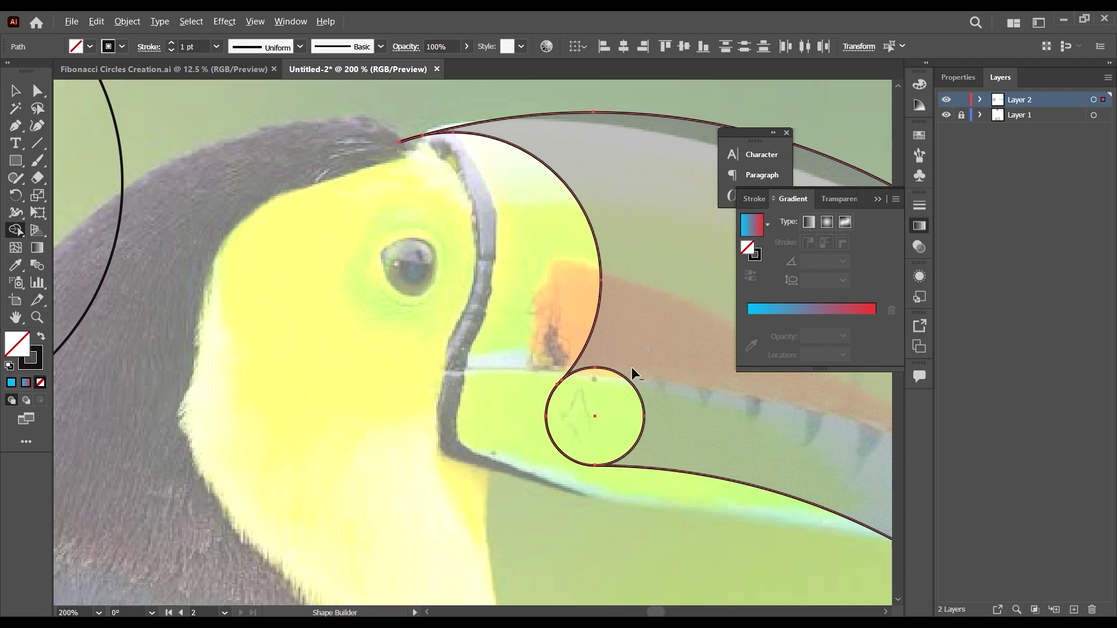
pyautogui.keyDown('alt'); pyautogui.click(631, 382); pyautogui.keyUp('alt')
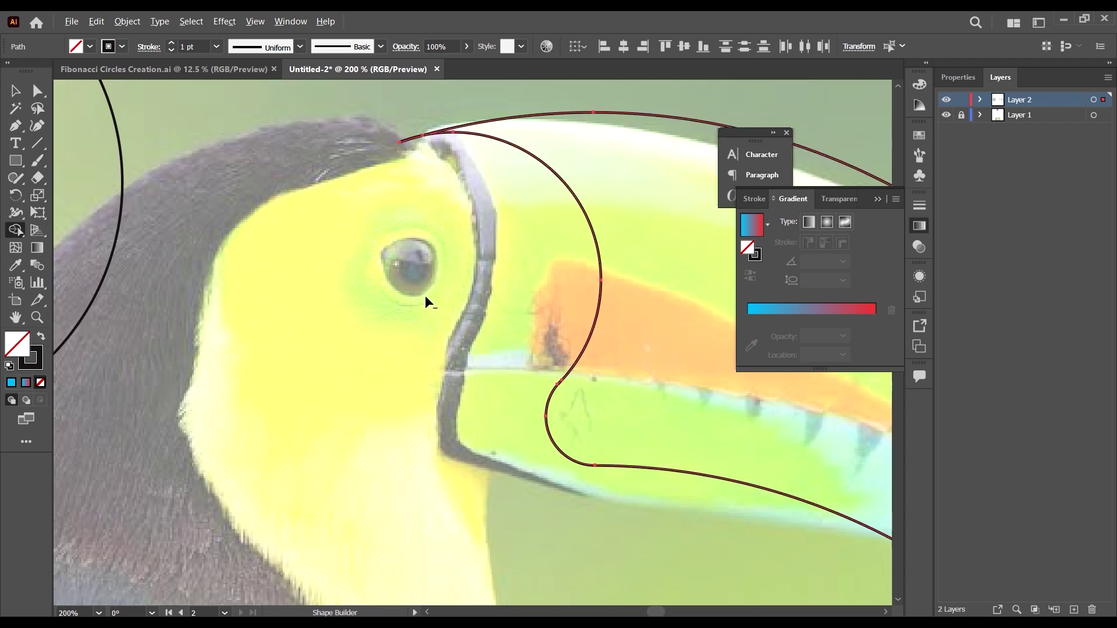
pyautogui.scroll(-5, 425, 302)
pyautogui.click(15, 90)
pyautogui.click(459, 465)
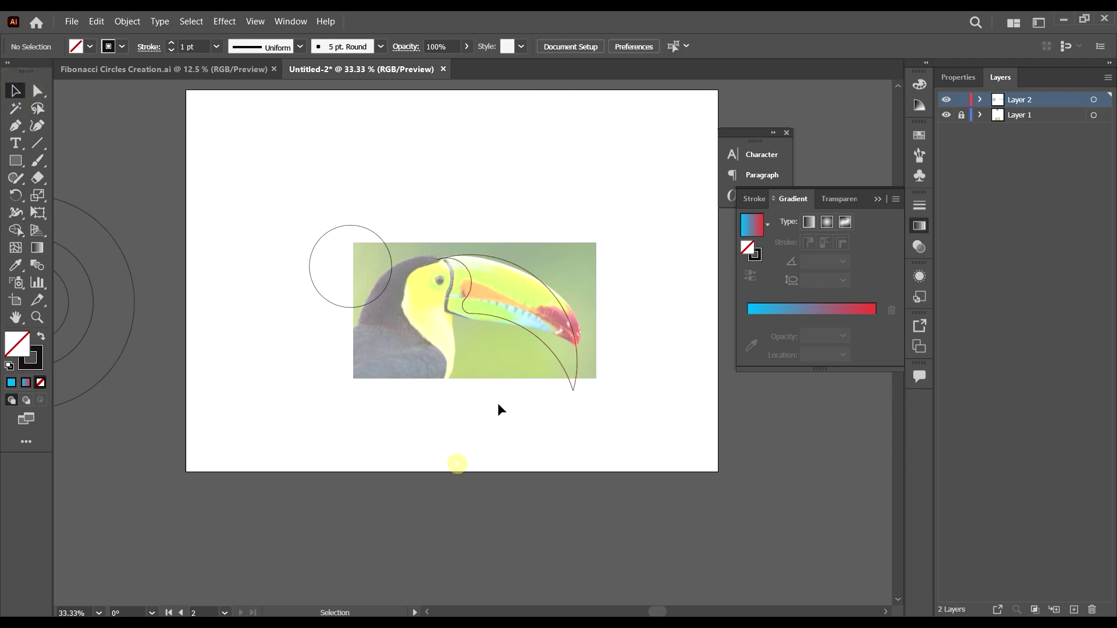
pyautogui.scroll(1, 431, 264)
pyautogui.scroll(6, 431, 264)
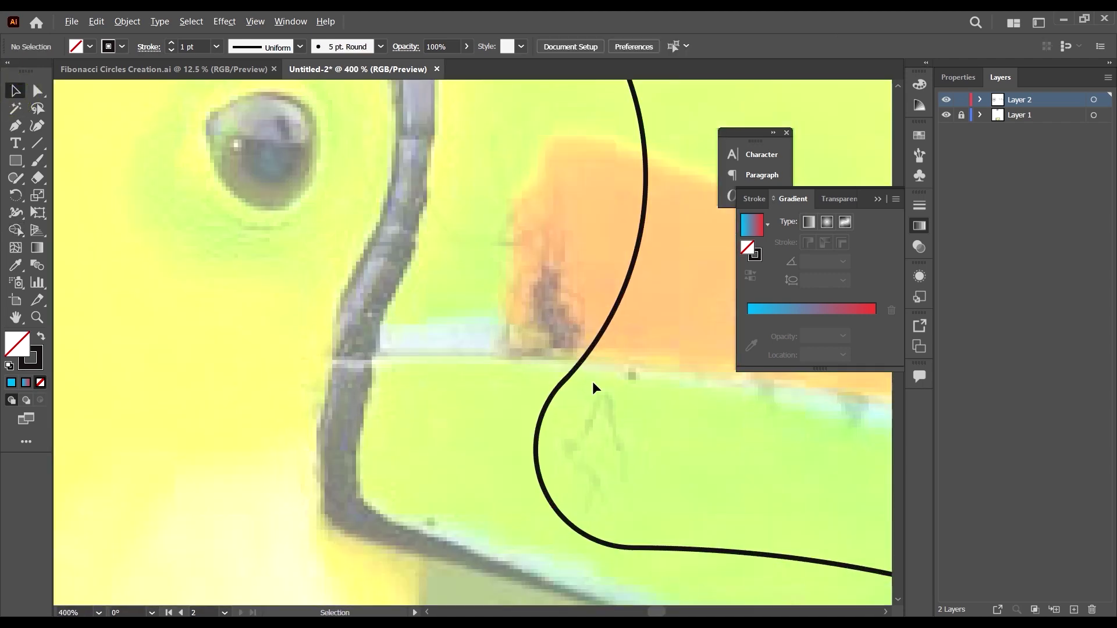
pyautogui.moveTo(500, 285); pyautogui.dragTo(610, 416)
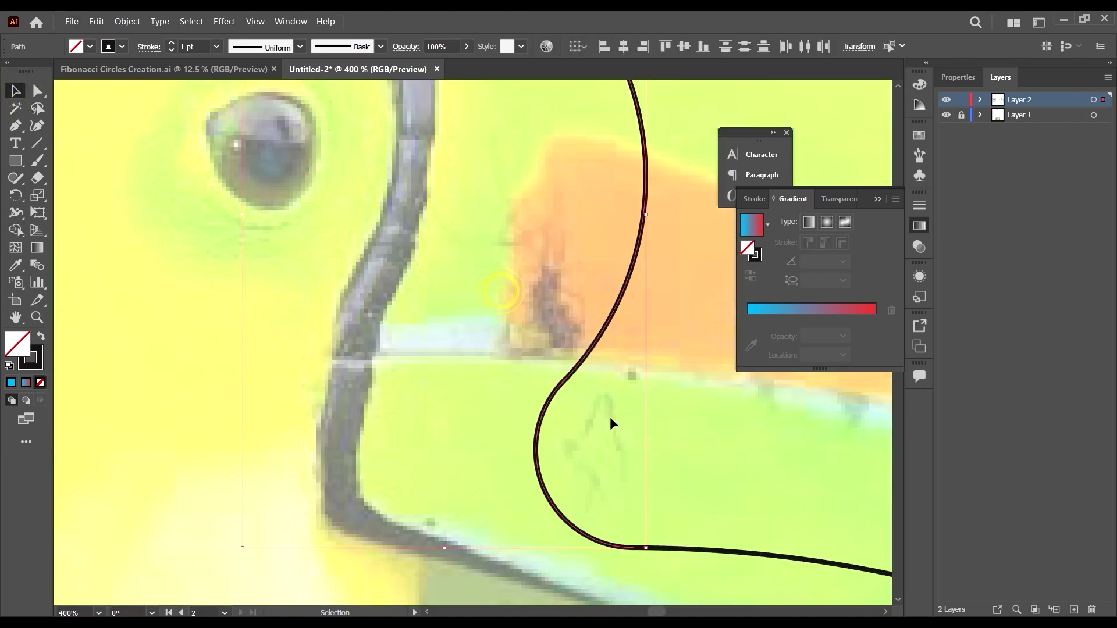
pyautogui.scroll(4, 578, 388)
pyautogui.hotkey('shift', 'm')
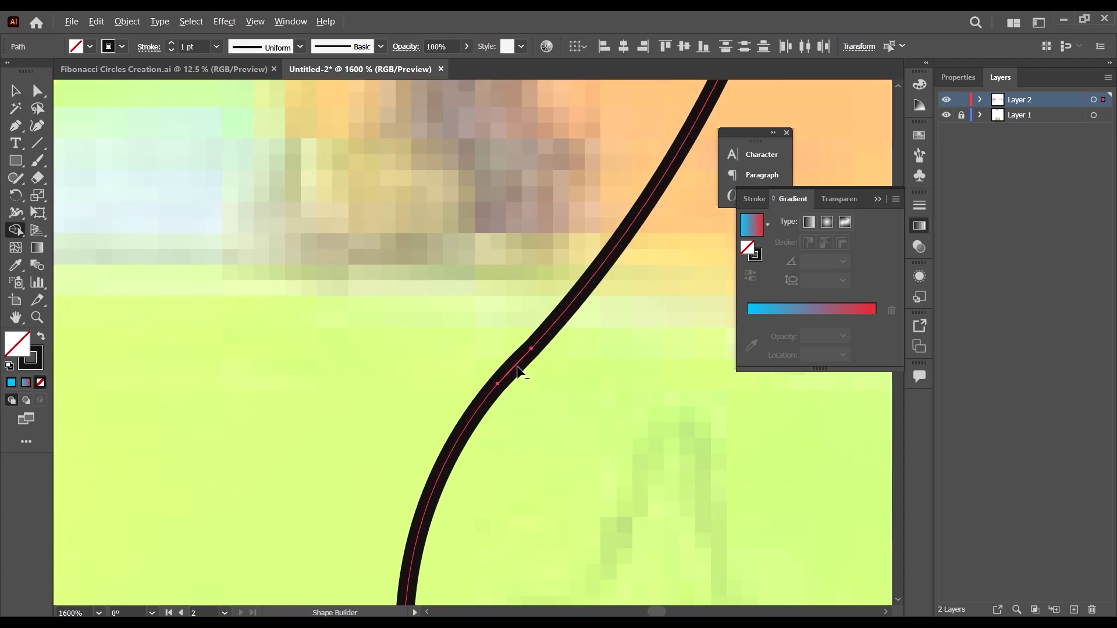
pyautogui.scroll(2, 551, 375)
pyautogui.scroll(-8, 506, 366)
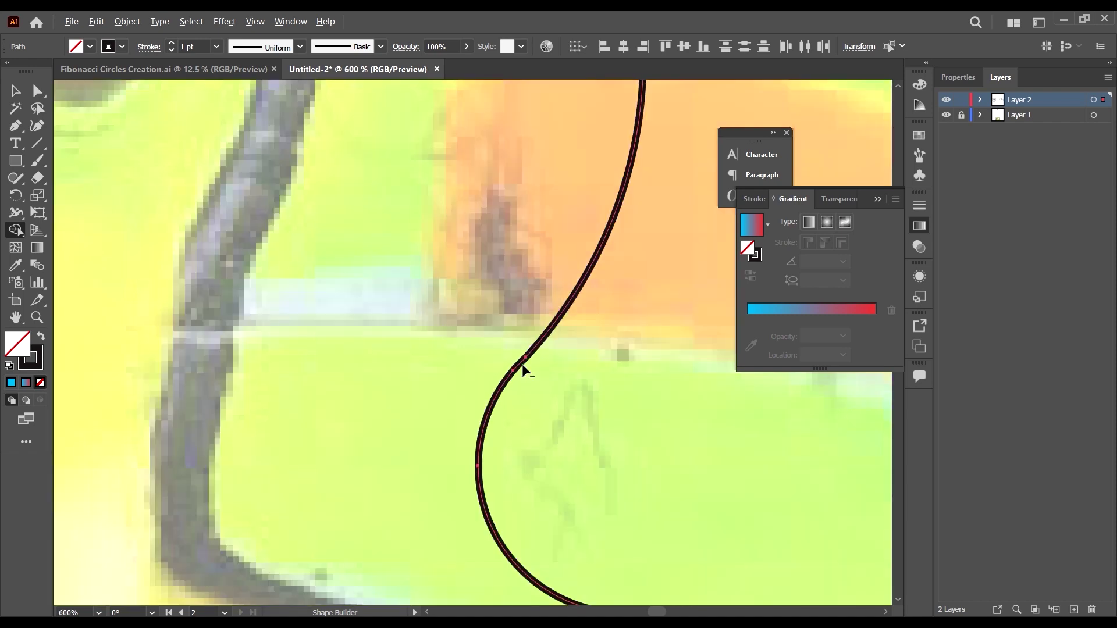
pyautogui.press('v')
pyautogui.click(438, 367)
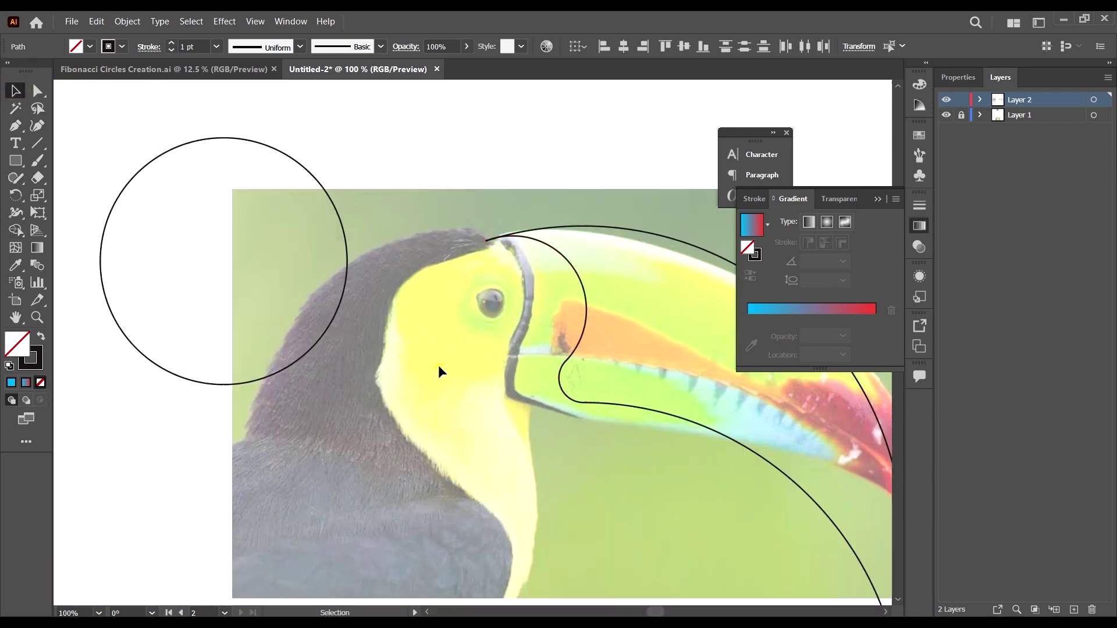
pyautogui.scroll(-5, 362, 314)
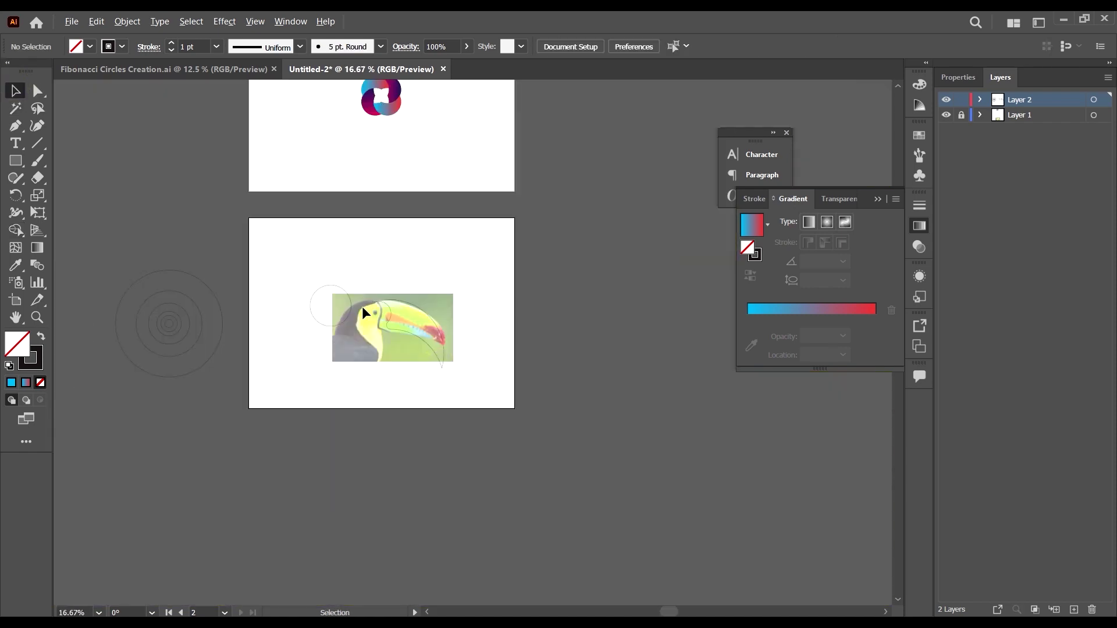
# - Place a copy of the spiral's largest circle so it meets the beak tip
pyautogui.click(209, 294)
pyautogui.moveTo(210, 293); pyautogui.dragTo(411, 302)
pyautogui.scroll(4, 416, 343)
pyautogui.scroll(7, 508, 487)
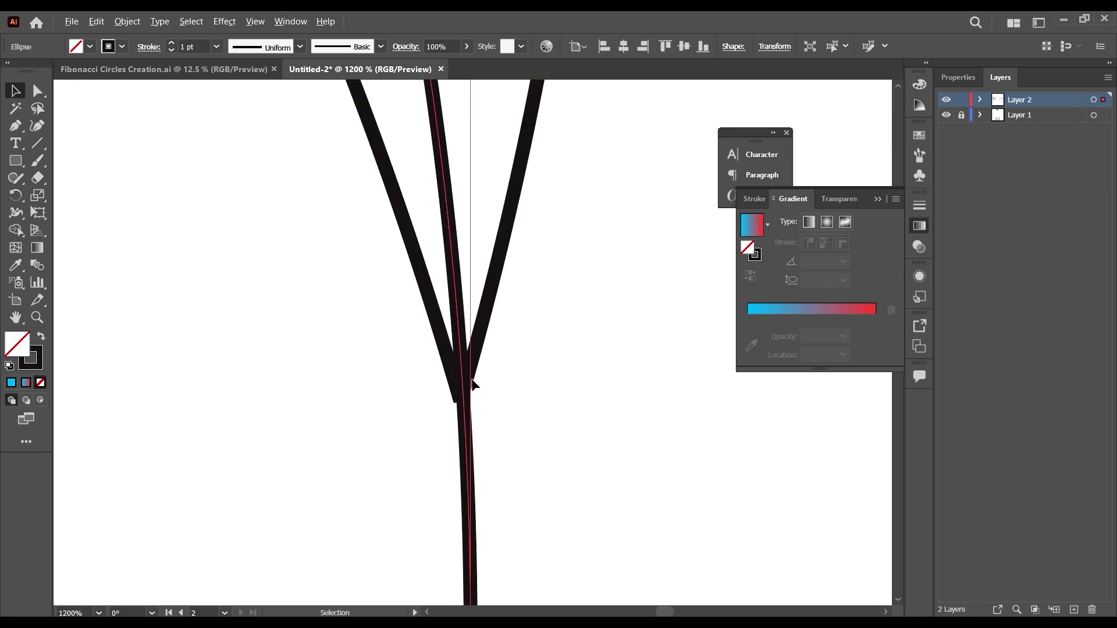
pyautogui.scroll(4, 470, 418)
pyautogui.moveTo(426, 411); pyautogui.dragTo(423, 407)
pyautogui.scroll(-6, 528, 378)
pyautogui.scroll(-5, 527, 377)
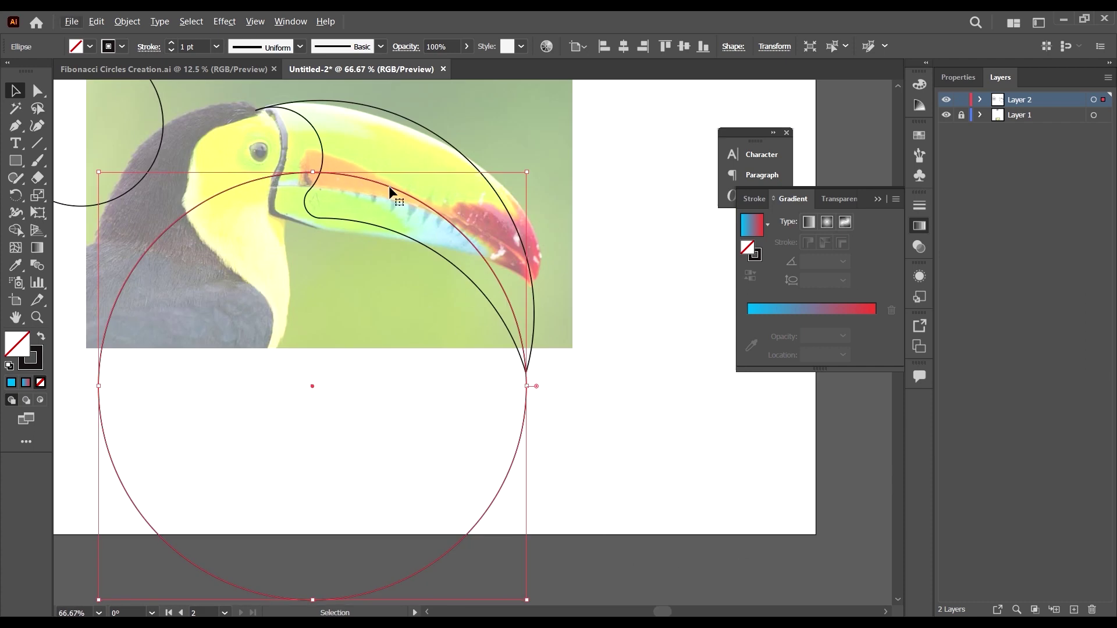
pyautogui.scroll(2, 387, 192)
pyautogui.scroll(-4, 390, 215)
# - Trim away the copied circle's lower part against the beak arc using Shape Builder, then deselect
pyautogui.moveTo(511, 438); pyautogui.dragTo(352, 125)
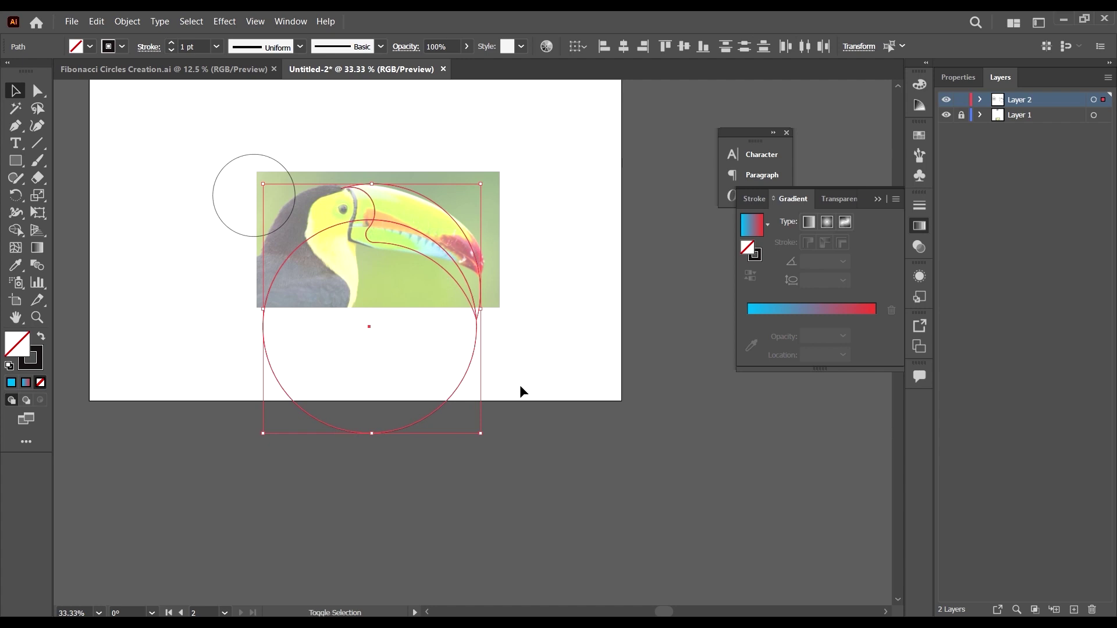
pyautogui.hotkey('shift', 'm')
pyautogui.keyDown('alt'); pyautogui.click(429, 415); pyautogui.keyUp('alt')
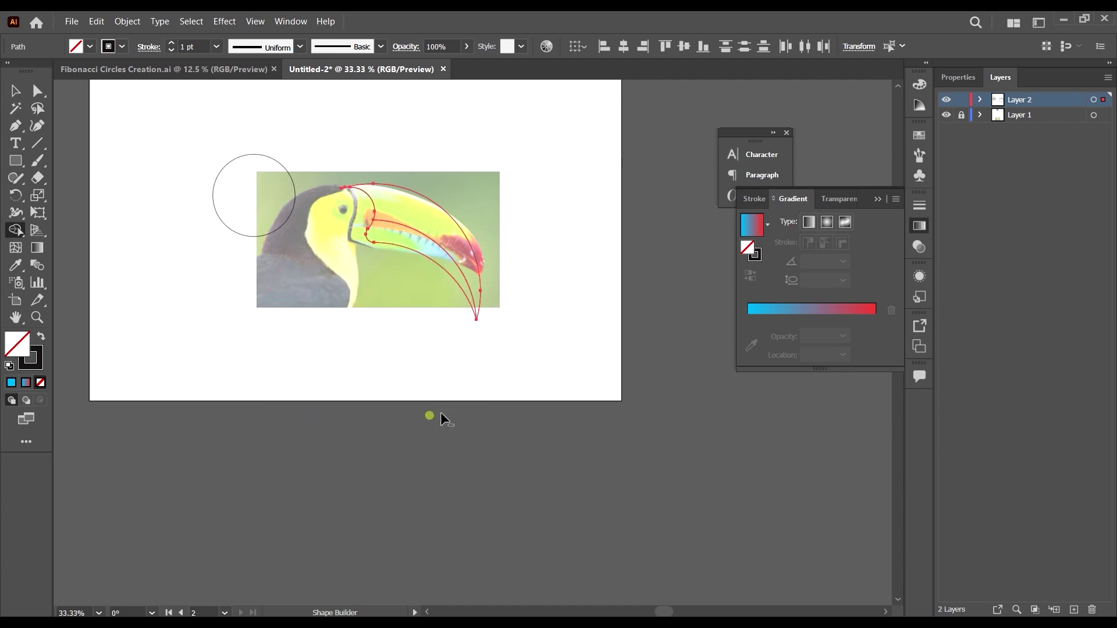
pyautogui.click(16, 91)
pyautogui.click(575, 444)
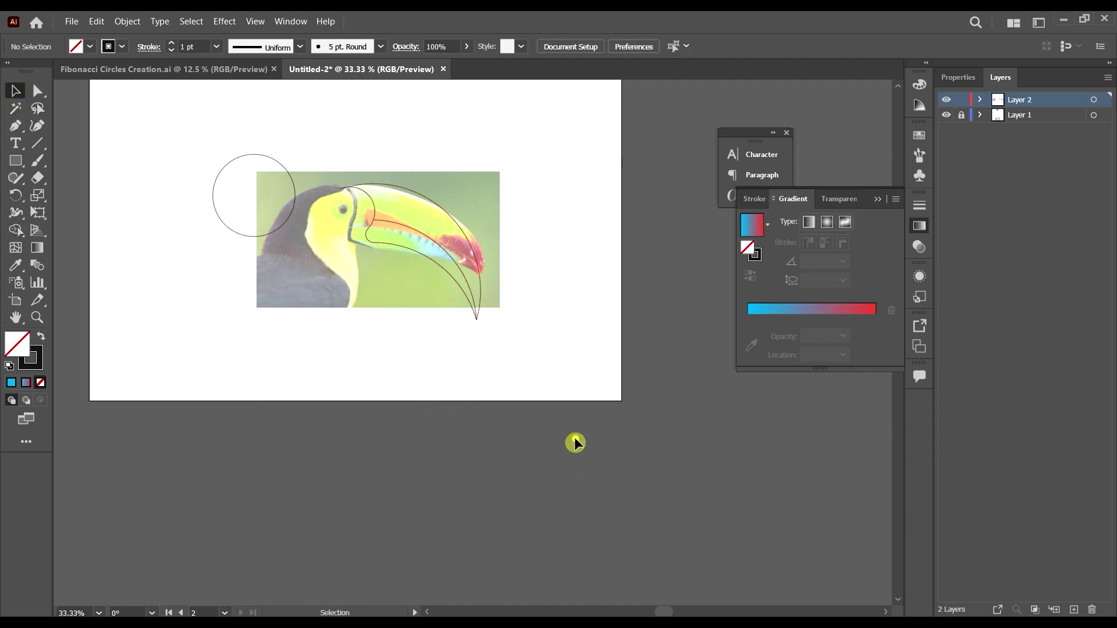
# - Hide the toucan photo layer to check the beak outline
pyautogui.scroll(3, 424, 204)
pyautogui.scroll(-4, 431, 206)
pyautogui.scroll(2, 484, 197)
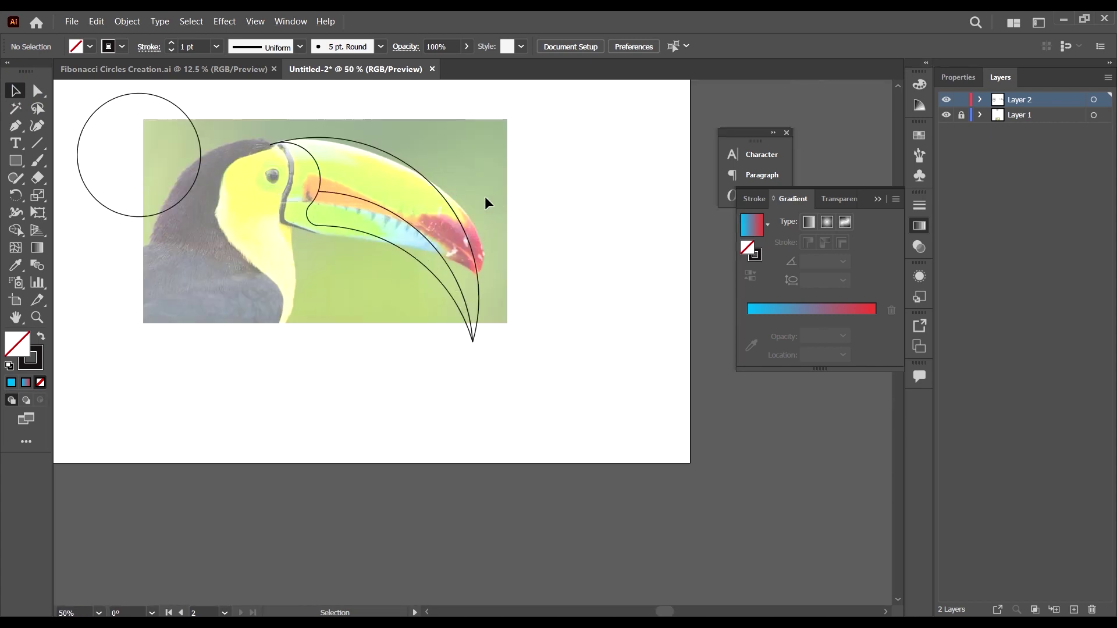
pyautogui.scroll(1, 484, 197)
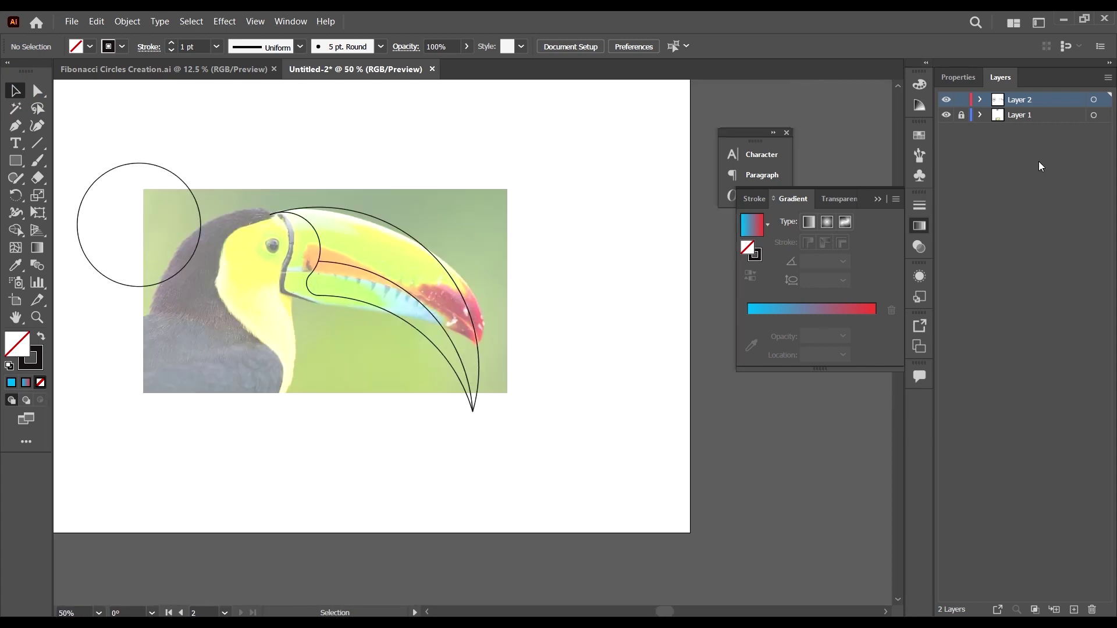
pyautogui.click(947, 115)
pyautogui.scroll(-1, 664, 283)
# - Make the toucan photo layer (Layer 1) visible again
pyautogui.scroll(1, 391, 258)
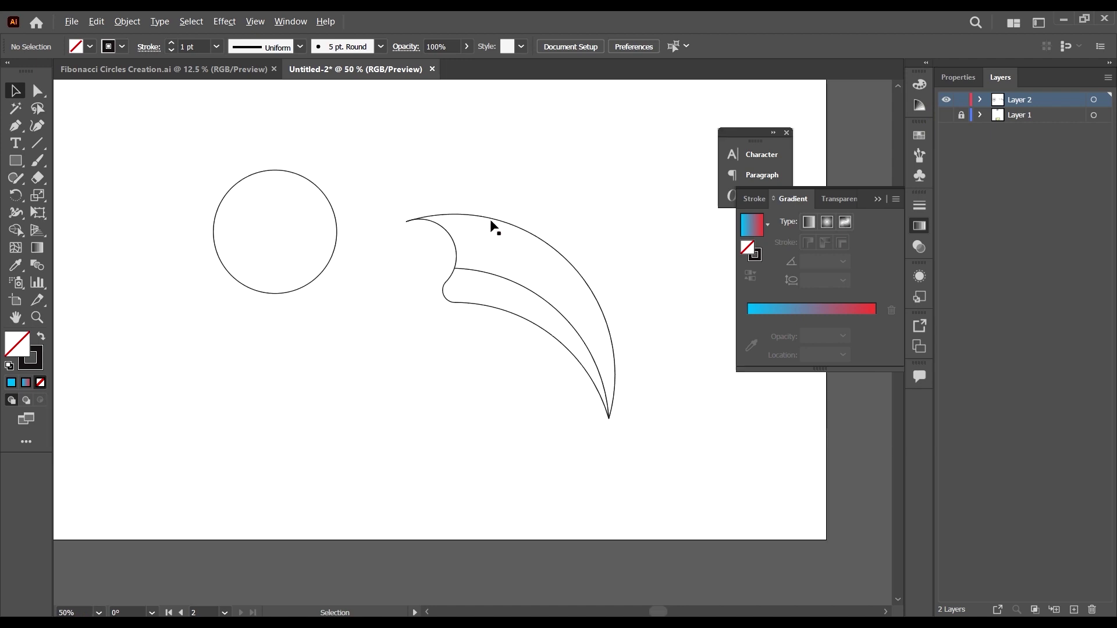
pyautogui.scroll(2, 434, 328)
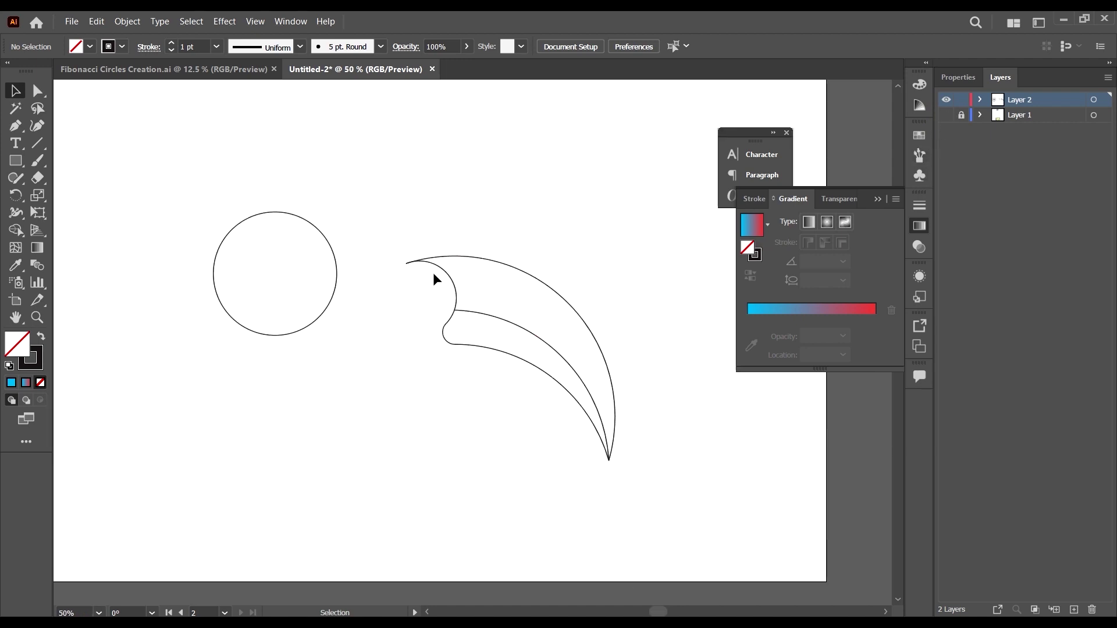
pyautogui.scroll(3, 410, 265)
pyautogui.scroll(-2, 477, 271)
pyautogui.scroll(-1, 523, 279)
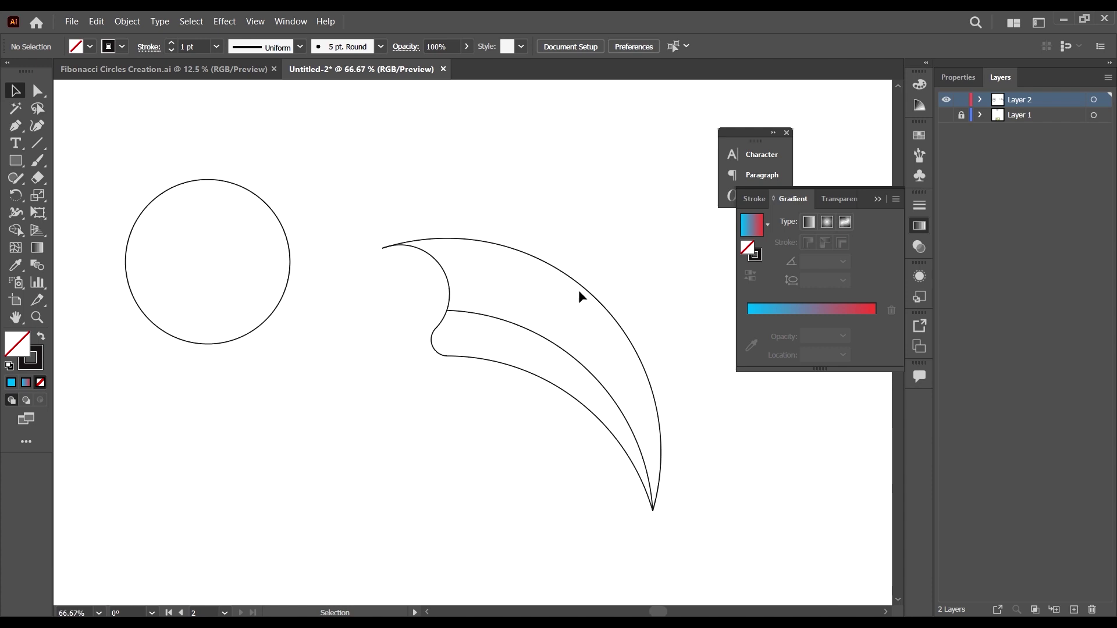
pyautogui.click(945, 115)
# - Drag the small guide circle onto the toucan's head
pyautogui.scroll(-3, 582, 279)
pyautogui.scroll(3, 569, 298)
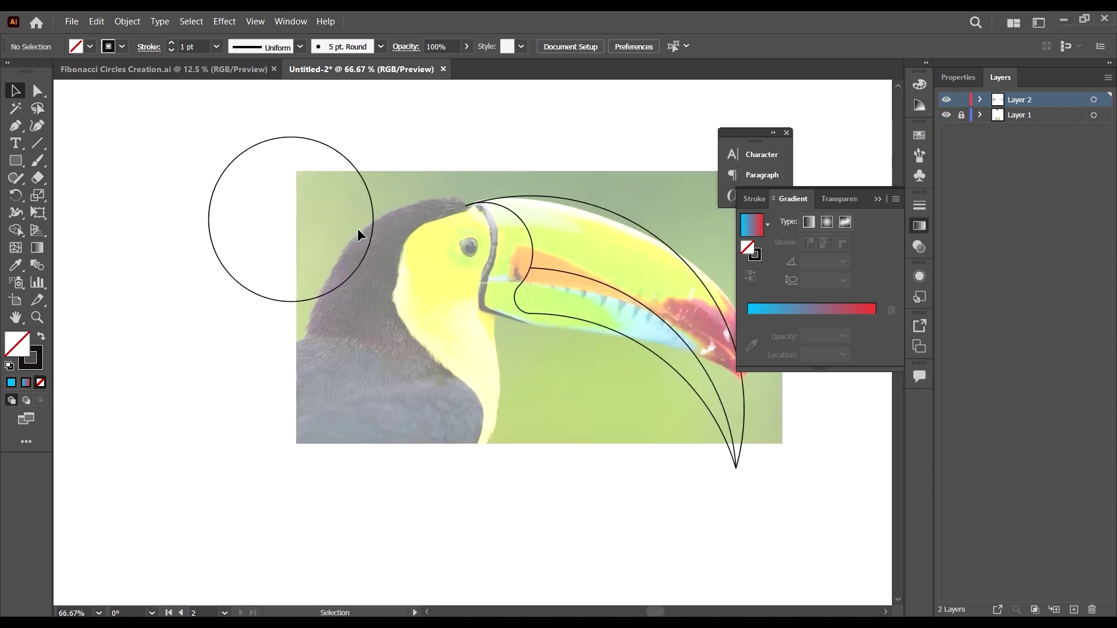
pyautogui.scroll(3, 465, 229)
pyautogui.scroll(-3, 470, 230)
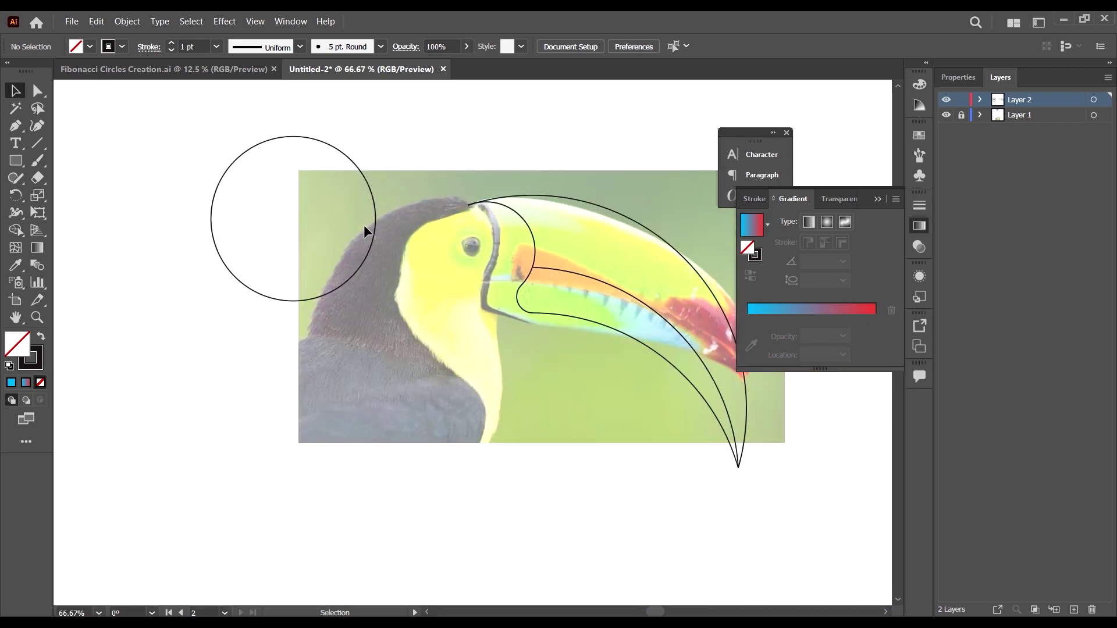
pyautogui.moveTo(366, 182); pyautogui.dragTo(505, 240)
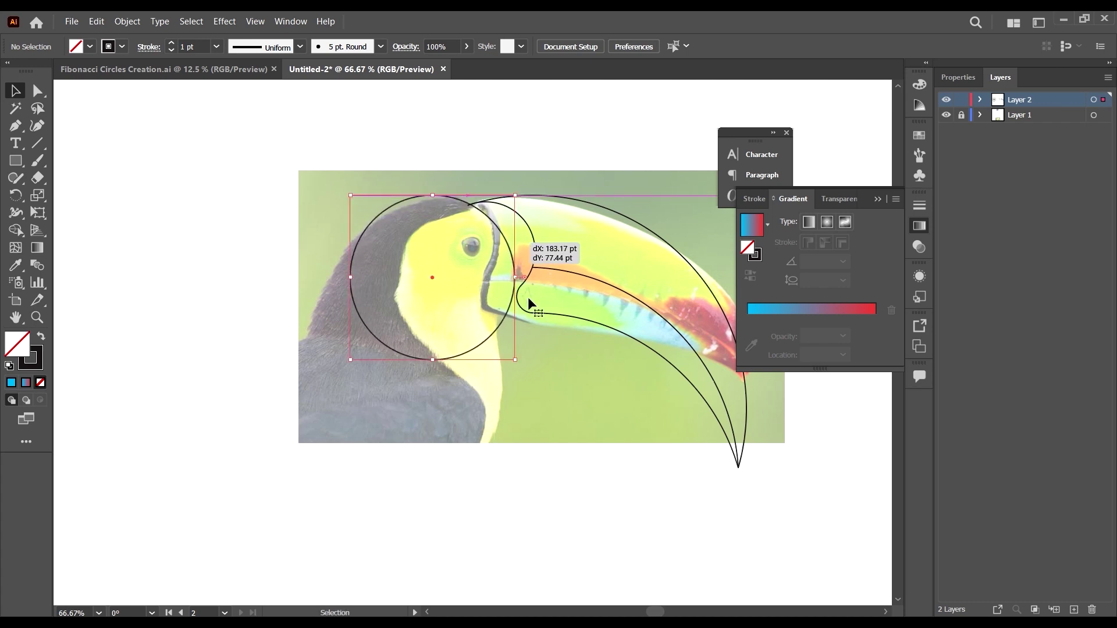
# - Move the small circle off the head and put the spiral's mid-sized circle there instead
pyautogui.hotkey('ctrl', 'alt', '0')
pyautogui.scroll(2, 539, 370)
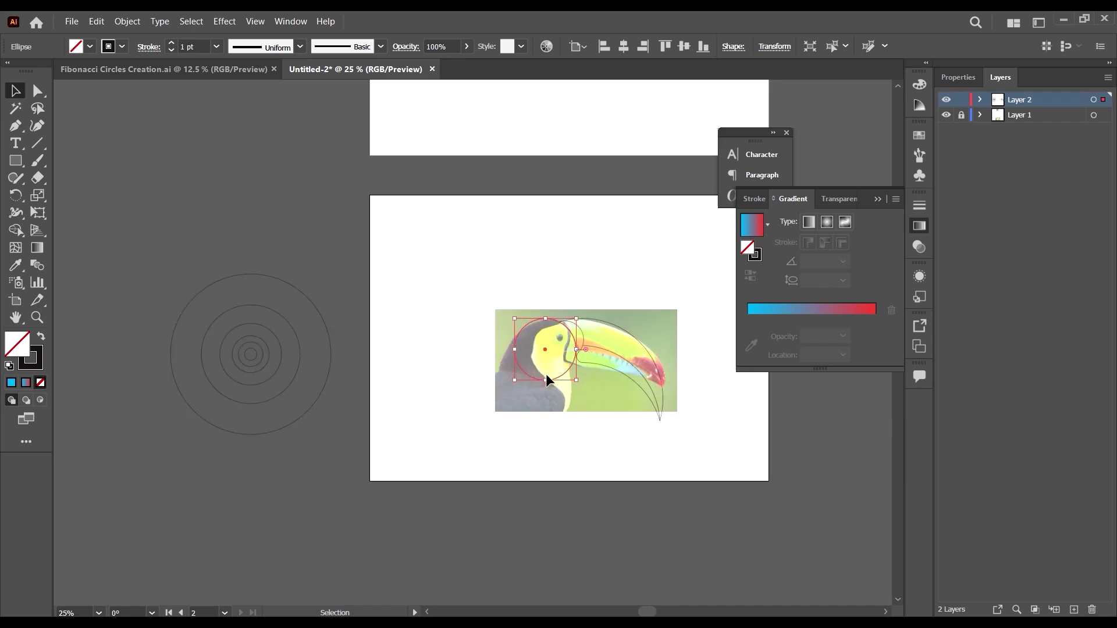
pyautogui.moveTo(549, 375); pyautogui.dragTo(444, 314)
pyautogui.click(298, 344)
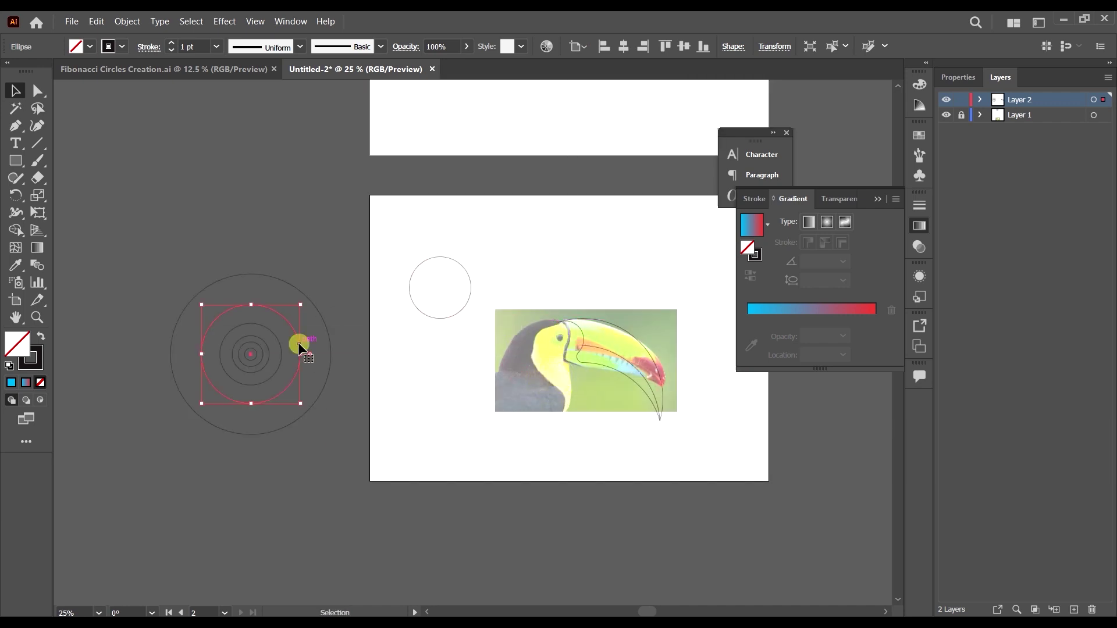
pyautogui.moveTo(298, 343); pyautogui.dragTo(601, 312)
# - Delete the beak curve's short overshooting end near the head with Shape Builder
pyautogui.scroll(2, 572, 339)
pyautogui.scroll(1, 571, 337)
pyautogui.scroll(4, 523, 279)
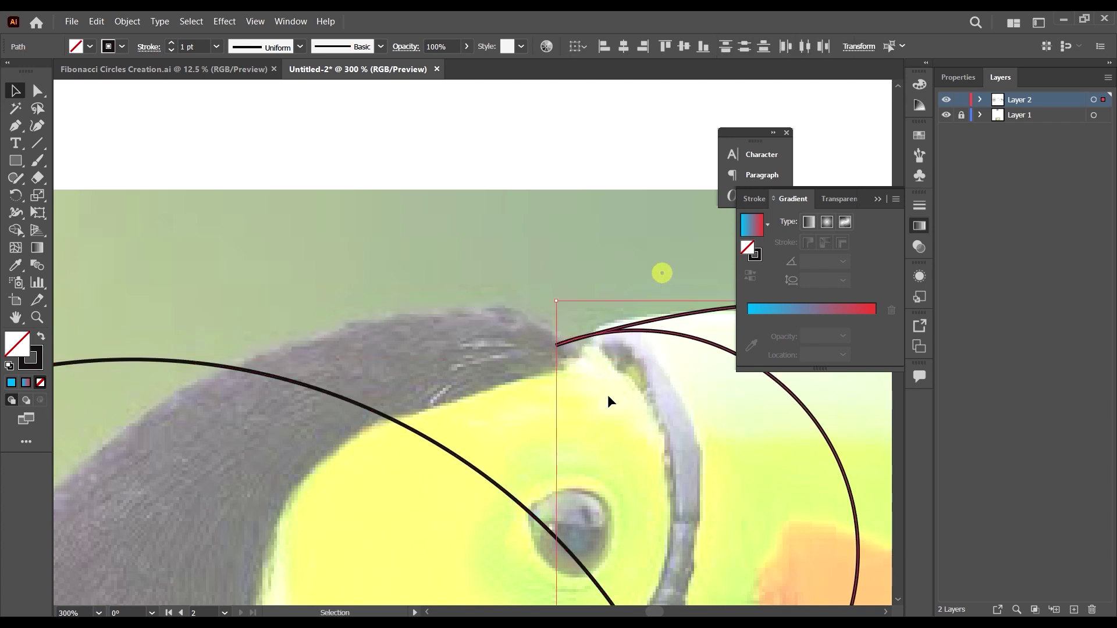
pyautogui.scroll(2, 606, 337)
pyautogui.hotkey('shift', 'm')
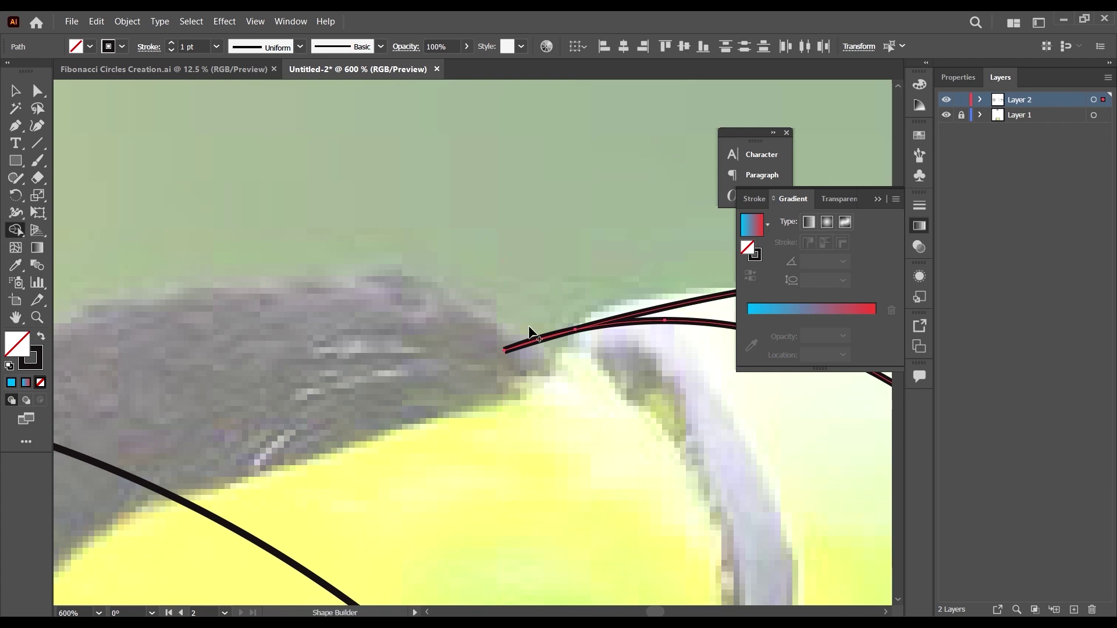
pyautogui.scroll(1, 529, 332)
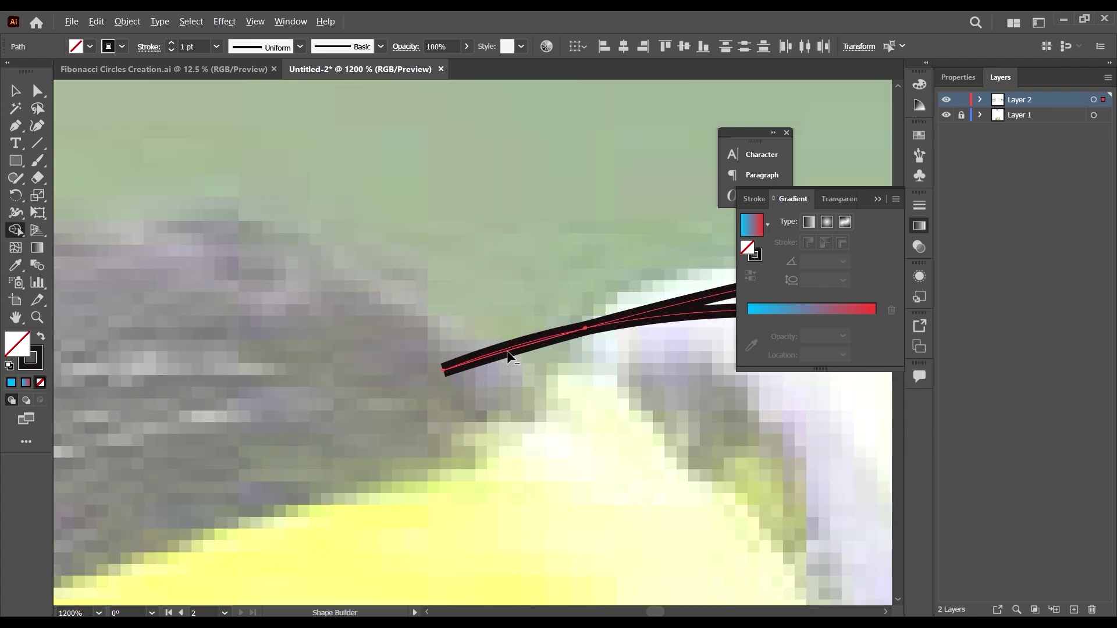
pyautogui.click(508, 352)
pyautogui.keyDown('alt'); pyautogui.click(519, 349); pyautogui.keyUp('alt')
pyautogui.hotkey('ctrl', '0')
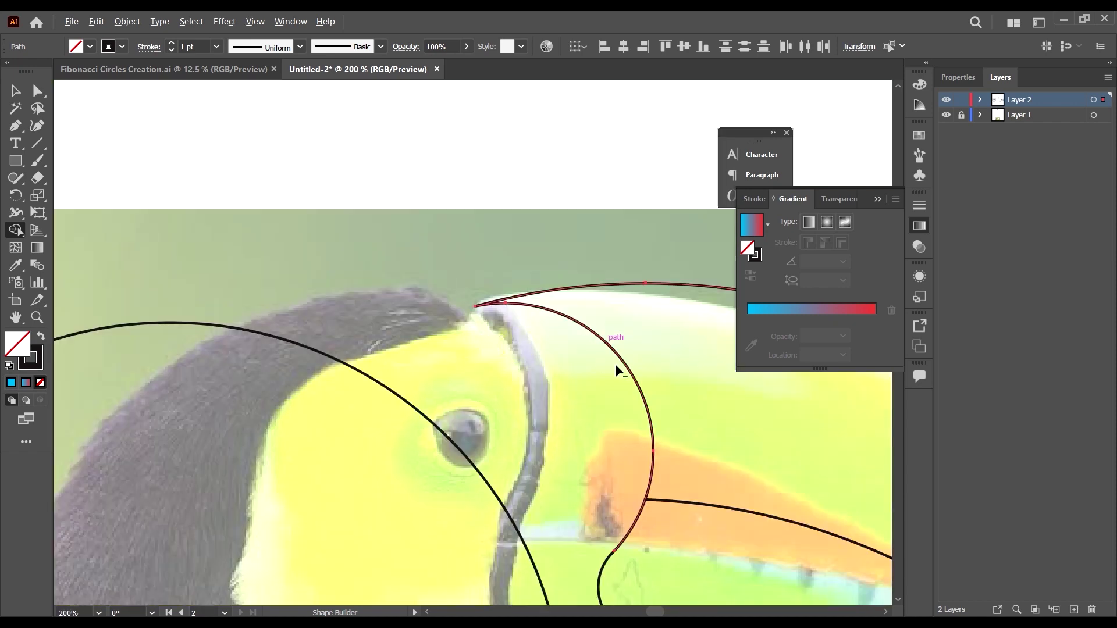
pyautogui.click(13, 95)
# - Reposition the head circle so its top edge meets the beak outline's tip
pyautogui.click(525, 269)
pyautogui.scroll(2, 526, 382)
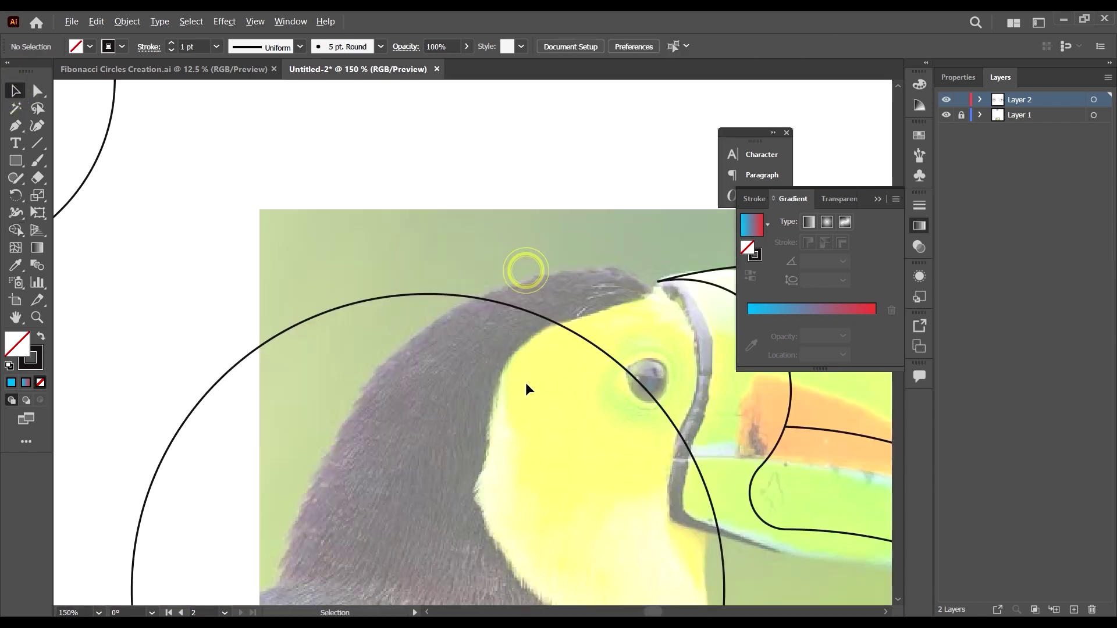
pyautogui.moveTo(621, 369); pyautogui.dragTo(700, 302)
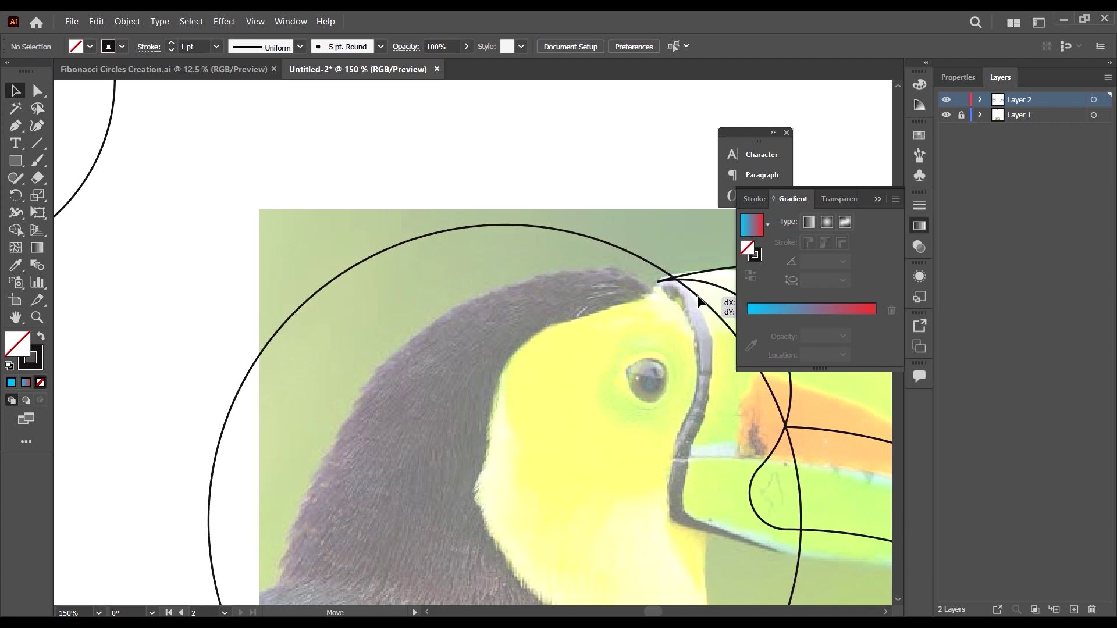
pyautogui.scroll(-4, 470, 326)
pyautogui.scroll(2, 525, 334)
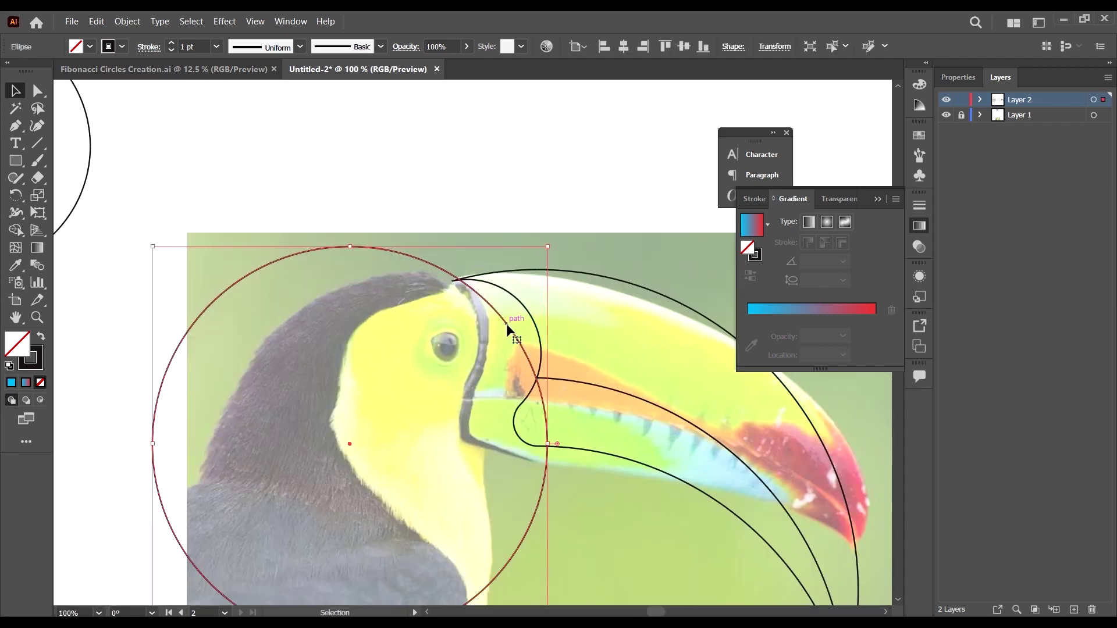
pyautogui.moveTo(508, 325); pyautogui.dragTo(558, 350)
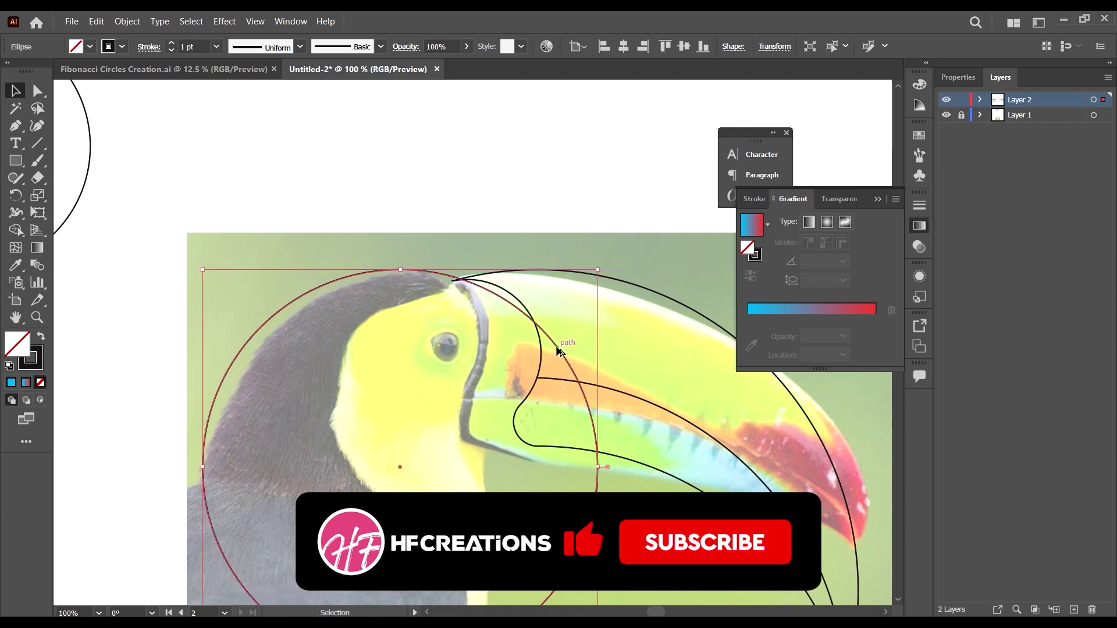
pyautogui.scroll(-2, 556, 348)
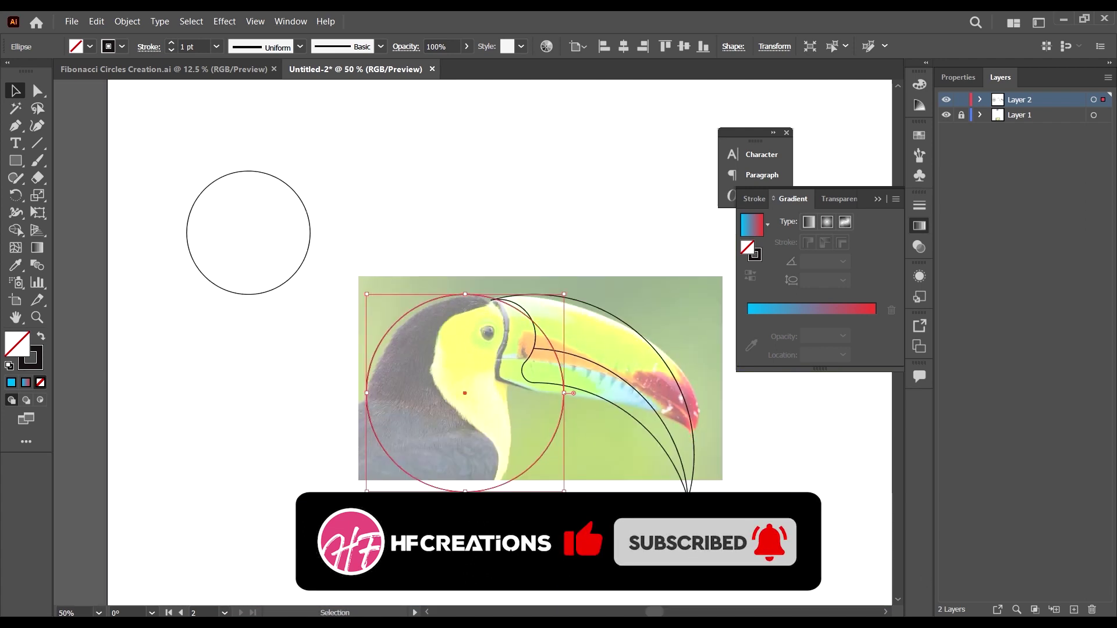
pyautogui.scroll(7, 548, 350)
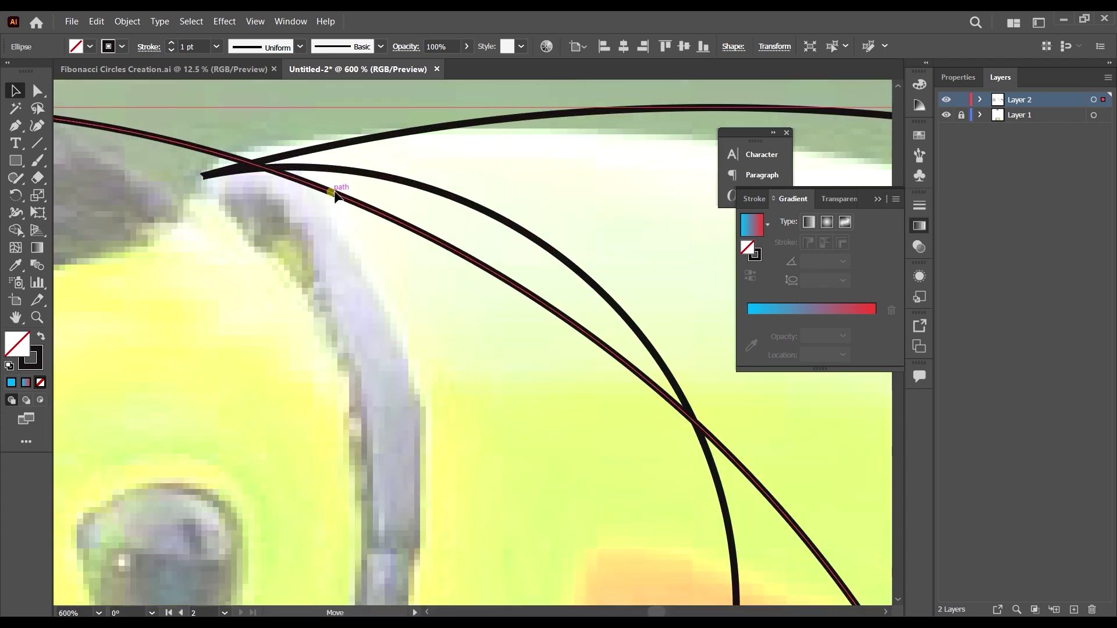
pyautogui.scroll(-10, 337, 192)
pyautogui.scroll(3, 474, 290)
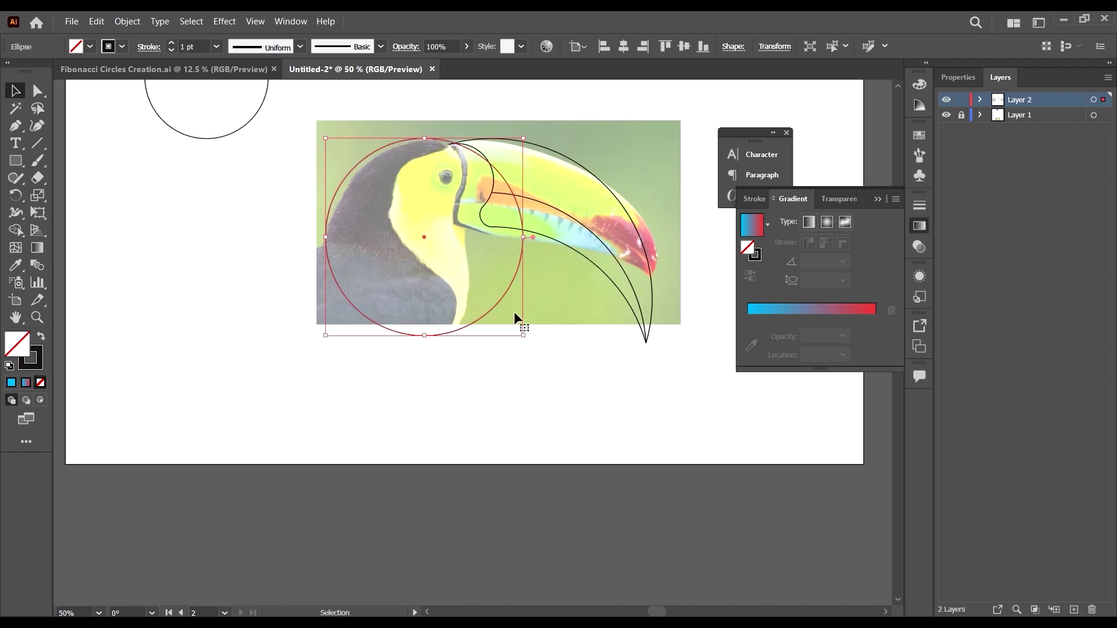
pyautogui.scroll(2, 413, 220)
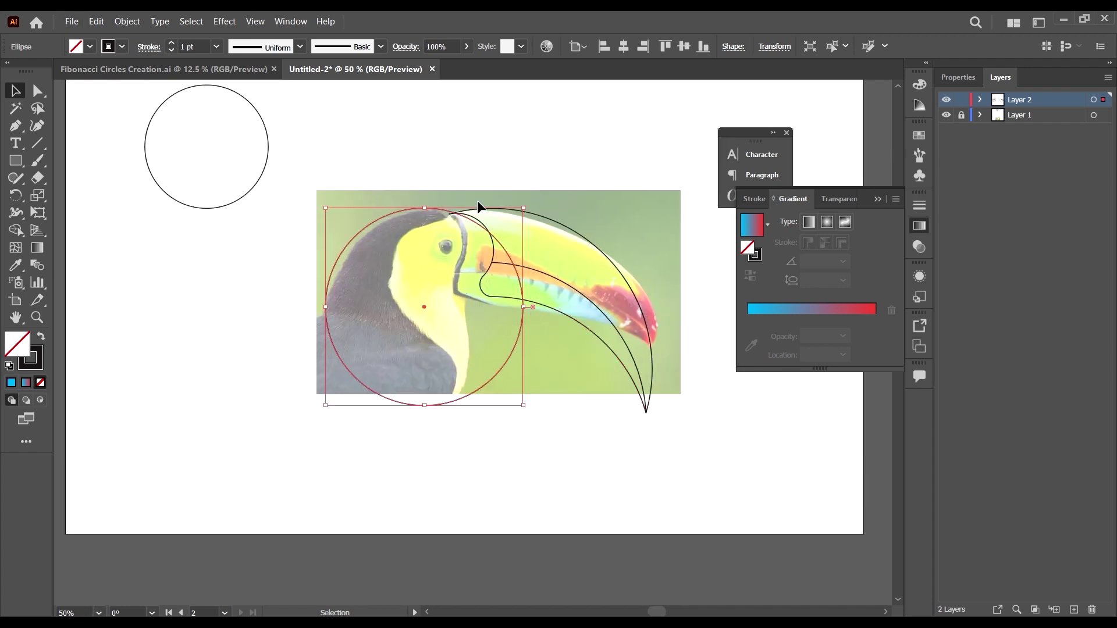
pyautogui.scroll(5, 478, 207)
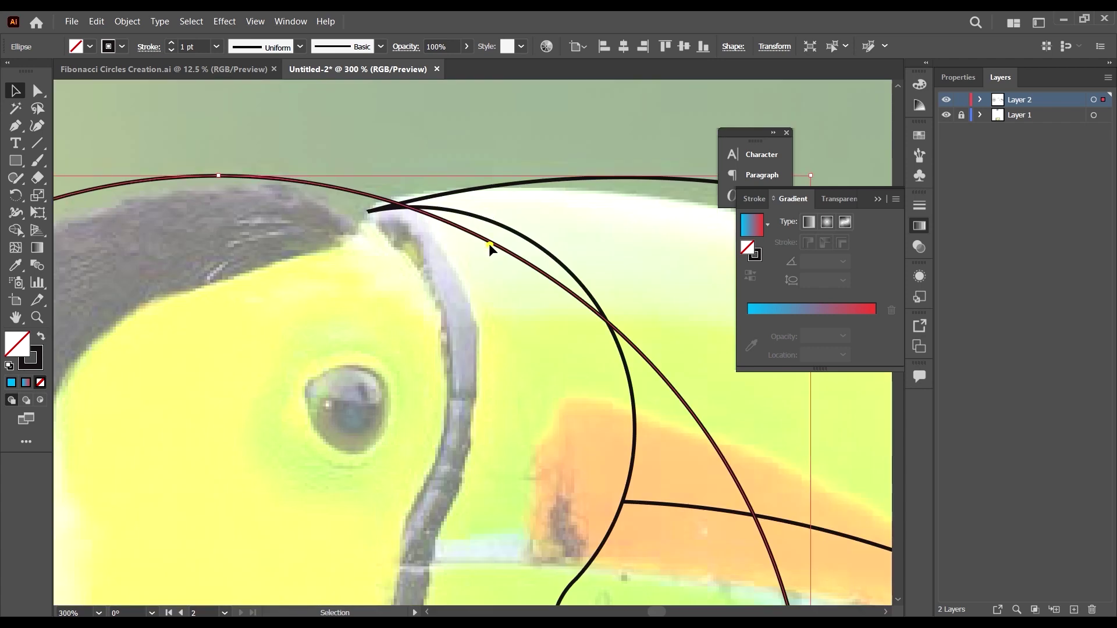
pyautogui.moveTo(489, 244); pyautogui.dragTo(505, 232)
pyautogui.scroll(-5, 505, 233)
pyautogui.scroll(1, 711, 470)
# - Select all paths, merge the sliver at the beak's top with Shape Builder, then deselect
pyautogui.hotkey('ctrl', 'a')
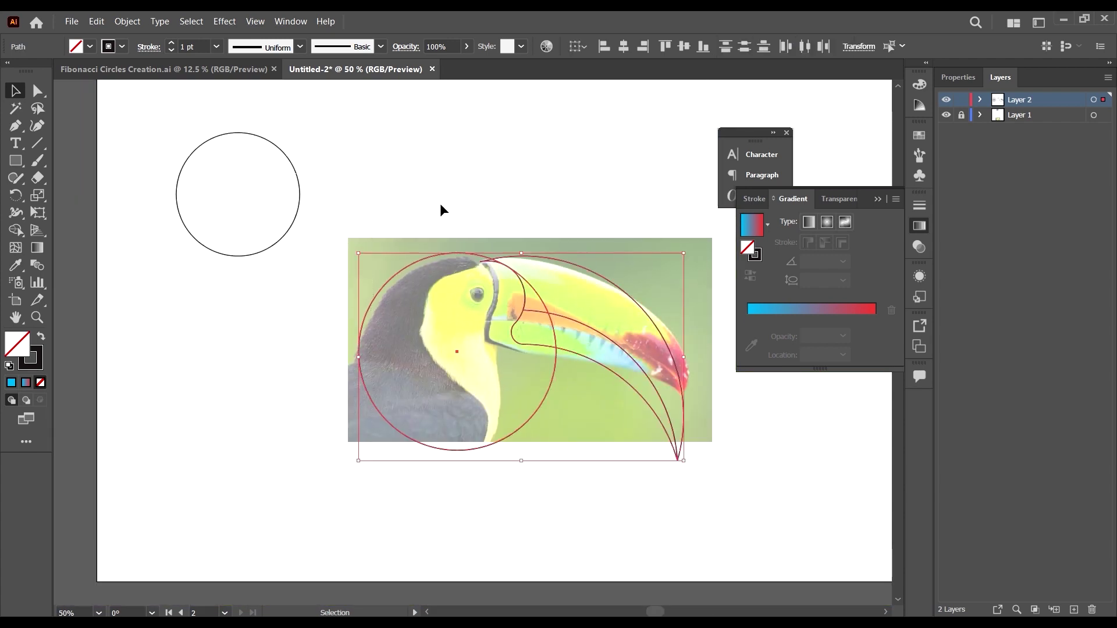
pyautogui.hotkey('shift', 'm')
pyautogui.scroll(1, 552, 361)
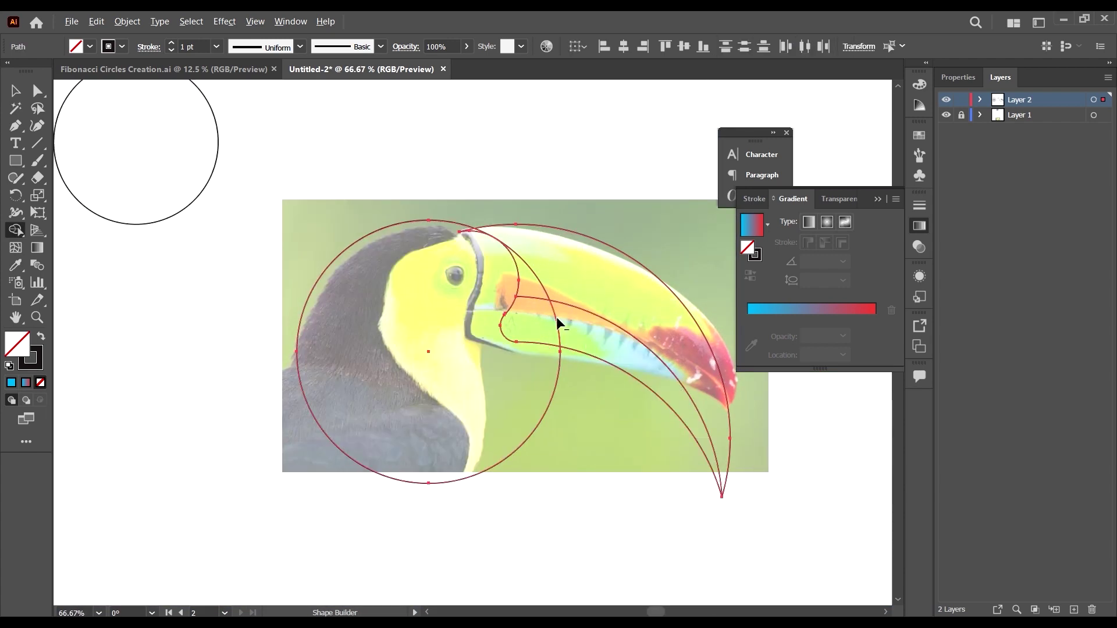
pyautogui.click(536, 280)
pyautogui.scroll(5, 472, 208)
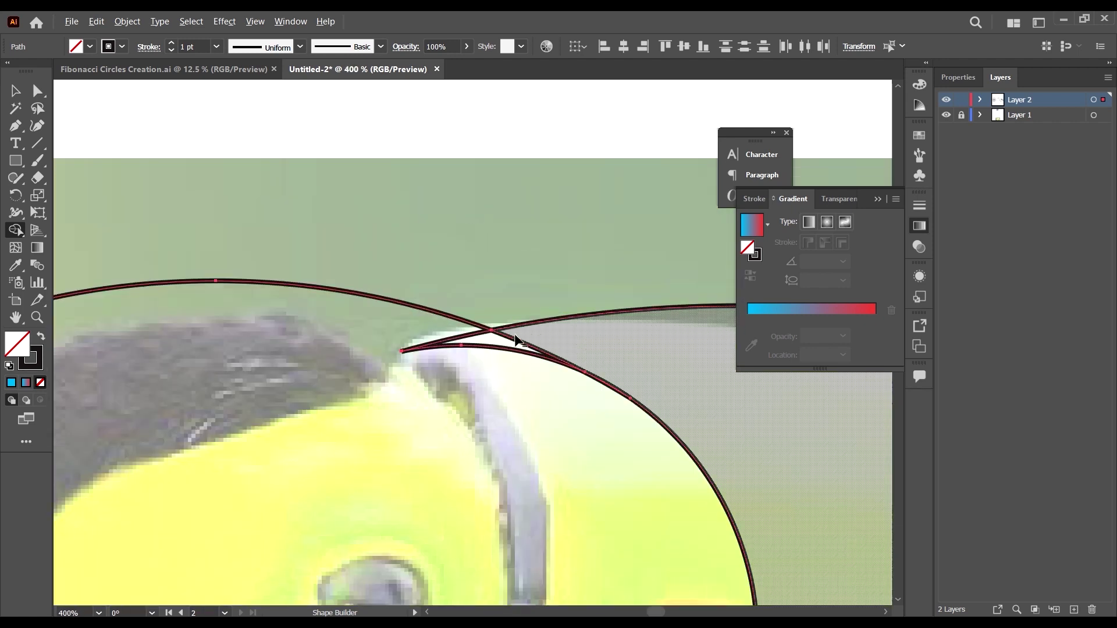
pyautogui.scroll(-5, 512, 344)
pyautogui.scroll(8, 461, 274)
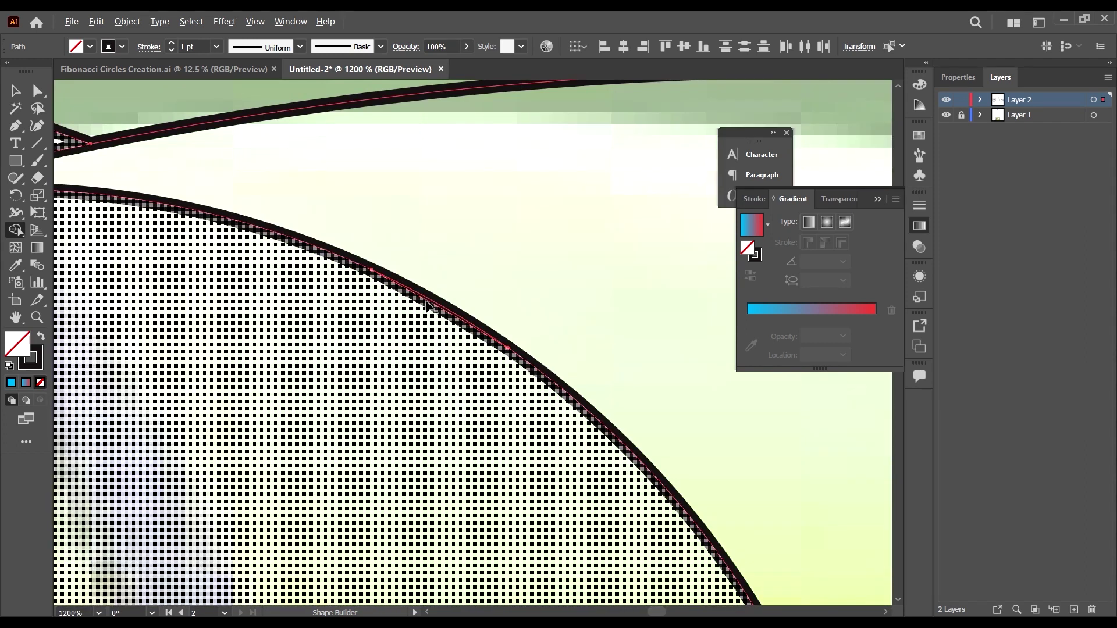
pyautogui.scroll(-10, 428, 306)
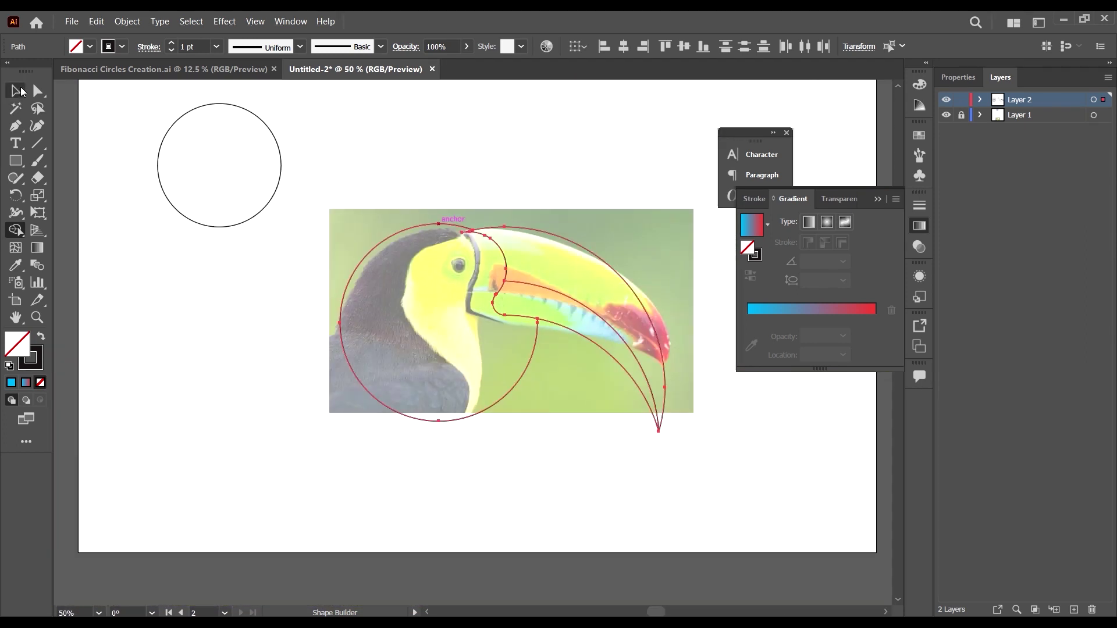
pyautogui.click(18, 91)
pyautogui.click(172, 292)
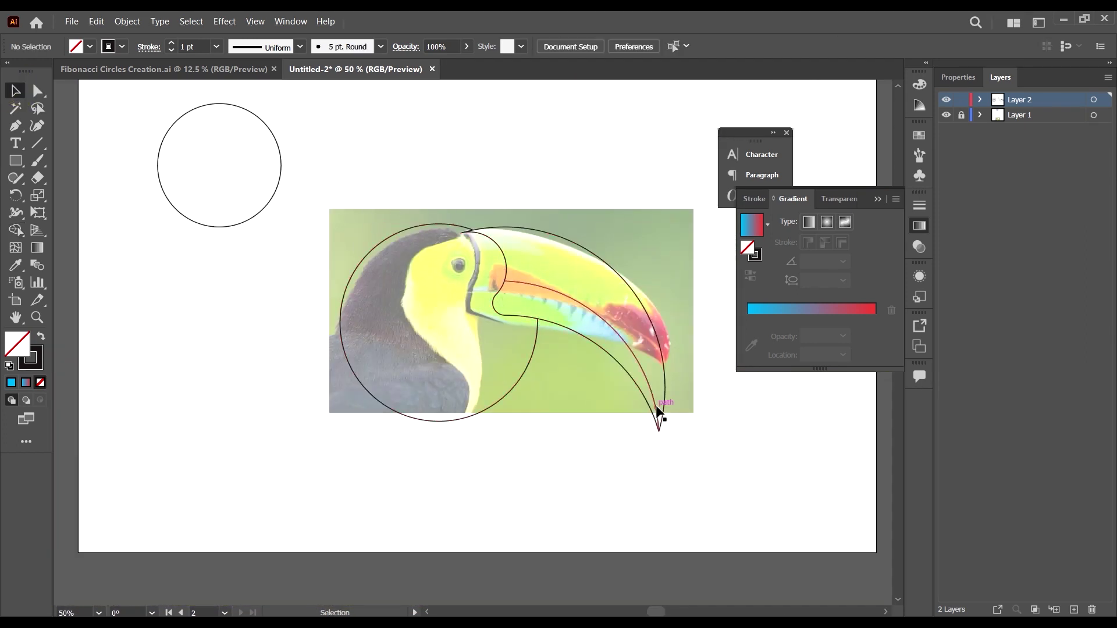
# - Bring the smallest reference circle from the pasteboard onto the toucan's eye
pyautogui.click(946, 116)
pyautogui.click(947, 116)
pyautogui.scroll(-2, 570, 300)
pyautogui.scroll(4, 234, 284)
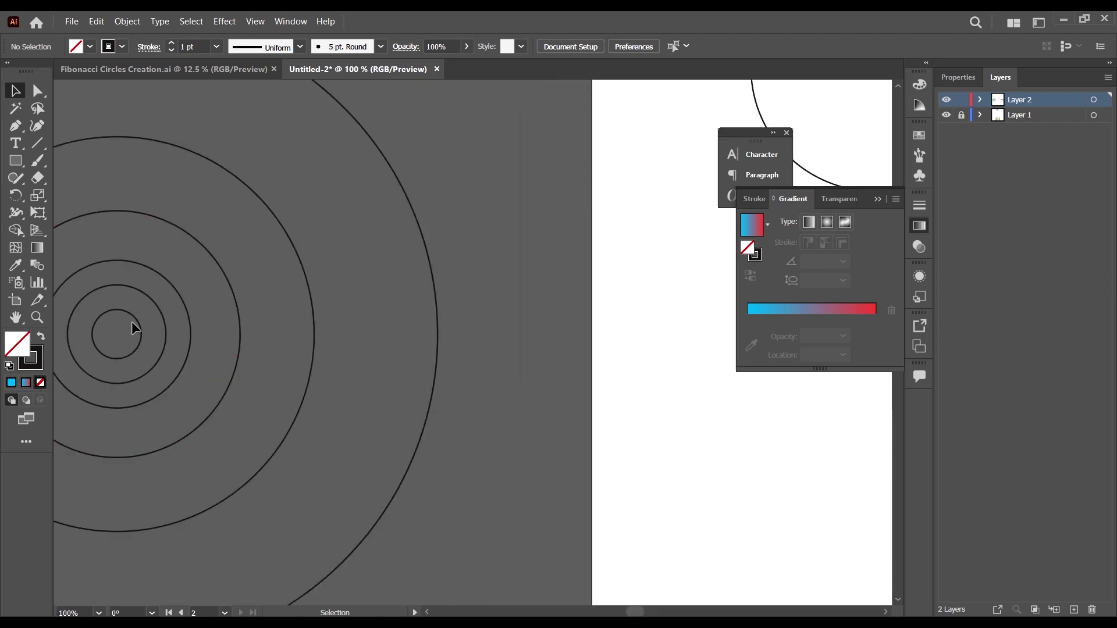
pyautogui.moveTo(131, 319); pyautogui.dragTo(765, 425)
pyautogui.scroll(-5, 718, 340)
pyautogui.scroll(4, 833, 410)
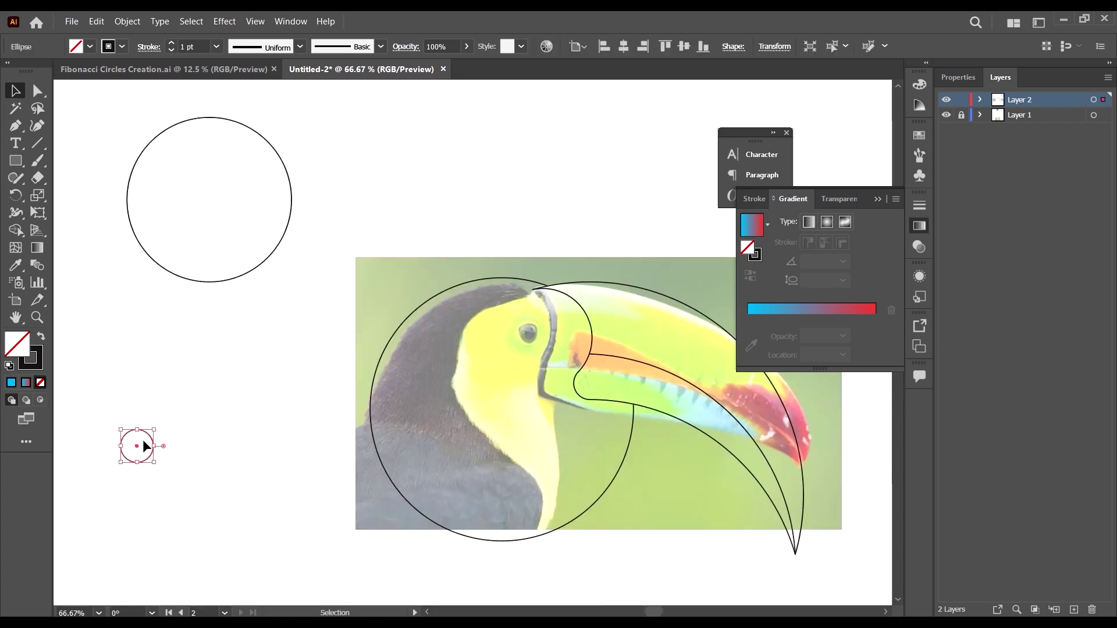
pyautogui.moveTo(138, 444); pyautogui.dragTo(531, 327)
# - Scale the circle to about 24 pt and centre it around the eye's pupil
pyautogui.scroll(3, 531, 327)
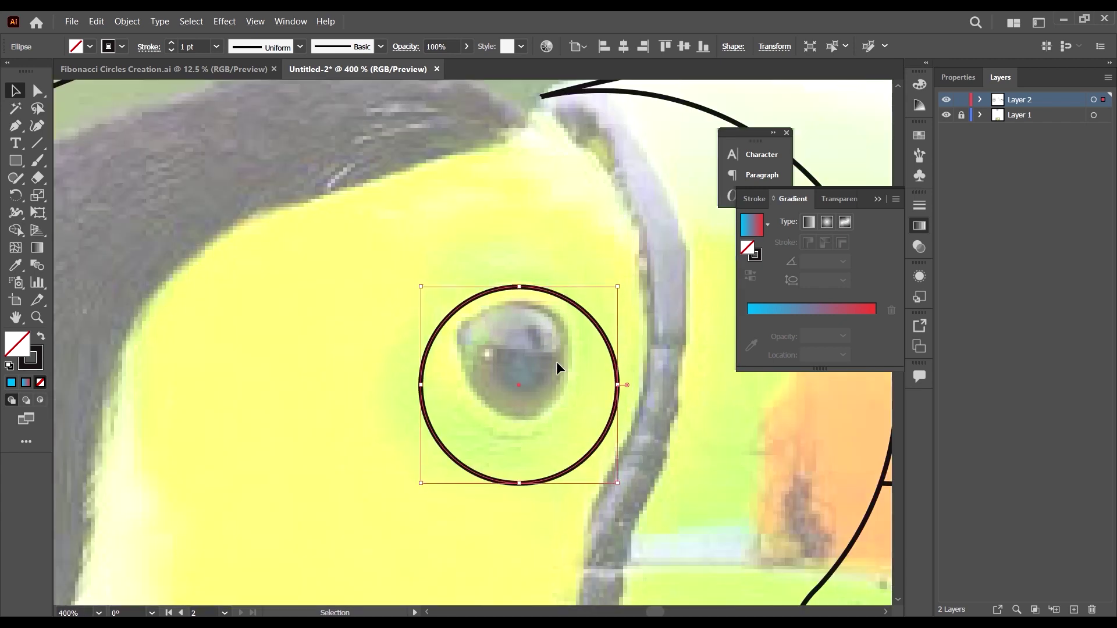
pyautogui.scroll(2, 575, 413)
pyautogui.moveTo(592, 434); pyautogui.dragTo(584, 388)
pyautogui.moveTo(397, 313); pyautogui.dragTo(429, 313)
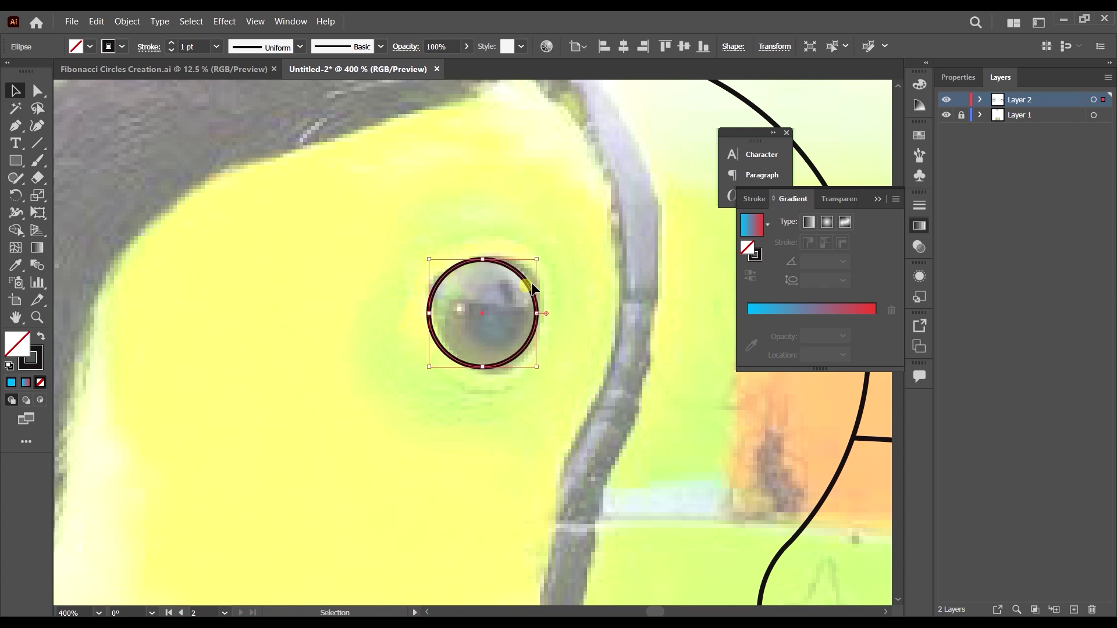
pyautogui.moveTo(539, 290); pyautogui.dragTo(545, 254)
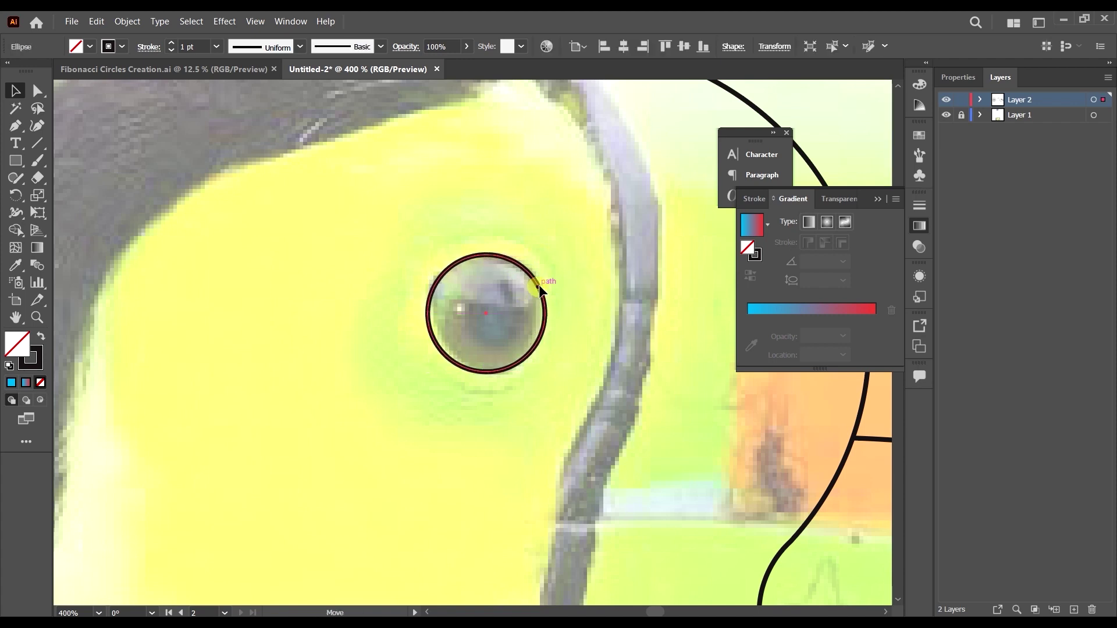
# - Place a copy of the largest reference circle onto the toucan's head
pyautogui.click(499, 303)
pyautogui.scroll(-6, 500, 302)
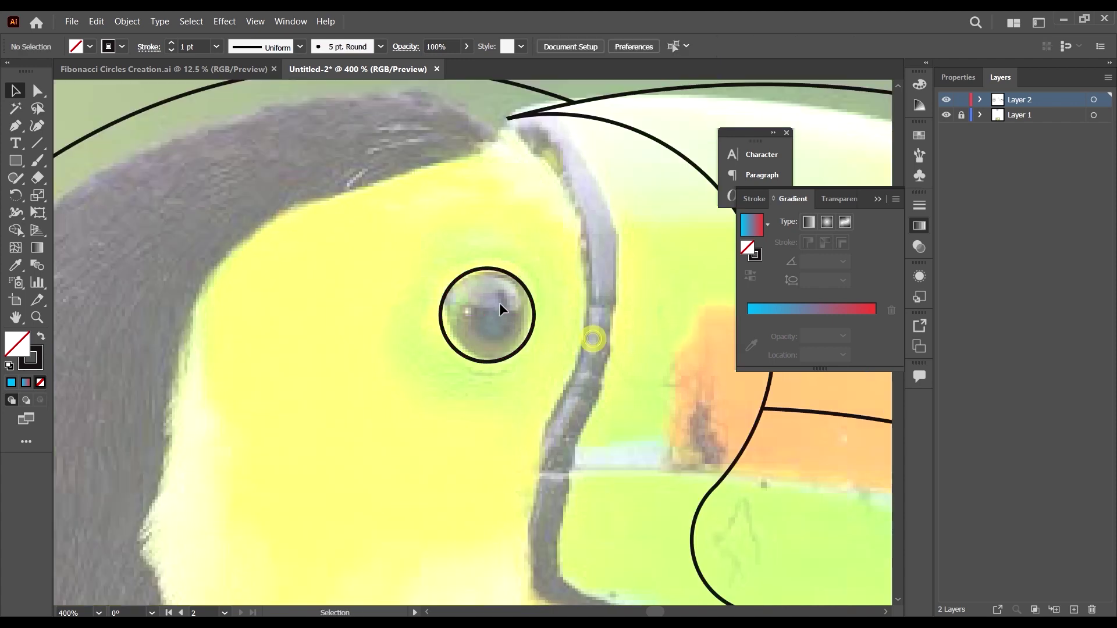
pyautogui.scroll(2, 557, 456)
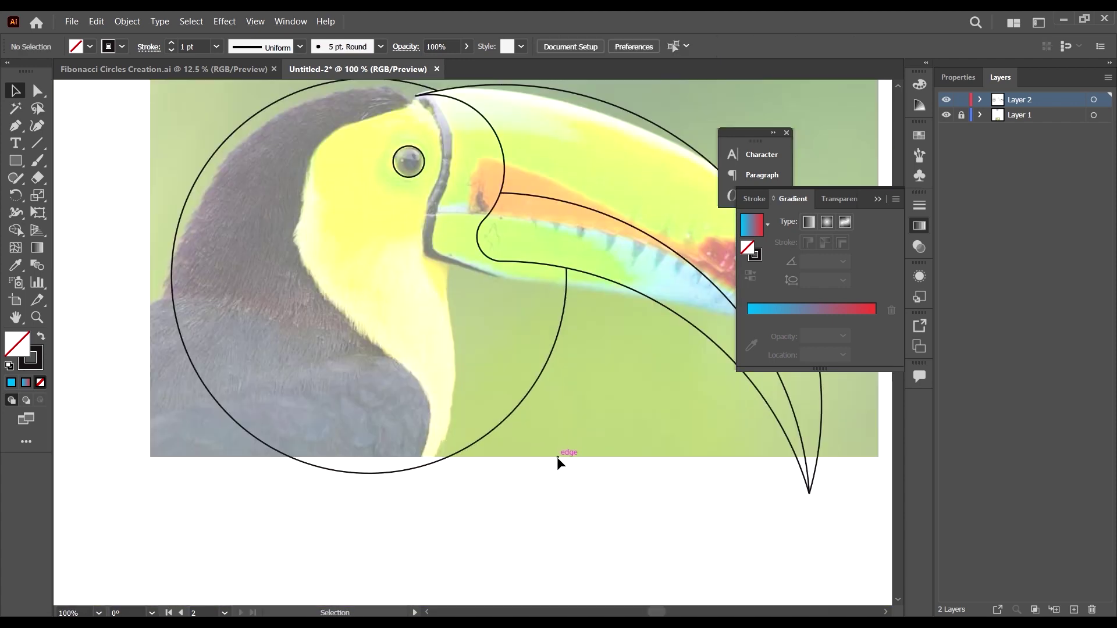
pyautogui.scroll(-3, 529, 448)
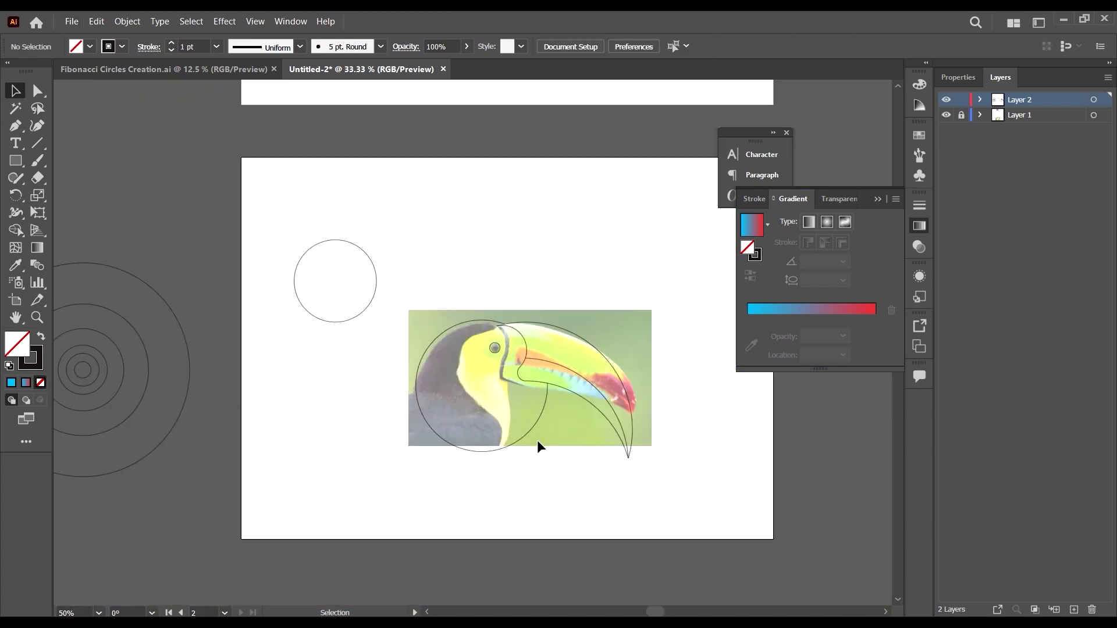
pyautogui.click(184, 334)
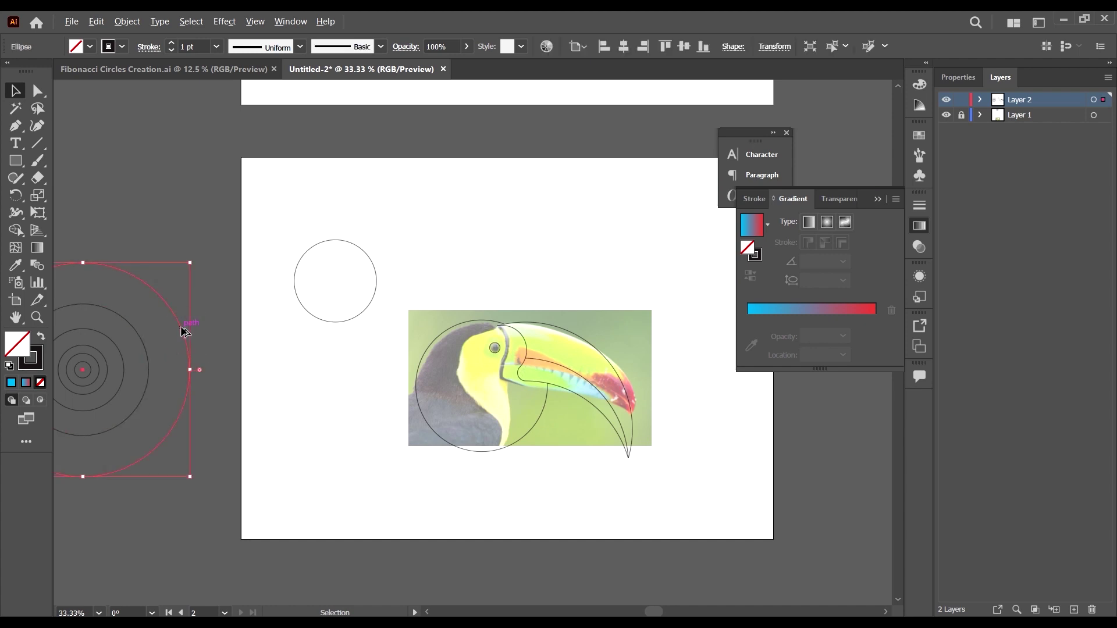
pyautogui.moveTo(187, 331); pyautogui.dragTo(492, 390)
# - Delete the copied circle's parts outside the head circle with Shape Builder, leaving the plumage arc
pyautogui.scroll(-2, 581, 453)
pyautogui.moveTo(599, 483); pyautogui.dragTo(438, 336)
pyautogui.hotkey('shift', 'm')
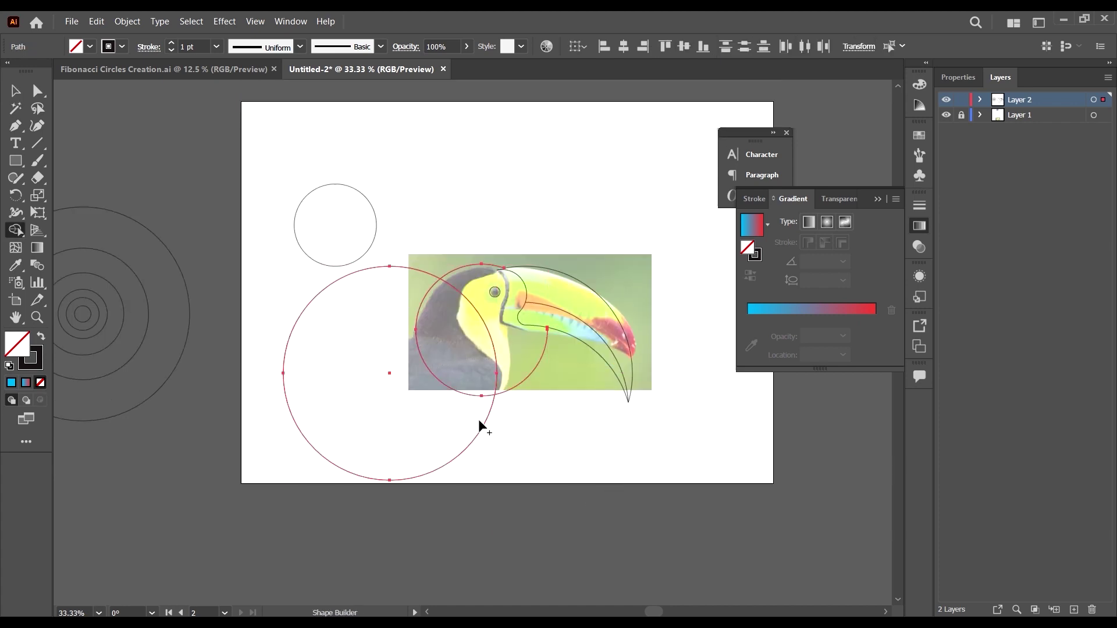
pyautogui.keyDown('alt'); pyautogui.click(483, 420); pyautogui.keyUp('alt')
pyautogui.press('v')
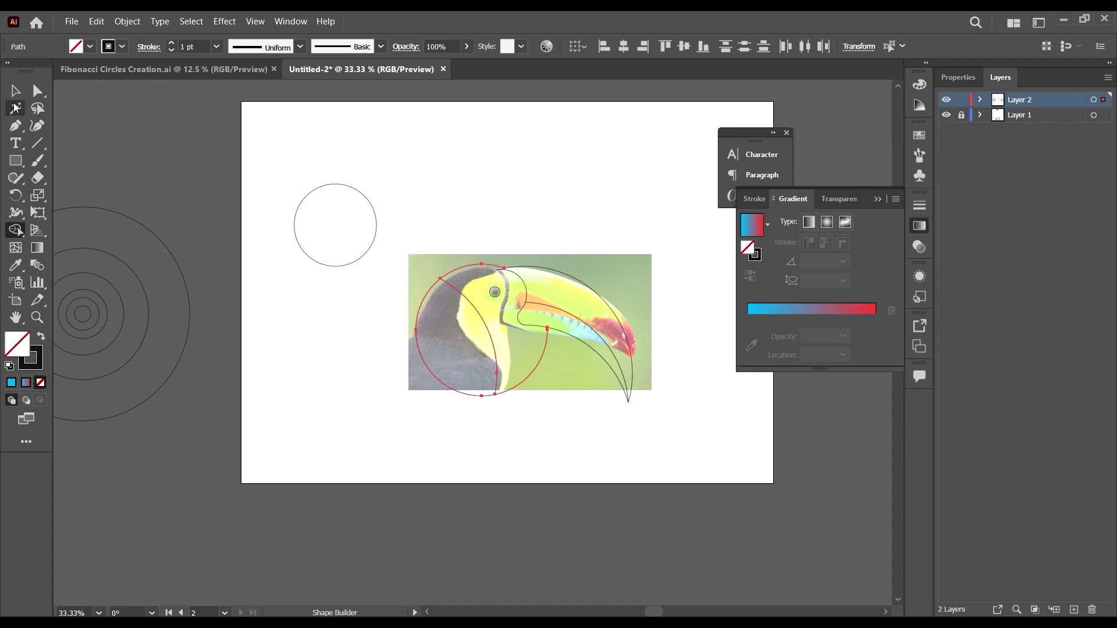
pyautogui.click(267, 328)
pyautogui.scroll(3, 459, 313)
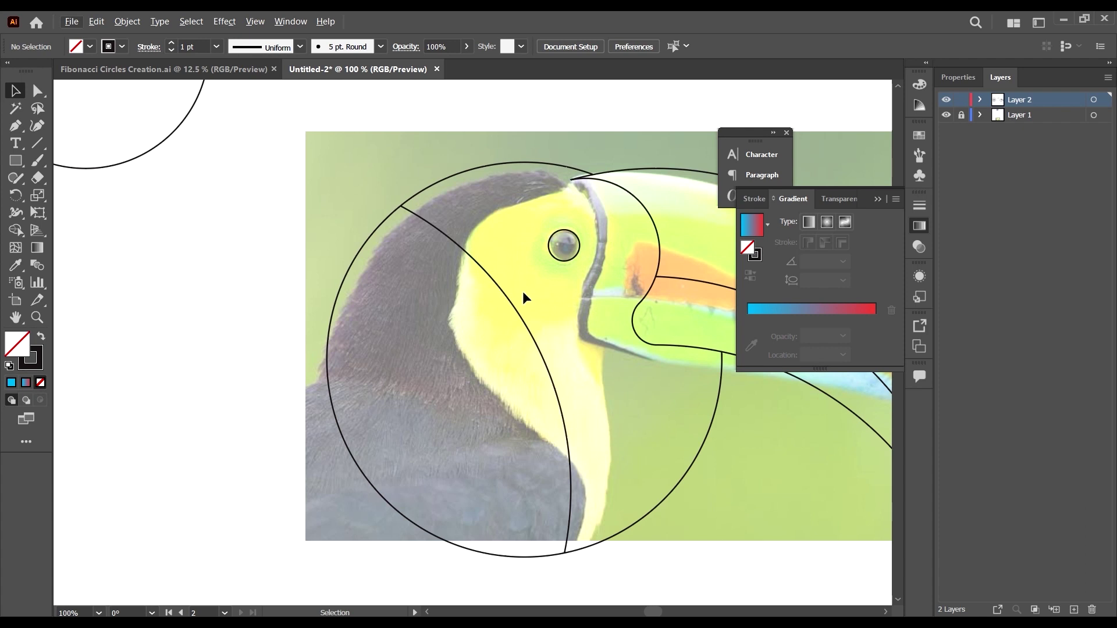
pyautogui.scroll(-2, 534, 402)
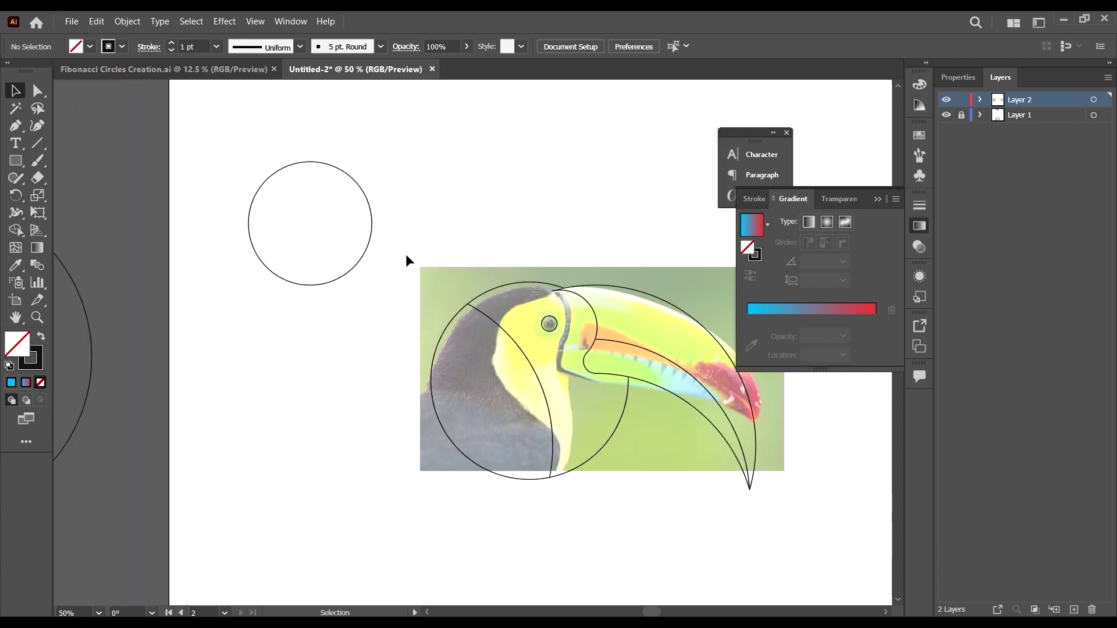
# - Move the spare circle to a new spot and copy a reference circle onto the toucan
pyautogui.moveTo(360, 255); pyautogui.dragTo(371, 235)
pyautogui.scroll(-2, 371, 235)
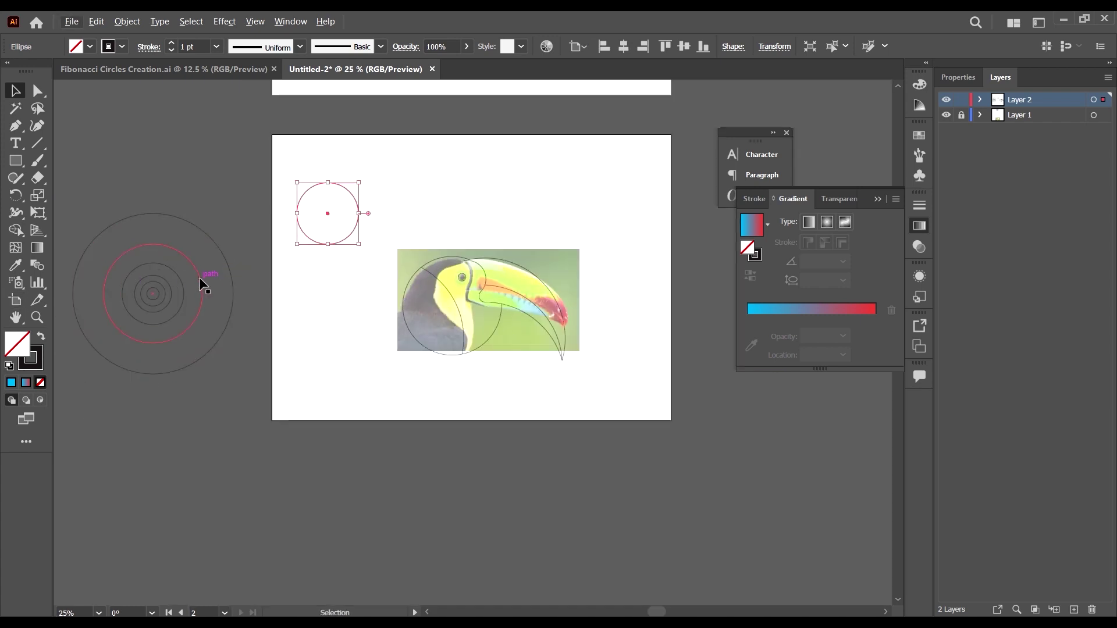
pyautogui.moveTo(200, 278); pyautogui.dragTo(421, 267)
pyautogui.scroll(4, 410, 281)
pyautogui.scroll(5, 410, 286)
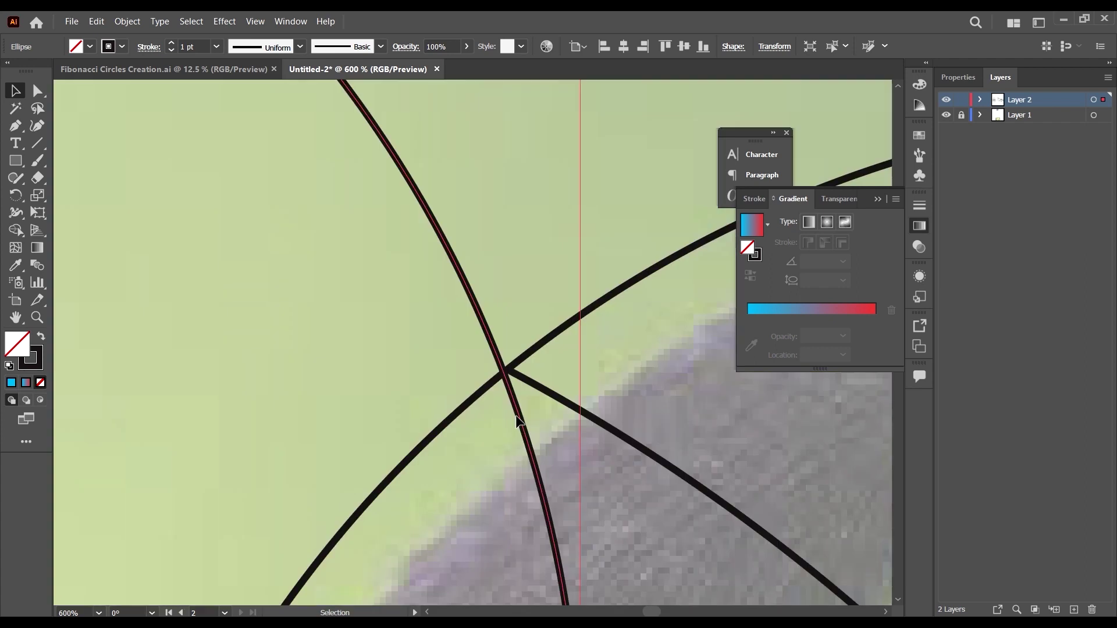
# - Fit the circle to the intersection, then copy it down-right and align the copy with the line crossing
pyautogui.moveTo(518, 420); pyautogui.dragTo(524, 418)
pyautogui.scroll(-8, 452, 295)
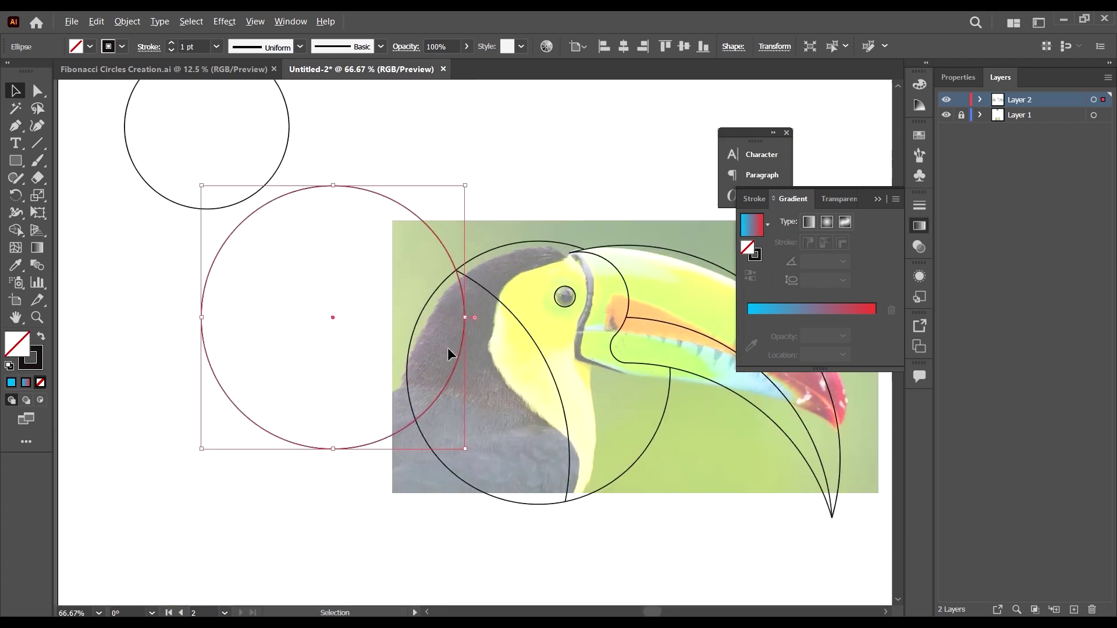
pyautogui.moveTo(462, 349); pyautogui.dragTo(508, 412)
pyautogui.scroll(10, 504, 342)
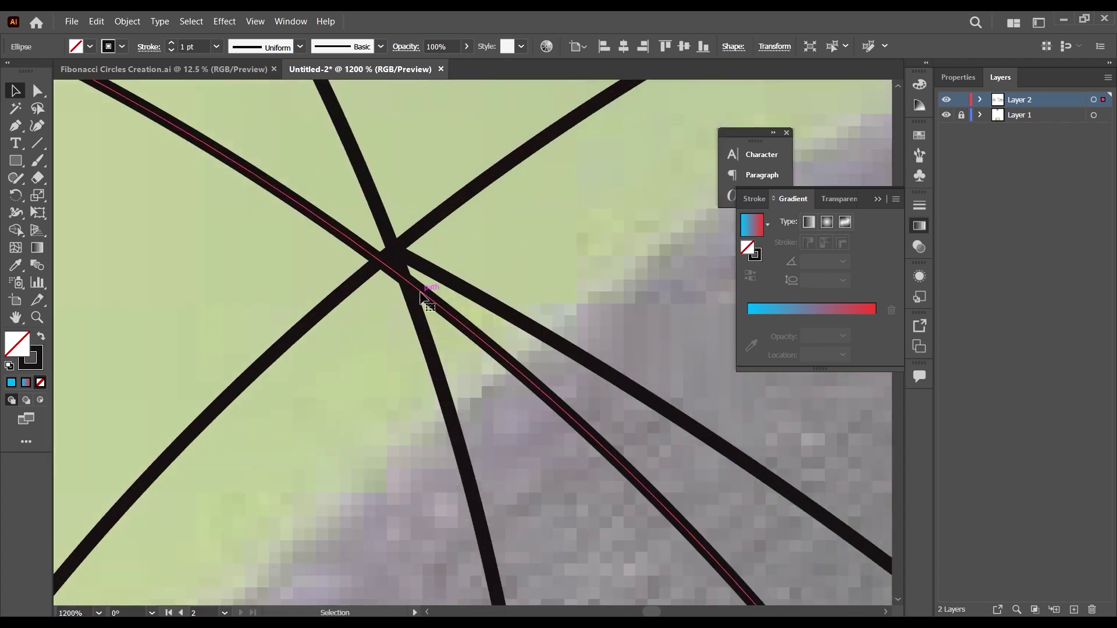
pyautogui.moveTo(421, 298); pyautogui.dragTo(405, 244)
pyautogui.scroll(-8, 405, 244)
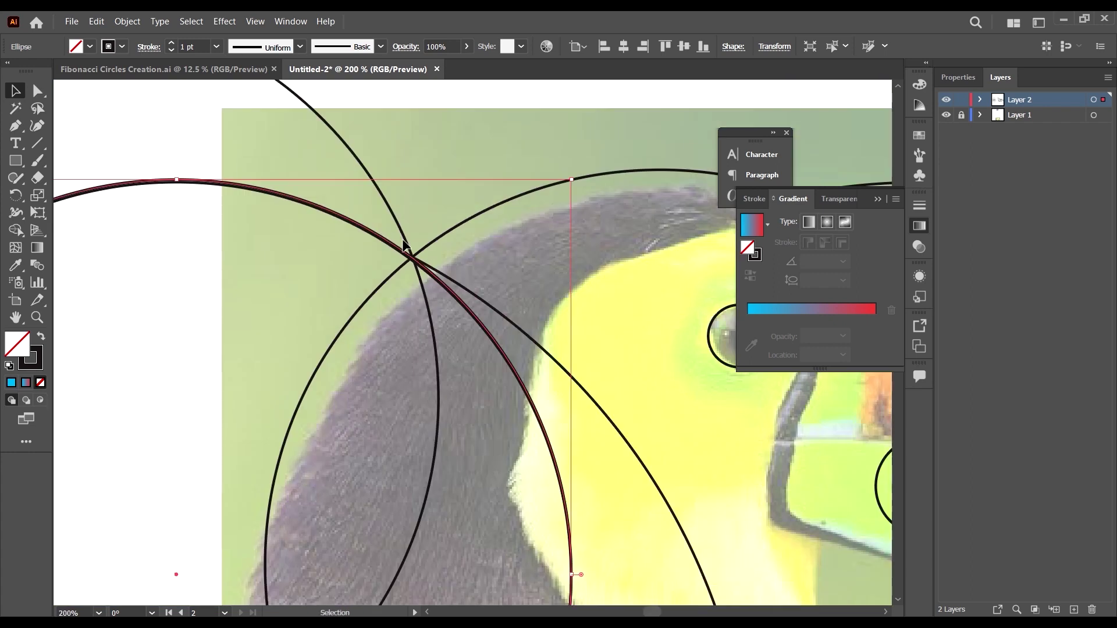
pyautogui.scroll(6, 406, 244)
pyautogui.scroll(-10, 424, 320)
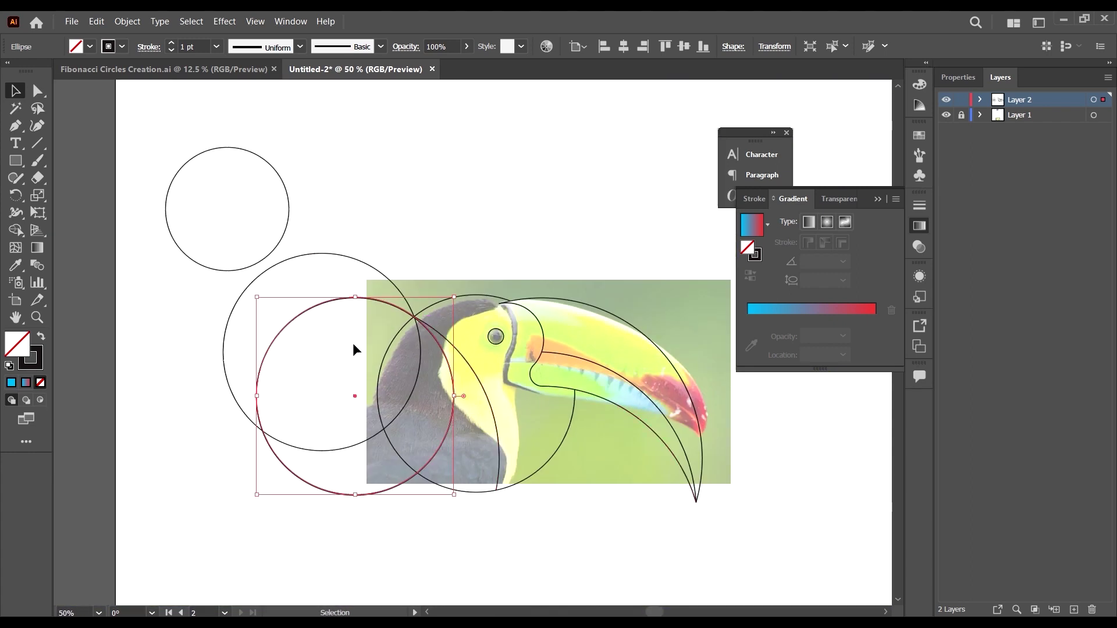
pyautogui.scroll(6, 353, 347)
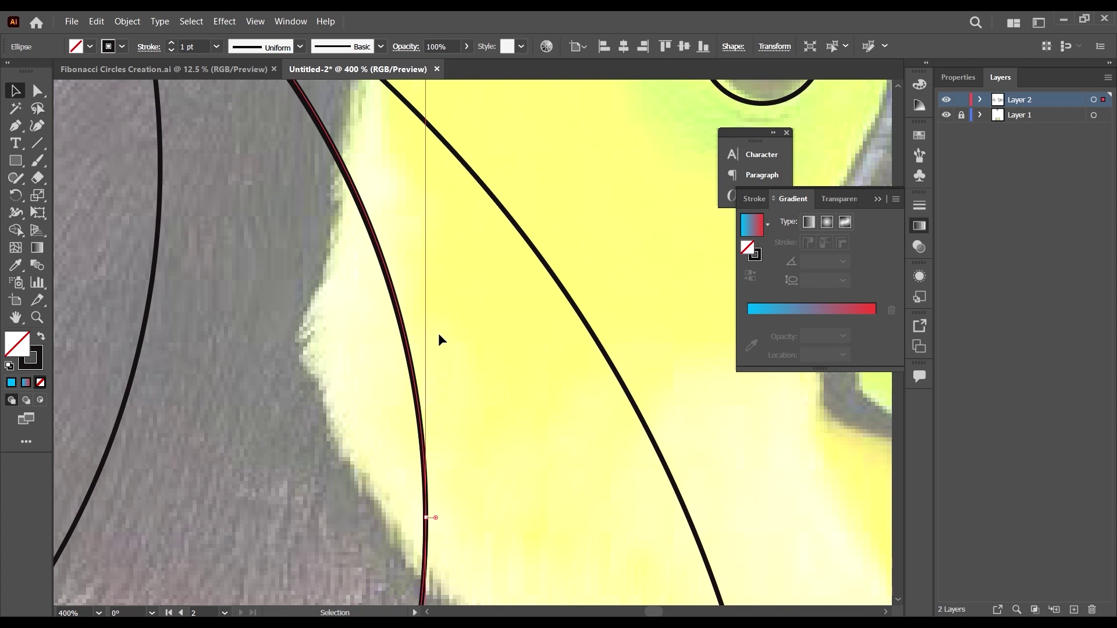
pyautogui.click(439, 337)
pyautogui.scroll(-5, 419, 272)
pyautogui.scroll(10, 505, 242)
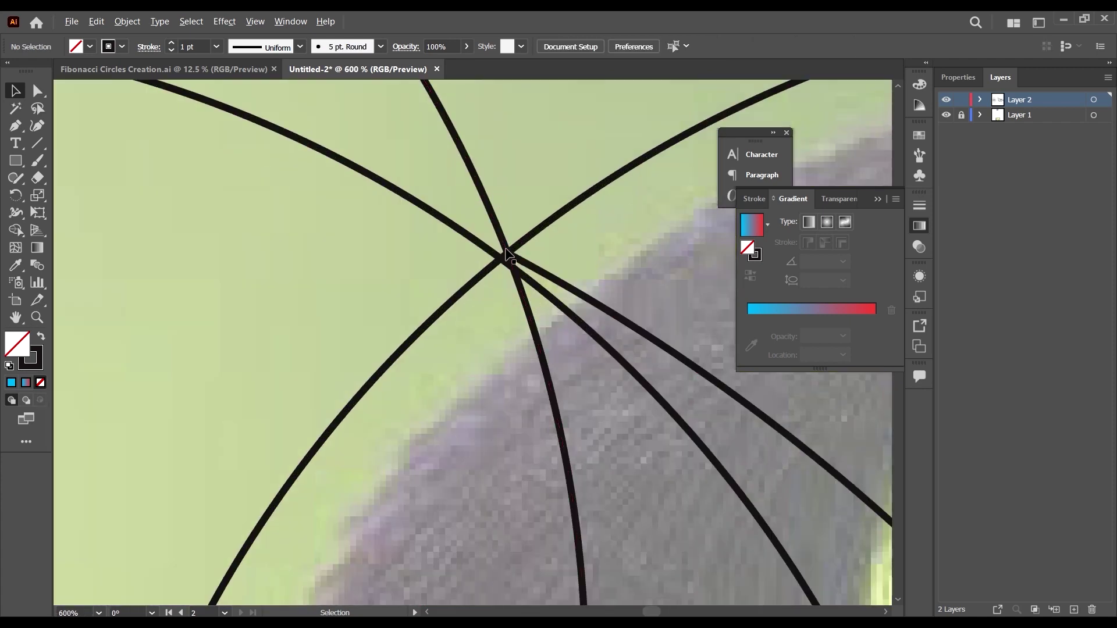
# - Nudge the individual construction lines so they all reach the shared intersection point
pyautogui.moveTo(540, 308); pyautogui.dragTo(534, 288)
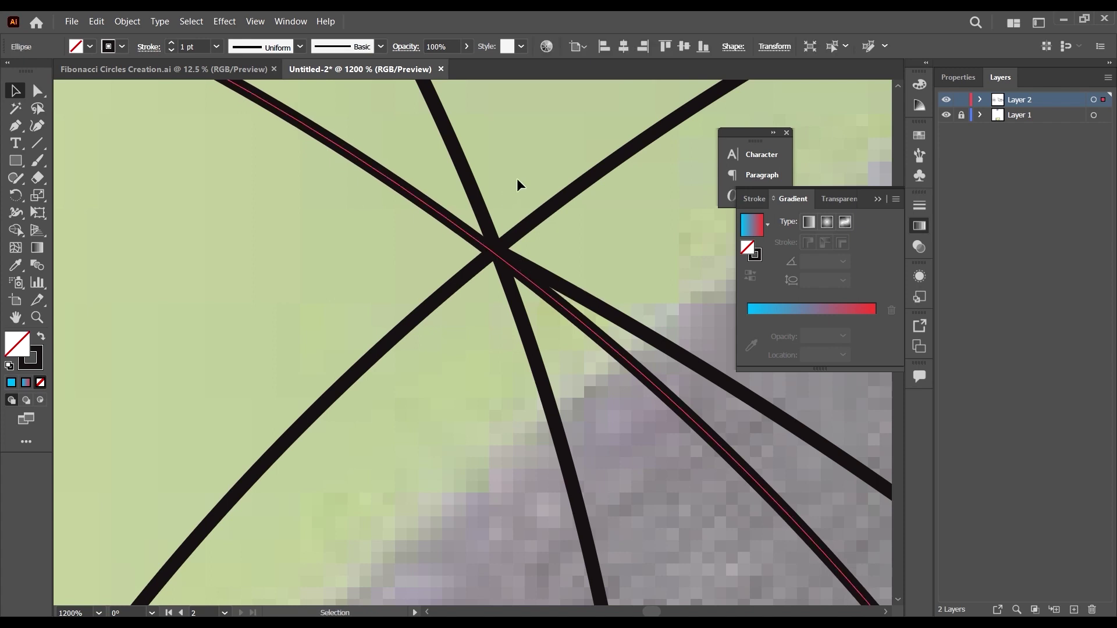
pyautogui.moveTo(517, 179); pyautogui.dragTo(452, 312)
pyautogui.scroll(3, 492, 250)
pyautogui.click(386, 279)
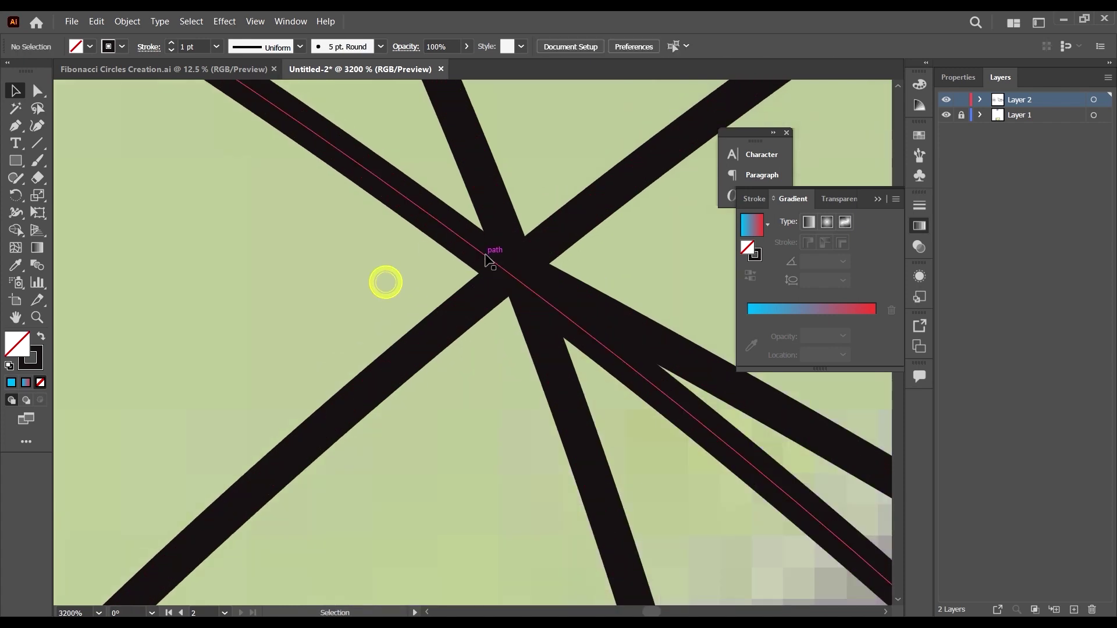
pyautogui.moveTo(487, 256); pyautogui.dragTo(489, 256)
pyautogui.moveTo(570, 180); pyautogui.dragTo(464, 361)
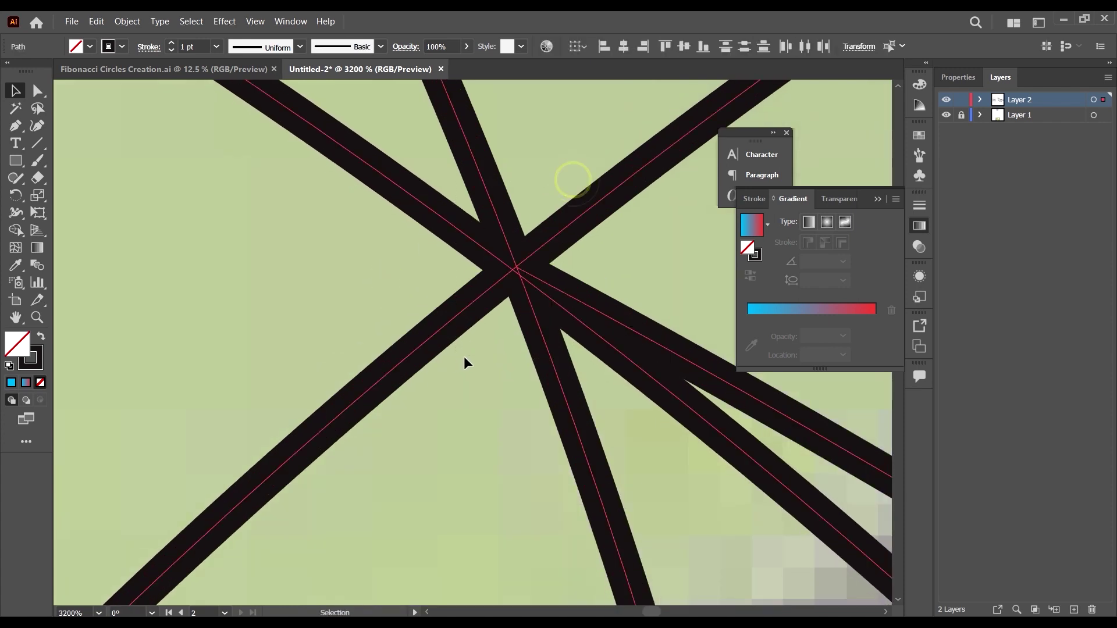
pyautogui.scroll(2, 494, 249)
pyautogui.click(417, 235)
pyautogui.scroll(-3, 417, 235)
pyautogui.moveTo(498, 212); pyautogui.dragTo(417, 262)
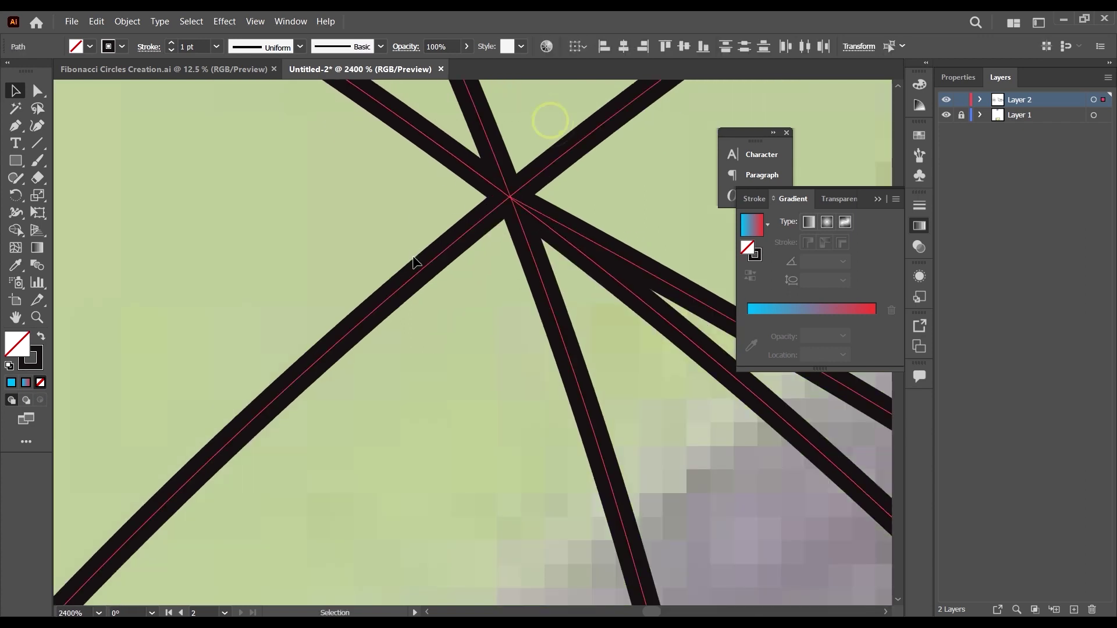
# - In Outline mode, shift the path slightly so the lines meet exactly, then return to Preview
pyautogui.hotkey('ctrl', 'y')
pyautogui.click(497, 242)
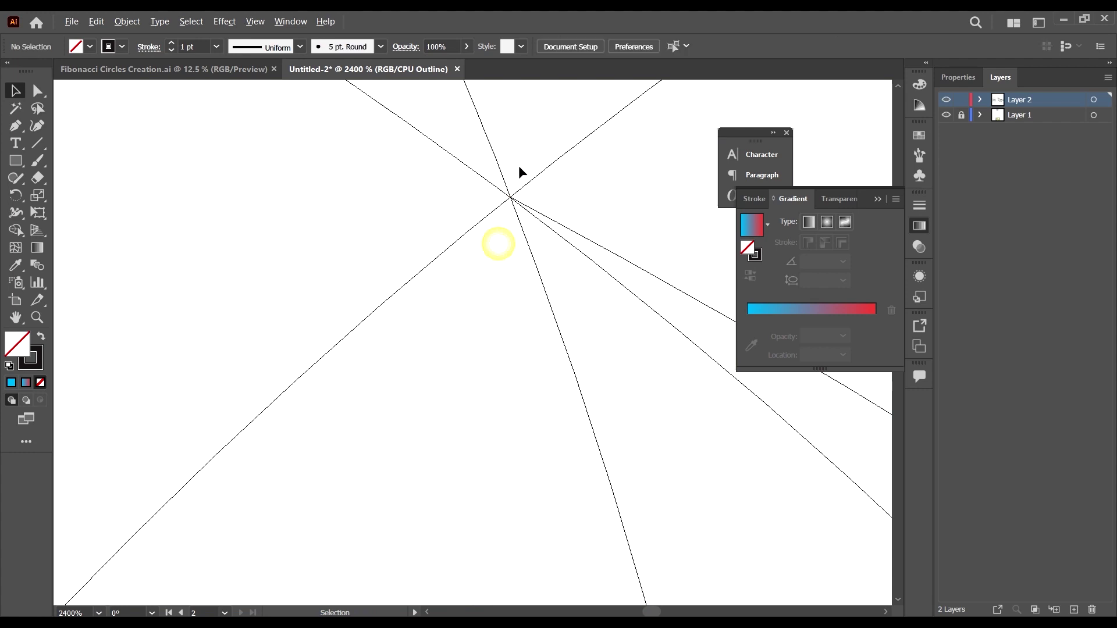
pyautogui.scroll(3, 518, 165)
pyautogui.scroll(2, 533, 336)
pyautogui.scroll(2, 384, 304)
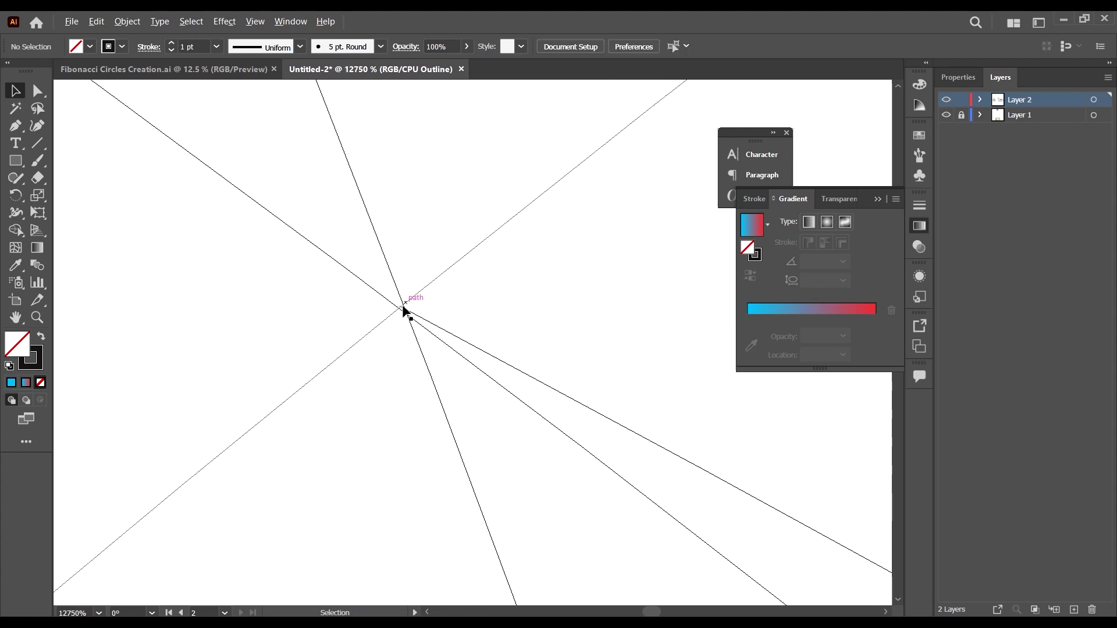
pyautogui.scroll(2, 446, 358)
pyautogui.scroll(-5, 492, 360)
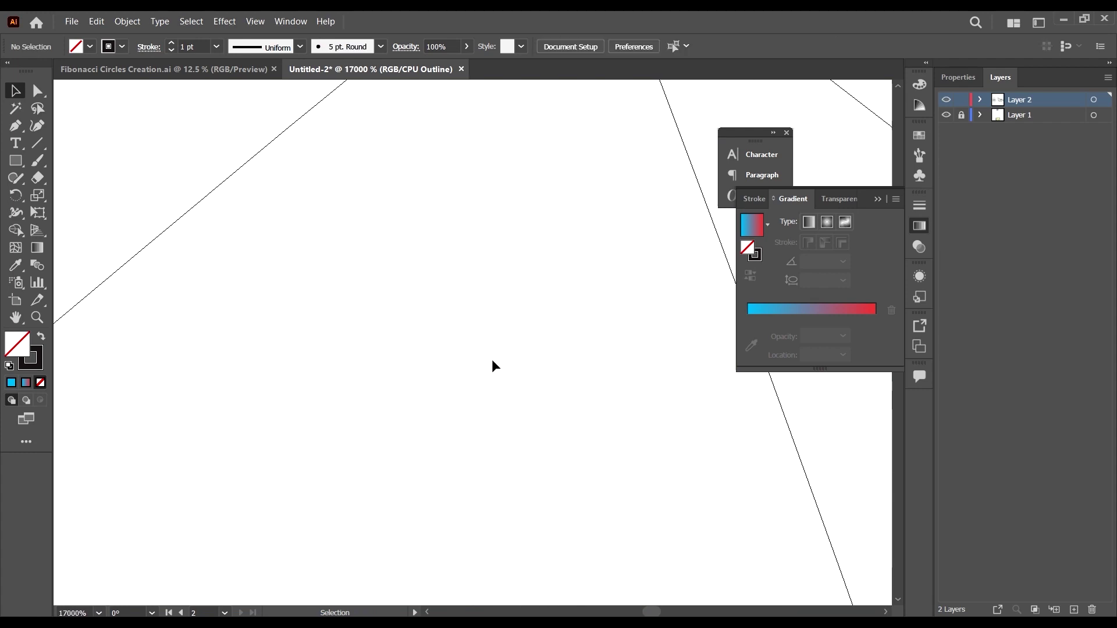
pyautogui.scroll(3, 526, 300)
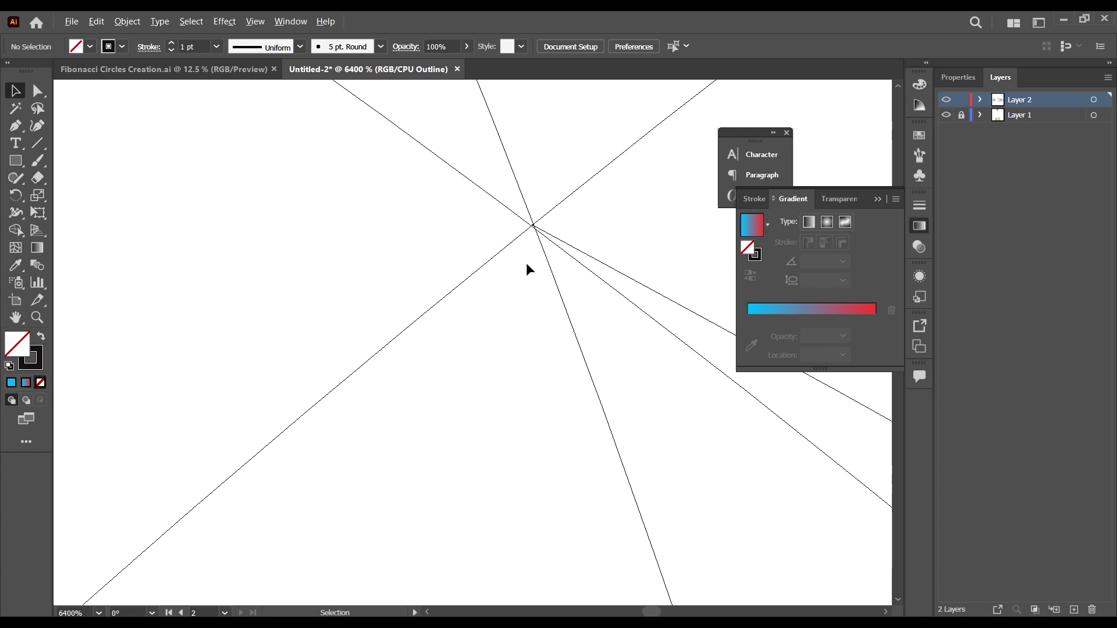
pyautogui.moveTo(574, 257); pyautogui.dragTo(568, 252)
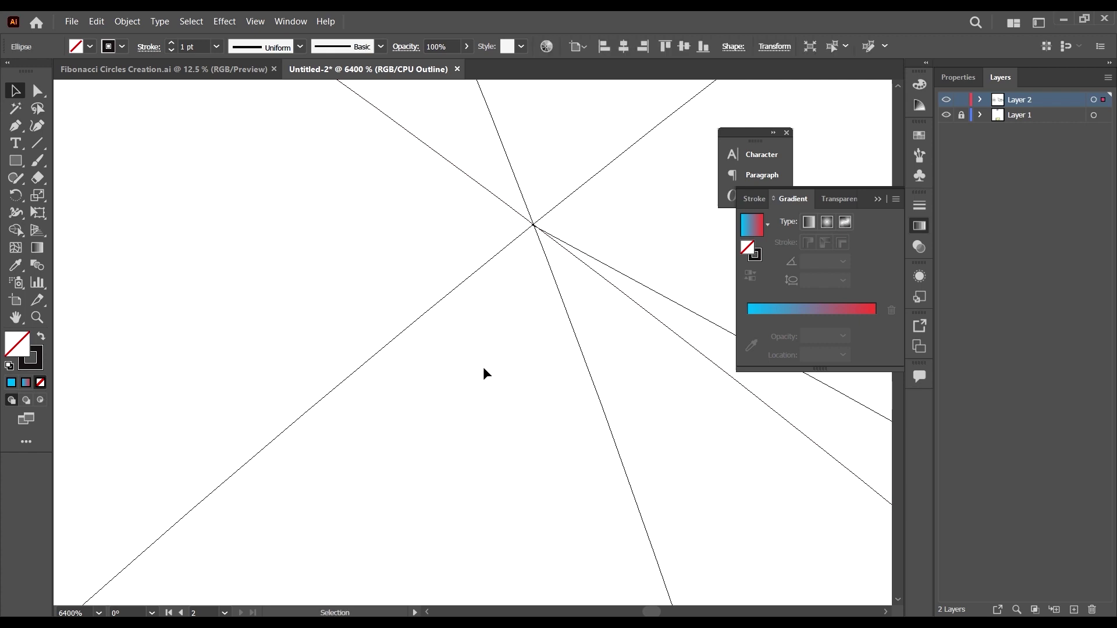
pyautogui.hotkey('ctrl', 'y')
pyautogui.hotkey('ctrl', 'alt', '0')
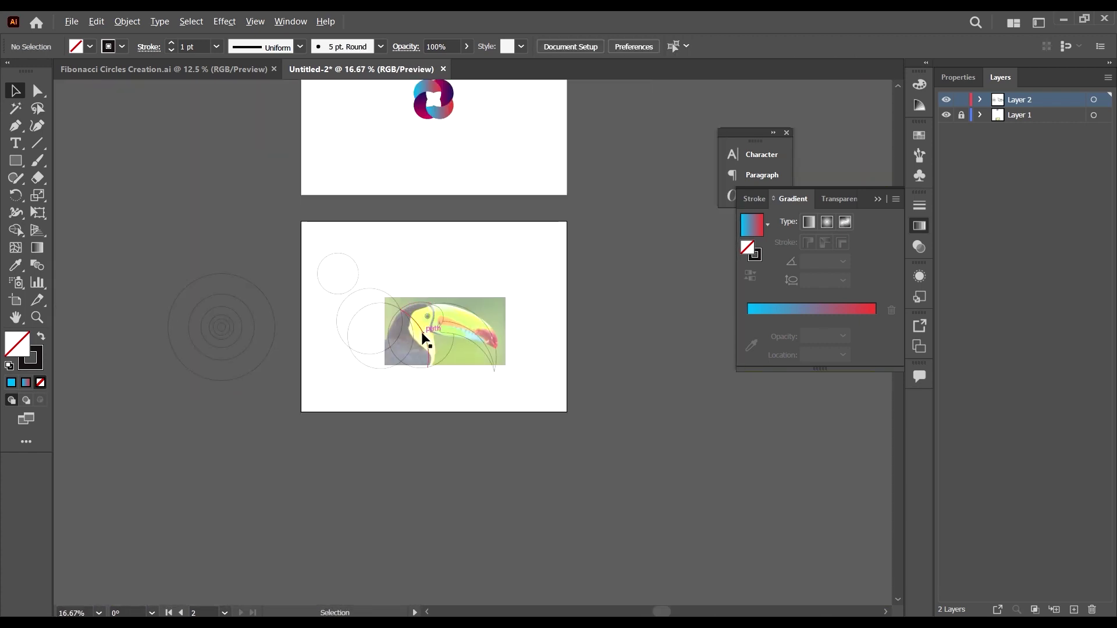
# - Delete the upper crescents, lower crescent and stray arc of the left circles with Shape Builder
pyautogui.hotkey('ctrl', '0')
pyautogui.moveTo(488, 491); pyautogui.dragTo(281, 184)
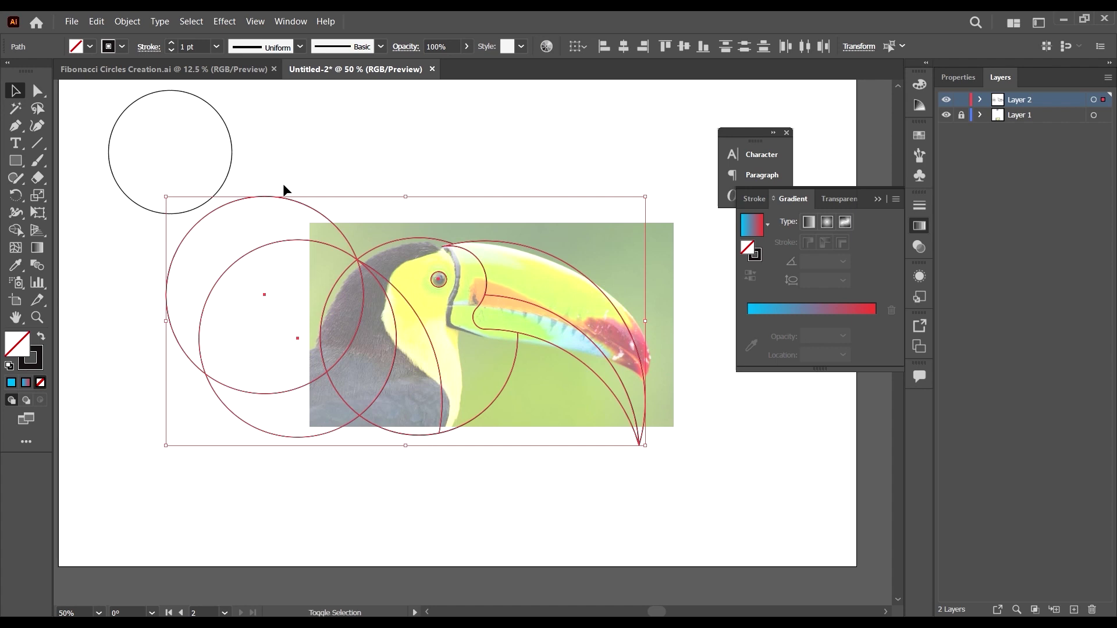
pyautogui.hotkey('shift', 'm')
pyautogui.scroll(1, 274, 406)
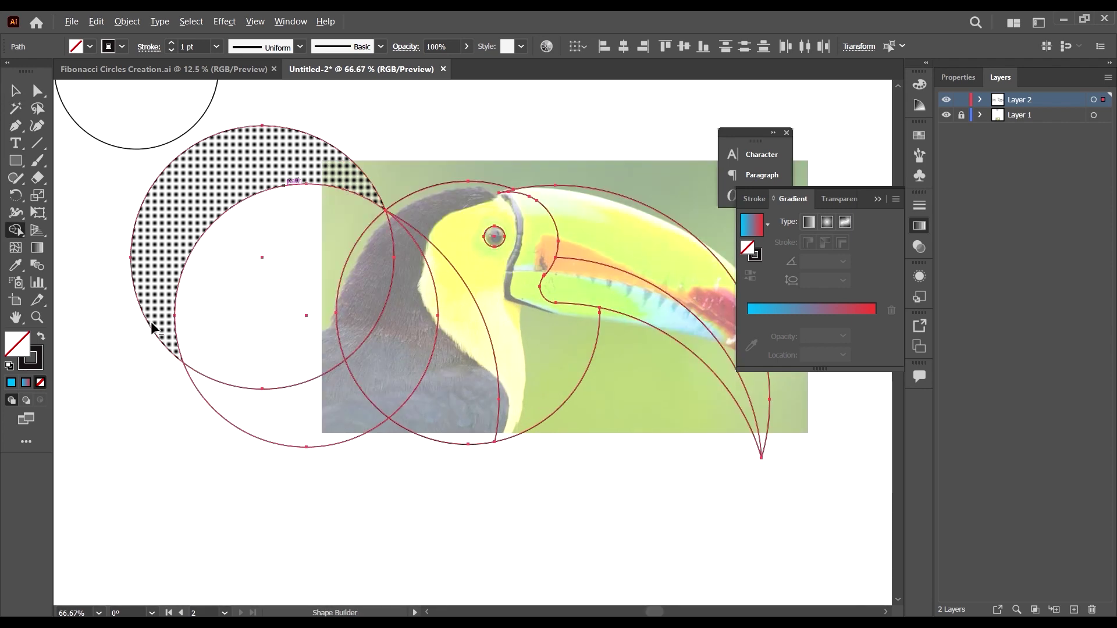
pyautogui.keyDown('alt'); pyautogui.click(149, 321); pyautogui.keyUp('alt')
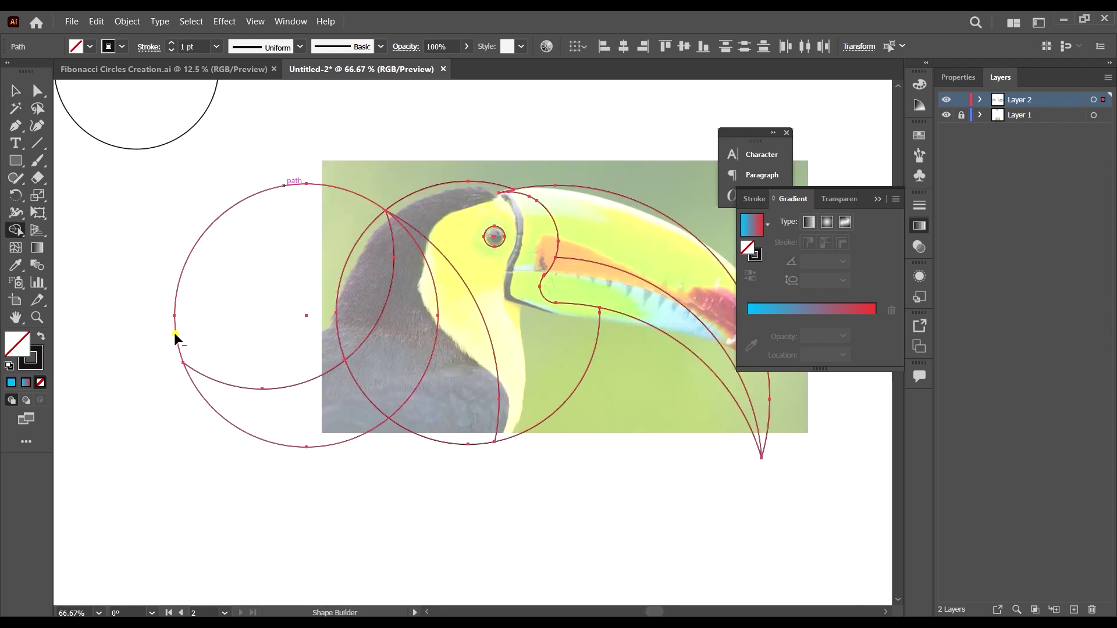
pyautogui.keyDown('alt'); pyautogui.click(174, 333); pyautogui.keyUp('alt')
pyautogui.keyDown('alt'); pyautogui.click(248, 389); pyautogui.keyUp('alt')
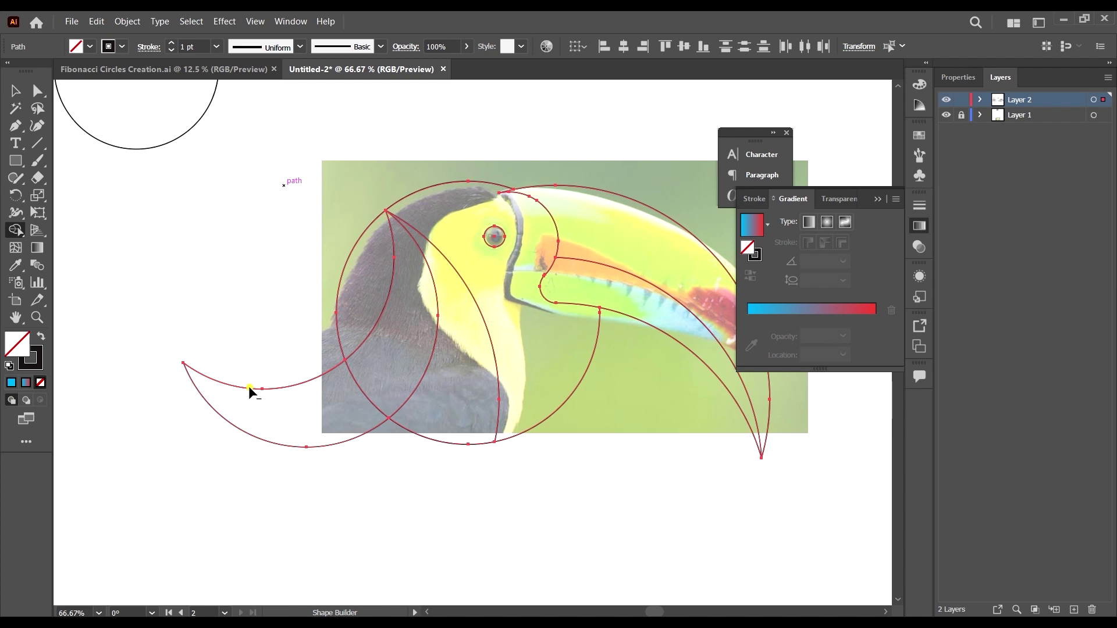
pyautogui.keyDown('alt'); pyautogui.click(364, 434); pyautogui.keyUp('alt')
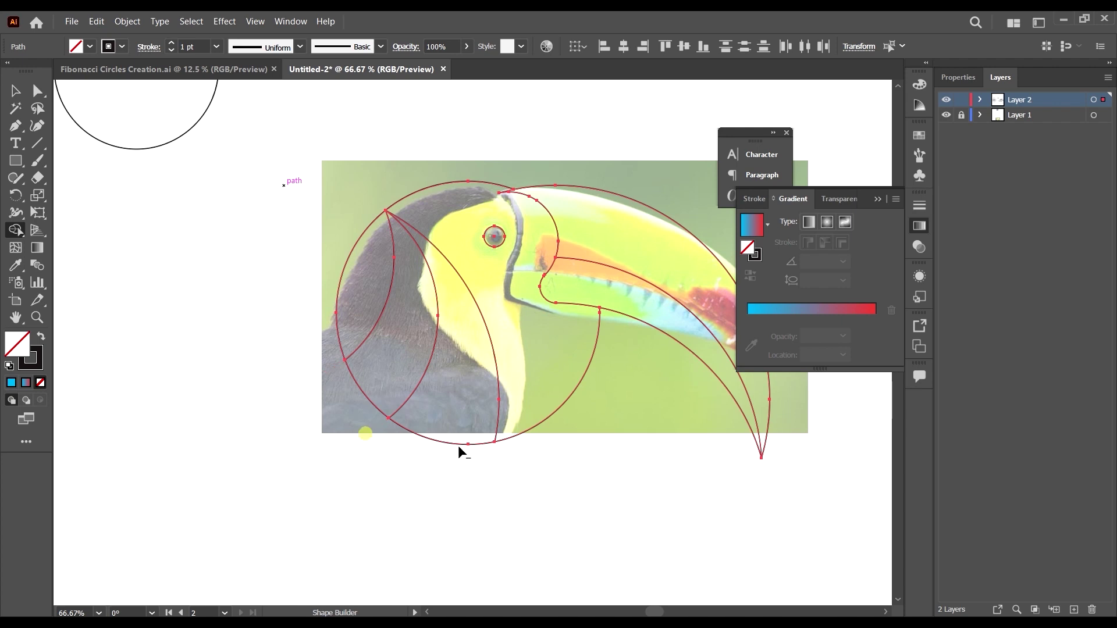
# - Check the small spare circle, then reselect all the toucan head paths
pyautogui.click(16, 92)
pyautogui.click(257, 465)
pyautogui.scroll(-3, 297, 439)
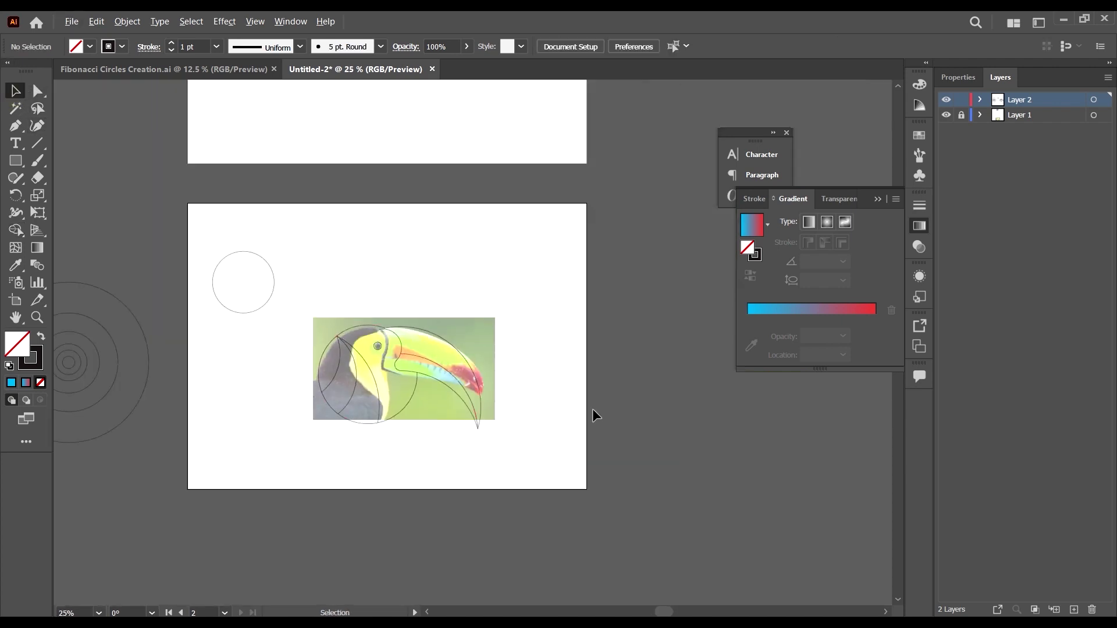
pyautogui.scroll(3, 380, 361)
pyautogui.scroll(-3, 452, 388)
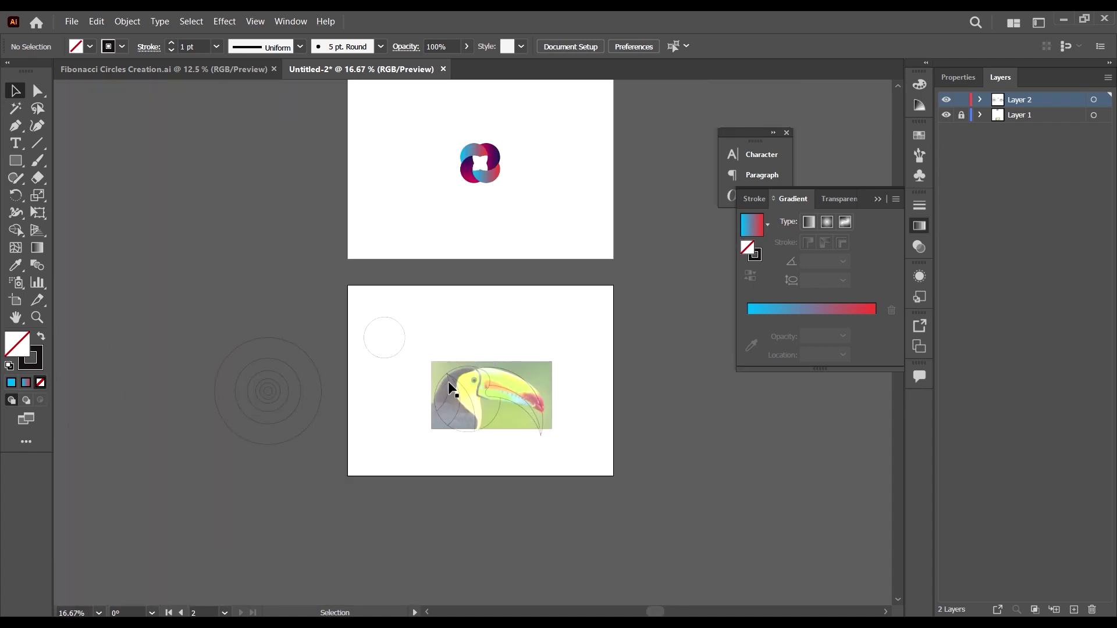
pyautogui.moveTo(381, 307); pyautogui.dragTo(382, 307)
pyautogui.click(440, 391)
pyautogui.scroll(2, 544, 424)
pyautogui.moveTo(630, 525); pyautogui.dragTo(268, 194)
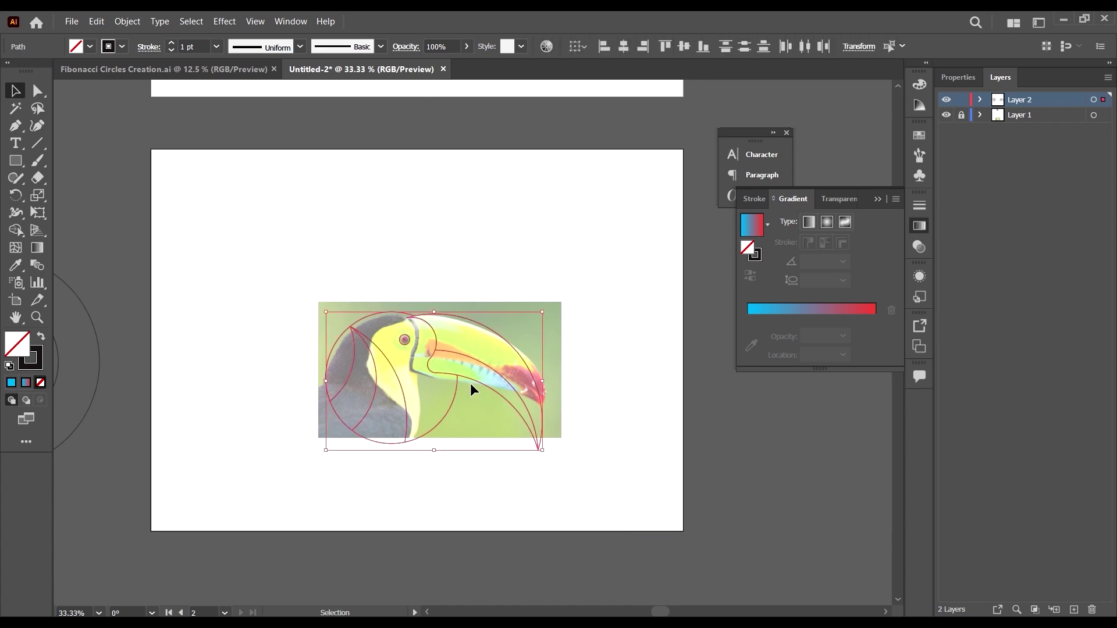
# - Fill the beak regions: cyan, magenta upper beak and green lower beak
pyautogui.click(16, 230)
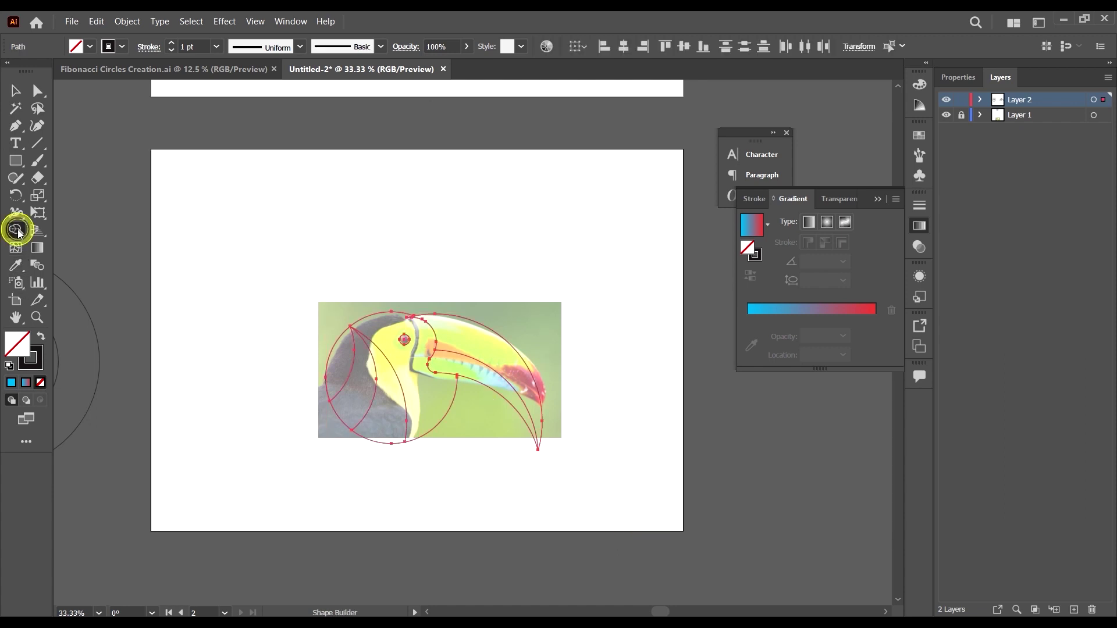
pyautogui.click(919, 135)
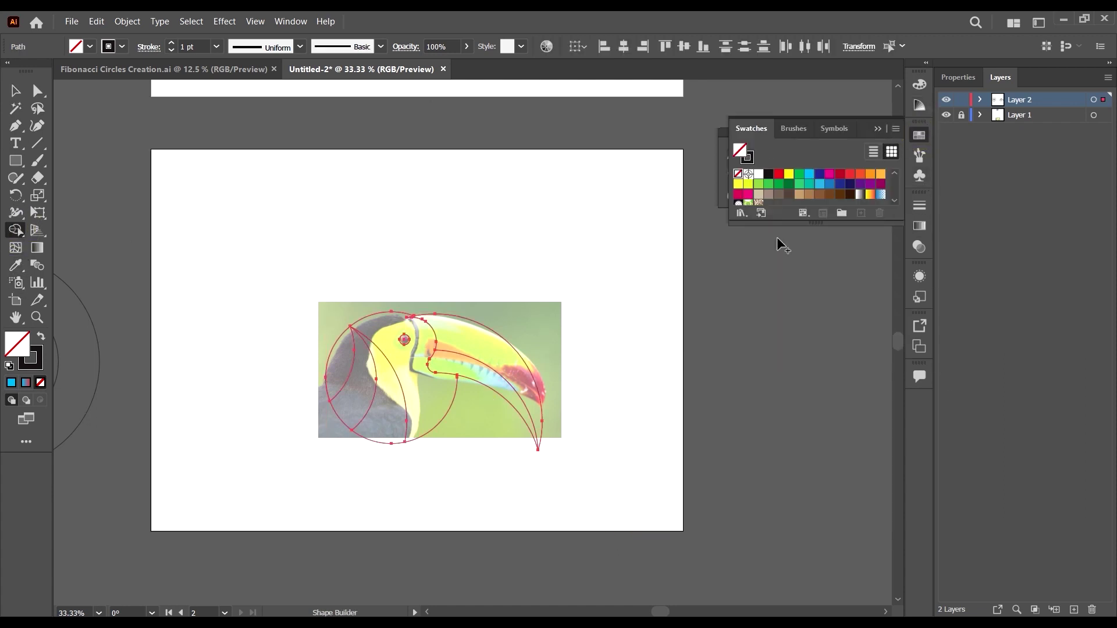
pyautogui.click(809, 174)
pyautogui.scroll(1, 490, 416)
pyautogui.click(483, 302)
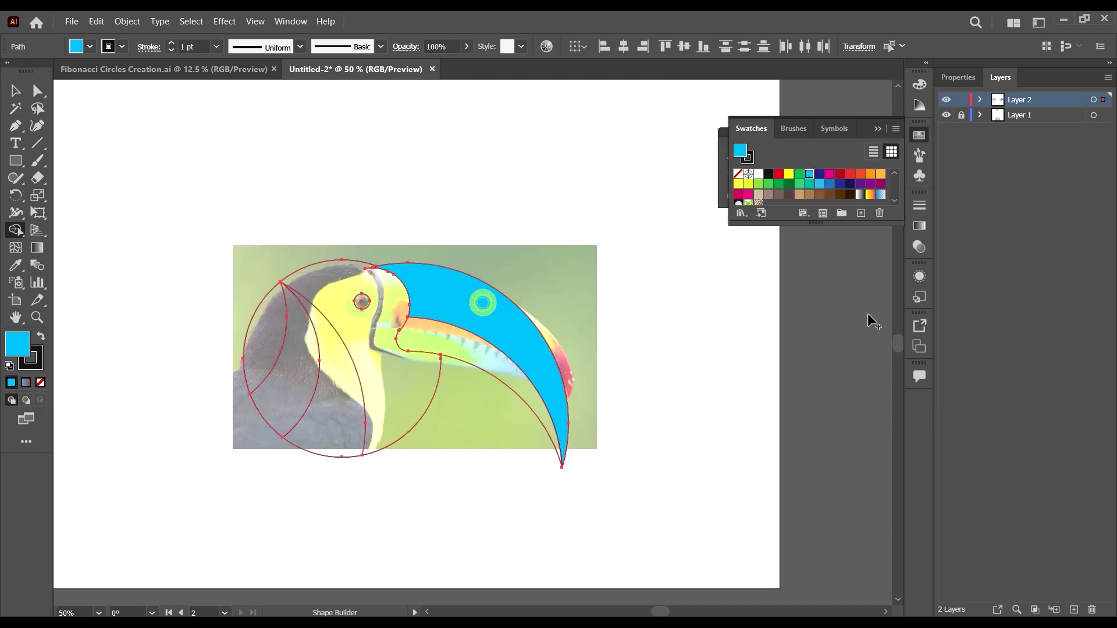
pyautogui.click(829, 174)
pyautogui.click(504, 348)
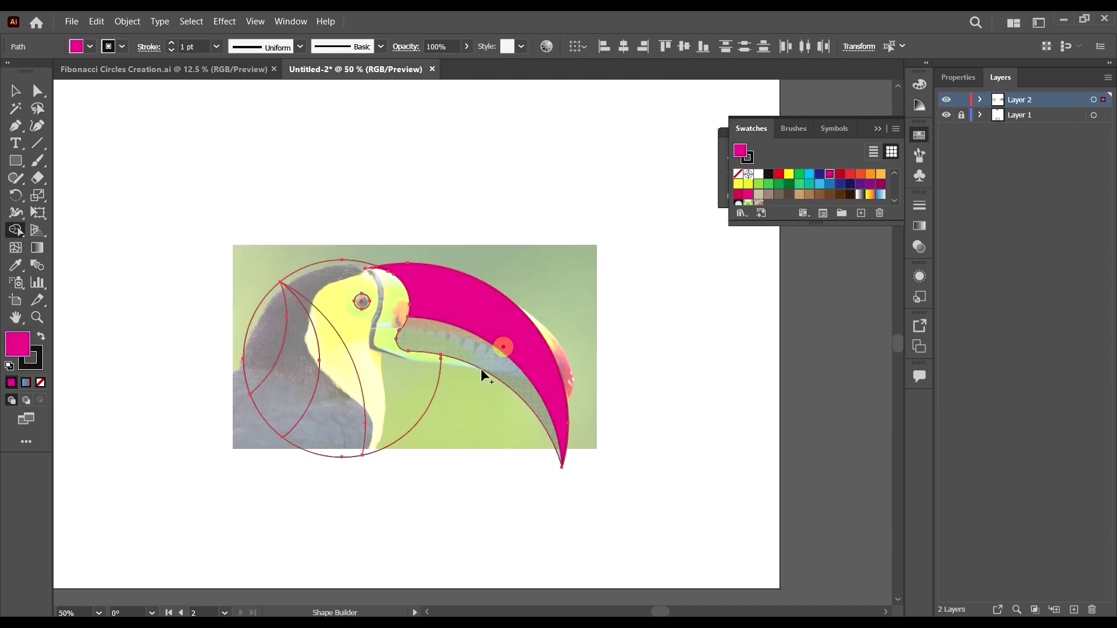
pyautogui.click(800, 174)
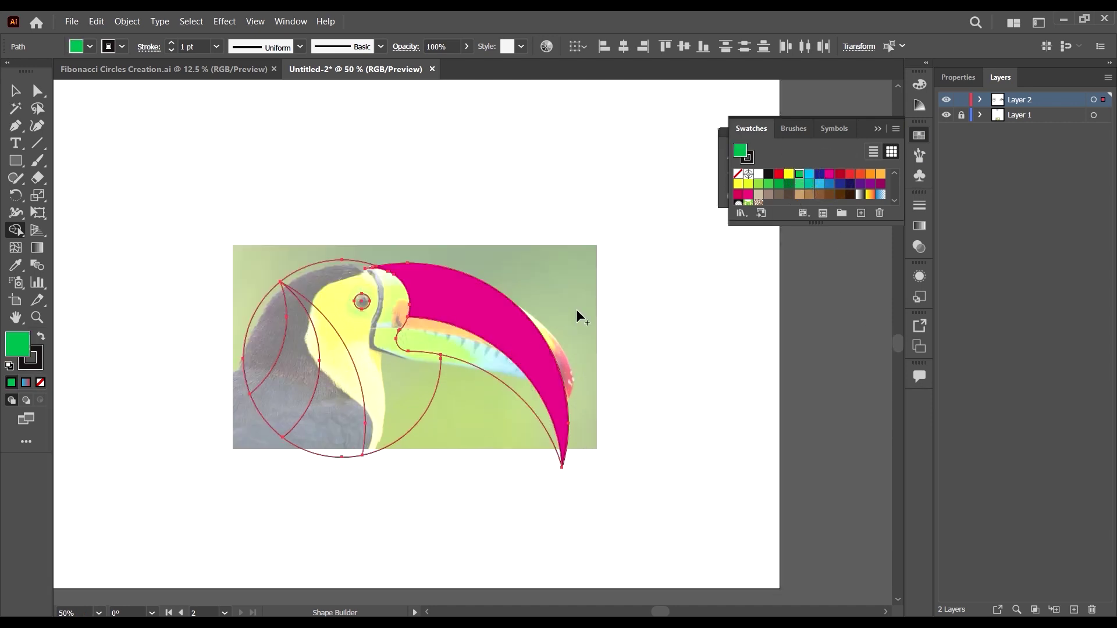
pyautogui.click(469, 357)
pyautogui.scroll(1, 294, 358)
pyautogui.scroll(-1, 594, 238)
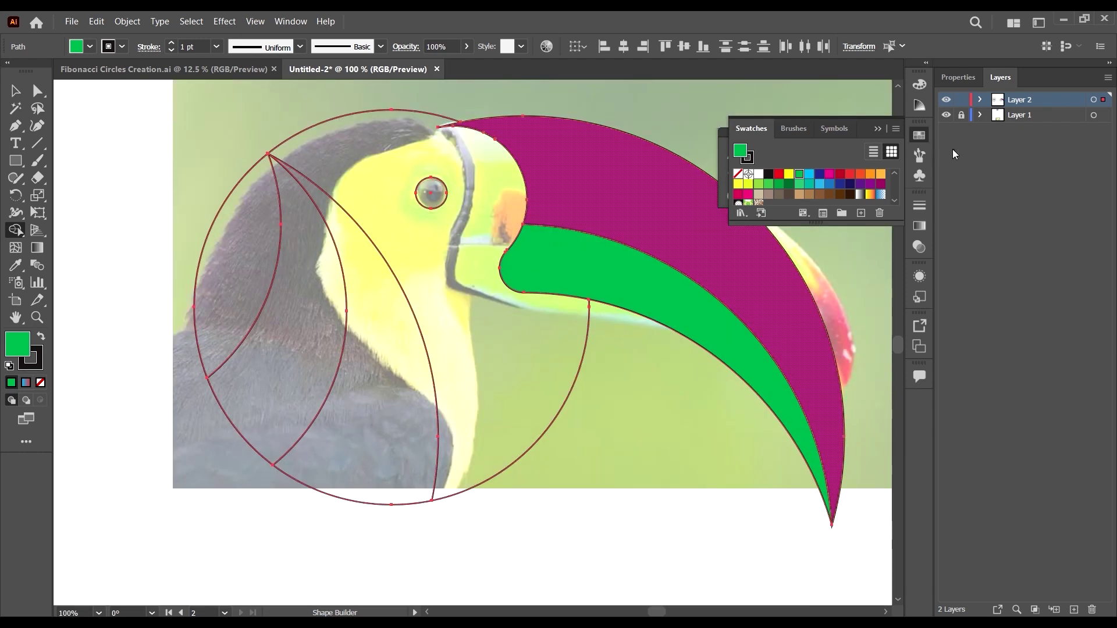
# - Fill the face yellow, the eye green, the left bands purple and blue, and the remaining left region yellow
pyautogui.click(789, 173)
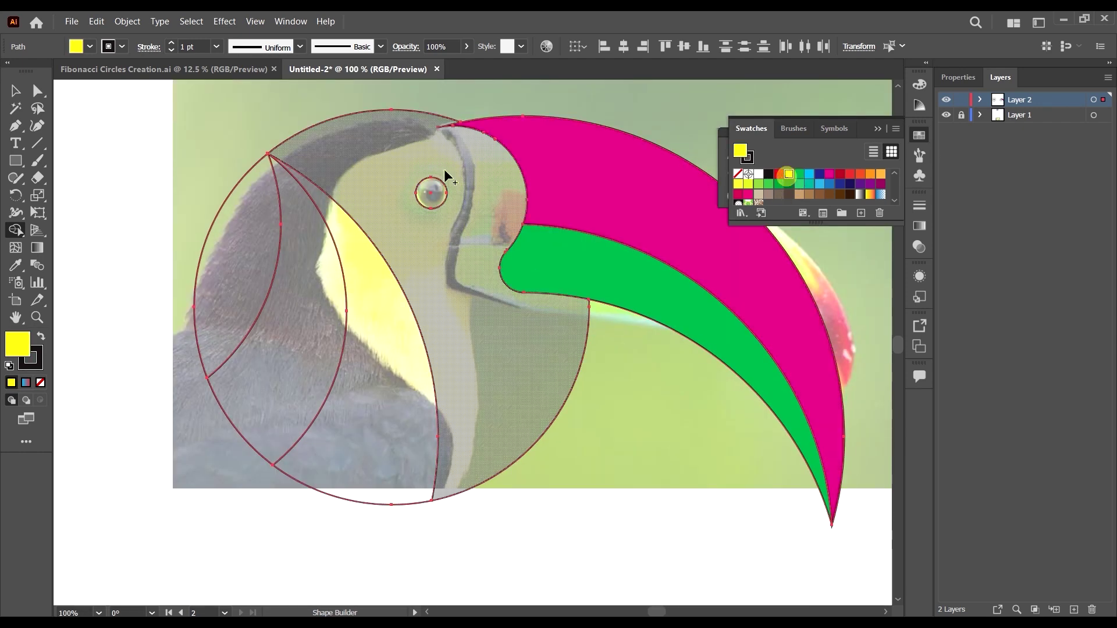
pyautogui.click(374, 142)
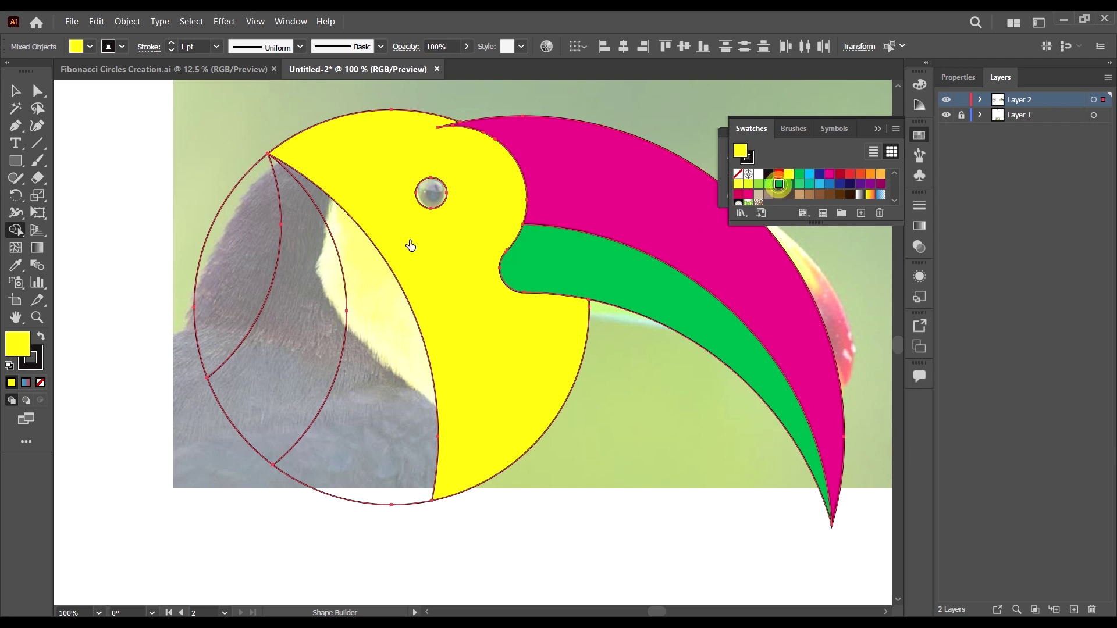
pyautogui.click(434, 195)
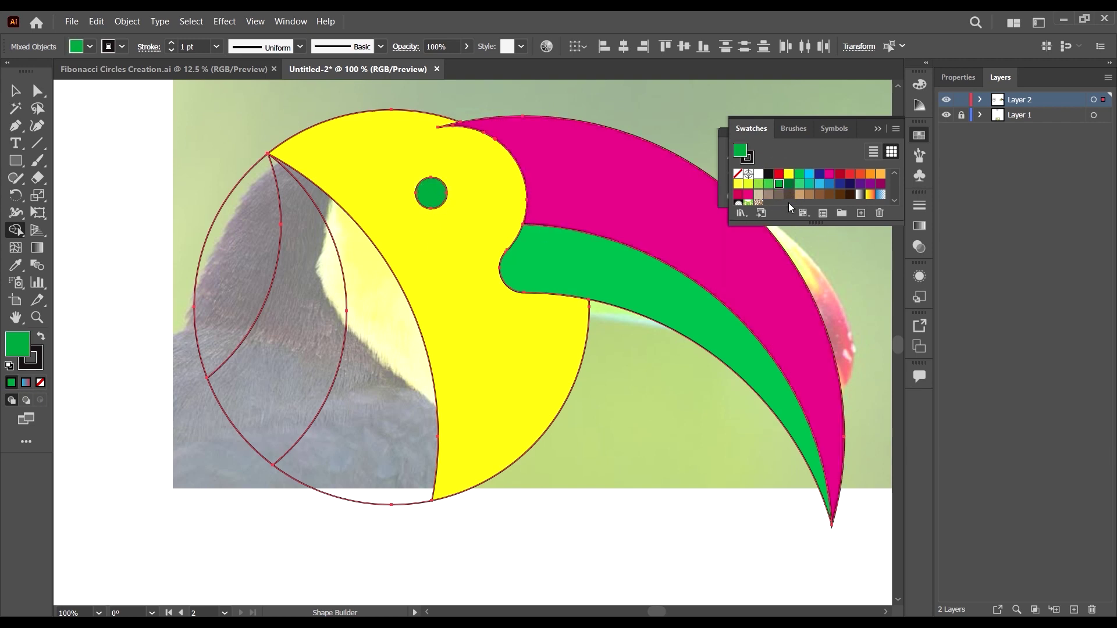
pyautogui.click(871, 185)
pyautogui.click(370, 264)
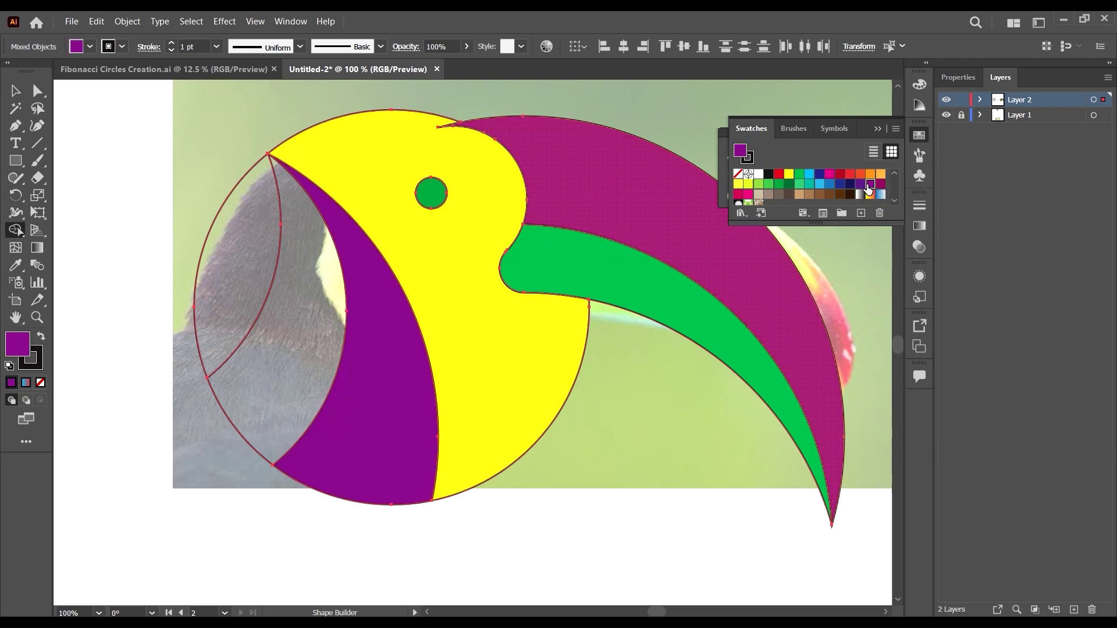
pyautogui.click(829, 184)
pyautogui.click(332, 275)
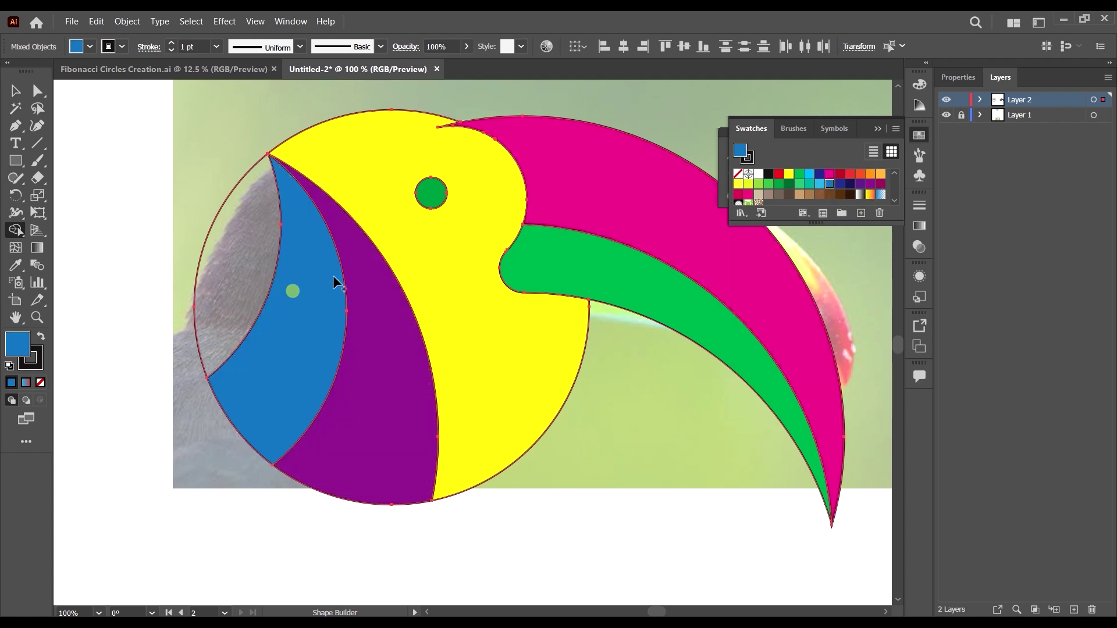
pyautogui.click(789, 174)
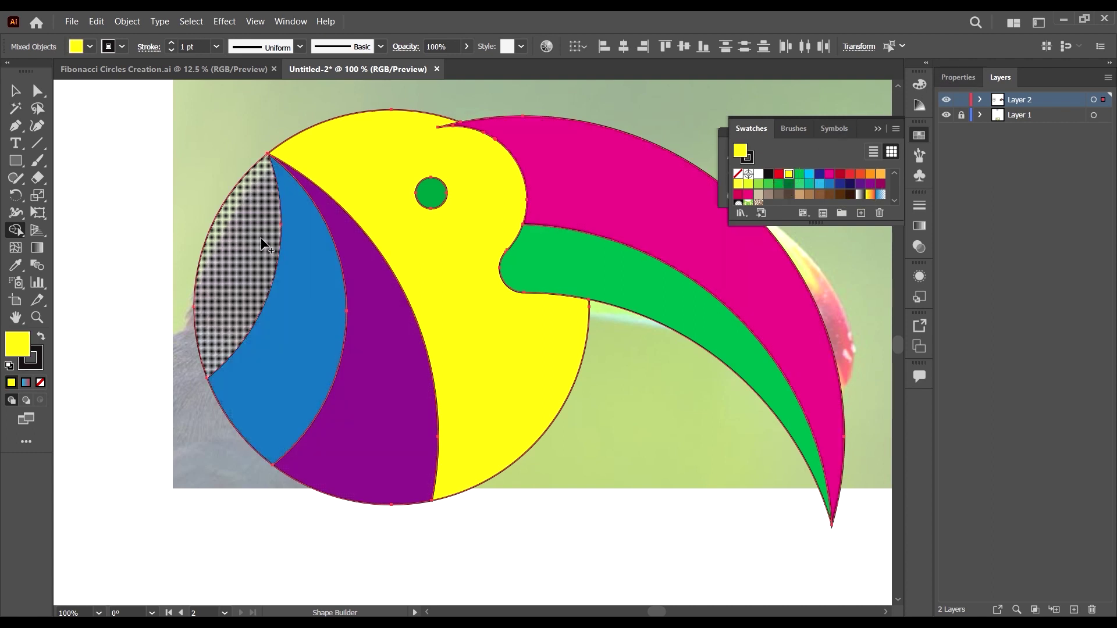
pyautogui.click(259, 244)
pyautogui.hotkey('ctrl', '-')
pyautogui.hotkey('ctrl', '-')
pyautogui.hotkey('ctrl', '-')
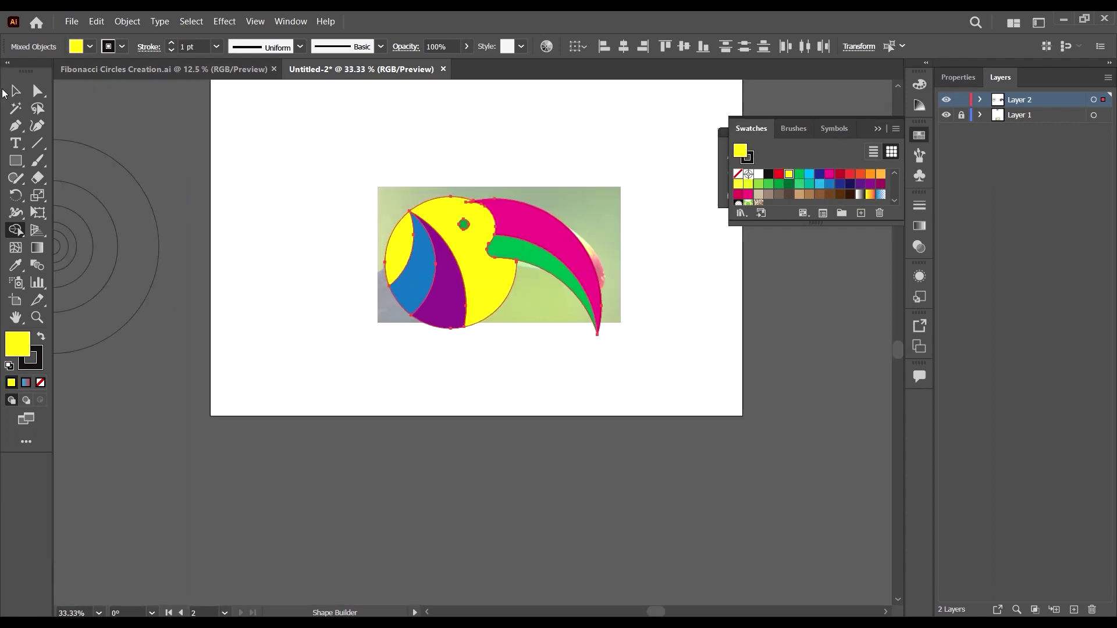
# - Select all the coloured toucan pieces and set their stroke to None
pyautogui.click(13, 91)
pyautogui.click(703, 382)
pyautogui.scroll(-3, 522, 315)
pyautogui.scroll(3, 511, 303)
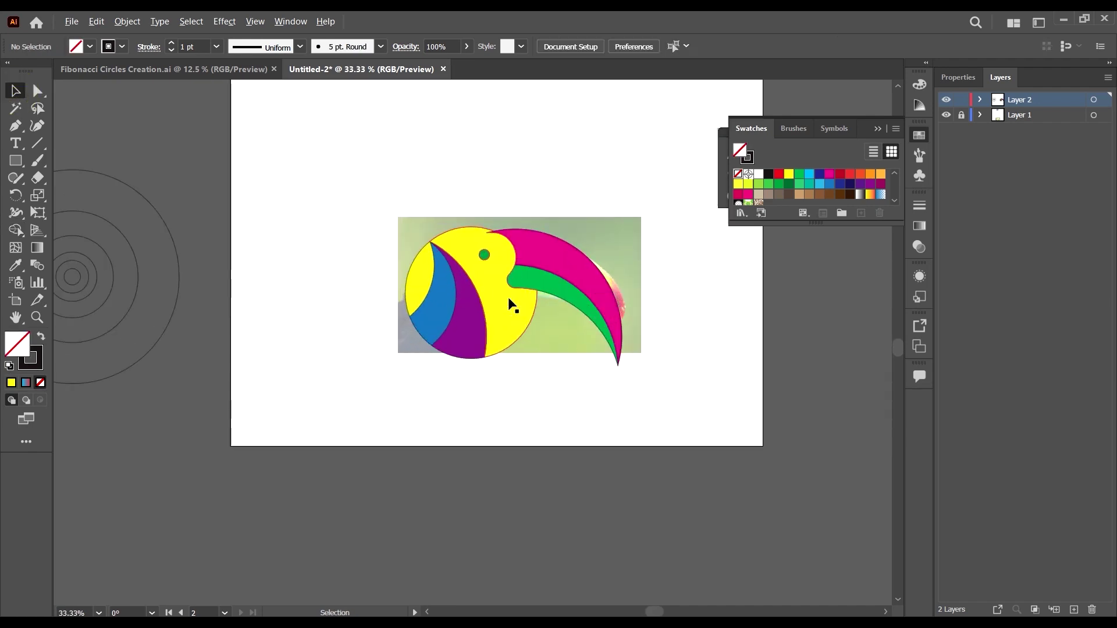
pyautogui.scroll(3, 494, 256)
pyautogui.scroll(-4, 491, 256)
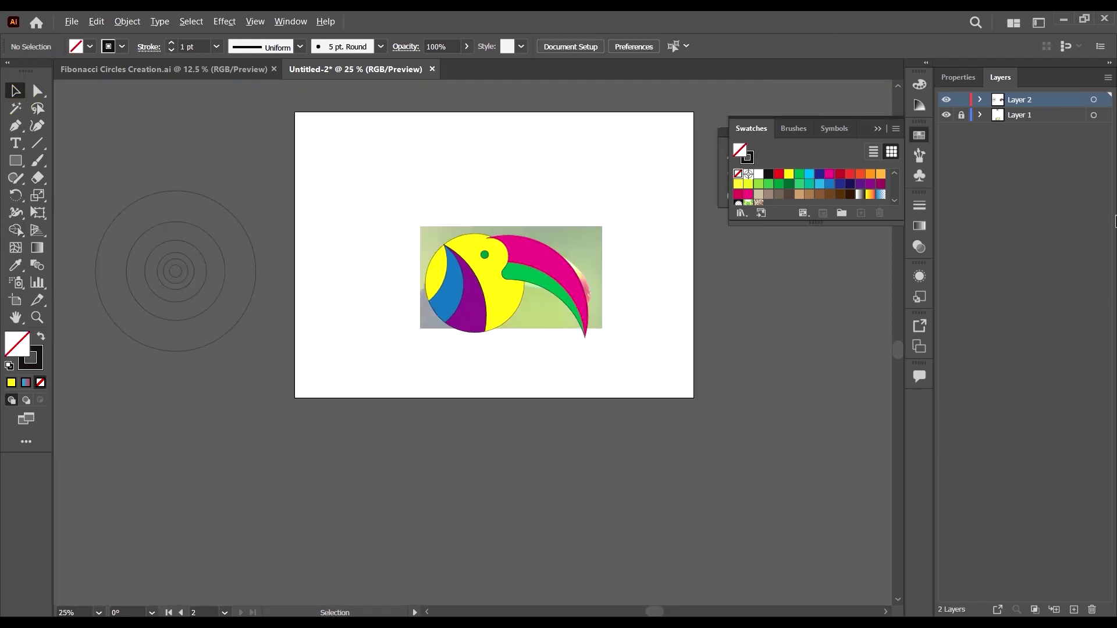
pyautogui.moveTo(672, 401); pyautogui.dragTo(409, 137)
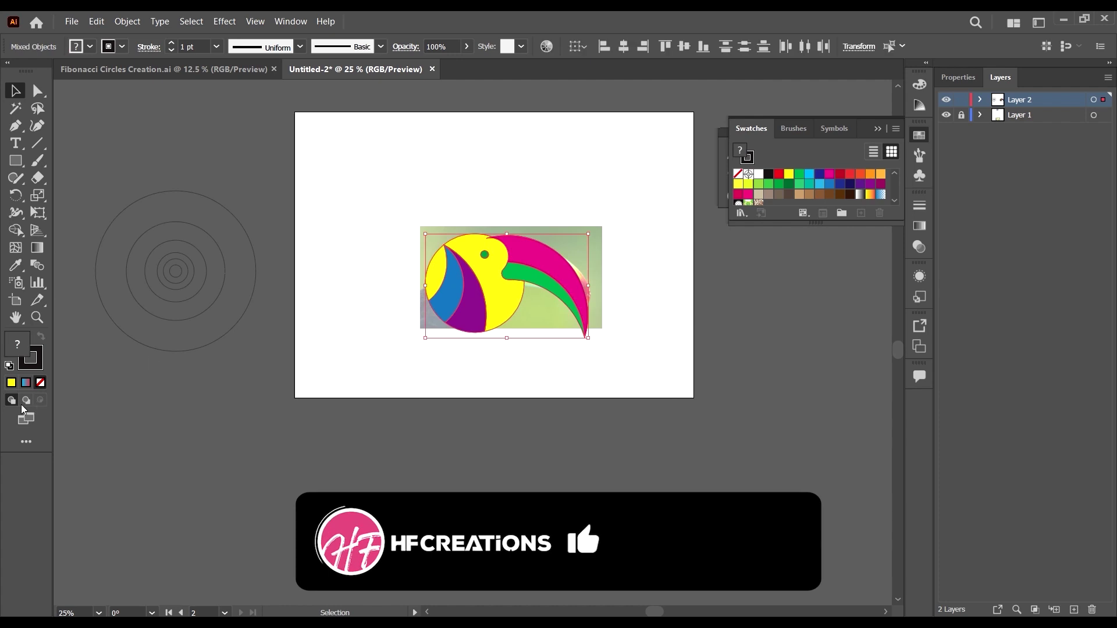
pyautogui.click(32, 360)
pyautogui.click(40, 382)
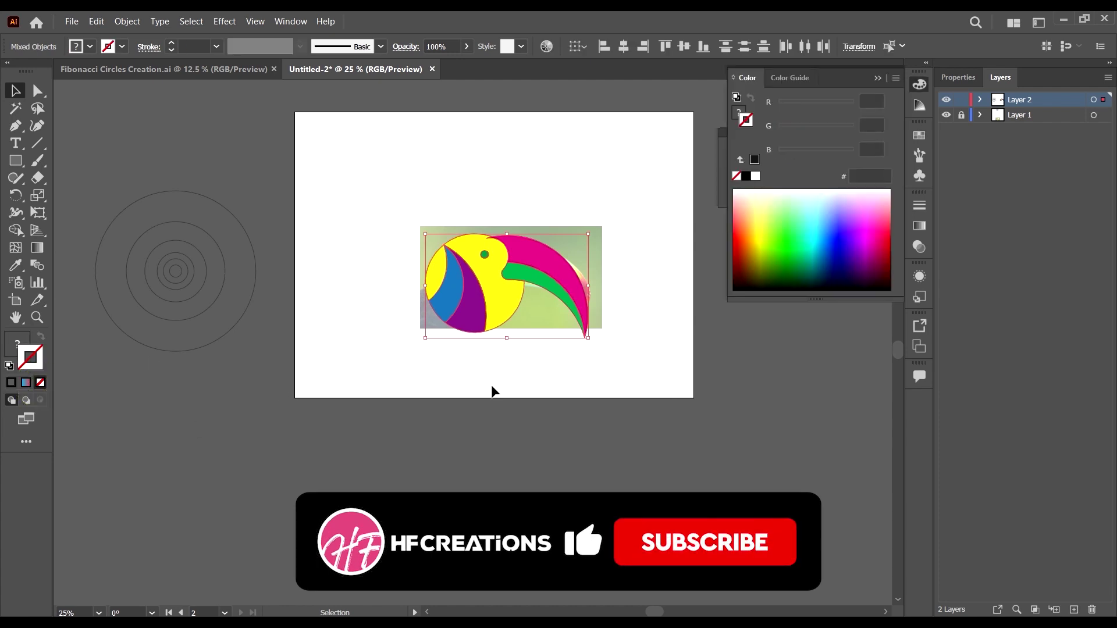
pyautogui.click(878, 77)
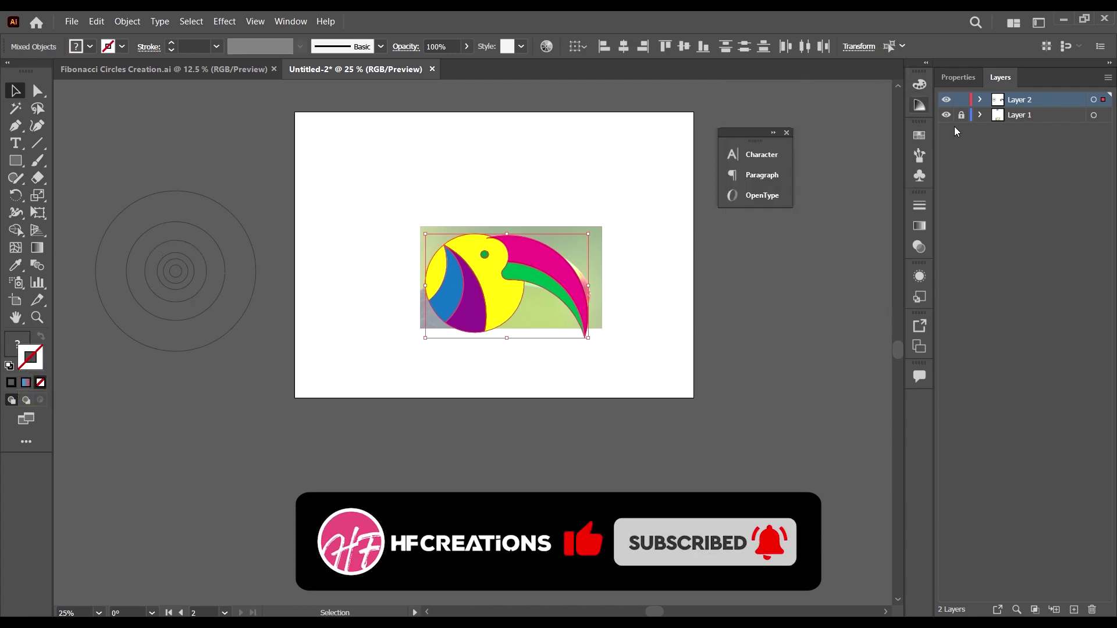
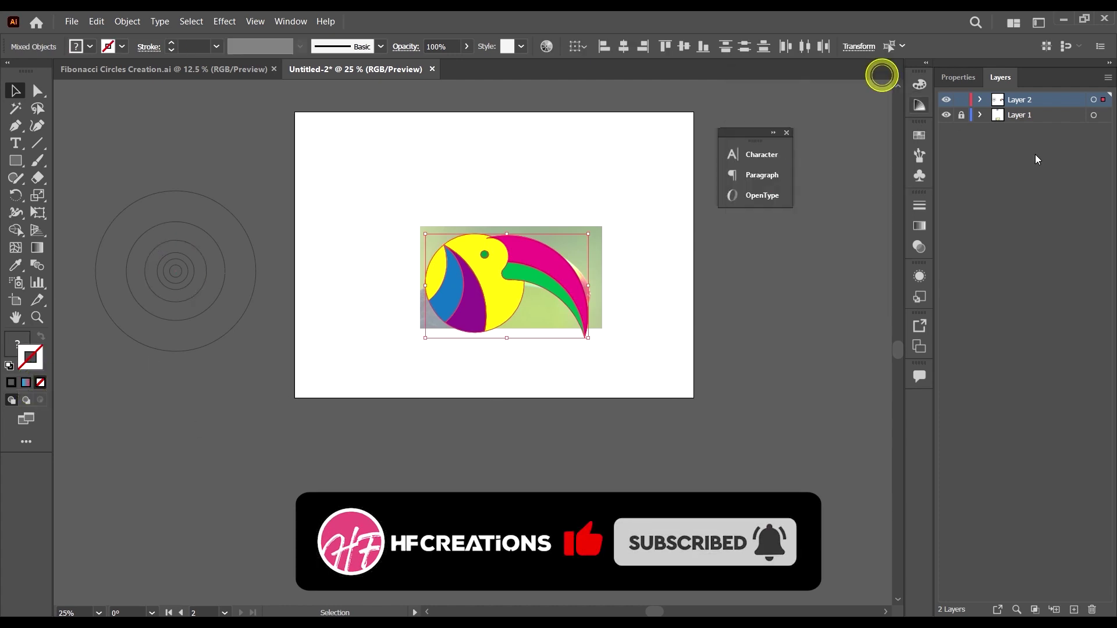
# - Unlock Layer 1 and delete the faded parrot photo
pyautogui.click(962, 115)
pyautogui.click(599, 242)
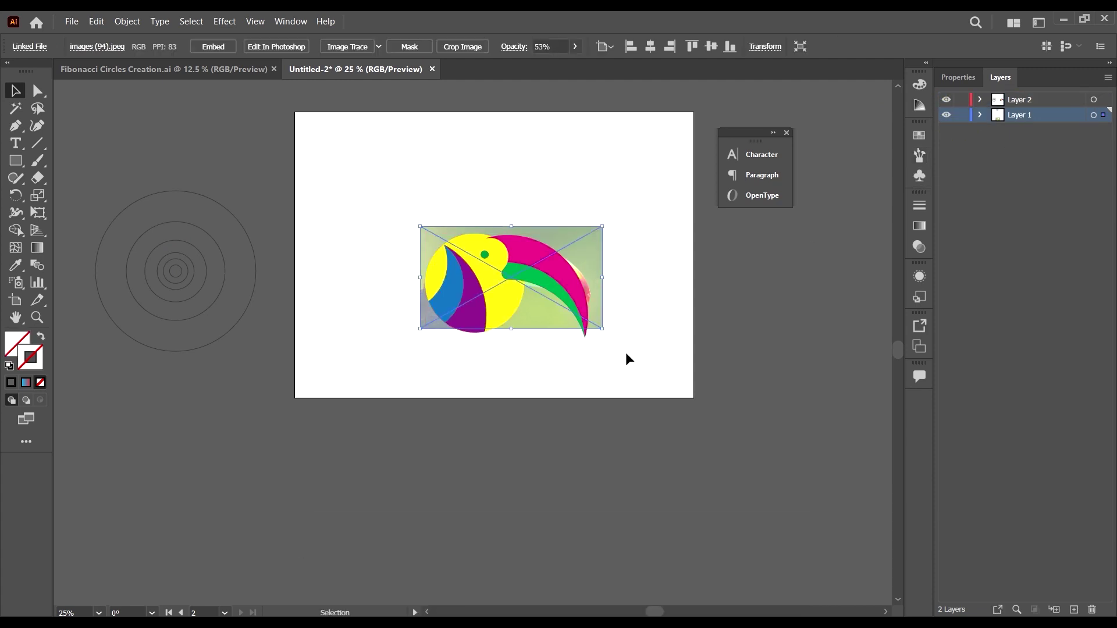
pyautogui.press('Delete')
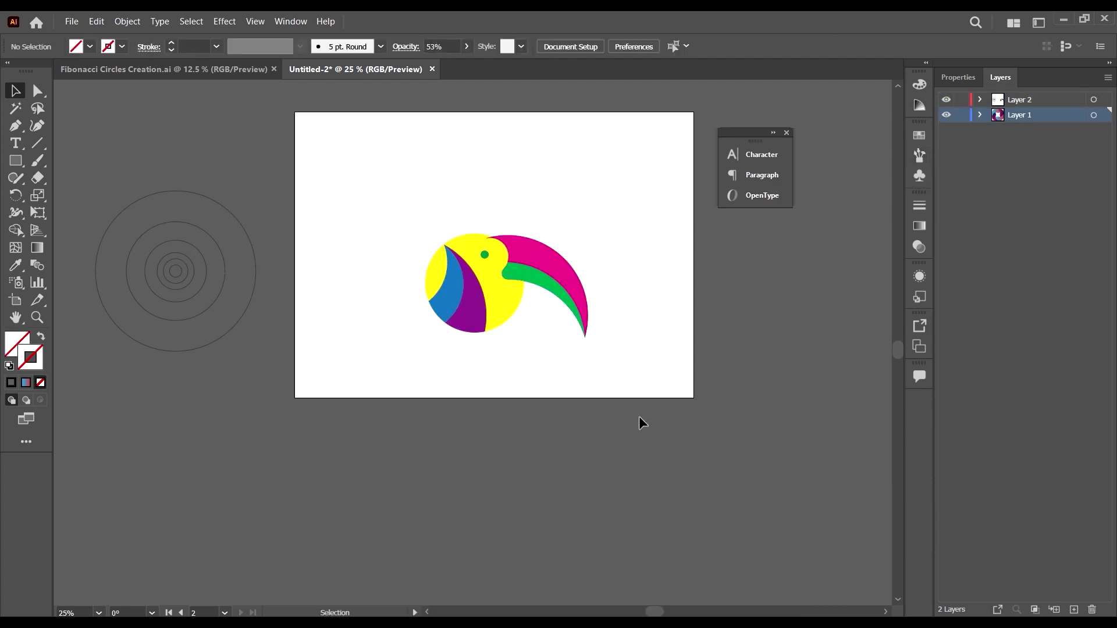
# - Move the toucan artwork up and shrink it from its corner
pyautogui.scroll(1, 639, 418)
pyautogui.hotkey('ctrl', 'a')
pyautogui.moveTo(553, 305); pyautogui.dragTo(561, 274)
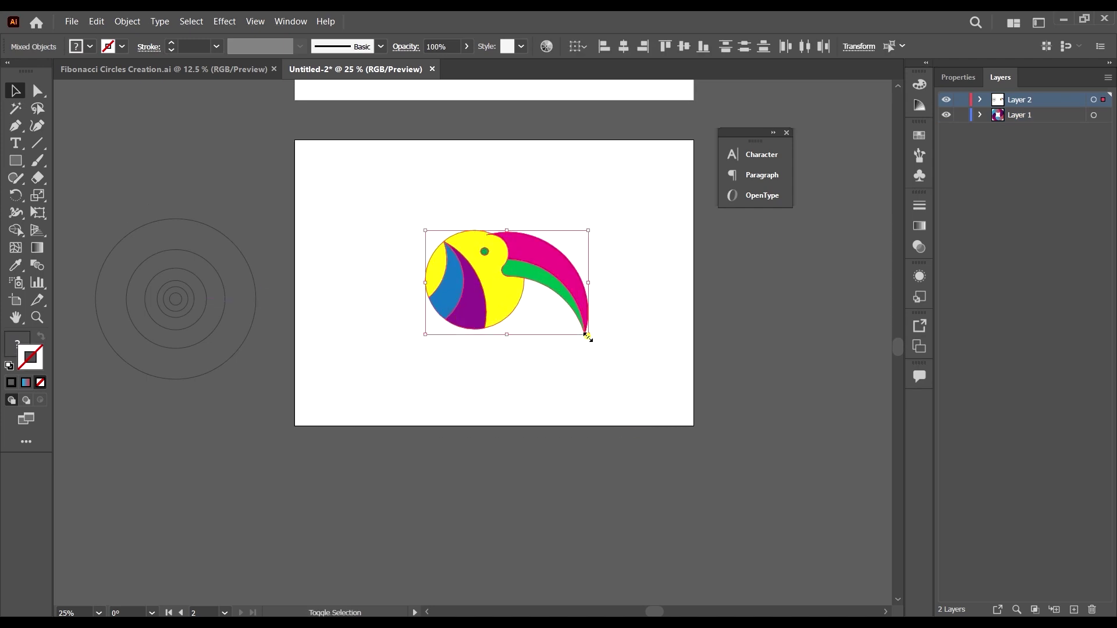
pyautogui.moveTo(588, 336); pyautogui.dragTo(551, 311)
pyautogui.hotkey('ctrl', '=')
pyautogui.click(647, 320)
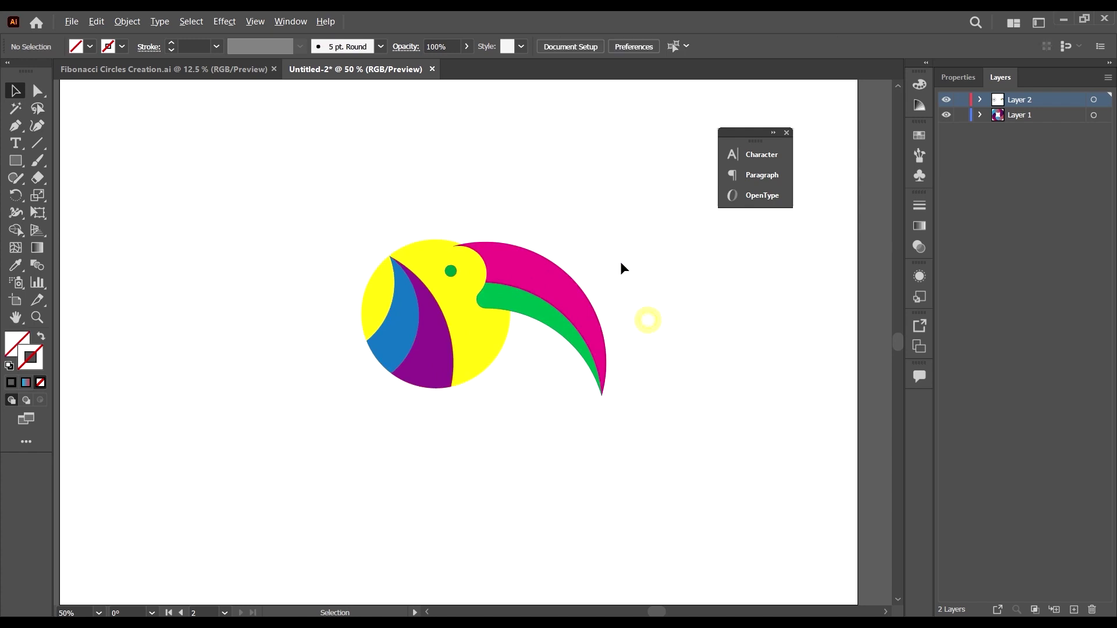
# - Drag the gradient circles logo from the other artboard beside the toucan
pyautogui.scroll(-2, 628, 274)
pyautogui.scroll(1, 615, 273)
pyautogui.scroll(2, 610, 278)
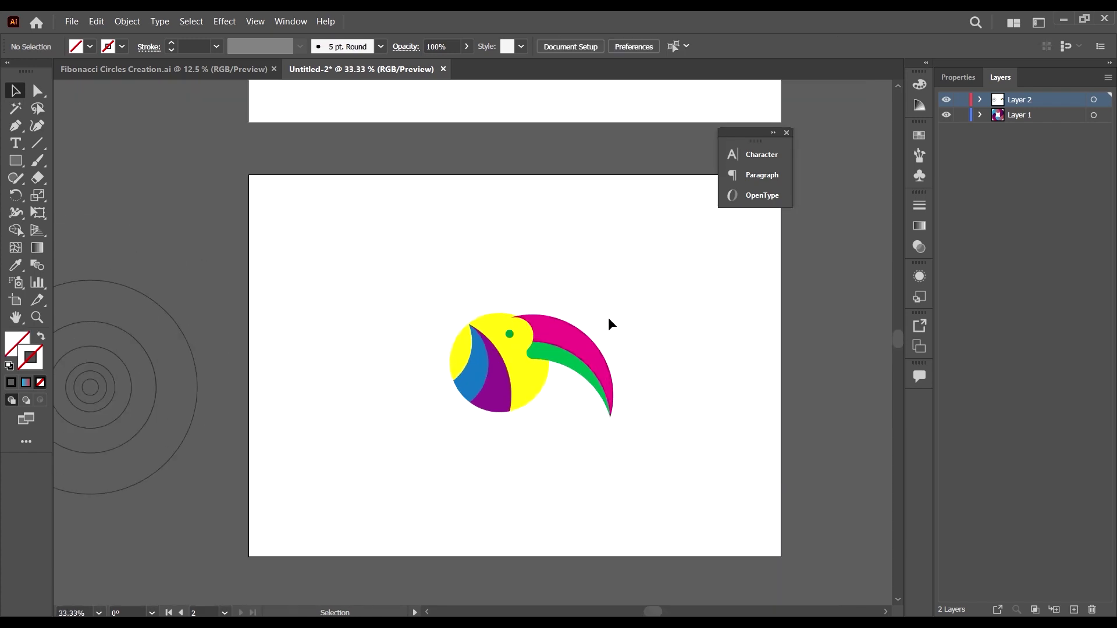
pyautogui.scroll(2, 603, 331)
pyautogui.scroll(-1, 585, 303)
pyautogui.scroll(-2, 575, 250)
pyautogui.scroll(1, 578, 203)
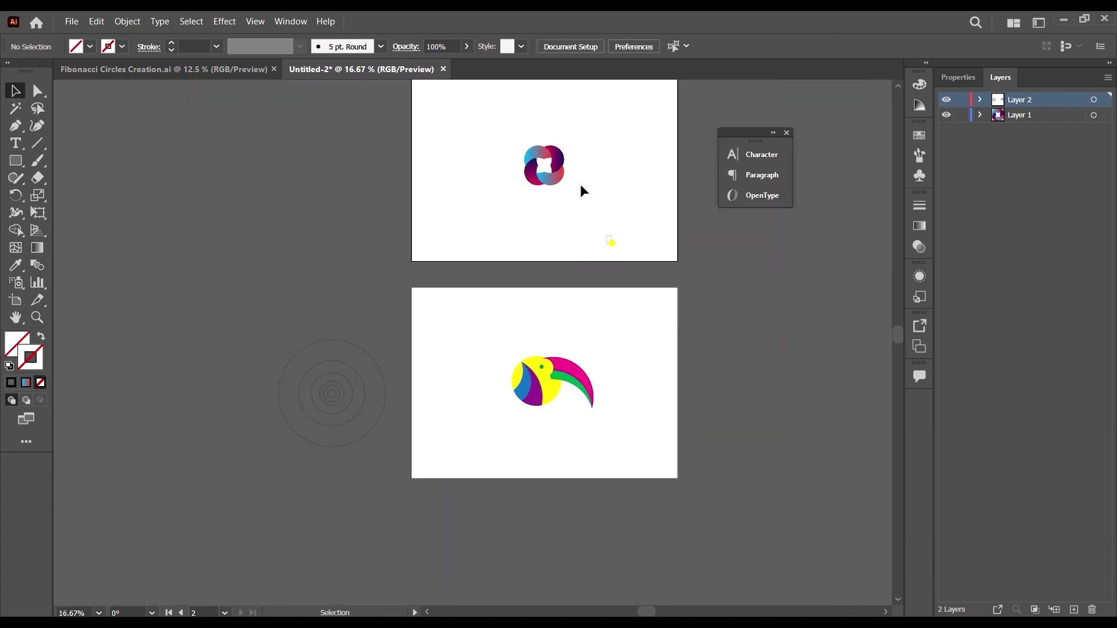
pyautogui.moveTo(608, 238); pyautogui.dragTo(628, 396)
# - Give the pink upper beak the logo's purple gradient using the Eyedropper
pyautogui.scroll(3, 628, 396)
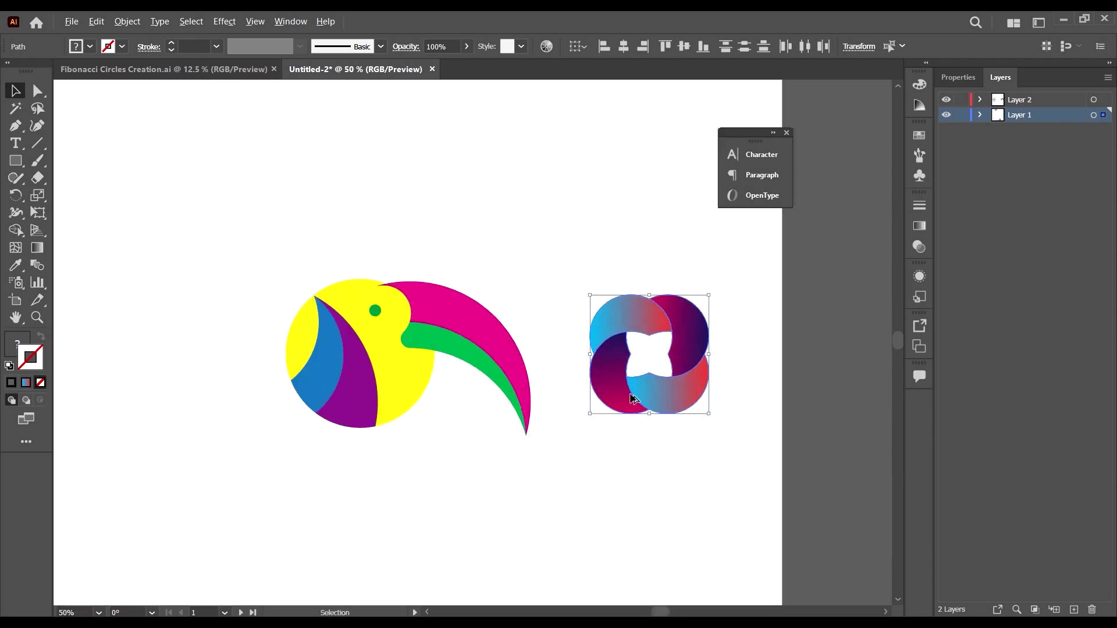
pyautogui.click(691, 469)
pyautogui.click(459, 303)
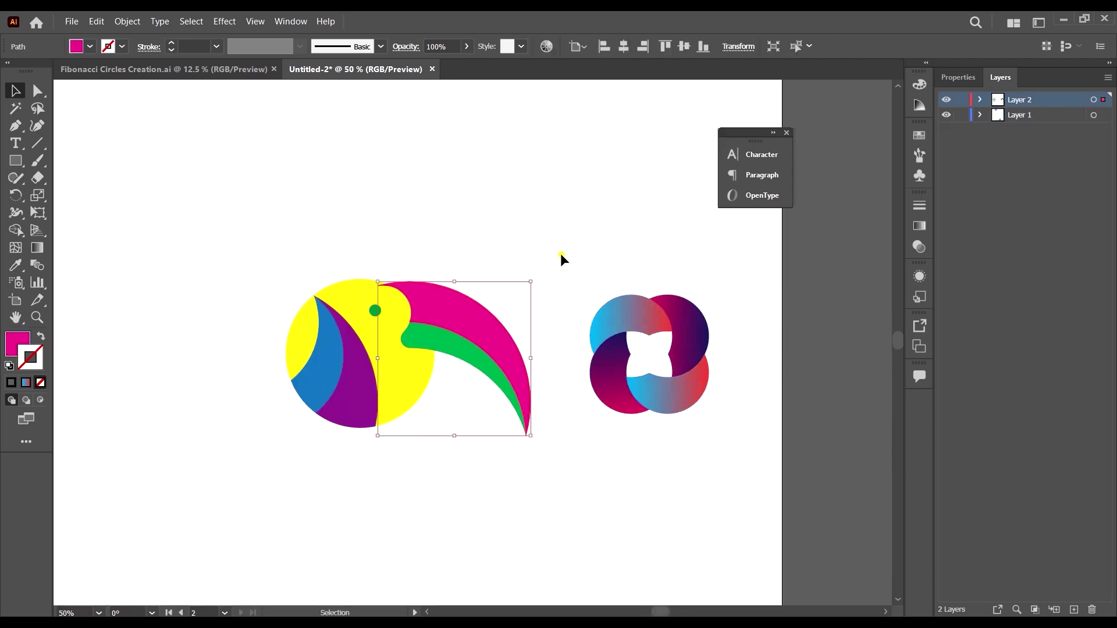
pyautogui.click(560, 254)
pyautogui.click(400, 330)
pyautogui.click(472, 313)
pyautogui.moveTo(472, 313); pyautogui.dragTo(475, 315)
pyautogui.hotkey('ctrl', 'z')
pyautogui.press('i')
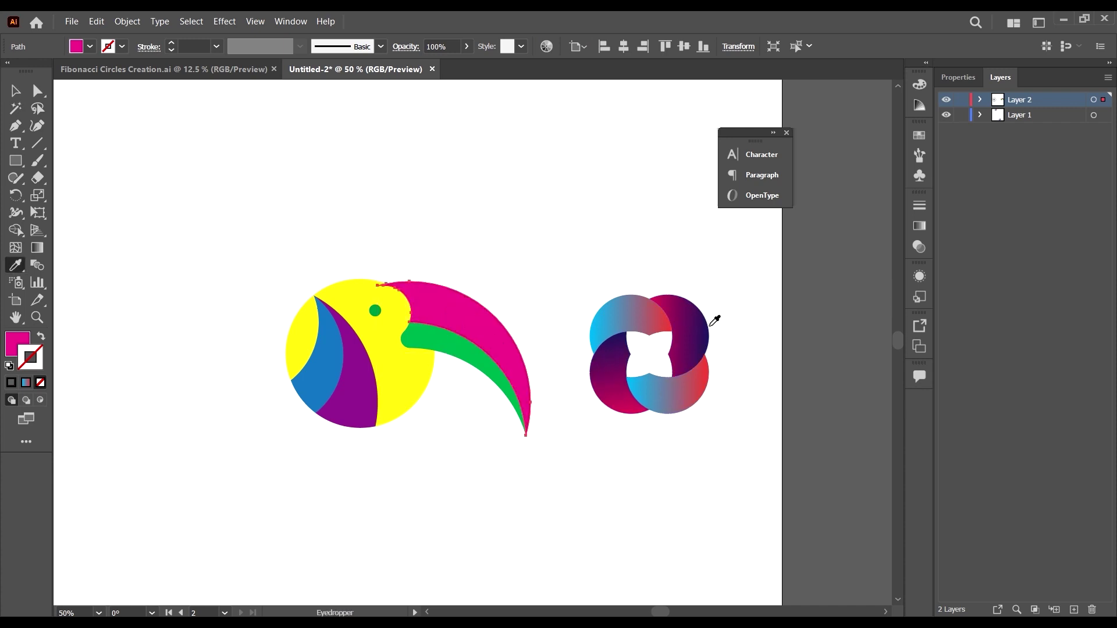
pyautogui.click(701, 317)
pyautogui.press('v')
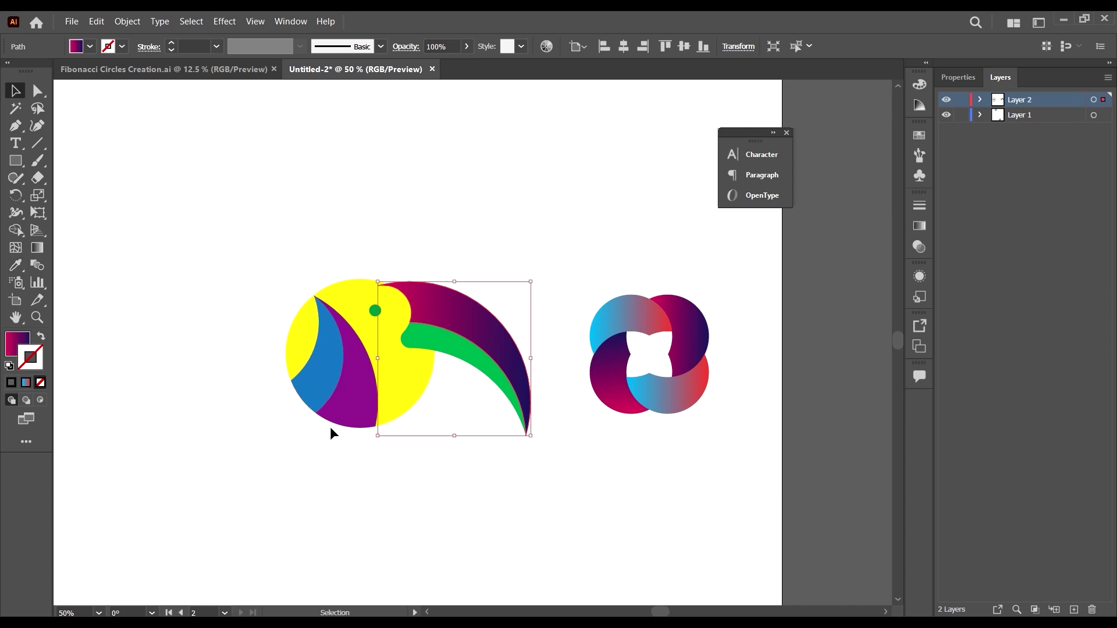
# - Apply the logo's purple gradient to the purple inner wing shape
pyautogui.click(353, 394)
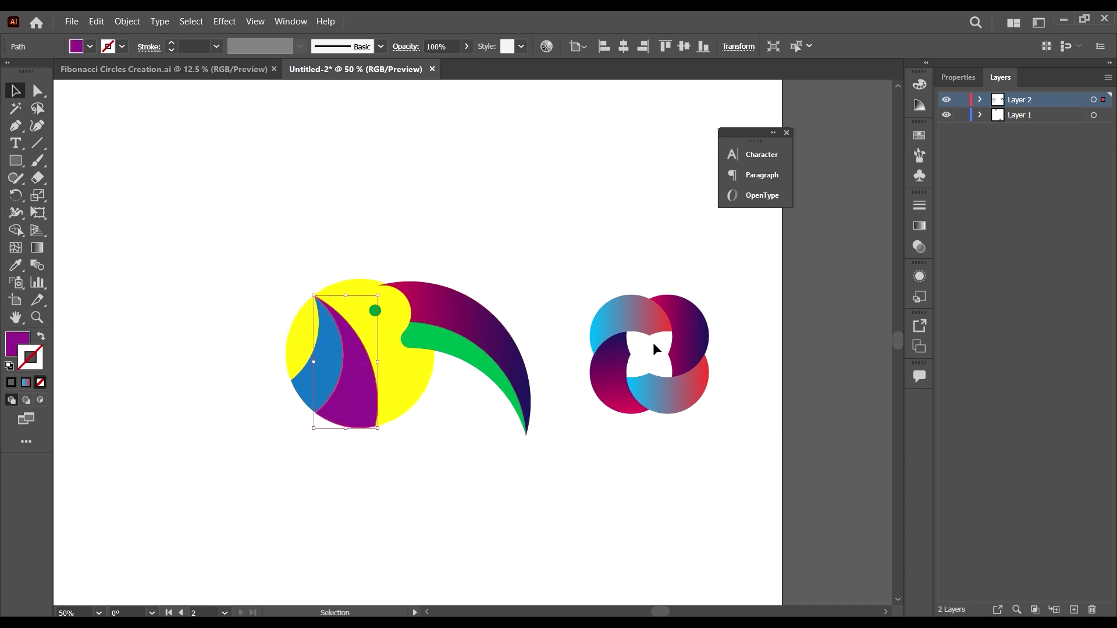
pyautogui.press('i')
pyautogui.click(696, 314)
pyautogui.press('v')
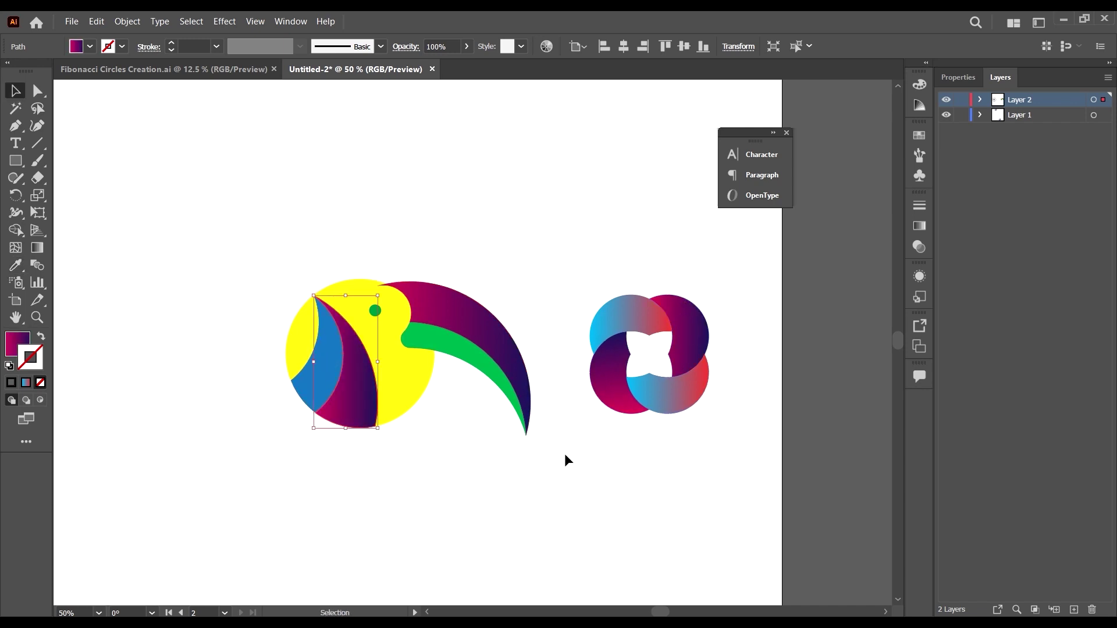
pyautogui.press('b')
pyautogui.press('v')
# - Give the green lower beak the logo's blue-to-red gradient
pyautogui.click(420, 375)
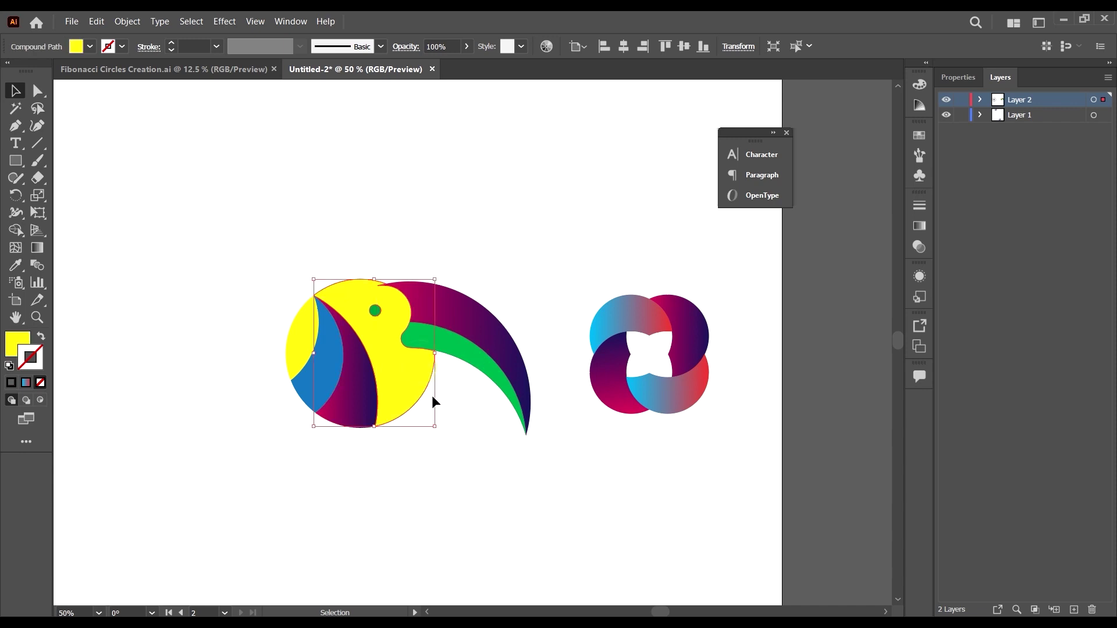
pyautogui.scroll(1, 428, 378)
pyautogui.click(489, 339)
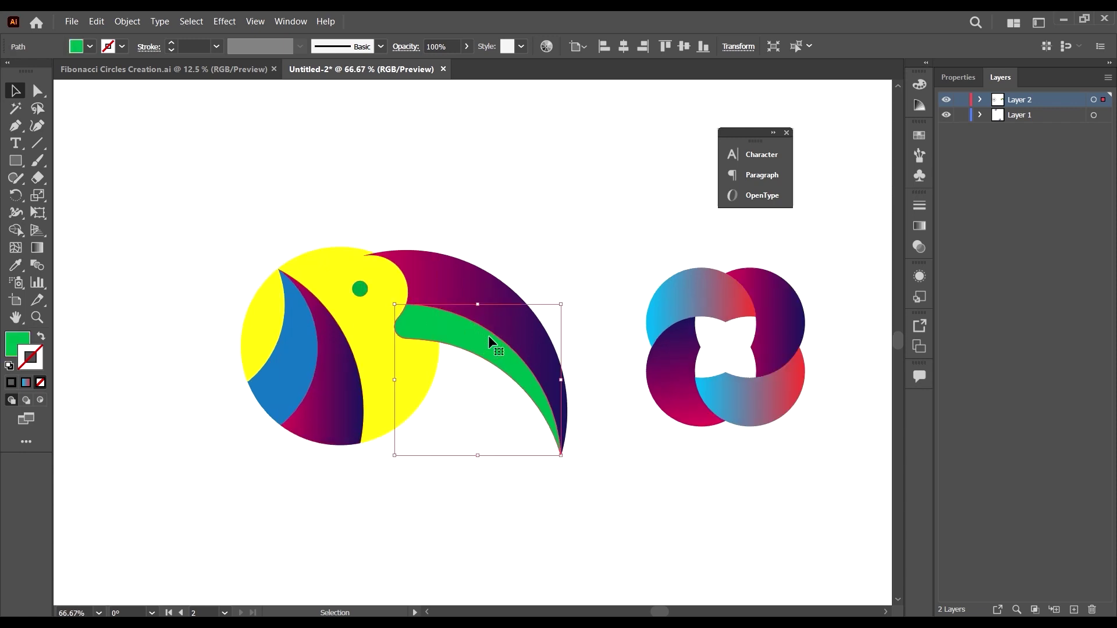
pyautogui.press('i')
pyautogui.click(669, 300)
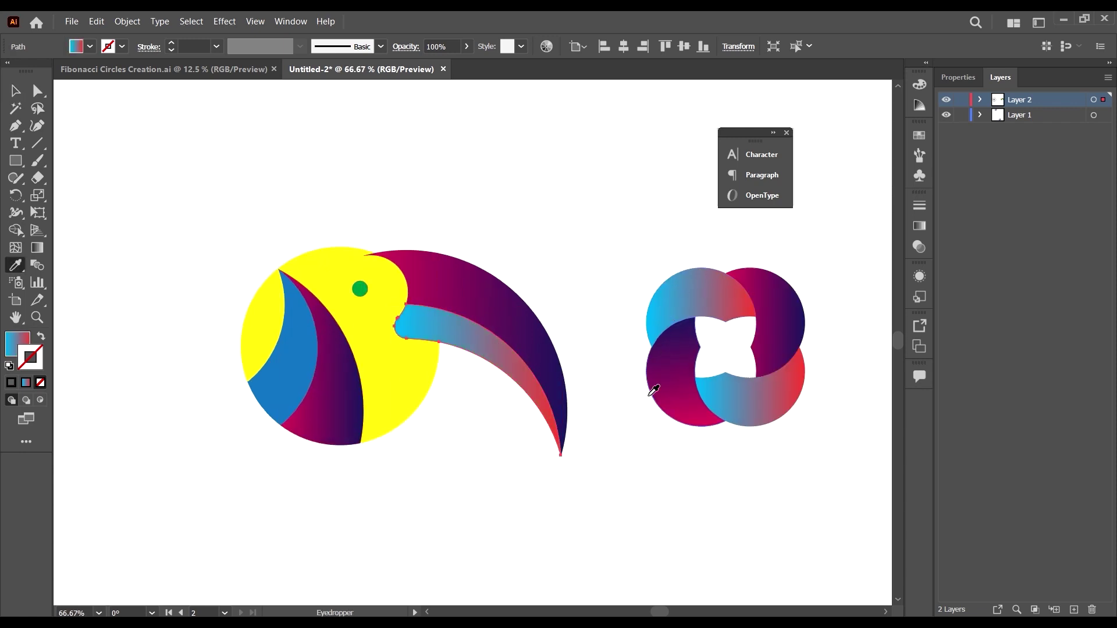
pyautogui.press('v')
pyautogui.click(639, 430)
# - Give the yellow sliver at the head's edge the blue-red gradient
pyautogui.scroll(-1, 624, 316)
pyautogui.scroll(1, 405, 225)
pyautogui.scroll(1, 454, 245)
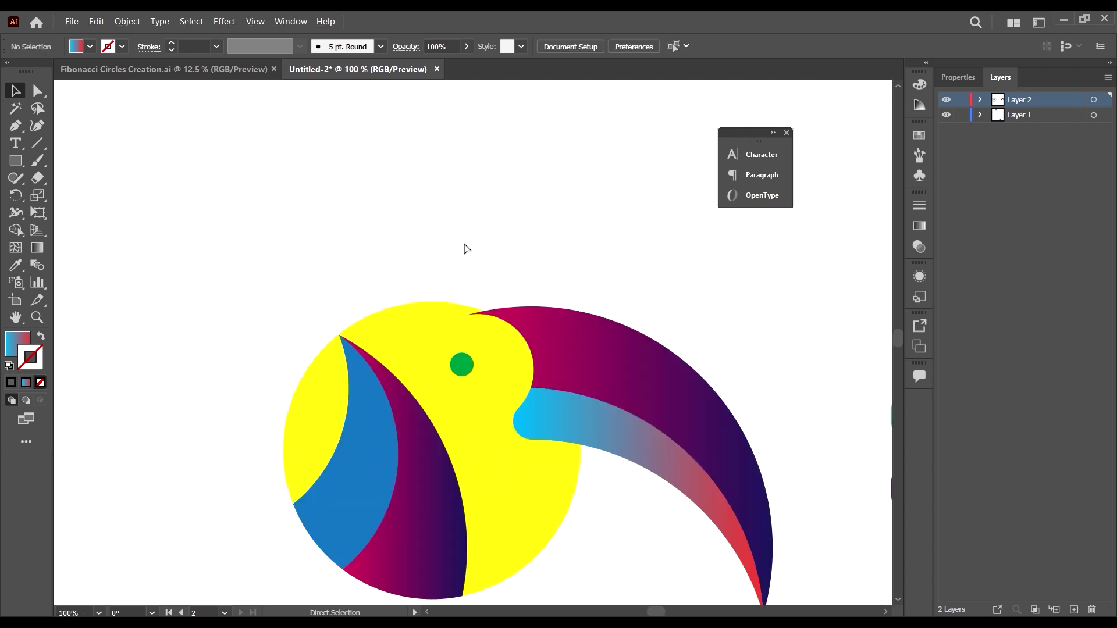
pyautogui.scroll(-3, 471, 246)
pyautogui.scroll(-1, 459, 224)
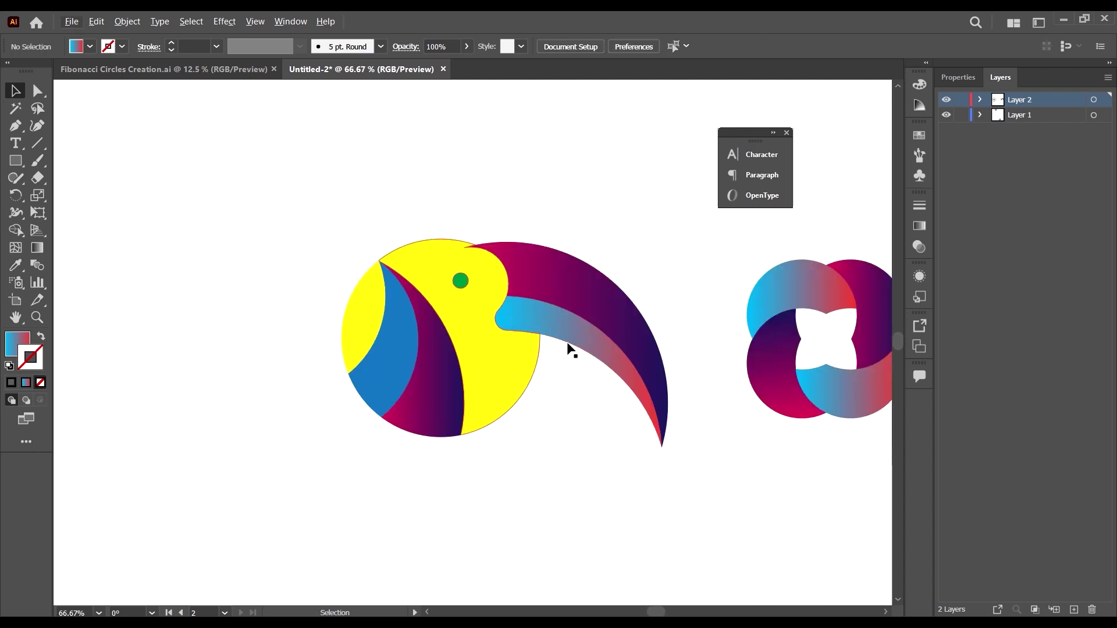
pyautogui.click(375, 350)
pyautogui.click(354, 313)
pyautogui.press('i')
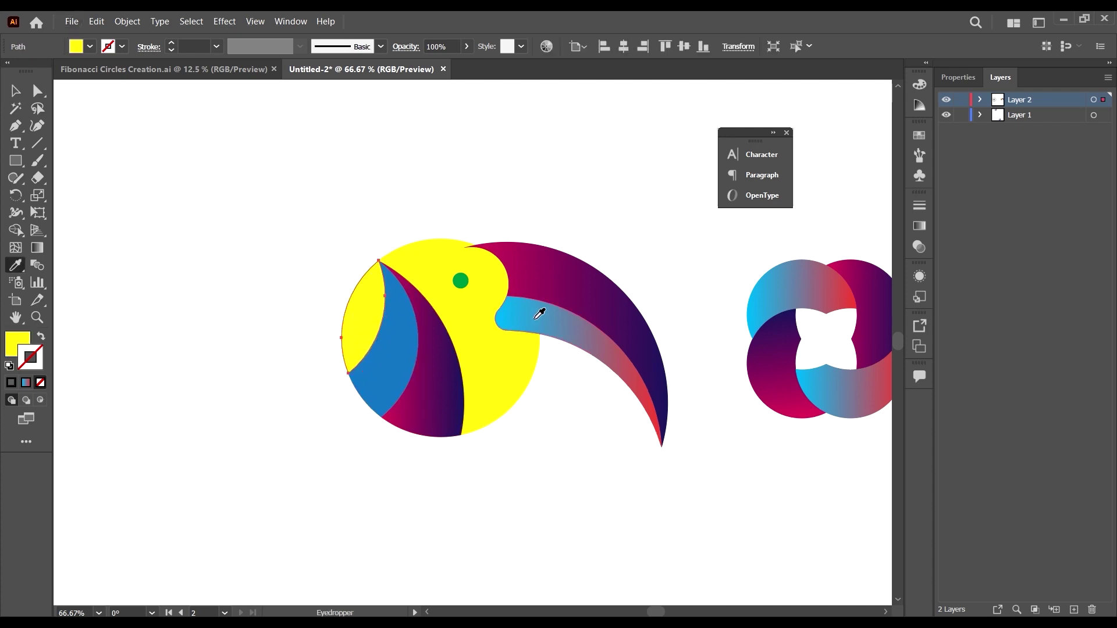
pyautogui.click(539, 315)
pyautogui.press('v')
pyautogui.click(410, 358)
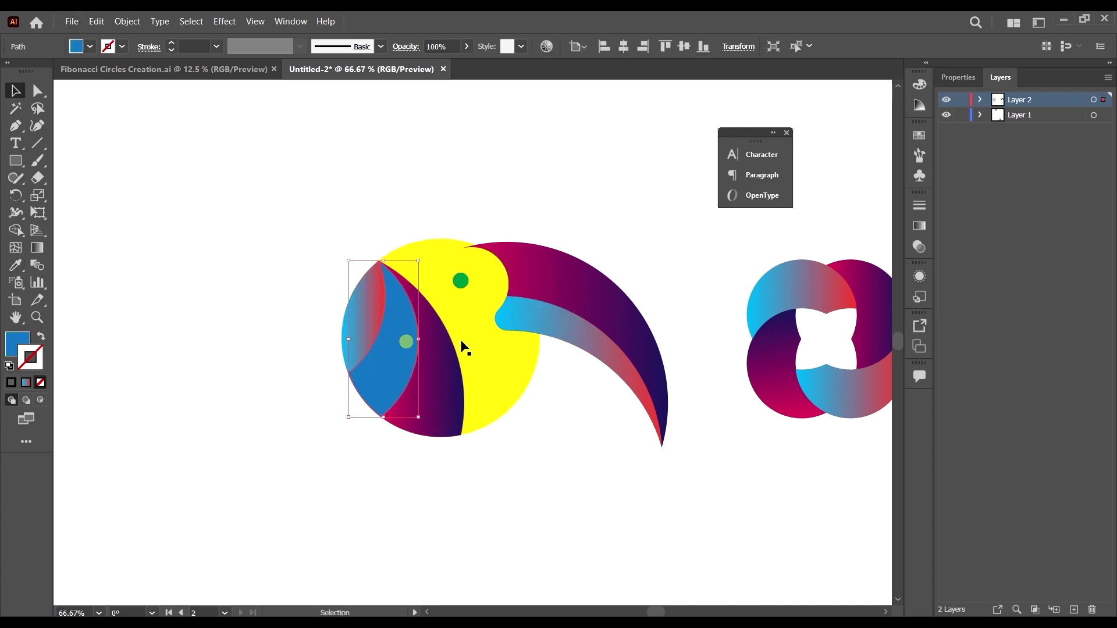
# - Try light blue and mint outlines on the feather, then remove the outline
pyautogui.click(920, 106)
pyautogui.click(919, 86)
pyautogui.click(920, 106)
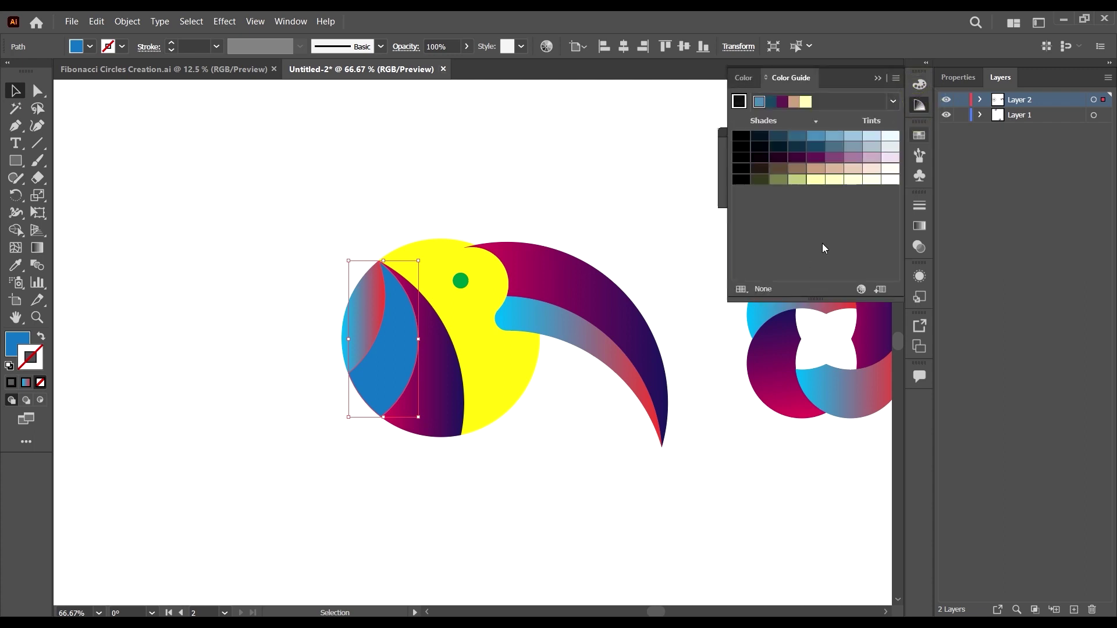
pyautogui.click(919, 84)
pyautogui.click(822, 227)
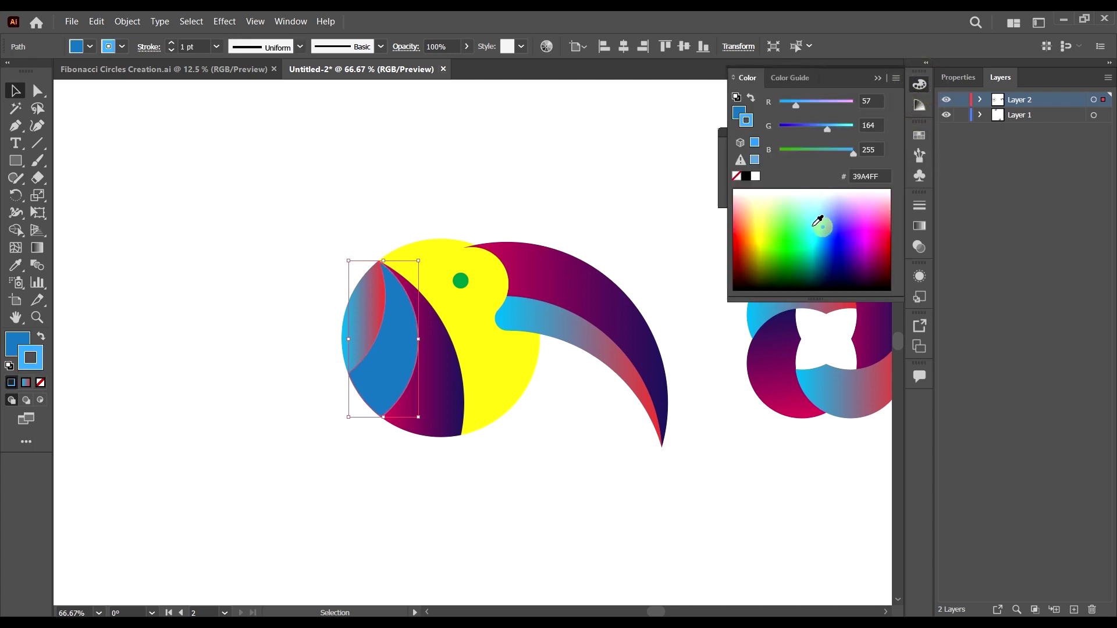
pyautogui.click(811, 216)
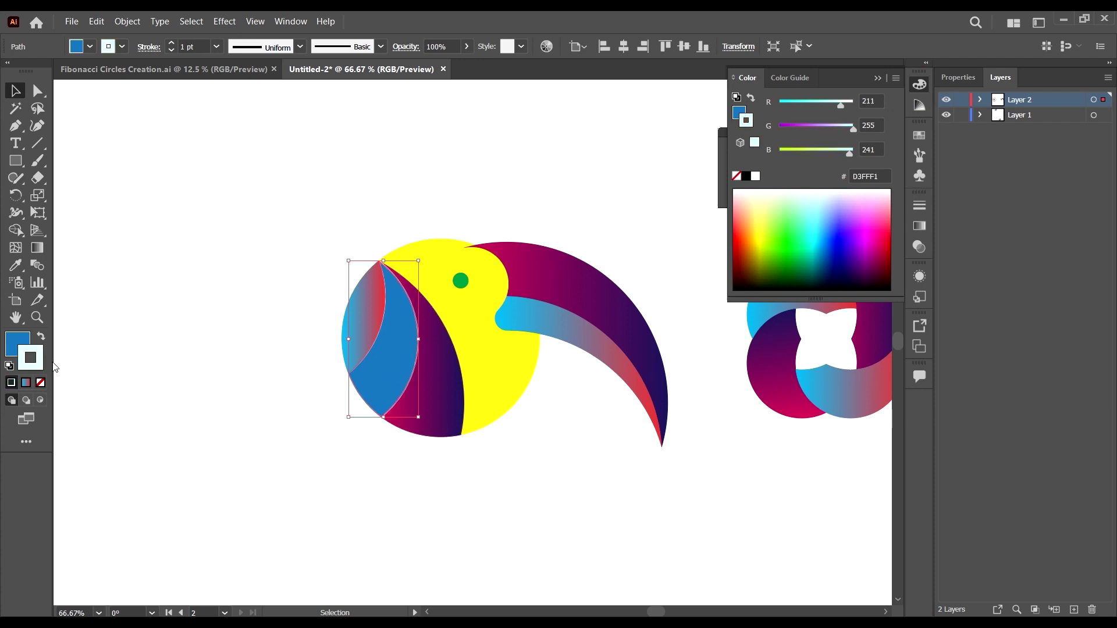
pyautogui.click(41, 382)
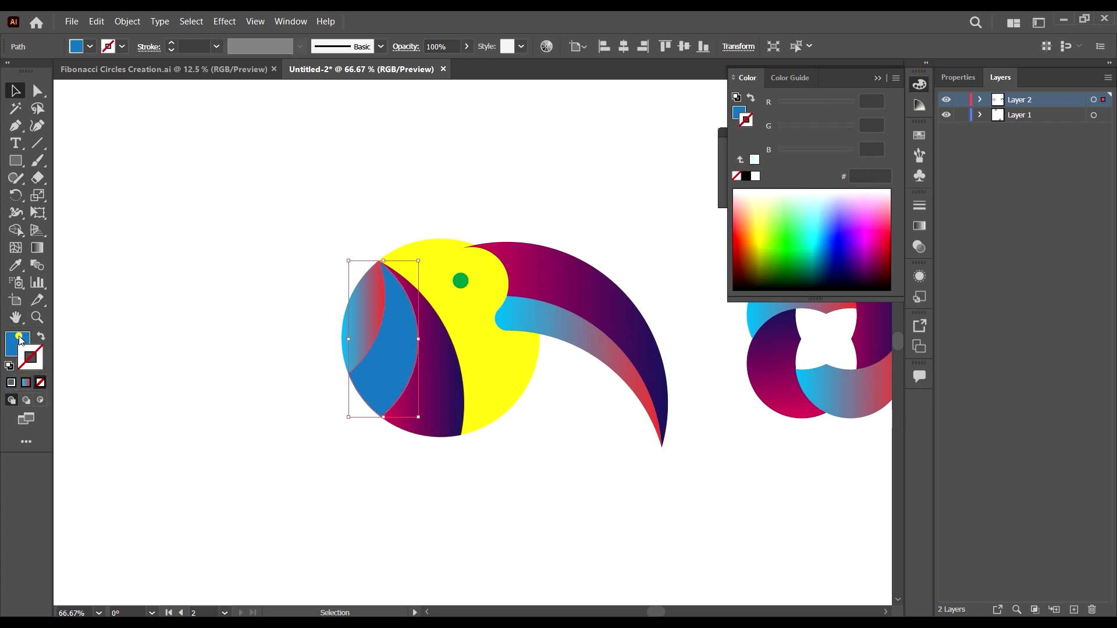
# - Try cyan, blue, periwinkle, pink, red and magenta fills on the feather
pyautogui.click(19, 341)
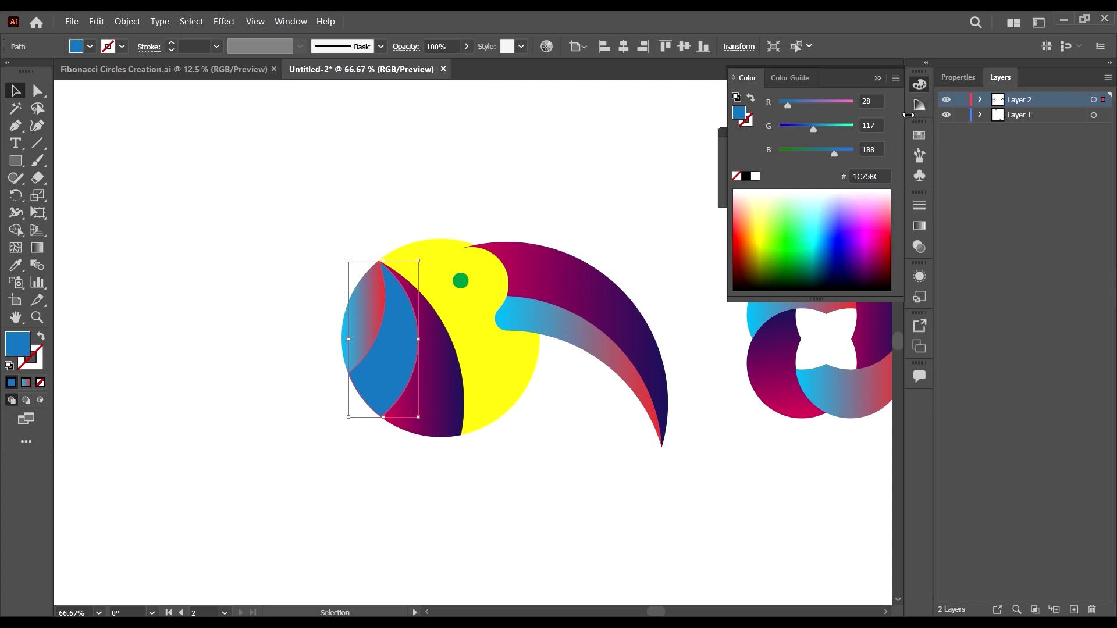
pyautogui.click(920, 108)
pyautogui.click(918, 99)
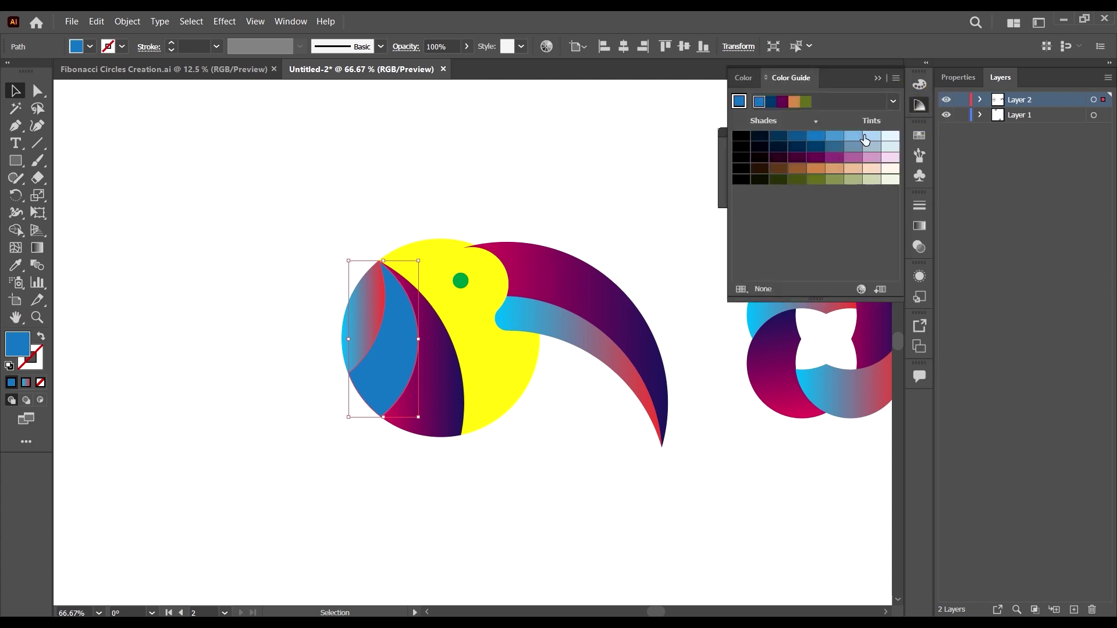
pyautogui.click(922, 88)
pyautogui.click(812, 224)
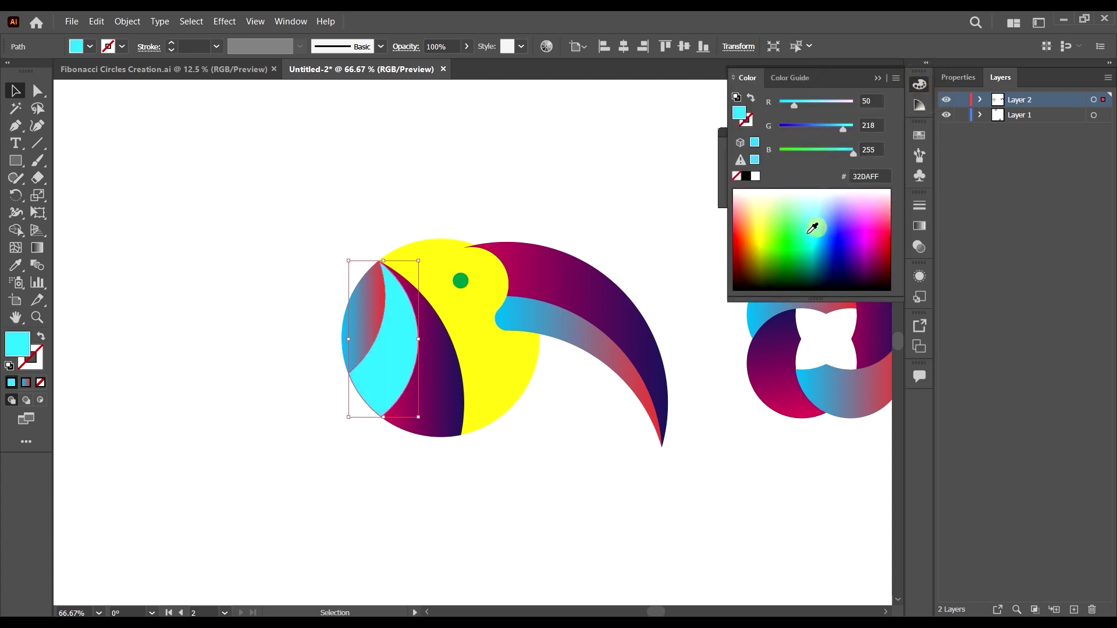
pyautogui.click(838, 237)
pyautogui.click(850, 231)
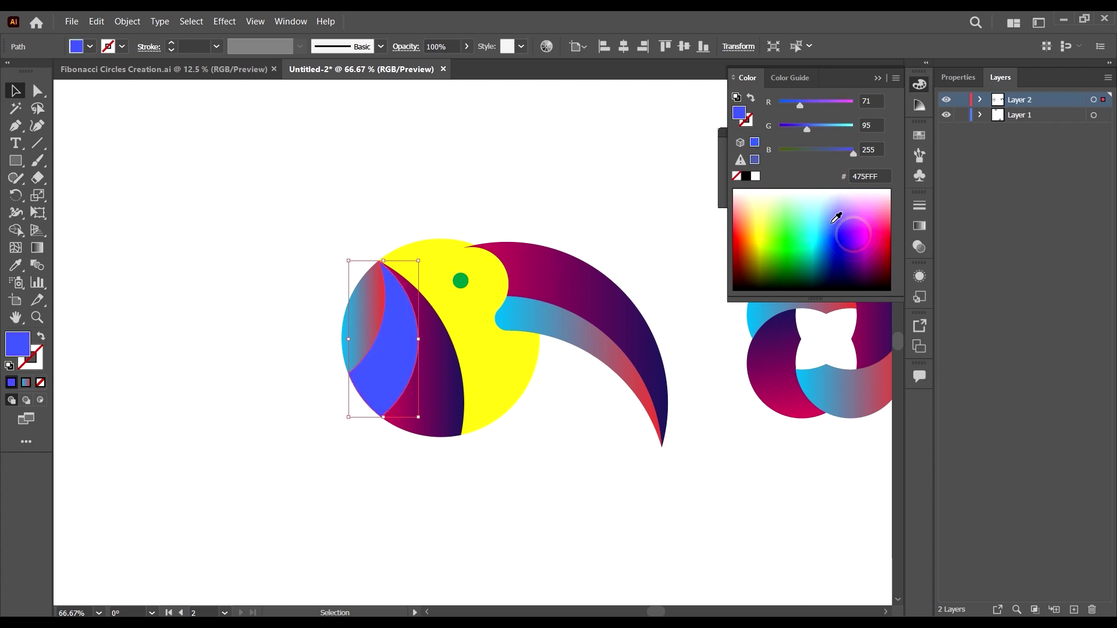
pyautogui.click(867, 223)
pyautogui.click(878, 222)
pyautogui.click(885, 238)
pyautogui.click(878, 257)
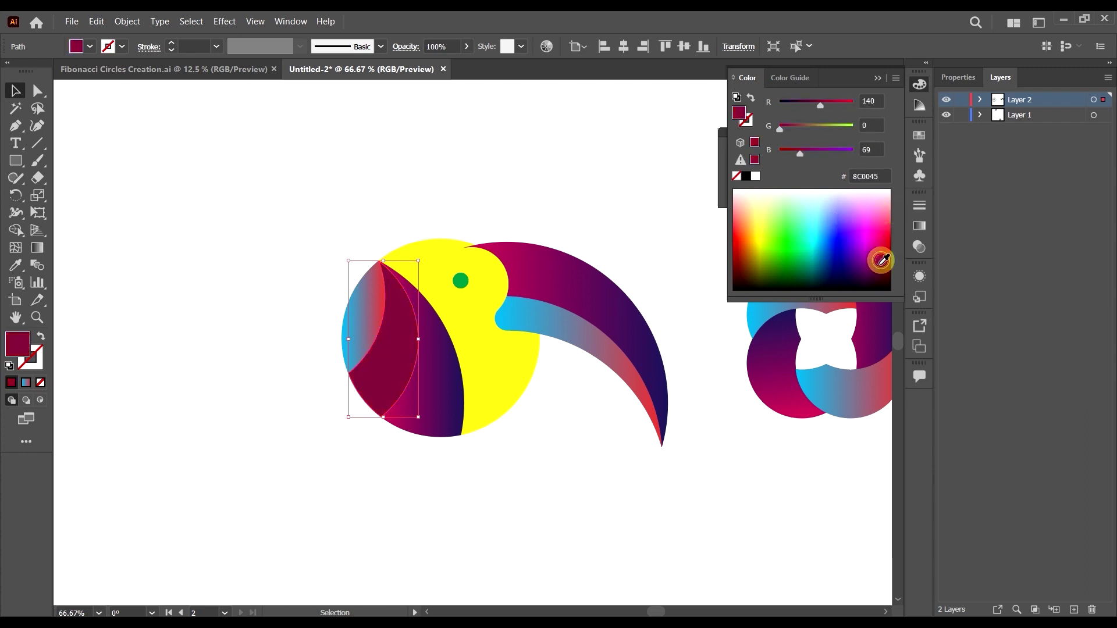
pyautogui.click(865, 263)
# - Settle on a light pink feather fill after trying navy, gold, red and purple
pyautogui.click(827, 278)
pyautogui.click(801, 283)
pyautogui.click(761, 272)
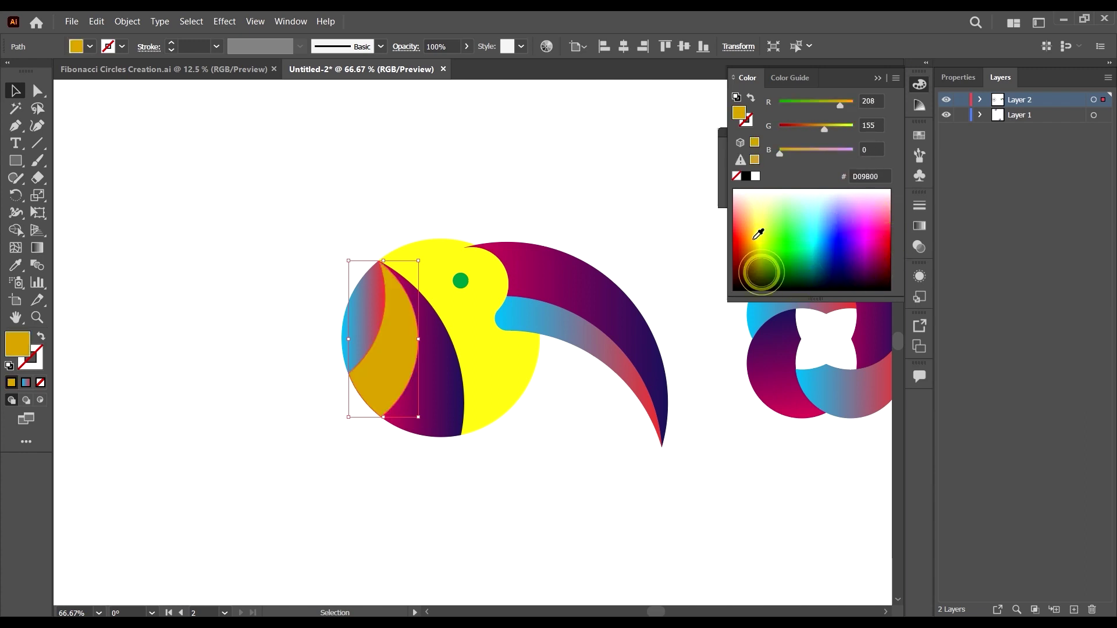
pyautogui.click(741, 235)
pyautogui.click(739, 219)
pyautogui.click(848, 212)
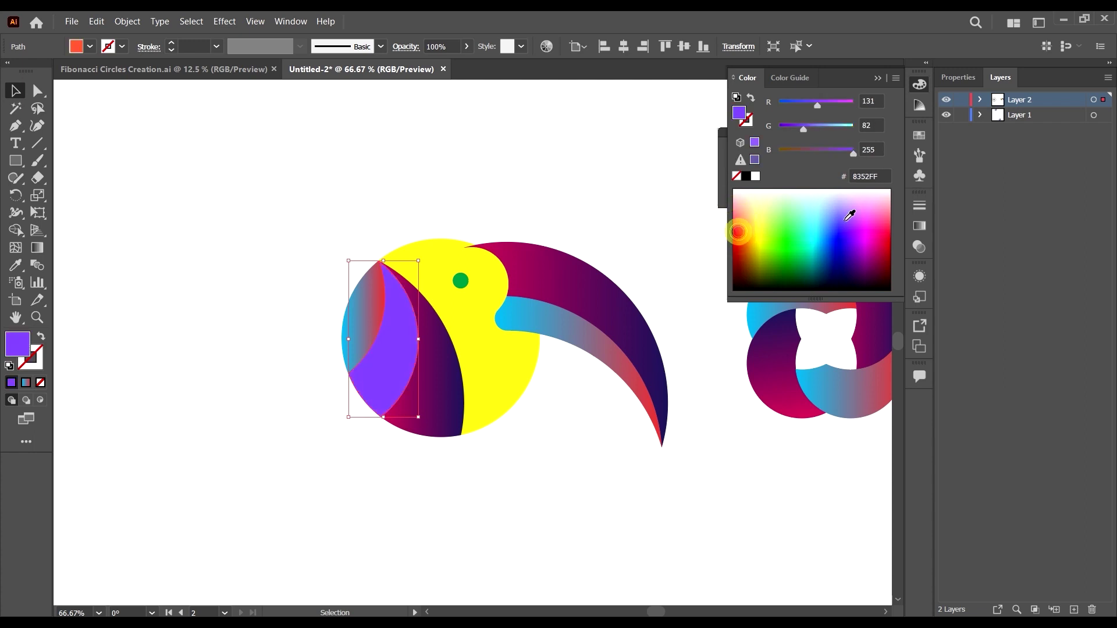
pyautogui.hotkey('ctrl', 'z')
pyautogui.click(873, 200)
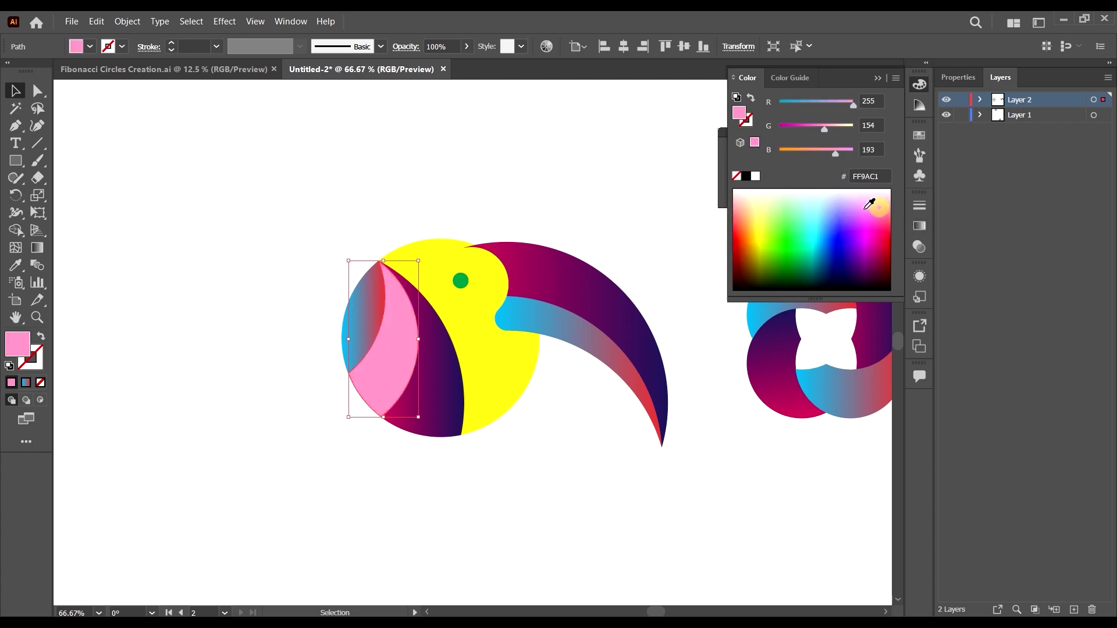
pyautogui.click(878, 218)
pyautogui.hotkey('ctrl', 'z')
pyautogui.click(519, 346)
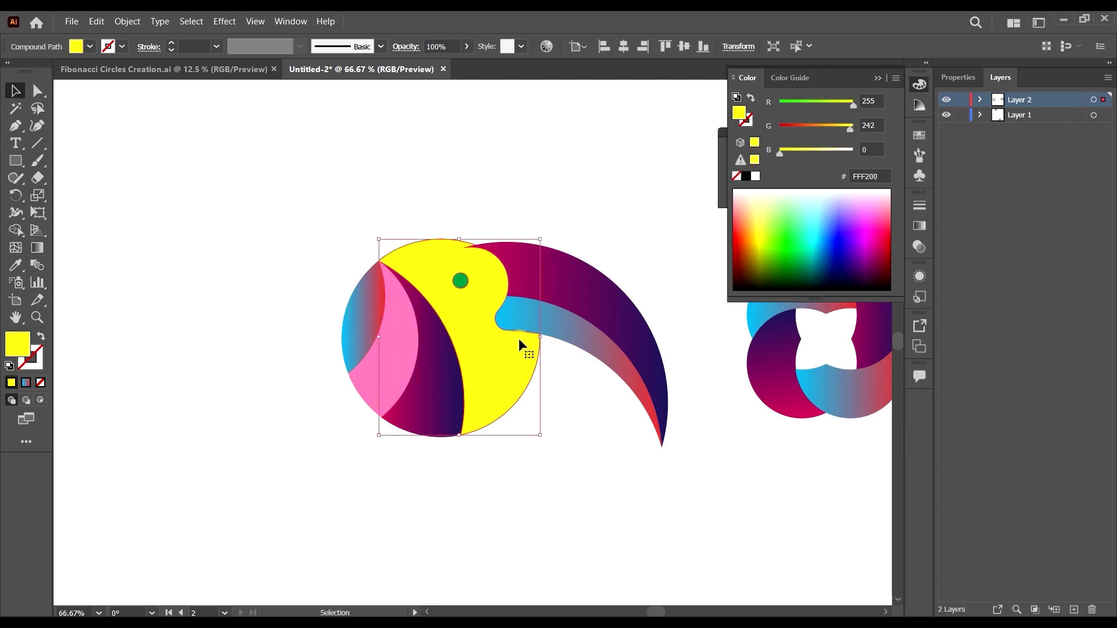
pyautogui.click(460, 280)
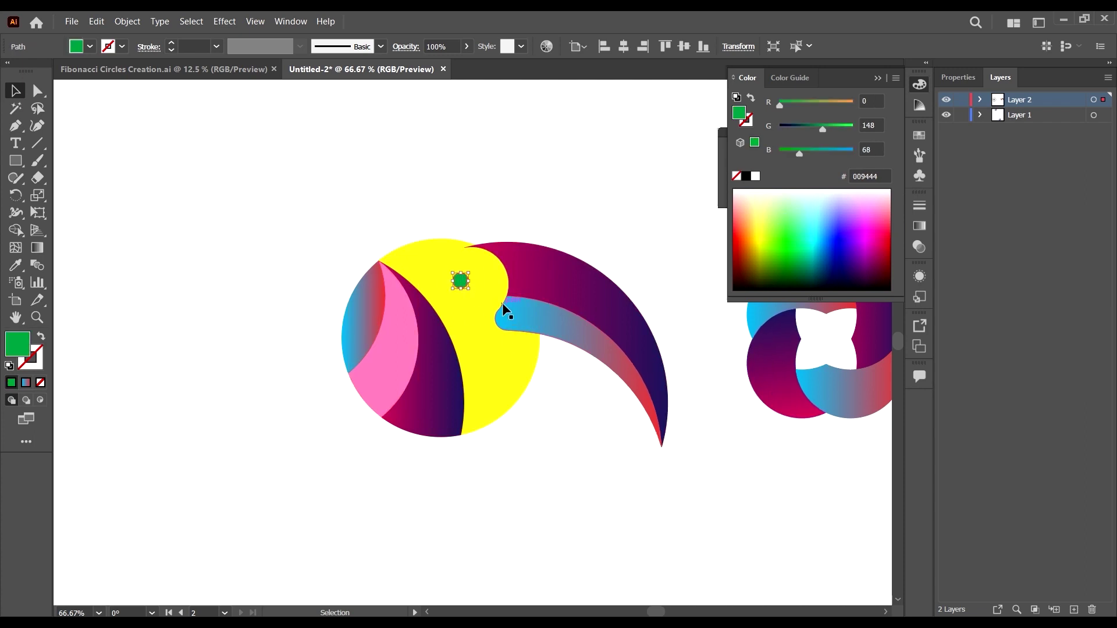
# - Enlarge a copy of the eye circle around its centre and swap it to an outline
pyautogui.scroll(5, 462, 278)
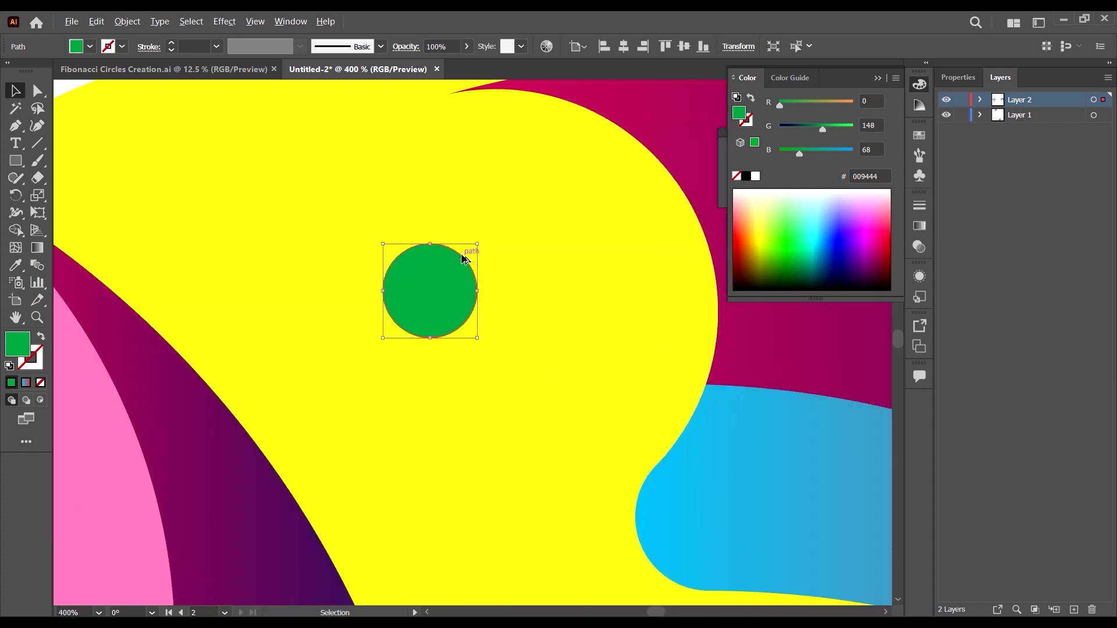
pyautogui.press('a')
pyautogui.click(464, 260)
pyautogui.keyDown('shift'); pyautogui.click(464, 260); pyautogui.keyUp('shift')
pyautogui.keyDown('shift'); pyautogui.click(464, 260); pyautogui.keyUp('shift')
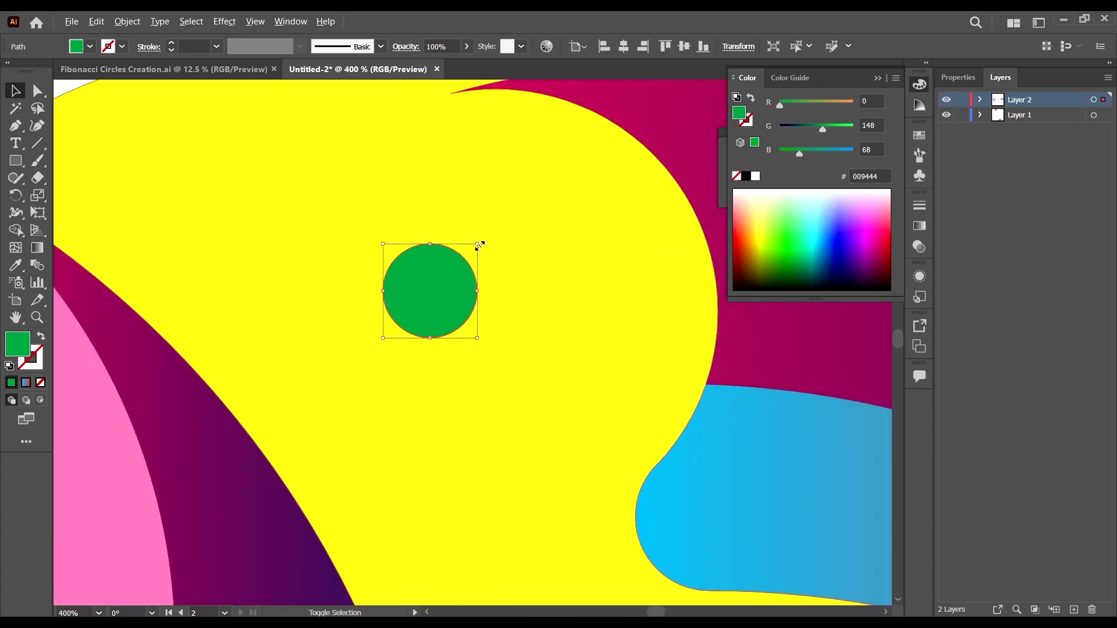
pyautogui.moveTo(480, 245); pyautogui.dragTo(523, 227)
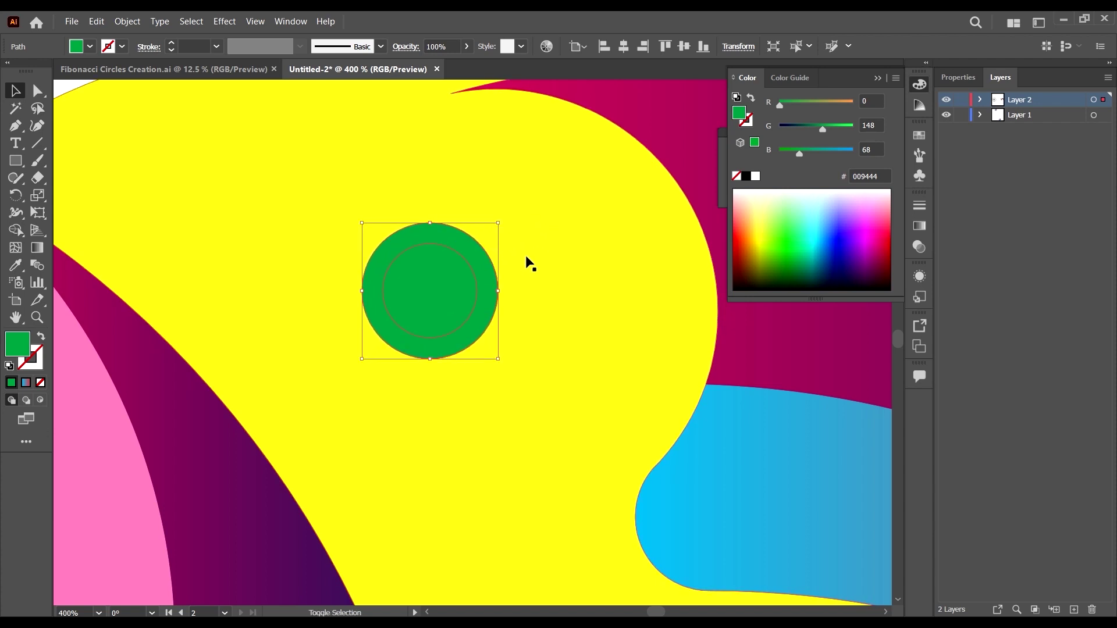
pyautogui.hotkey('shift', 'x')
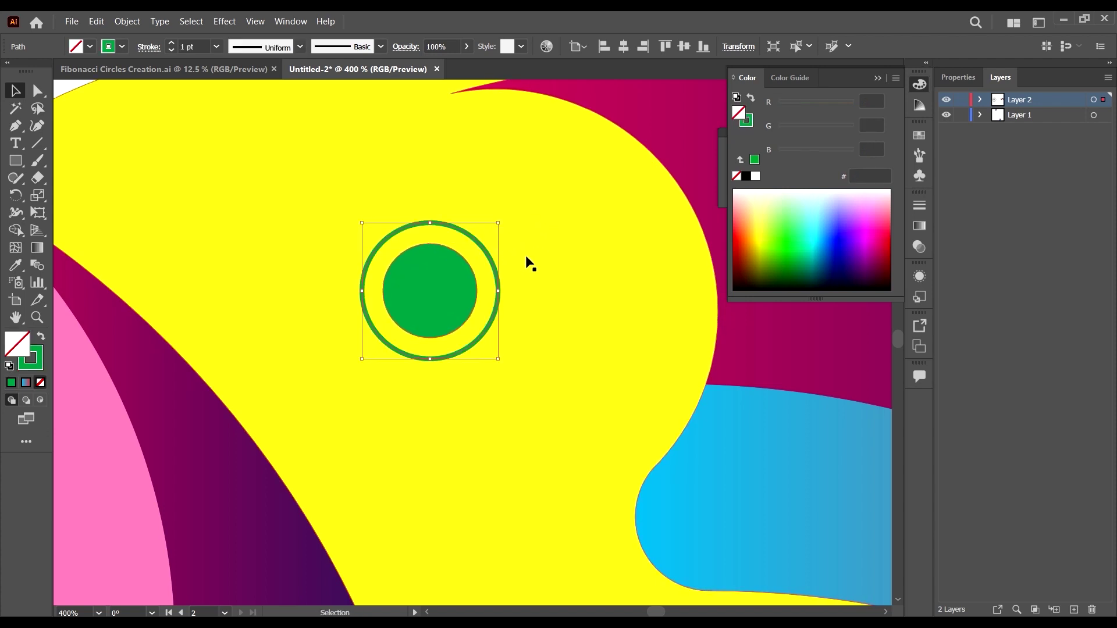
# - Give the ring a white 4 pt stroke and enlarge it slightly around the eye
pyautogui.click(122, 46)
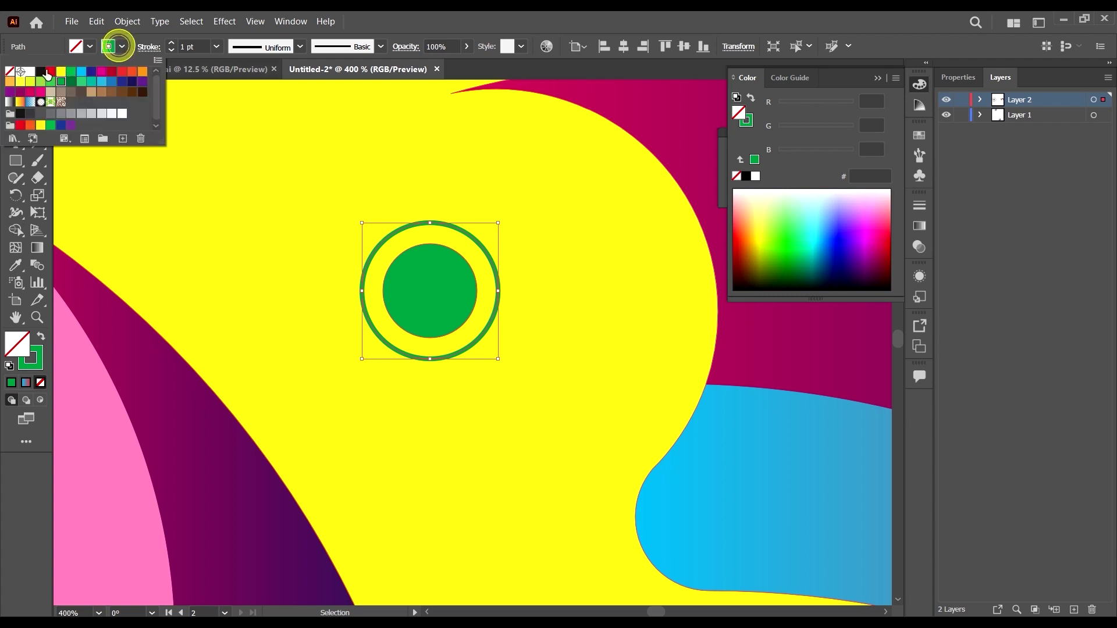
pyautogui.click(30, 71)
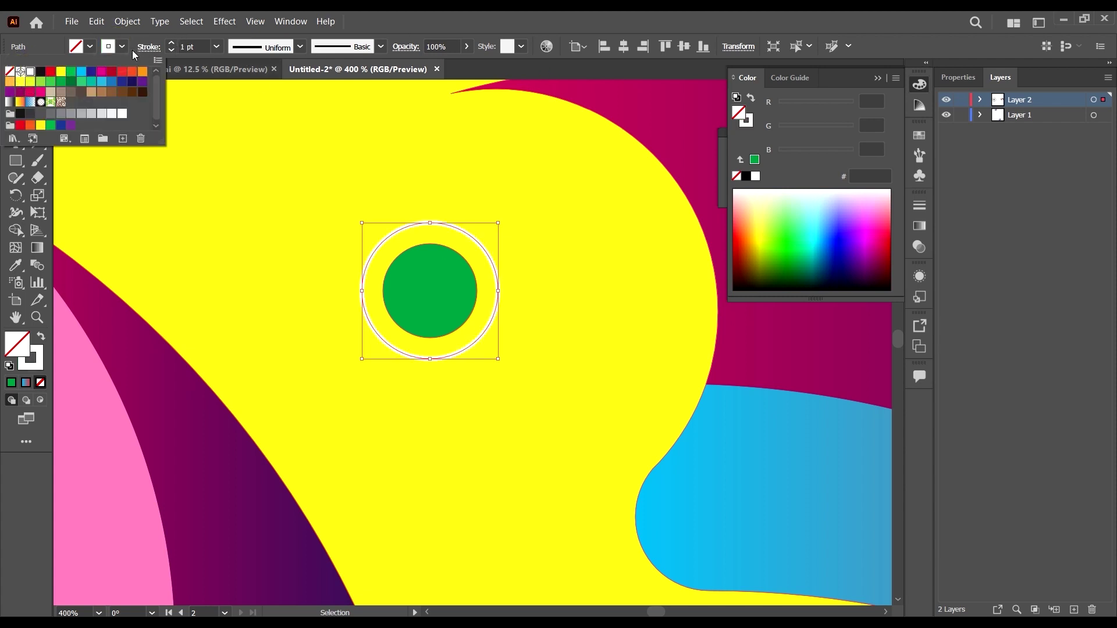
pyautogui.click(445, 47)
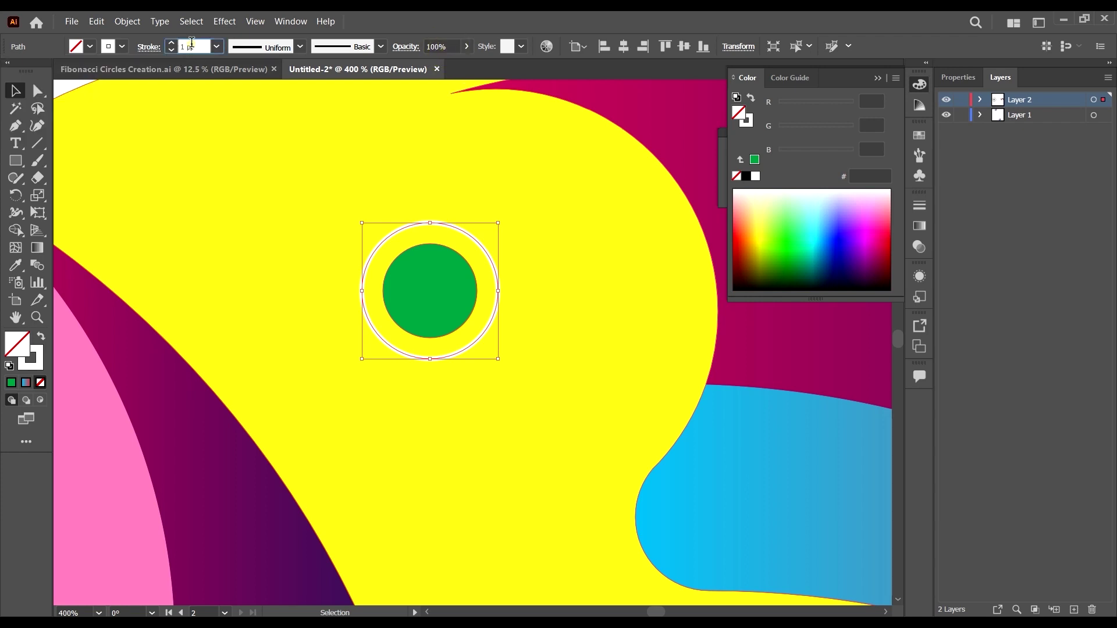
pyautogui.click(192, 45)
pyautogui.write('6')
pyautogui.press('Return')
pyautogui.press('Down')
pyautogui.press('Down')
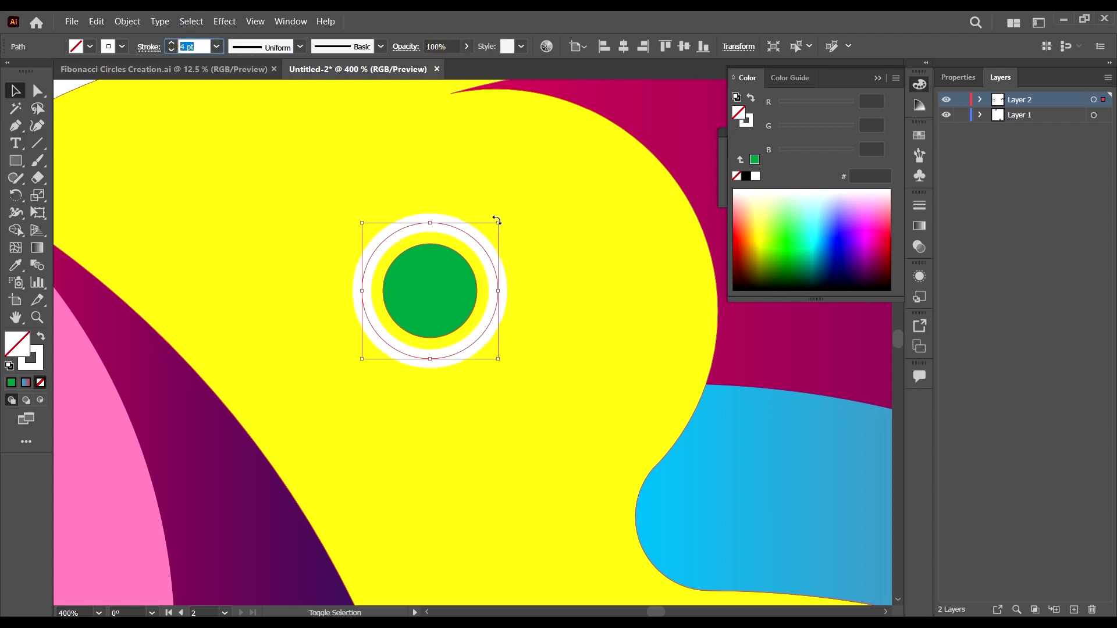
pyautogui.moveTo(498, 222); pyautogui.dragTo(505, 216)
# - Fill the inner eye circle with black
pyautogui.click(453, 269)
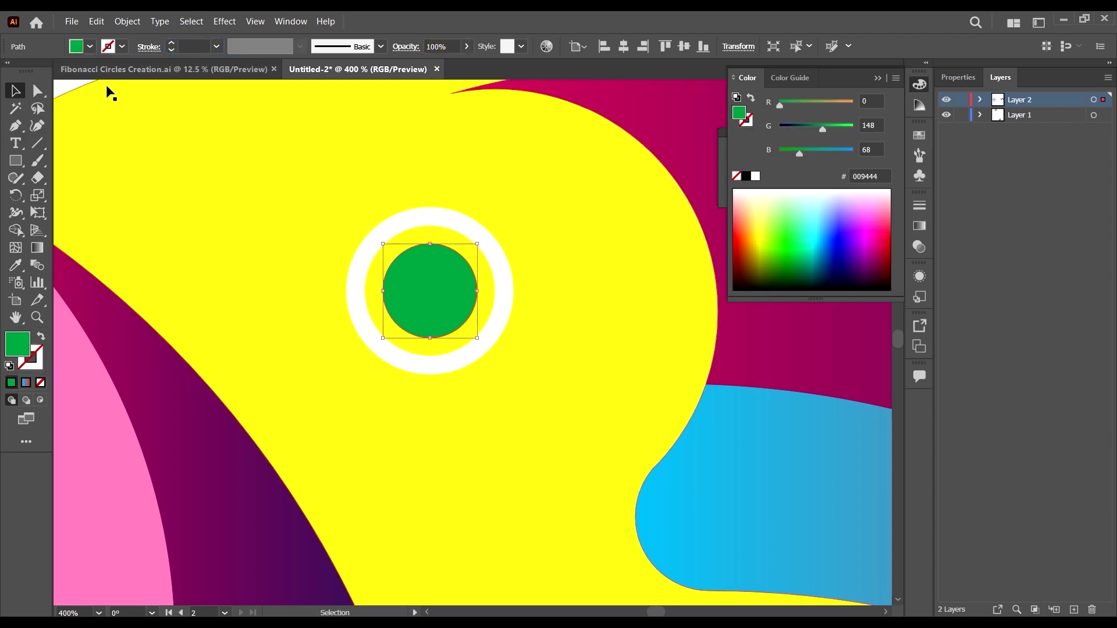
pyautogui.click(90, 46)
pyautogui.click(41, 72)
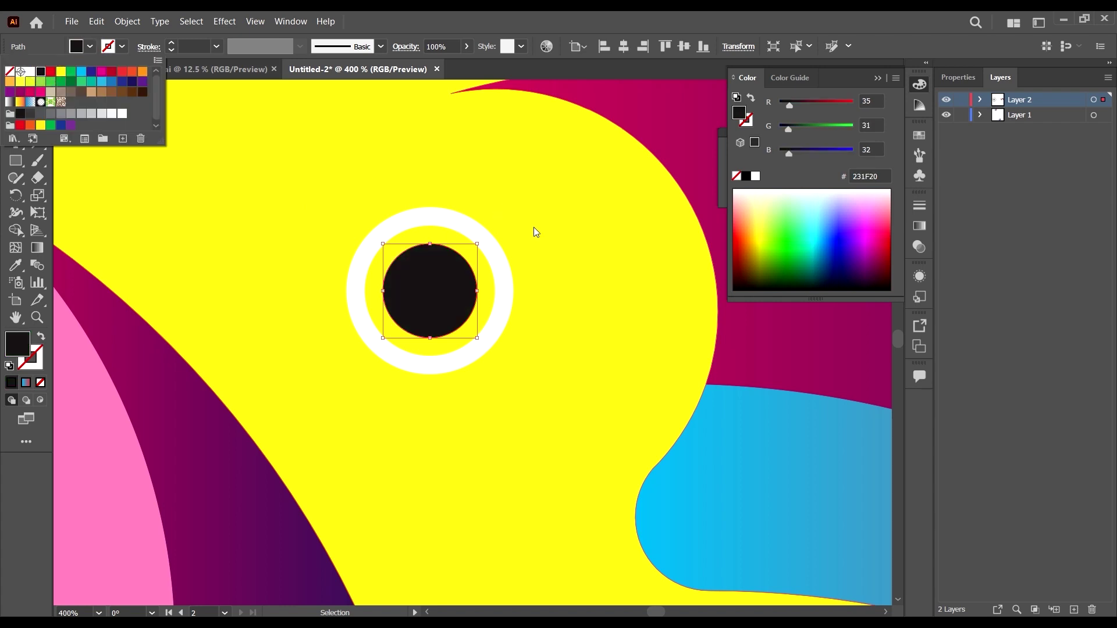
pyautogui.press('Escape')
pyautogui.hotkey('ctrl', '0')
# - Copy the beak's purple gradient onto the yellow head with the Eyedropper
pyautogui.click(587, 324)
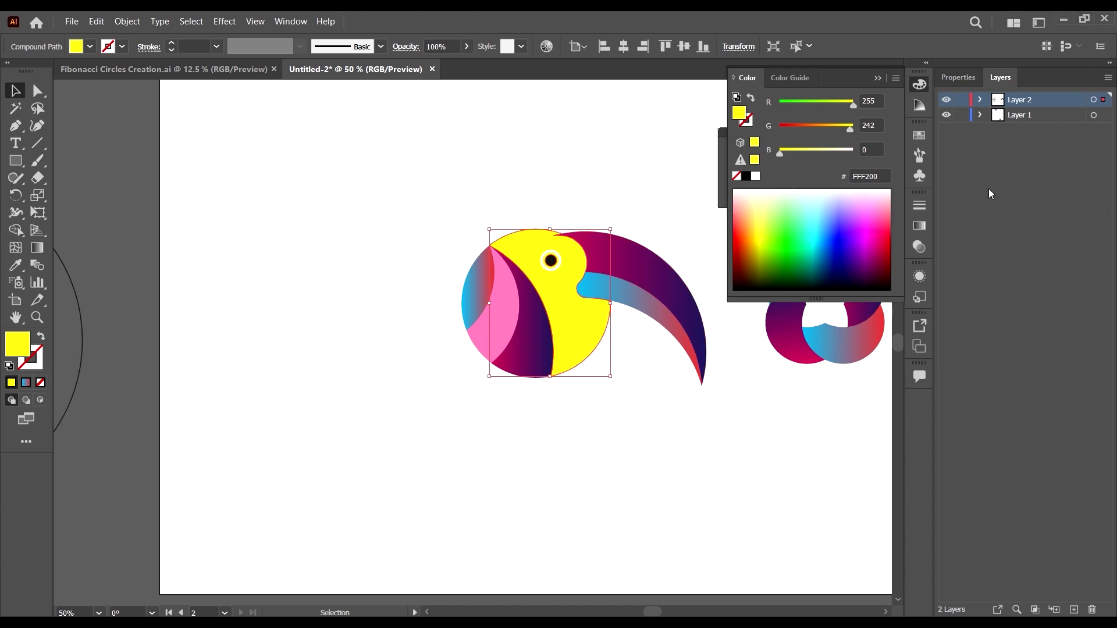
pyautogui.scroll(-2, 601, 367)
pyautogui.hscroll(2, 593, 357)
pyautogui.scroll(2, 509, 387)
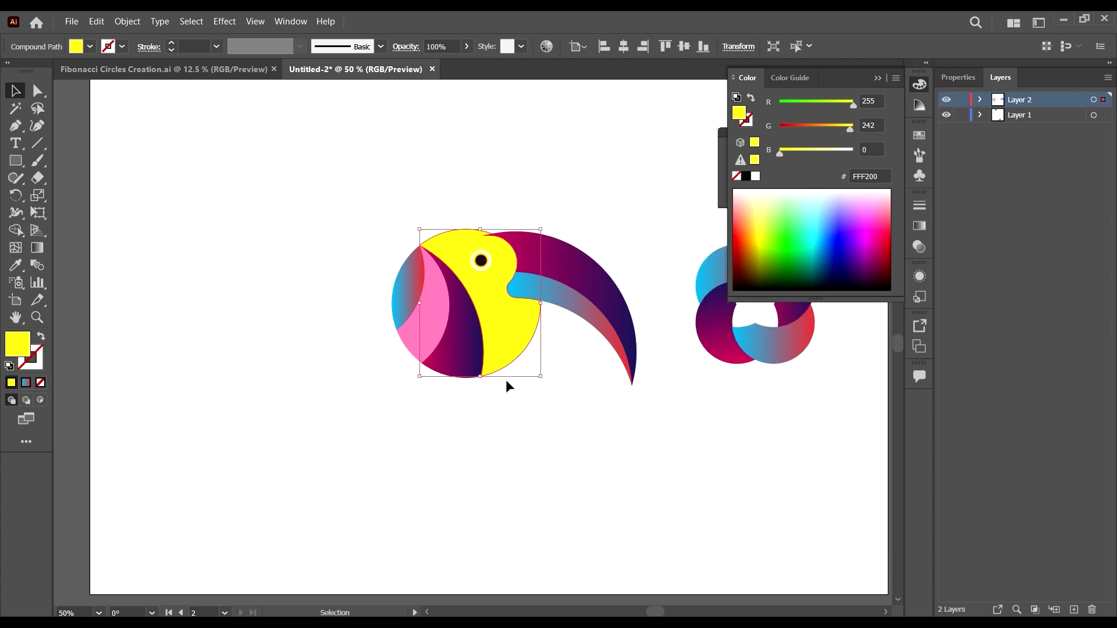
pyautogui.press('i')
pyautogui.click(594, 274)
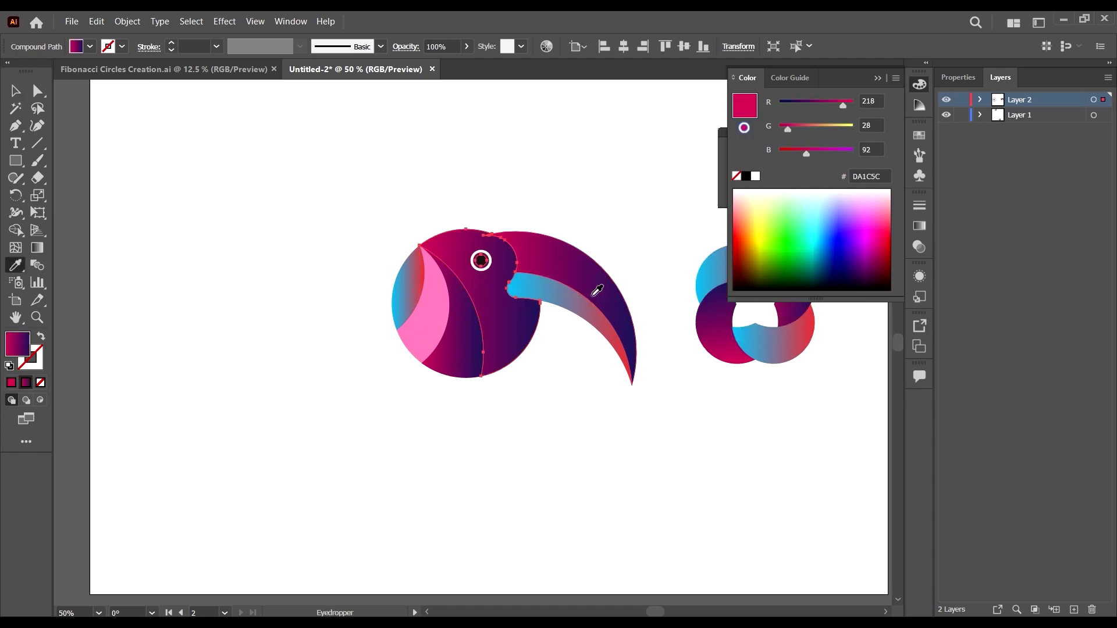
# - Copy the lower beak's blue-to-red gradient onto the head
pyautogui.click(582, 309)
pyautogui.press('v')
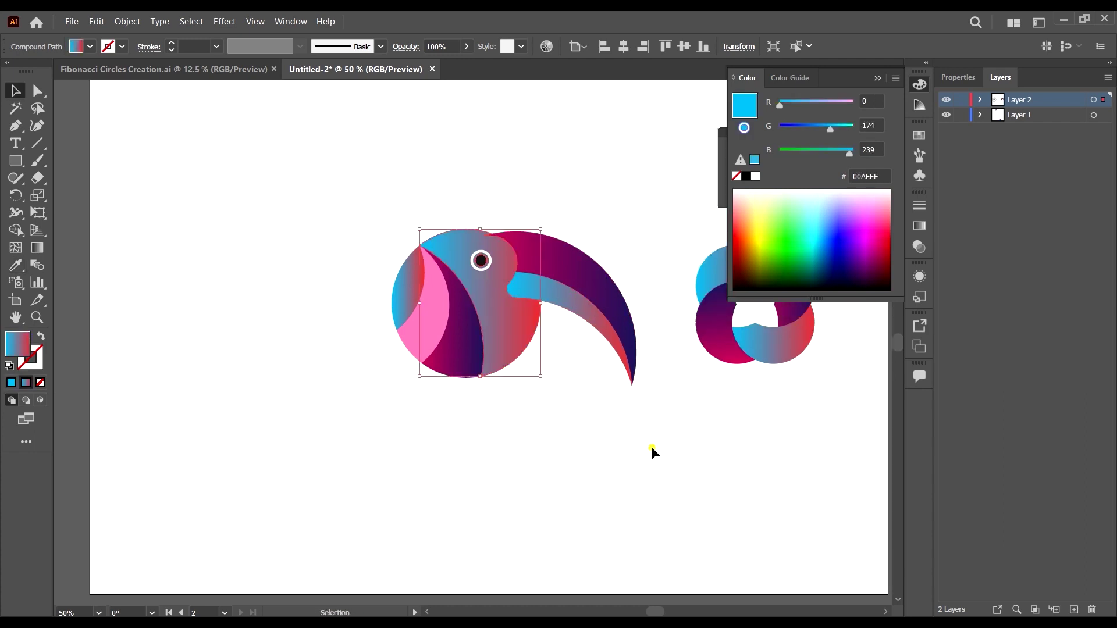
pyautogui.click(650, 449)
# - Delete the ring artwork beside the bird and select the head shape
pyautogui.keyDown('alt'); pyautogui.scroll(-2, 571, 364); pyautogui.keyUp('alt')
pyautogui.keyDown('alt'); pyautogui.scroll(3, 530, 338); pyautogui.keyUp('alt')
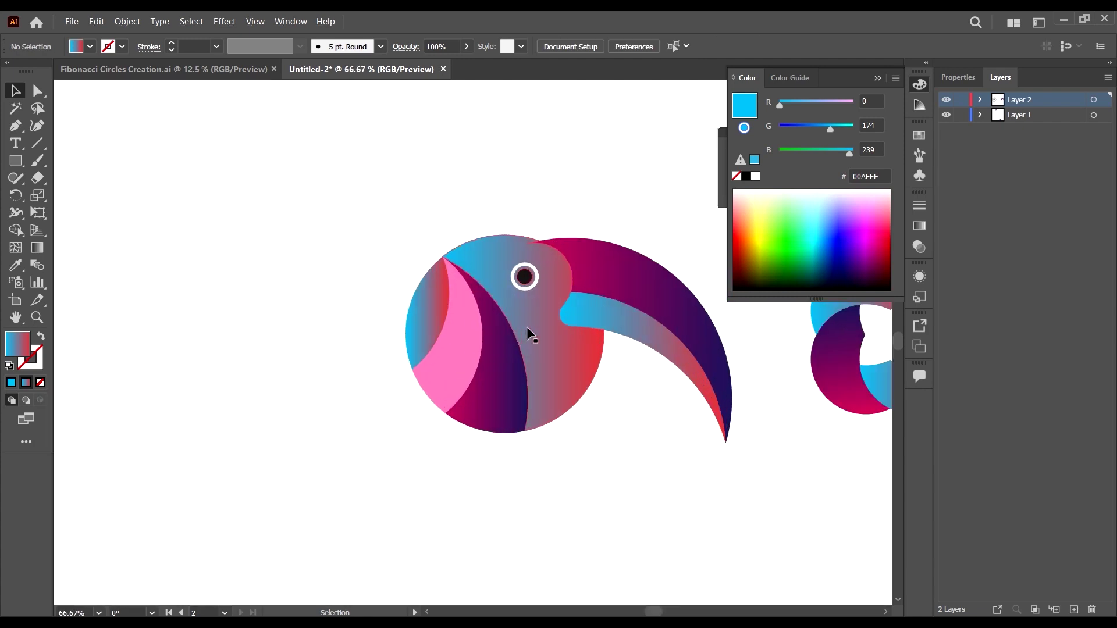
pyautogui.keyDown('alt'); pyautogui.scroll(-3, 528, 330); pyautogui.keyUp('alt')
pyautogui.keyDown('alt'); pyautogui.scroll(2, 652, 349); pyautogui.keyUp('alt')
pyautogui.moveTo(711, 406); pyautogui.dragTo(584, 172)
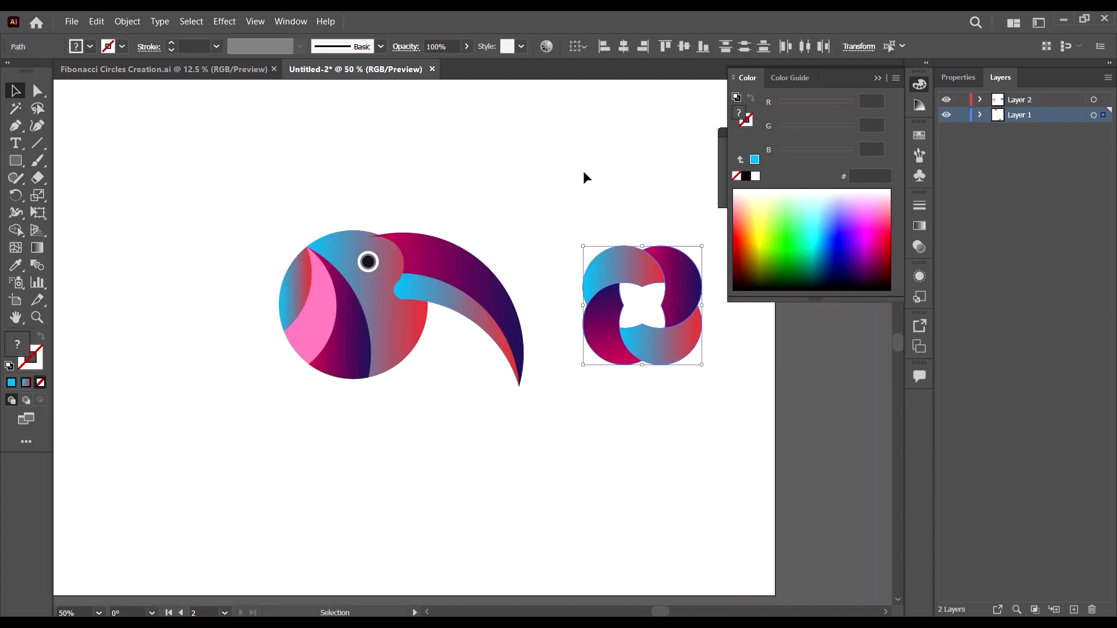
pyautogui.press('Delete')
pyautogui.keyDown('alt'); pyautogui.scroll(1, 393, 305); pyautogui.keyUp('alt')
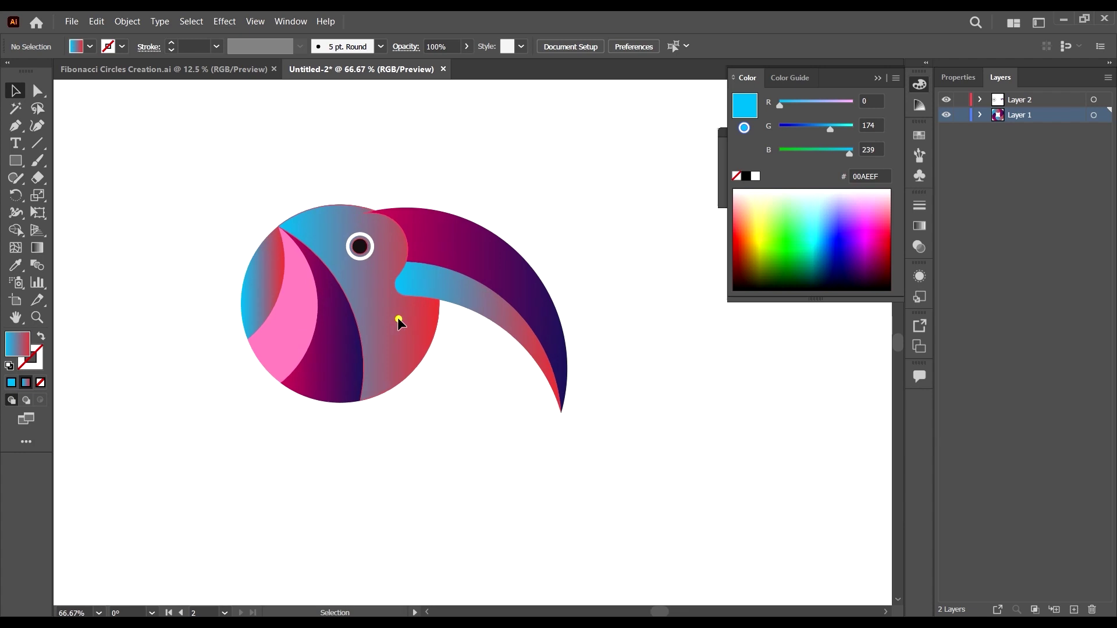
pyautogui.click(398, 320)
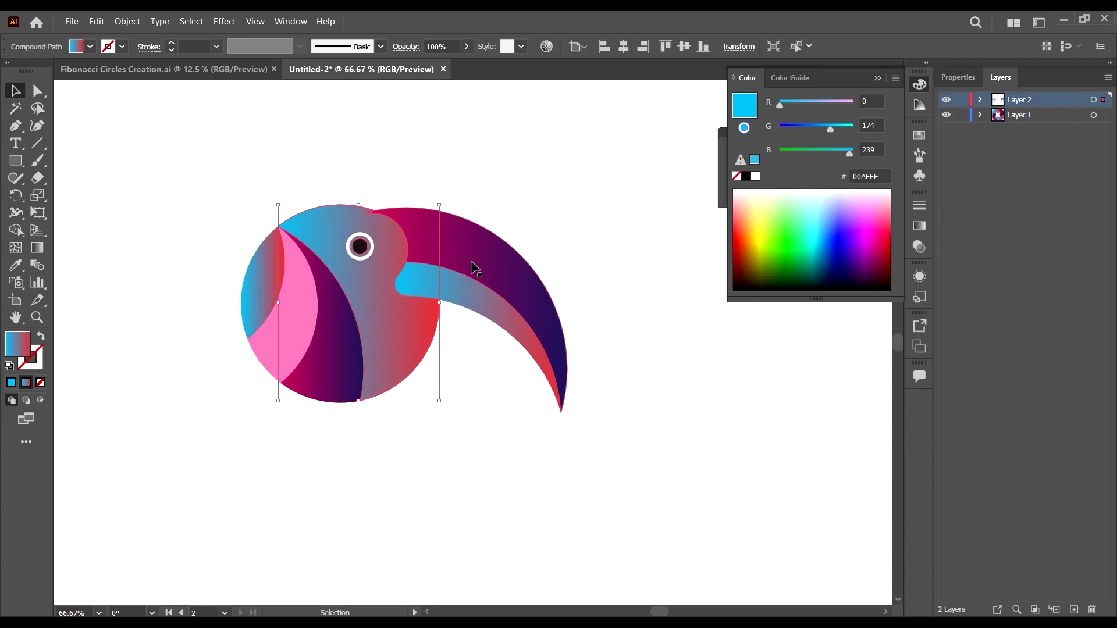
# - Reverse the head's gradient direction in the Gradient panel
pyautogui.click(920, 226)
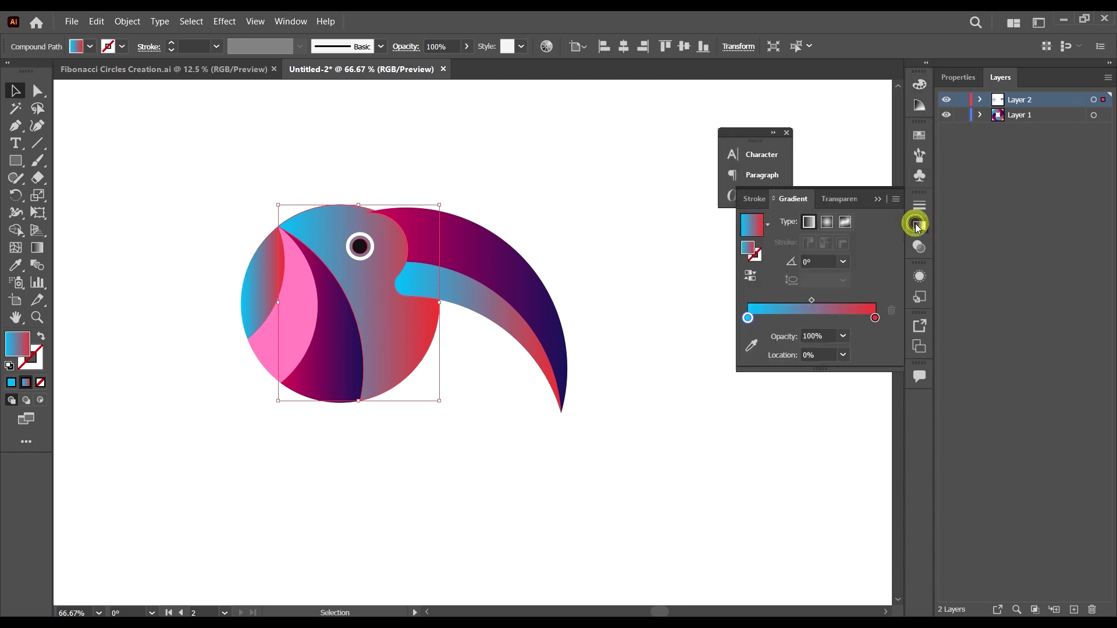
pyautogui.click(750, 275)
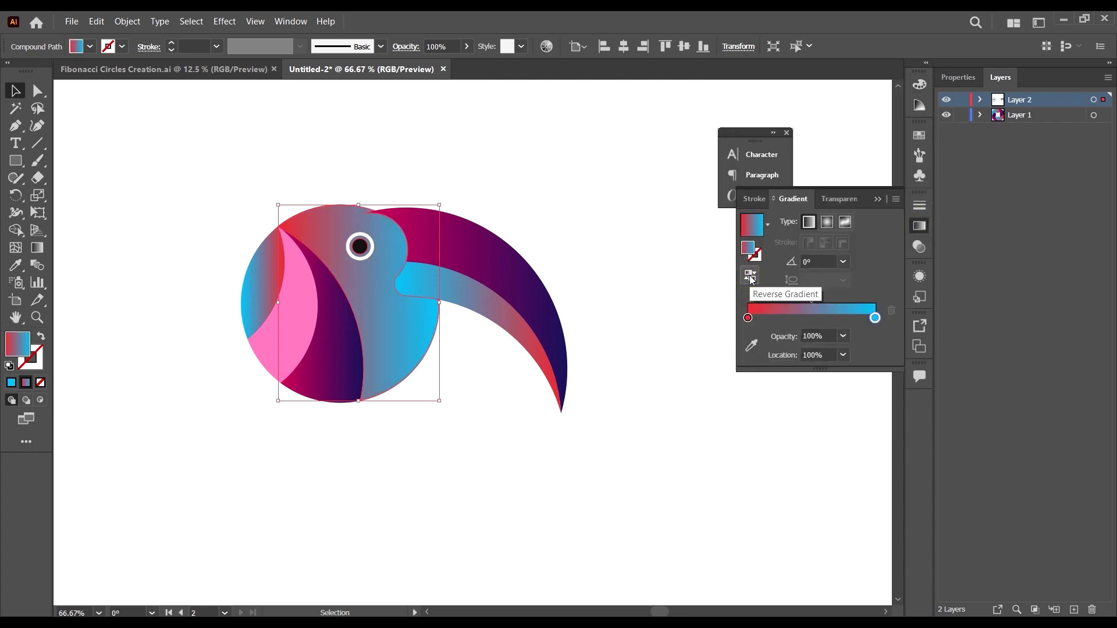
pyautogui.click(663, 443)
pyautogui.scroll(-3, 655, 396)
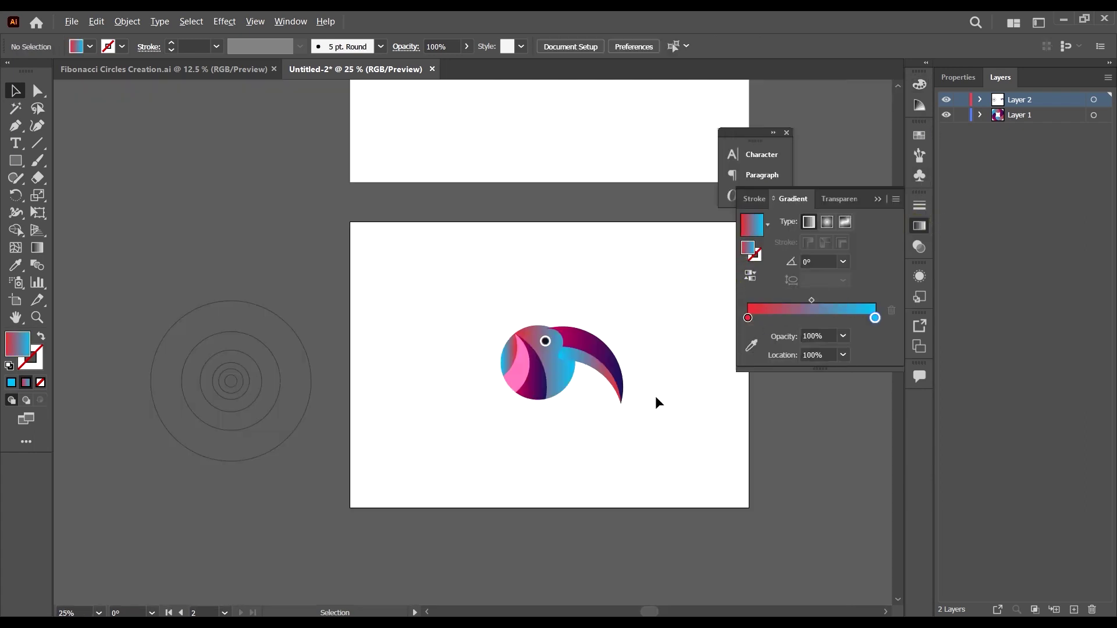
pyautogui.scroll(2, 554, 398)
pyautogui.scroll(1, 633, 344)
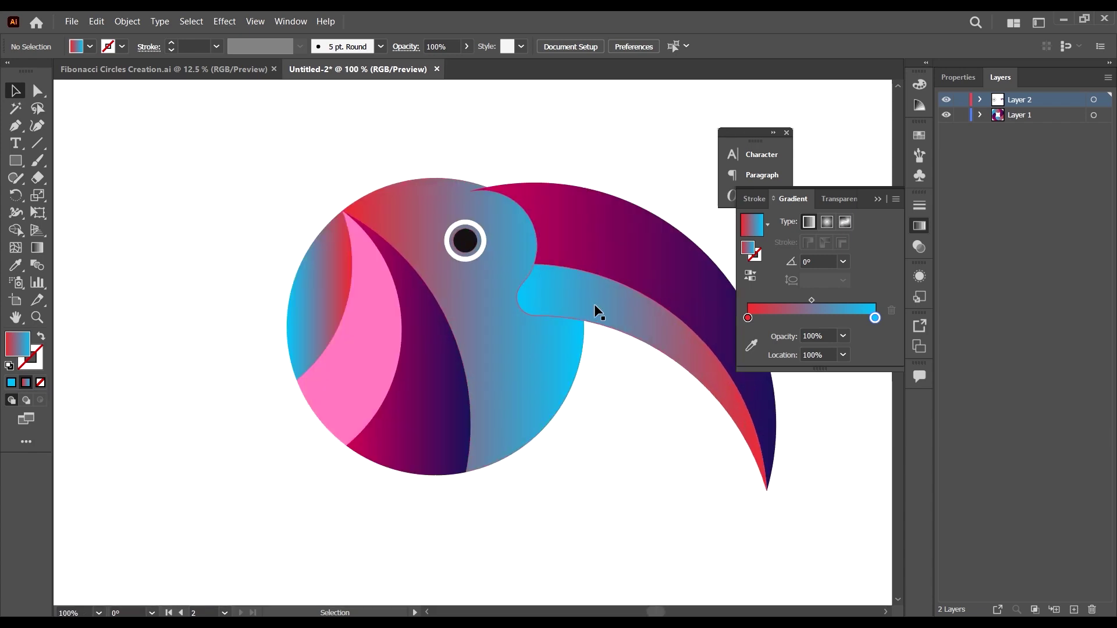
# - Reverse the lower beak's gradient so it runs red-to-blue
pyautogui.click(618, 304)
pyautogui.click(750, 276)
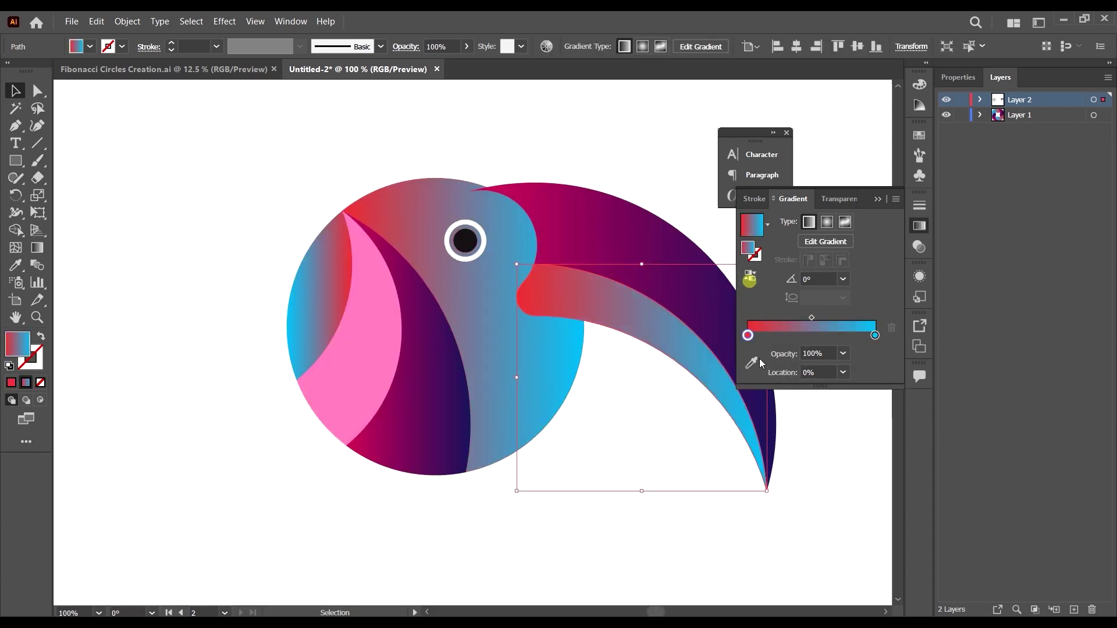
pyautogui.click(668, 501)
pyautogui.scroll(-1, 492, 316)
pyautogui.scroll(-1, 547, 342)
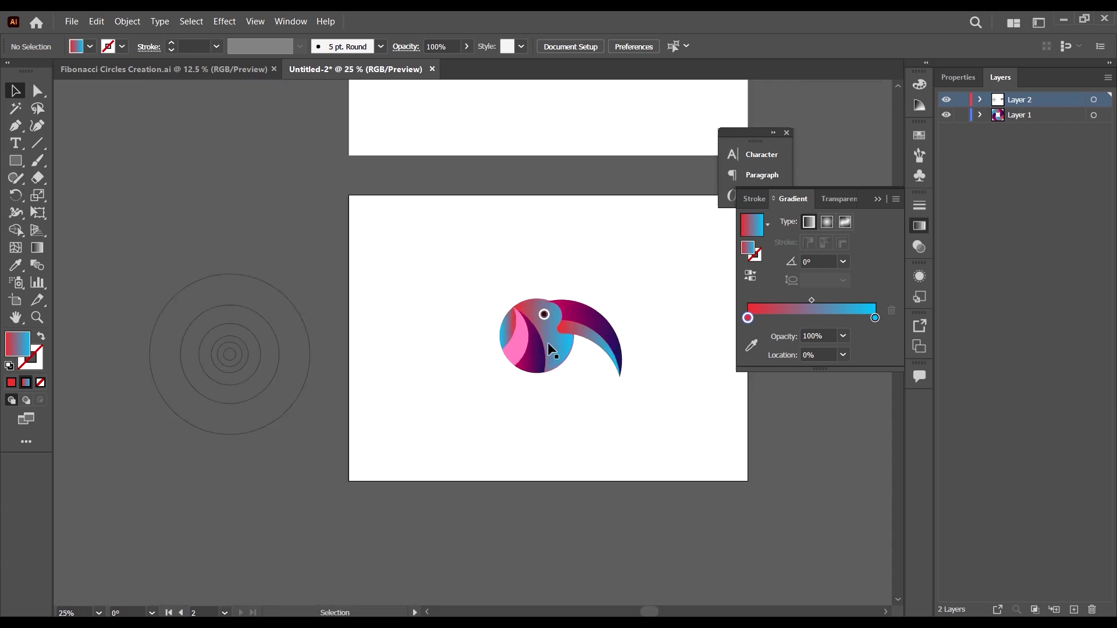
pyautogui.scroll(2, 544, 343)
# - Copy the head's gradient onto the pink feather and reverse its direction
pyautogui.click(467, 306)
pyautogui.scroll(-1, 406, 307)
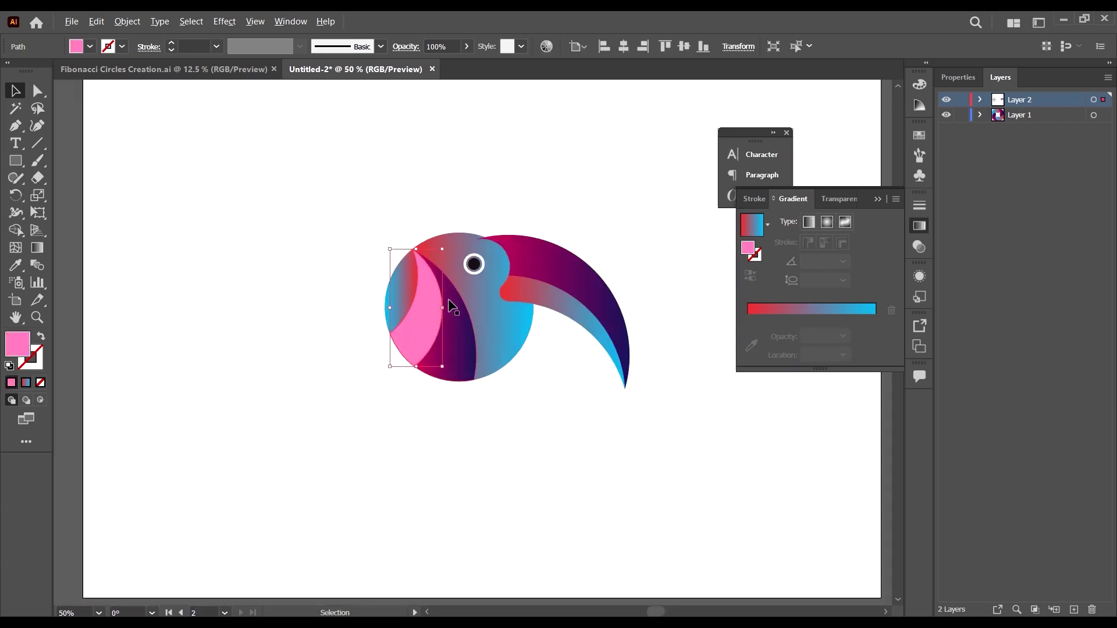
pyautogui.scroll(1, 452, 303)
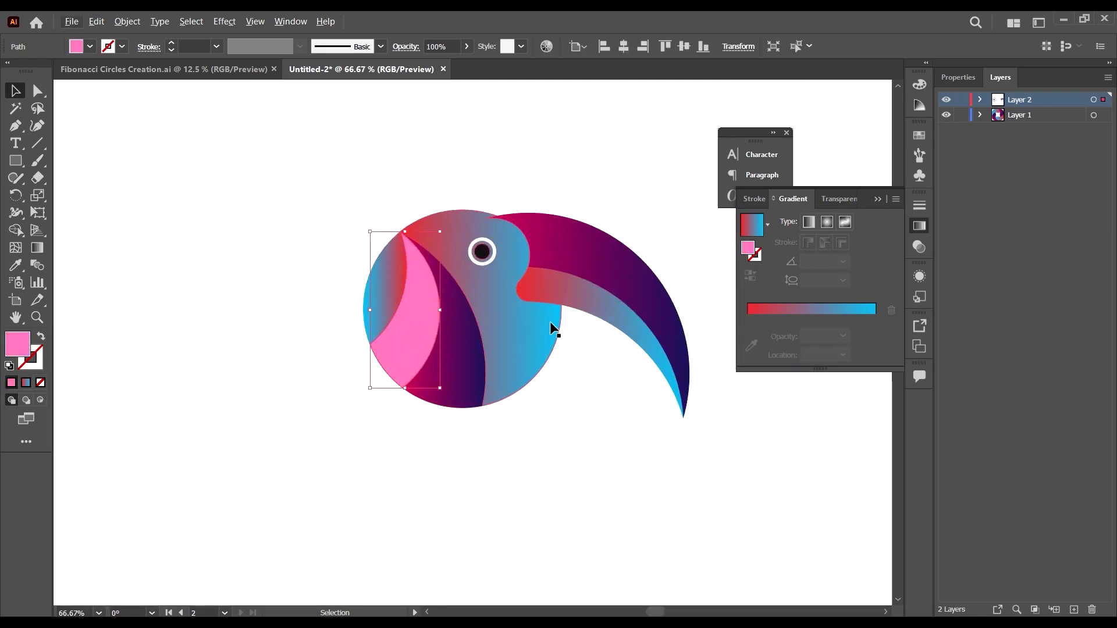
pyautogui.press('i')
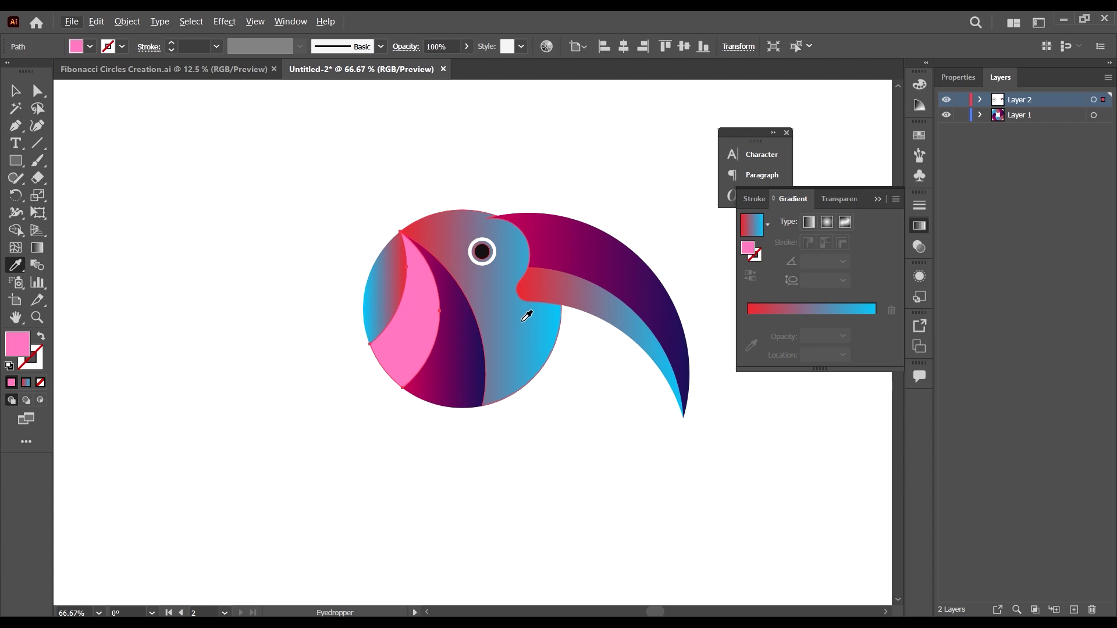
pyautogui.click(523, 320)
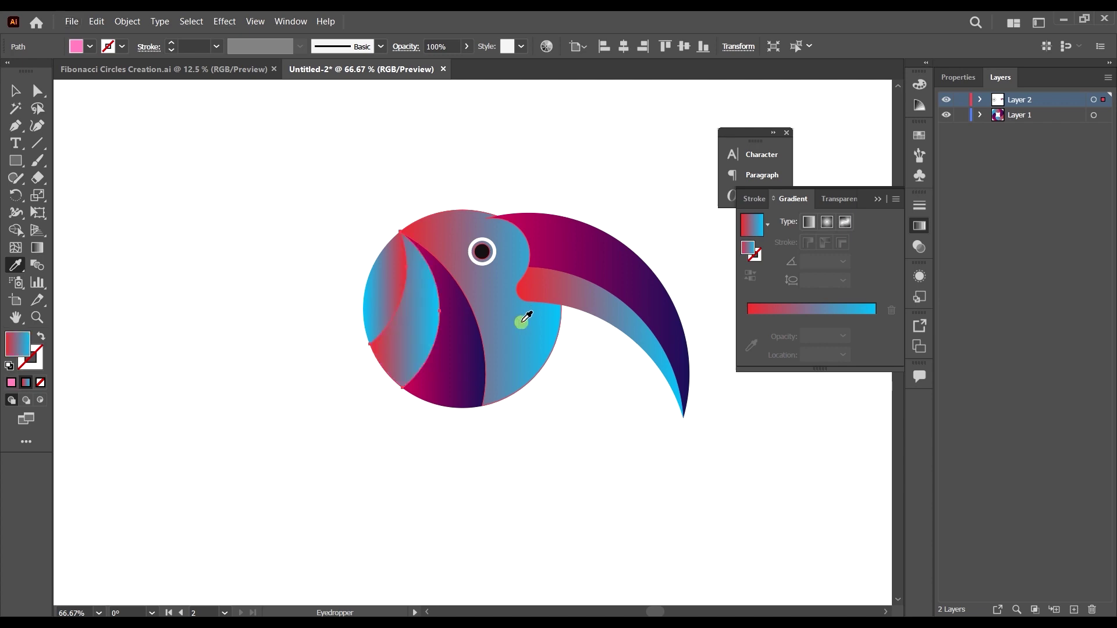
pyautogui.press('v')
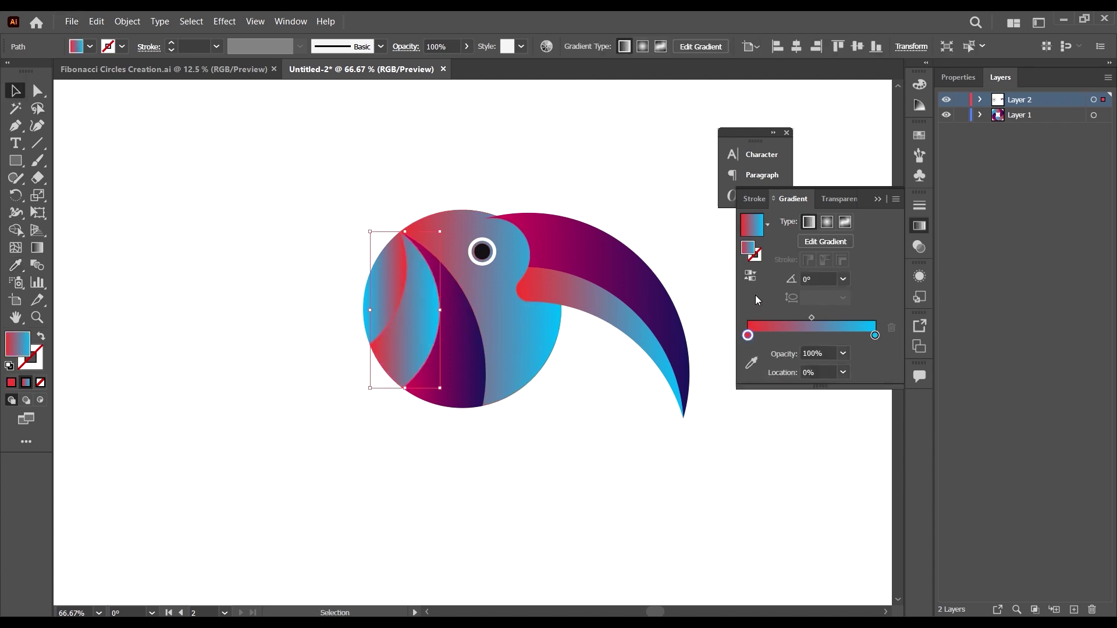
pyautogui.click(750, 276)
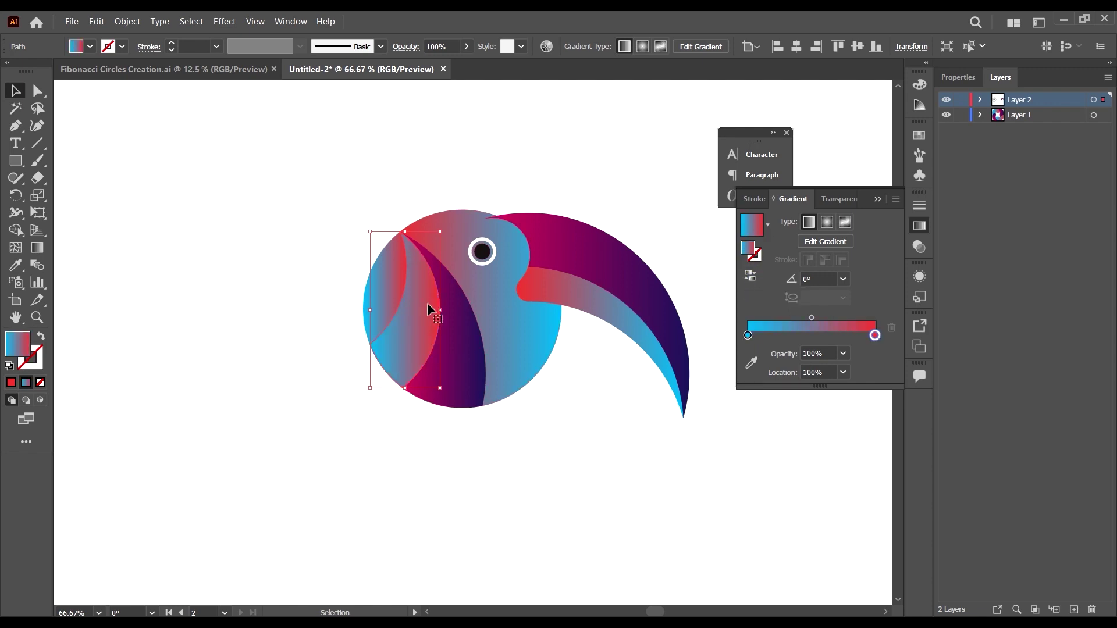
pyautogui.click(920, 136)
# - Try peach, darker peach, purple and light-blue Color Guide swatches on the feather
pyautogui.click(917, 106)
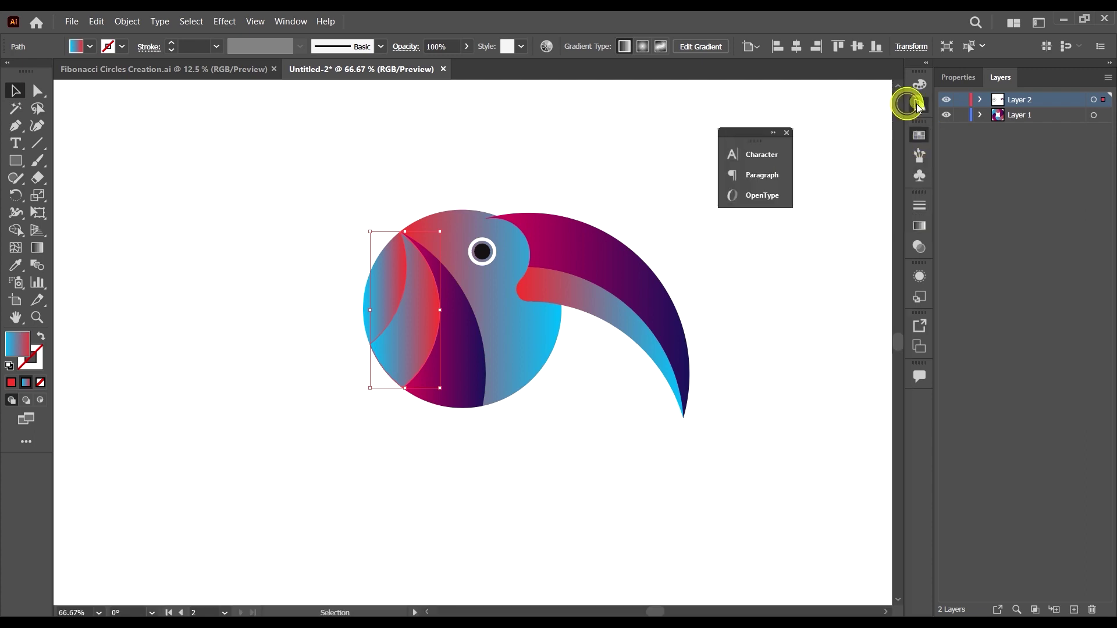
pyautogui.click(825, 170)
pyautogui.click(817, 169)
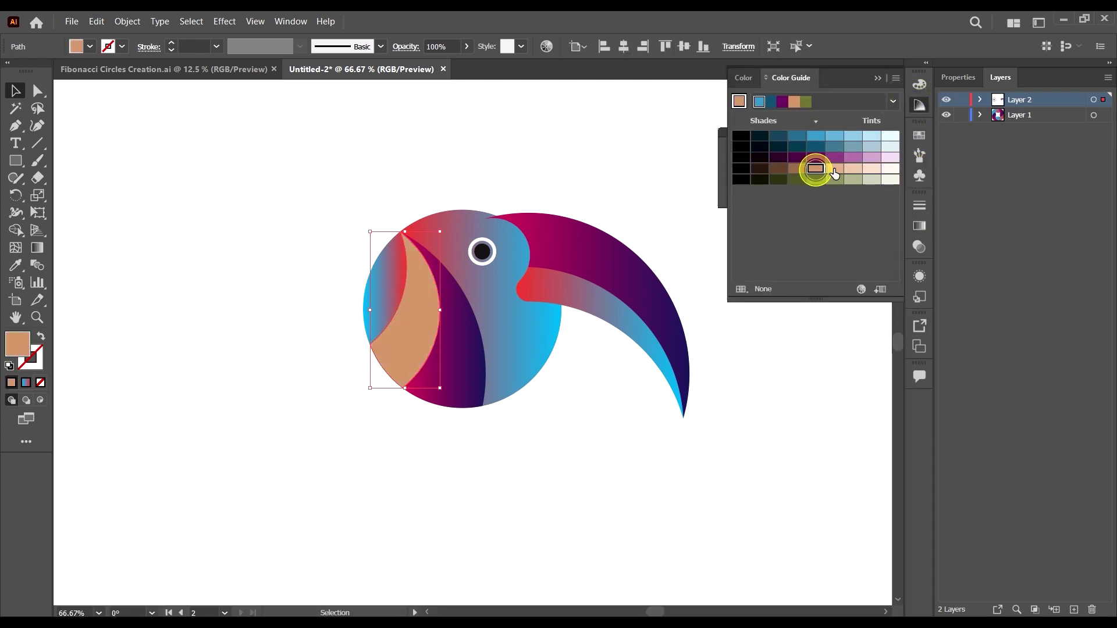
pyautogui.click(833, 157)
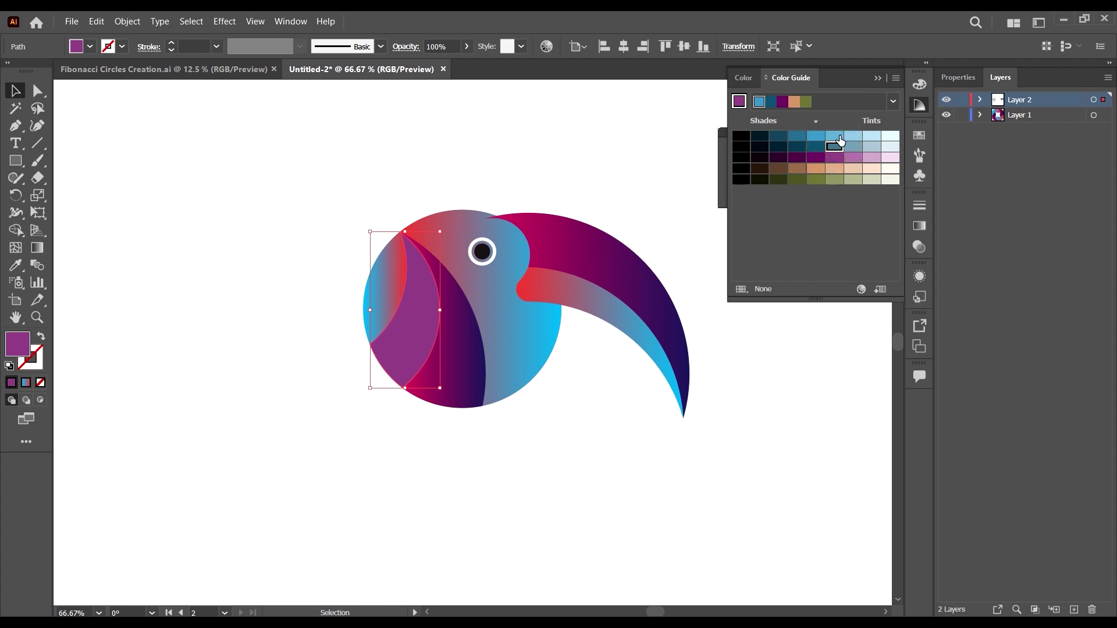
pyautogui.click(833, 137)
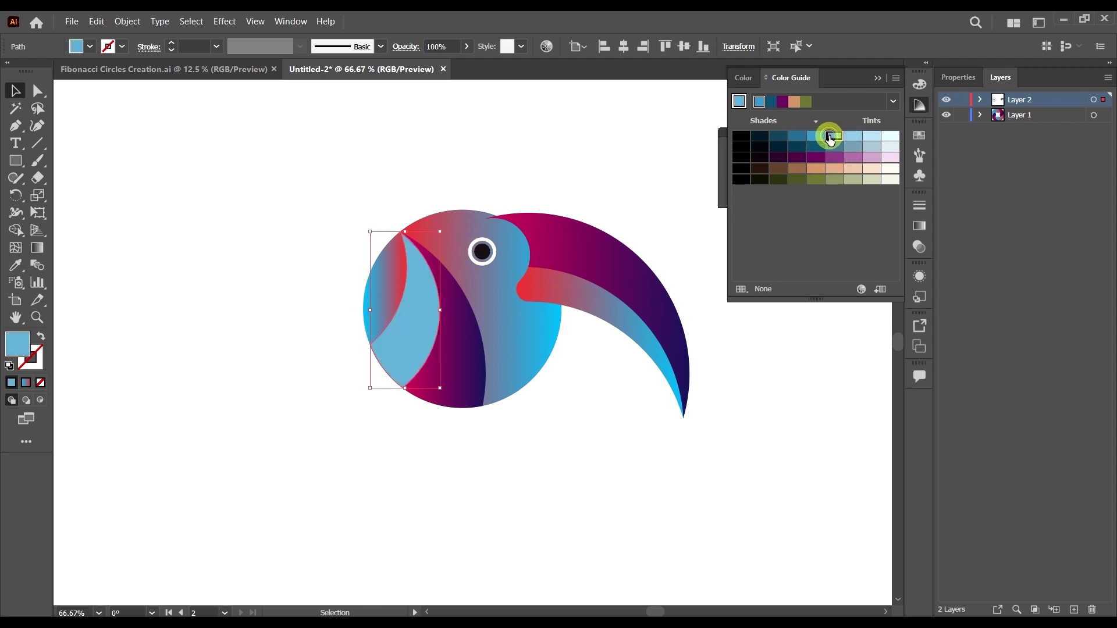
# - Settle on a pale light-blue tint for the feather and deselect it
pyautogui.click(875, 137)
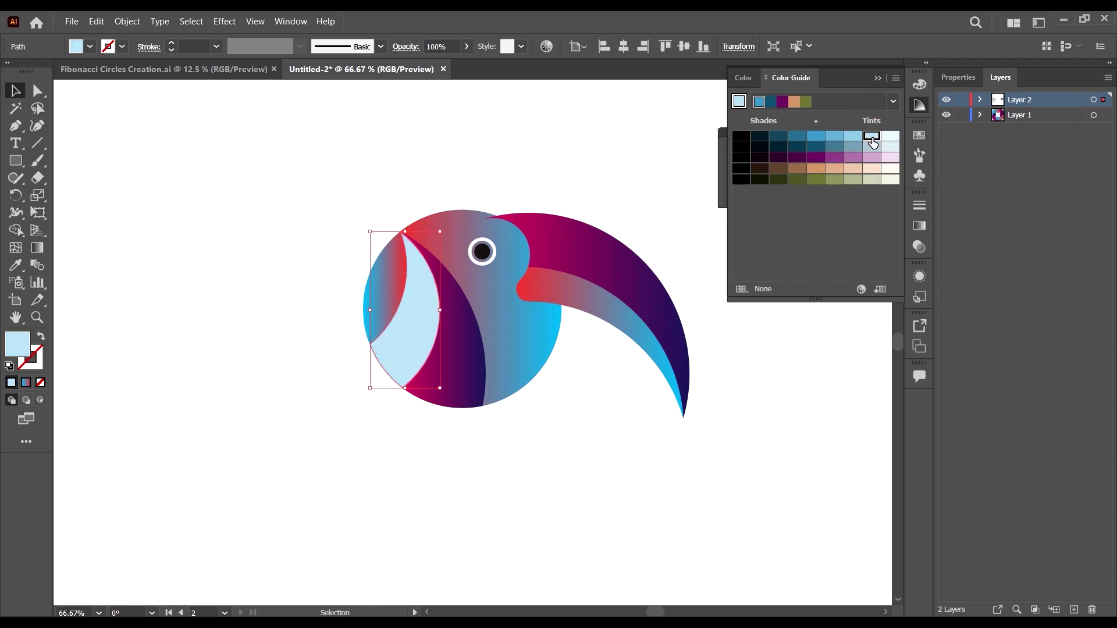
pyautogui.click(873, 169)
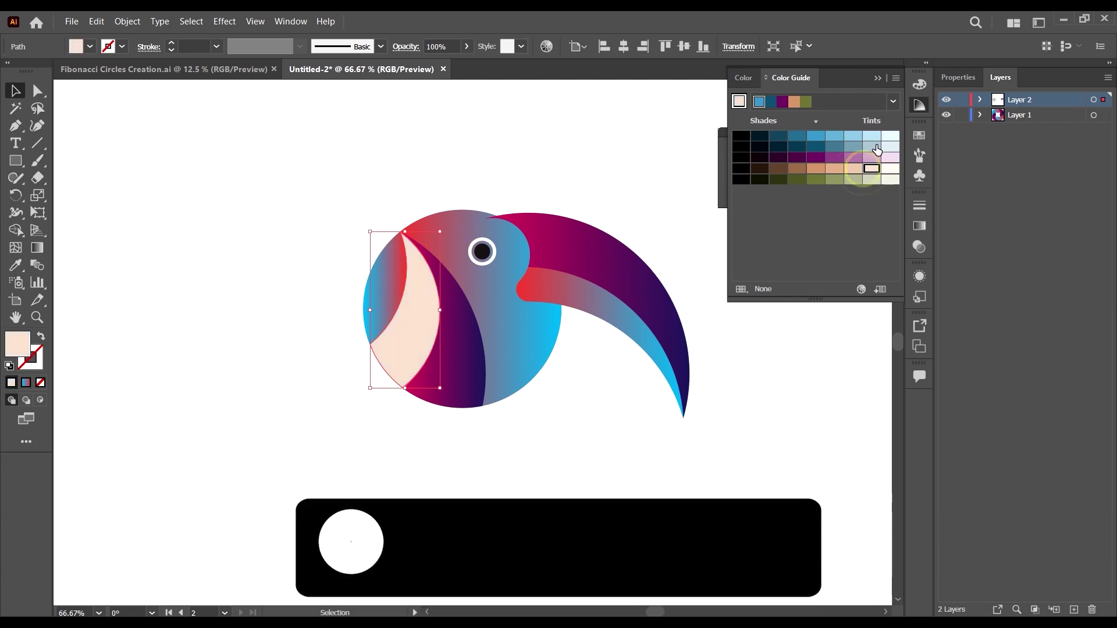
pyautogui.click(872, 146)
pyautogui.click(872, 137)
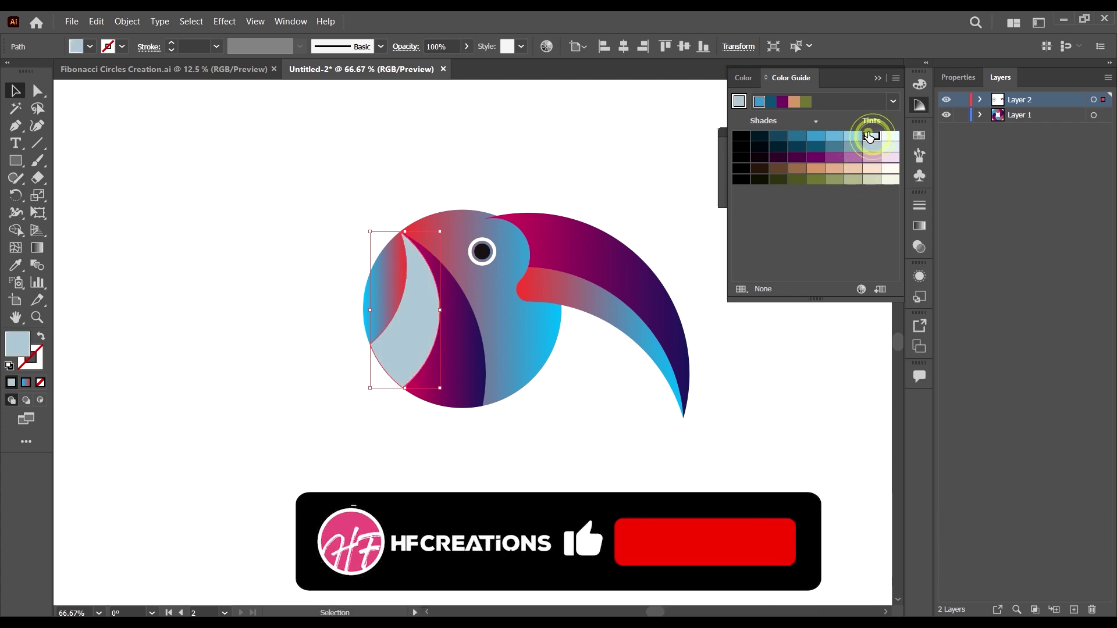
pyautogui.click(809, 480)
pyautogui.scroll(-4, 437, 304)
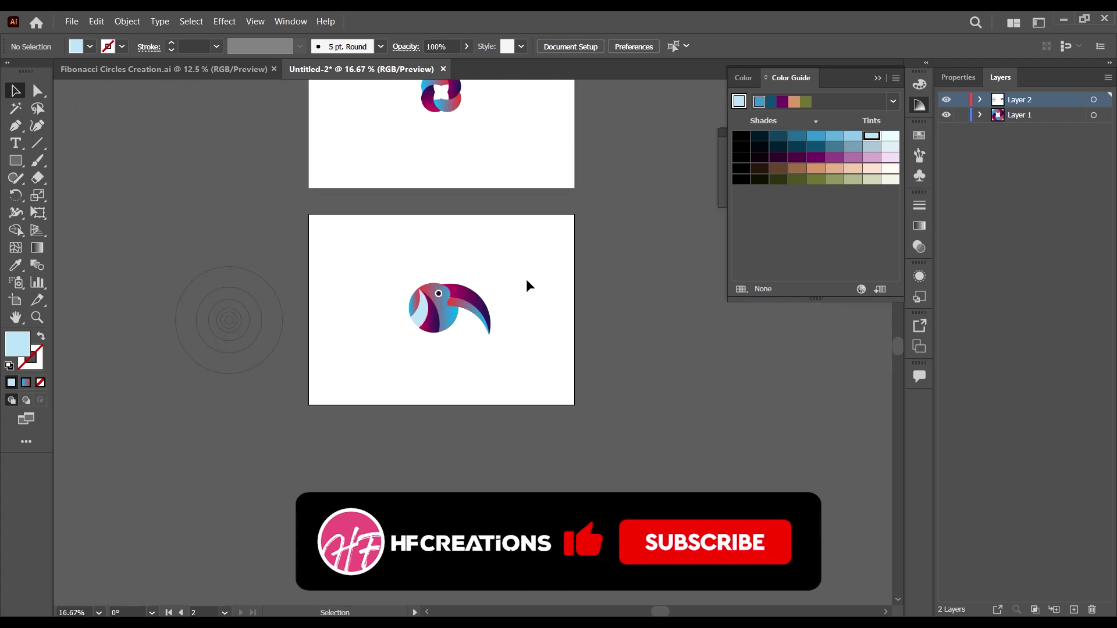
pyautogui.scroll(2, 413, 333)
pyautogui.scroll(2, 429, 332)
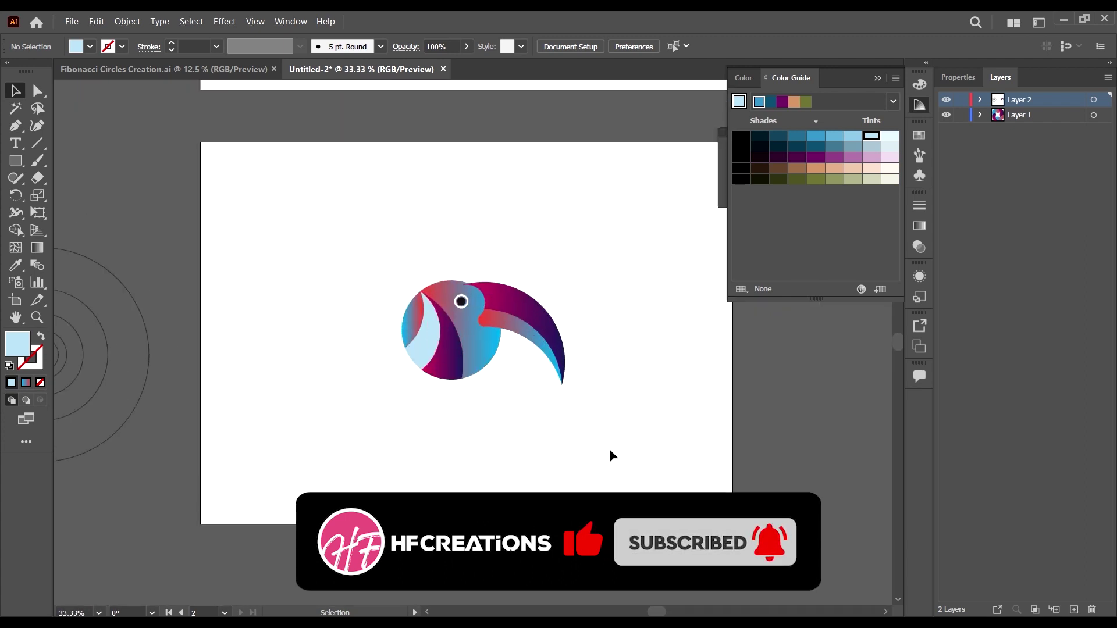
# - Pull the dark pupil out of the toucan's eye and delete it
pyautogui.moveTo(609, 449); pyautogui.dragTo(552, 285)
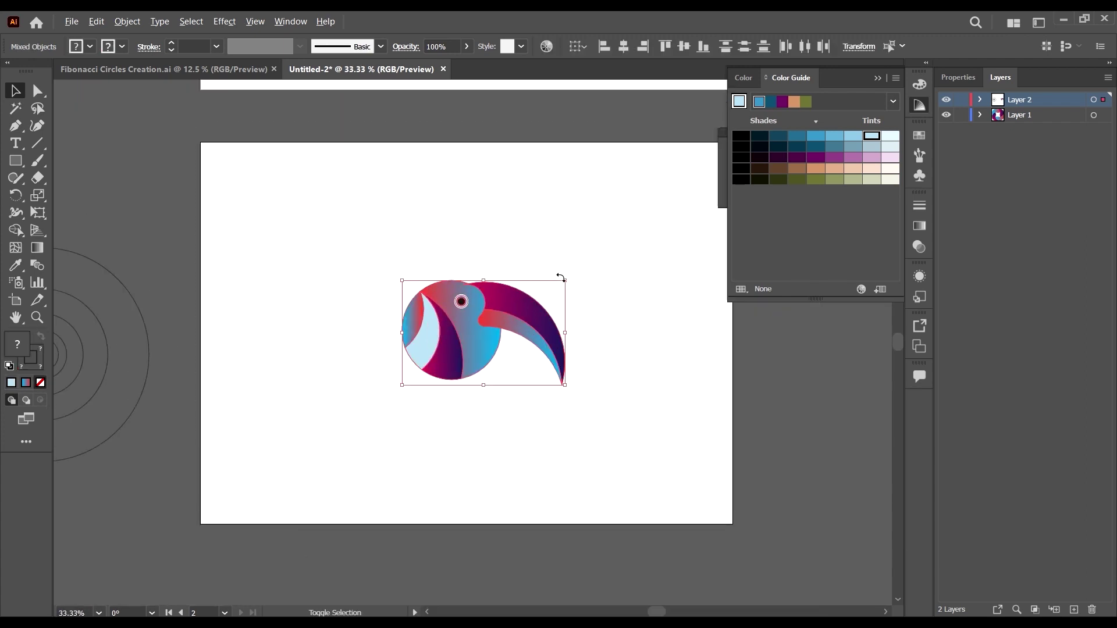
pyautogui.click(611, 305)
pyautogui.moveTo(462, 301); pyautogui.dragTo(589, 209)
pyautogui.press('Delete')
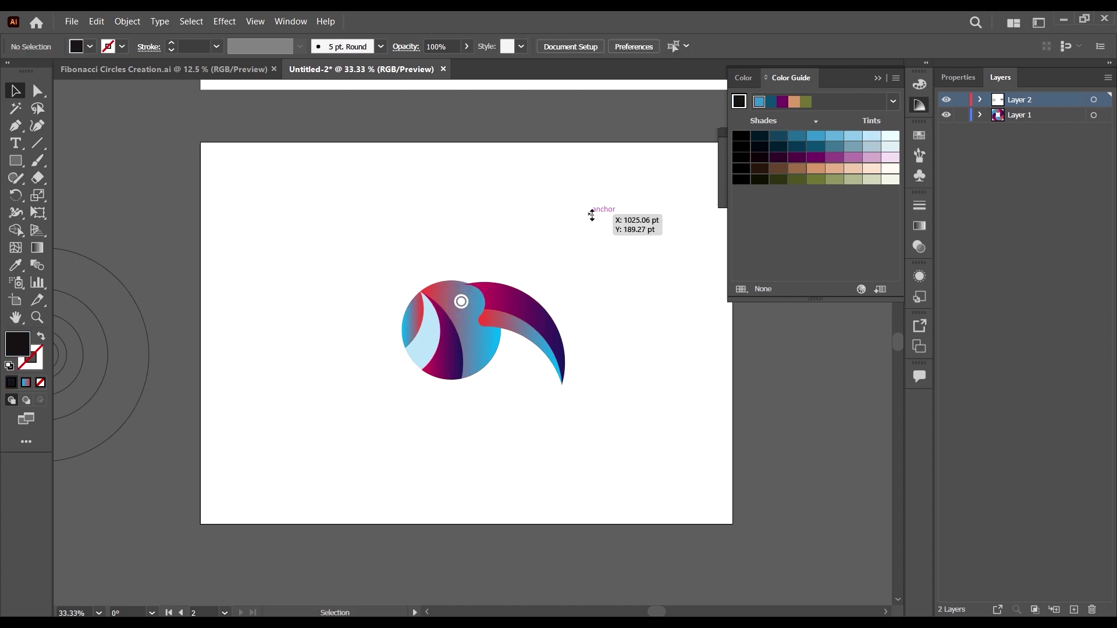
pyautogui.scroll(4, 465, 291)
# - Enlarge the toucan's eye ring from its corner handle
pyautogui.click(469, 313)
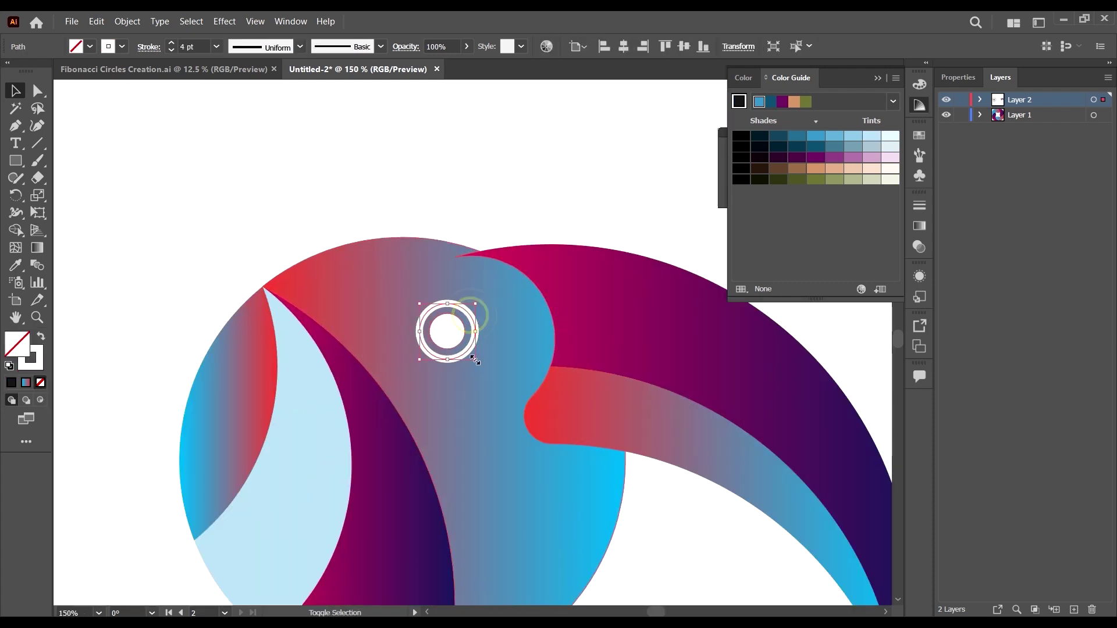
pyautogui.moveTo(478, 362); pyautogui.dragTo(484, 366)
pyautogui.click(480, 232)
pyautogui.scroll(-5, 480, 232)
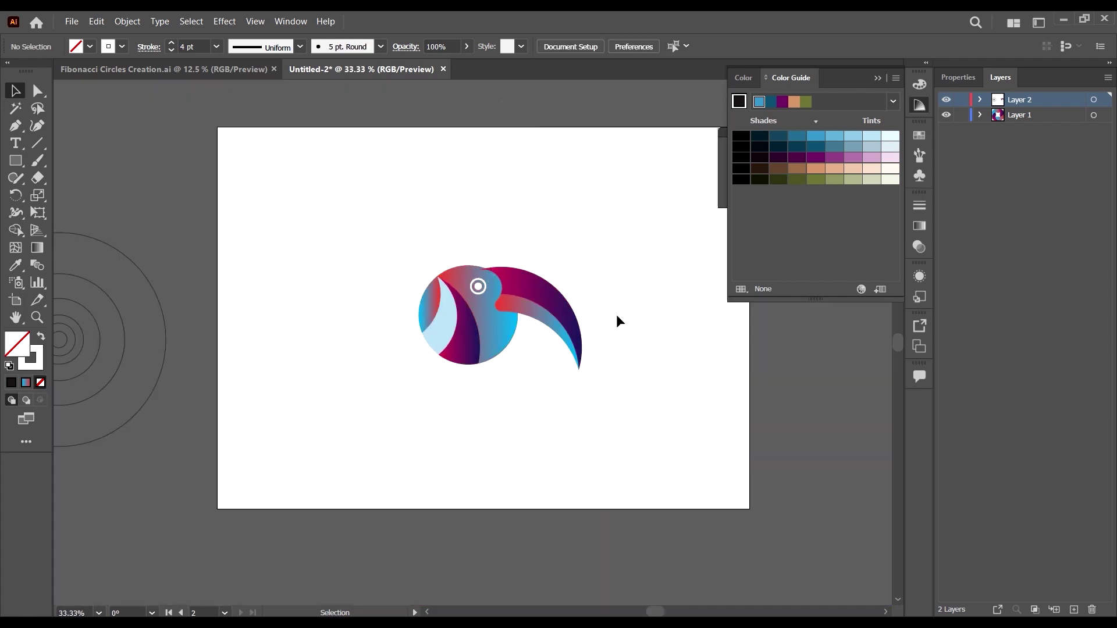
pyautogui.scroll(1, 616, 314)
pyautogui.scroll(-1, 527, 320)
# - Scale the whole toucan group down to about 371 × 237 pt
pyautogui.moveTo(658, 469); pyautogui.dragTo(272, 193)
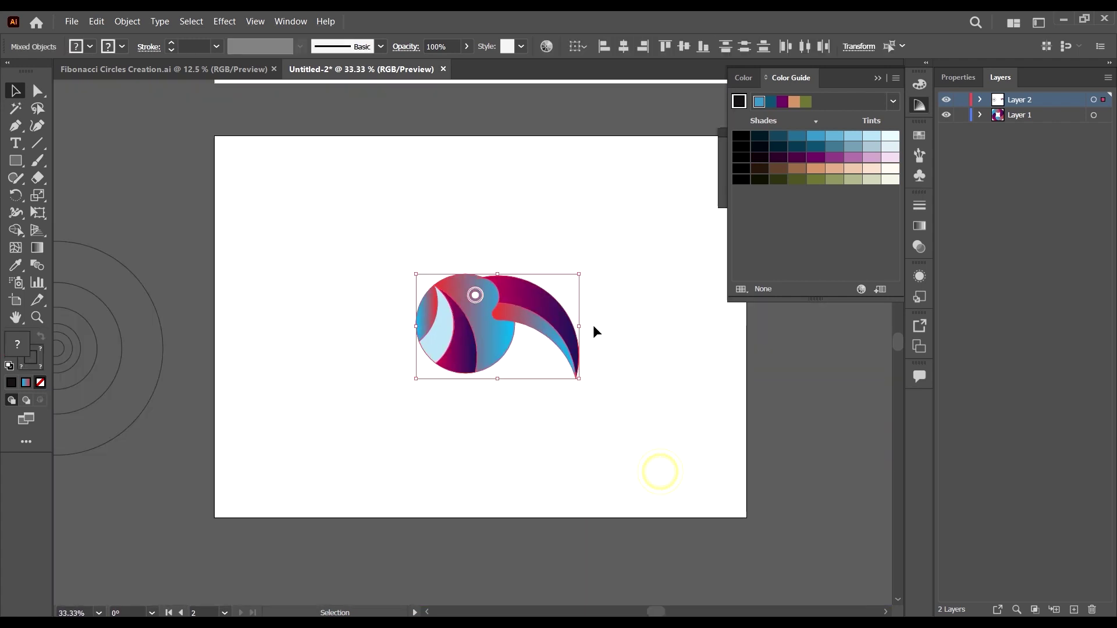
pyautogui.moveTo(579, 275); pyautogui.dragTo(558, 288)
pyautogui.click(627, 300)
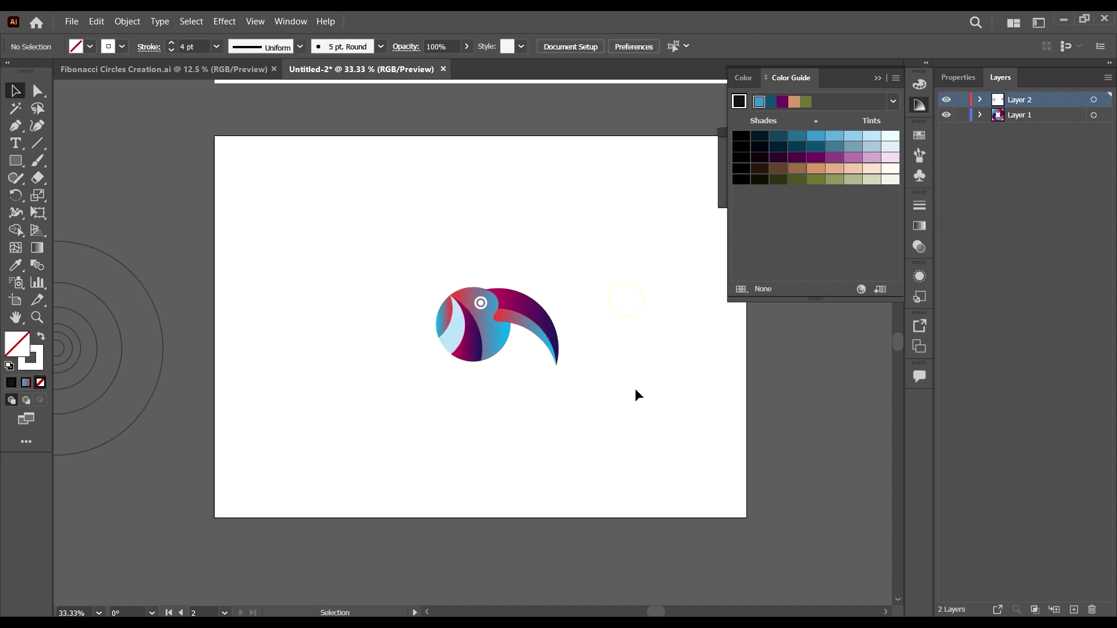
pyautogui.scroll(1, 504, 307)
pyautogui.scroll(-3, 573, 294)
pyautogui.scroll(2, 573, 297)
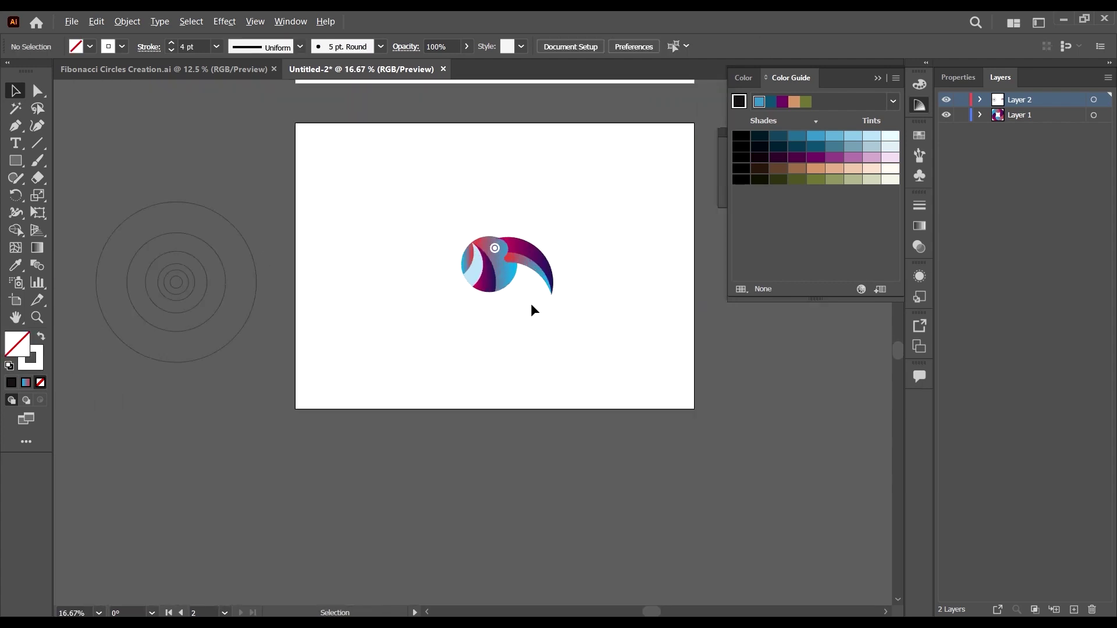
pyautogui.click(553, 286)
pyautogui.moveTo(564, 299); pyautogui.dragTo(572, 305)
pyautogui.scroll(2, 504, 199)
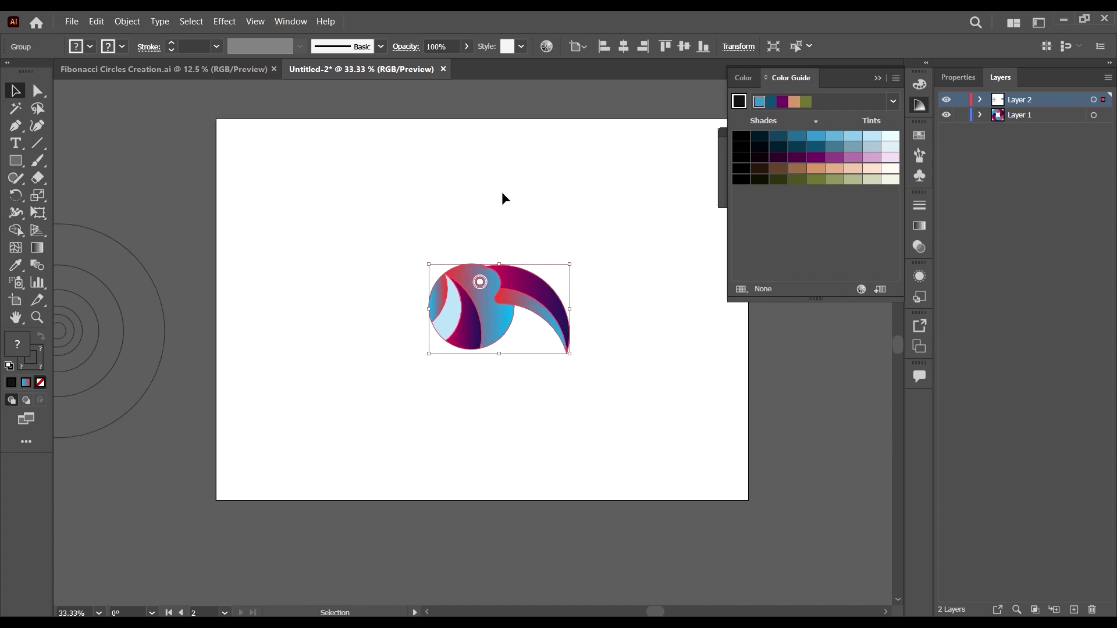
pyautogui.click(606, 376)
pyautogui.press('t')
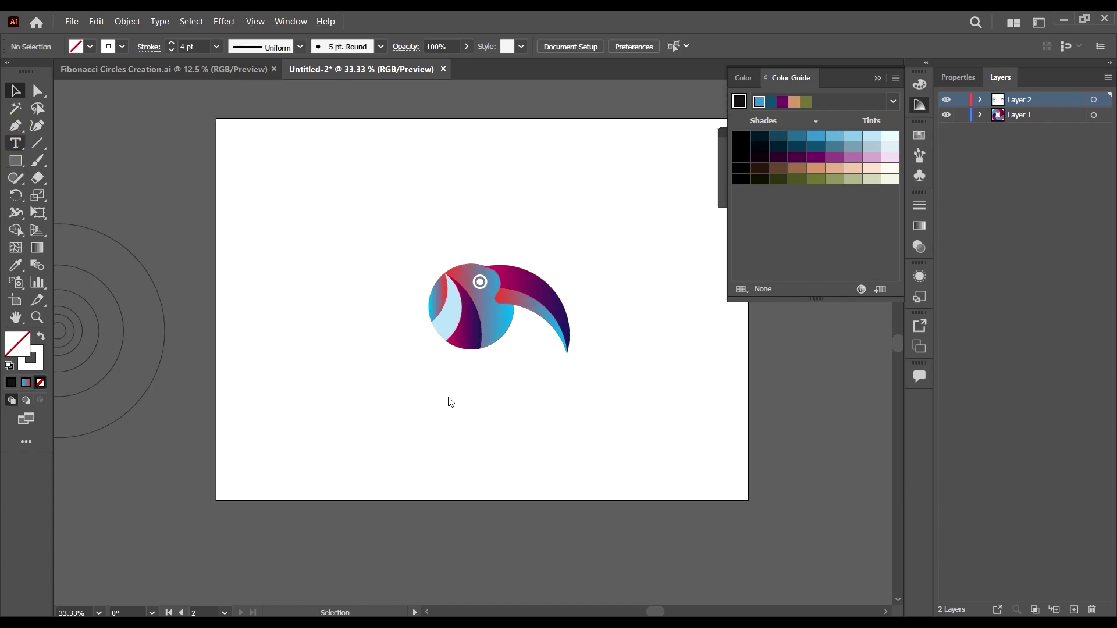
# - Place BirdHead text below the bird, enlarge it and centre it horizontally on the artboard
pyautogui.click(407, 381)
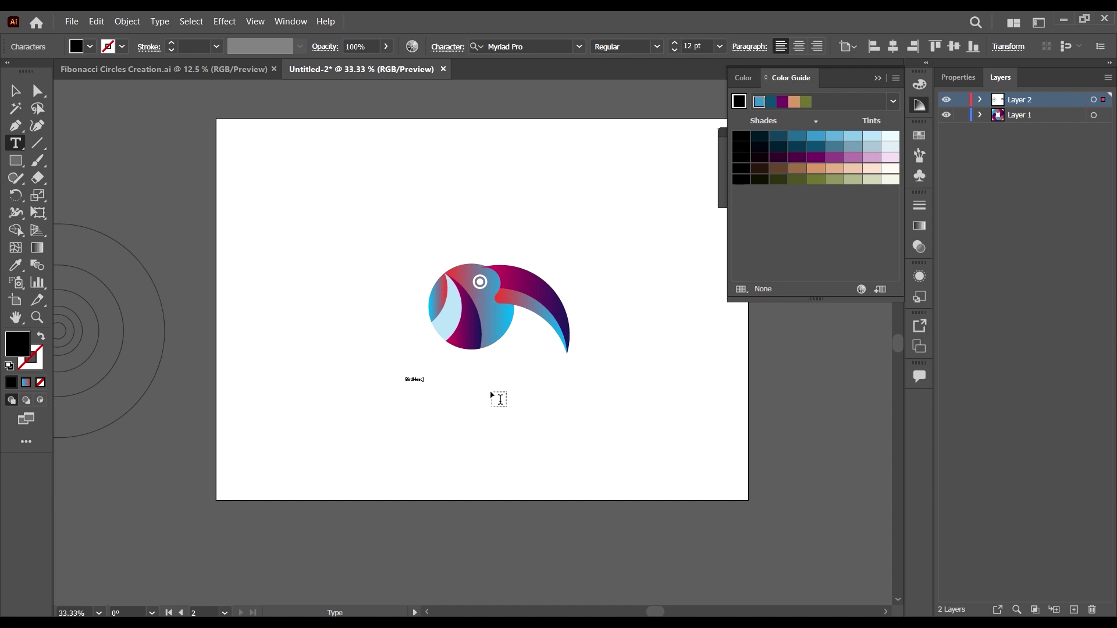
pyautogui.click(15, 90)
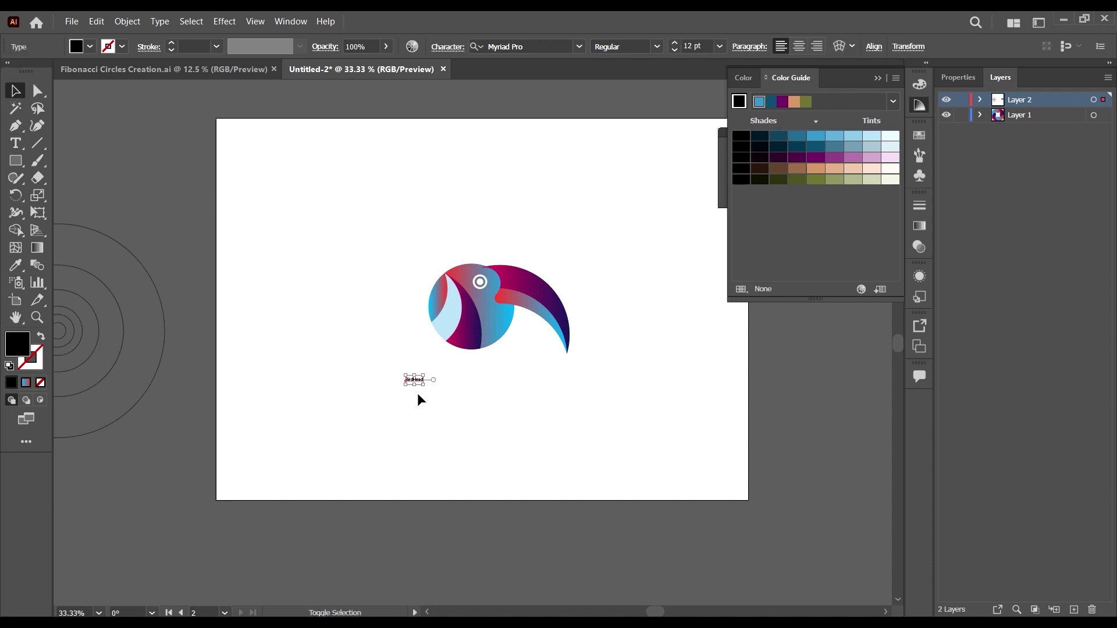
pyautogui.moveTo(429, 386); pyautogui.dragTo(688, 466)
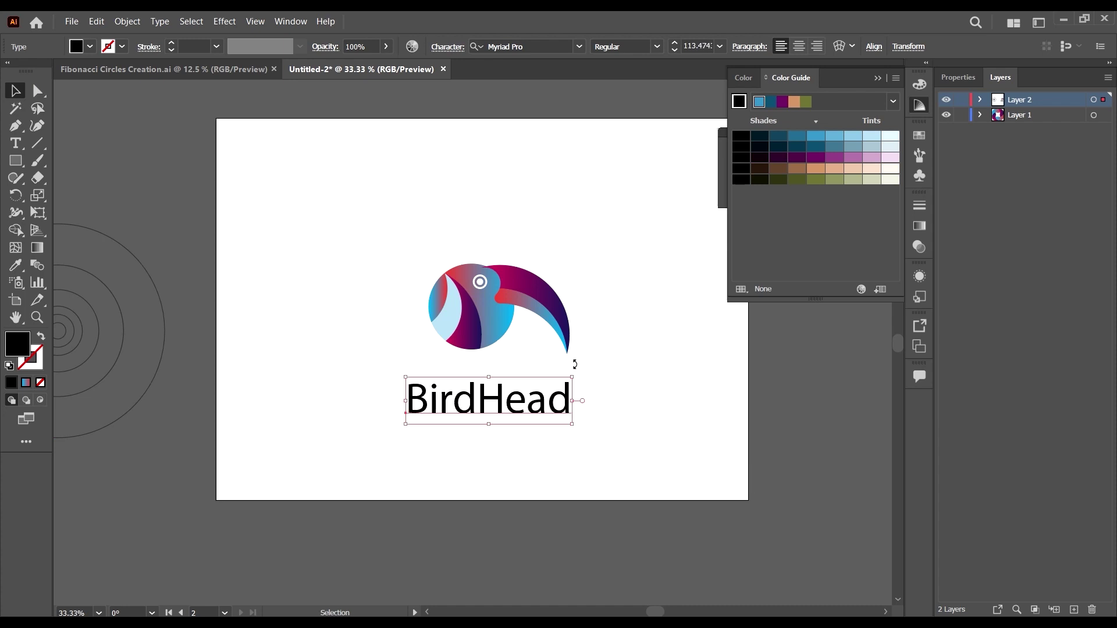
pyautogui.click(873, 47)
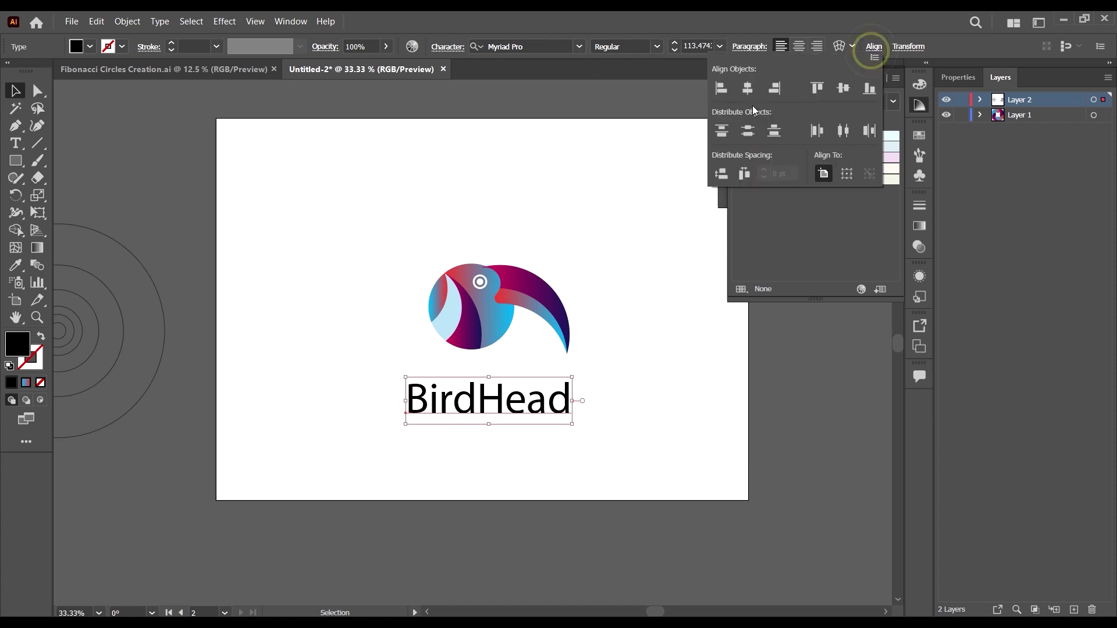
pyautogui.click(740, 85)
pyautogui.click(676, 472)
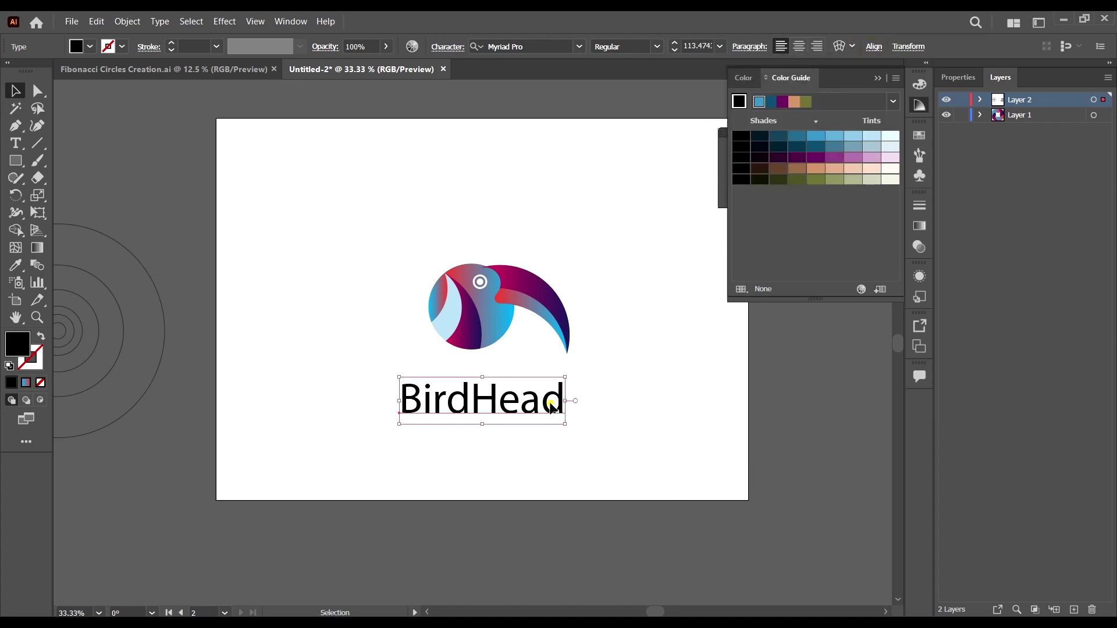
pyautogui.moveTo(550, 406); pyautogui.dragTo(556, 361)
# - Set the BirdHead text to Bahnschrift and colour it with a blue swatch
pyautogui.click(580, 47)
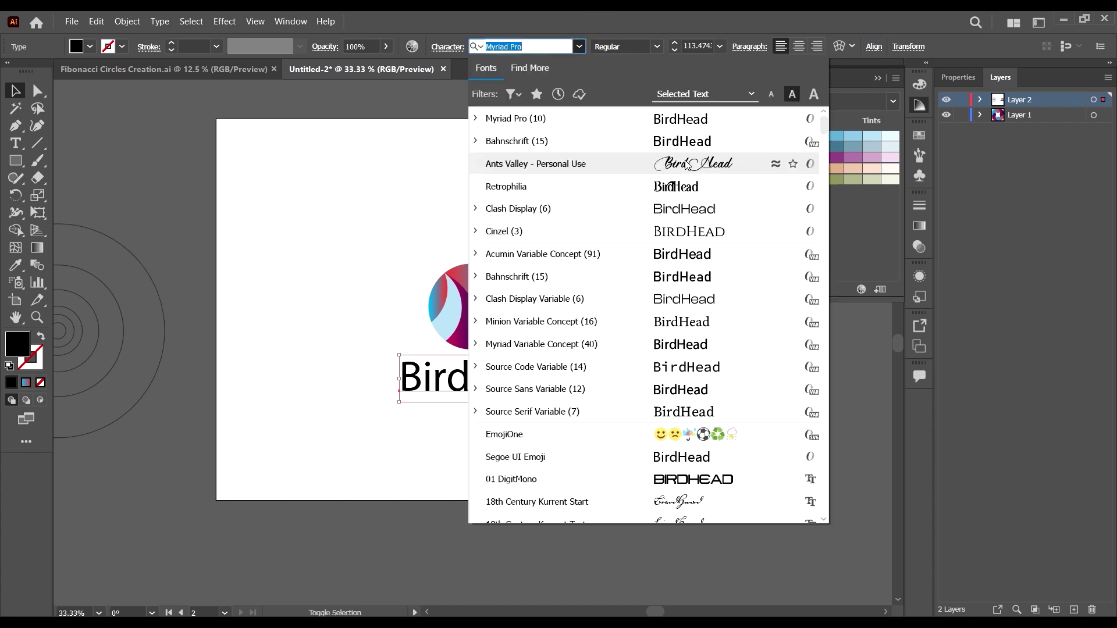
pyautogui.click(702, 144)
pyautogui.hscroll(1, 698, 138)
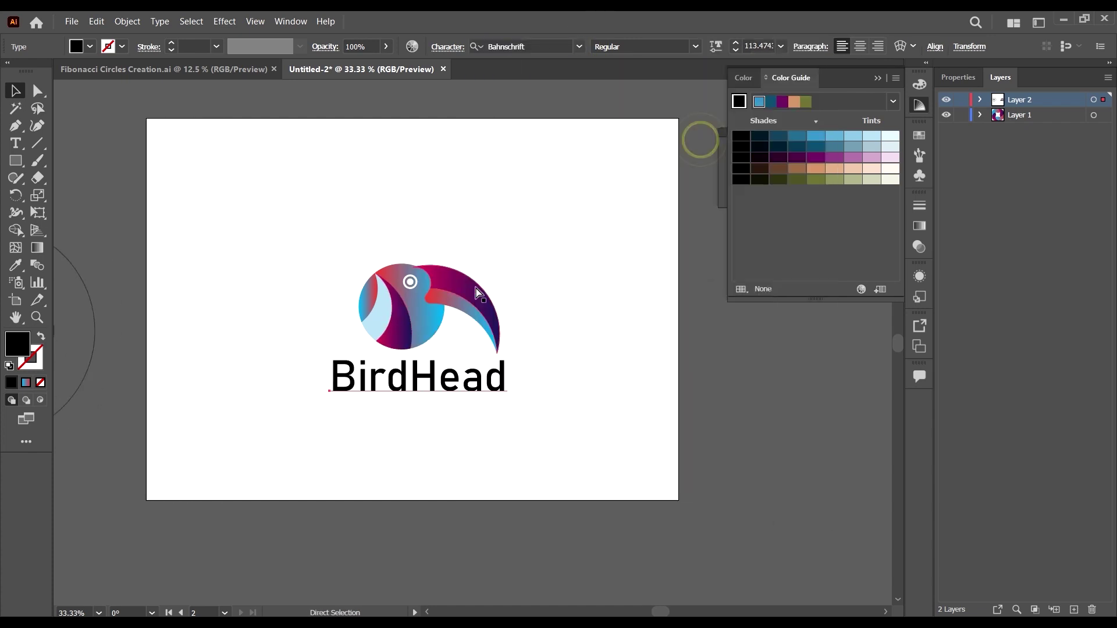
pyautogui.click(815, 137)
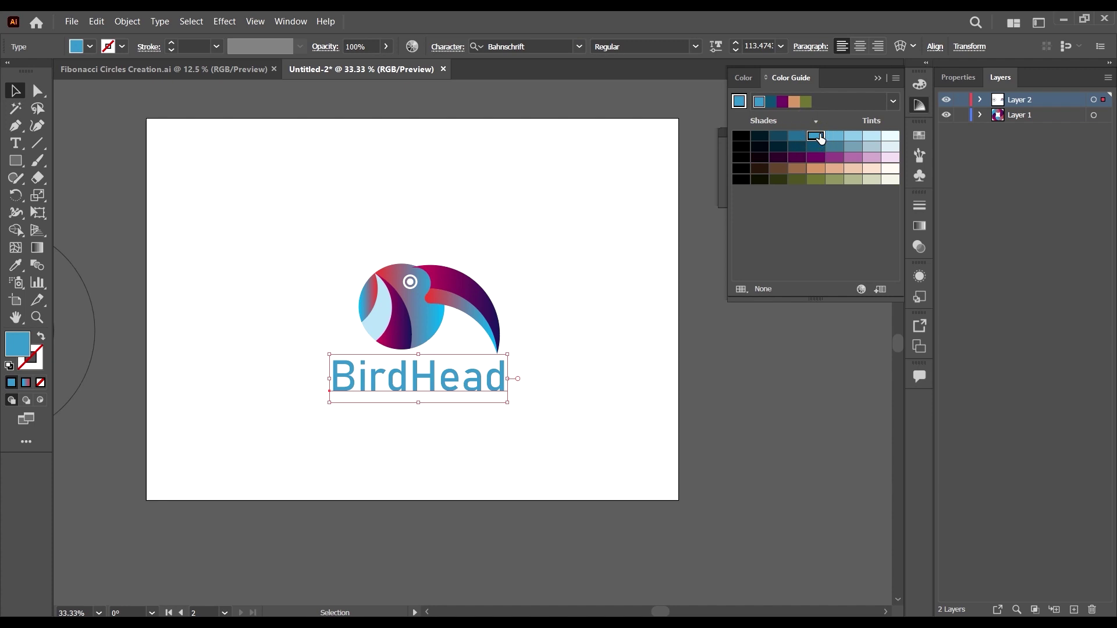
# - Delete the BirdHead wordmark, leaving only the bird logo
pyautogui.click(594, 484)
pyautogui.hscroll(-1, 541, 367)
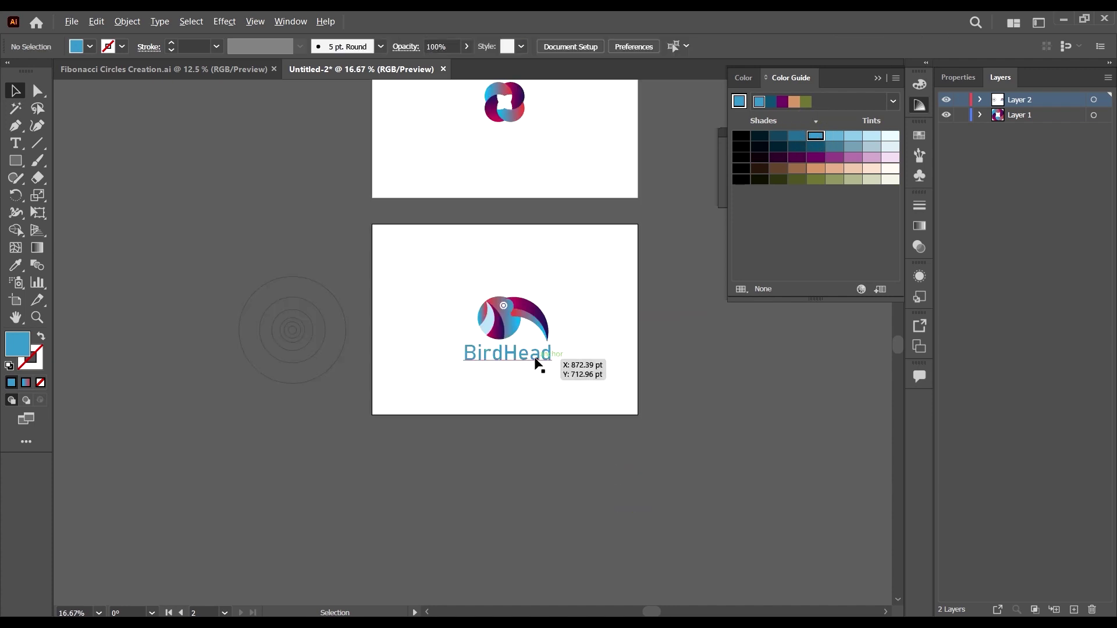
pyautogui.click(530, 394)
pyautogui.press('Delete')
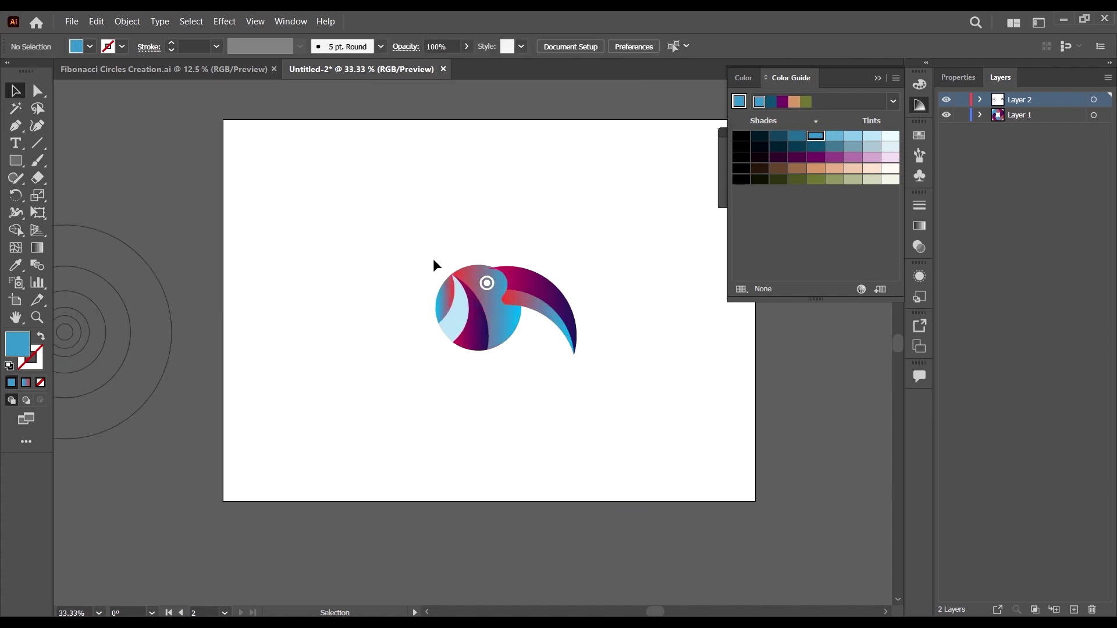
pyautogui.scroll(-3, 433, 258)
pyautogui.scroll(2, 546, 252)
pyautogui.scroll(2, 494, 260)
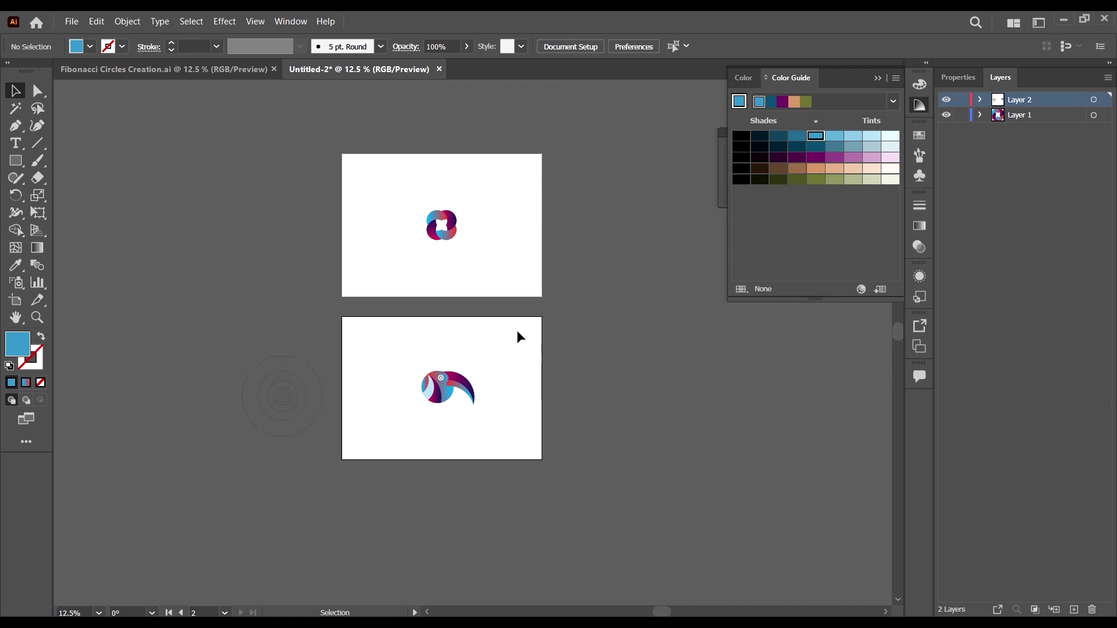
# - Move the bird artboard up and to the right of Artboard 1
pyautogui.hotkey('shift', 'o')
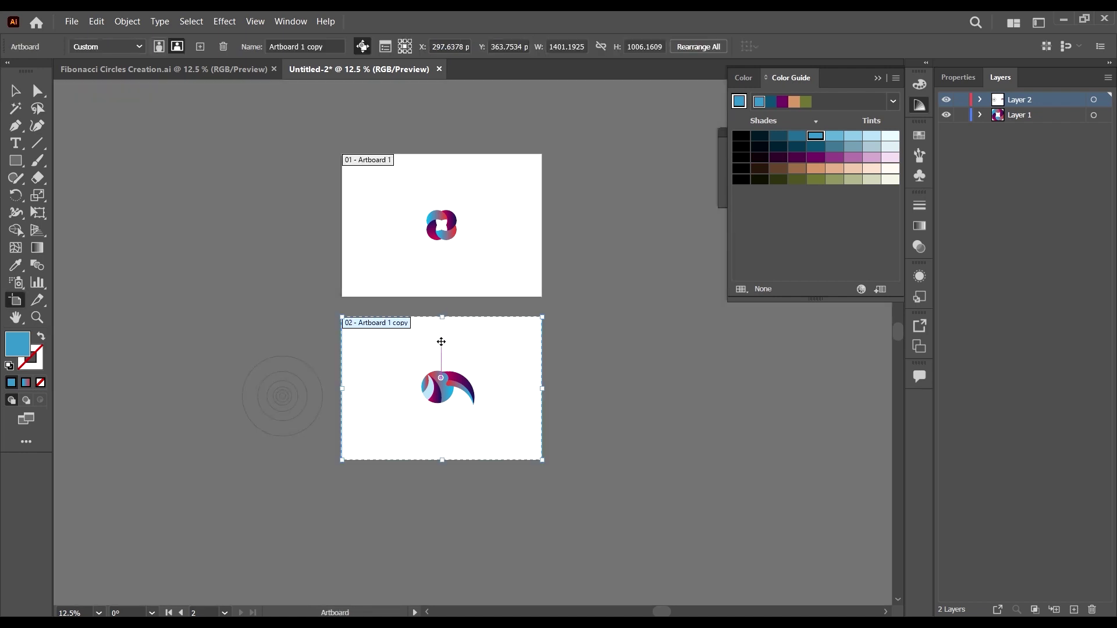
pyautogui.moveTo(447, 342); pyautogui.dragTo(658, 175)
pyautogui.scroll(3, 552, 286)
pyautogui.scroll(5, 531, 264)
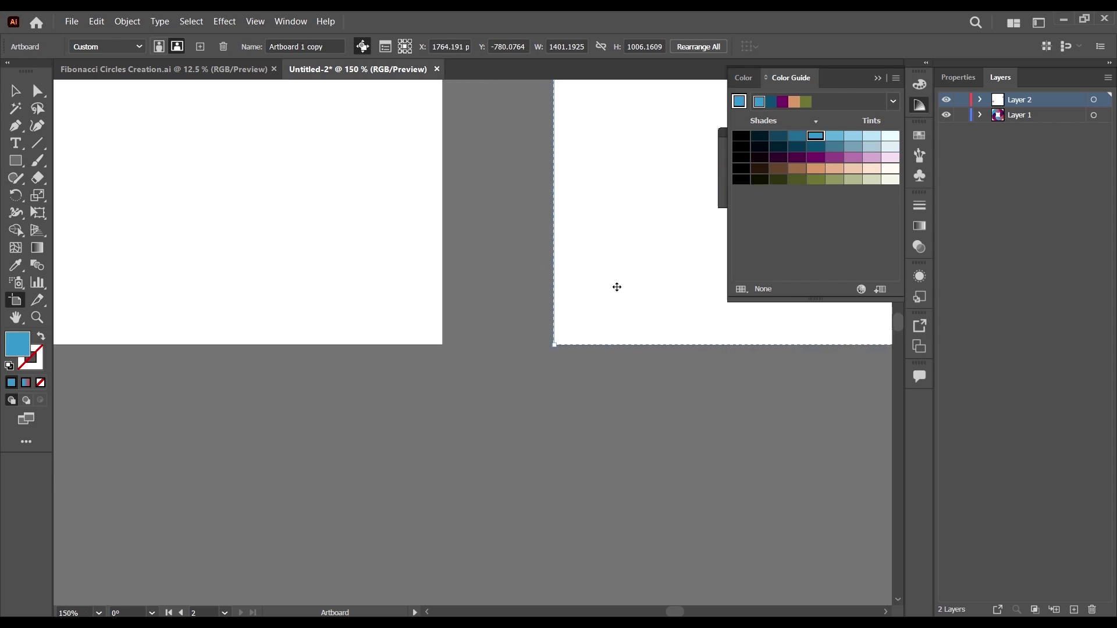
pyautogui.moveTo(616, 287); pyautogui.dragTo(647, 291)
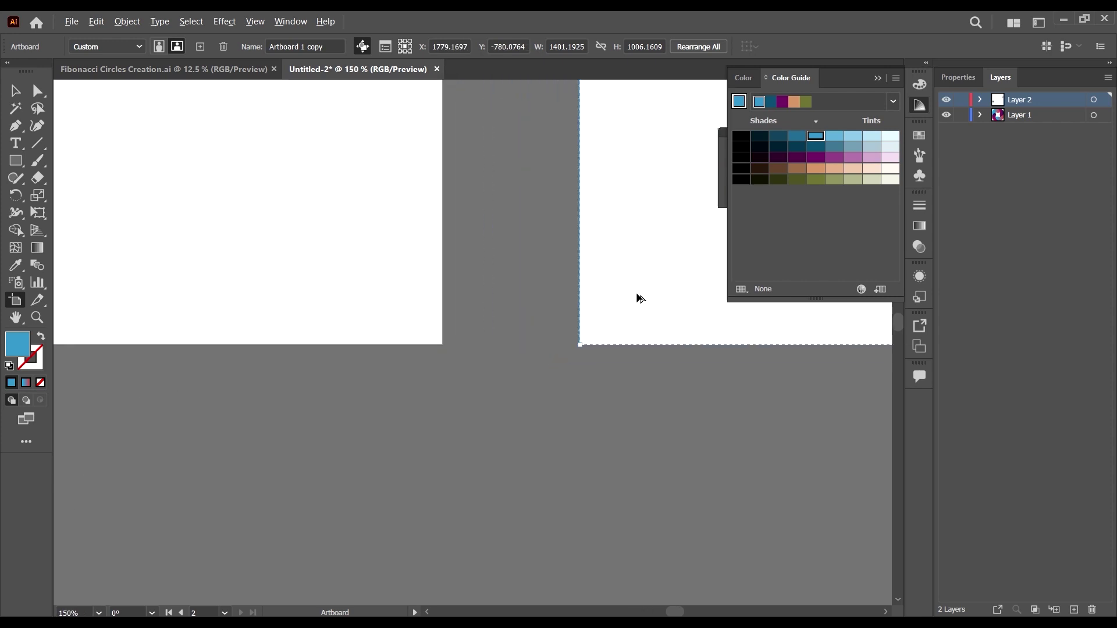
pyautogui.scroll(-8, 640, 298)
# - Duplicate the bird artboard into a new artboard below Artboard 1
pyautogui.moveTo(639, 235); pyautogui.dragTo(511, 344)
pyautogui.hotkey('alt', 'shift')
pyautogui.press('Escape')
pyautogui.scroll(2, 559, 343)
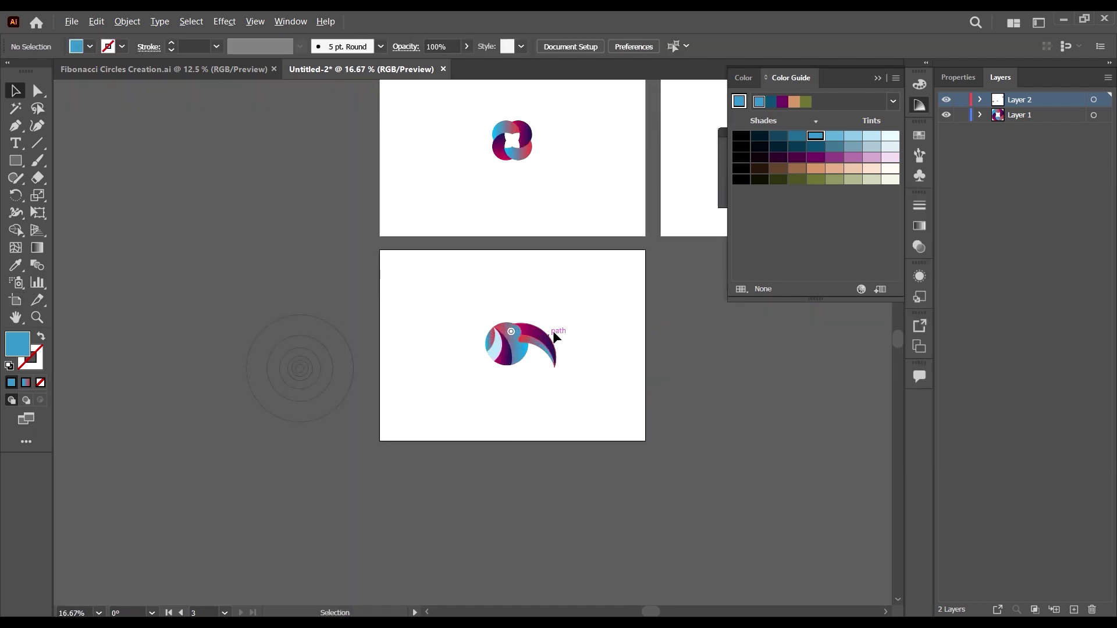
pyautogui.scroll(2, 518, 379)
# - Delete the copied bird group so the third artboard is empty
pyautogui.moveTo(693, 417); pyautogui.dragTo(367, 197)
pyautogui.scroll(-2, 459, 250)
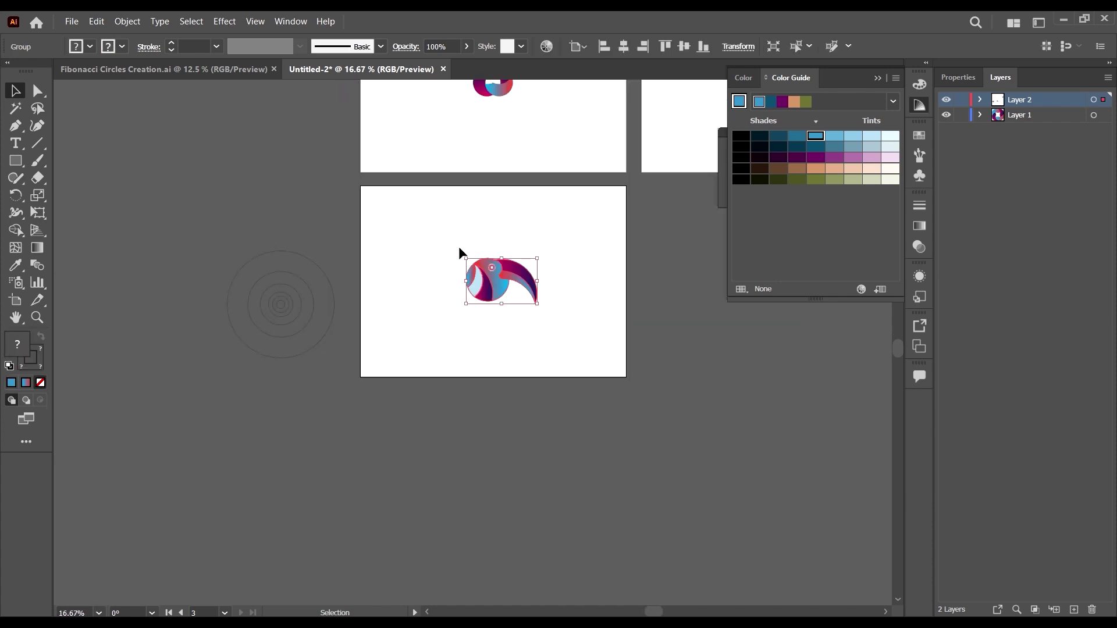
pyautogui.press('Delete')
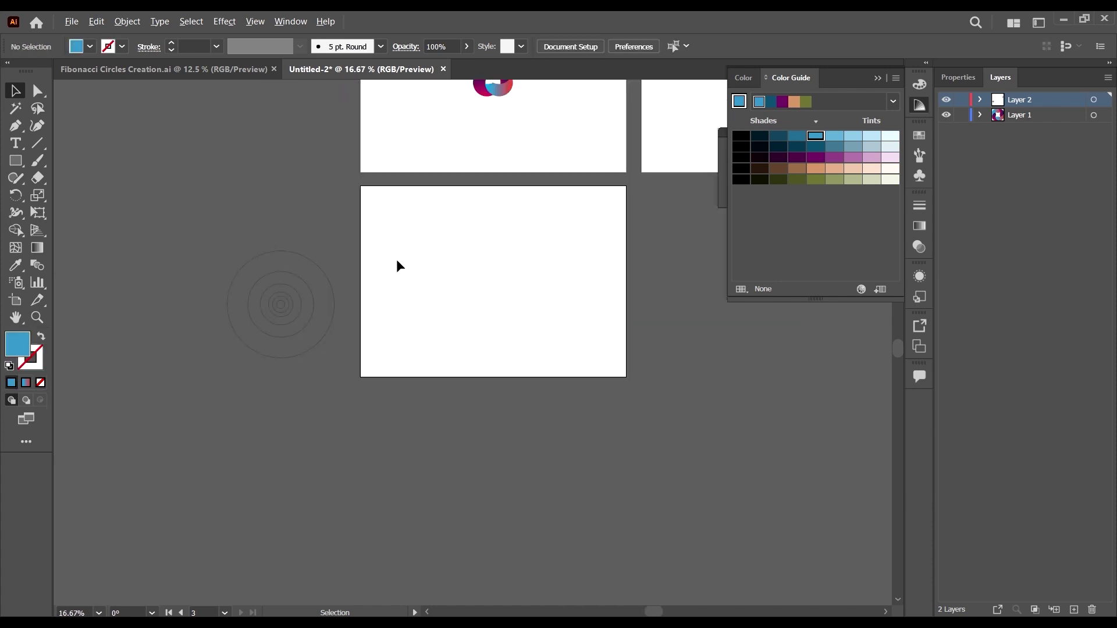
pyautogui.scroll(-2, 407, 260)
pyautogui.scroll(2, 487, 216)
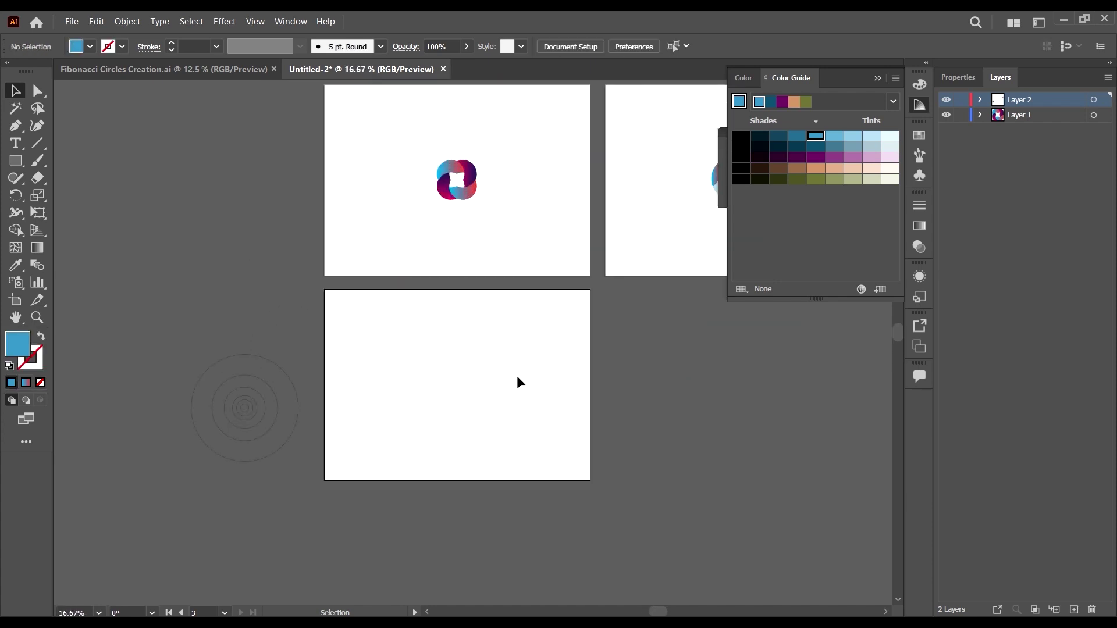
pyautogui.scroll(-1, 528, 330)
pyautogui.hscroll(4, 564, 333)
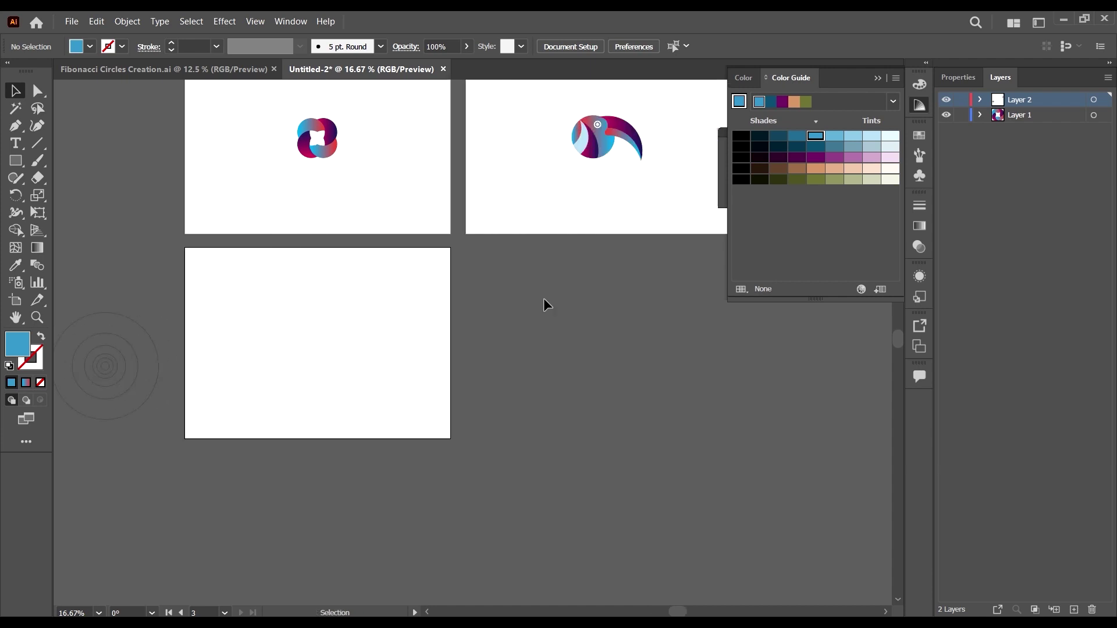
pyautogui.scroll(1, 544, 307)
pyautogui.scroll(3, 642, 183)
pyautogui.scroll(-3, 642, 182)
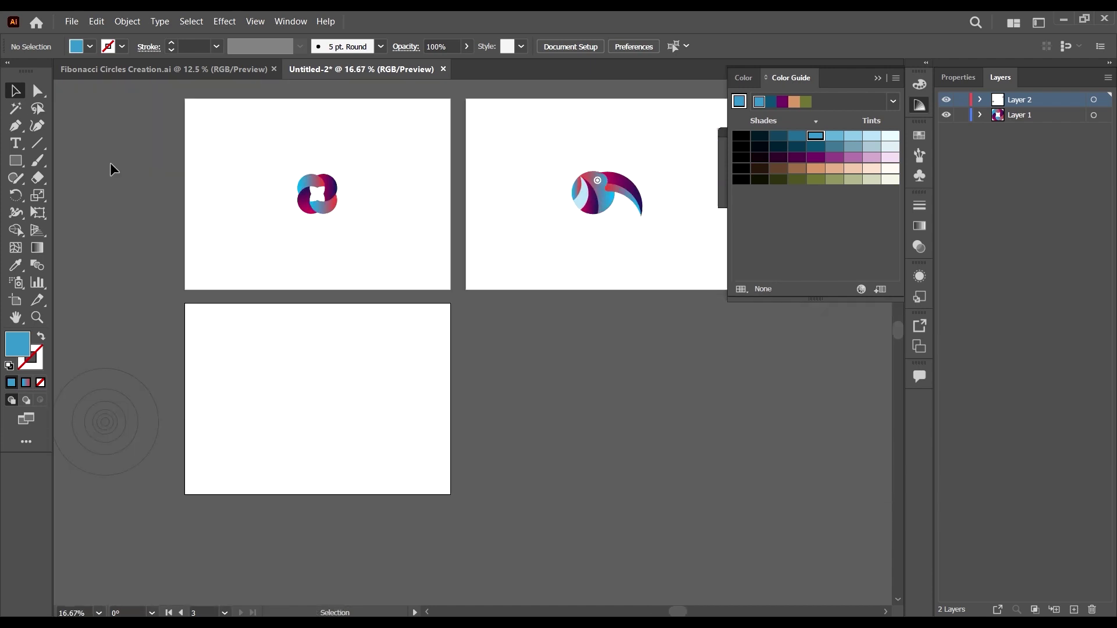
# - Place the images (93) parrot photo onto artboard 3
pyautogui.click(72, 21)
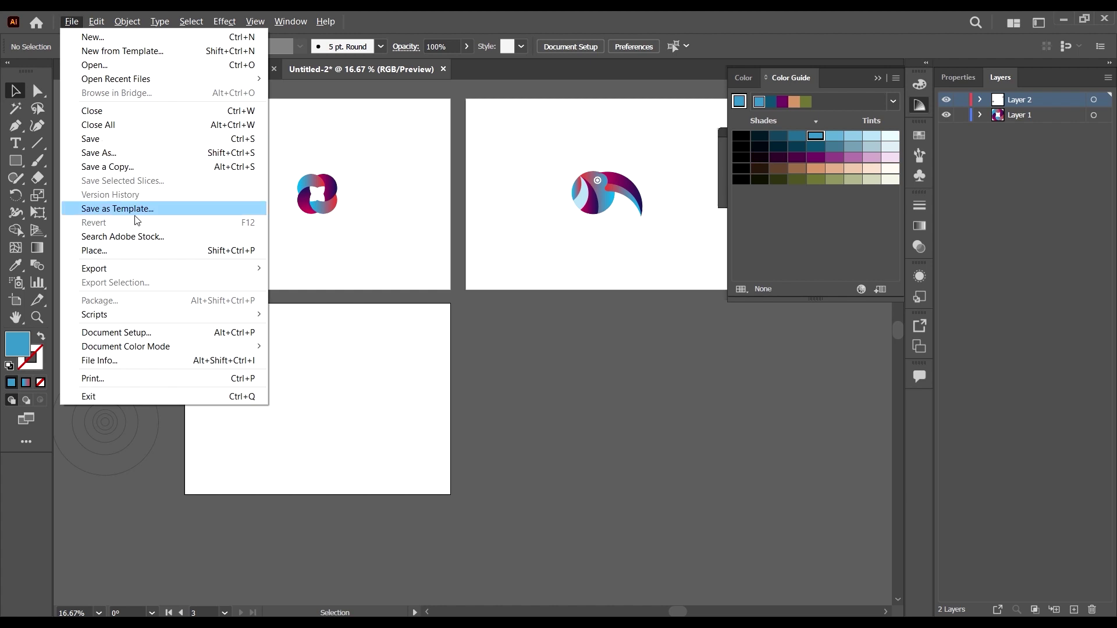
pyautogui.click(134, 251)
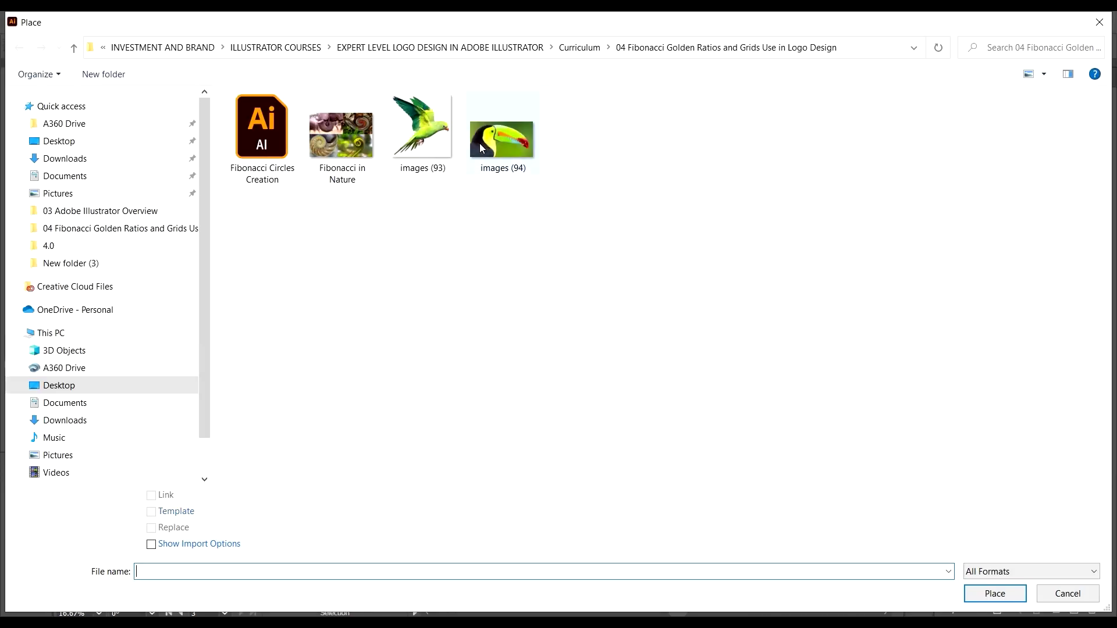
pyautogui.click(418, 134)
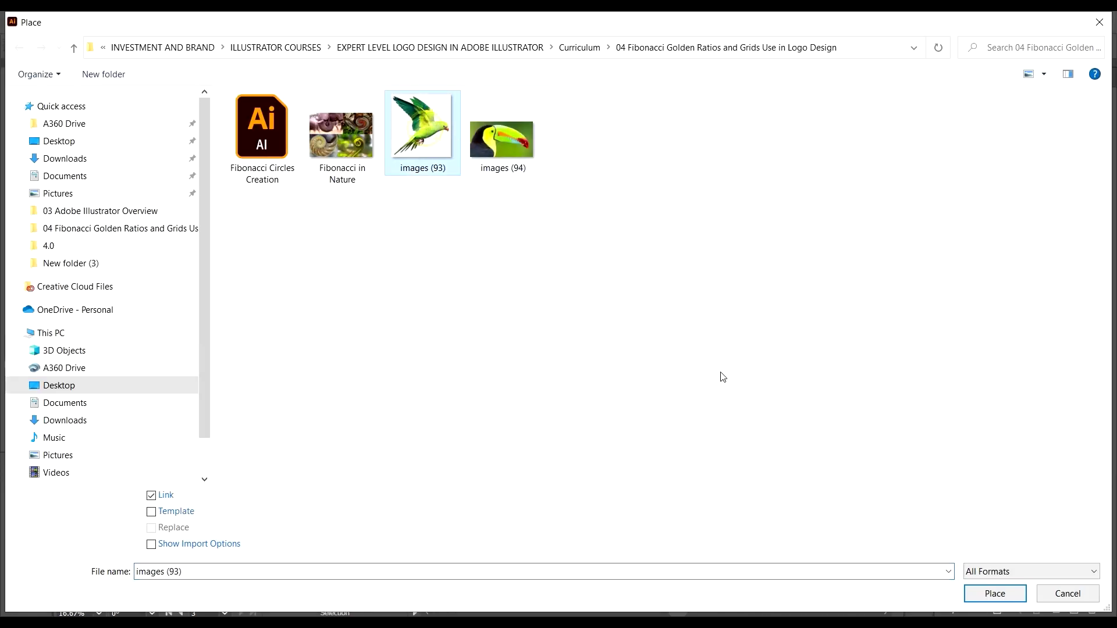
pyautogui.click(994, 593)
pyautogui.scroll(-3, 511, 297)
pyautogui.scroll(3, 437, 317)
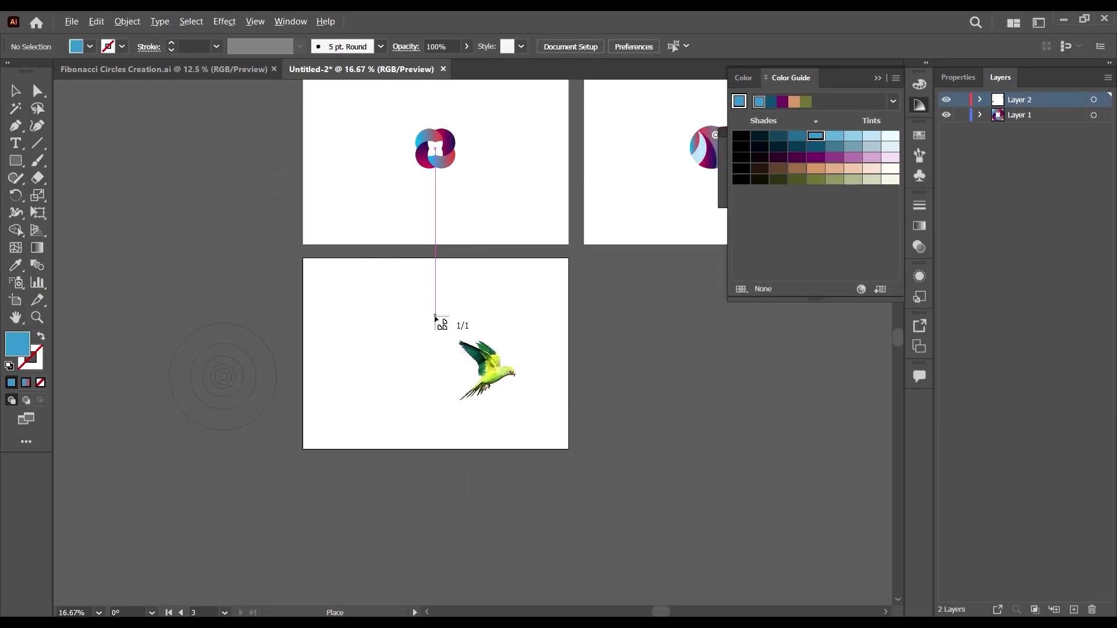
pyautogui.moveTo(370, 287); pyautogui.dragTo(553, 421)
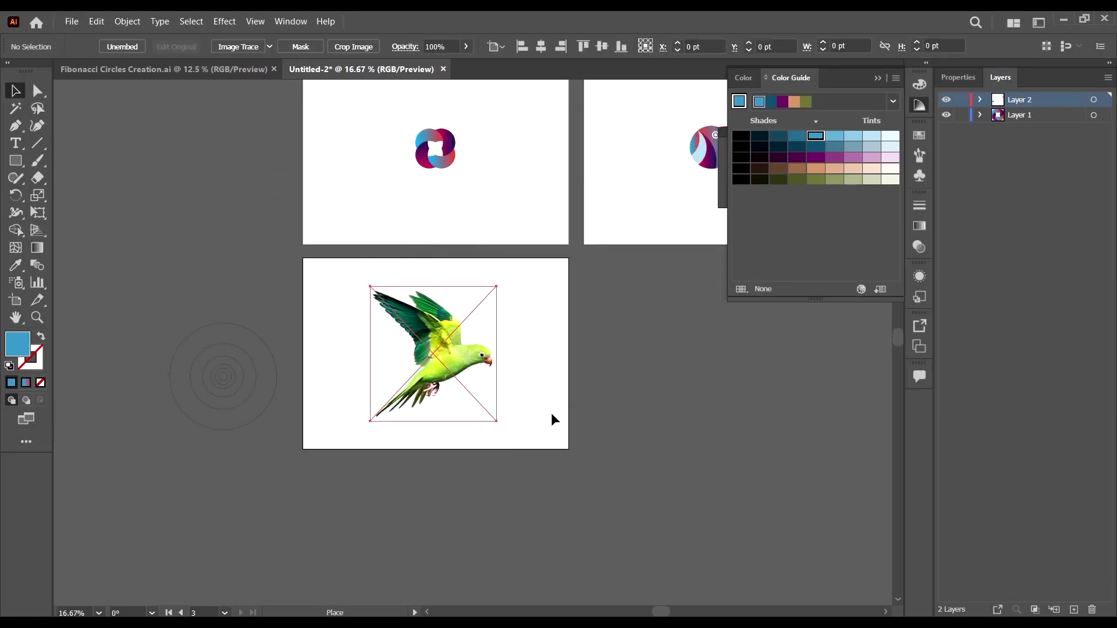
# - Scale the parrot photo up to fill most of the artboard
pyautogui.scroll(1, 487, 308)
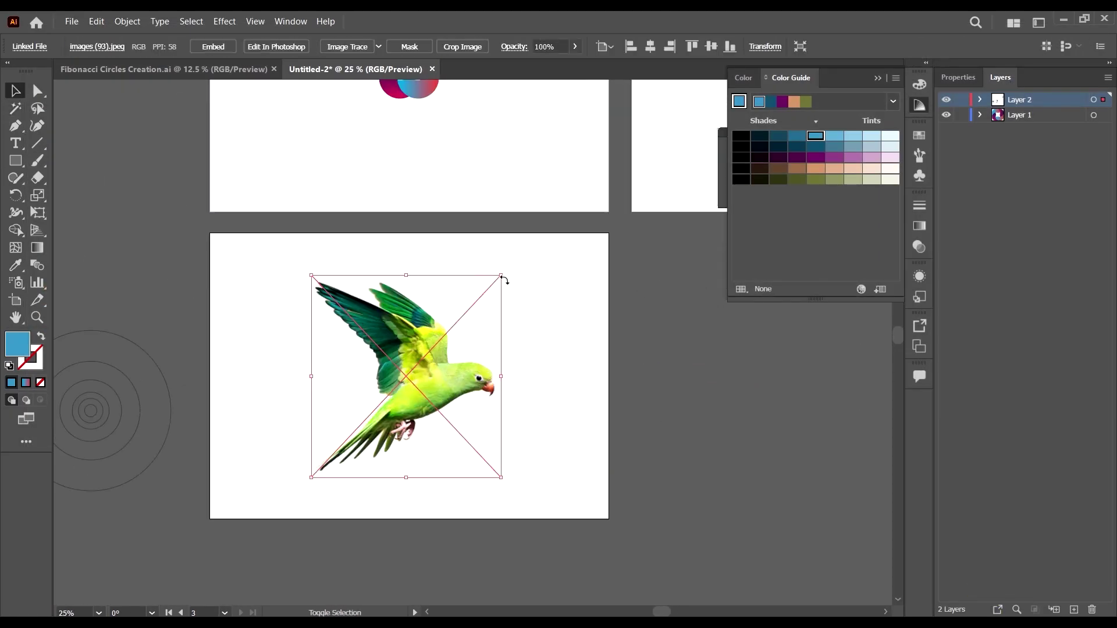
pyautogui.moveTo(505, 279); pyautogui.dragTo(521, 254)
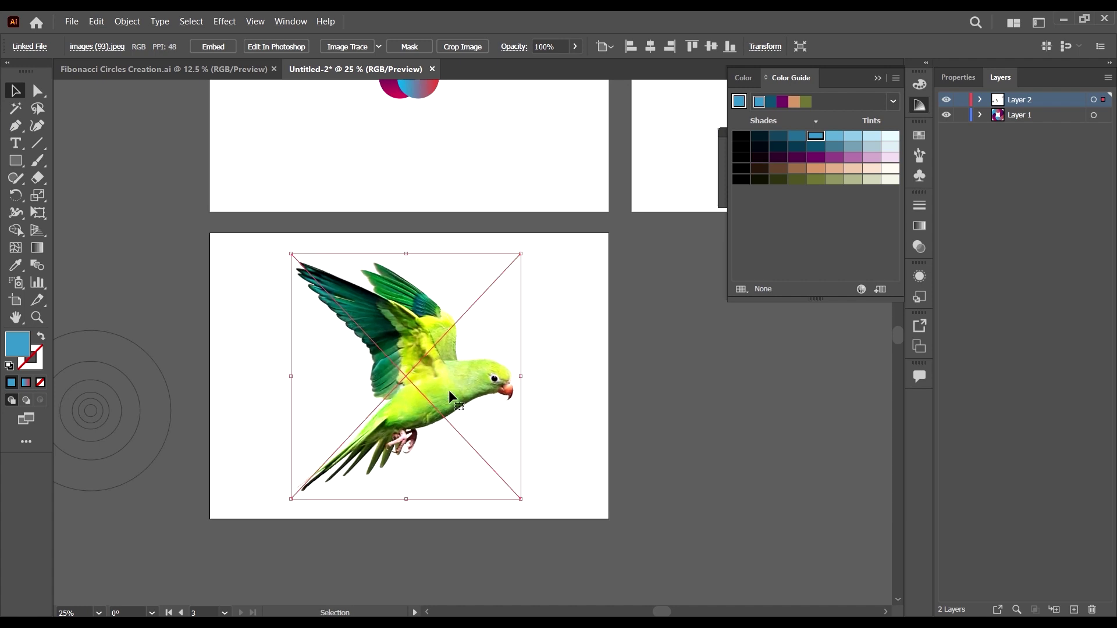
pyautogui.moveTo(449, 389); pyautogui.dragTo(449, 385)
pyautogui.moveTo(521, 249)
pyautogui.mouseDown()
pyautogui.moveTo(531, 241)
pyautogui.moveTo(507, 263)
pyautogui.mouseUp()
pyautogui.scroll(-2, 510, 332)
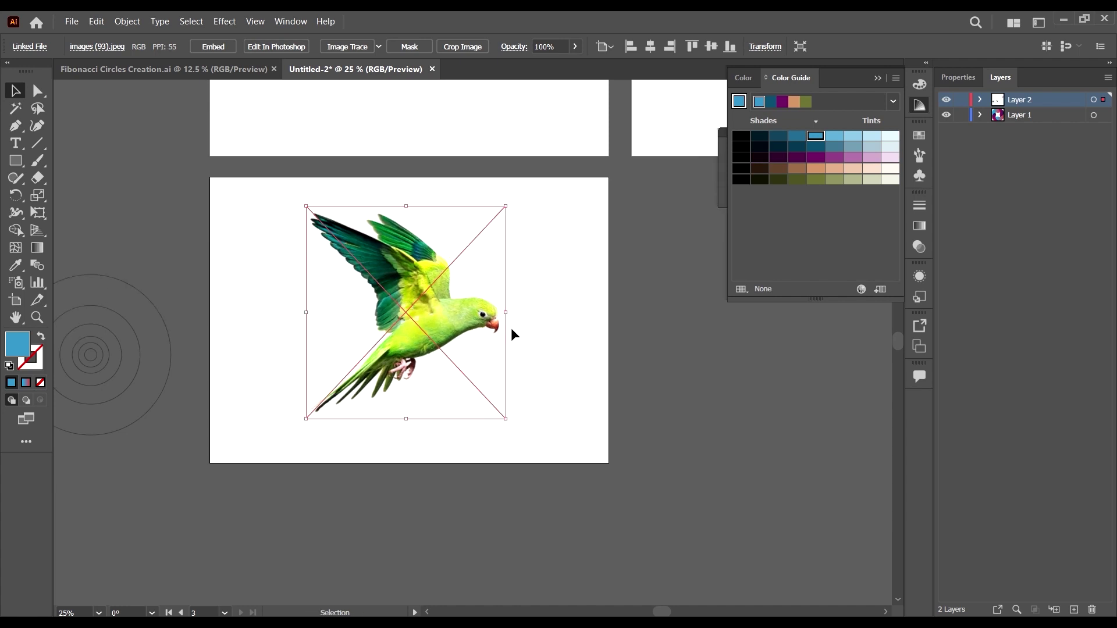
pyautogui.moveTo(505, 207); pyautogui.dragTo(511, 202)
# - Test a copy of the small red circle on the parrot's eye, then remove it, keeping the photo
pyautogui.click(615, 365)
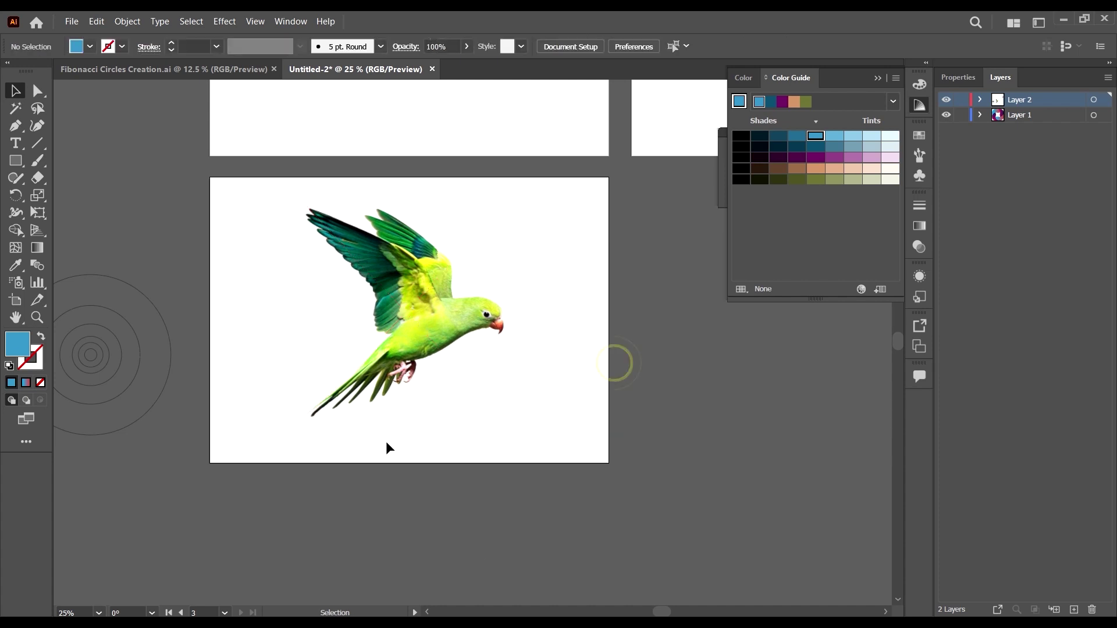
pyautogui.hscroll(-3, 482, 346)
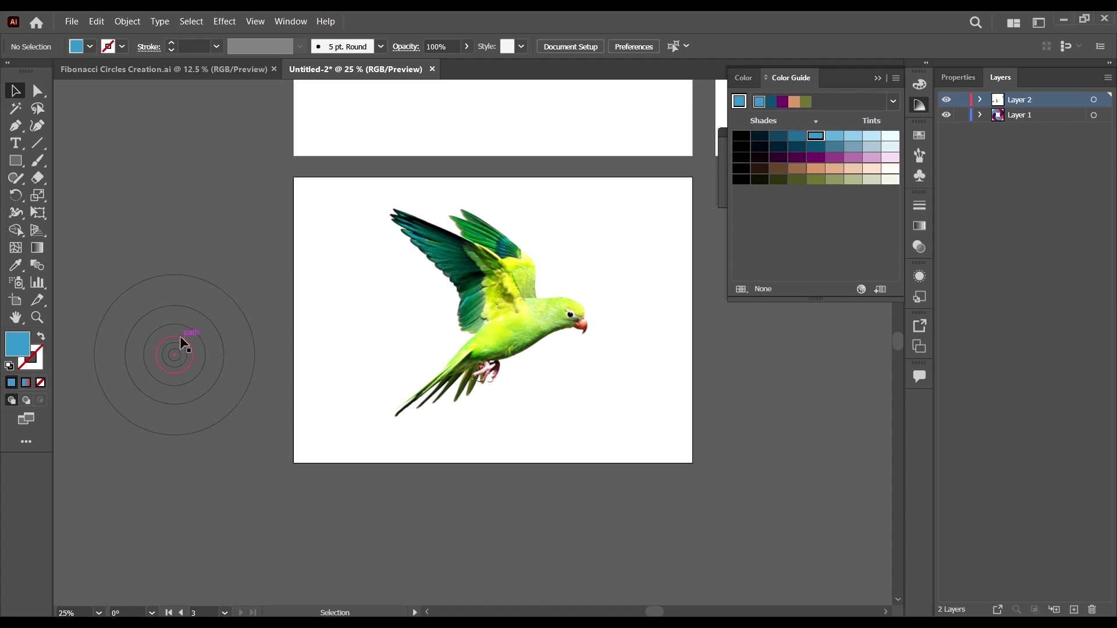
pyautogui.scroll(1, 181, 337)
pyautogui.click(190, 347)
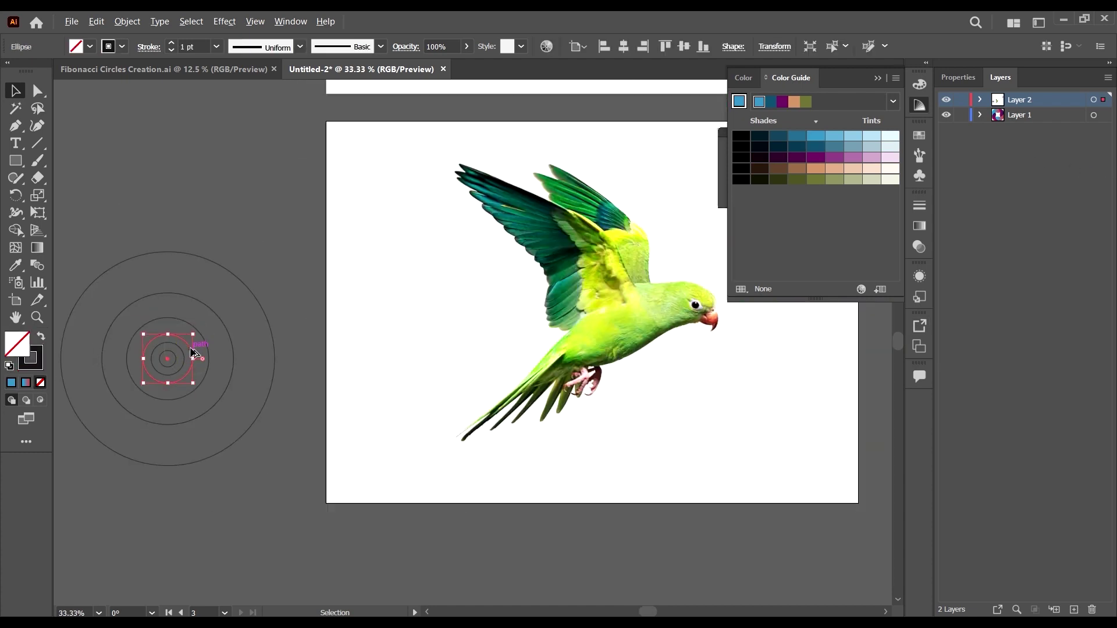
pyautogui.moveTo(183, 349); pyautogui.dragTo(693, 292)
pyautogui.press('Delete')
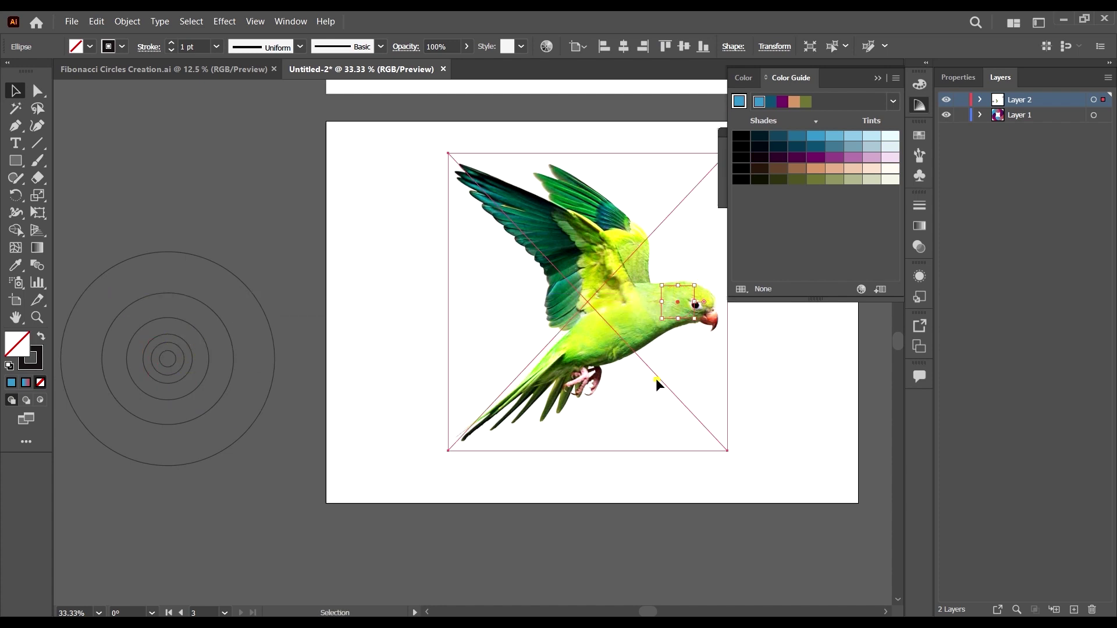
pyautogui.click(656, 378)
pyautogui.press('Delete')
pyautogui.click(1041, 116)
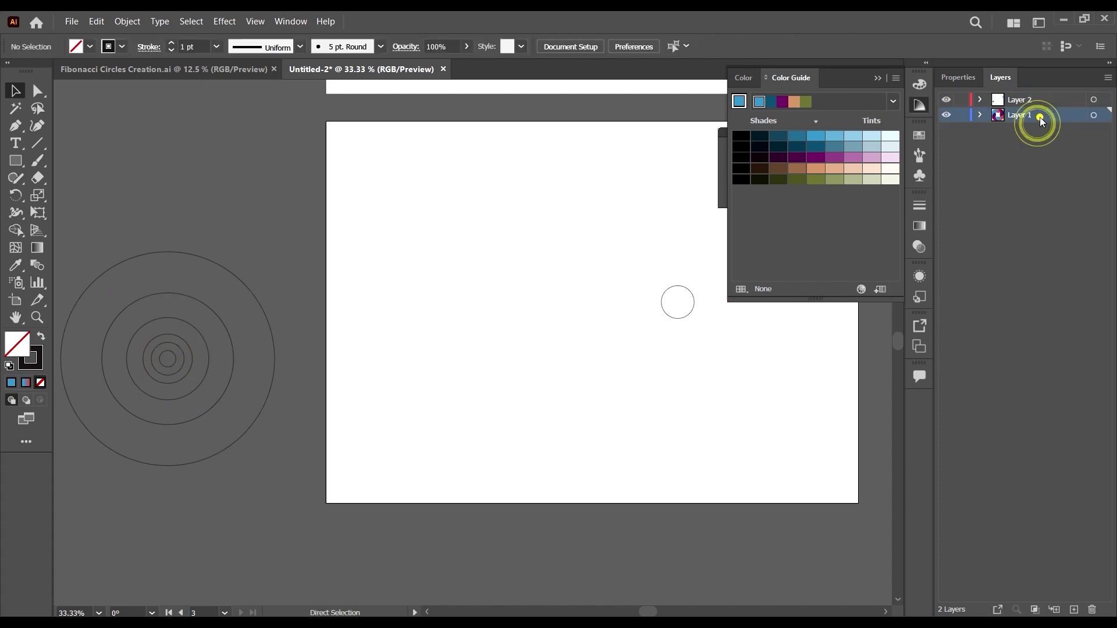
pyautogui.hotkey('ctrl', 'z')
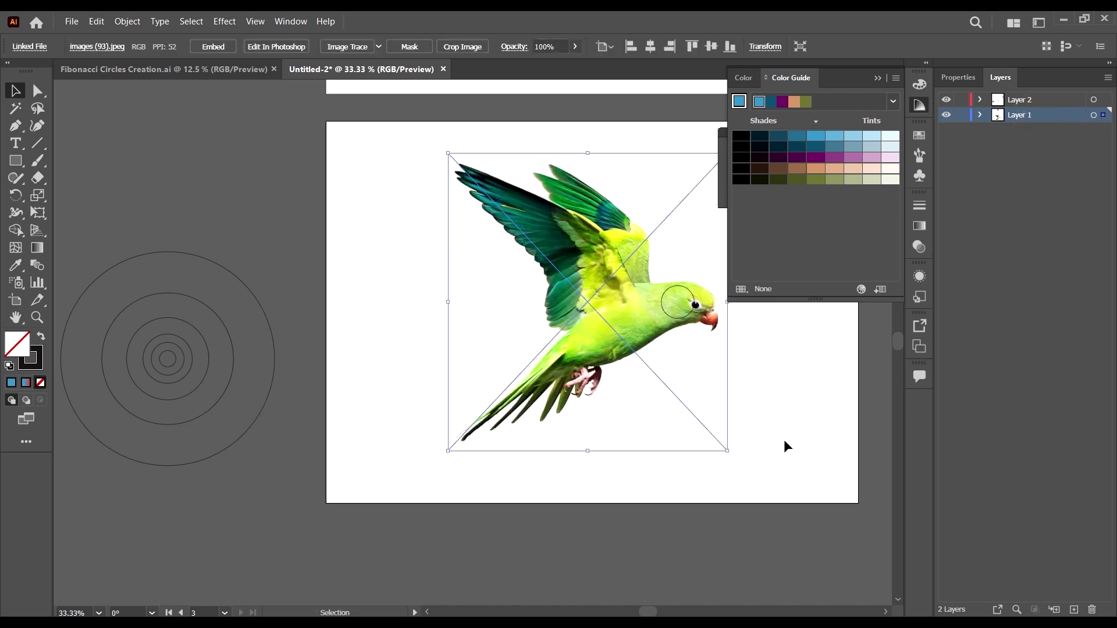
# - Fade the parrot photo to 59% opacity and lock Layer 1
pyautogui.doubleClick(579, 358)
pyautogui.click(575, 46)
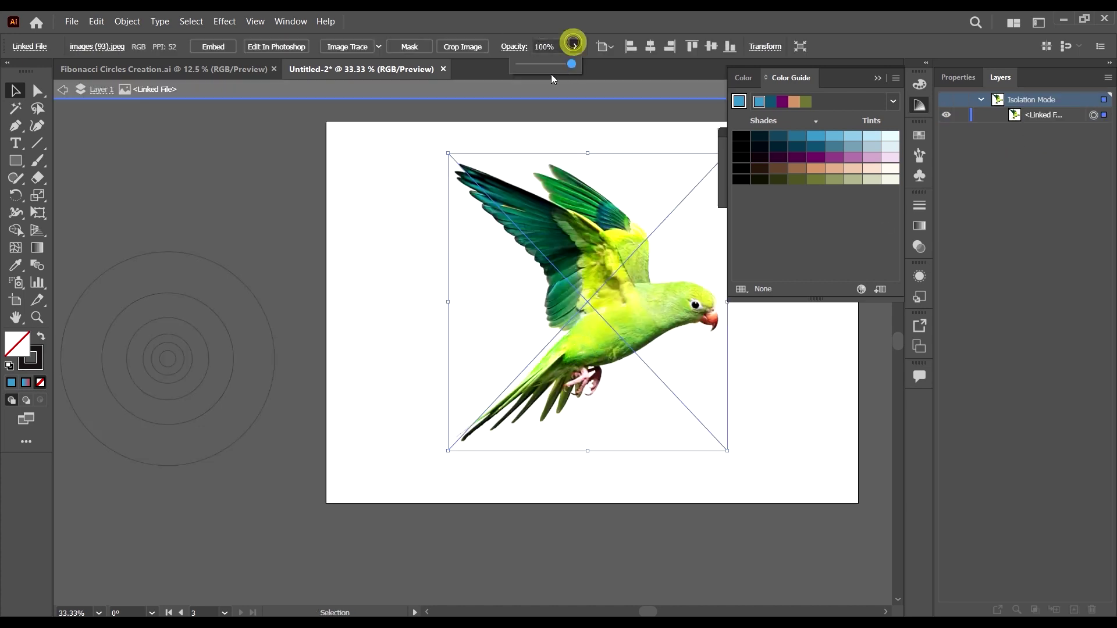
pyautogui.click(548, 67)
pyautogui.moveTo(548, 68); pyautogui.dragTo(552, 64)
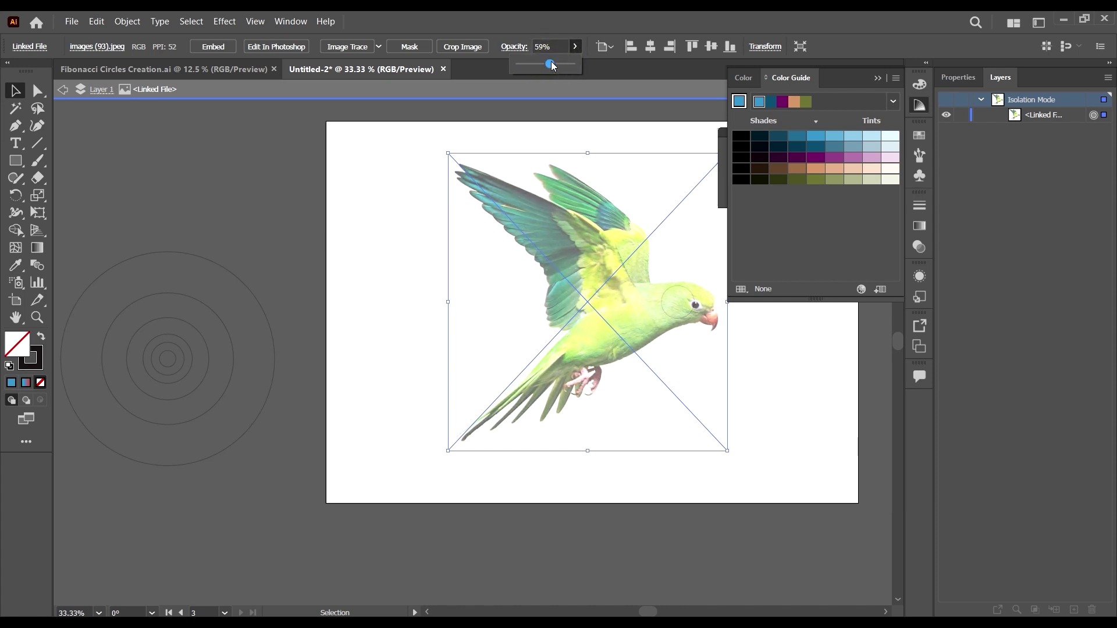
pyautogui.doubleClick(785, 392)
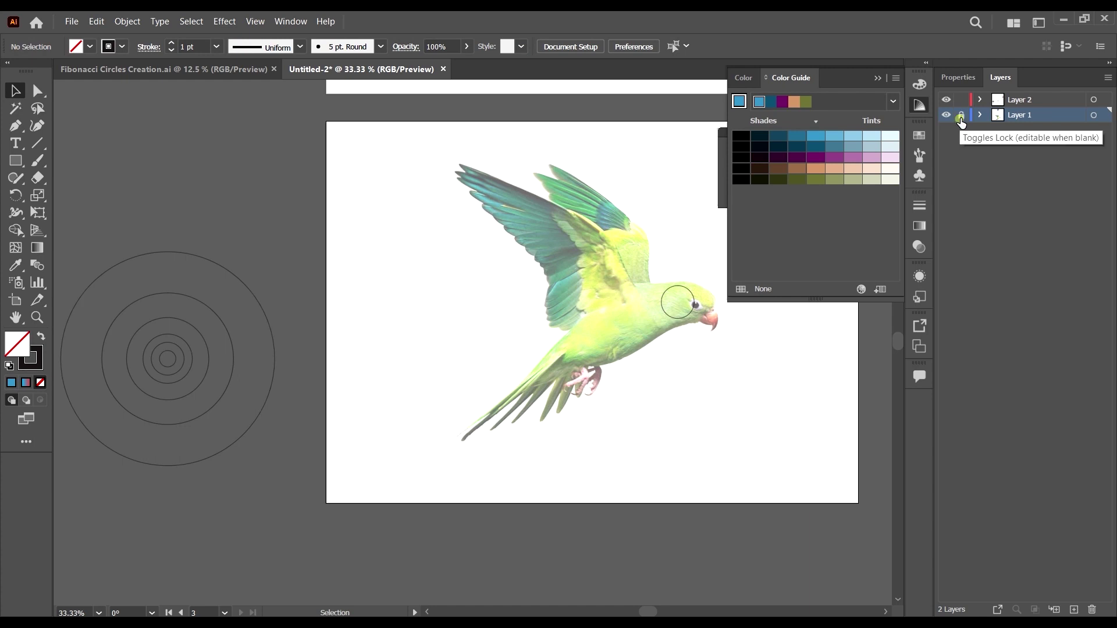
pyautogui.click(962, 120)
# - Move and copy the concentric circles onto the parrot's eye
pyautogui.scroll(4, 693, 417)
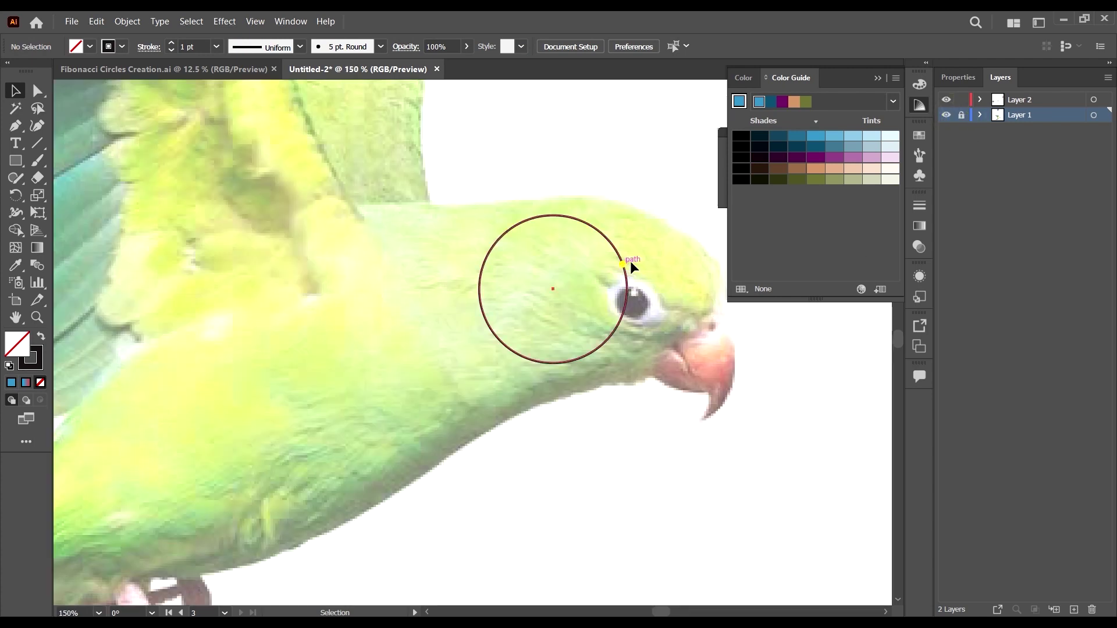
pyautogui.moveTo(631, 263); pyautogui.dragTo(706, 263)
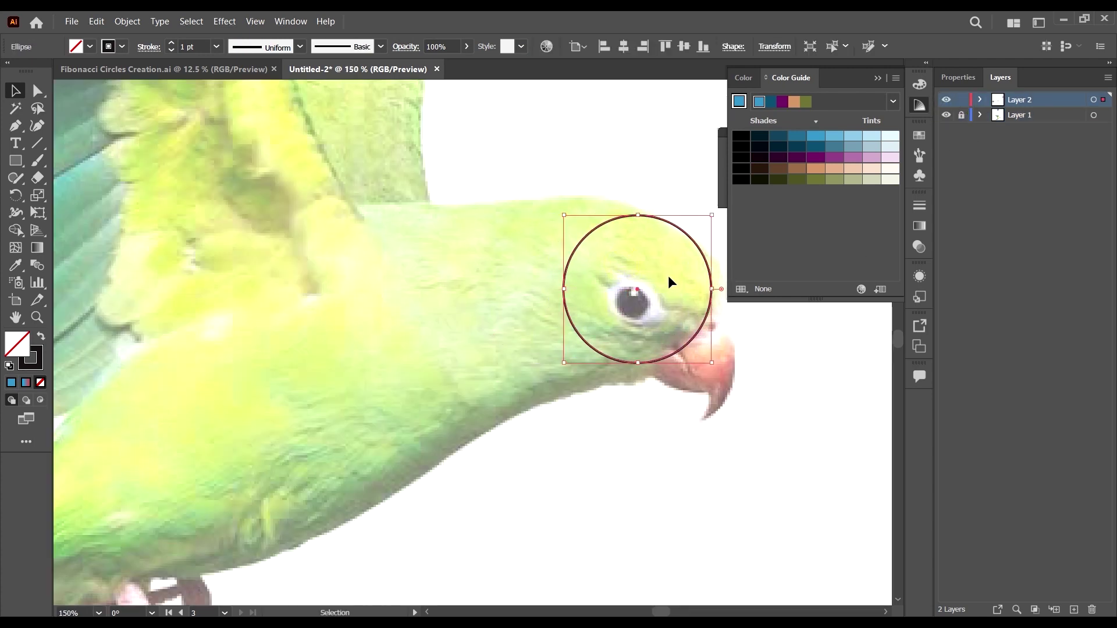
pyautogui.scroll(-5, 669, 278)
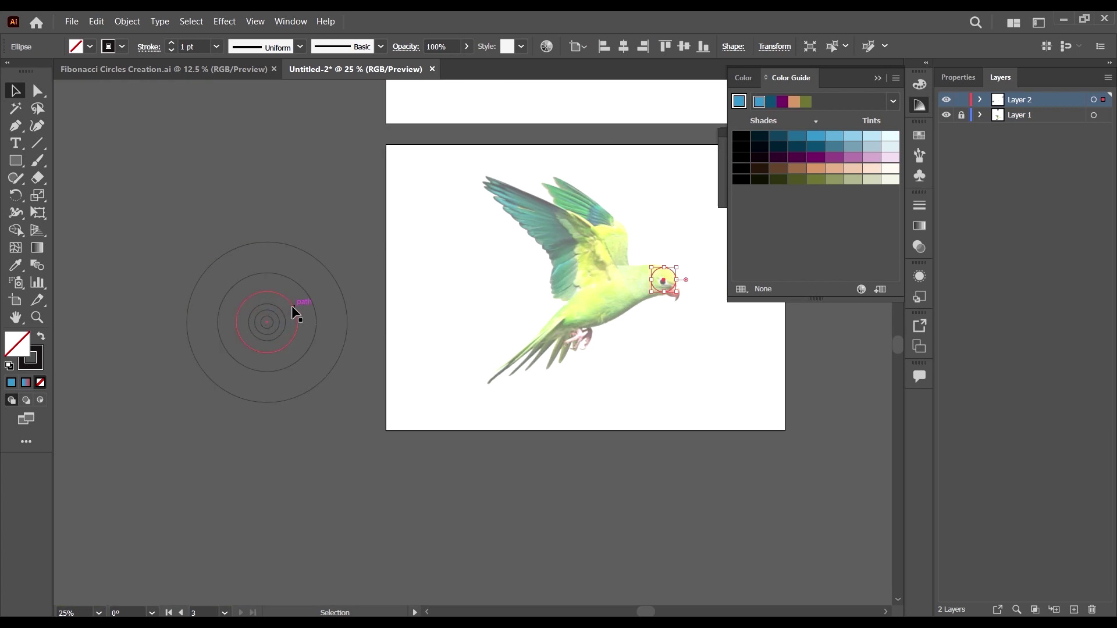
pyautogui.moveTo(294, 312); pyautogui.dragTo(682, 281)
pyautogui.moveTo(282, 309); pyautogui.dragTo(680, 281)
# - Delete the large outer and small inner circles, then position the remaining circle around the head
pyautogui.scroll(4, 682, 282)
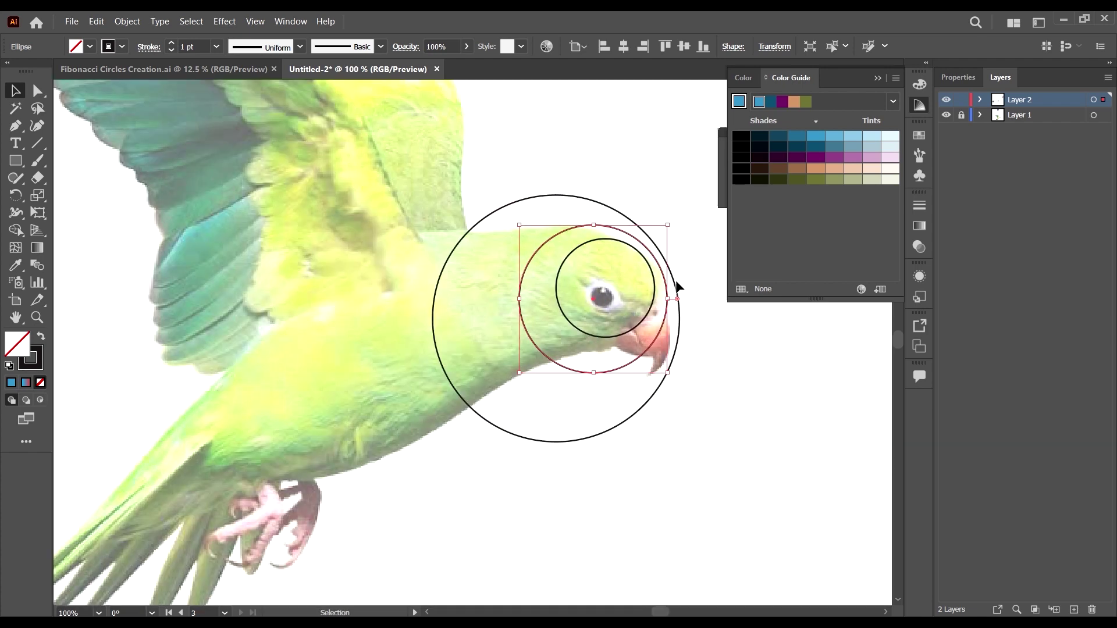
pyautogui.click(677, 284)
pyautogui.press('Delete')
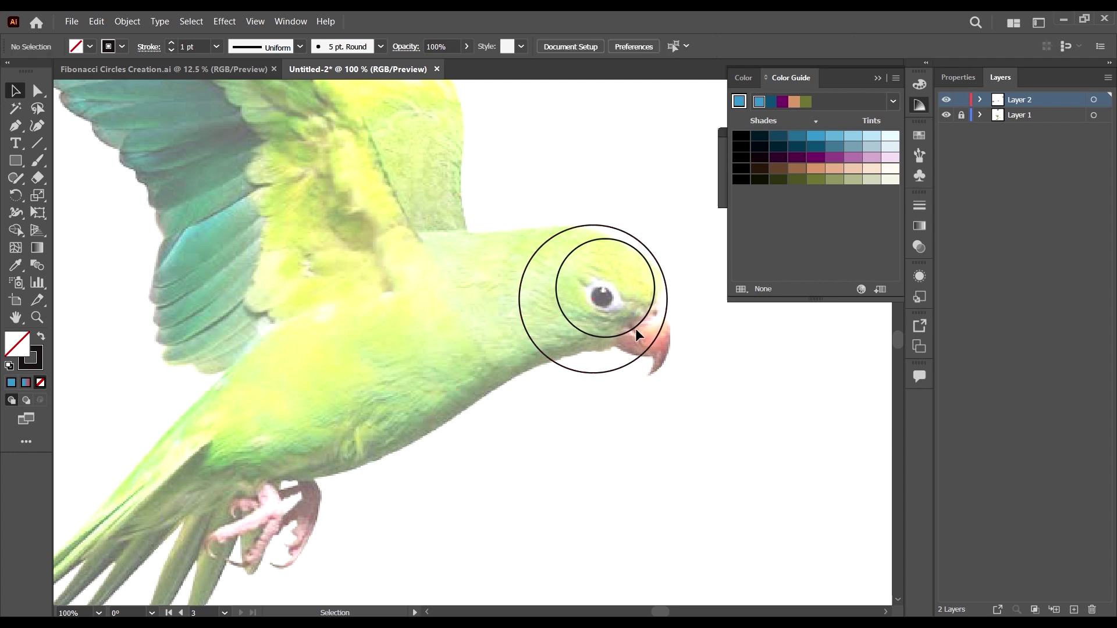
pyautogui.click(640, 316)
pyautogui.press('Delete')
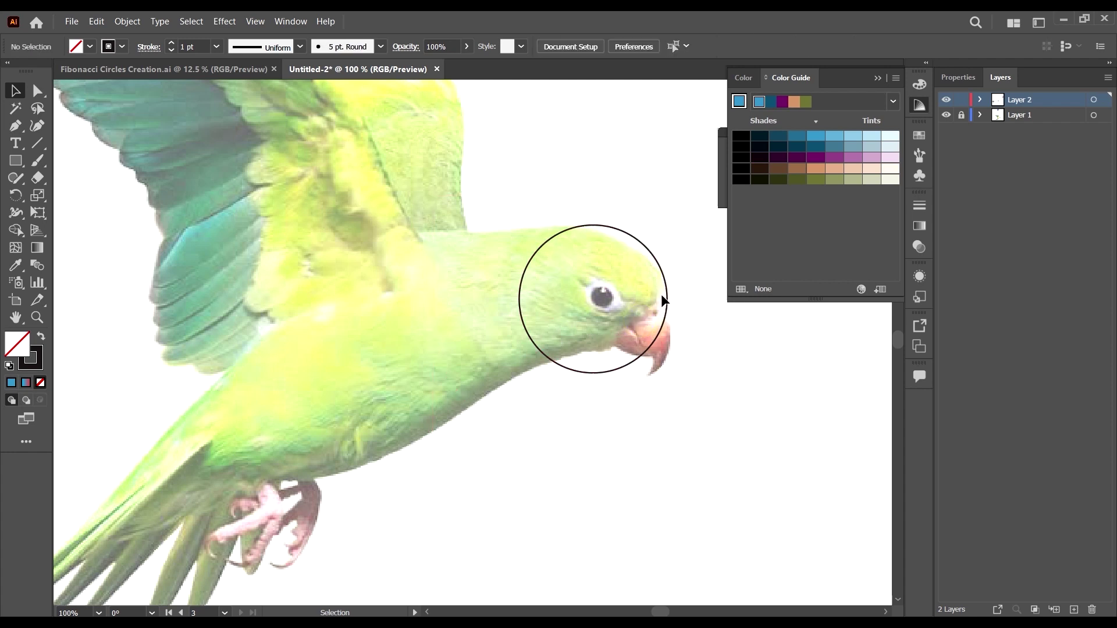
pyautogui.moveTo(665, 296); pyautogui.dragTo(659, 290)
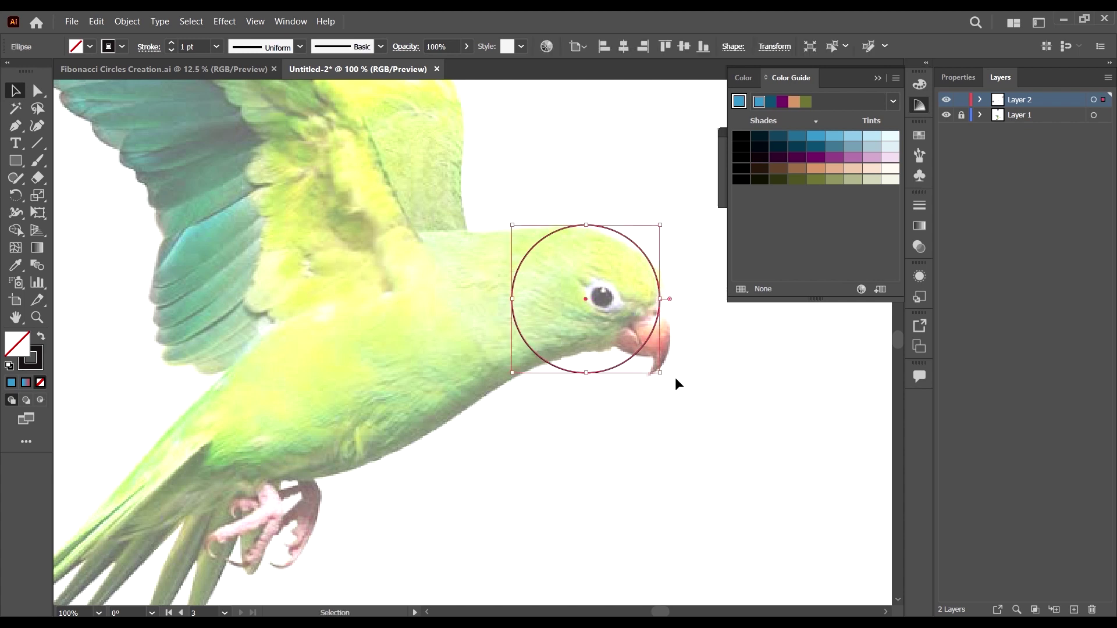
pyautogui.click(682, 392)
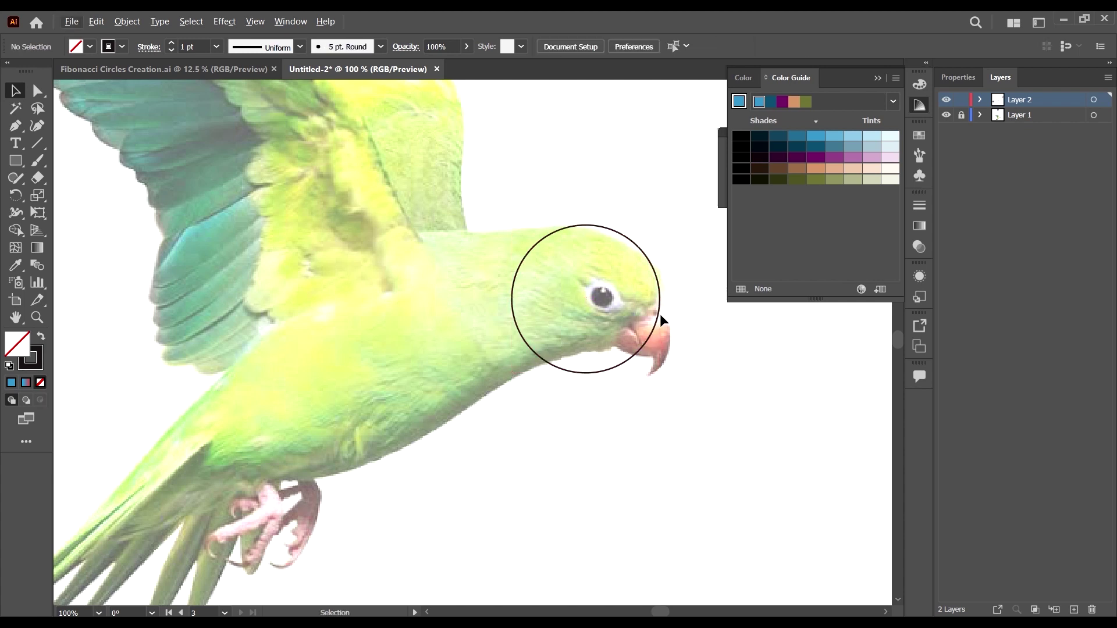
pyautogui.moveTo(657, 312); pyautogui.dragTo(658, 309)
# - Copy the head circle down-right so it overlaps the parrot's beak
pyautogui.hotkey('ctrl', '-')
pyautogui.hotkey('ctrl', '-')
pyautogui.hotkey('ctrl', '-')
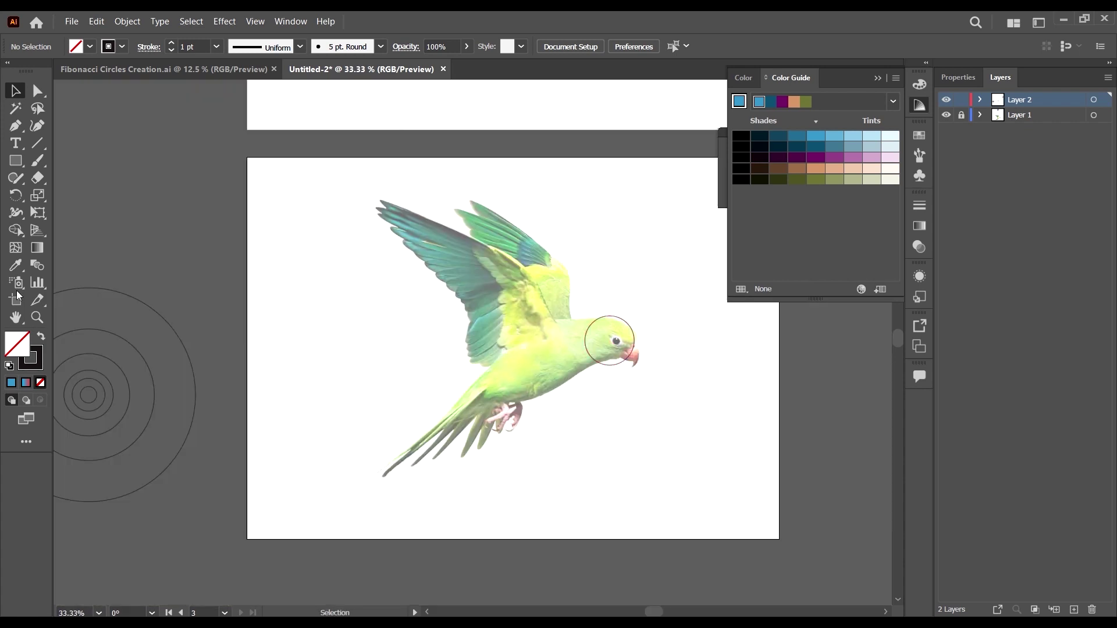
pyautogui.scroll(2, 175, 395)
pyautogui.moveTo(796, 407); pyautogui.dragTo(514, 394)
pyautogui.scroll(3, 524, 311)
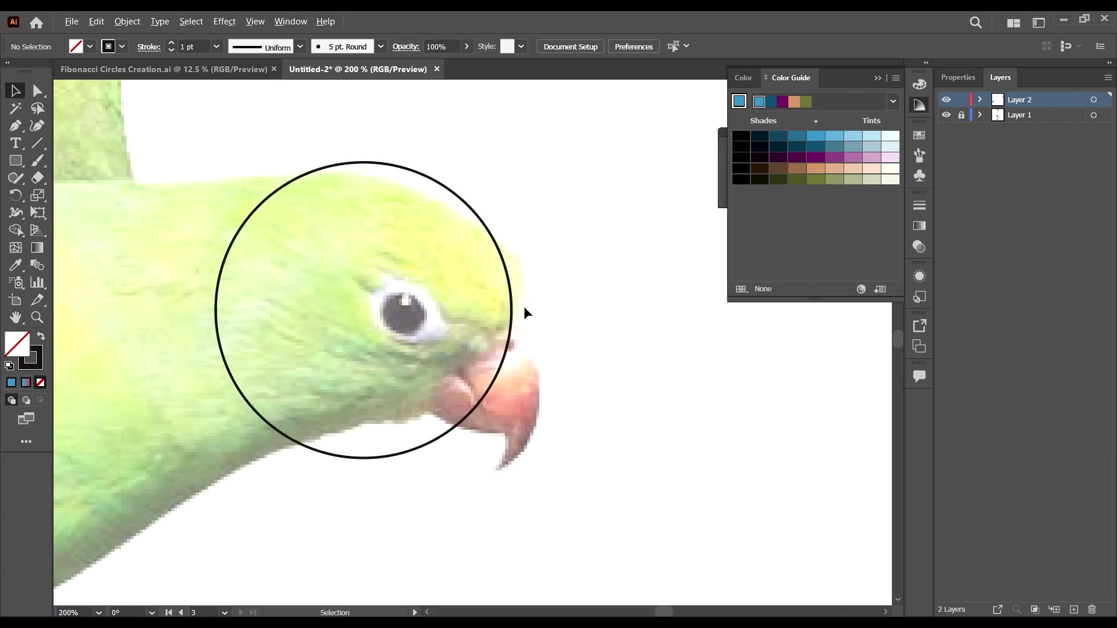
pyautogui.moveTo(513, 300); pyautogui.dragTo(553, 418)
# - Alt-drag a copy of the second circle down-left and trim the bottom circle into a crescent with Shape Builder
pyautogui.scroll(-2, 541, 349)
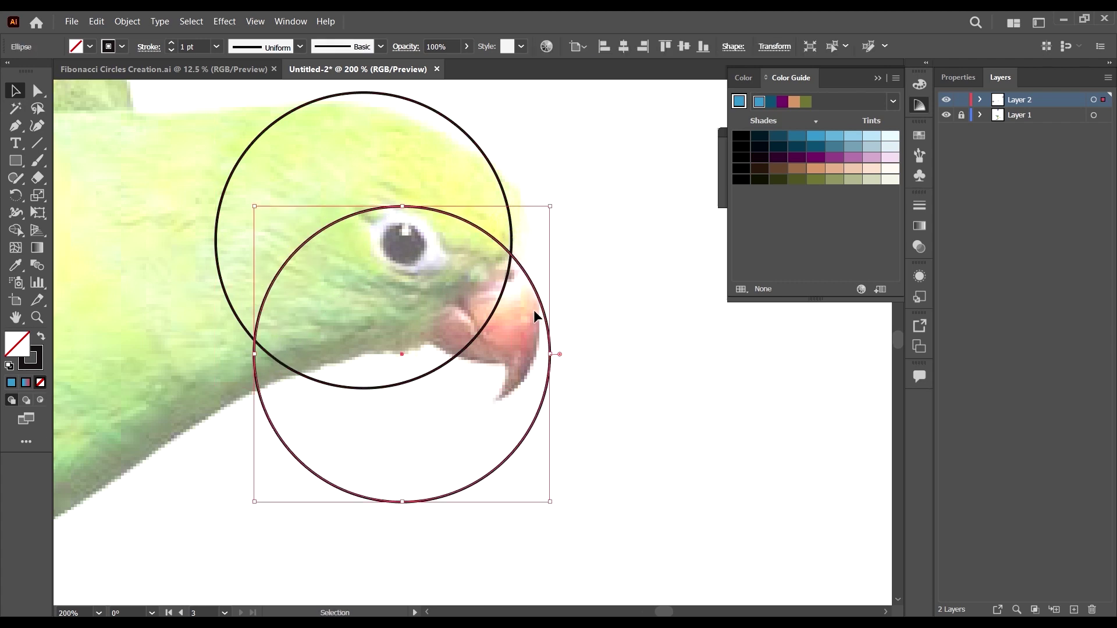
pyautogui.click(532, 317)
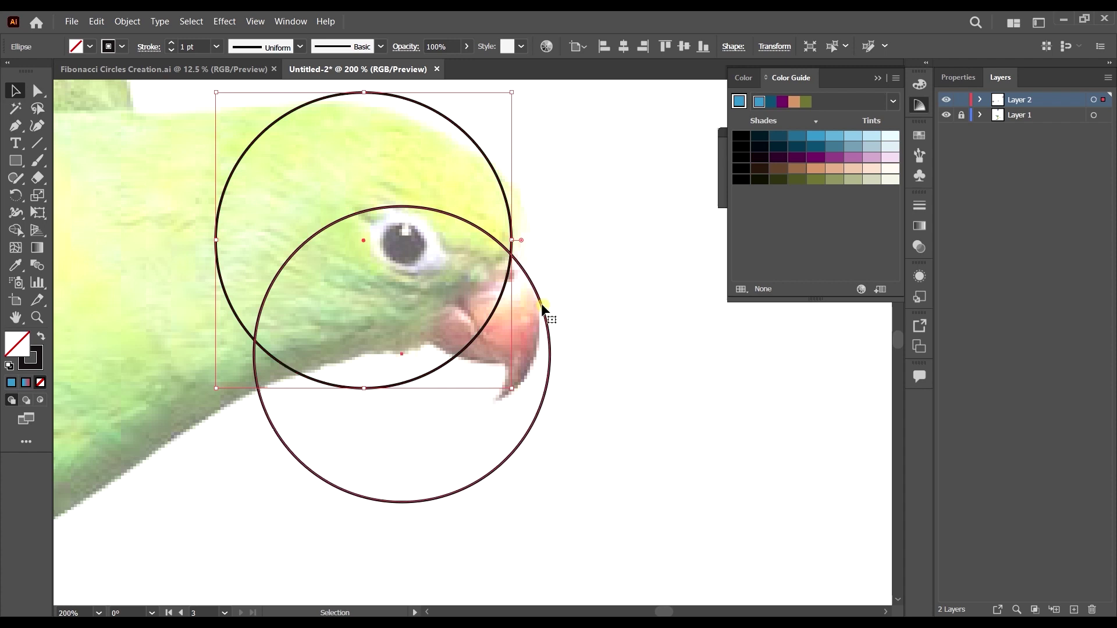
pyautogui.moveTo(539, 306); pyautogui.dragTo(477, 398)
pyautogui.moveTo(607, 488); pyautogui.dragTo(419, 480)
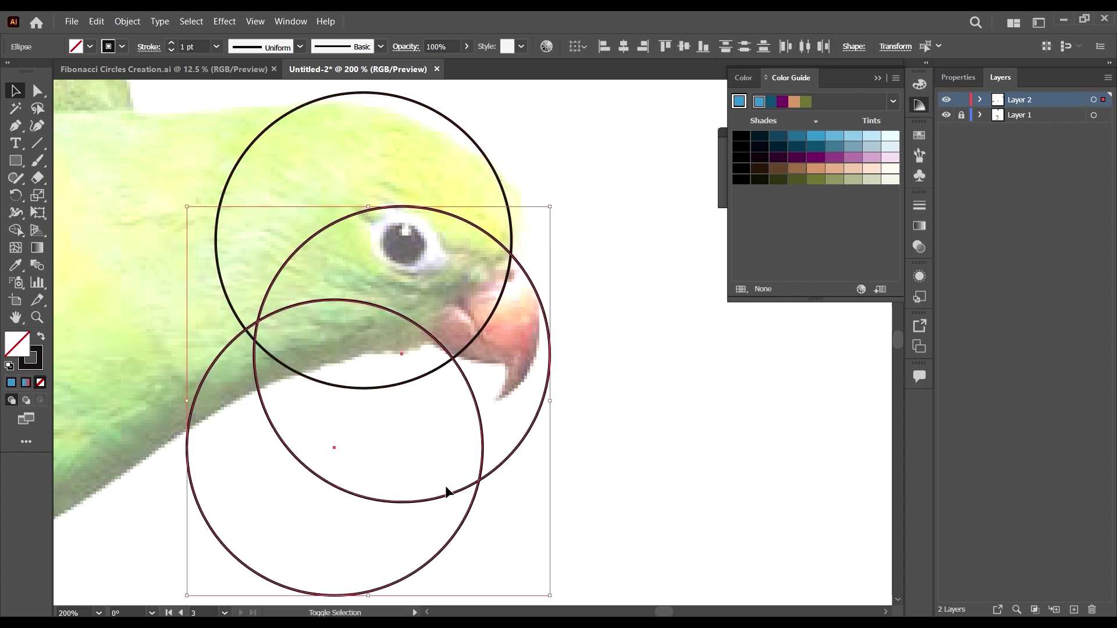
pyautogui.hotkey('shift', 'm')
pyautogui.keyDown('alt'); pyautogui.click(459, 525); pyautogui.keyUp('alt')
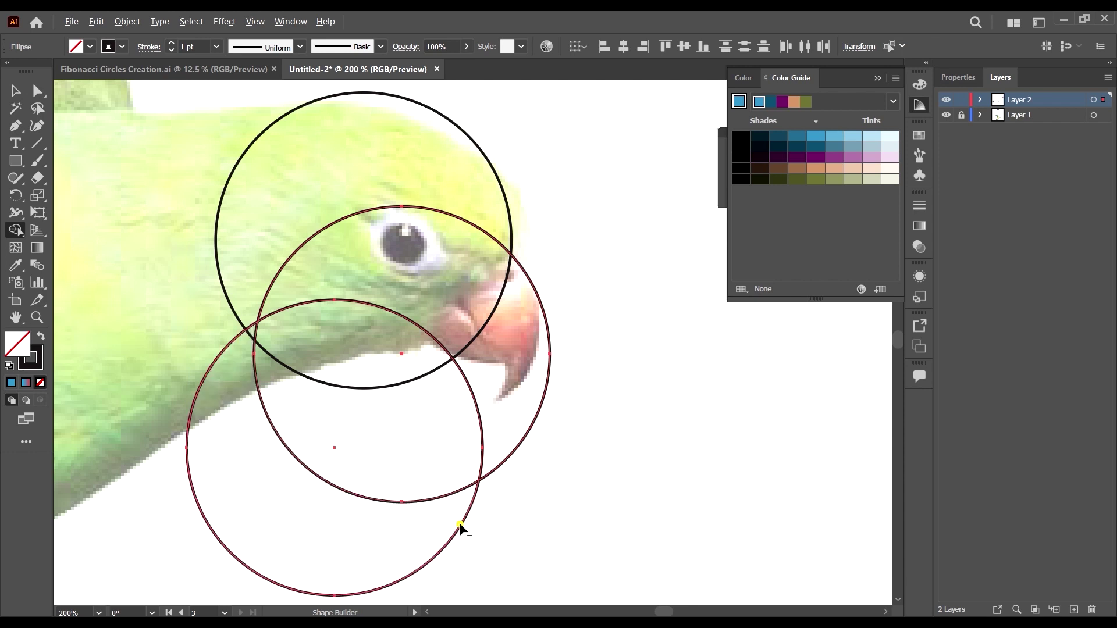
pyautogui.keyDown('alt'); pyautogui.click(452, 491); pyautogui.keyUp('alt')
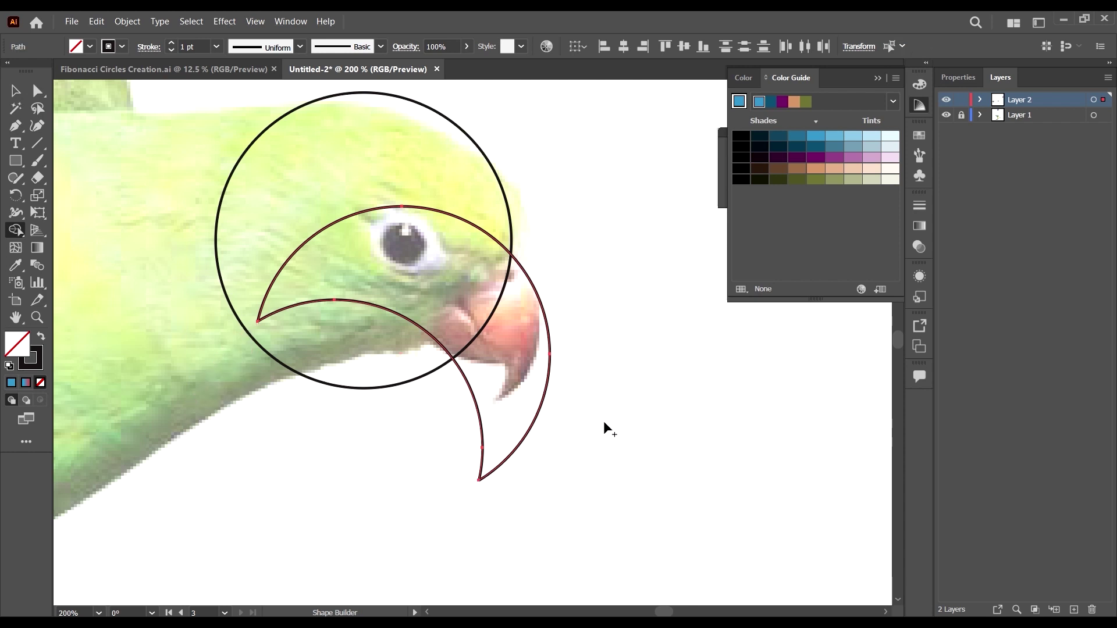
# - Remove the extra arc inside the head circle and the lower lens arc, then deselect
pyautogui.press('v')
pyautogui.moveTo(668, 462); pyautogui.dragTo(314, 172)
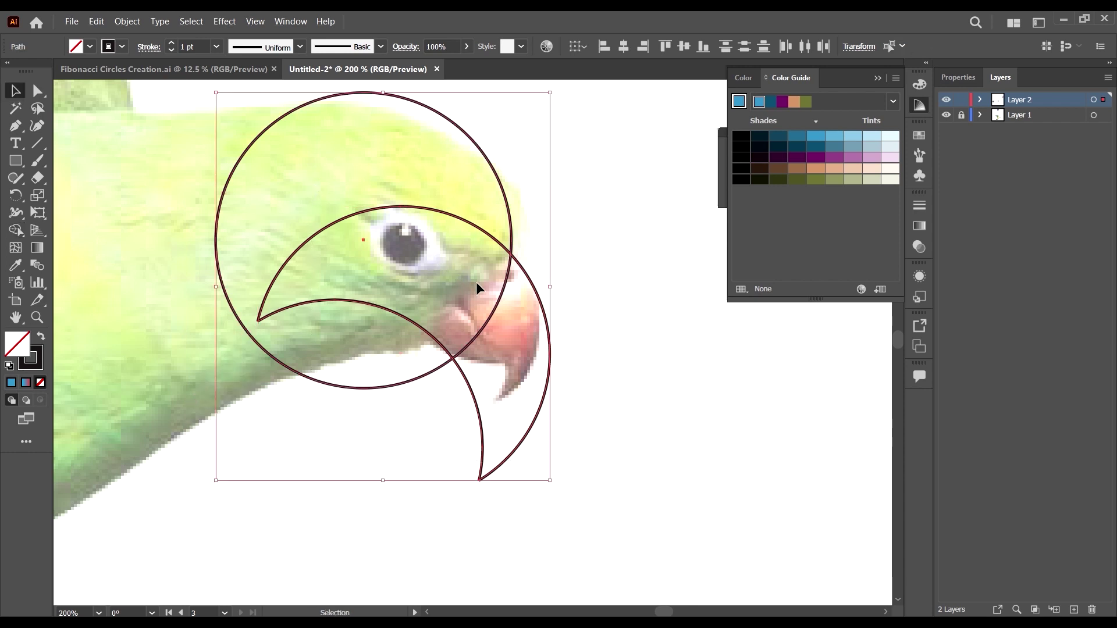
pyautogui.hotkey('shift', 'm')
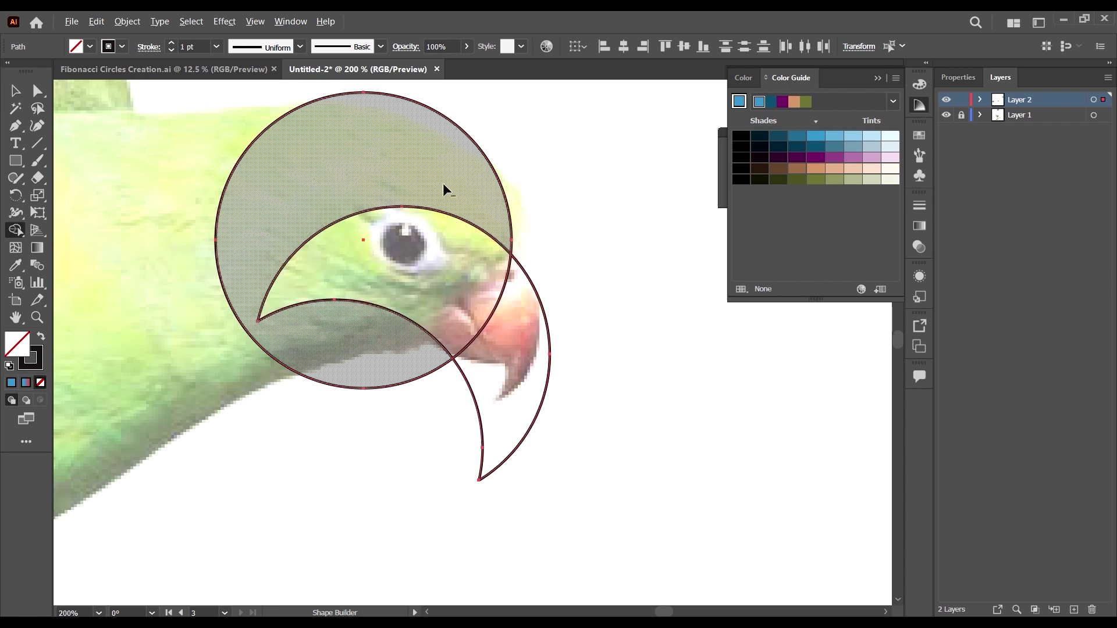
pyautogui.keyDown('alt'); pyautogui.click(446, 213); pyautogui.keyUp('alt')
pyautogui.keyDown('alt'); pyautogui.click(412, 324); pyautogui.keyUp('alt')
pyautogui.scroll(-2, 544, 336)
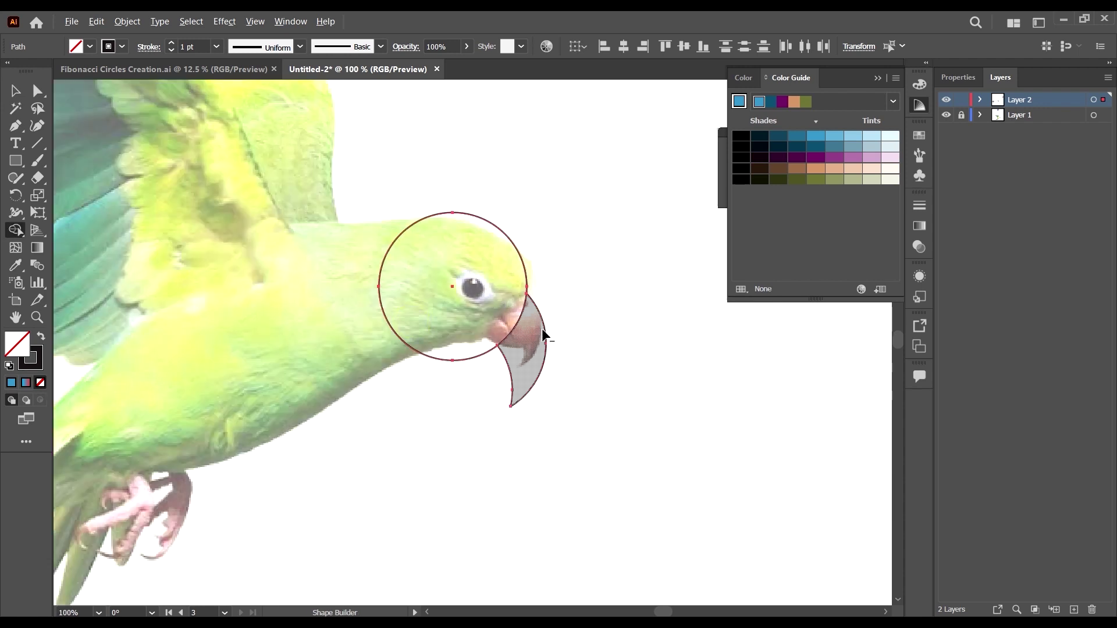
pyautogui.press('v')
pyautogui.click(630, 390)
pyautogui.scroll(-3, 591, 343)
pyautogui.scroll(5, 494, 283)
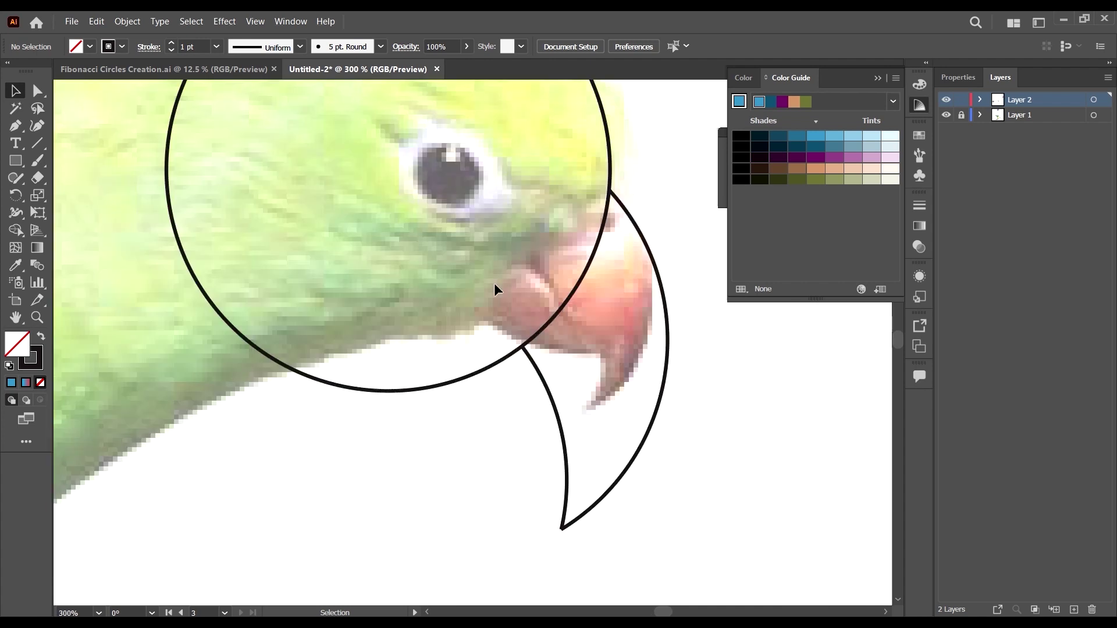
pyautogui.scroll(-2, 564, 459)
pyautogui.scroll(-2, 647, 437)
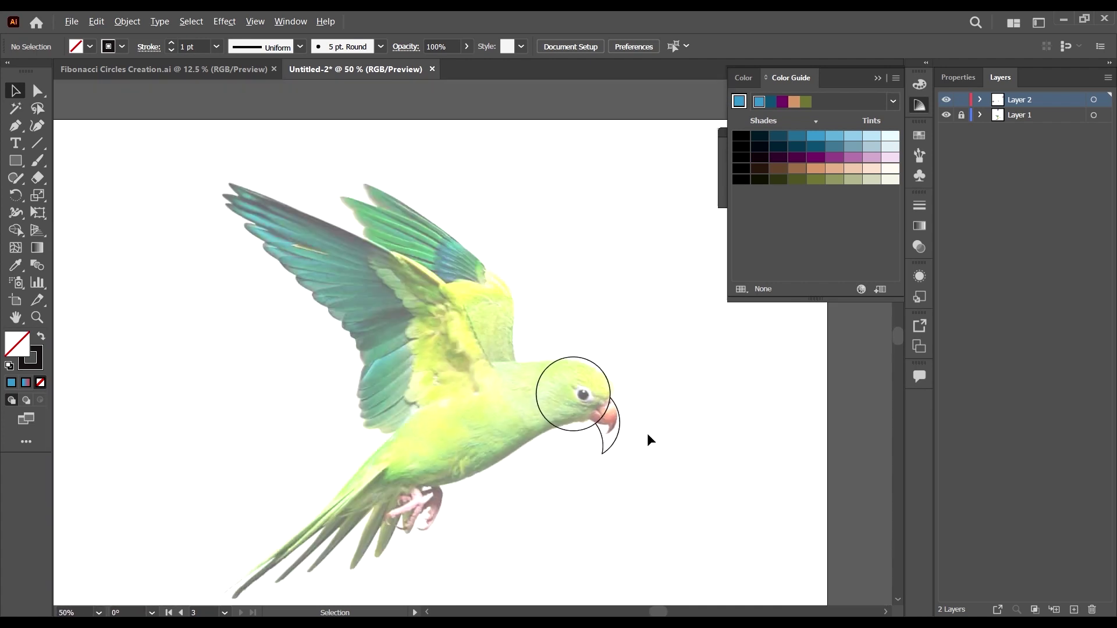
pyautogui.scroll(3, 618, 464)
pyautogui.scroll(-2, 617, 460)
pyautogui.scroll(-2, 646, 442)
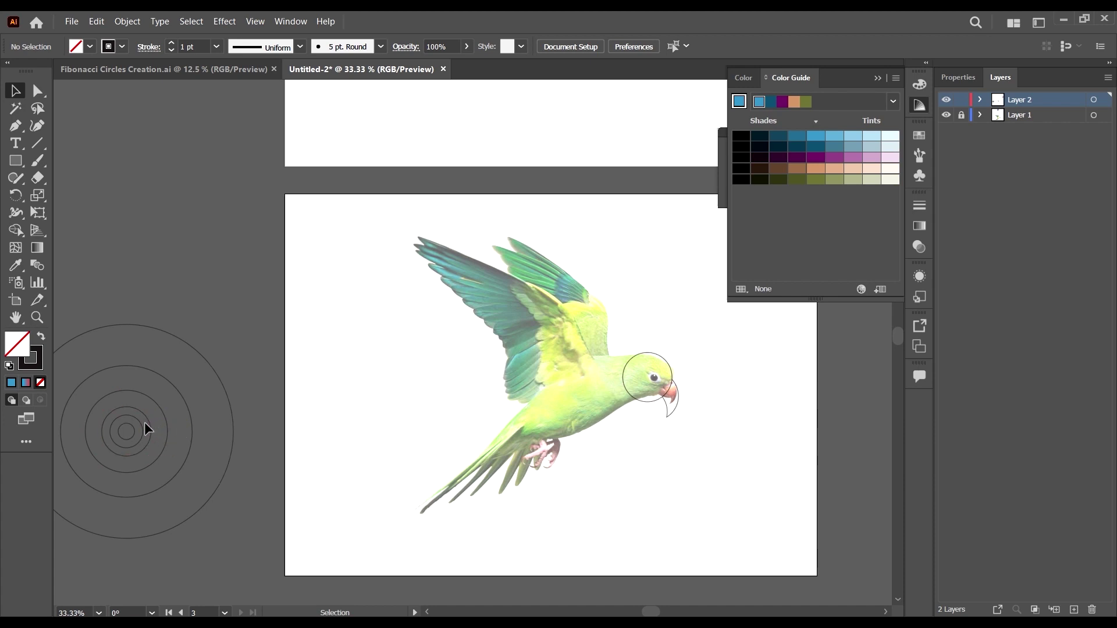
pyautogui.scroll(5, 693, 419)
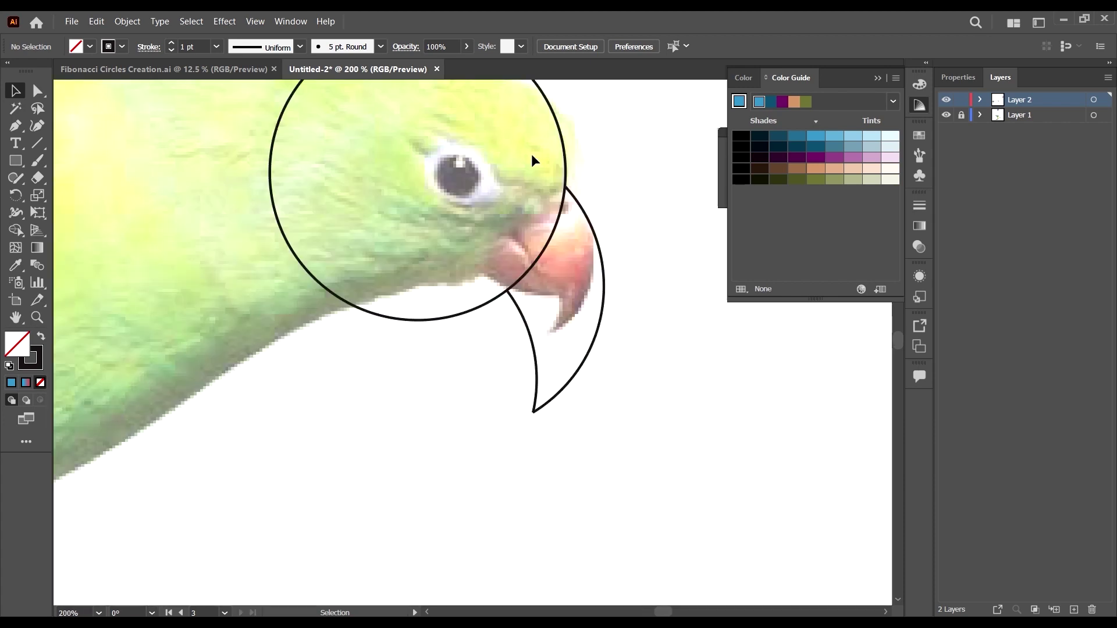
# - Copy the head circle straight down, align it, and undo an accidental removal of the lower circle
pyautogui.click(561, 124)
pyautogui.moveTo(560, 125); pyautogui.dragTo(560, 291)
pyautogui.scroll(3, 533, 426)
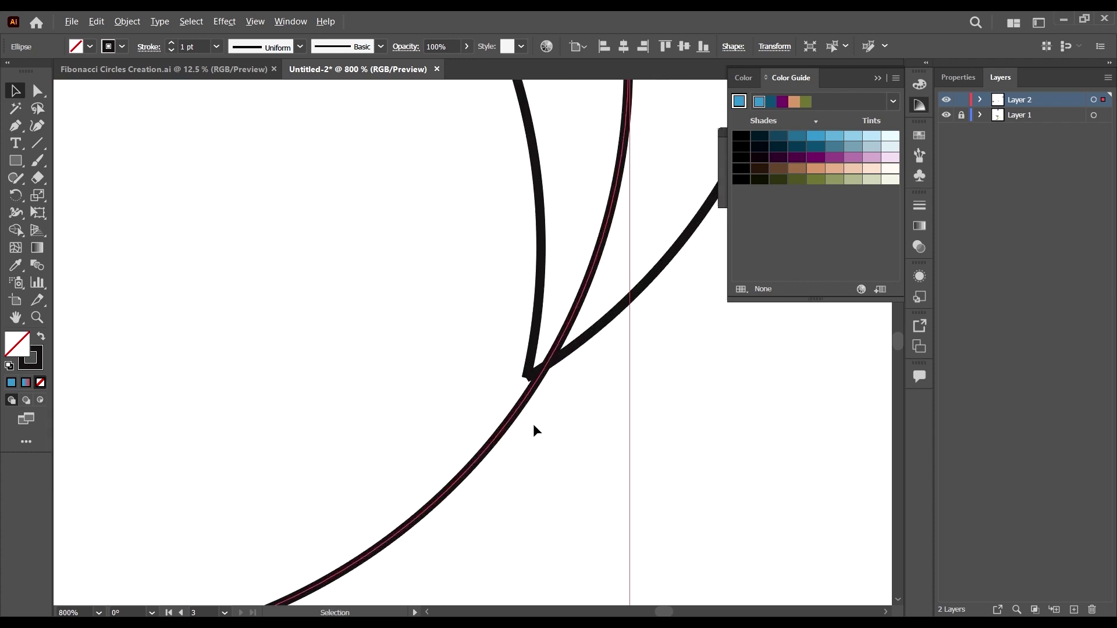
pyautogui.moveTo(517, 414); pyautogui.dragTo(511, 410)
pyautogui.scroll(-3, 646, 457)
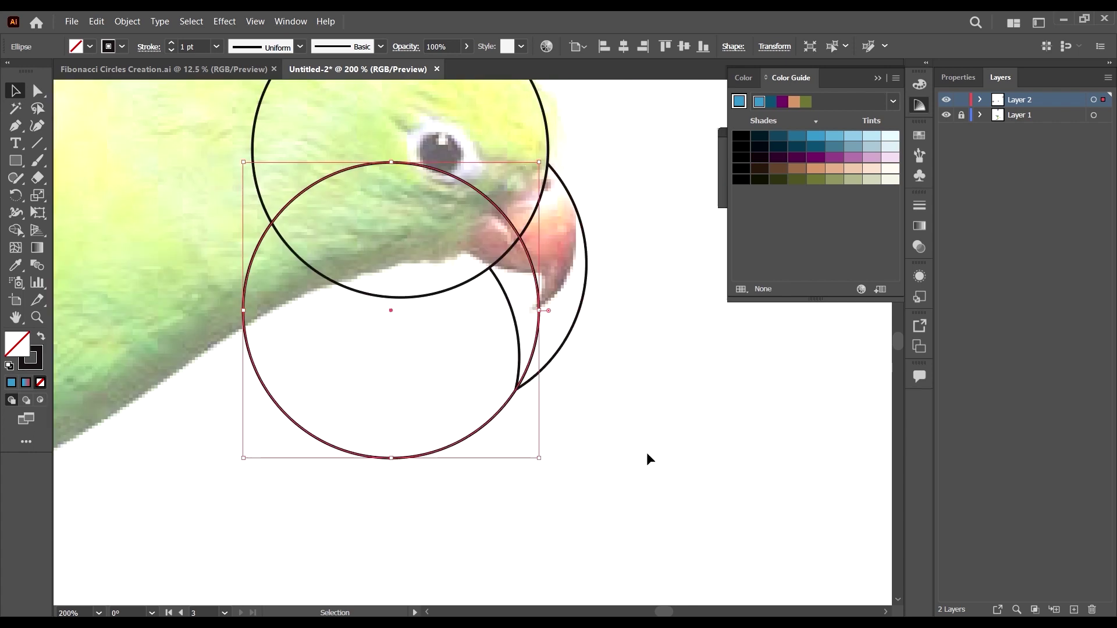
pyautogui.moveTo(641, 455); pyautogui.dragTo(496, 348)
pyautogui.hotkey('shift', 'm')
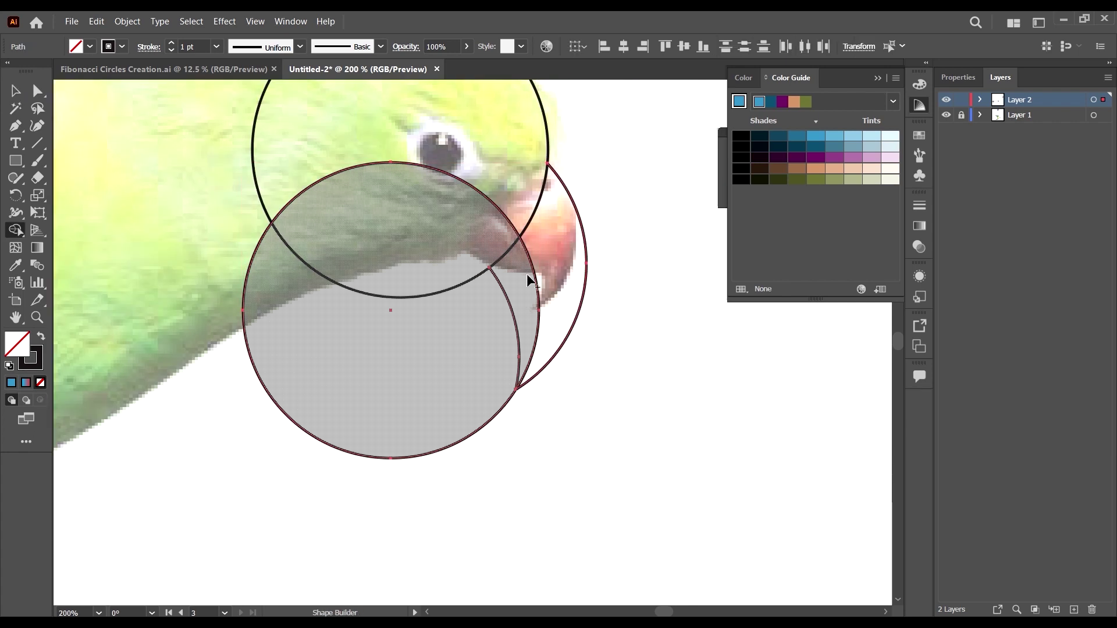
pyautogui.keyDown('alt'); pyautogui.click(484, 201); pyautogui.keyUp('alt')
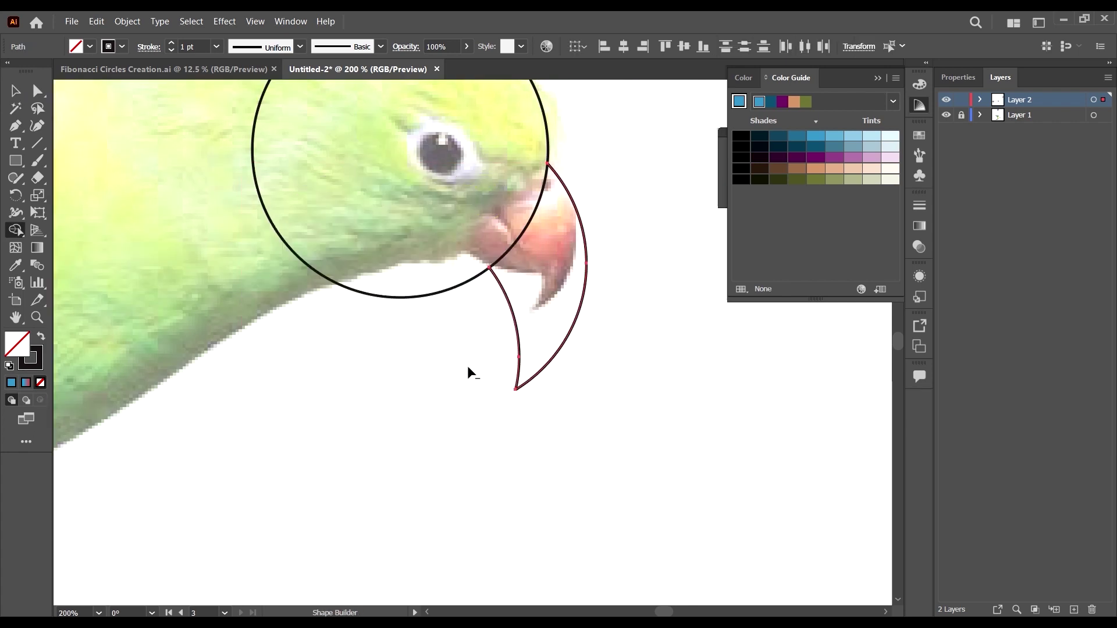
pyautogui.hotkey('ctrl', 'y')
pyautogui.hotkey('ctrl', 'y')
pyautogui.press('v')
pyautogui.hotkey('ctrl', 'z')
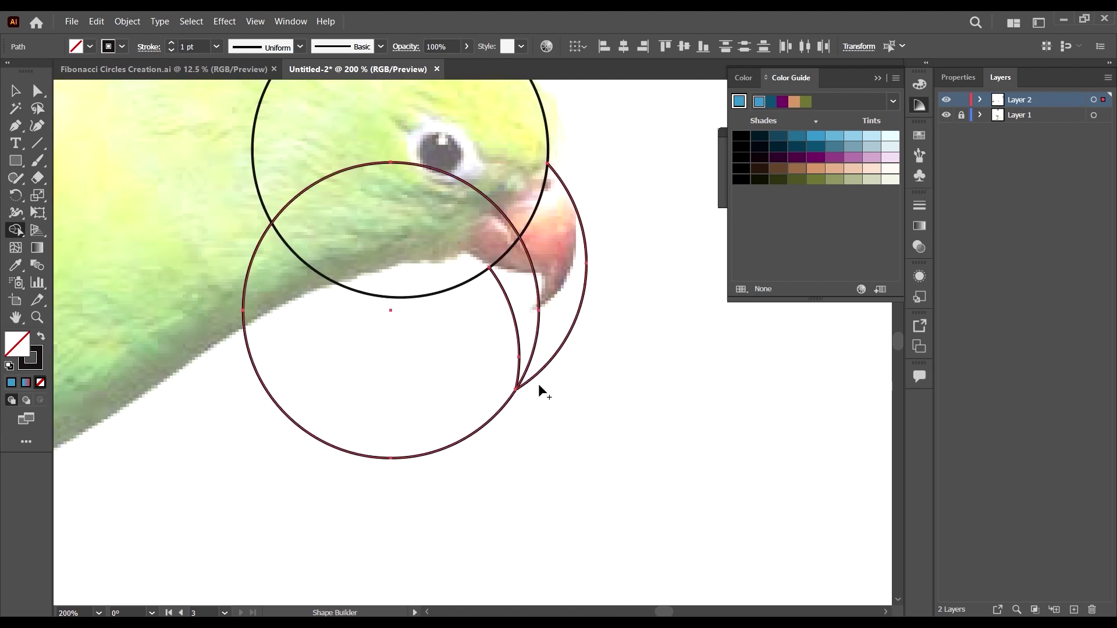
# - Trim the lower circle's arcs crossing the eye and along the bottom, leaving the hooked beak crescent
pyautogui.moveTo(683, 444); pyautogui.dragTo(429, 235)
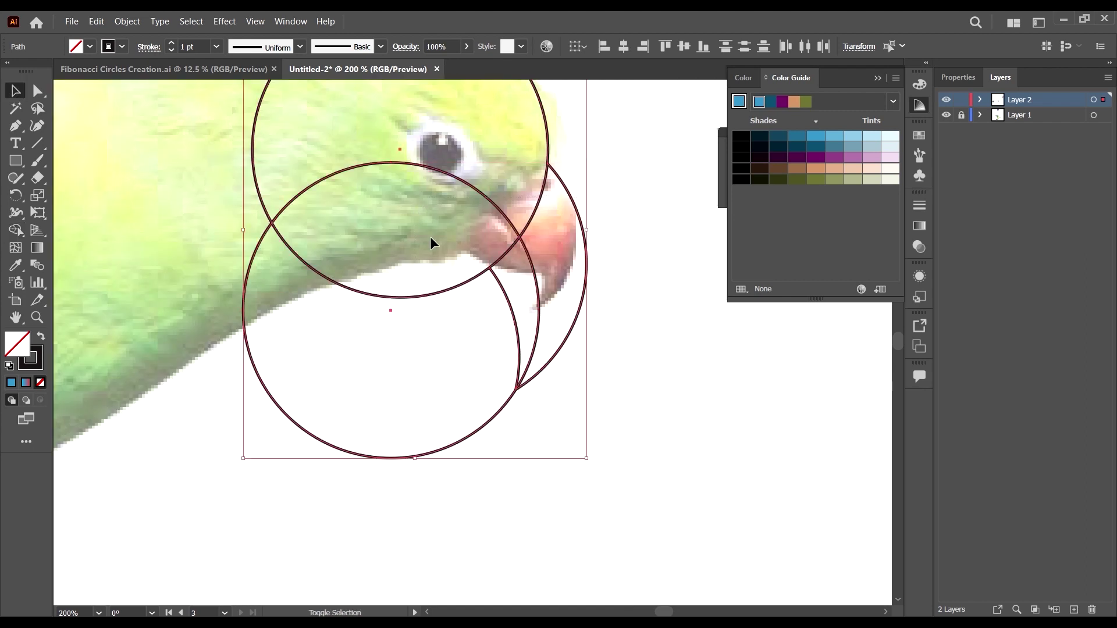
pyautogui.hotkey('shift', 'm')
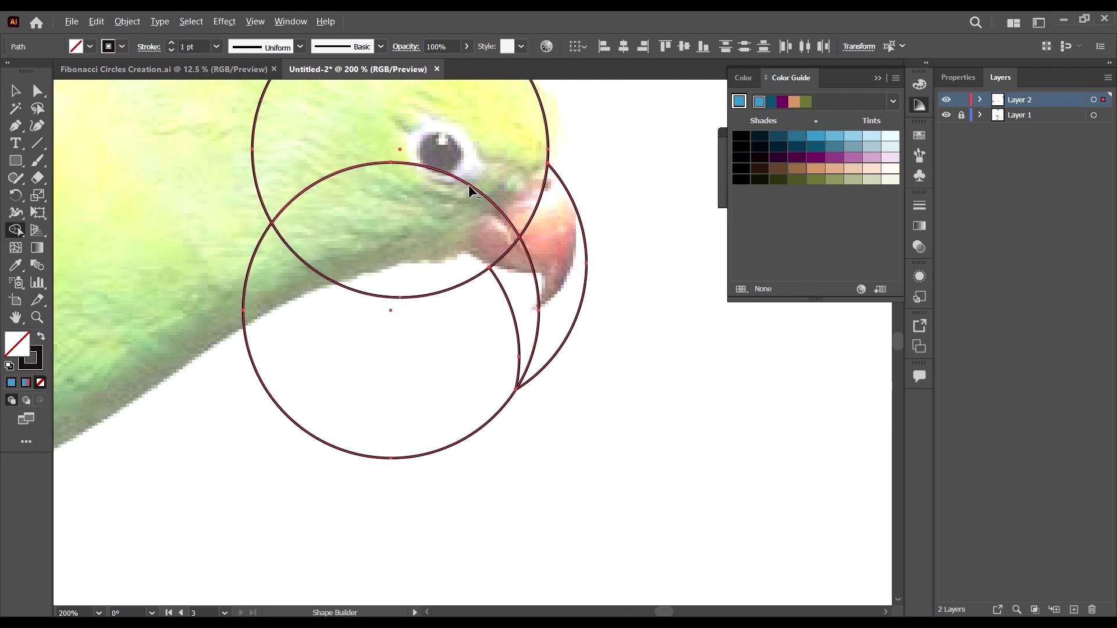
pyautogui.keyDown('alt'); pyautogui.click(469, 185); pyautogui.keyUp('alt')
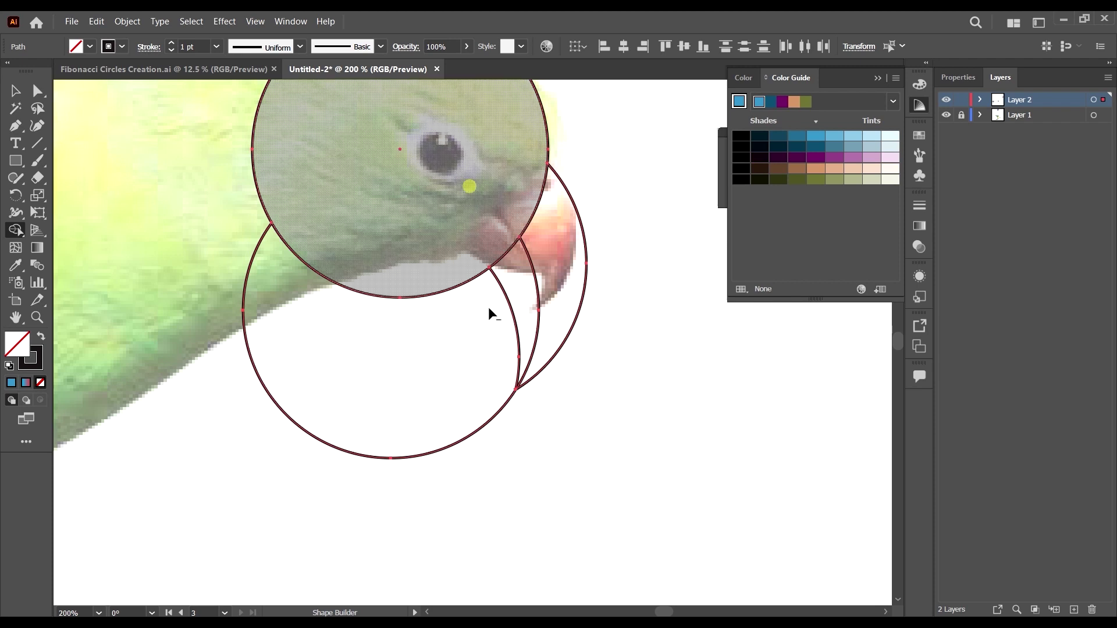
pyautogui.keyDown('alt'); pyautogui.click(411, 456); pyautogui.keyUp('alt')
pyautogui.scroll(-4, 595, 381)
pyautogui.press('v')
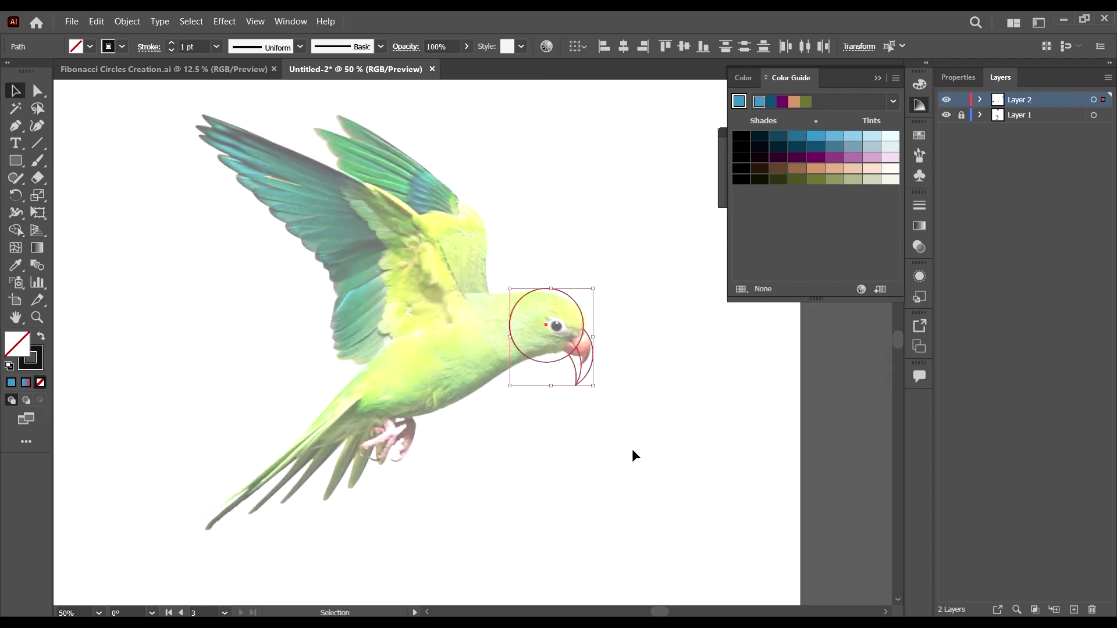
pyautogui.click(632, 450)
pyautogui.scroll(-2, 626, 392)
# - Duplicate the largest Fibonacci guide circle onto the parrot and nudge it under the head
pyautogui.scroll(2, 601, 386)
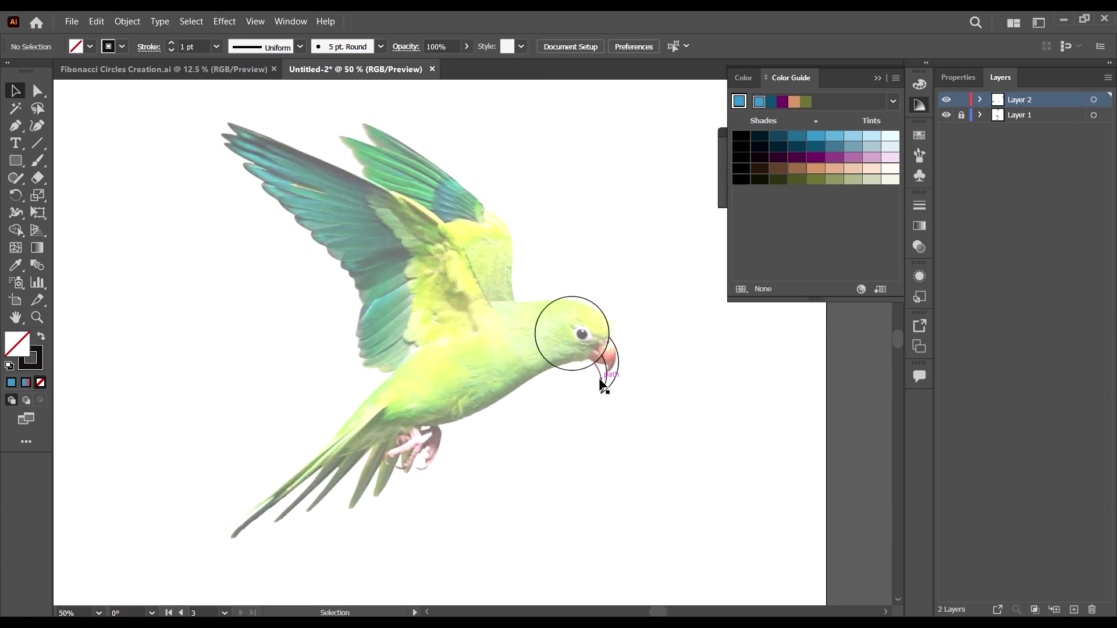
pyautogui.scroll(-3, 594, 364)
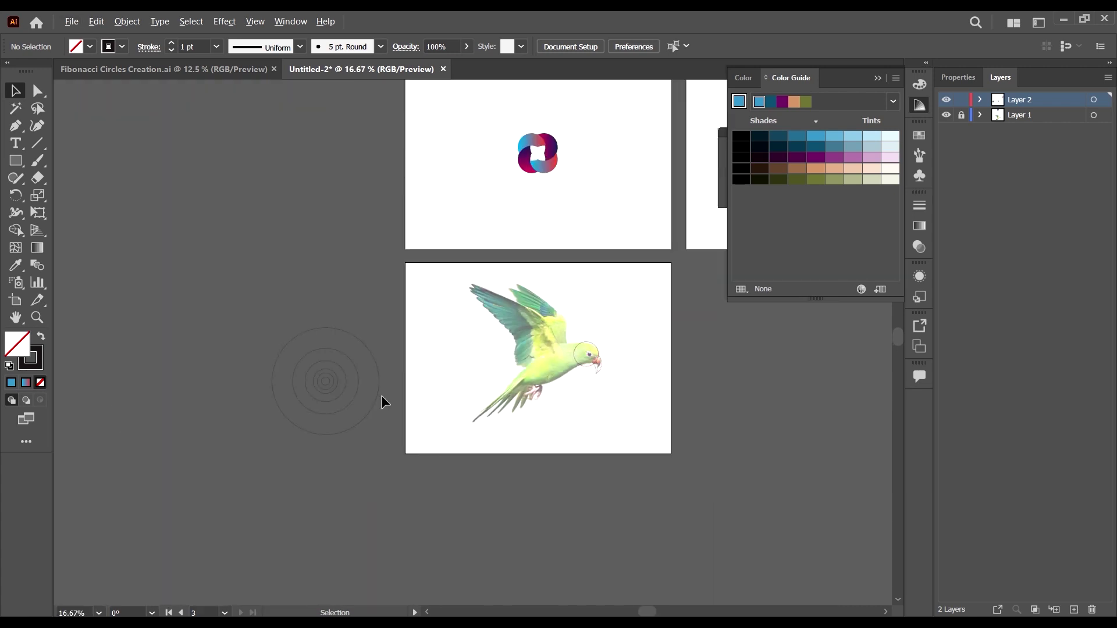
pyautogui.scroll(2, 658, 406)
pyautogui.hscroll(-2, 536, 330)
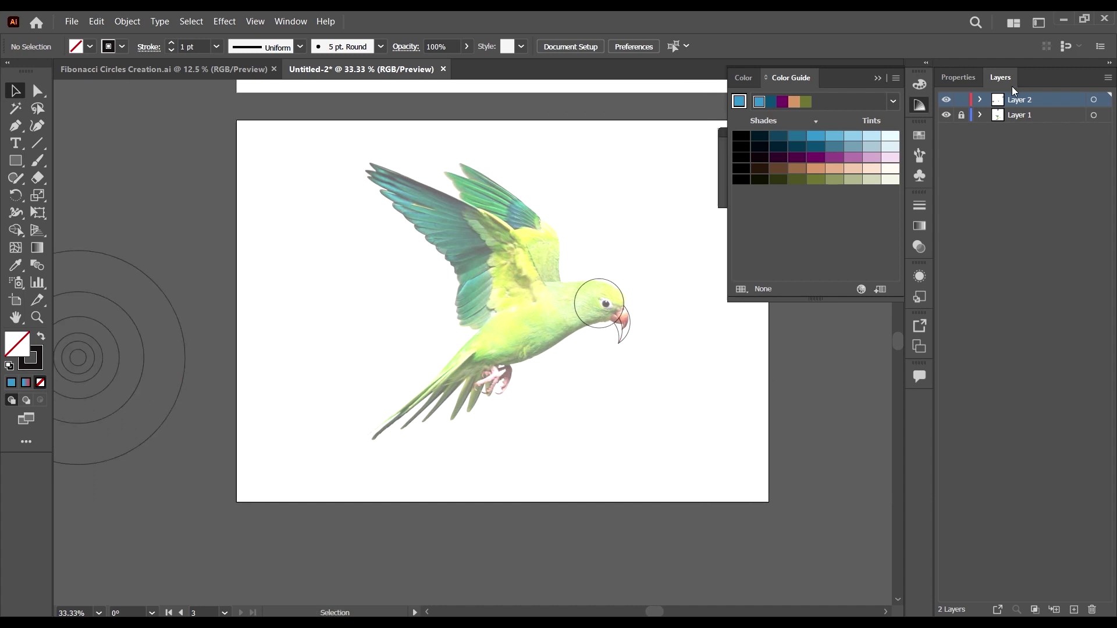
pyautogui.click(156, 286)
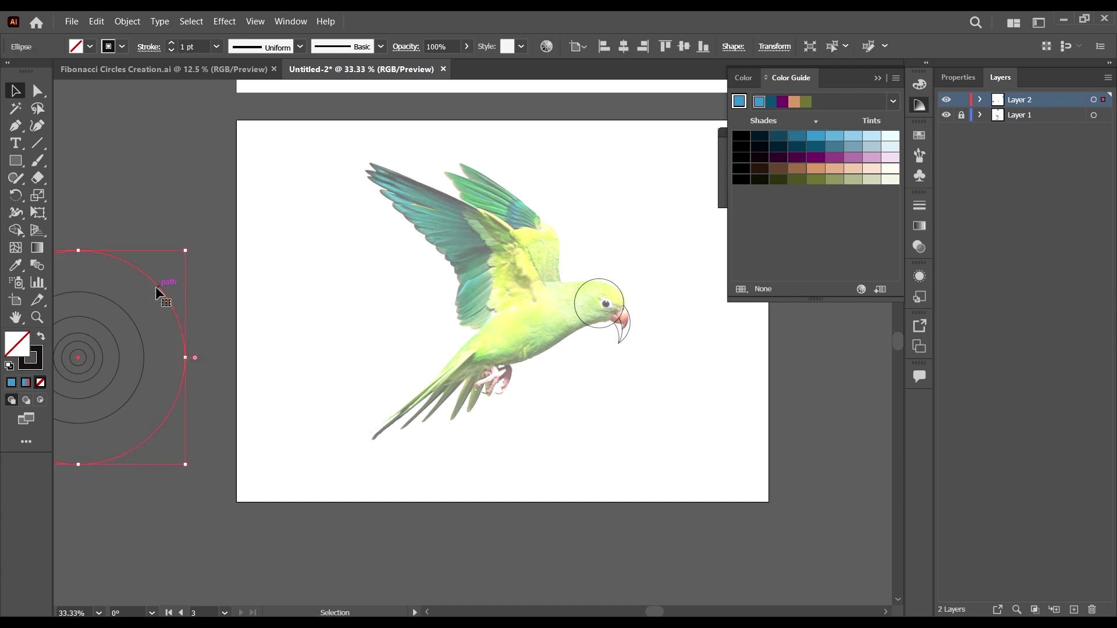
pyautogui.moveTo(157, 288); pyautogui.dragTo(666, 295)
pyautogui.scroll(3, 634, 287)
pyautogui.scroll(-3, 617, 272)
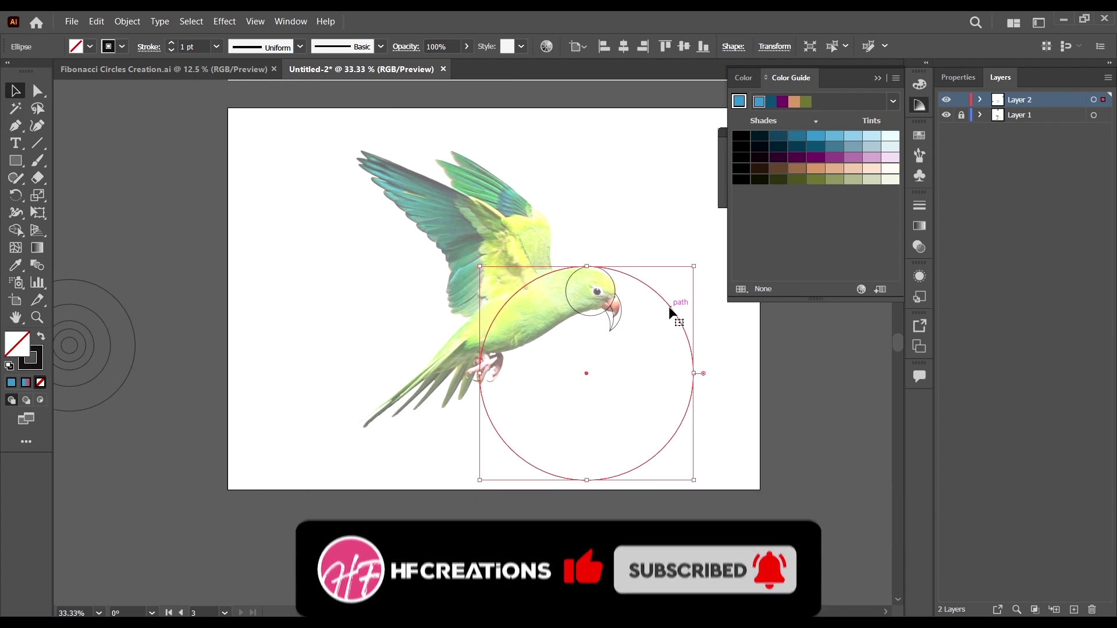
pyautogui.scroll(-2, 670, 308)
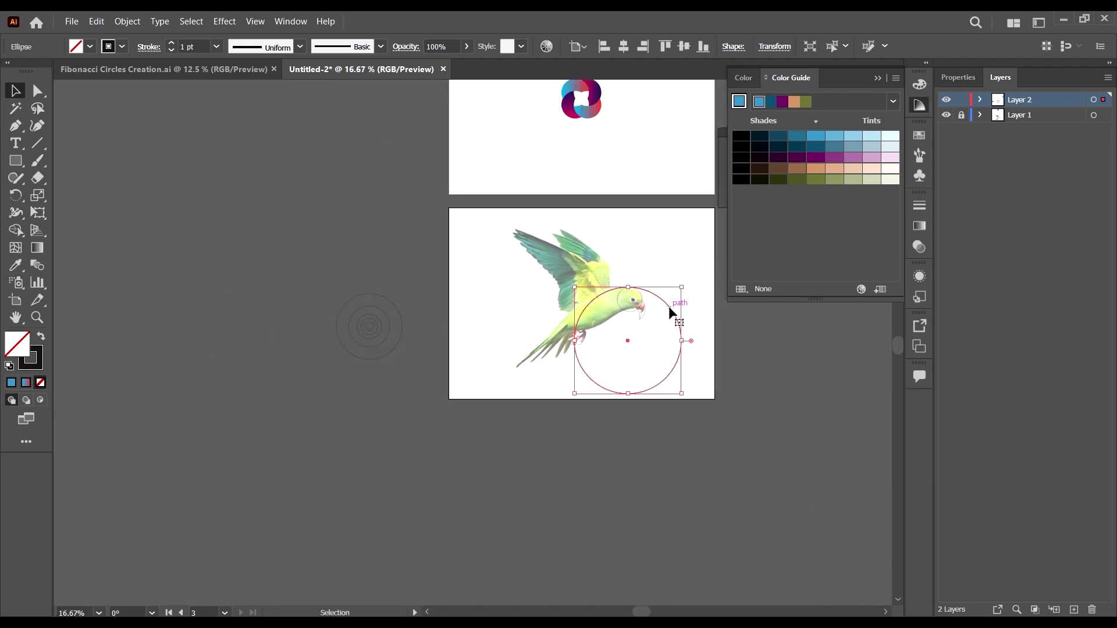
pyautogui.moveTo(669, 308); pyautogui.dragTo(642, 310)
pyautogui.scroll(4, 647, 311)
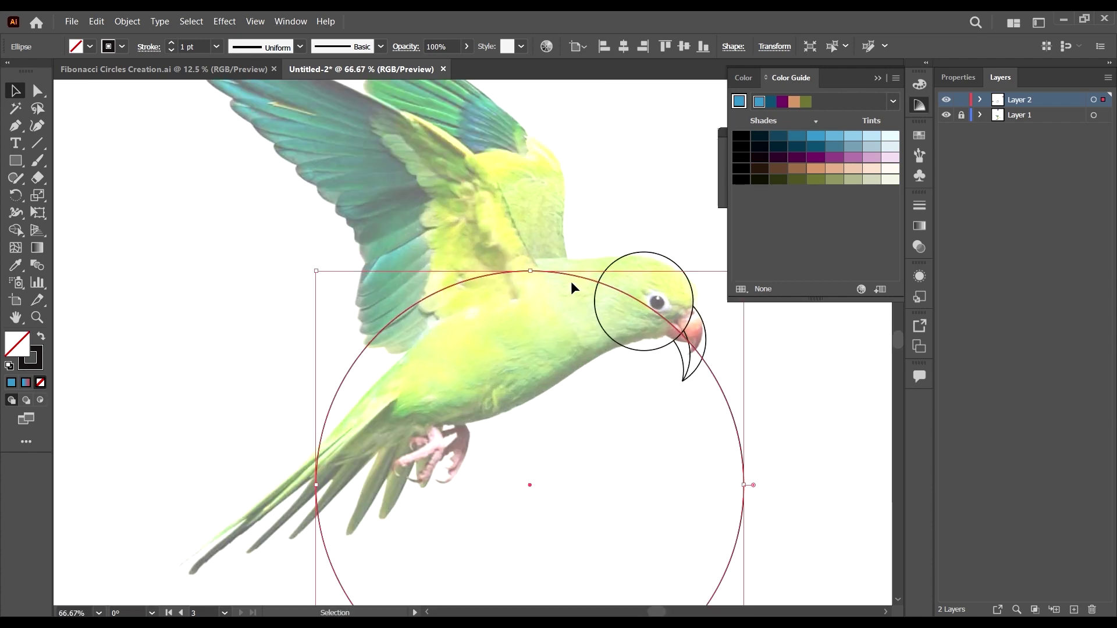
pyautogui.moveTo(572, 277); pyautogui.dragTo(575, 272)
pyautogui.scroll(-3, 575, 272)
pyautogui.scroll(2, 534, 274)
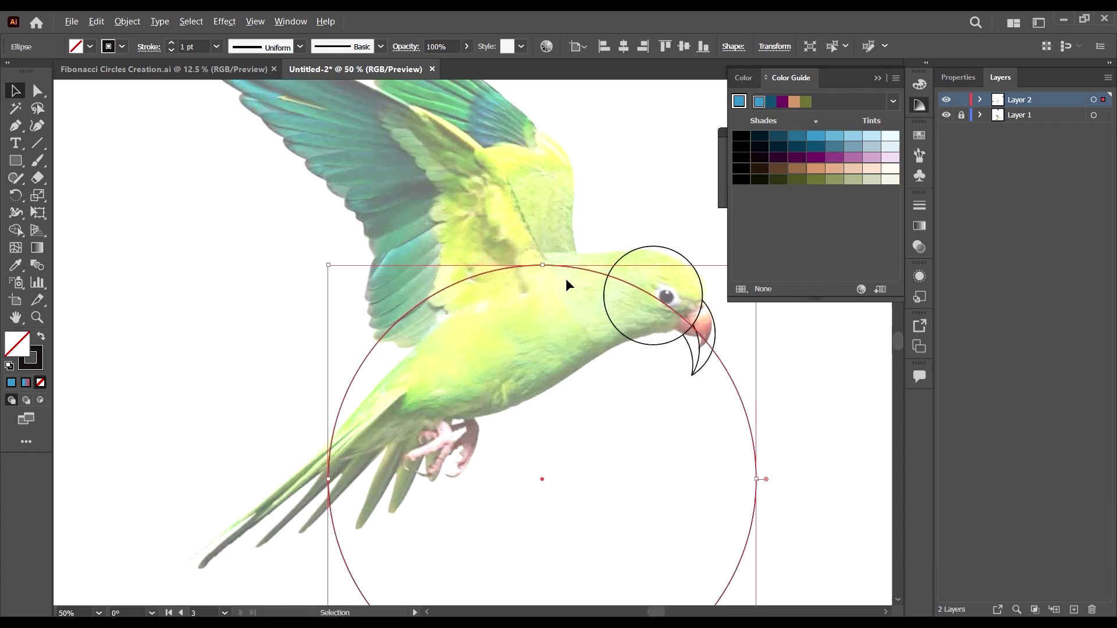
pyautogui.click(813, 392)
pyautogui.scroll(3, 619, 246)
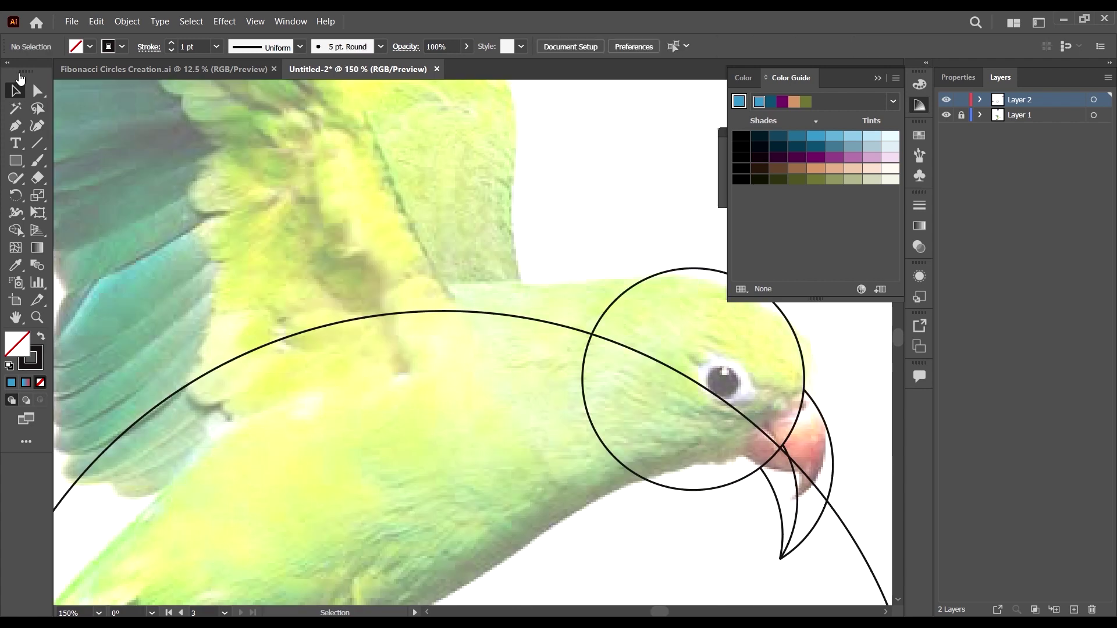
# - Draw a straight back line from the head circle's top to the body circle's top arc
pyautogui.click(15, 127)
pyautogui.scroll(4, 682, 270)
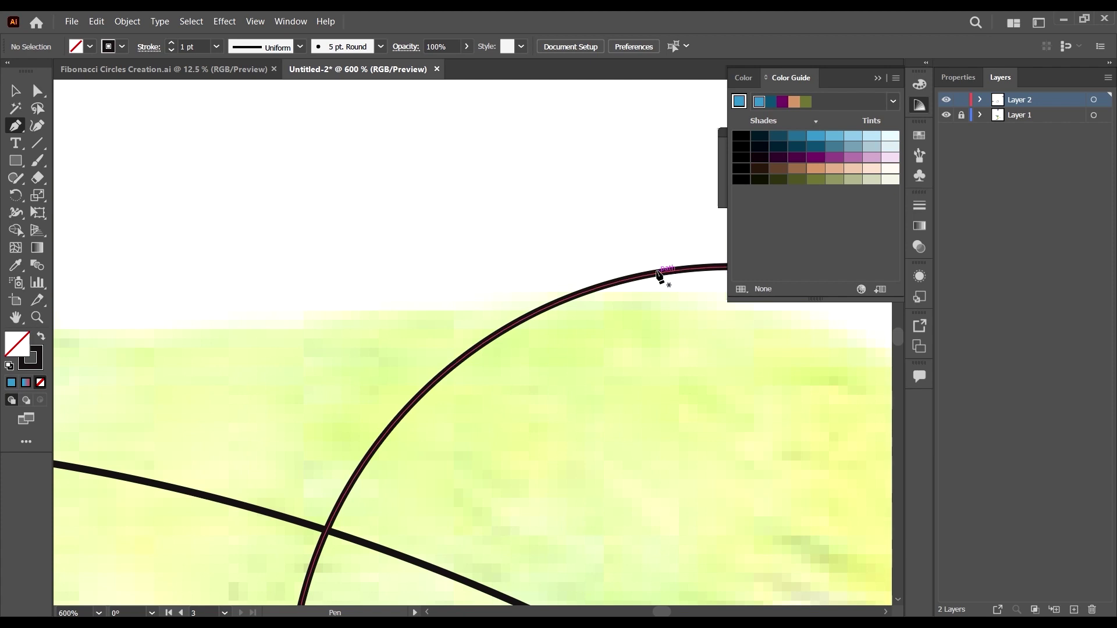
pyautogui.click(663, 273)
pyautogui.scroll(-4, 663, 273)
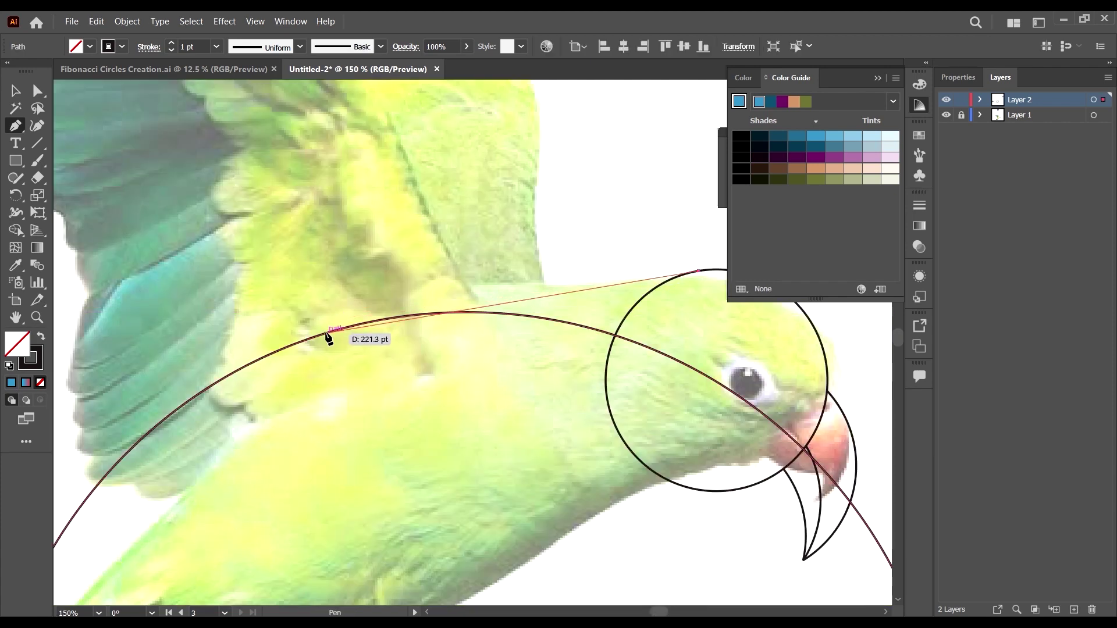
pyautogui.click(396, 318)
pyautogui.scroll(-4, 363, 319)
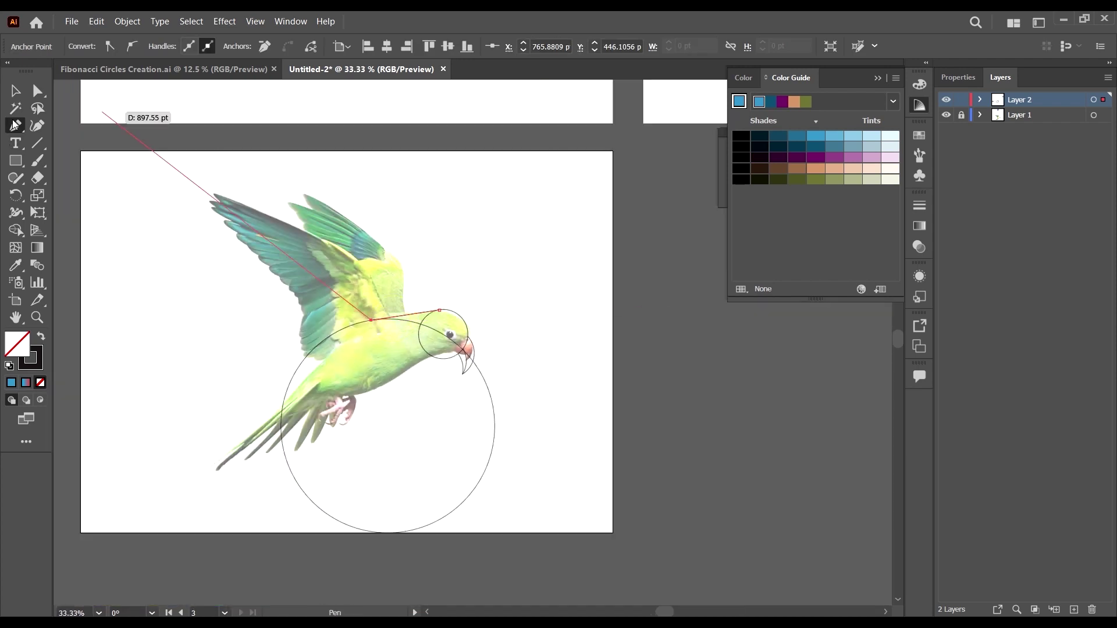
pyautogui.click(14, 91)
pyautogui.click(447, 301)
pyautogui.scroll(4, 449, 288)
pyautogui.scroll(-6, 454, 285)
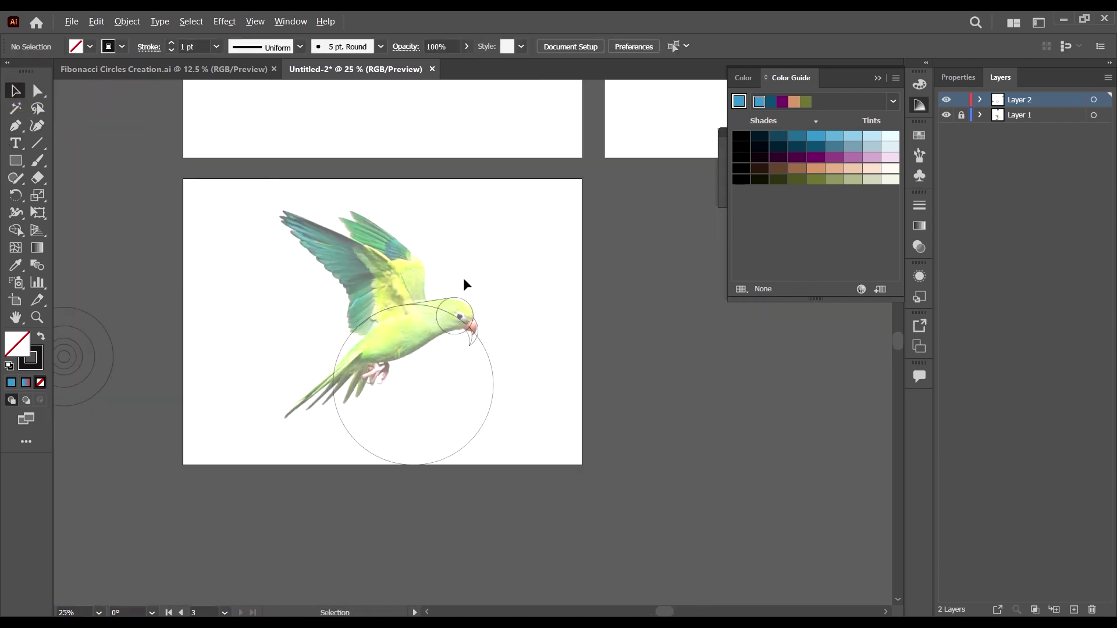
# - Use Shape Builder to merge the head and body regions and delete stray edges across the head and beak
pyautogui.moveTo(493, 270); pyautogui.dragTo(379, 413)
pyautogui.hotkey('shift', 'm')
pyautogui.scroll(5, 444, 305)
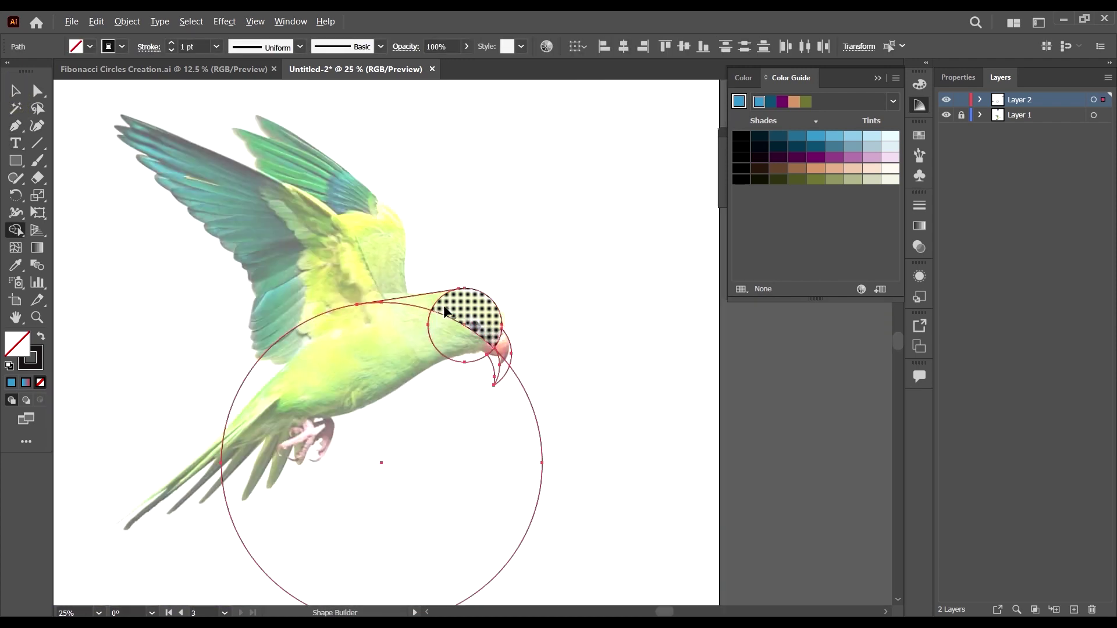
pyautogui.moveTo(430, 280); pyautogui.dragTo(431, 281)
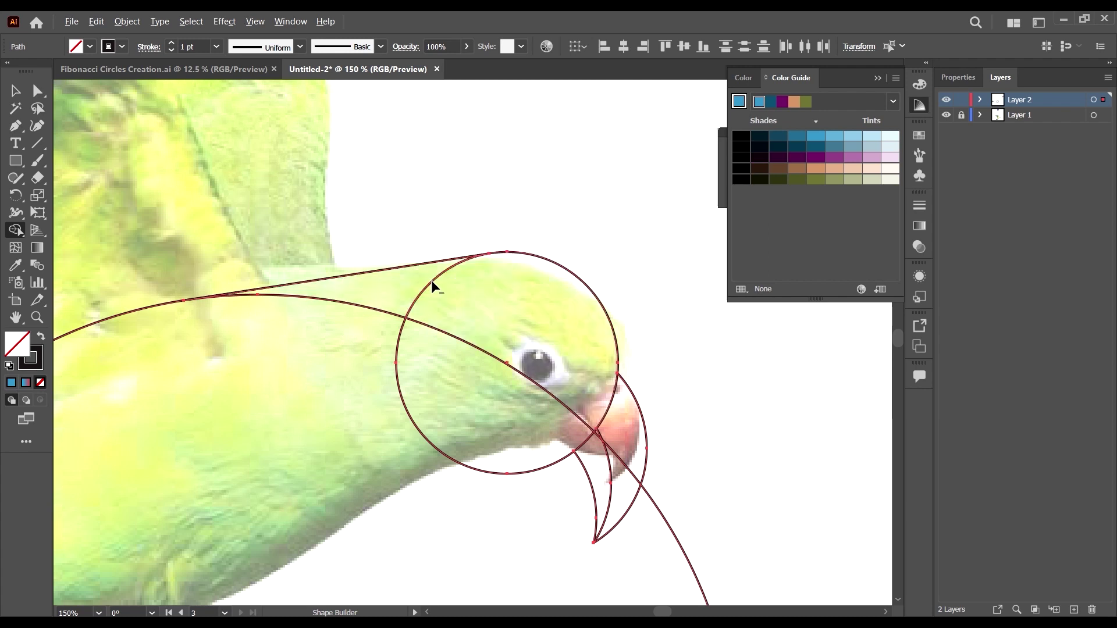
pyautogui.click(386, 312)
pyautogui.scroll(-4, 512, 329)
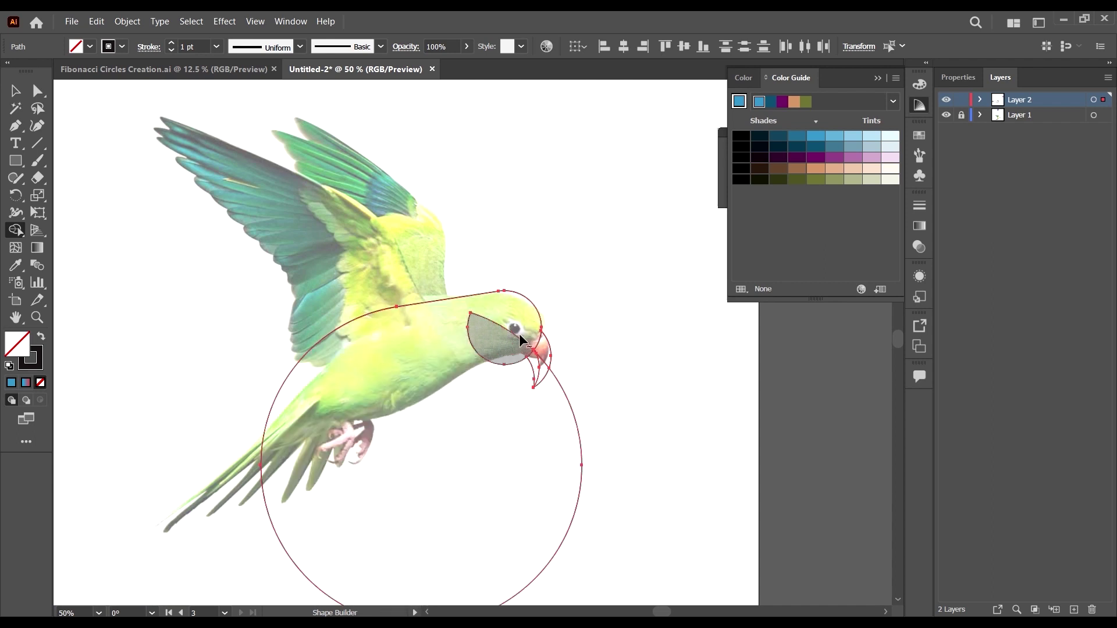
pyautogui.scroll(2, 531, 329)
pyautogui.keyDown('alt'); pyautogui.click(497, 344); pyautogui.keyUp('alt')
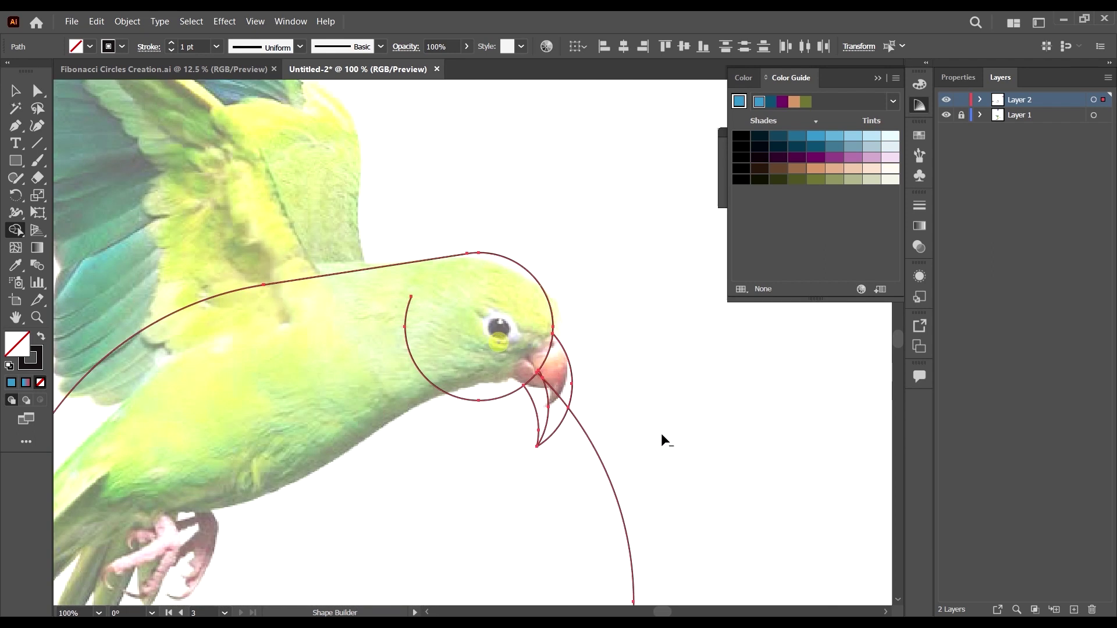
pyautogui.scroll(-2, 608, 338)
pyautogui.scroll(6, 593, 373)
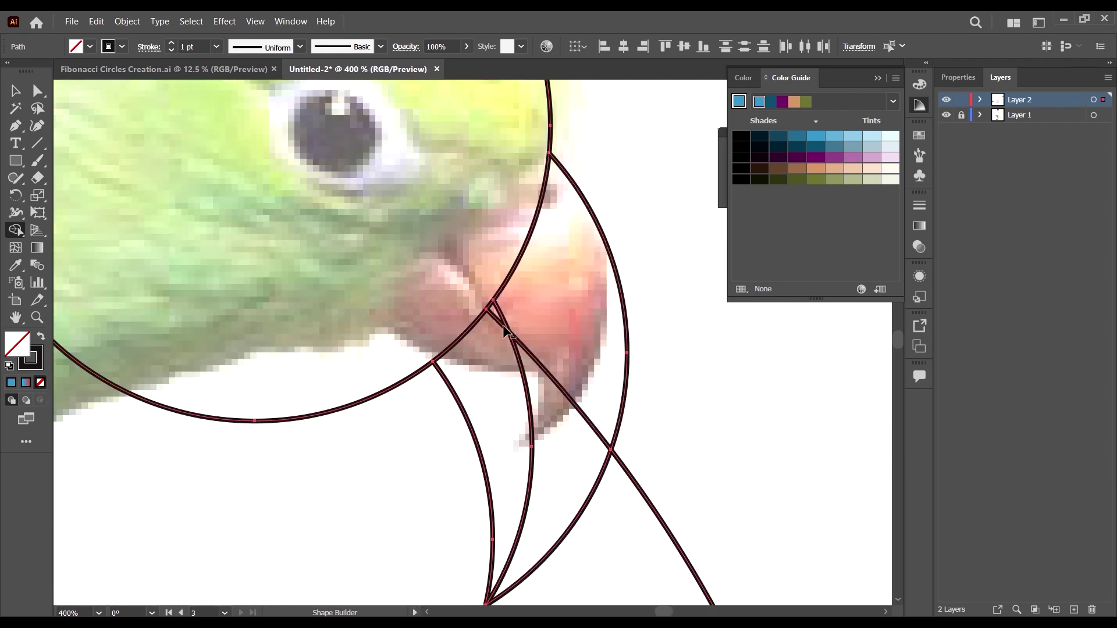
pyautogui.click(498, 322)
pyautogui.click(528, 352)
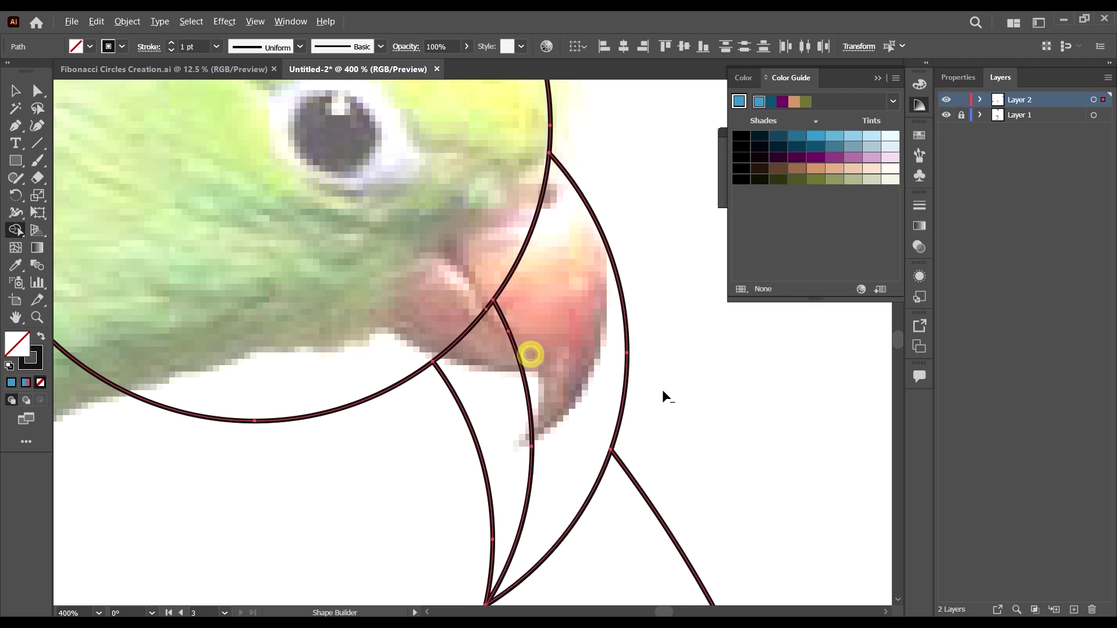
pyautogui.scroll(-7, 662, 389)
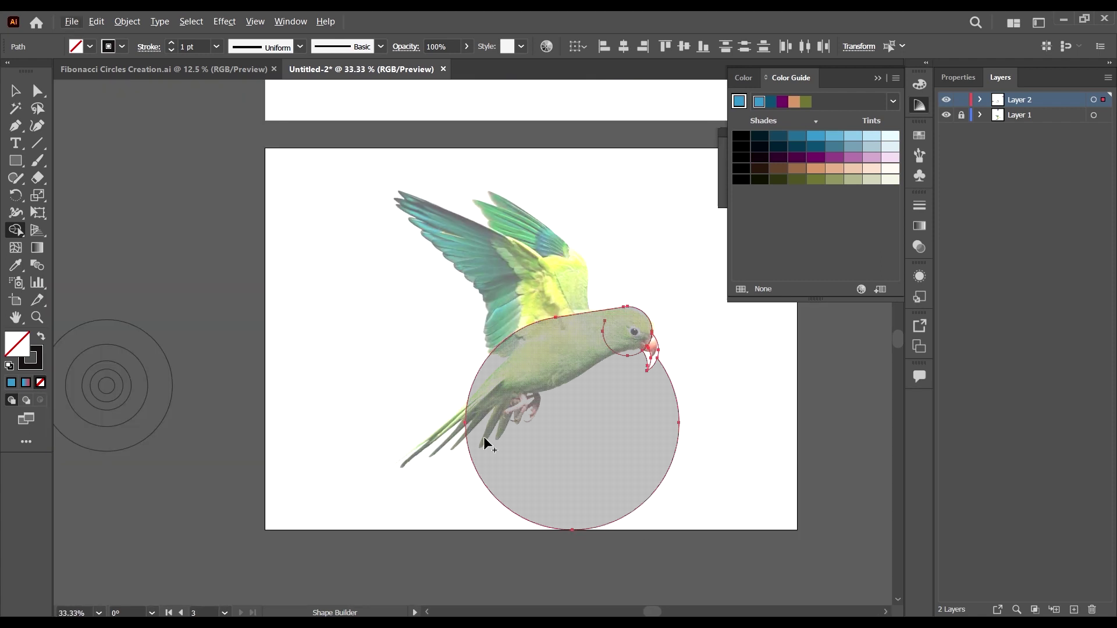
pyautogui.click(16, 91)
pyautogui.click(344, 349)
# - Pan to show the guide circles beside the parrot and select the large circle over it
pyautogui.scroll(2, 694, 331)
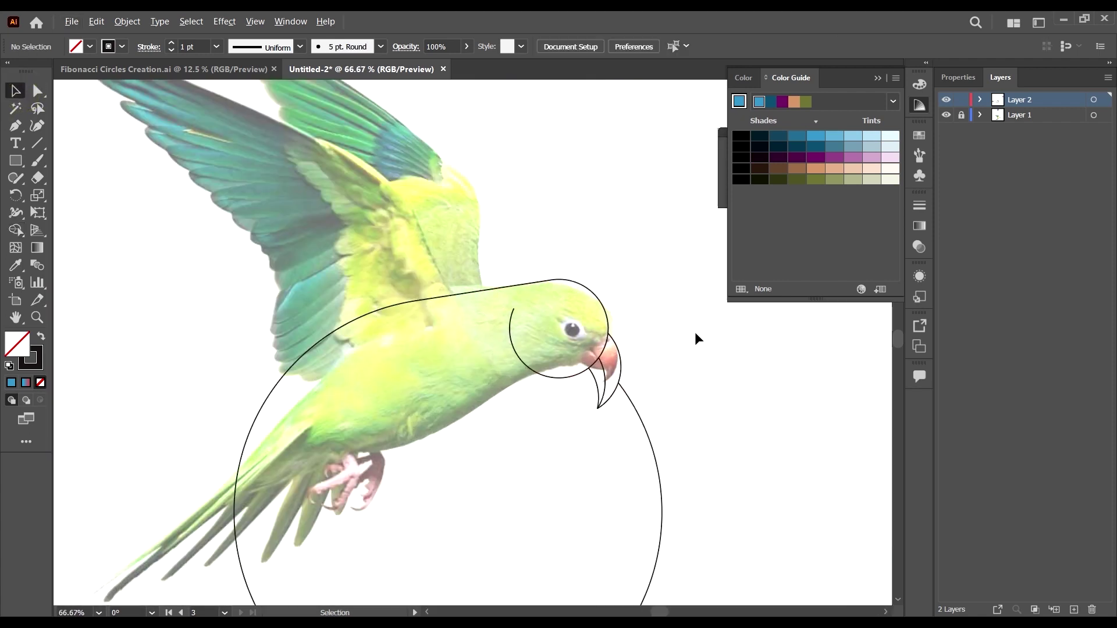
pyautogui.scroll(-2, 664, 298)
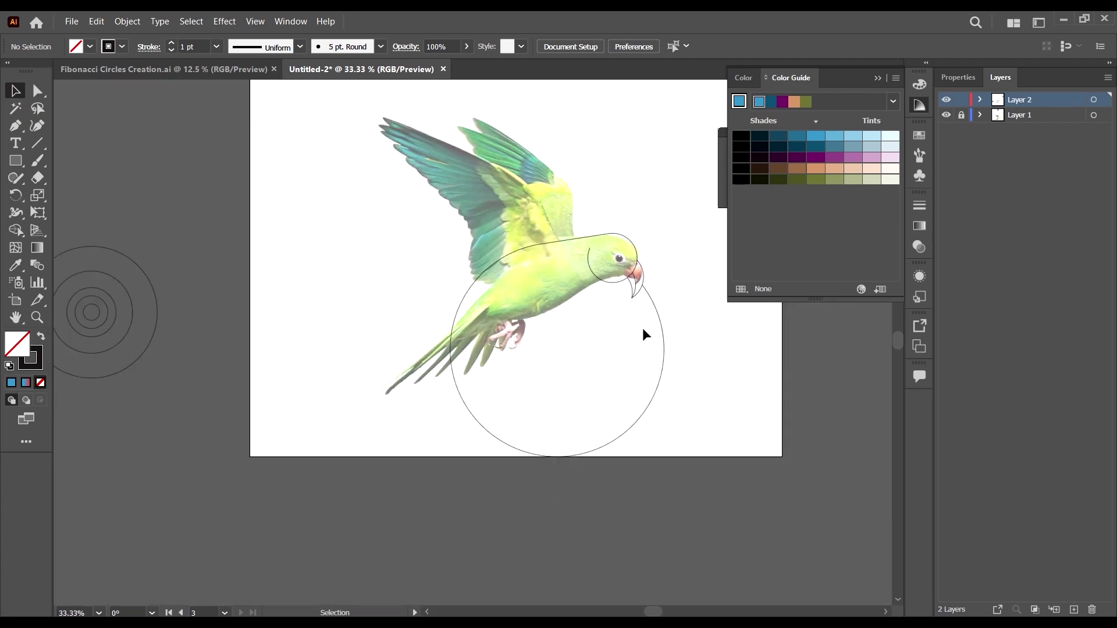
pyautogui.click(149, 281)
pyautogui.scroll(-2, 281, 304)
pyautogui.click(397, 381)
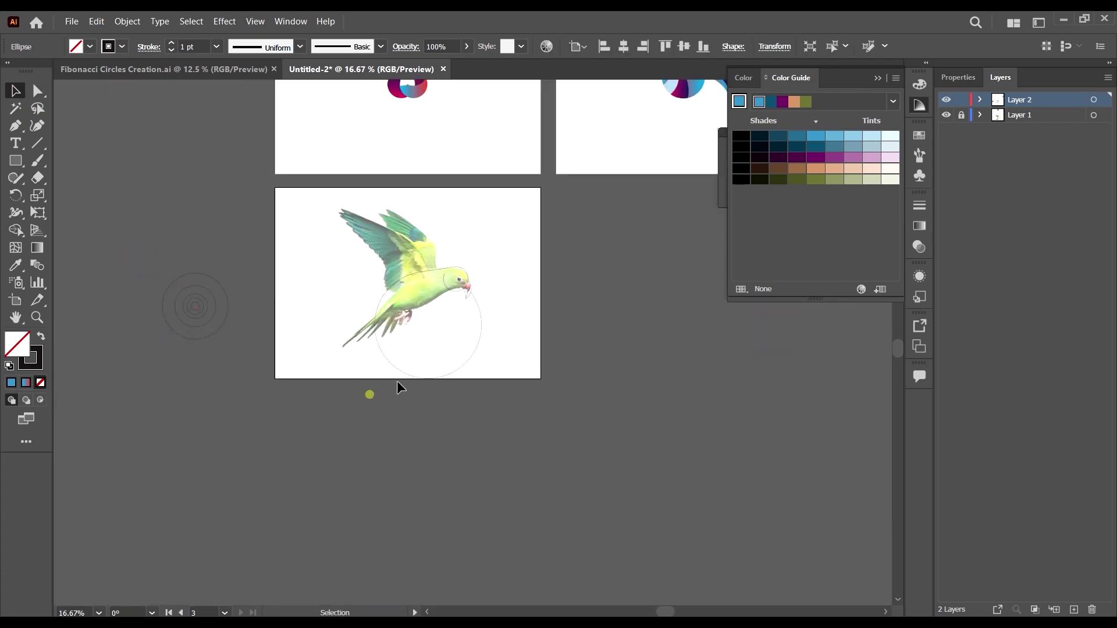
pyautogui.scroll(2, 483, 474)
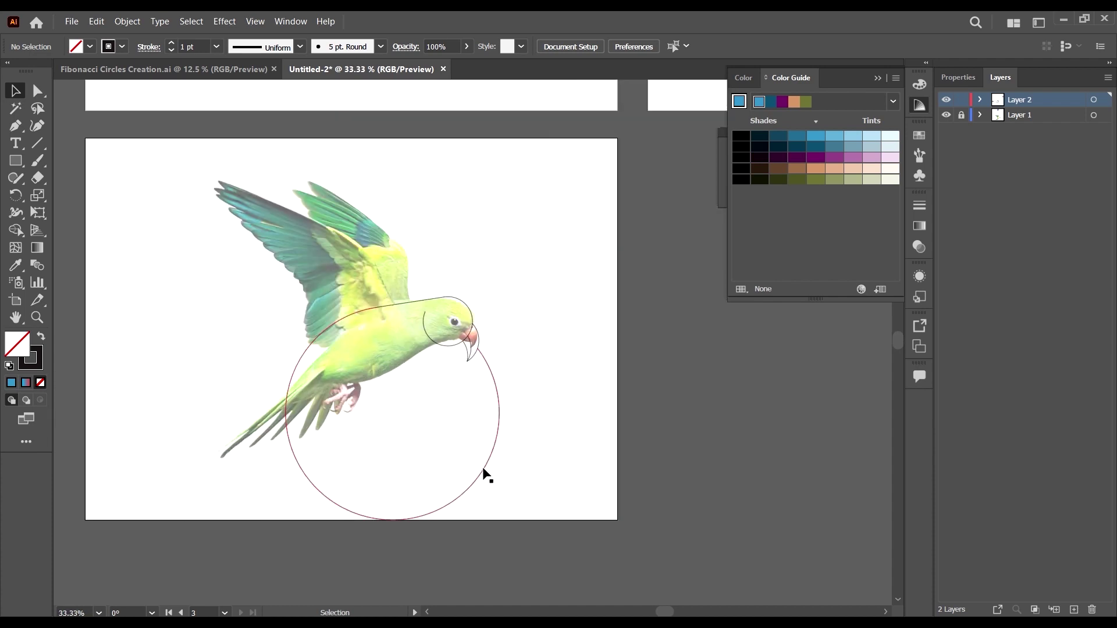
pyautogui.moveTo(496, 473); pyautogui.dragTo(701, 444)
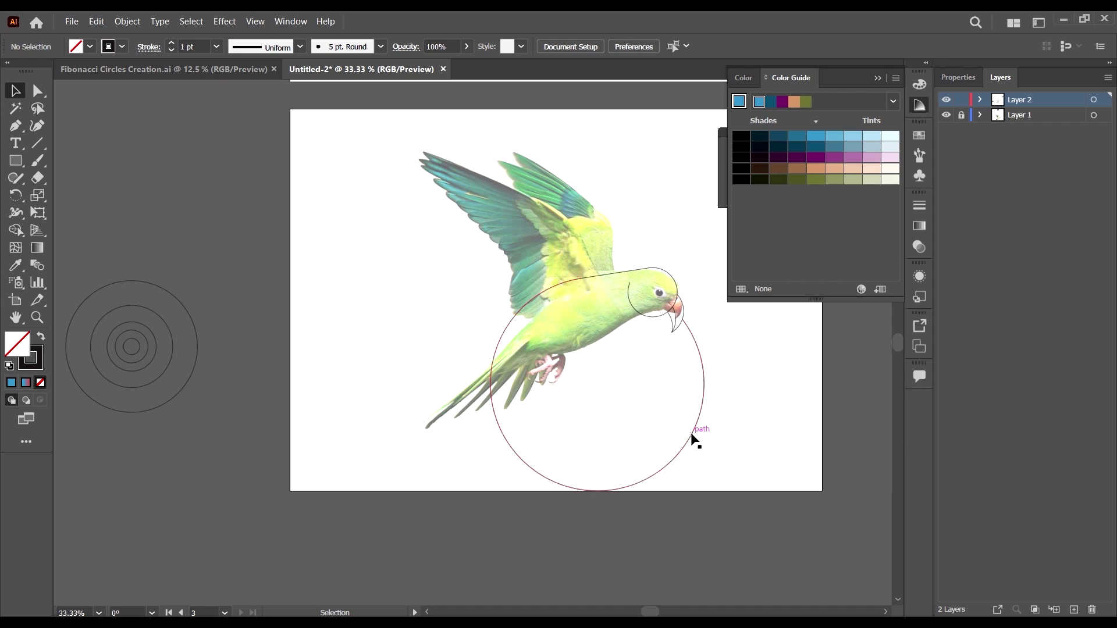
pyautogui.click(693, 436)
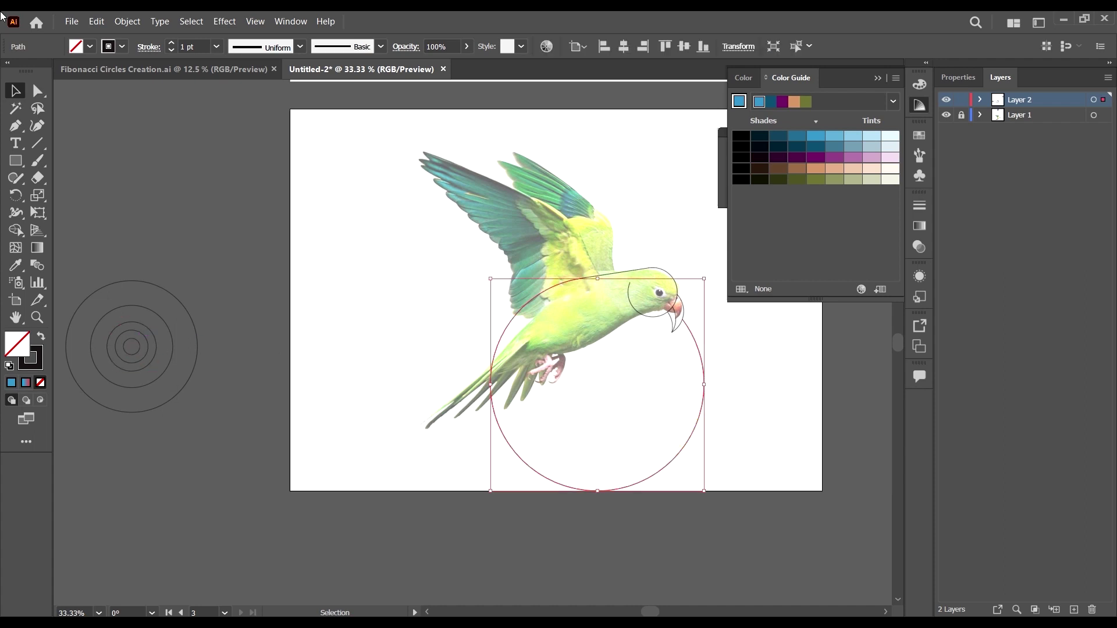
# - Copy the outer circle from the Fibonacci Circles document and paste it beside the concentric circles
pyautogui.click(191, 70)
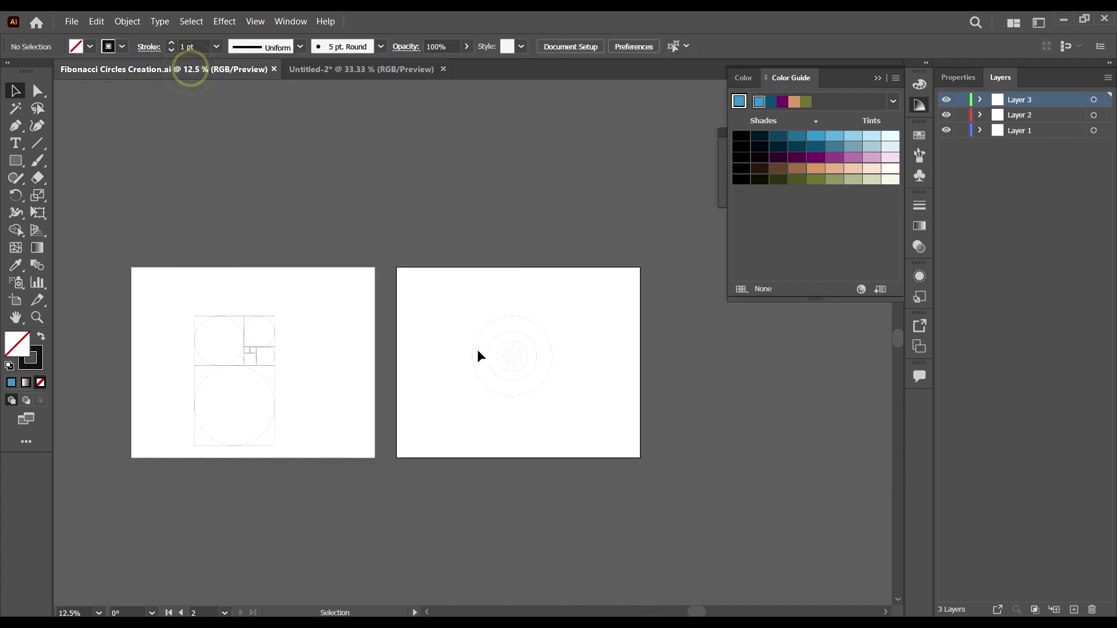
pyautogui.click(562, 468)
pyautogui.scroll(3, 553, 386)
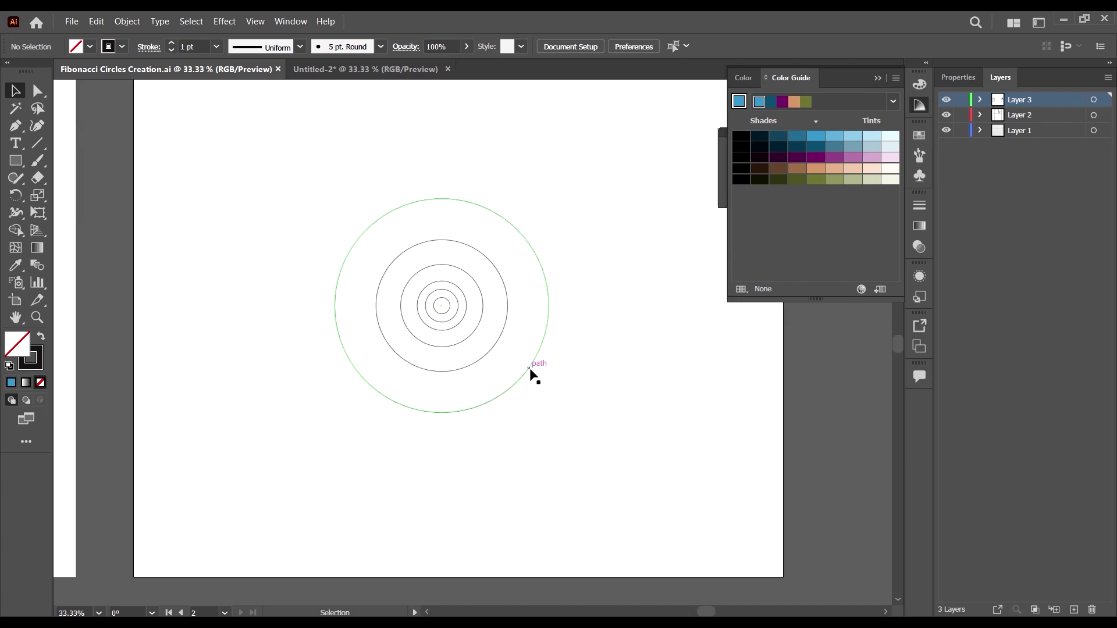
pyautogui.click(531, 368)
pyautogui.press('ctrl')
pyautogui.click(349, 68)
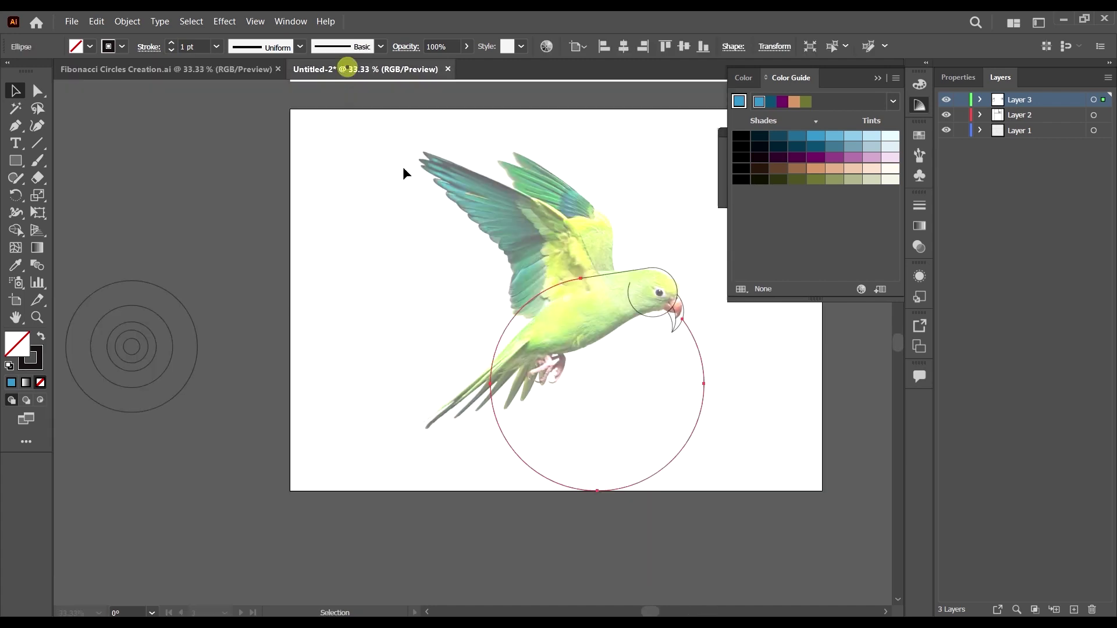
pyautogui.click(337, 287)
pyautogui.hotkey('ctrl', 'v')
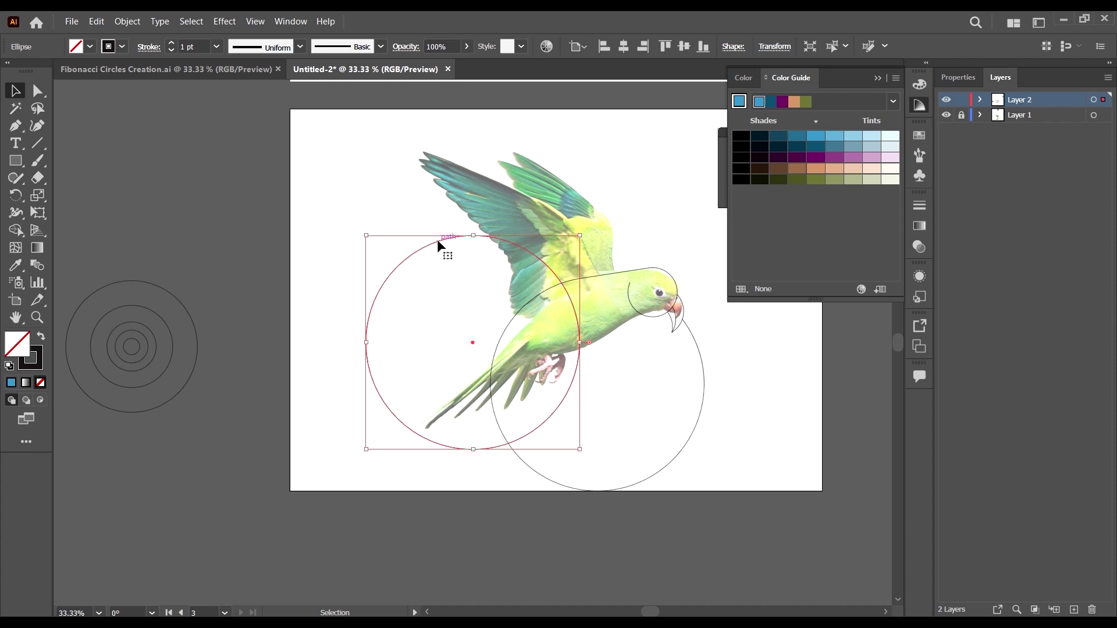
pyautogui.moveTo(437, 240); pyautogui.dragTo(98, 240)
# - Place a copy of the large circle over the parrot, its edge meeting the head curve
pyautogui.scroll(-2, 152, 96)
pyautogui.scroll(1, 315, 236)
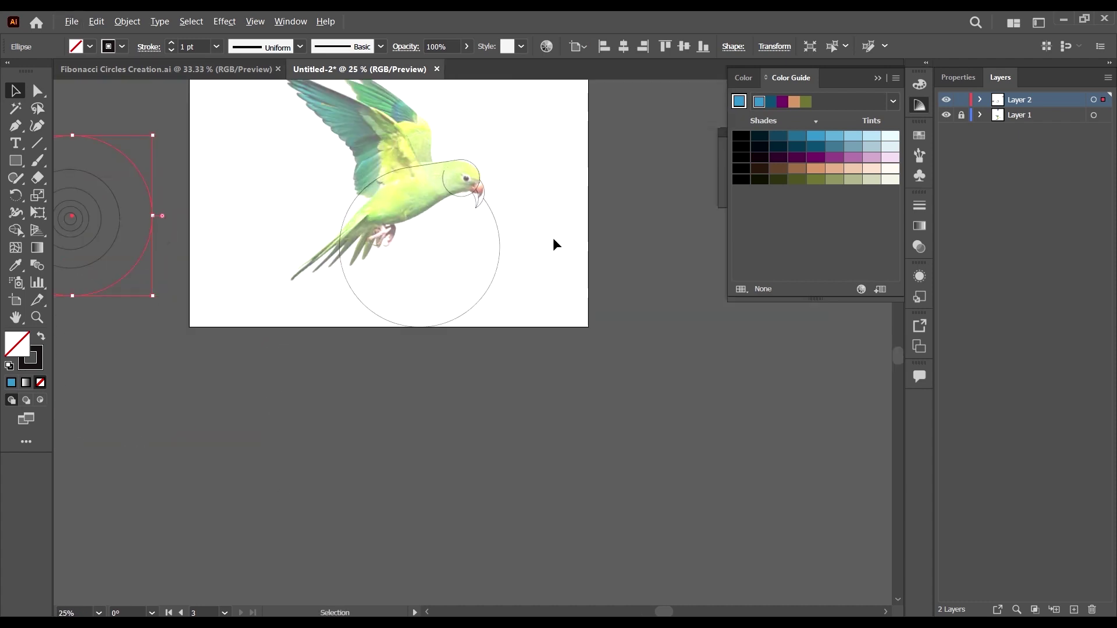
pyautogui.scroll(1, 499, 195)
pyautogui.scroll(-1, 499, 302)
pyautogui.scroll(3, 282, 300)
pyautogui.hscroll(-4, 282, 300)
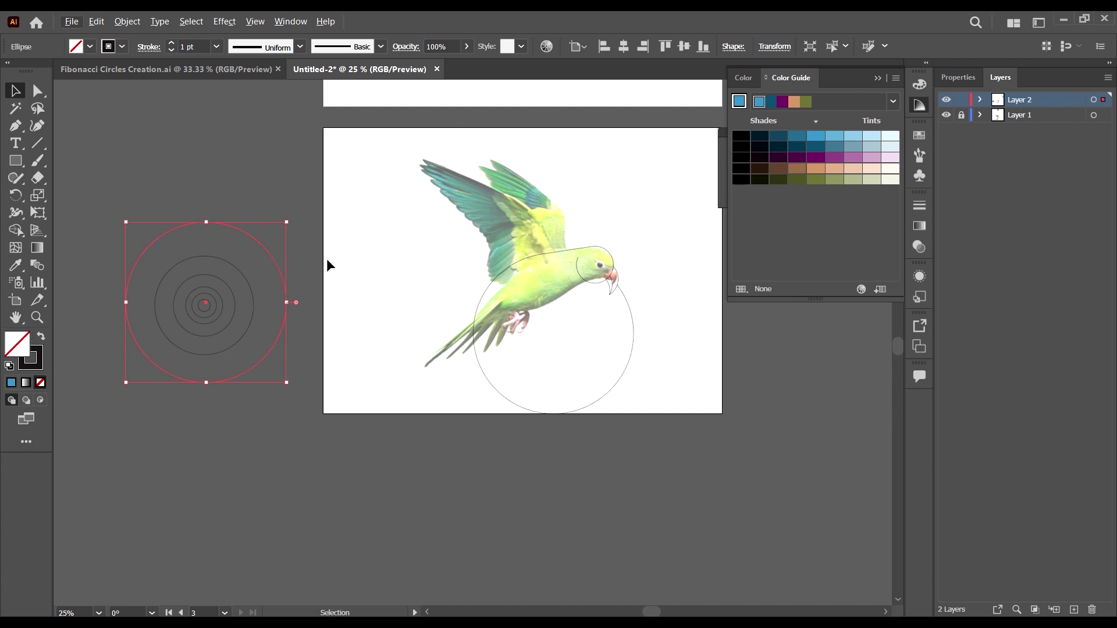
pyautogui.scroll(1, 586, 328)
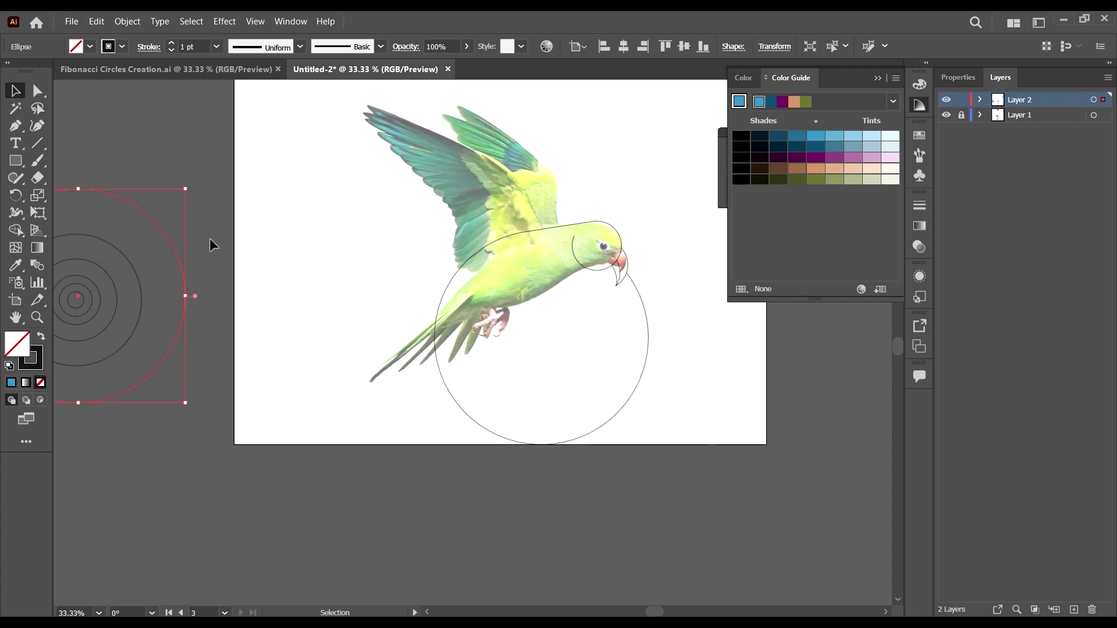
pyautogui.moveTo(162, 229); pyautogui.dragTo(669, 315)
pyautogui.scroll(4, 559, 265)
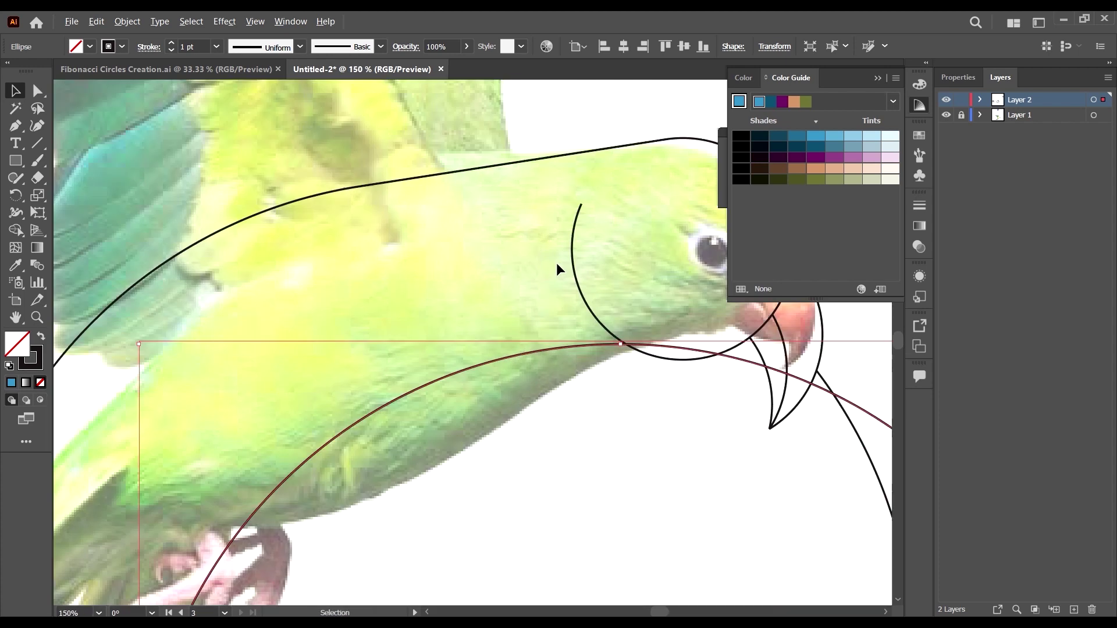
pyautogui.moveTo(561, 347); pyautogui.dragTo(432, 345)
pyautogui.scroll(-5, 402, 316)
pyautogui.scroll(2, 433, 345)
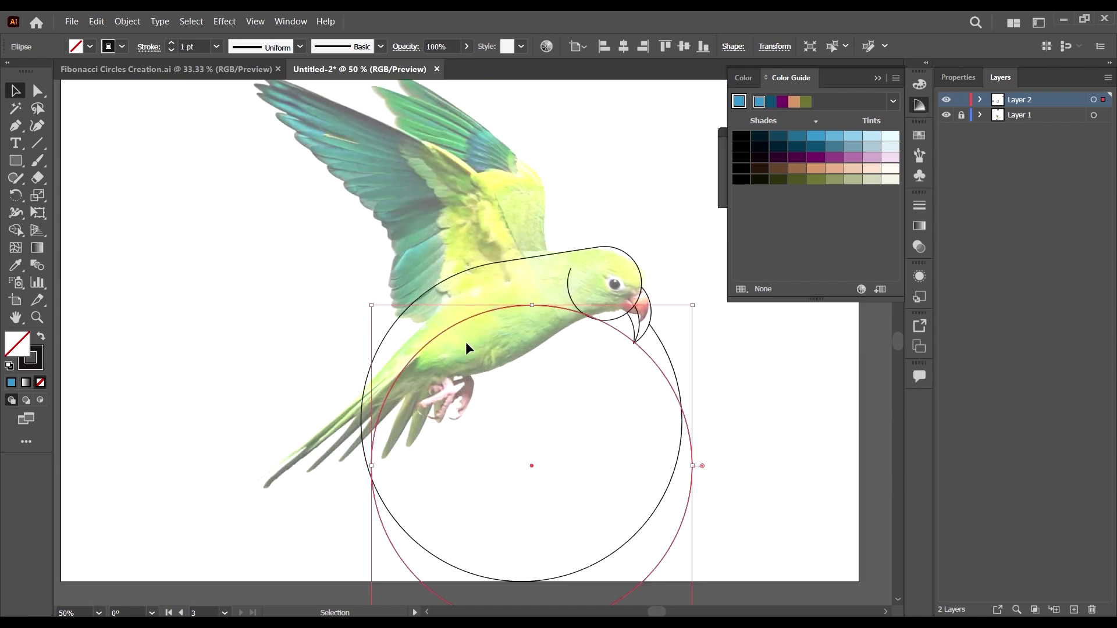
pyautogui.click(625, 332)
# - Try the middle-sized concentric circle on the parrot, then move it off the artboard
pyautogui.scroll(-4, 347, 315)
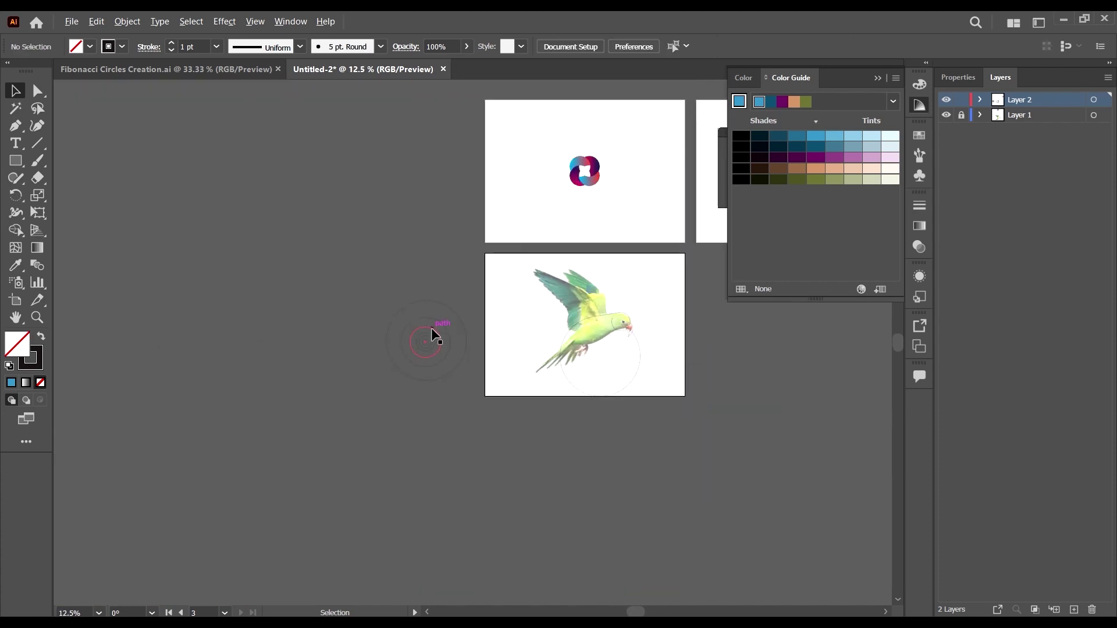
pyautogui.scroll(4, 431, 335)
pyautogui.click(488, 315)
pyautogui.scroll(-3, 389, 324)
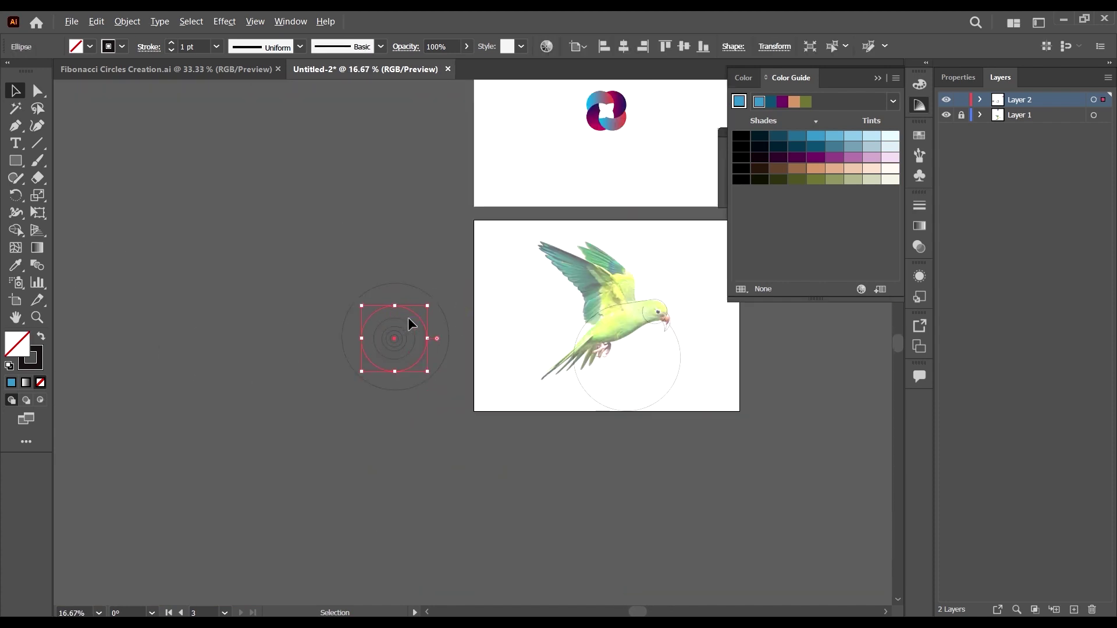
pyautogui.scroll(2, 410, 323)
pyautogui.moveTo(429, 314); pyautogui.dragTo(838, 389)
pyautogui.moveTo(827, 421); pyautogui.dragTo(651, 310)
pyautogui.scroll(2, 536, 382)
pyautogui.scroll(-1, 608, 326)
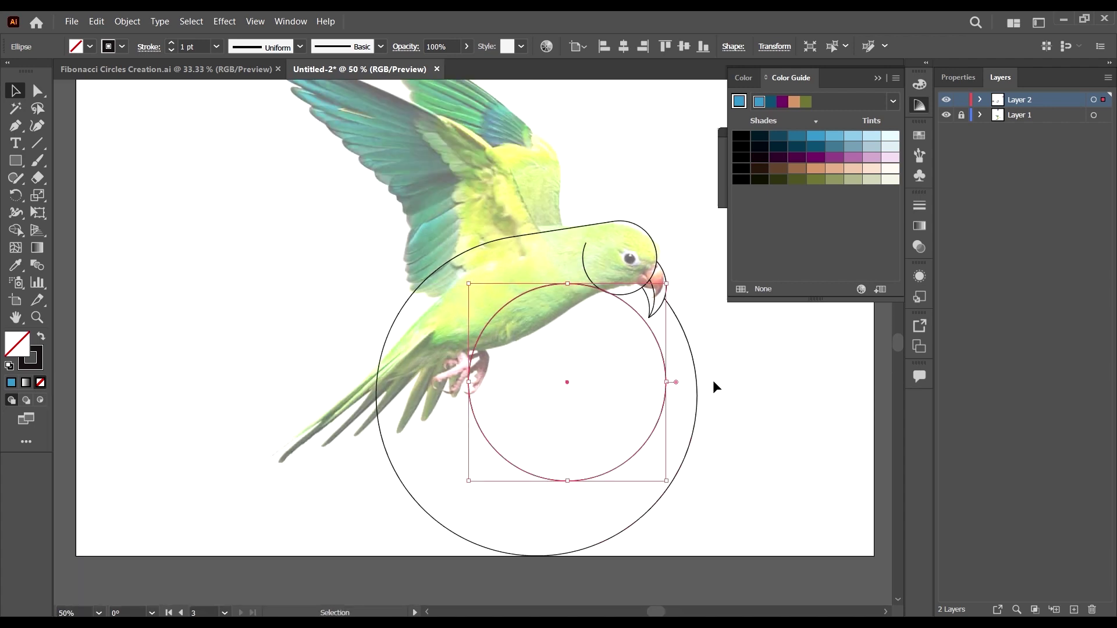
pyautogui.scroll(-1, 693, 351)
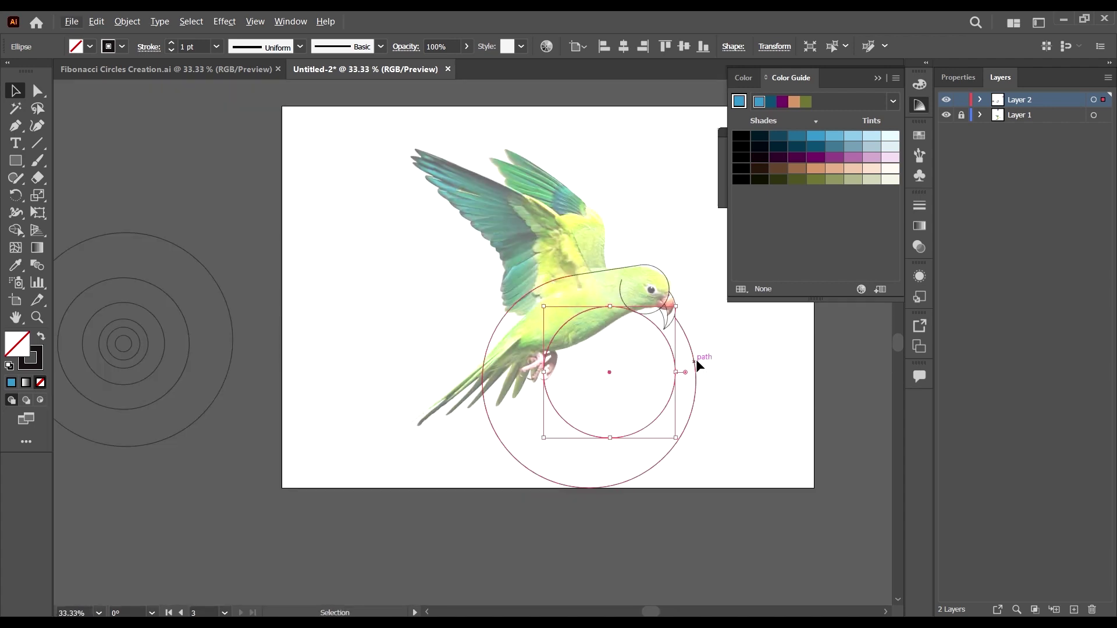
pyautogui.scroll(-1, 696, 359)
pyautogui.moveTo(675, 312); pyautogui.dragTo(430, 502)
pyautogui.click(221, 227)
# - Duplicate the large circle onto the parrot's body, positioning its top against the head curve
pyautogui.moveTo(220, 235); pyautogui.dragTo(657, 260)
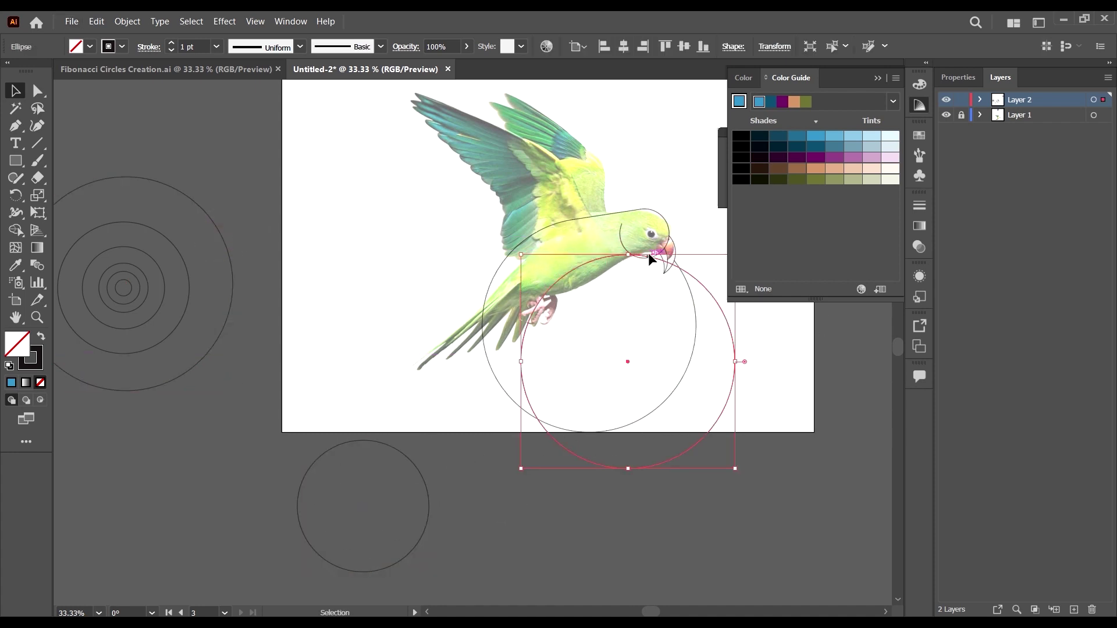
pyautogui.scroll(4, 654, 251)
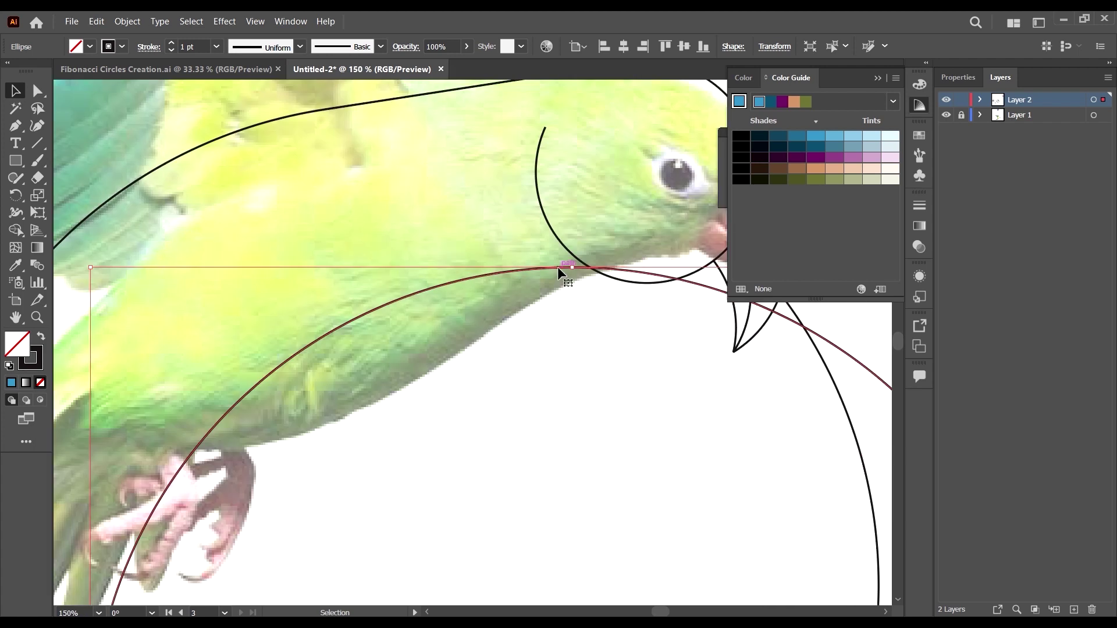
pyautogui.moveTo(559, 267); pyautogui.dragTo(397, 536)
pyautogui.scroll(-3, 509, 257)
pyautogui.scroll(2, 503, 255)
pyautogui.scroll(4, 602, 281)
pyautogui.scroll(-5, 515, 248)
# - With Shape Builder, delete the long curve below the beak and the lower circle's inner and outer arcs
pyautogui.hotkey('shift', 'm')
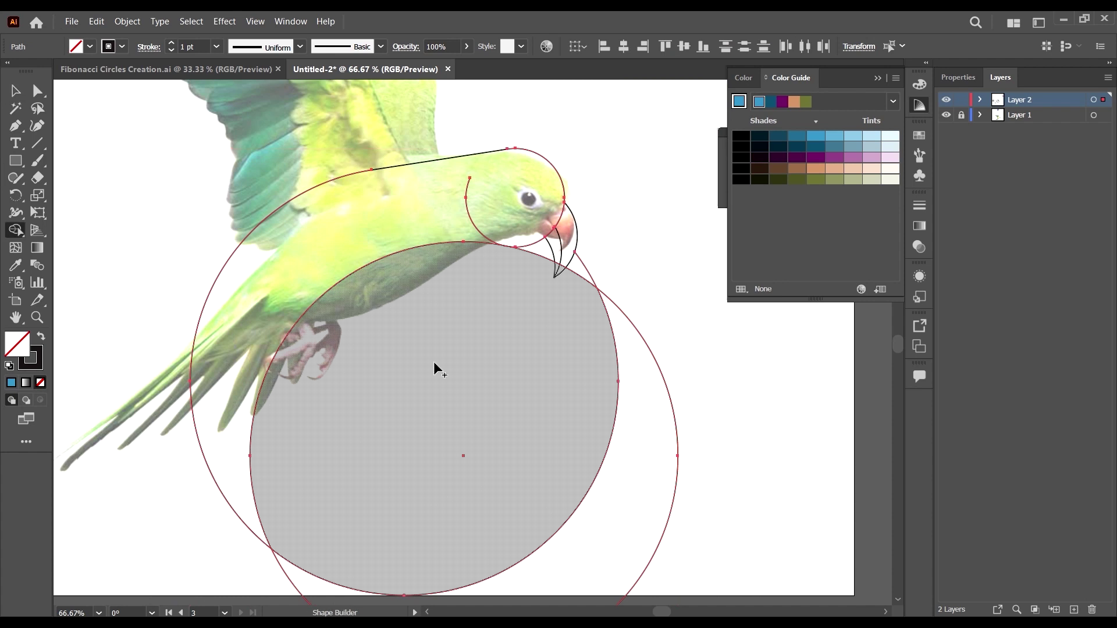
pyautogui.scroll(-2, 443, 360)
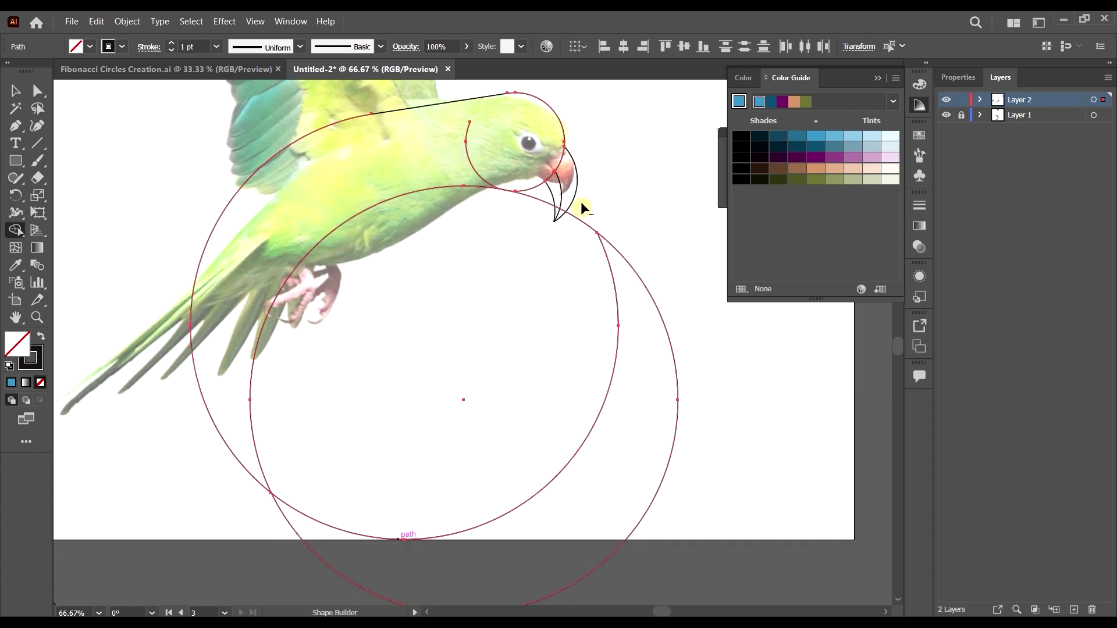
pyautogui.scroll(4, 580, 203)
pyautogui.keyDown('alt'); pyautogui.click(501, 241); pyautogui.keyUp('alt')
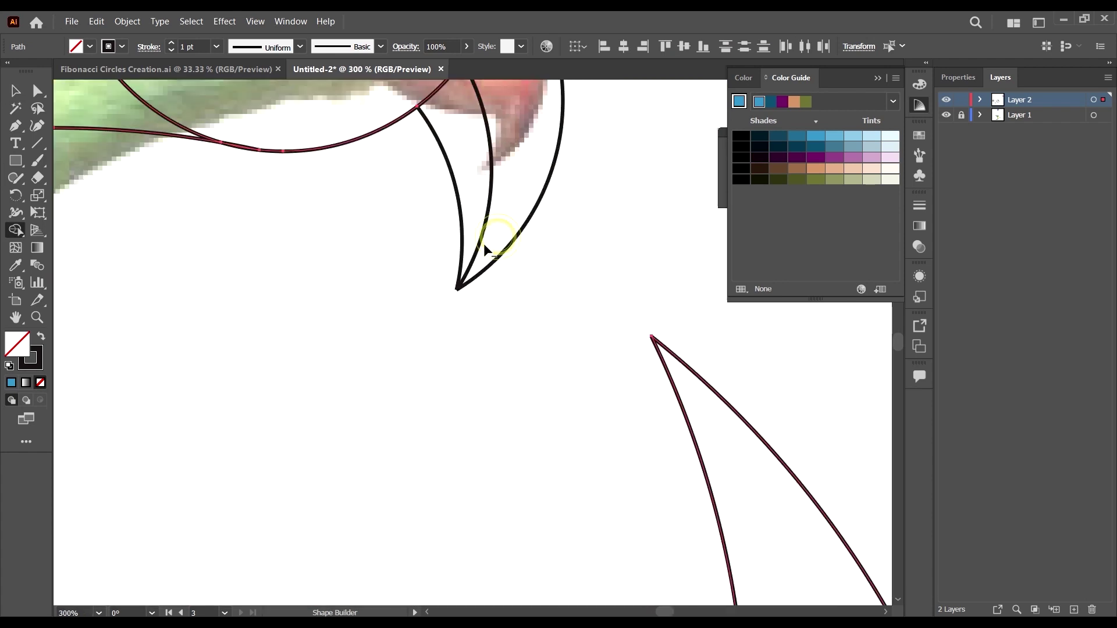
pyautogui.scroll(-5, 598, 295)
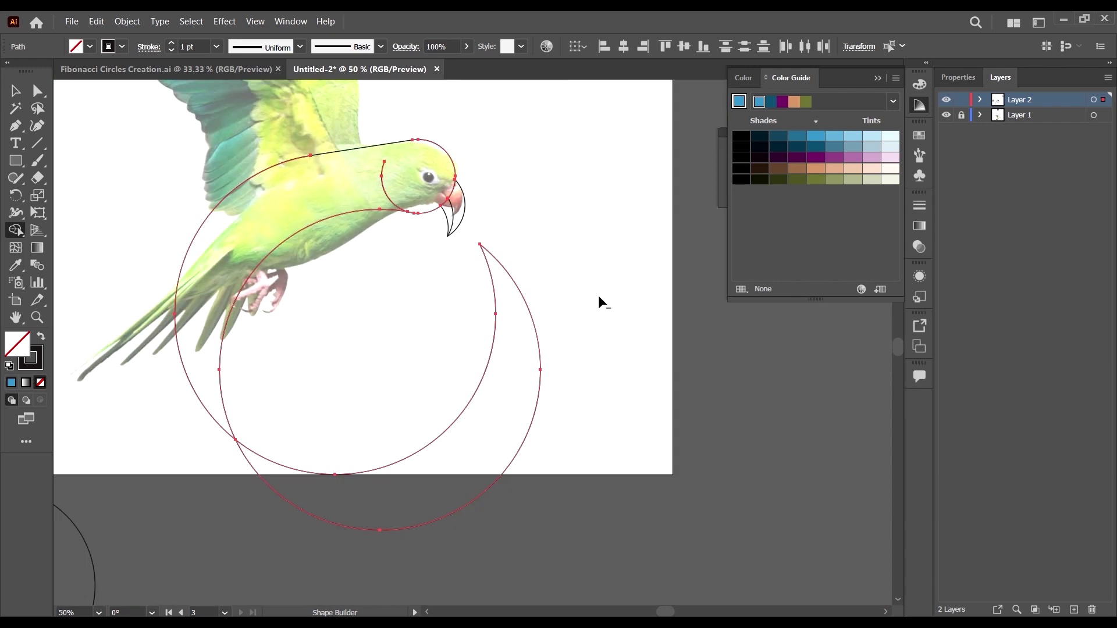
pyautogui.keyDown('alt'); pyautogui.click(494, 334); pyautogui.keyUp('alt')
pyautogui.keyDown('alt'); pyautogui.click(535, 327); pyautogui.keyUp('alt')
pyautogui.press('v')
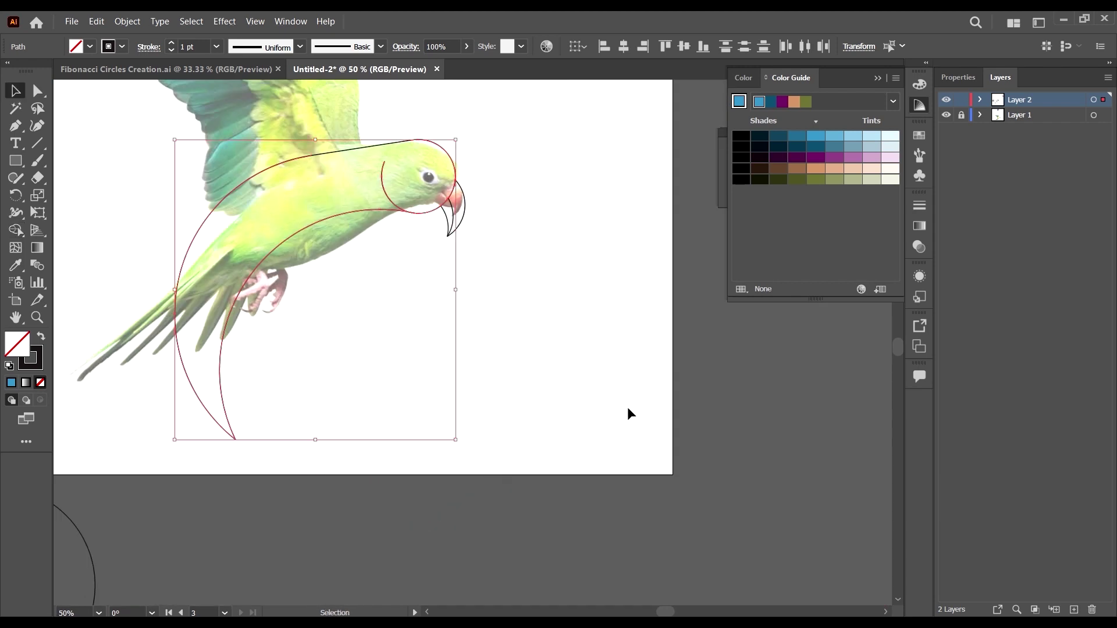
pyautogui.click(627, 409)
# - Select the belly curve and trim its stray segment, leaving a single crescent body outline
pyautogui.scroll(7, 434, 273)
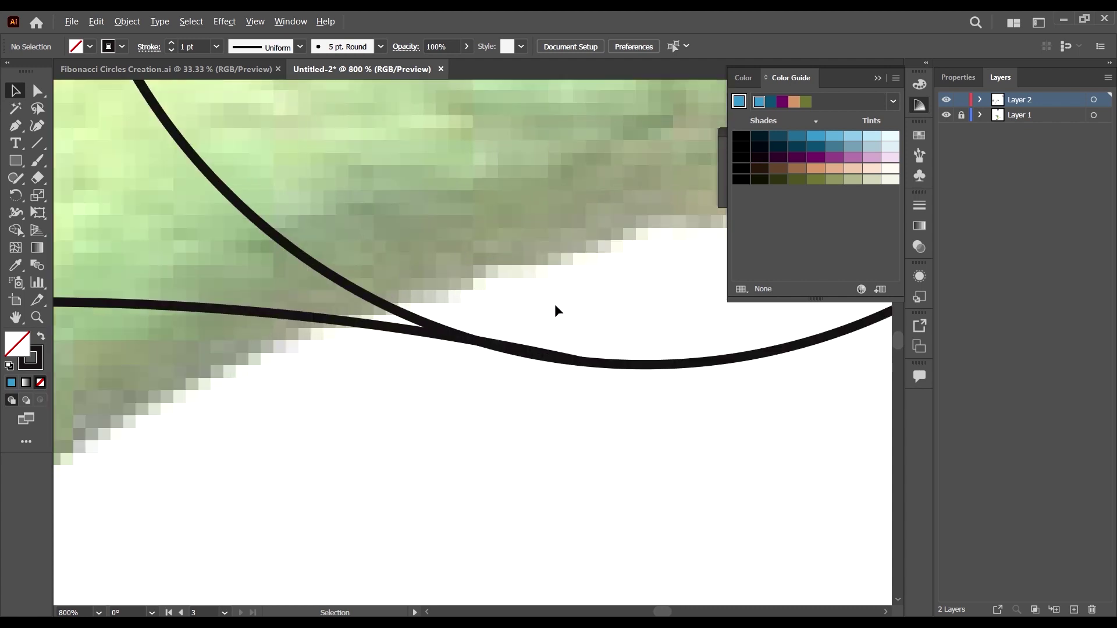
pyautogui.click(577, 364)
pyautogui.hotkey('shift', 'm')
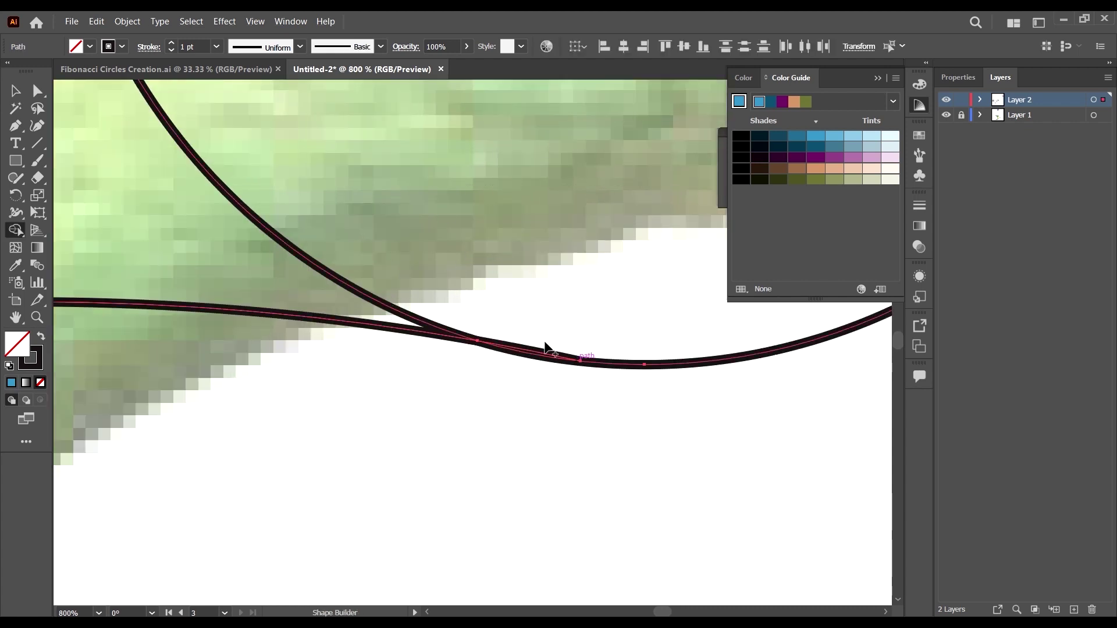
pyautogui.scroll(1, 546, 360)
pyautogui.click(542, 361)
pyautogui.scroll(-5, 620, 338)
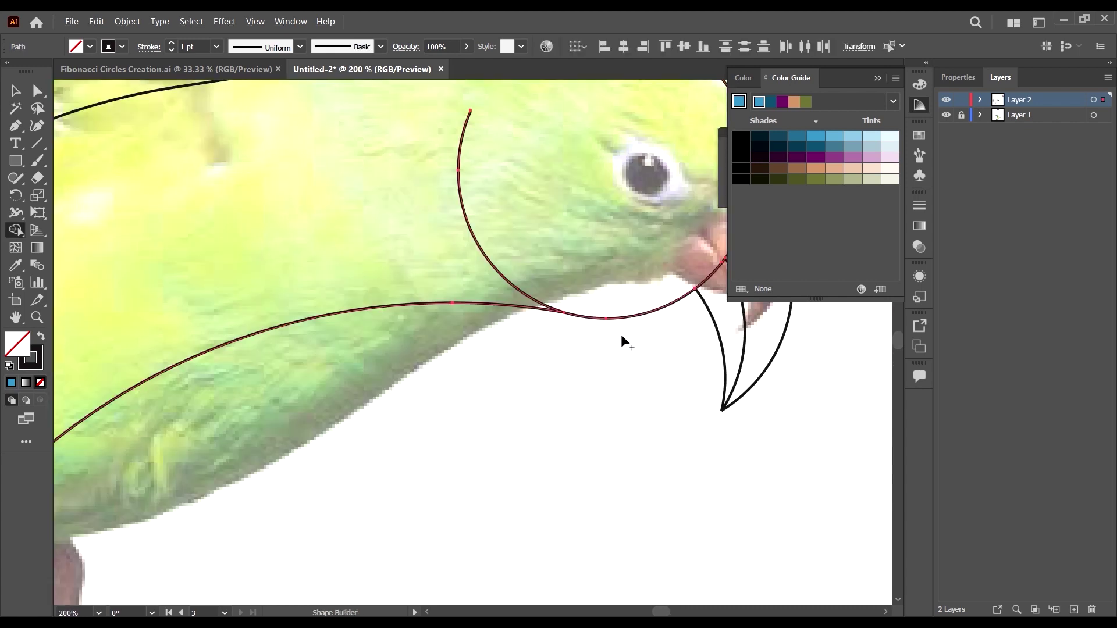
pyautogui.press('v')
pyautogui.click(652, 425)
pyautogui.scroll(-5, 588, 378)
# - Copy the large circle from beside the artboard over the parrot, then move it to the upper left
pyautogui.click(689, 424)
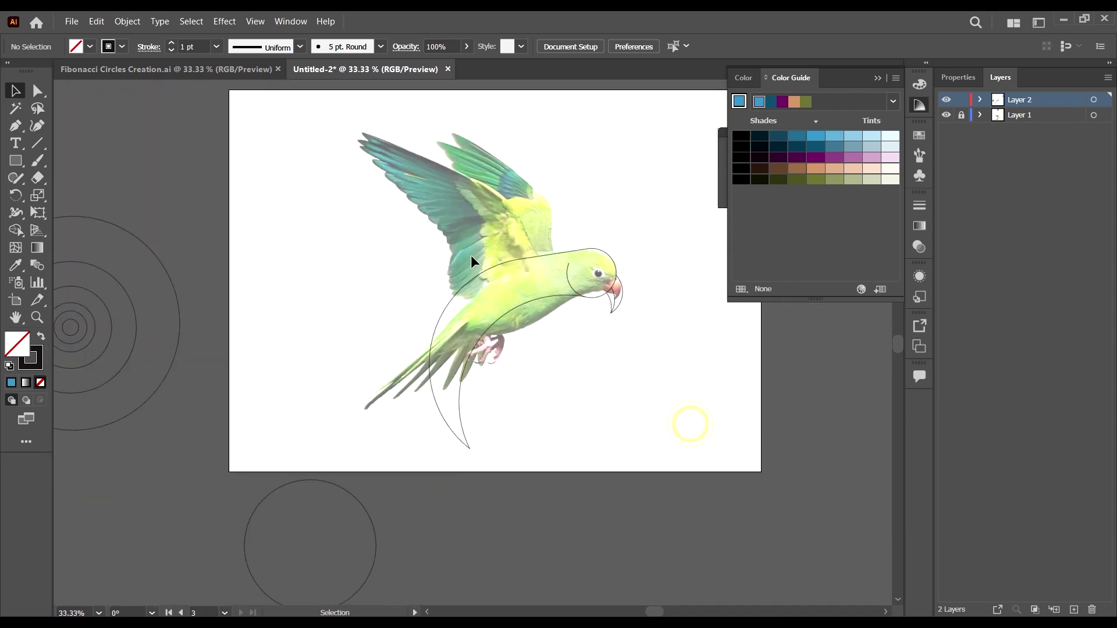
pyautogui.scroll(1, 640, 314)
pyautogui.scroll(-1, 622, 314)
pyautogui.scroll(-3, 593, 313)
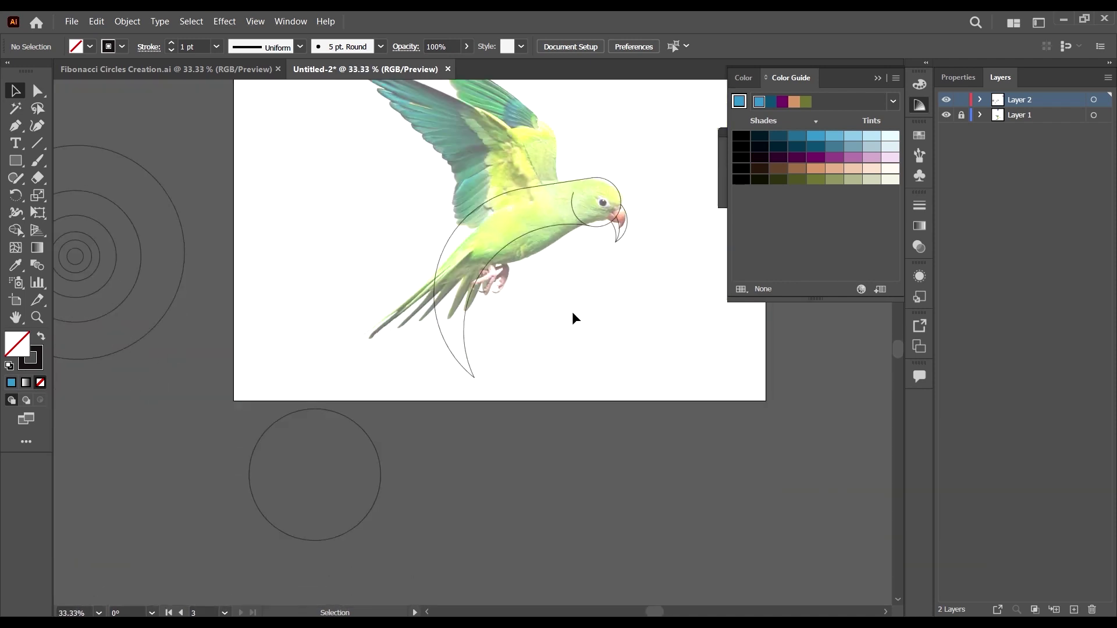
pyautogui.click(187, 251)
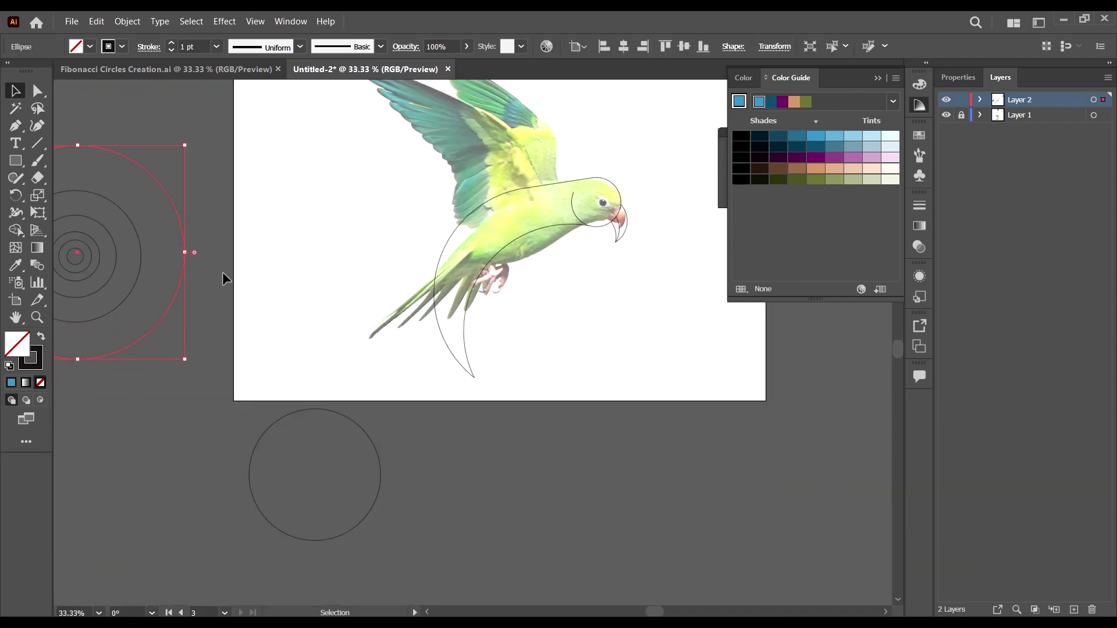
pyautogui.moveTo(187, 238); pyautogui.dragTo(681, 318)
pyautogui.scroll(4, 469, 263)
pyautogui.scroll(-2, 466, 254)
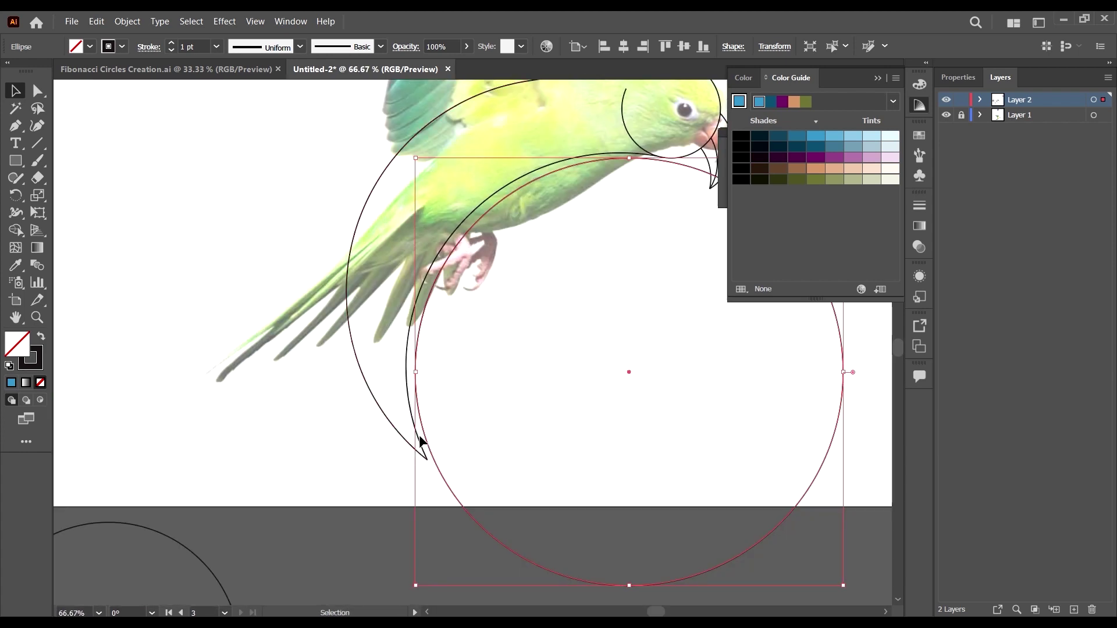
pyautogui.scroll(-1, 482, 323)
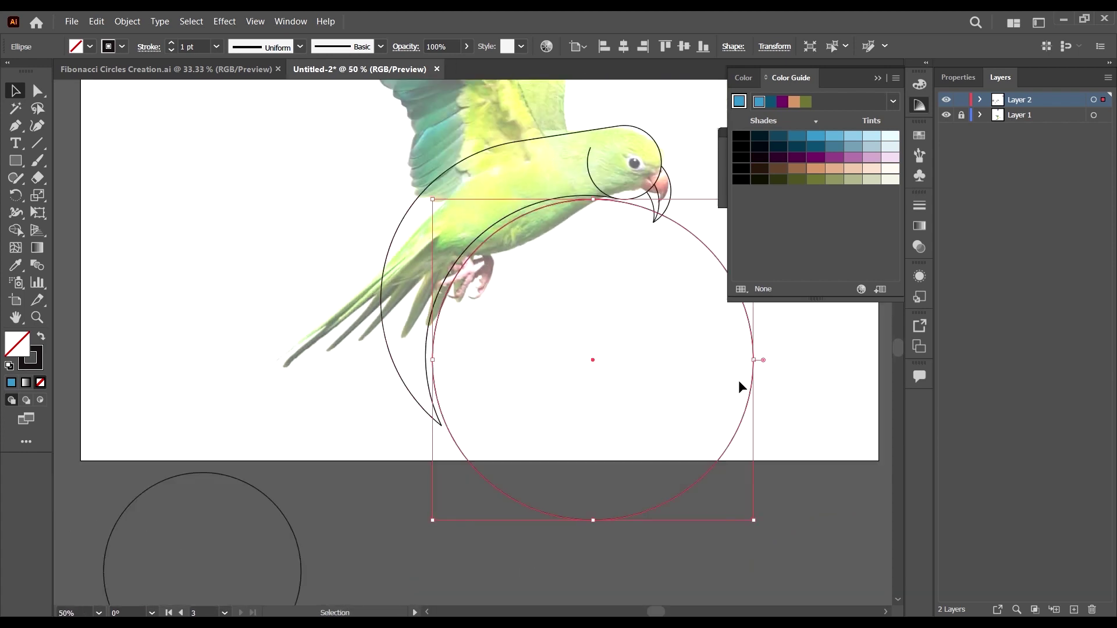
pyautogui.moveTo(752, 388); pyautogui.dragTo(322, 295)
# - Duplicate the lower circle onto the bird, undo that copy, and shift the large circle lower right
pyautogui.click(282, 515)
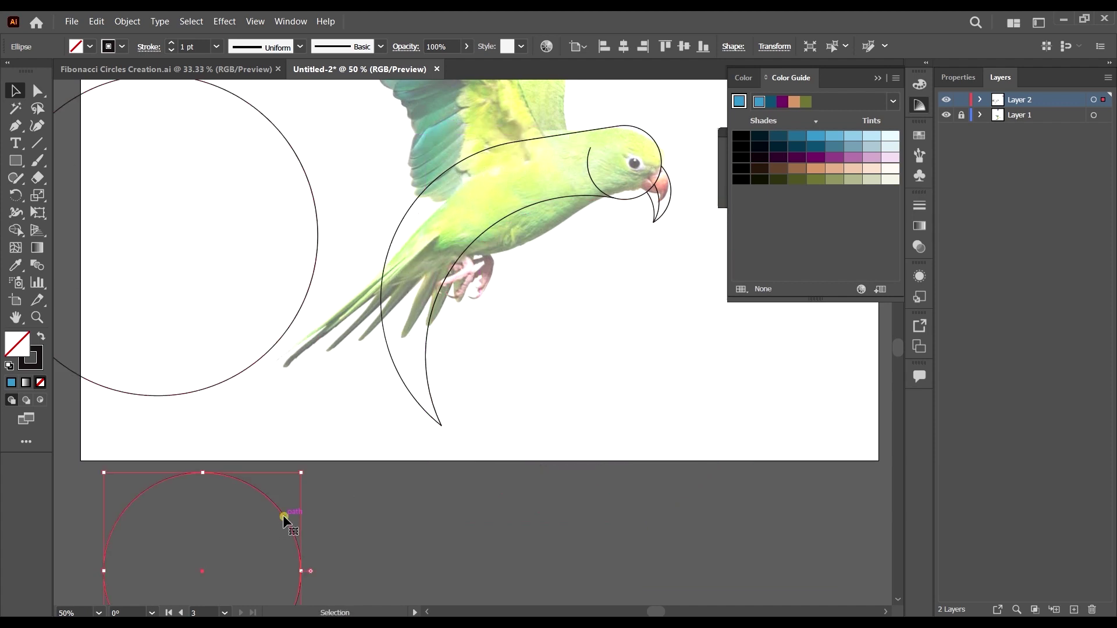
pyautogui.moveTo(283, 521); pyautogui.dragTo(566, 427)
pyautogui.scroll(-3, 530, 399)
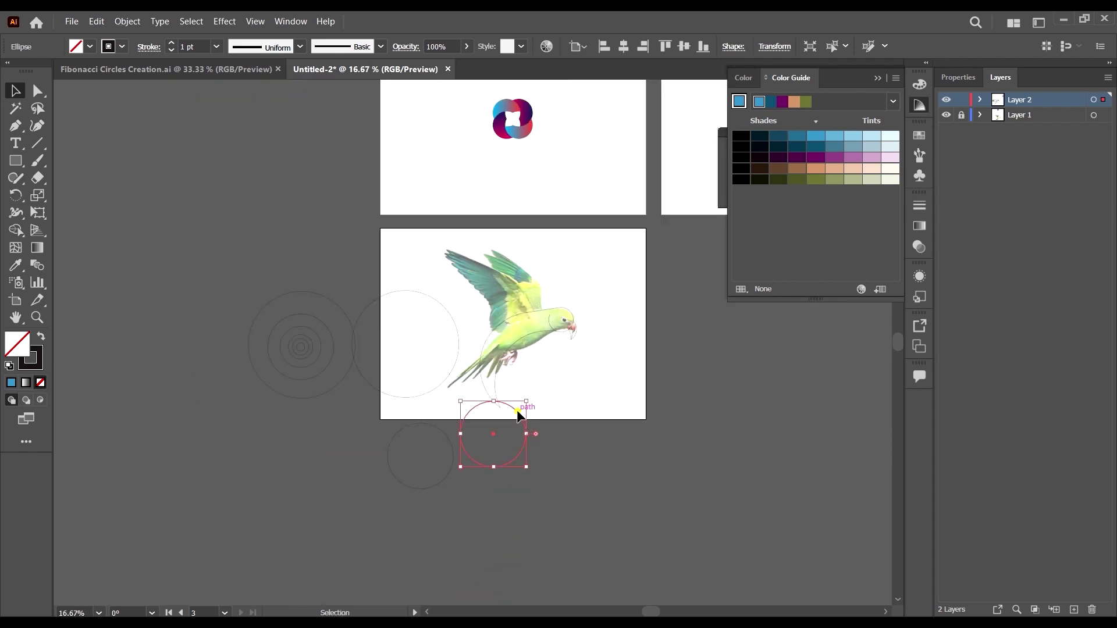
pyautogui.hotkey('ctrl', 'z')
pyautogui.scroll(1, 460, 381)
pyautogui.click(451, 341)
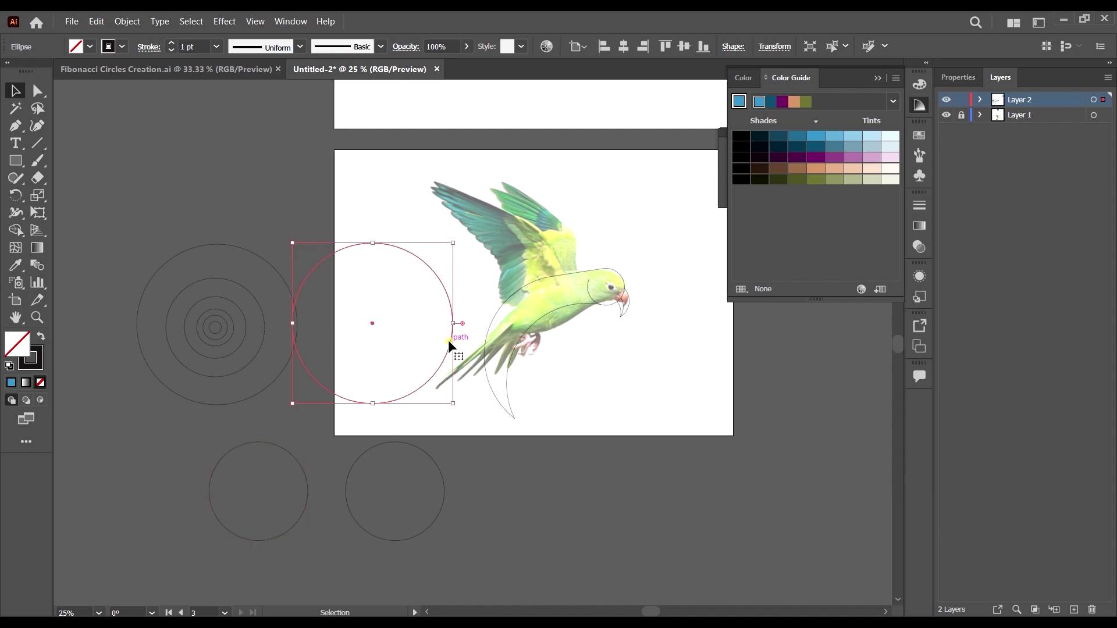
pyautogui.moveTo(450, 338); pyautogui.dragTo(735, 464)
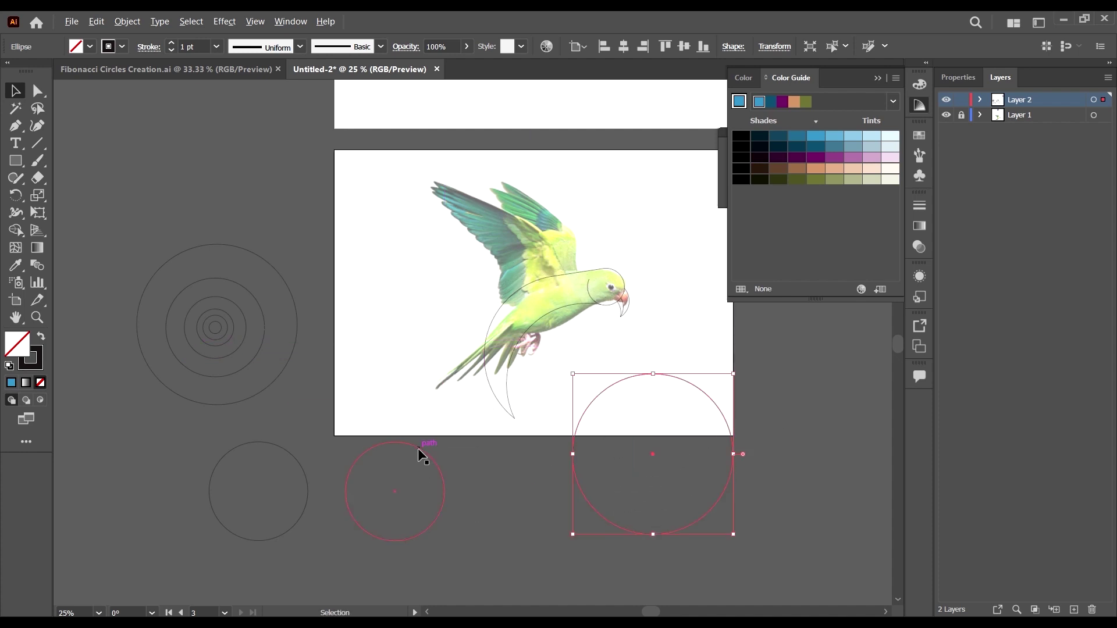
pyautogui.scroll(1, 432, 451)
pyautogui.hscroll(3, 435, 455)
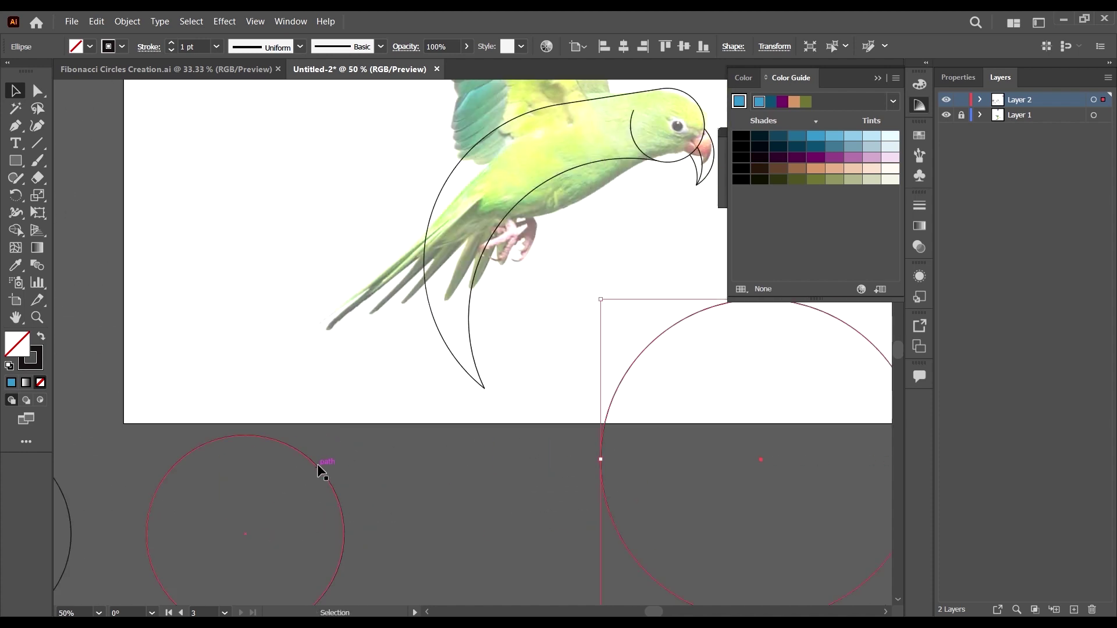
# - Position the small circle tangent to the body arc, then duplicate it slightly up-right under the bird
pyautogui.moveTo(318, 466); pyautogui.dragTo(392, 423)
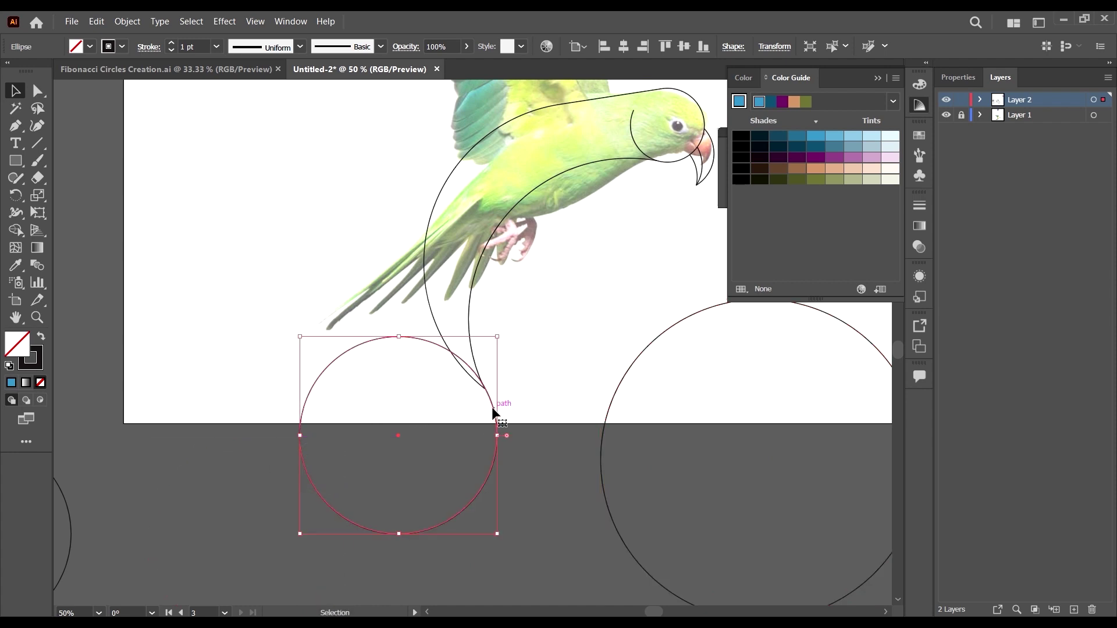
pyautogui.moveTo(494, 413); pyautogui.dragTo(636, 280)
pyautogui.scroll(1, 400, 457)
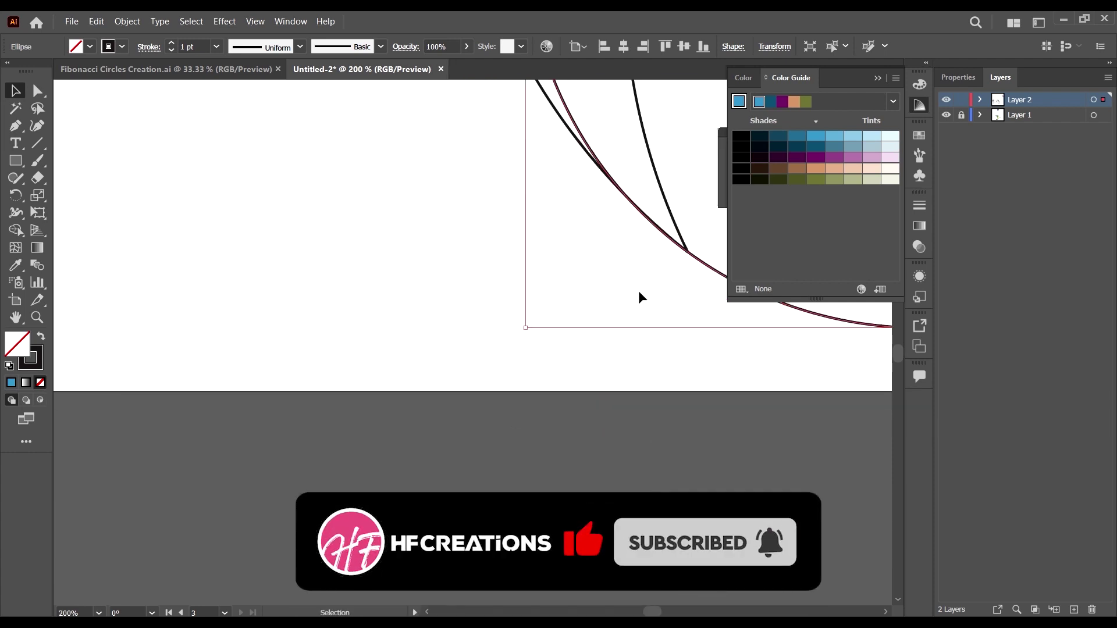
pyautogui.scroll(-3, 351, 262)
pyautogui.scroll(5, 543, 313)
pyautogui.scroll(1, 545, 316)
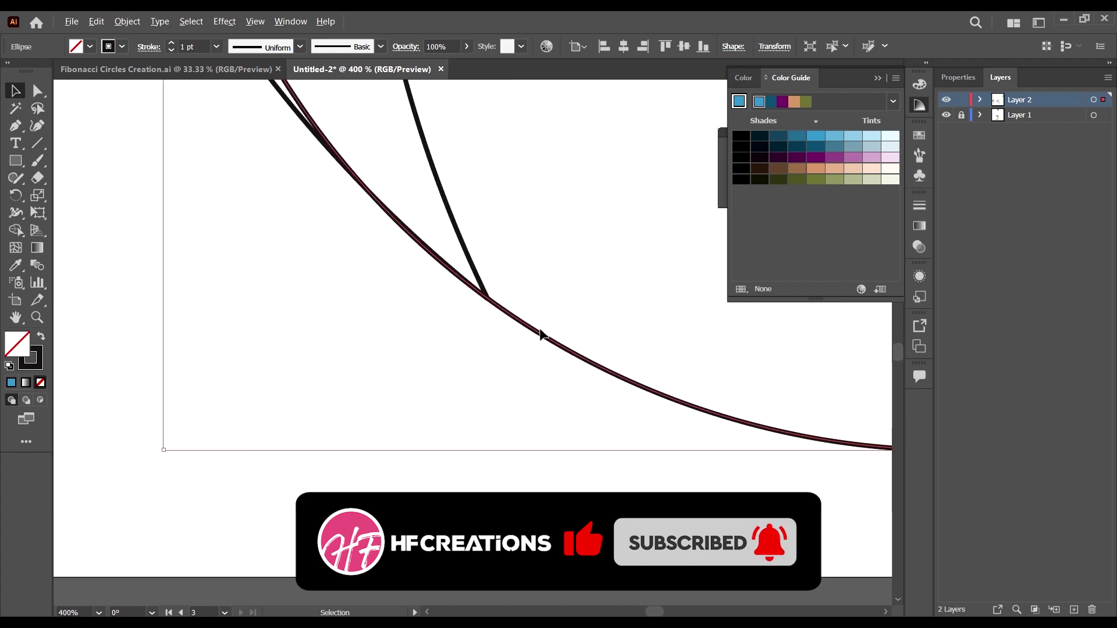
pyautogui.moveTo(542, 327); pyautogui.dragTo(540, 336)
pyautogui.scroll(-7, 438, 318)
pyautogui.click(534, 405)
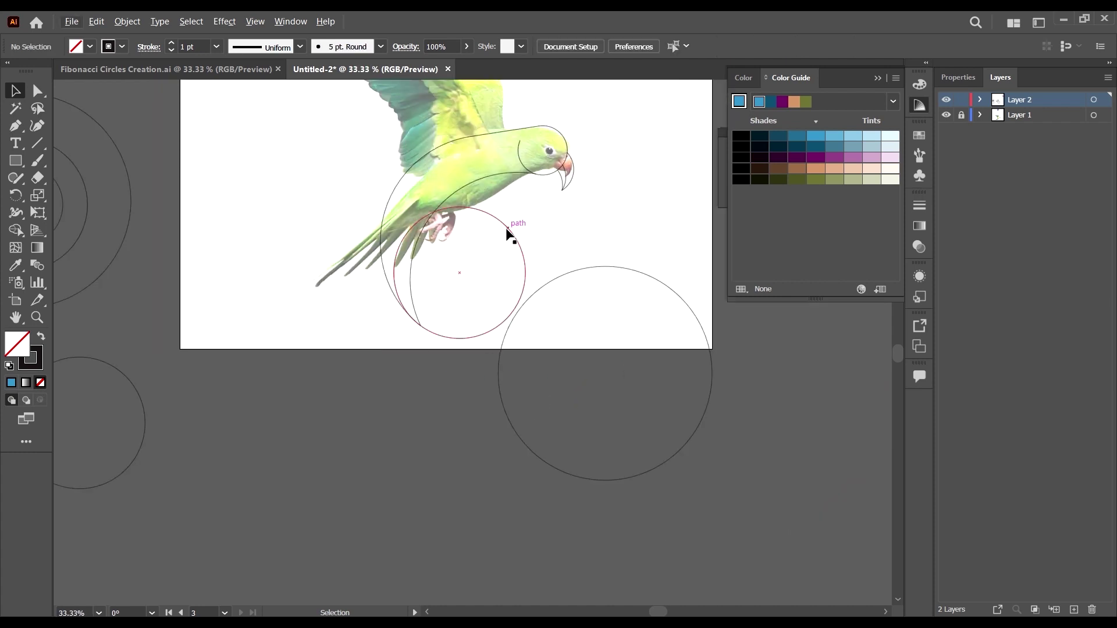
pyautogui.moveTo(507, 232); pyautogui.dragTo(528, 213)
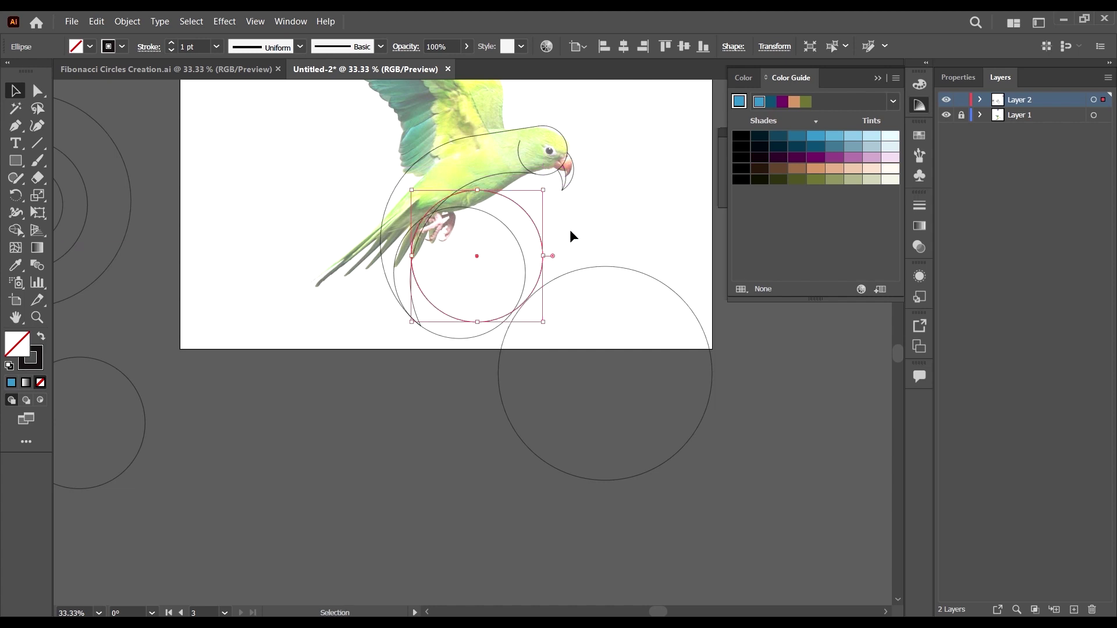
# - Select both circles and trim off their outer right arcs and the crescent's inner arc
pyautogui.keyDown('shift'); pyautogui.click(523, 265); pyautogui.keyUp('shift')
pyautogui.hotkey('shift', 'm')
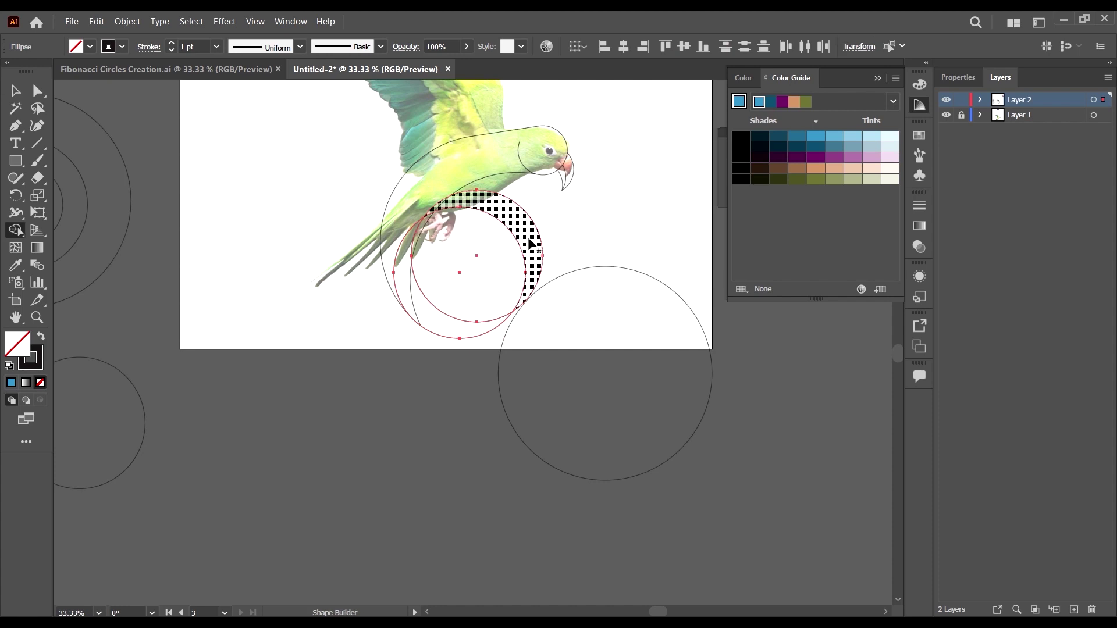
pyautogui.hotkey('ctrl', '1')
pyautogui.keyDown('alt'); pyautogui.click(522, 235); pyautogui.keyUp('alt')
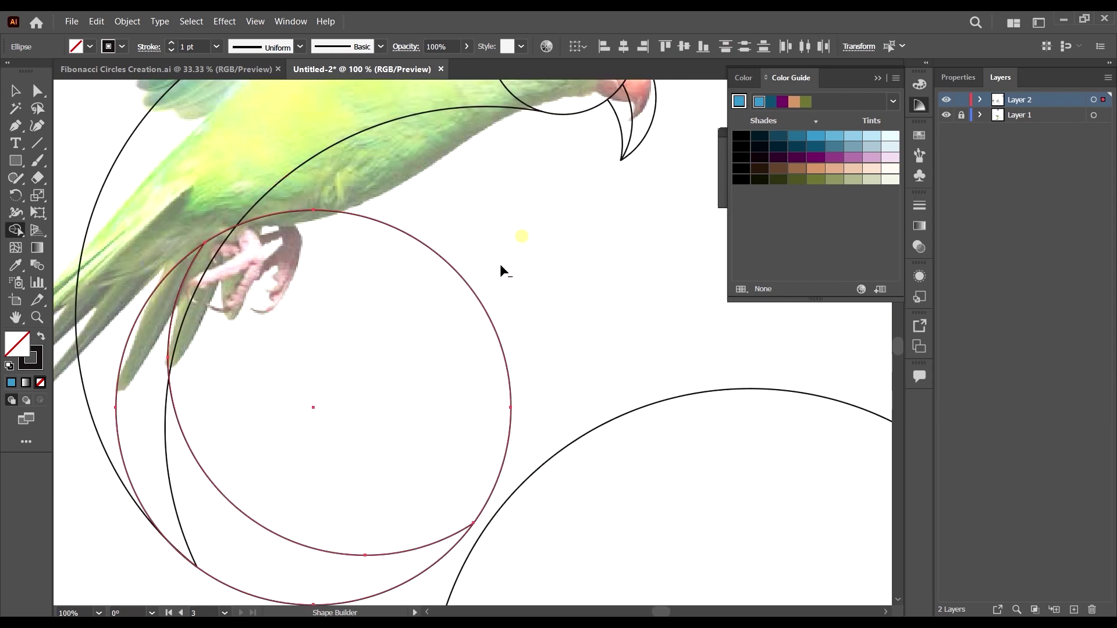
pyautogui.keyDown('alt'); pyautogui.click(476, 292); pyautogui.keyUp('alt')
pyautogui.scroll(-2, 402, 323)
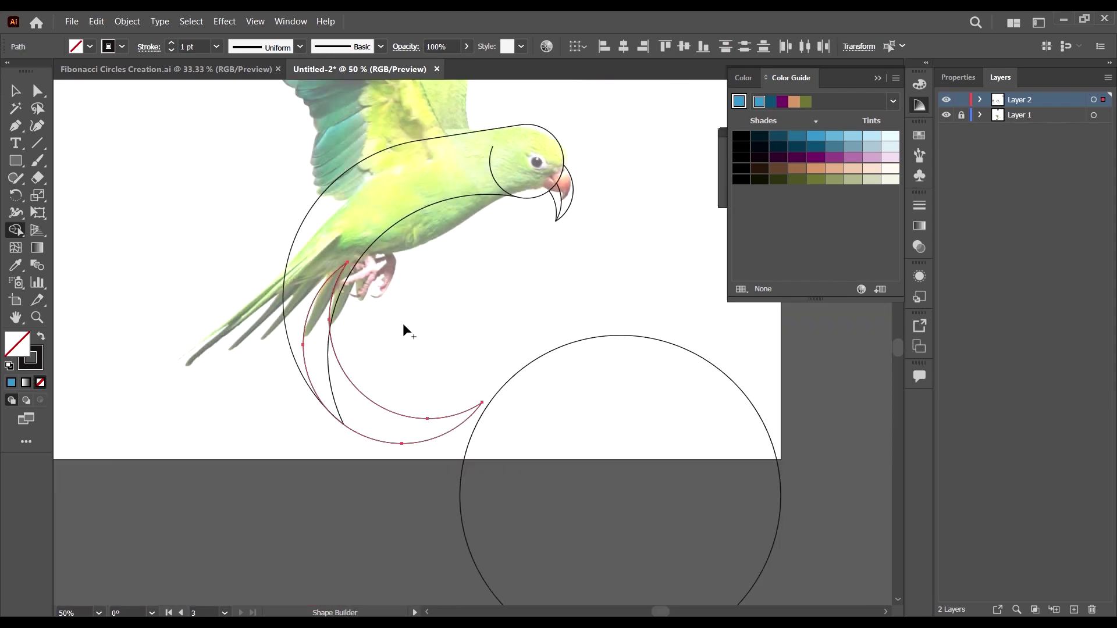
pyautogui.scroll(2, 340, 236)
pyautogui.keyDown('alt'); pyautogui.click(341, 236); pyautogui.keyUp('alt')
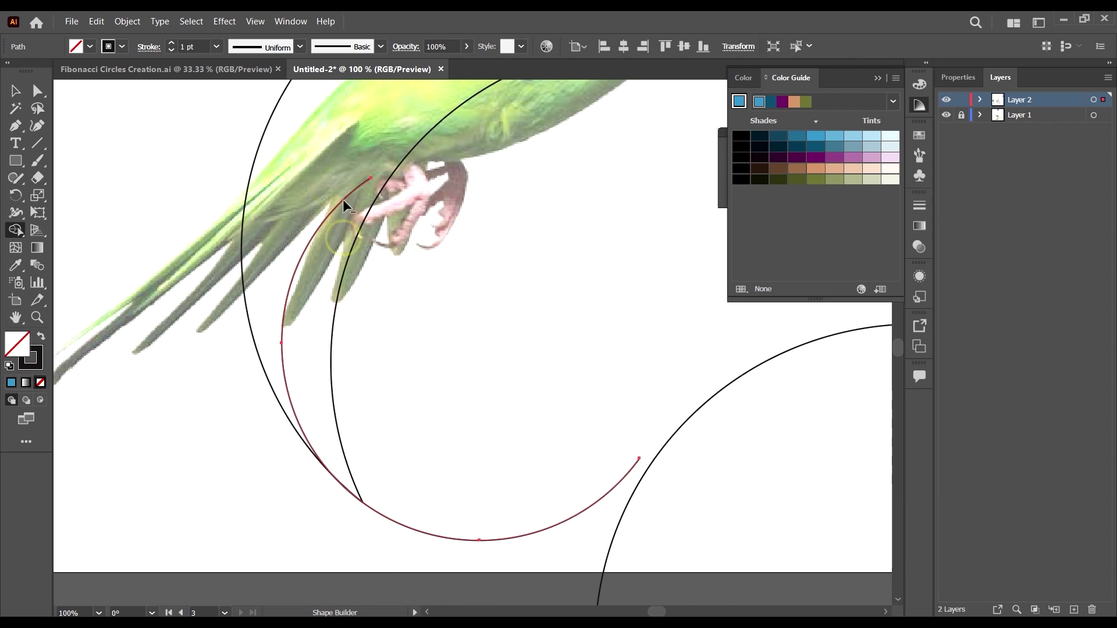
# - Undo the deletion to restore the crescent's inner arc
pyautogui.press('v')
pyautogui.hotkey('ctrl', 'y')
pyautogui.hotkey('ctrl', 'y')
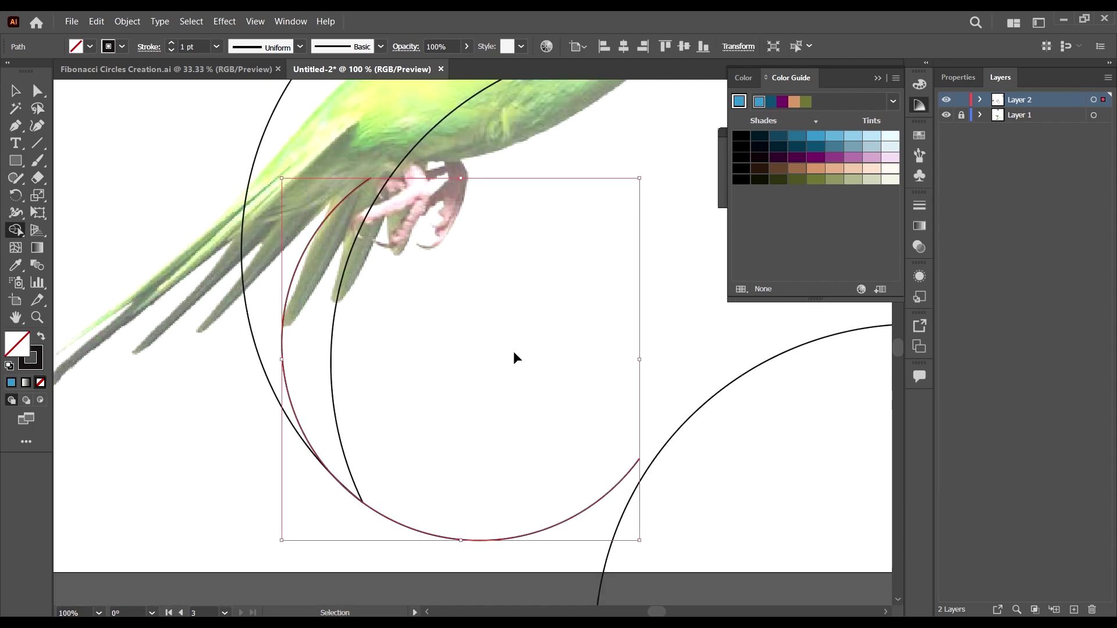
pyautogui.hotkey('ctrl', 'z')
pyautogui.hotkey('shift', 'm')
# - Reselect the crescent and the large arc, then trim the extra sliver curve off the crescent
pyautogui.click(12, 92)
pyautogui.scroll(-2, 440, 294)
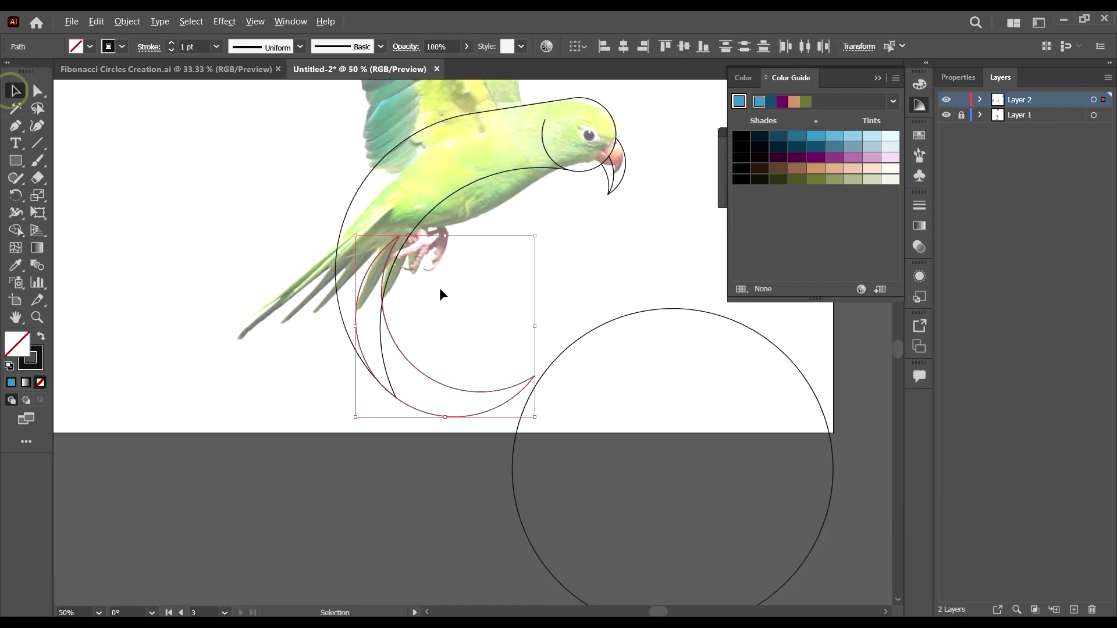
pyautogui.moveTo(451, 294); pyautogui.dragTo(346, 384)
pyautogui.hotkey('shift', 'm')
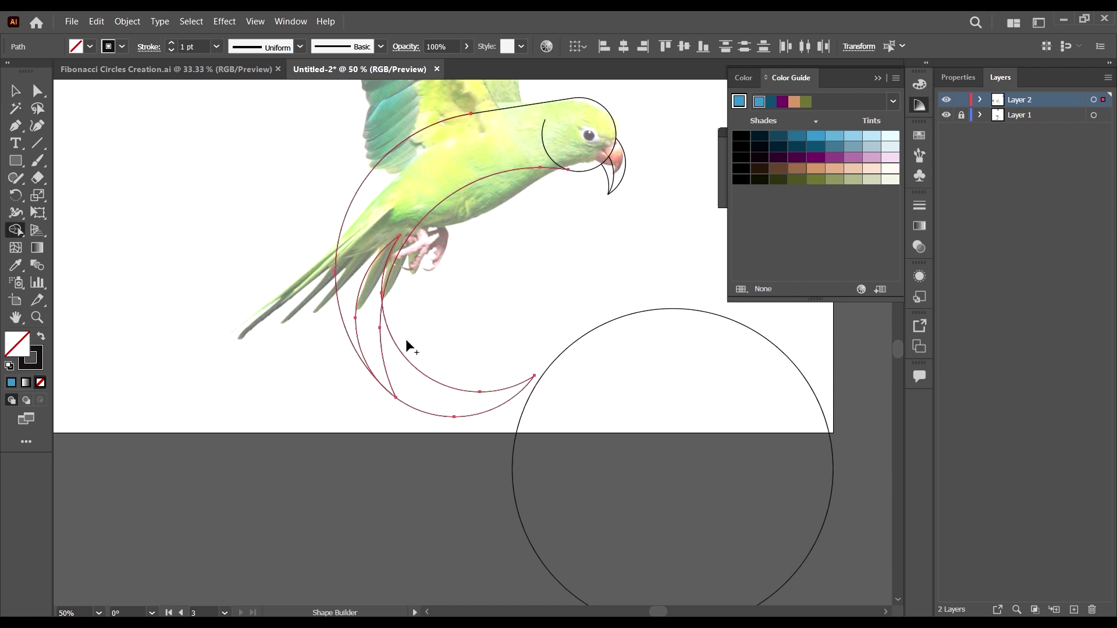
pyautogui.scroll(1, 386, 268)
pyautogui.click(389, 242)
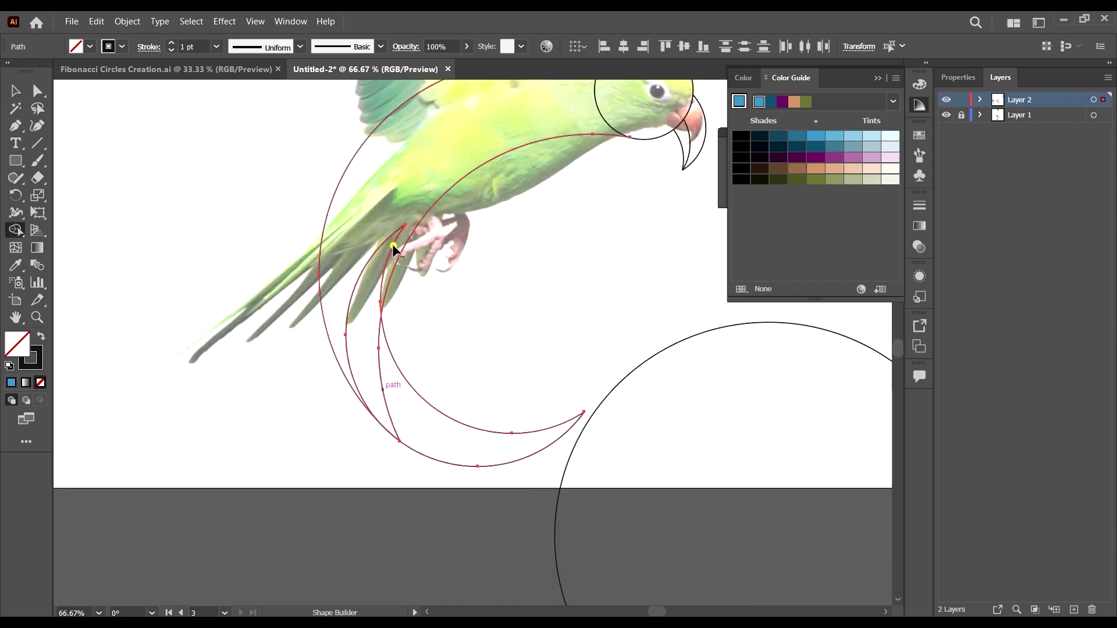
pyautogui.click(16, 91)
pyautogui.click(242, 408)
pyautogui.scroll(-2, 244, 410)
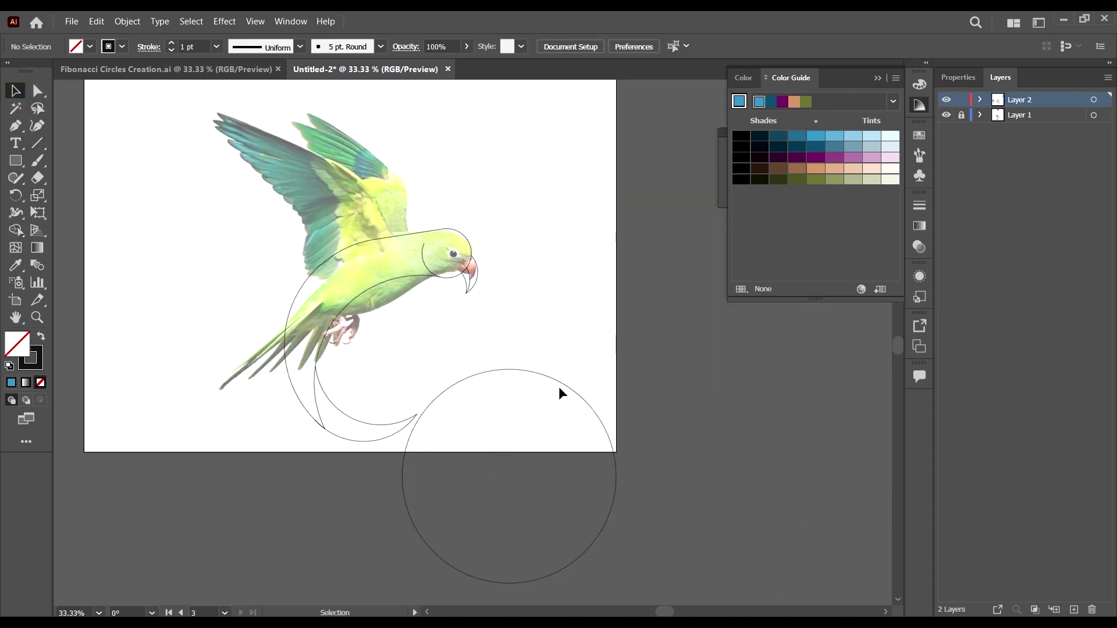
# - Duplicate the large circle over the parrot and nudge the copy tangent to the crescent curves
pyautogui.moveTo(590, 406); pyautogui.dragTo(701, 365)
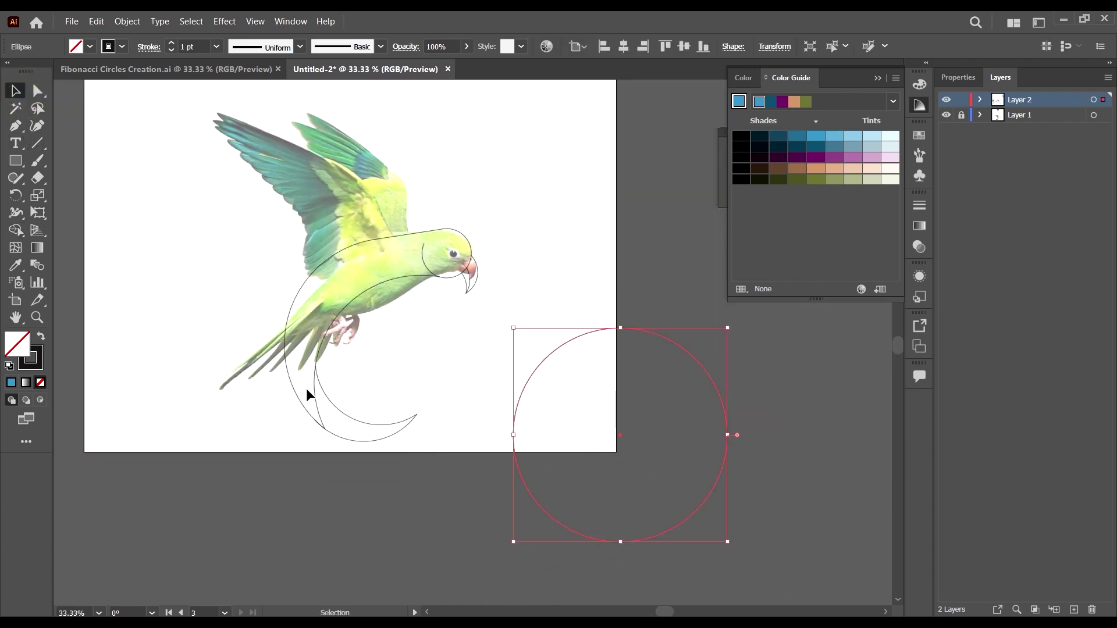
pyautogui.scroll(1, 290, 400)
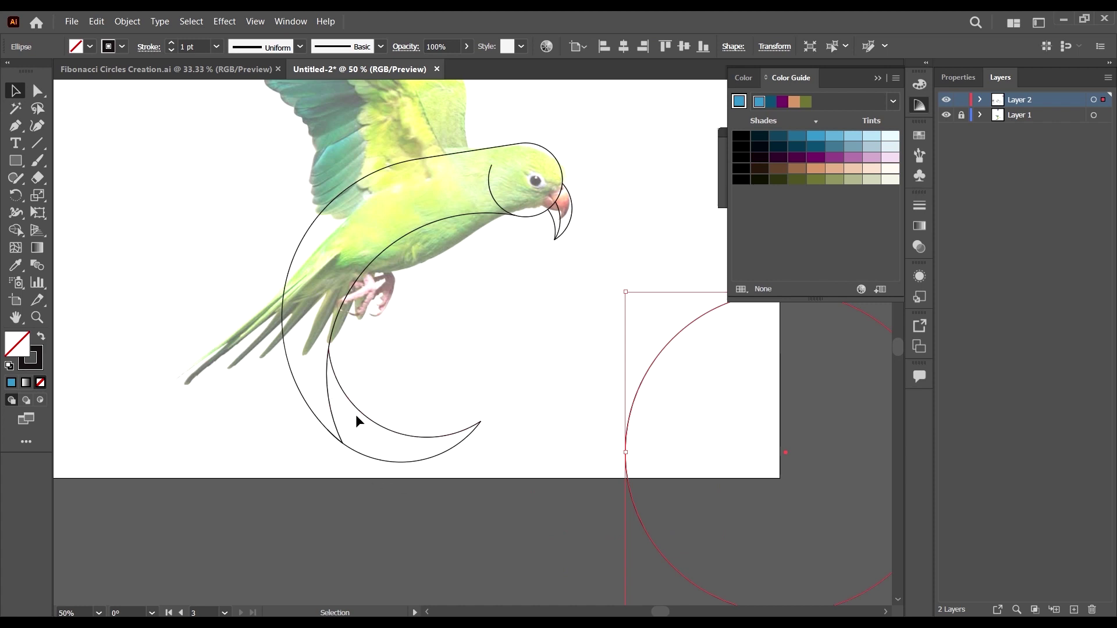
pyautogui.moveTo(630, 436); pyautogui.dragTo(337, 356)
pyautogui.moveTo(336, 356); pyautogui.dragTo(333, 353)
pyautogui.scroll(4, 340, 381)
pyautogui.scroll(-1, 360, 397)
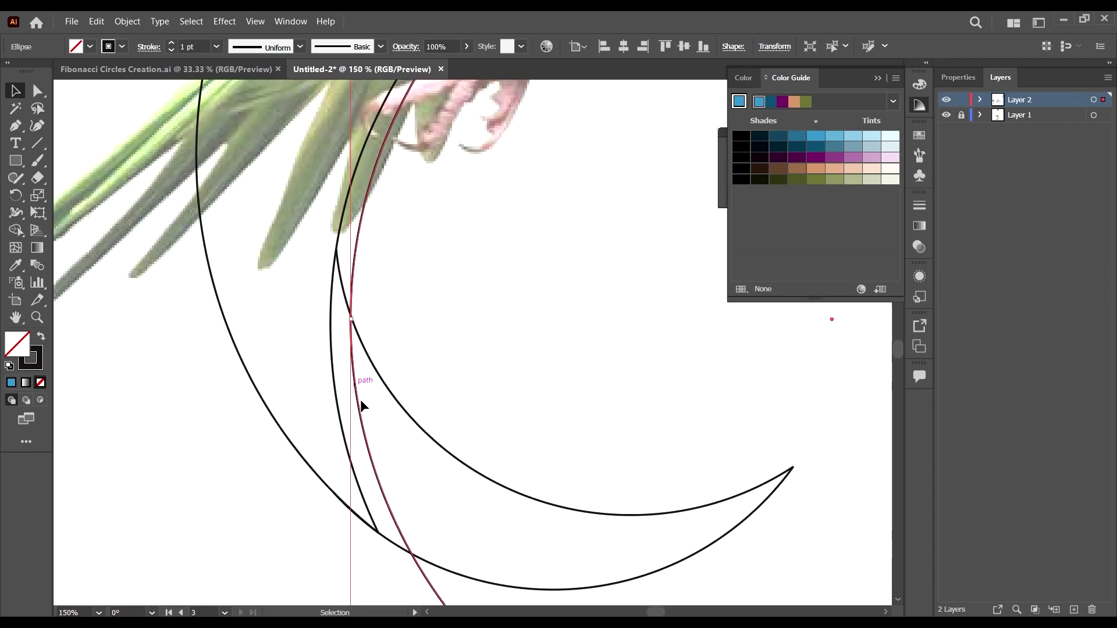
pyautogui.moveTo(356, 404); pyautogui.dragTo(409, 367)
pyautogui.hotkey('ctrl', '-')
pyautogui.hotkey('ctrl', '-')
pyautogui.hotkey('ctrl', '-')
pyautogui.scroll(4, 384, 390)
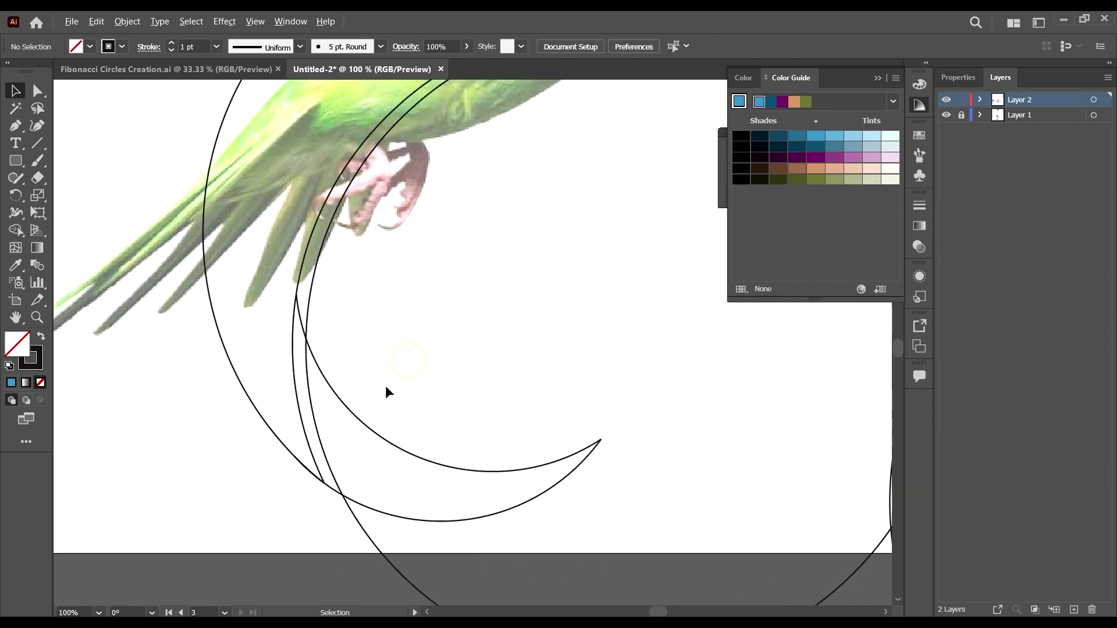
pyautogui.moveTo(310, 405); pyautogui.dragTo(313, 403)
pyautogui.hotkey('ctrl', '-')
pyautogui.hotkey('ctrl', '-')
pyautogui.hotkey('ctrl', '-')
pyautogui.hotkey('ctrl', '-')
pyautogui.hotkey('ctrl', '-')
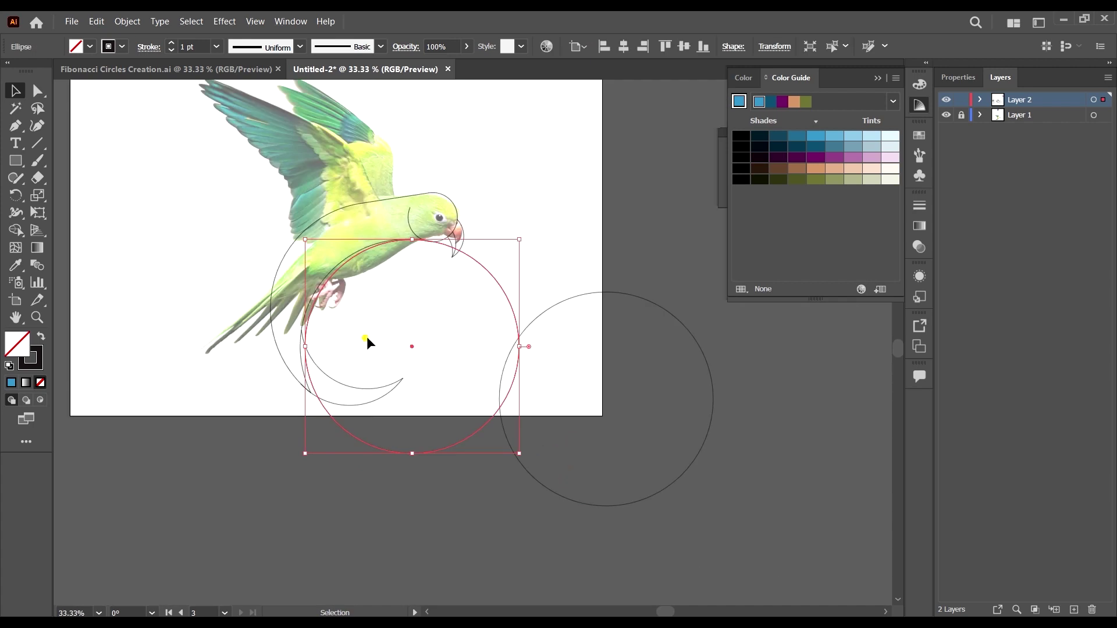
# - Select the copy with the larger circle and trim away the shaded region and its leftover edge
pyautogui.moveTo(367, 343); pyautogui.dragTo(356, 457)
pyautogui.hotkey('shift', 'm')
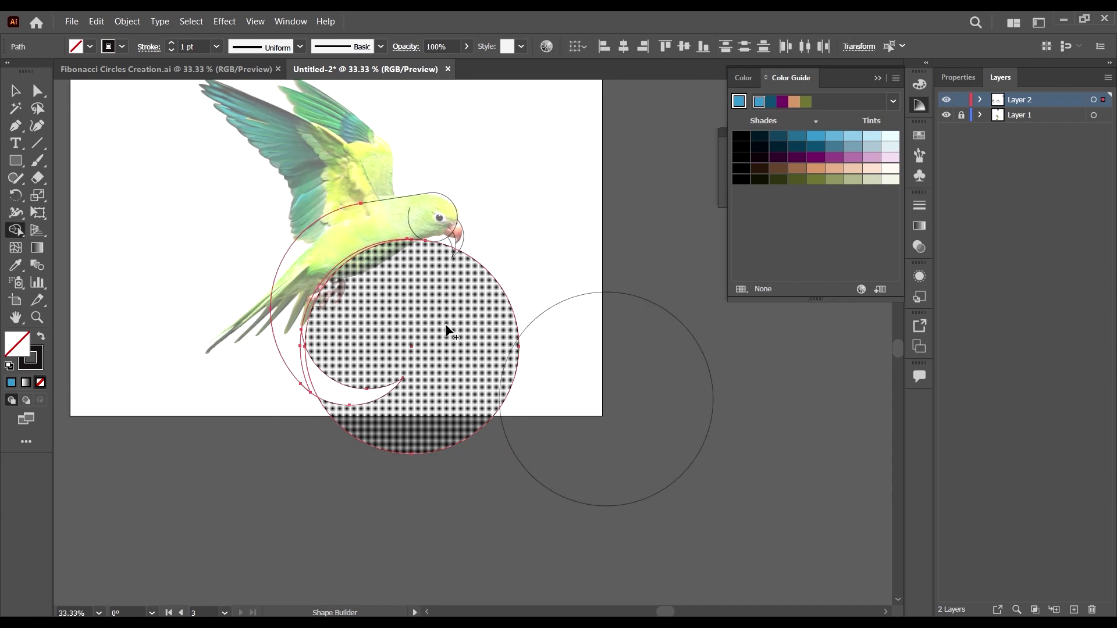
pyautogui.keyDown('alt'); pyautogui.click(491, 285); pyautogui.keyUp('alt')
pyautogui.keyDown('alt'); pyautogui.click(492, 277); pyautogui.keyUp('alt')
pyautogui.scroll(2, 353, 285)
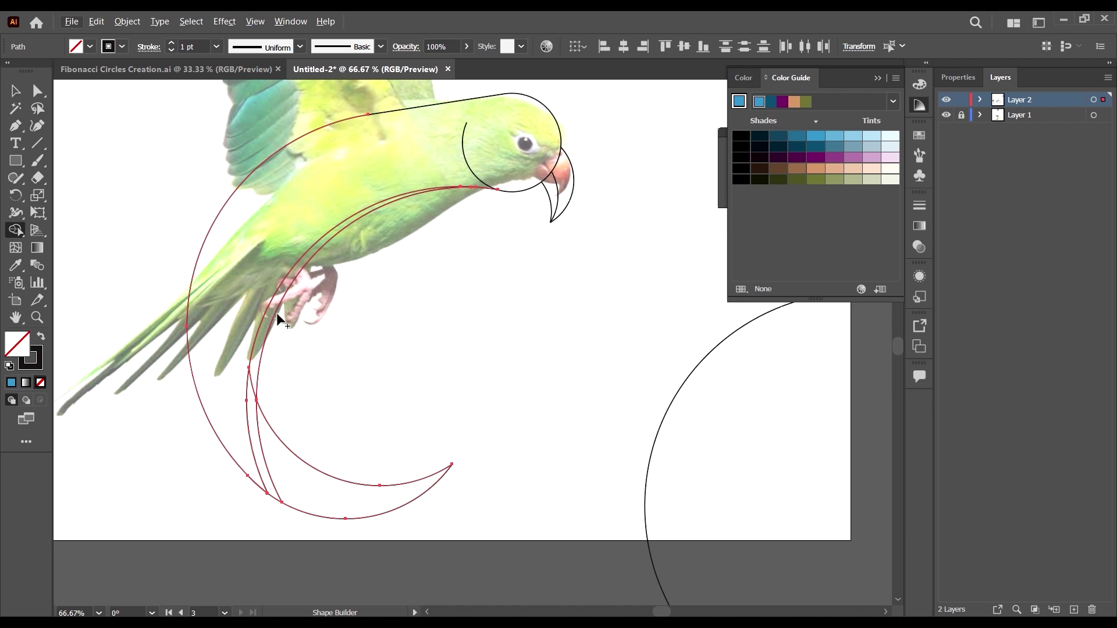
# - Delete the sliver between the lower tail arcs and the leftover piece at the crescent tip
pyautogui.scroll(4, 502, 170)
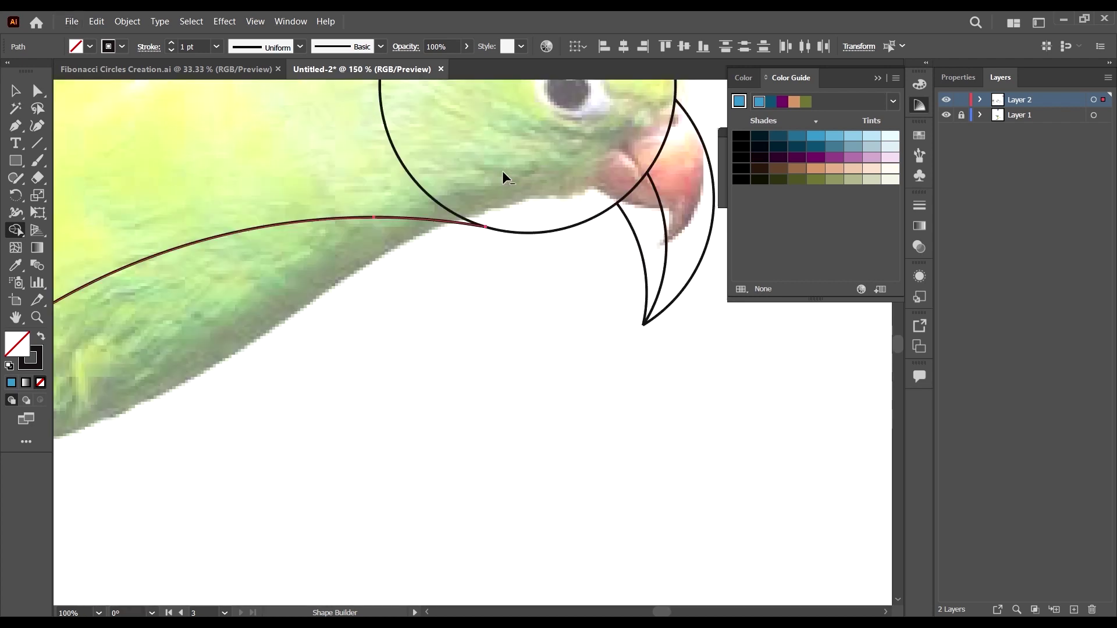
pyautogui.scroll(-5, 502, 170)
pyautogui.scroll(2, 333, 316)
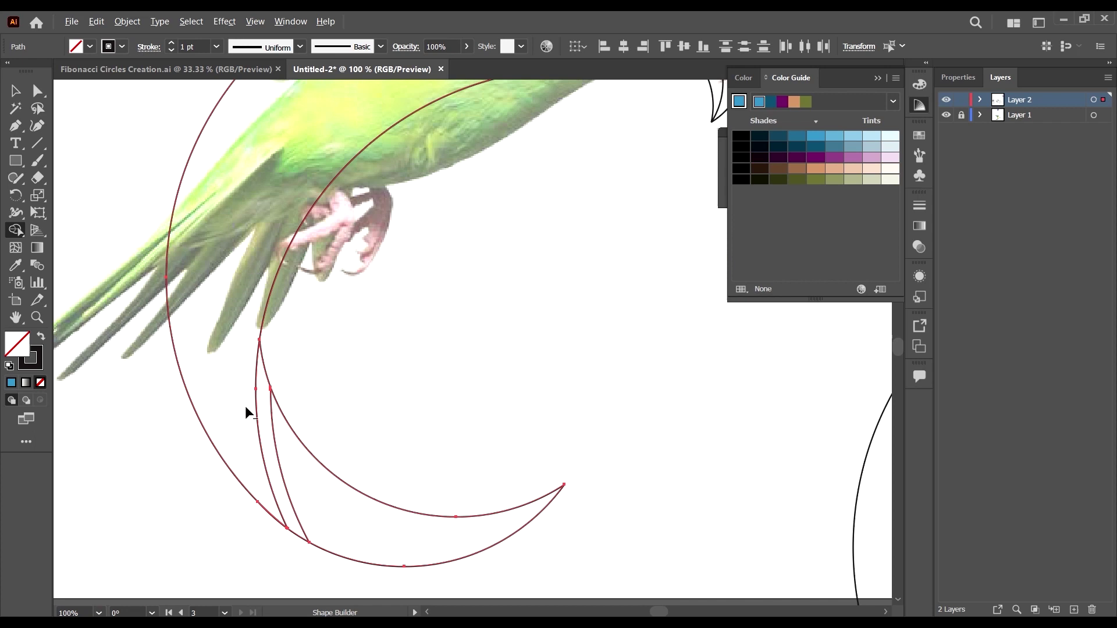
pyautogui.click(264, 366)
pyautogui.click(295, 536)
pyautogui.scroll(-2, 377, 385)
pyautogui.press('v')
pyautogui.click(523, 409)
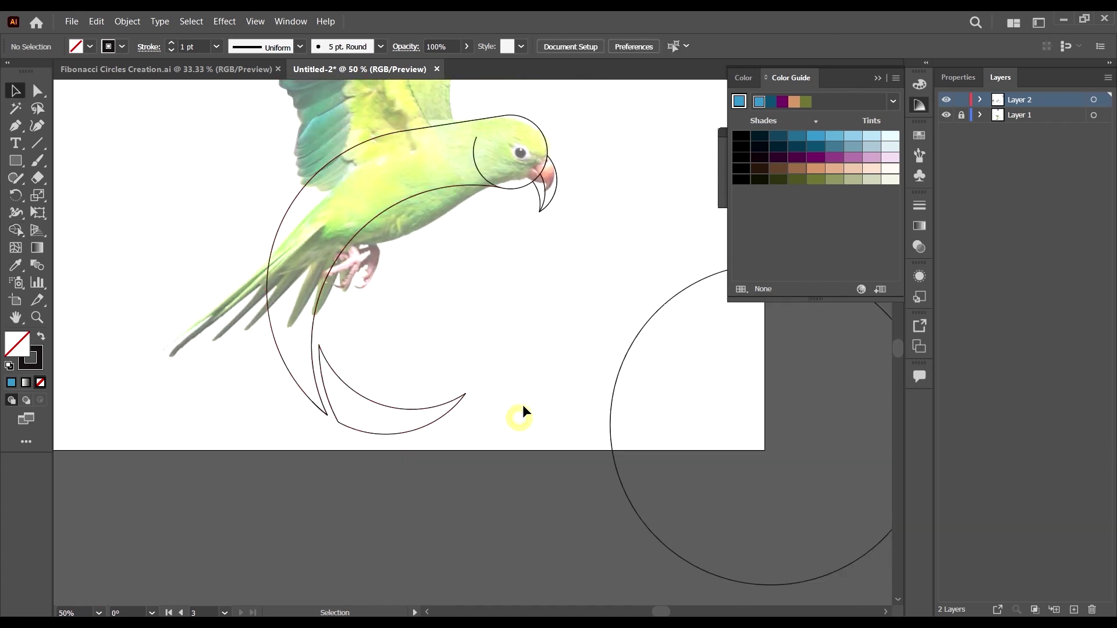
# - Pan and zoom around the parrot to inspect the cleaned-up tail crescent
pyautogui.scroll(-2, 567, 378)
pyautogui.scroll(2, 405, 307)
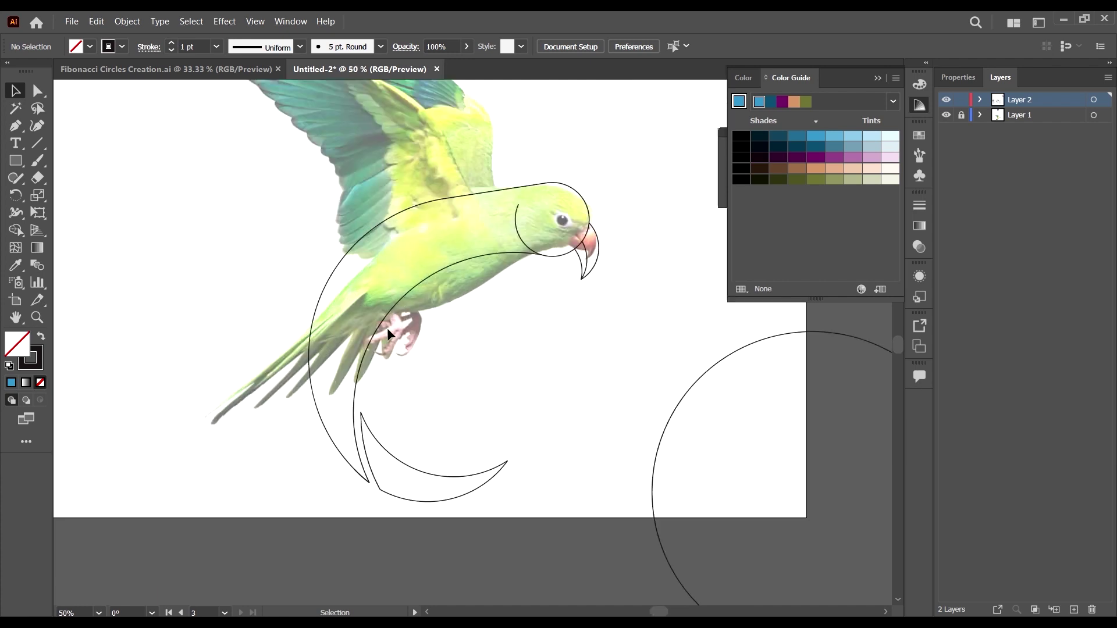
pyautogui.scroll(-1, 538, 385)
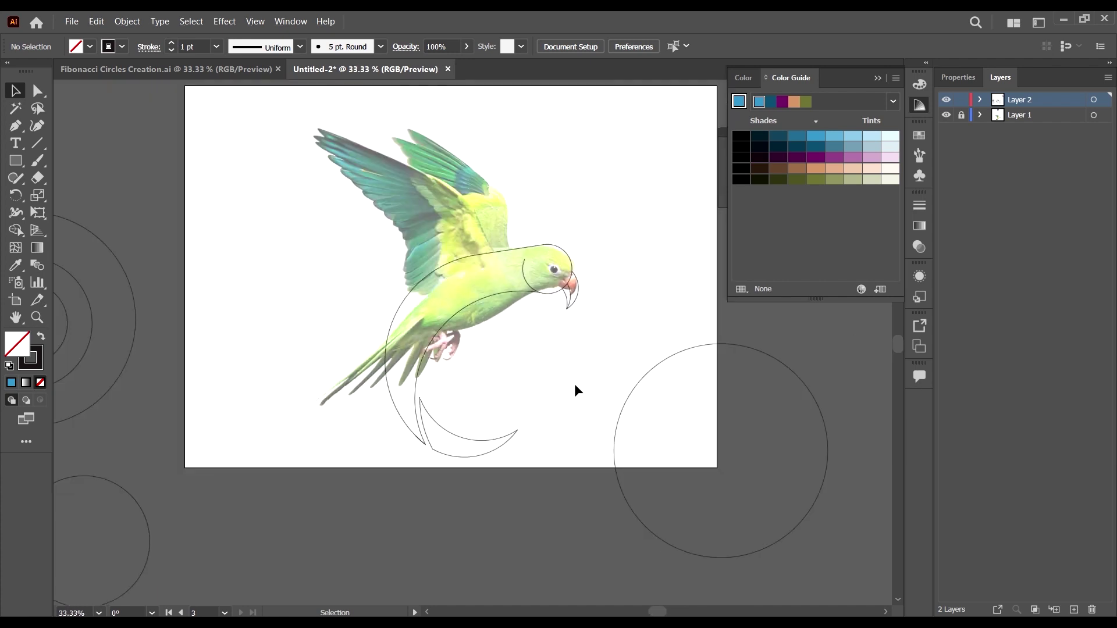
pyautogui.hscroll(-2, 587, 338)
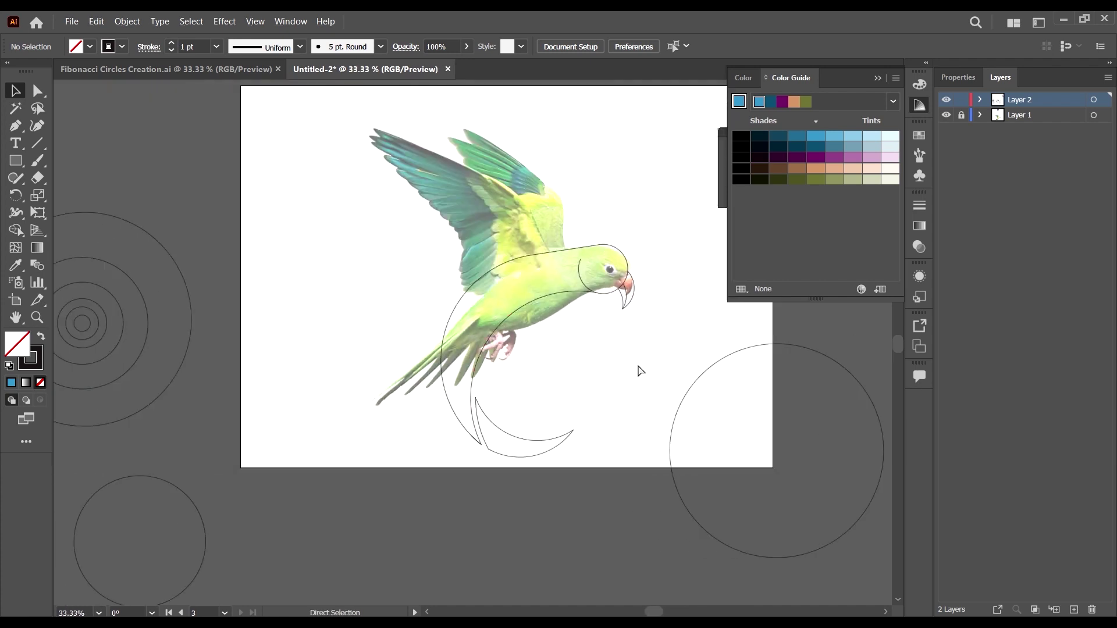
pyautogui.scroll(-1, 638, 386)
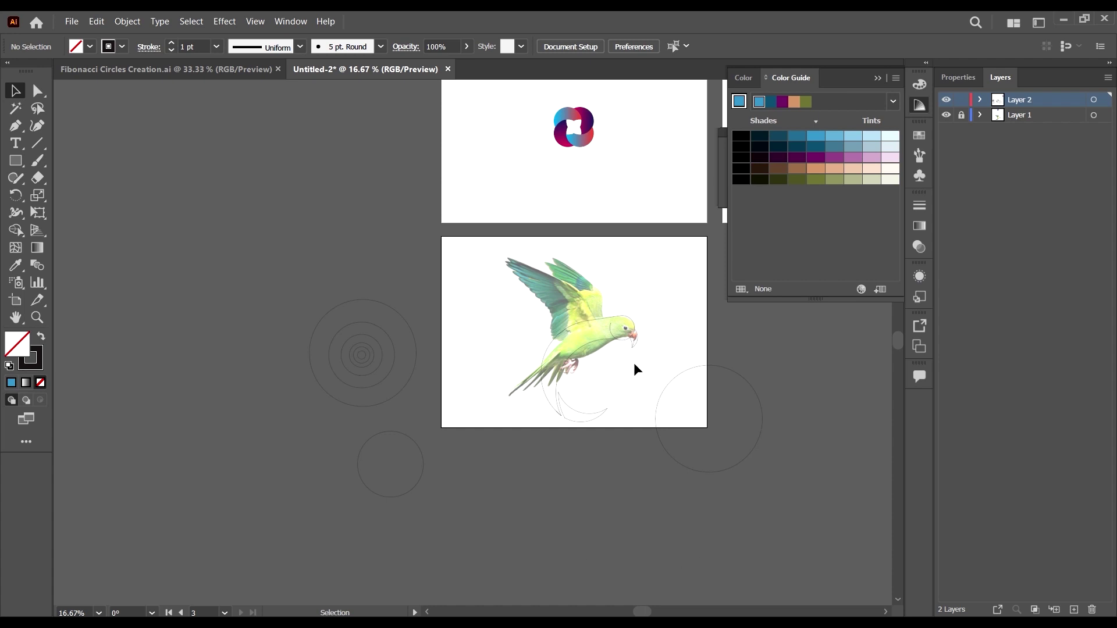
pyautogui.scroll(2, 603, 323)
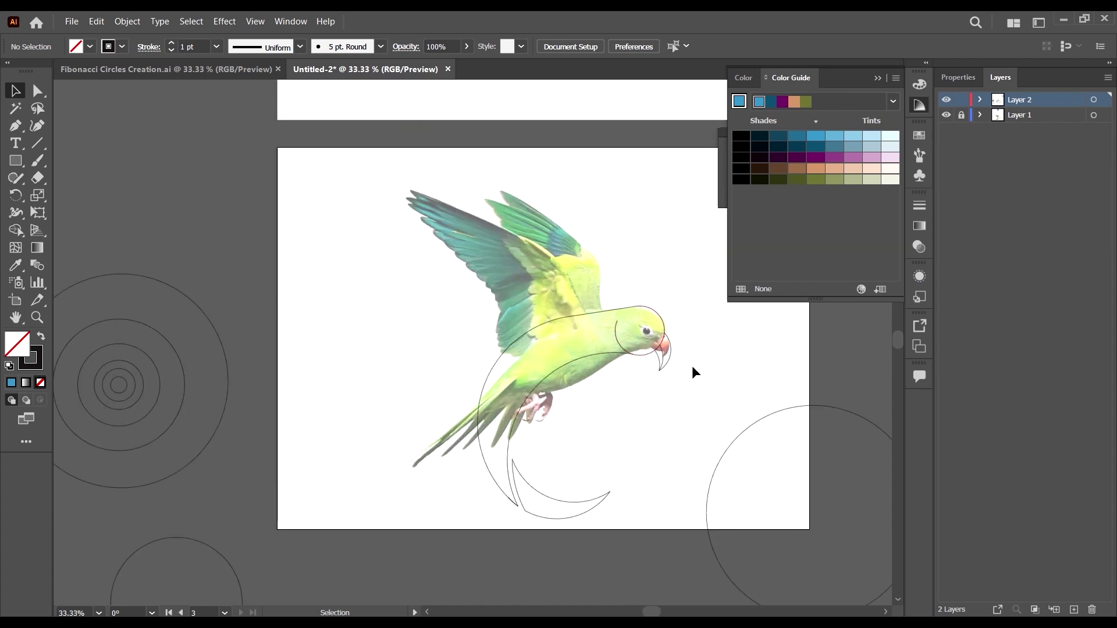
pyautogui.scroll(1, 541, 396)
pyautogui.scroll(1, 545, 337)
pyautogui.scroll(-1, 441, 360)
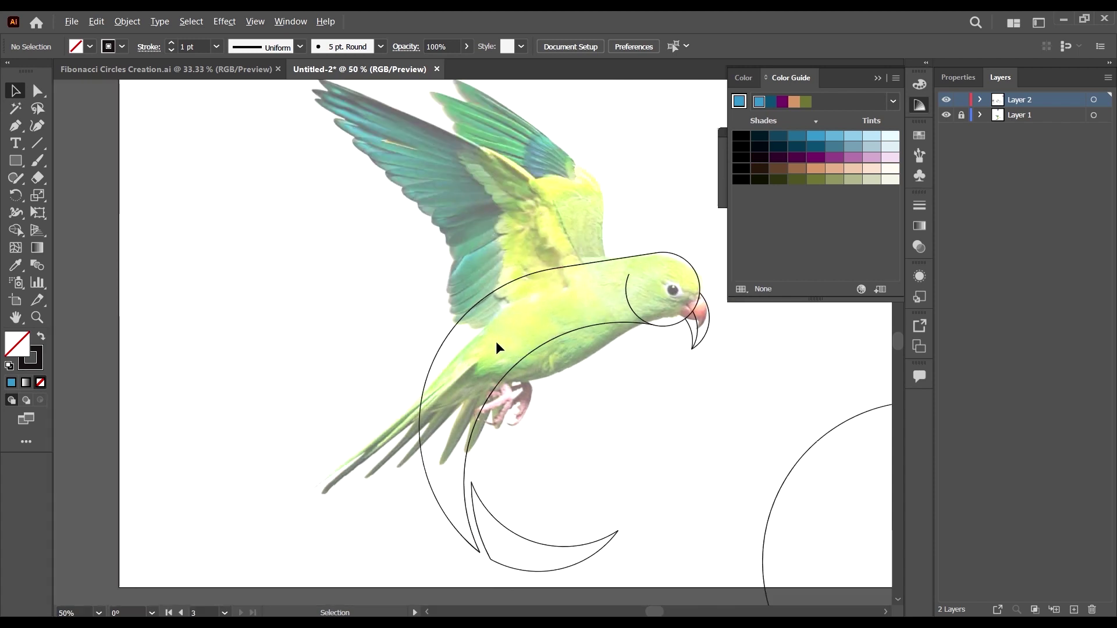
pyautogui.scroll(-2, 497, 347)
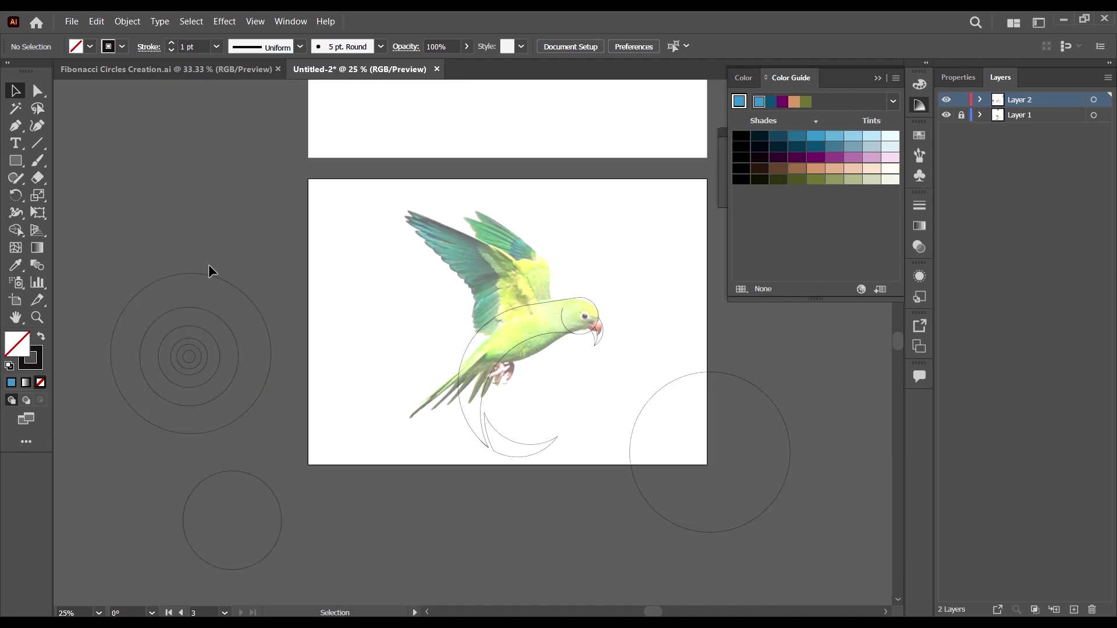
# - Alt-drag a copy of the small golden-ratio circle onto the parrot's shoulder
pyautogui.click(219, 339)
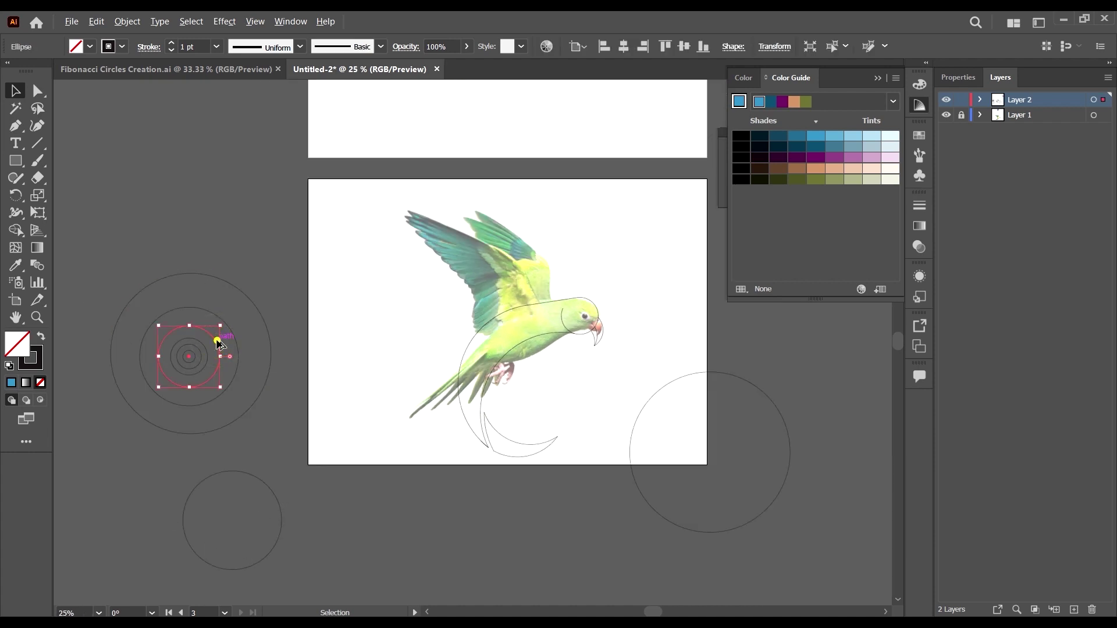
pyautogui.moveTo(215, 338); pyautogui.dragTo(540, 292)
pyautogui.scroll(2, 548, 293)
pyautogui.scroll(-1, 573, 361)
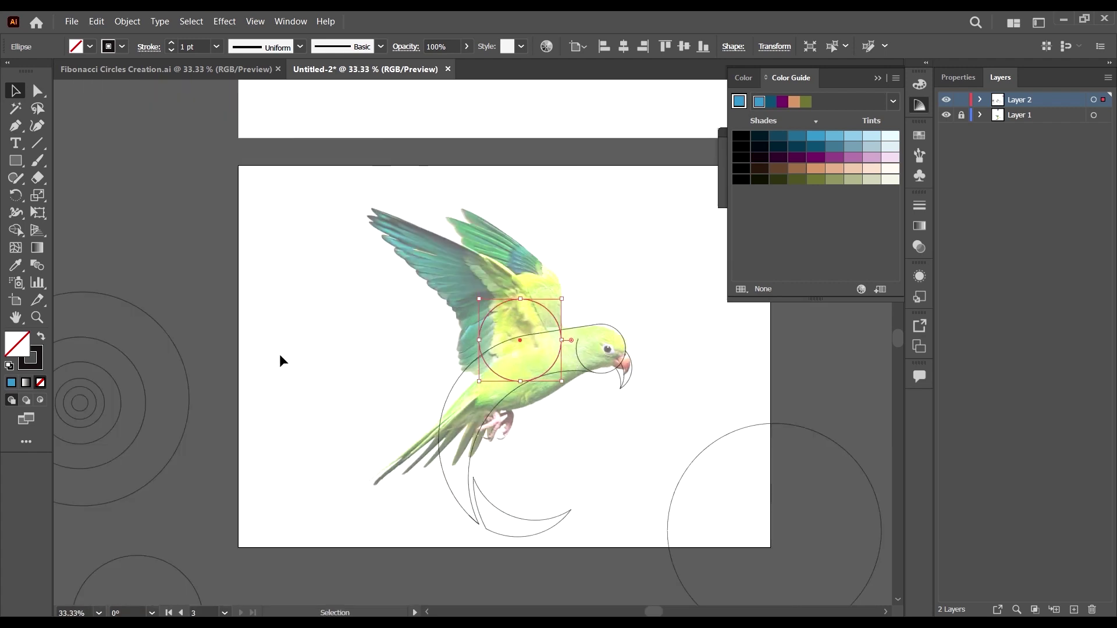
# - Copy the next smaller golden-ratio circle onto the parrot's raised wing
pyautogui.click(98, 389)
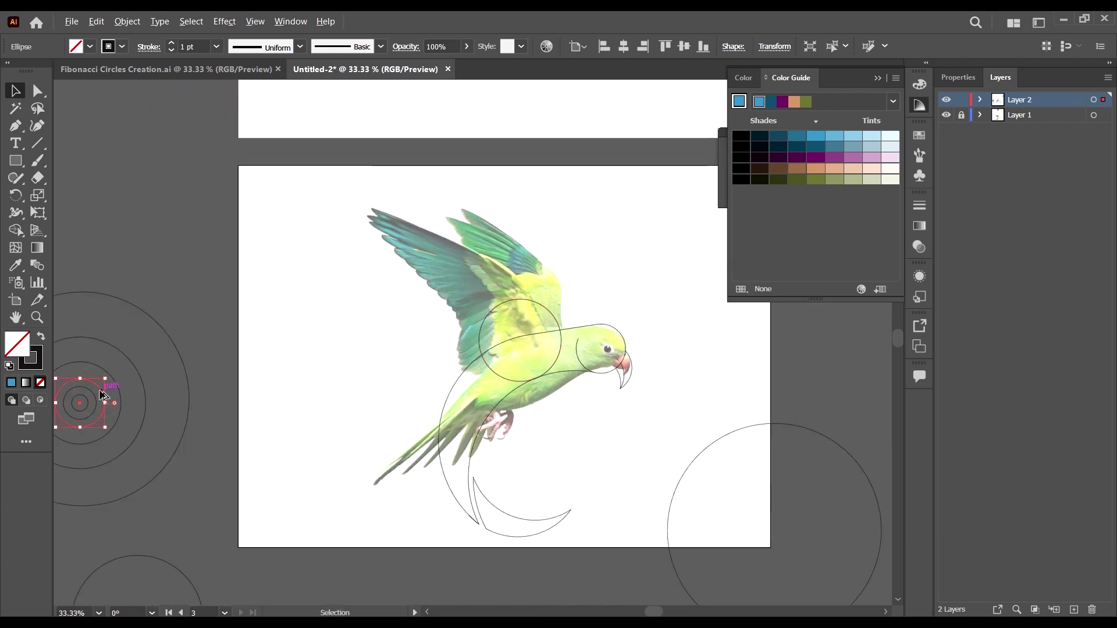
pyautogui.moveTo(101, 391); pyautogui.dragTo(471, 255)
pyautogui.click(547, 249)
# - Draw the upper wing line from the shoulder circle to a tangent point on the wing circle
pyautogui.click(16, 126)
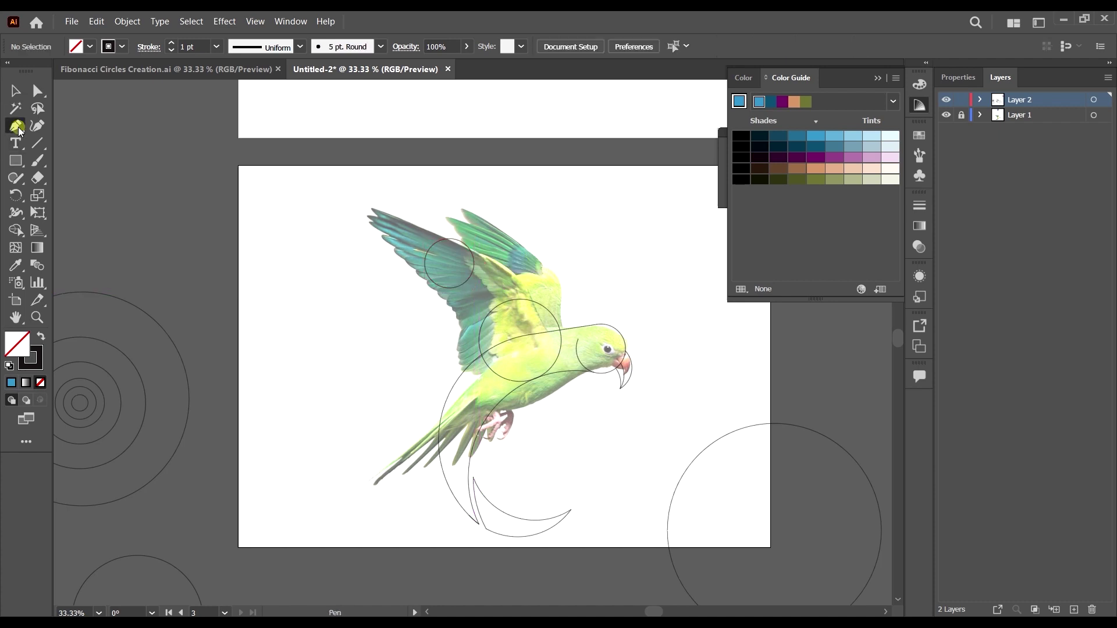
pyautogui.scroll(-1, 654, 331)
pyautogui.hotkey('ctrl', '1')
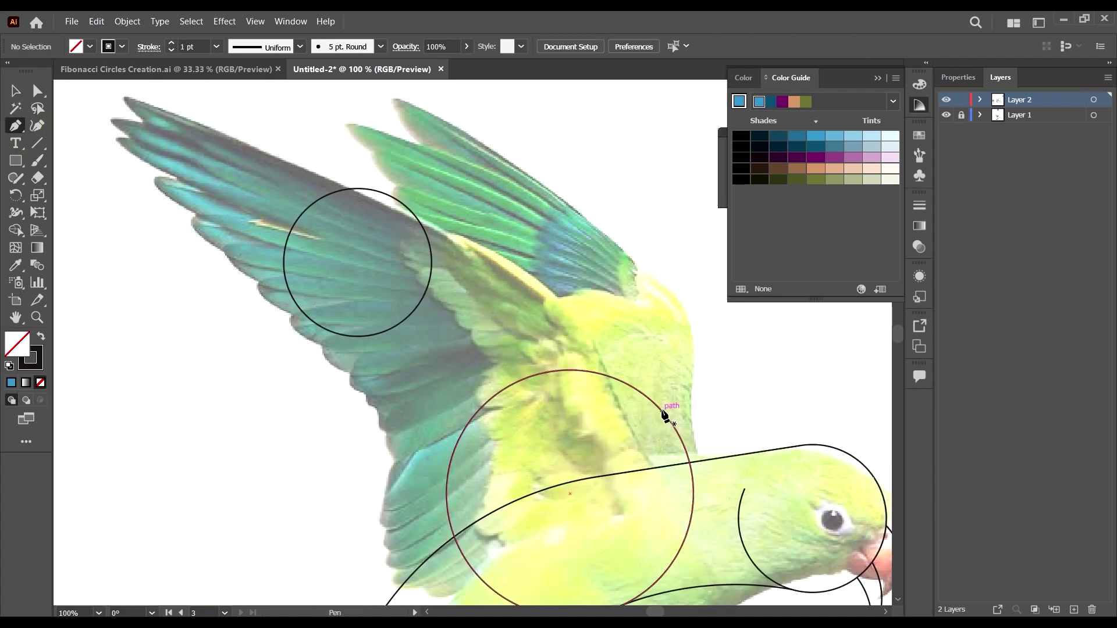
pyautogui.click(645, 396)
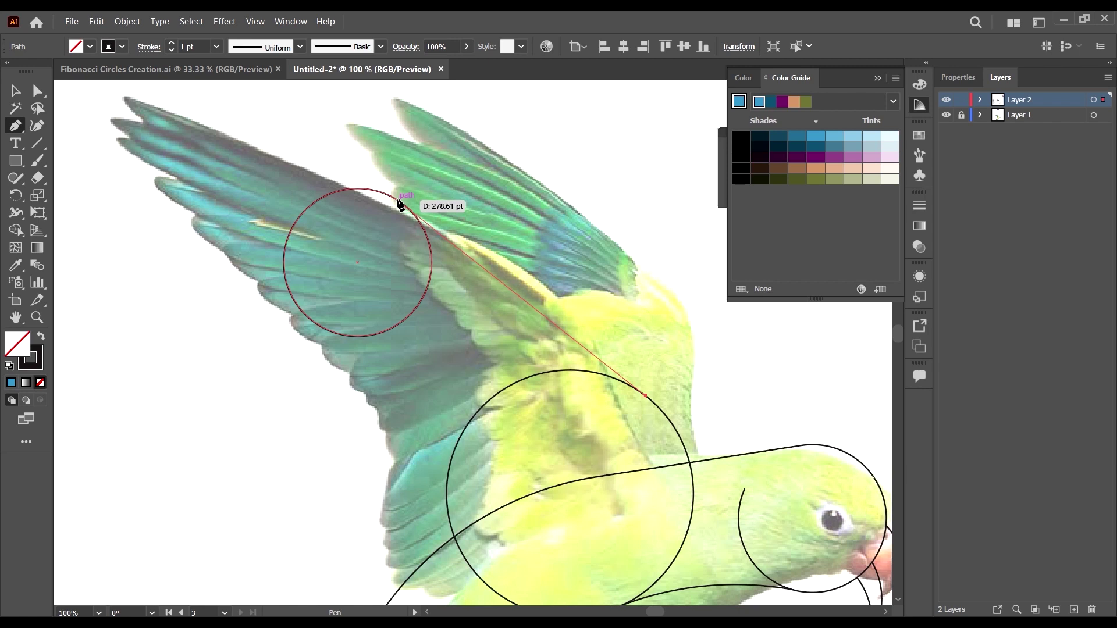
pyautogui.scroll(4, 400, 202)
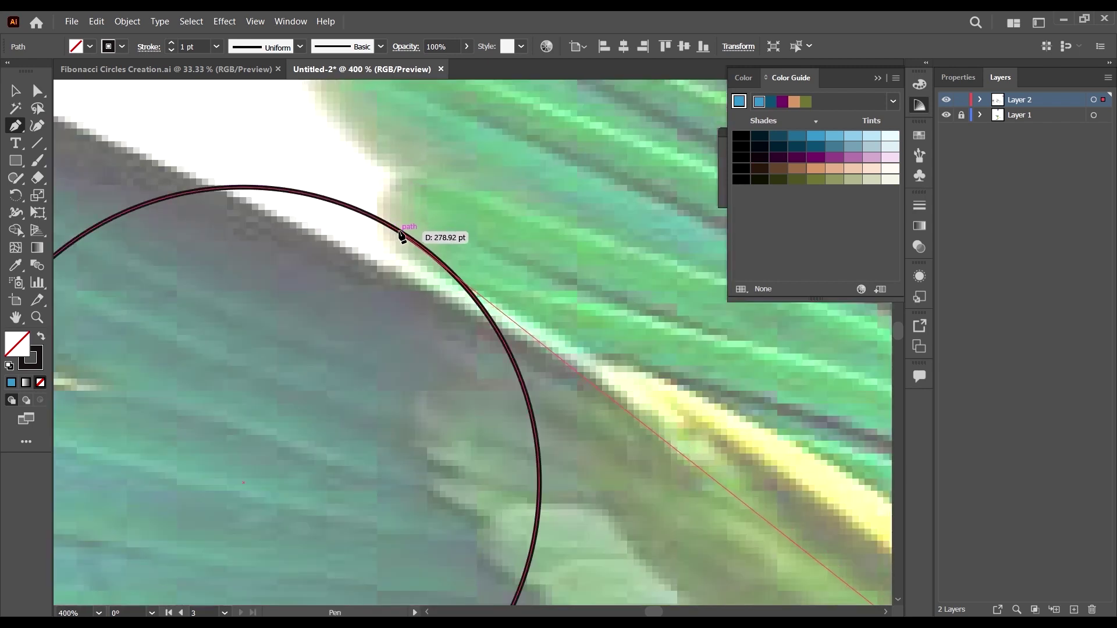
pyautogui.click(417, 245)
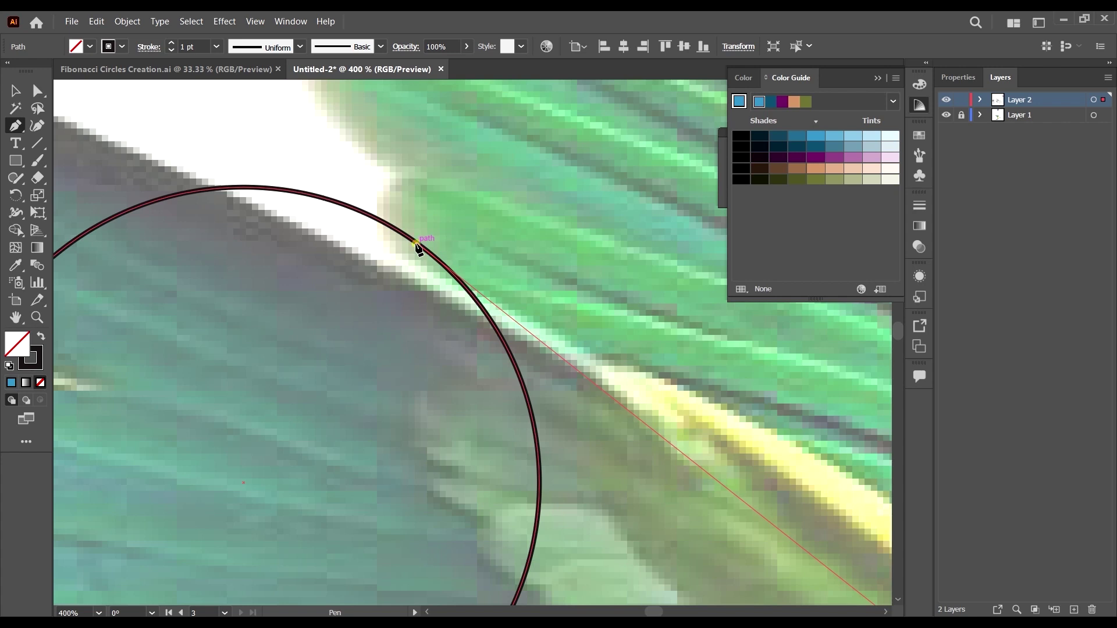
pyautogui.scroll(-4, 416, 245)
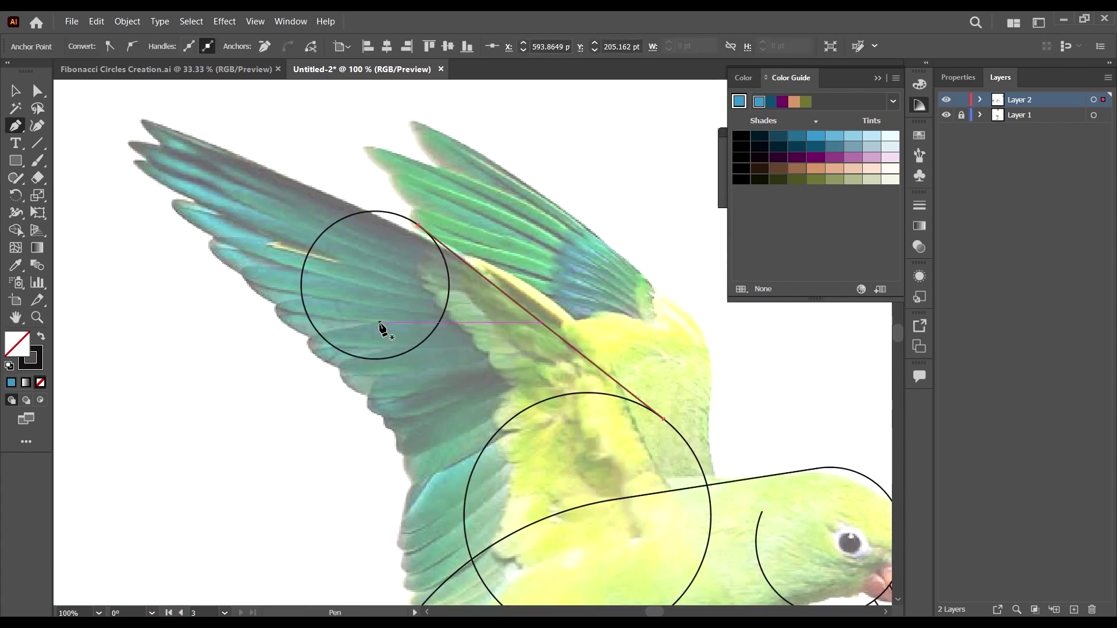
pyautogui.scroll(-2, 379, 327)
pyautogui.scroll(3, 456, 319)
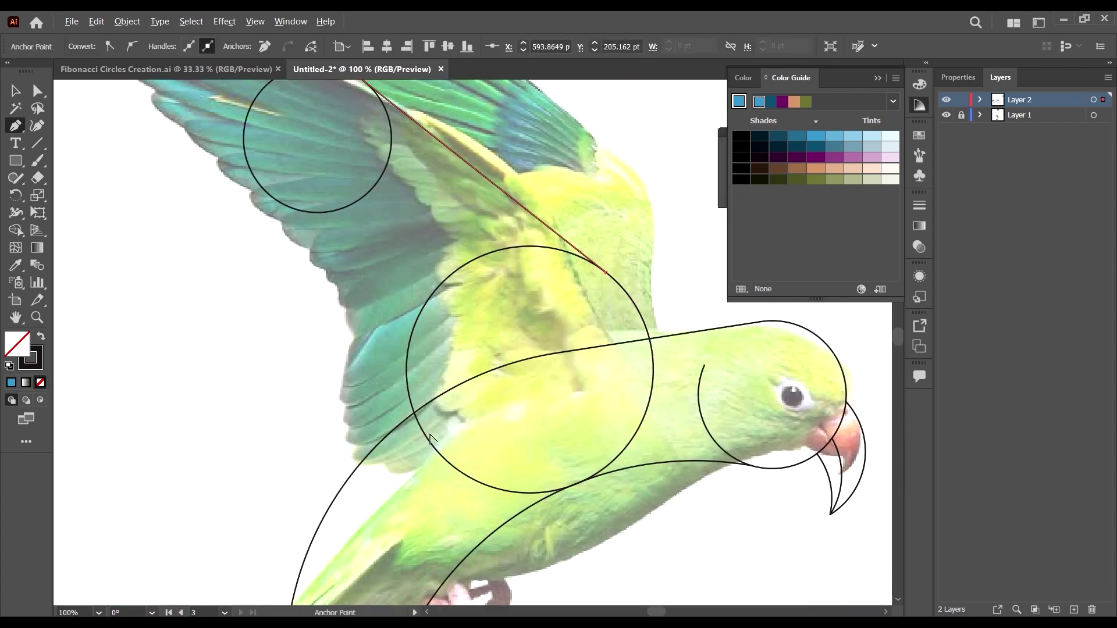
# - Draw the lower wing line tangent to the shoulder and wing circles
pyautogui.press('p')
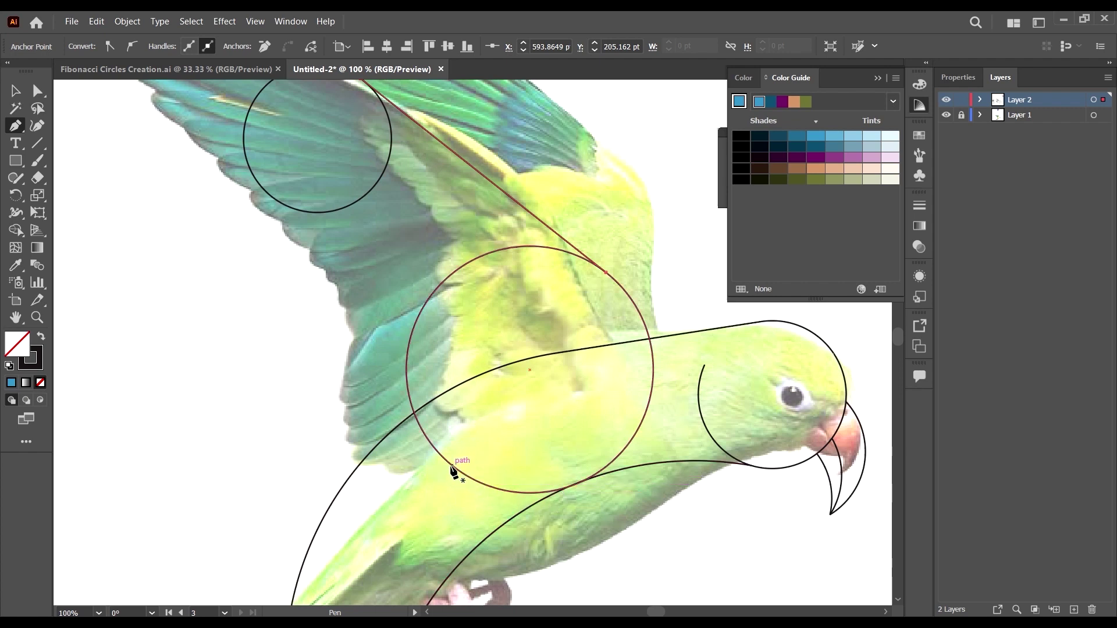
pyautogui.click(428, 441)
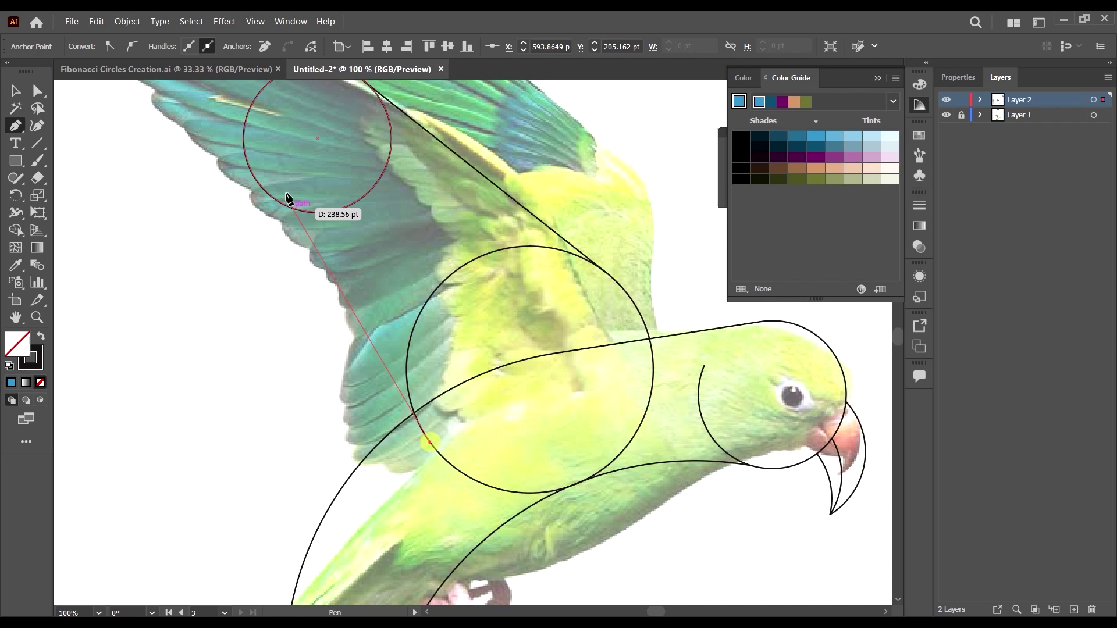
pyautogui.click(253, 176)
pyautogui.scroll(-2, 401, 347)
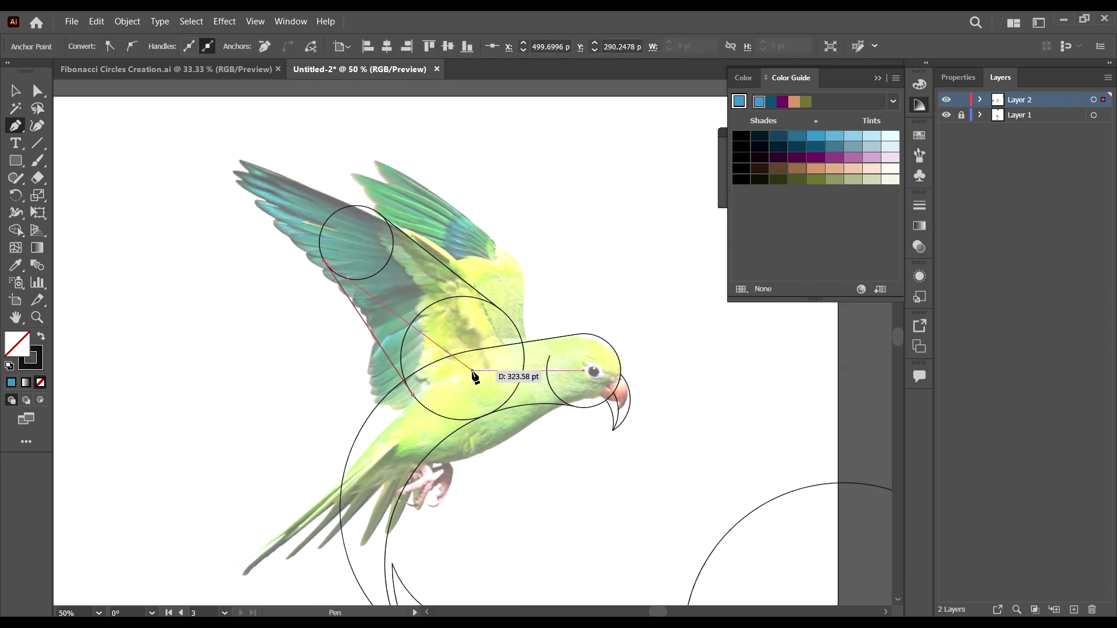
pyautogui.click(19, 96)
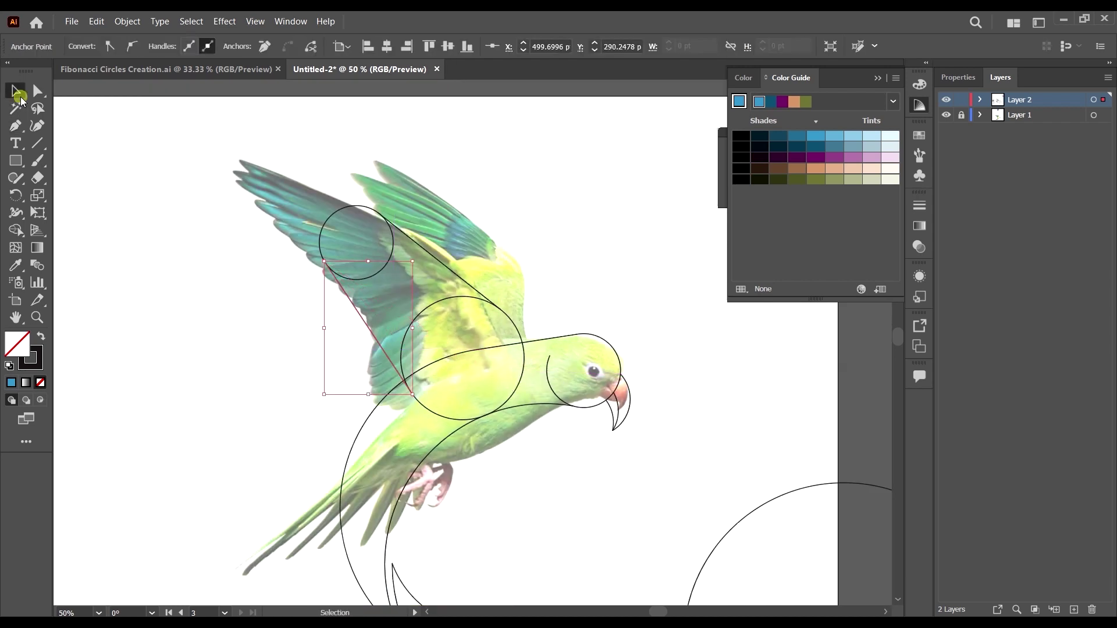
pyautogui.click(546, 173)
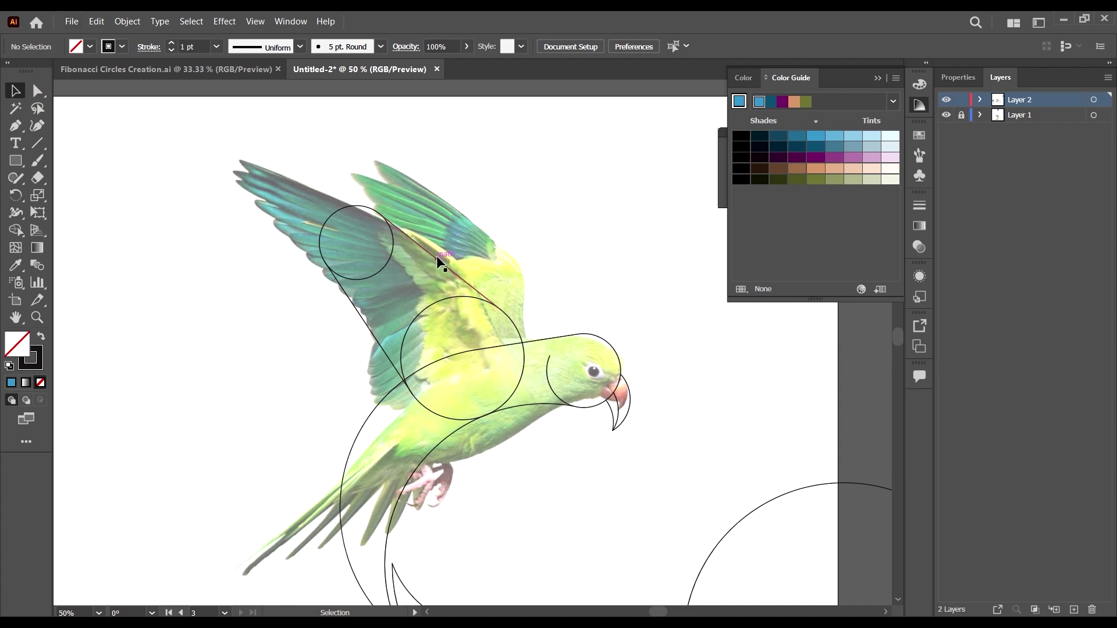
pyautogui.scroll(1, 469, 221)
pyautogui.scroll(1, 312, 174)
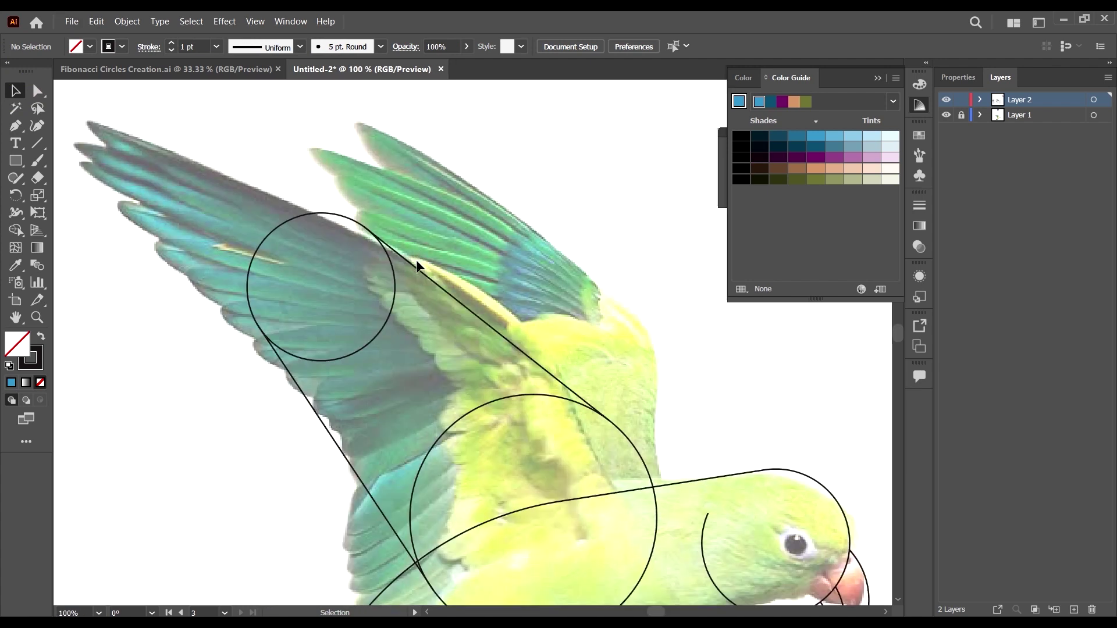
# - Drag the upper wing line's endpoint outward toward the wing tip
pyautogui.press('a')
pyautogui.click(394, 252)
pyautogui.scroll(3, 369, 238)
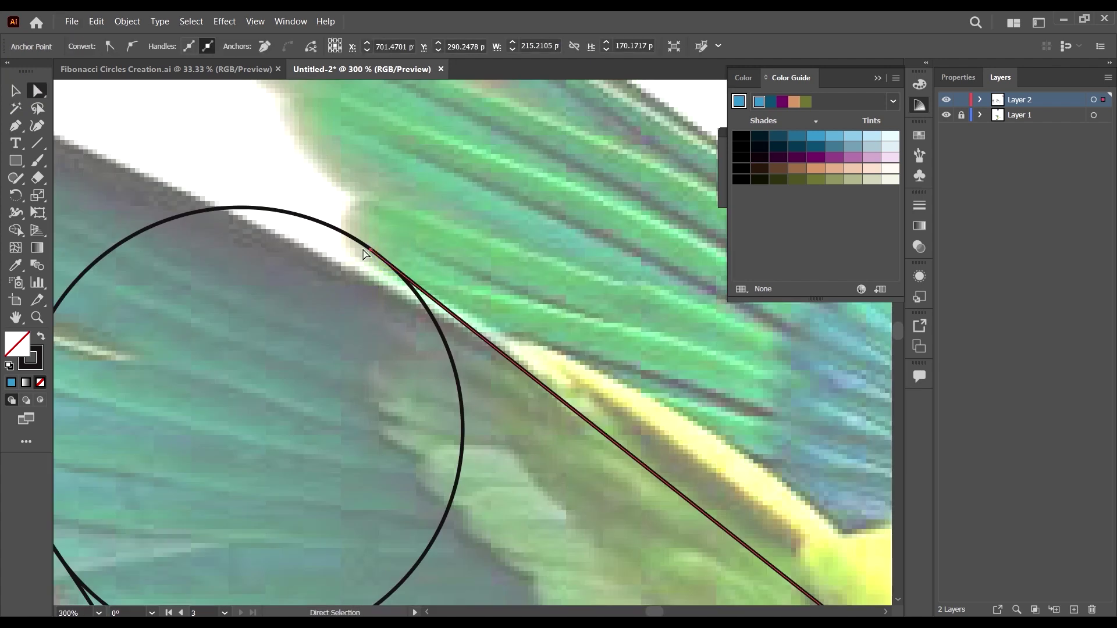
pyautogui.moveTo(370, 249); pyautogui.dragTo(180, 96)
pyautogui.scroll(-3, 465, 269)
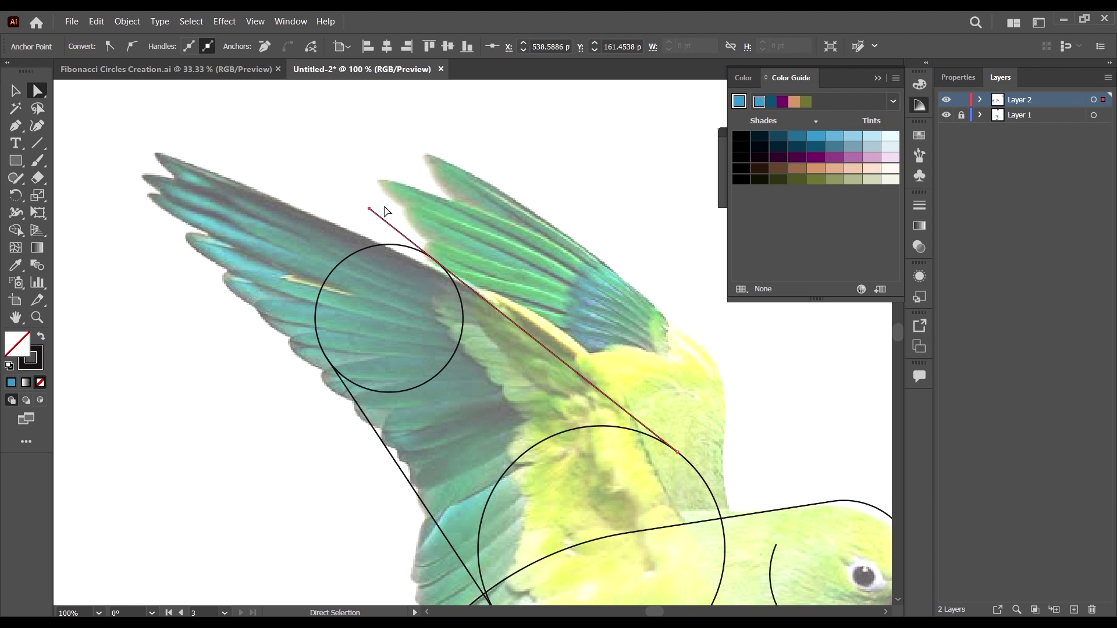
pyautogui.moveTo(373, 213); pyautogui.dragTo(325, 175)
pyautogui.click(16, 90)
pyautogui.click(535, 253)
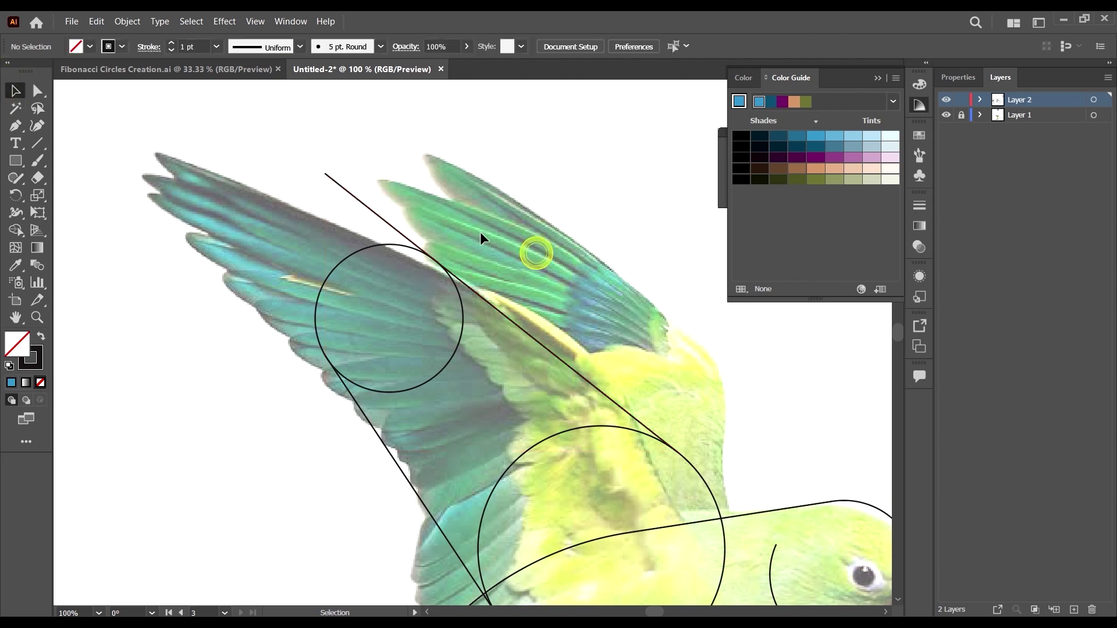
pyautogui.scroll(-4, 480, 231)
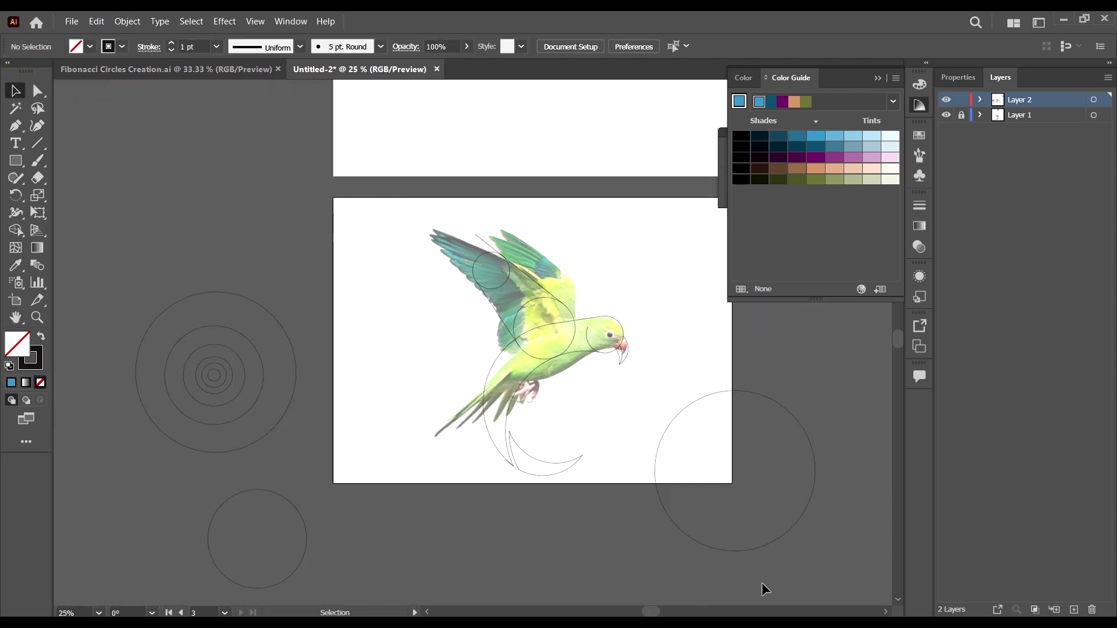
# - Move the large circle up onto the parrot's wing
pyautogui.click(761, 550)
pyautogui.moveTo(761, 549); pyautogui.dragTo(535, 298)
pyautogui.scroll(2, 521, 214)
pyautogui.scroll(1, 523, 213)
pyautogui.moveTo(681, 344); pyautogui.dragTo(797, 422)
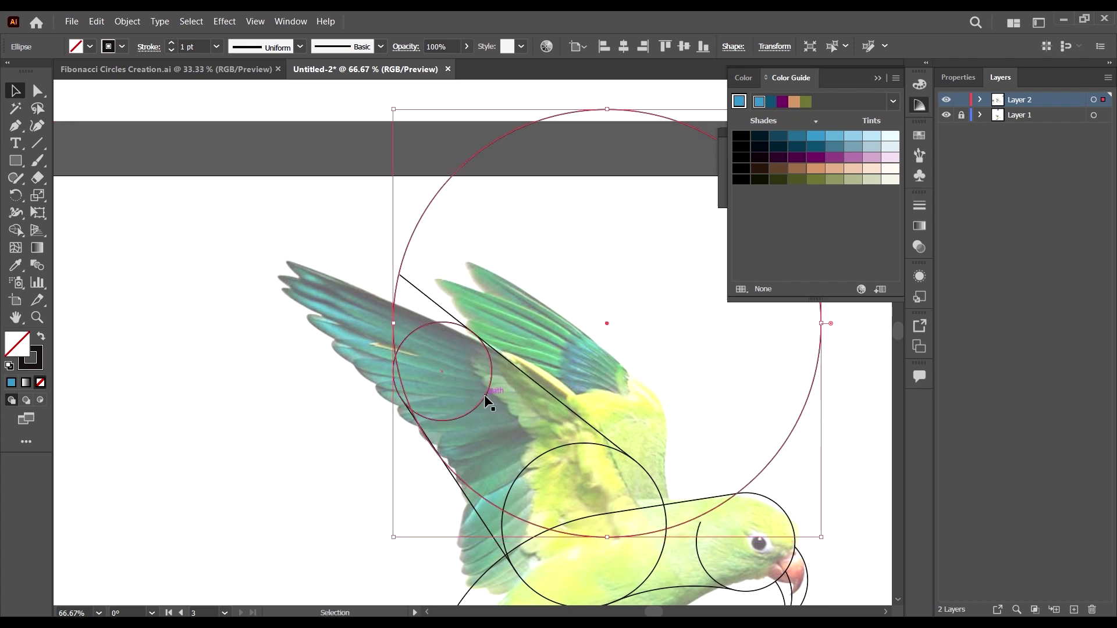
# - Delete the small circle on the wing
pyautogui.click(484, 394)
pyautogui.scroll(-1, 553, 419)
pyautogui.press('Delete')
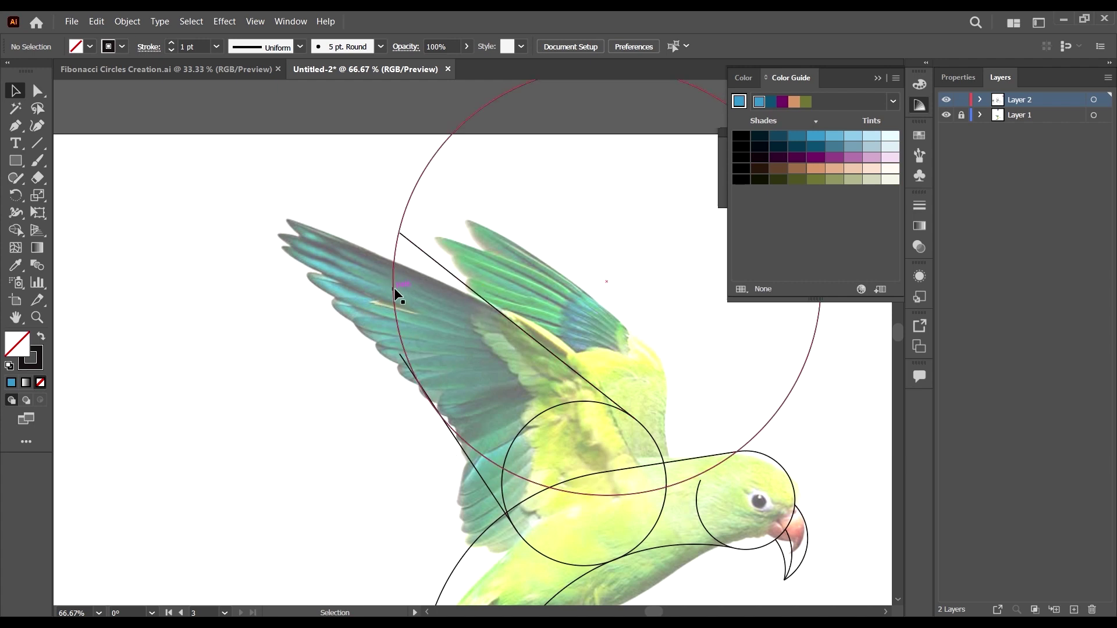
# - Nudge the large circle a few pixels until it meets the wing line
pyautogui.scroll(1, 395, 326)
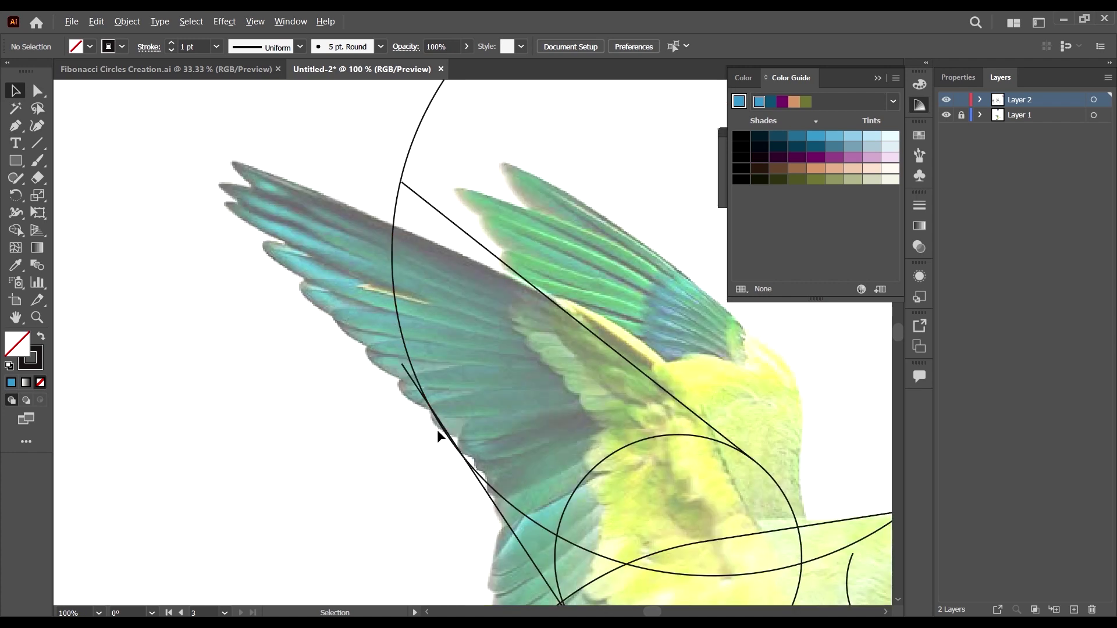
pyautogui.scroll(3, 464, 443)
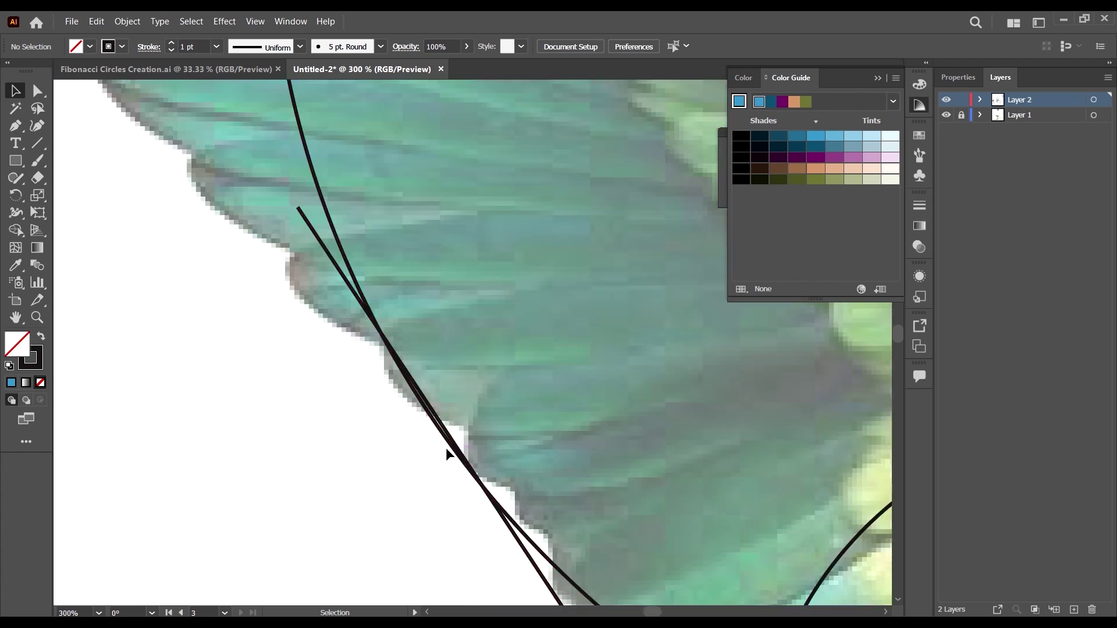
pyautogui.click(340, 249)
pyautogui.moveTo(340, 249); pyautogui.dragTo(342, 250)
pyautogui.scroll(4, 348, 302)
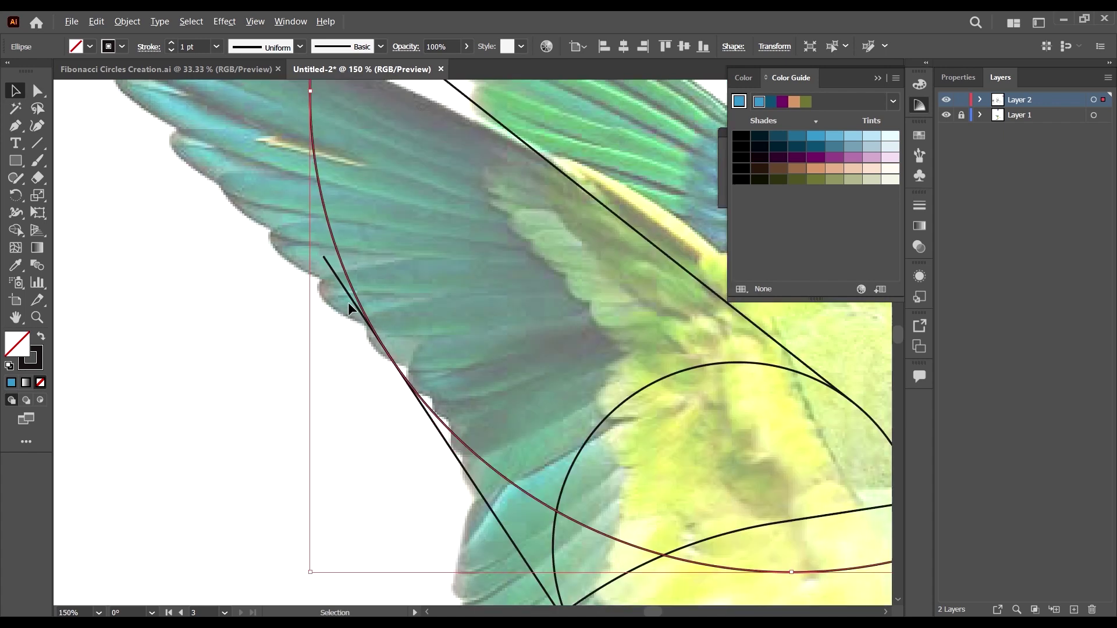
pyautogui.moveTo(427, 327); pyautogui.dragTo(432, 332)
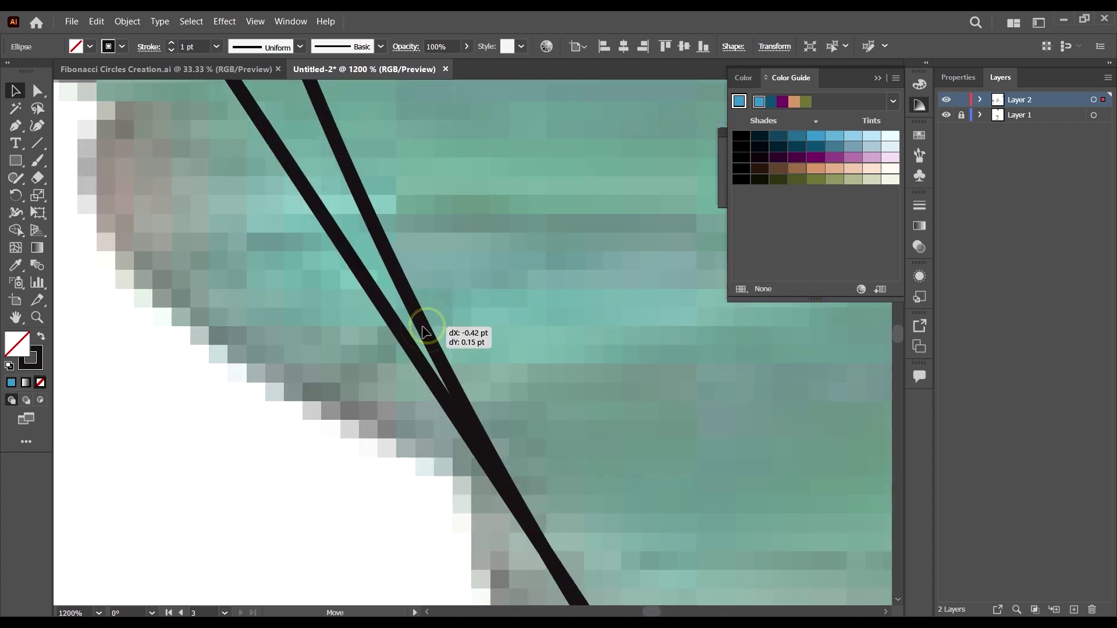
pyautogui.scroll(-3, 442, 320)
pyautogui.scroll(1, 704, 495)
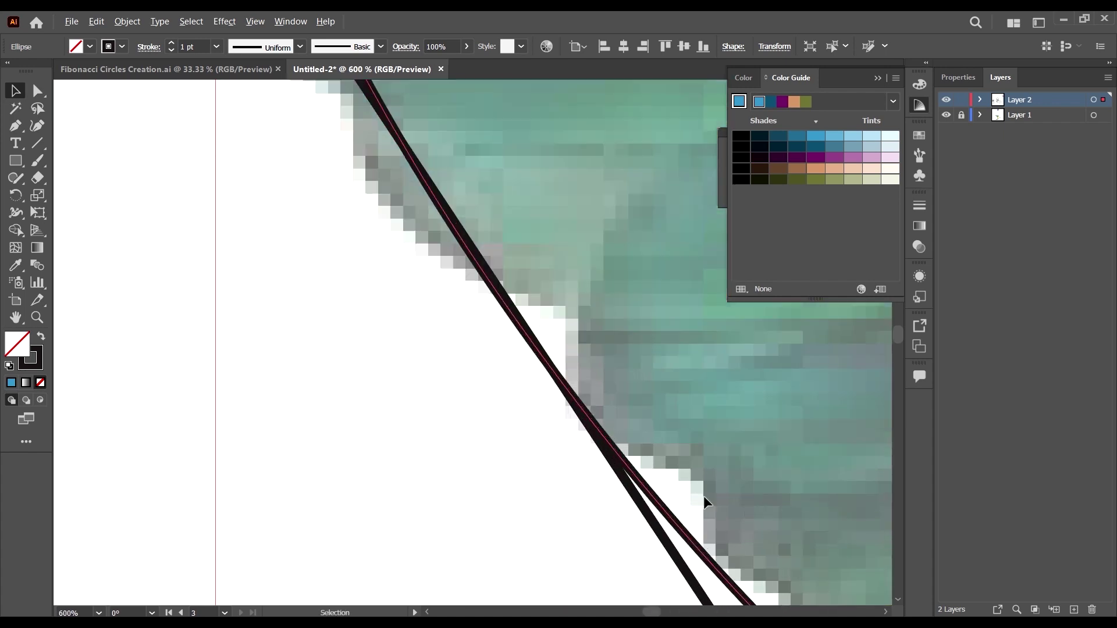
pyautogui.moveTo(666, 511)
pyautogui.mouseDown()
pyautogui.moveTo(698, 516)
pyautogui.moveTo(671, 515)
pyautogui.moveTo(654, 498)
pyautogui.moveTo(675, 499)
pyautogui.mouseUp()
pyautogui.scroll(-7, 382, 364)
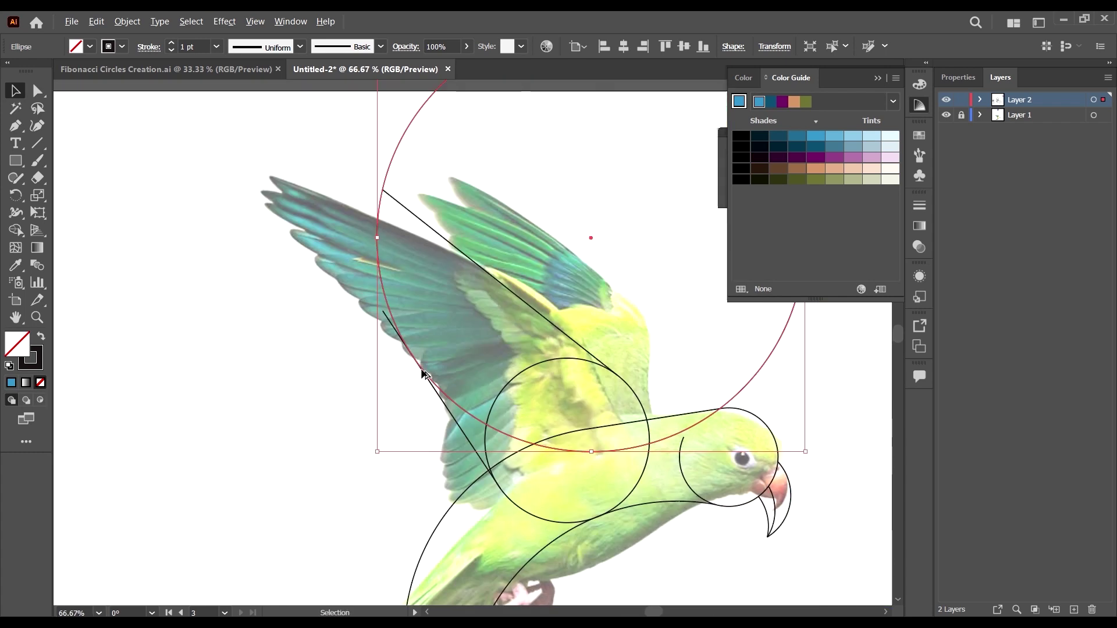
pyautogui.scroll(7, 412, 260)
# - Drag the wing line's end anchor onto the large circle's arc
pyautogui.press('a')
pyautogui.click(427, 314)
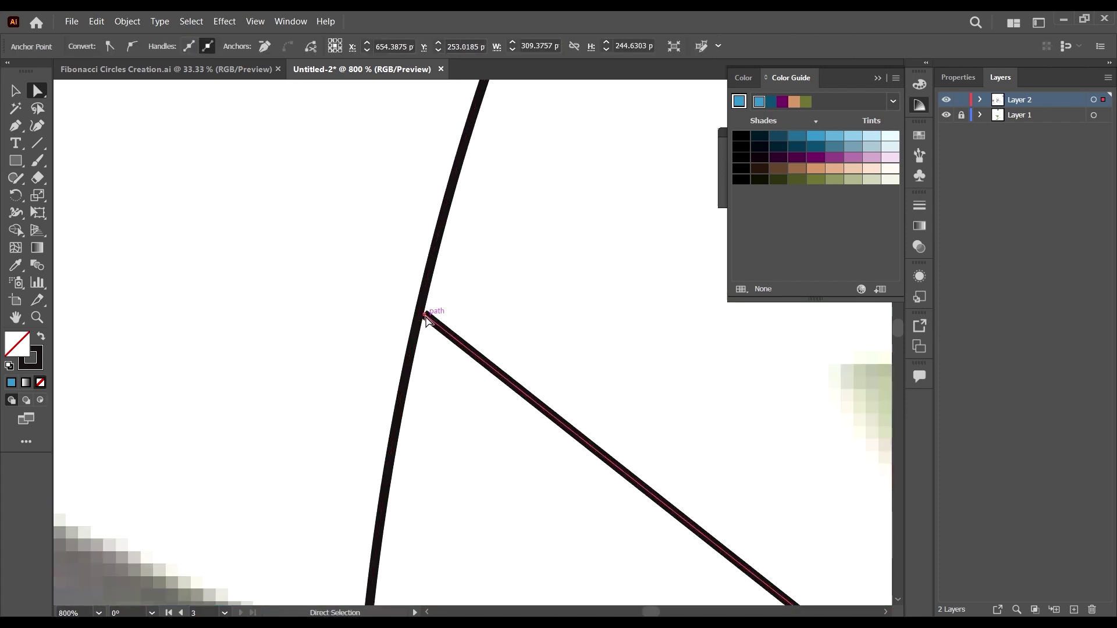
pyautogui.moveTo(426, 317); pyautogui.dragTo(400, 294)
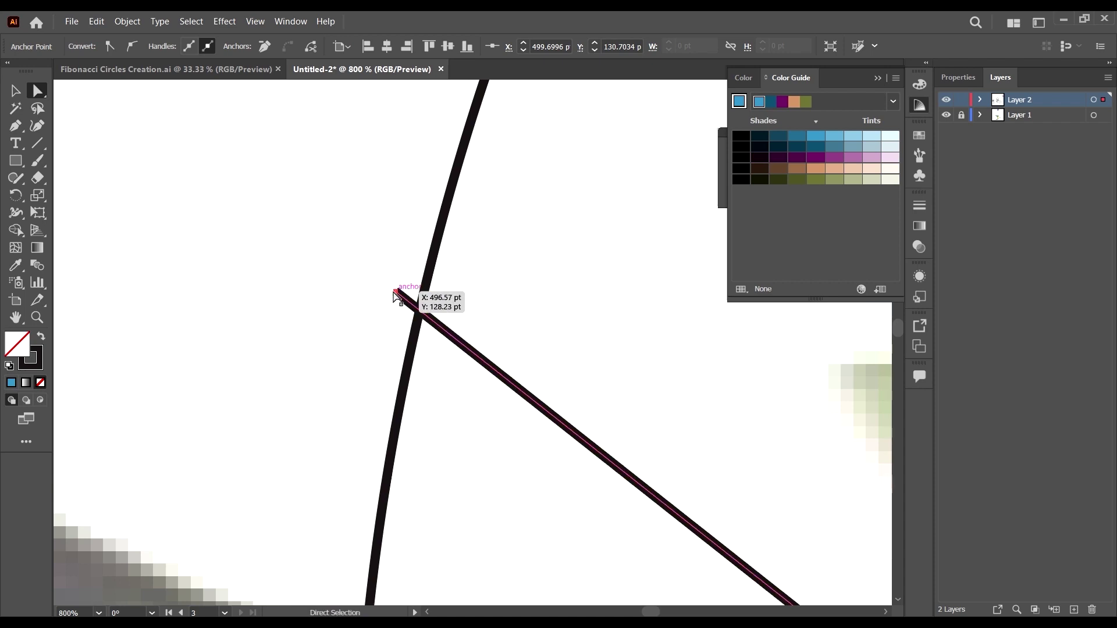
pyautogui.press('v')
pyautogui.click(312, 255)
pyautogui.scroll(-8, 343, 324)
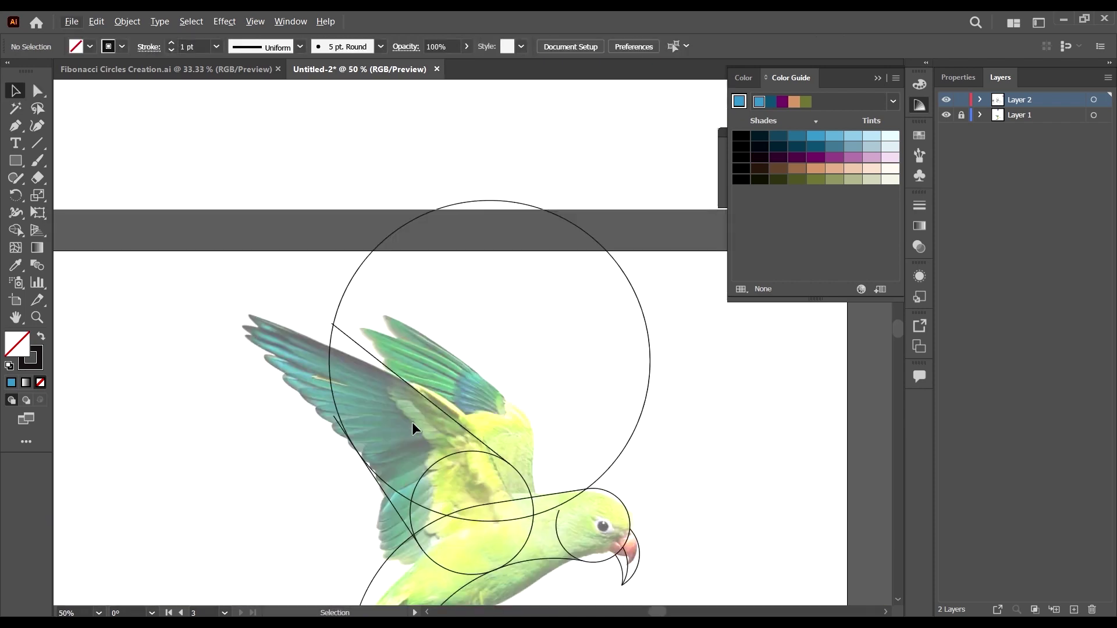
# - Select all guide paths and delete the stray segments at and below the wing with Shape Builder
pyautogui.scroll(-3, 413, 425)
pyautogui.scroll(-2, 488, 396)
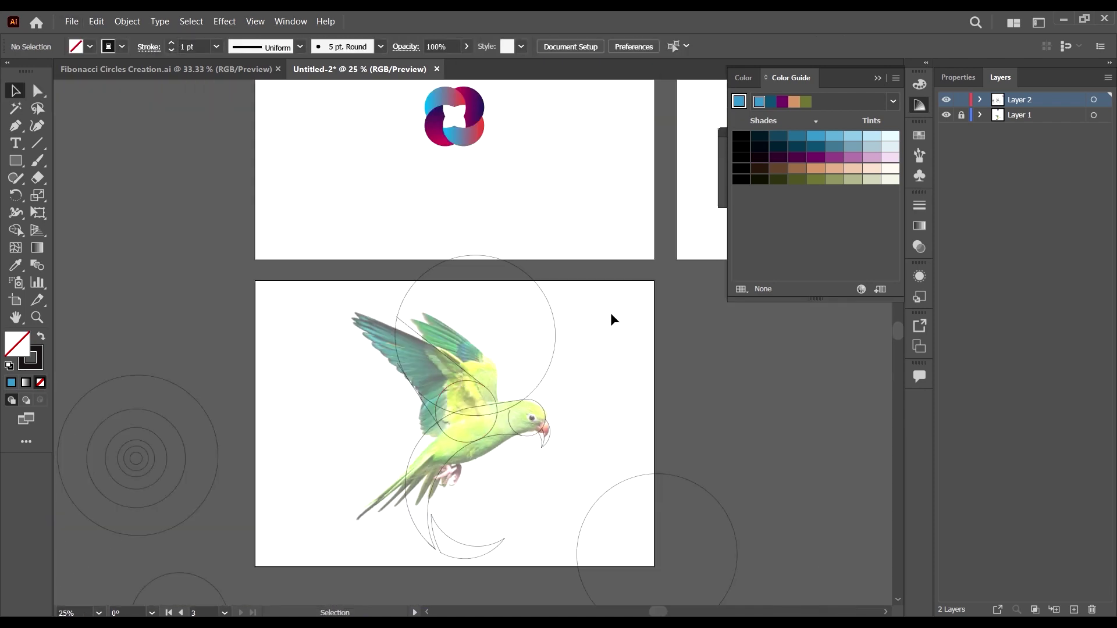
pyautogui.moveTo(369, 459); pyautogui.dragTo(656, 481)
pyautogui.hotkey('shift', 'm')
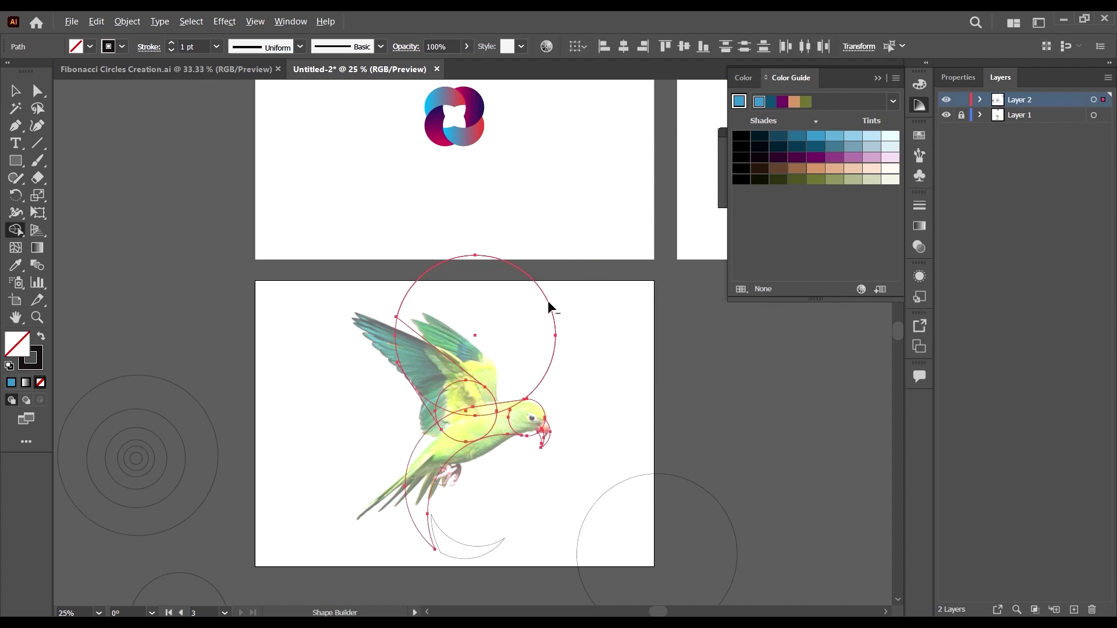
pyautogui.scroll(5, 463, 324)
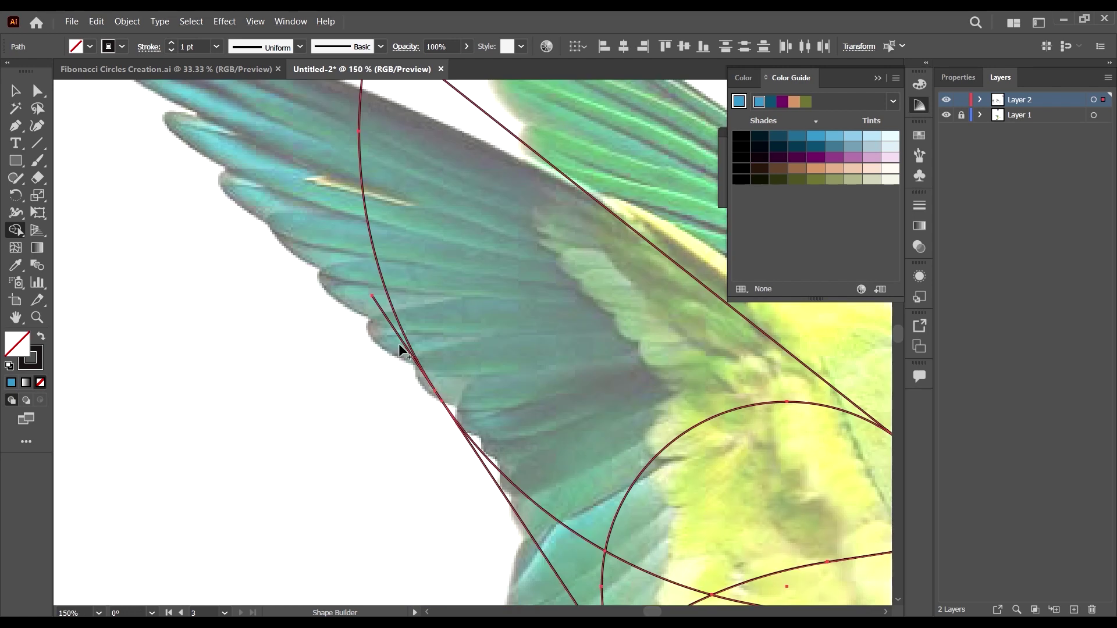
pyautogui.keyDown('alt'); pyautogui.click(390, 323); pyautogui.keyUp('alt')
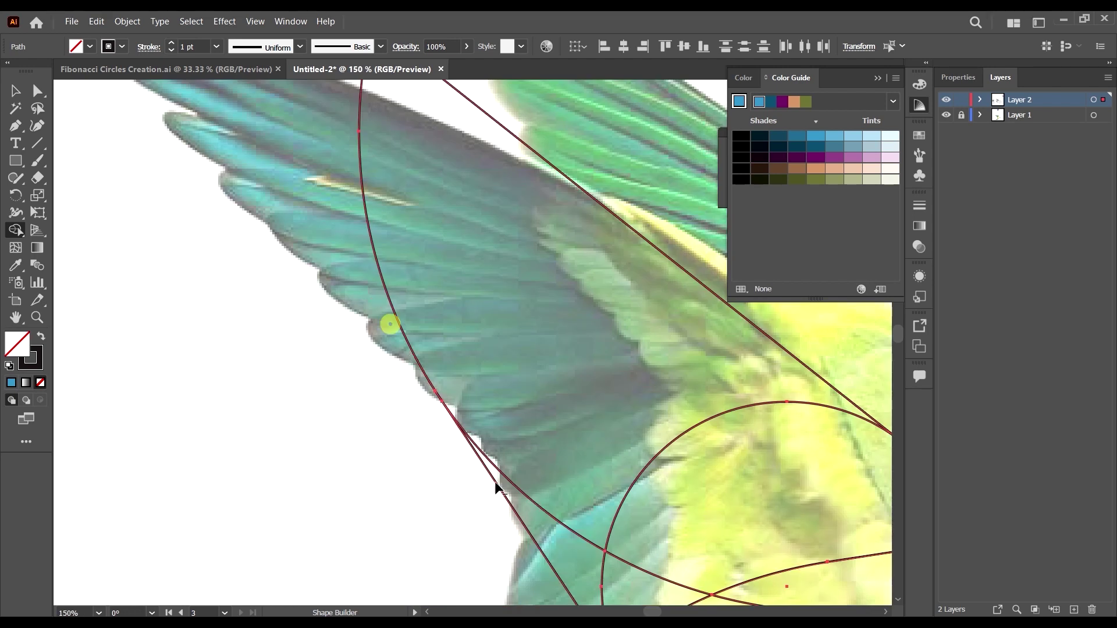
pyautogui.keyDown('alt'); pyautogui.click(532, 499); pyautogui.keyUp('alt')
pyautogui.scroll(-2, 306, 332)
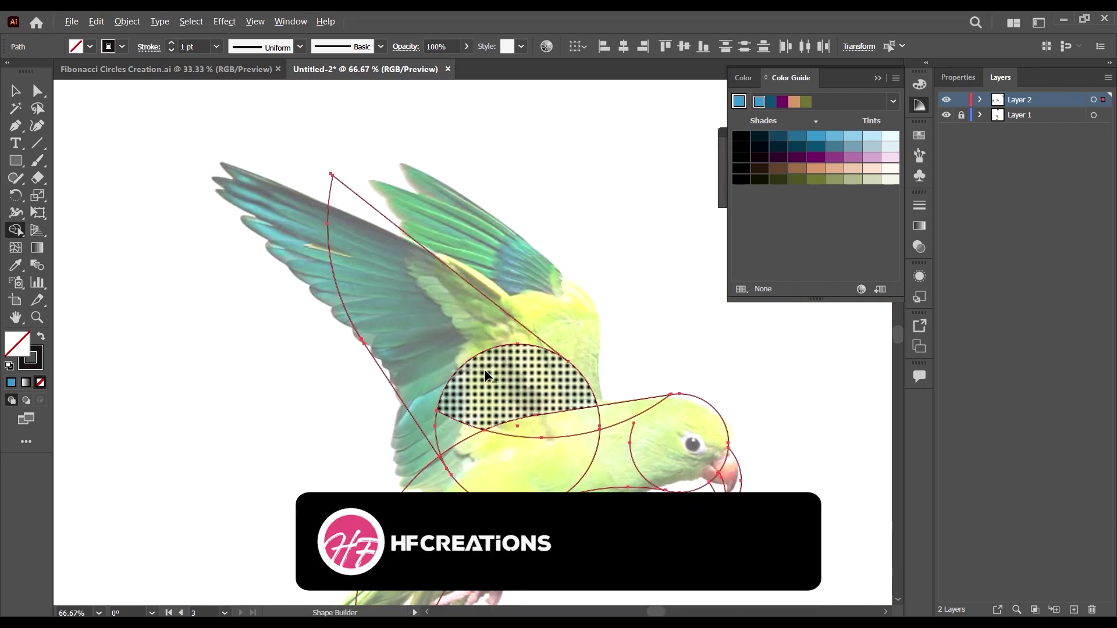
# - Merge the body and wing regions and remove leftover arcs inside the wing and by the head
pyautogui.keyDown('alt'); pyautogui.click(498, 346); pyautogui.keyUp('alt')
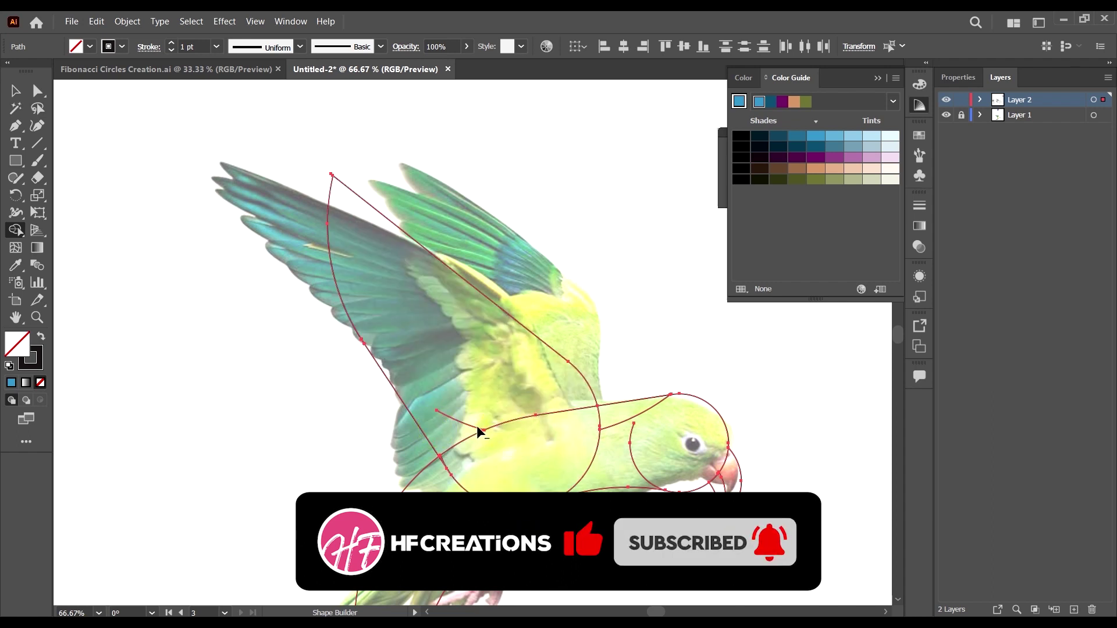
pyautogui.click(517, 417)
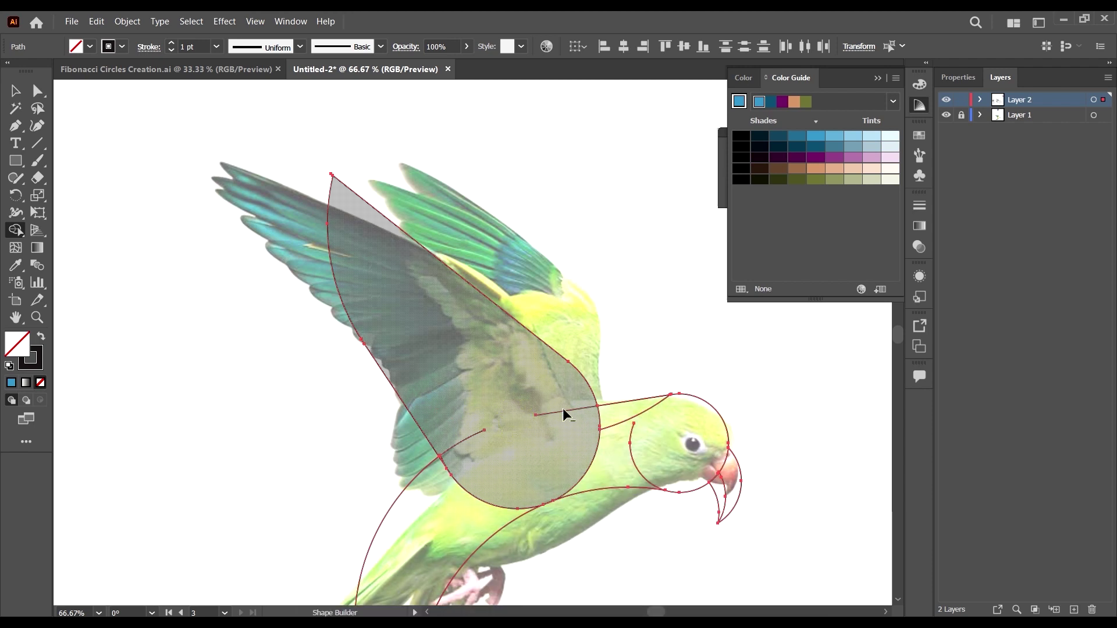
pyautogui.click(476, 436)
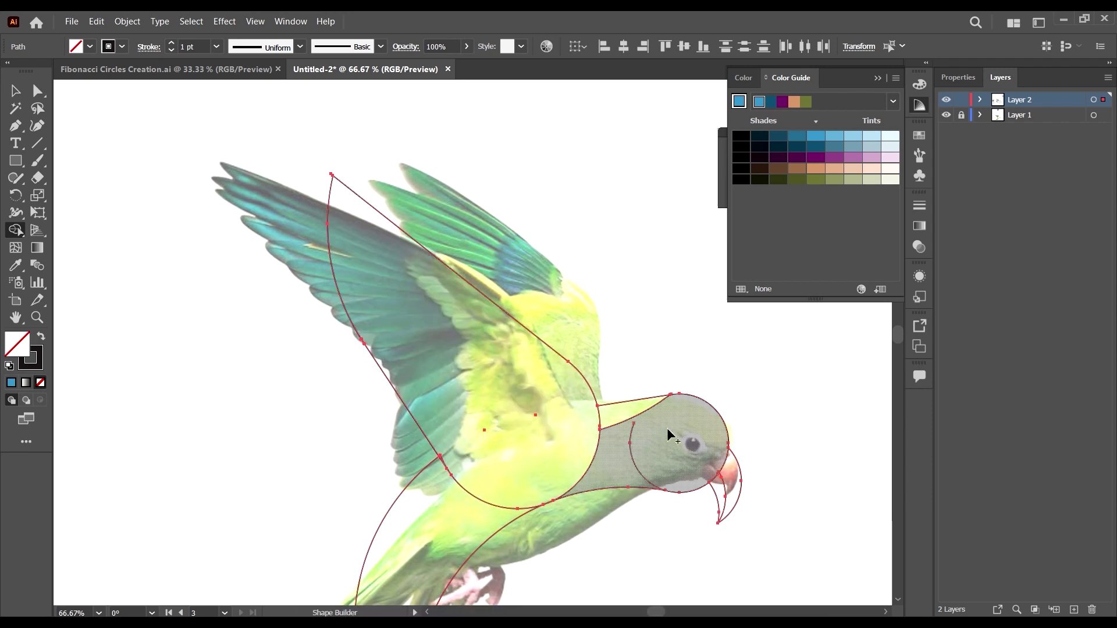
pyautogui.scroll(1, 672, 411)
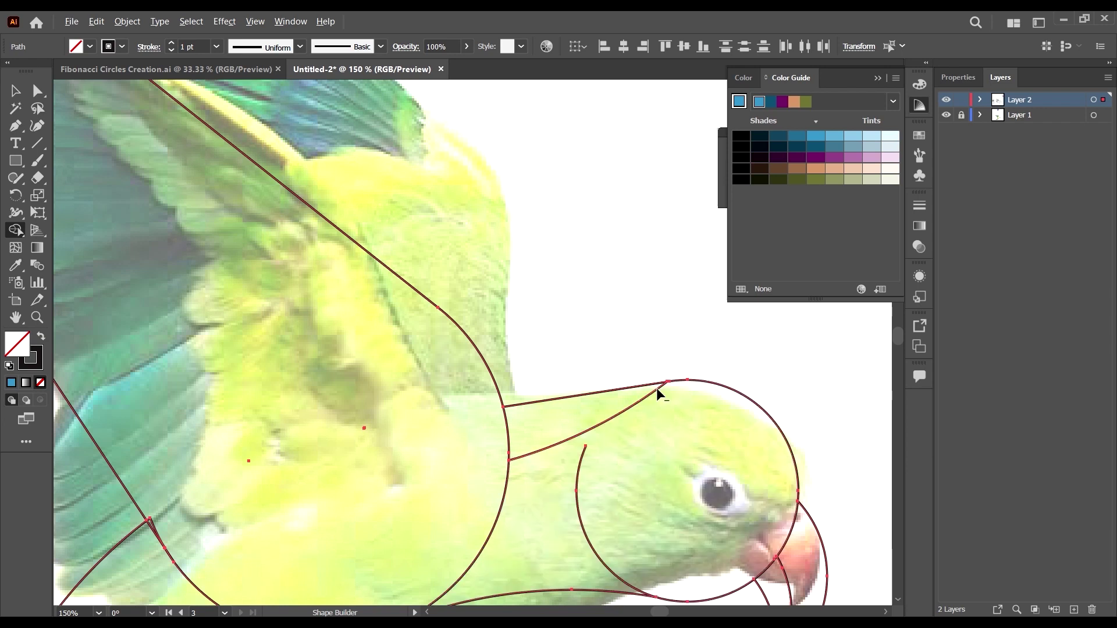
pyautogui.click(656, 387)
pyautogui.scroll(-3, 548, 358)
pyautogui.press('v')
pyautogui.click(707, 382)
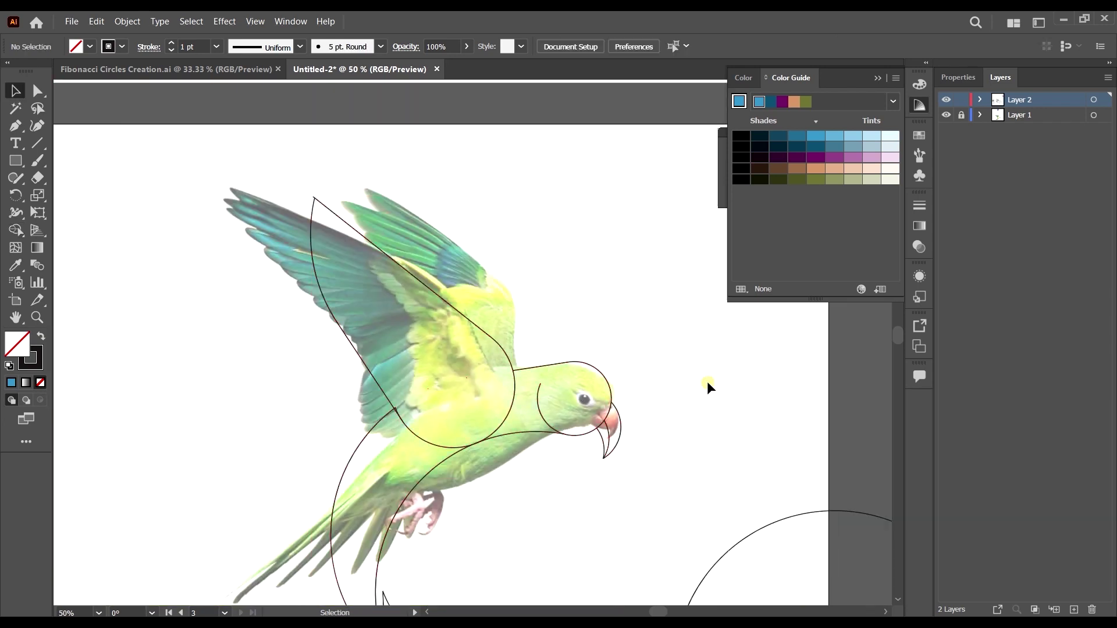
pyautogui.press('alt')
# - Hide the parrot photo and check the wing outline as bare line art
pyautogui.click(946, 116)
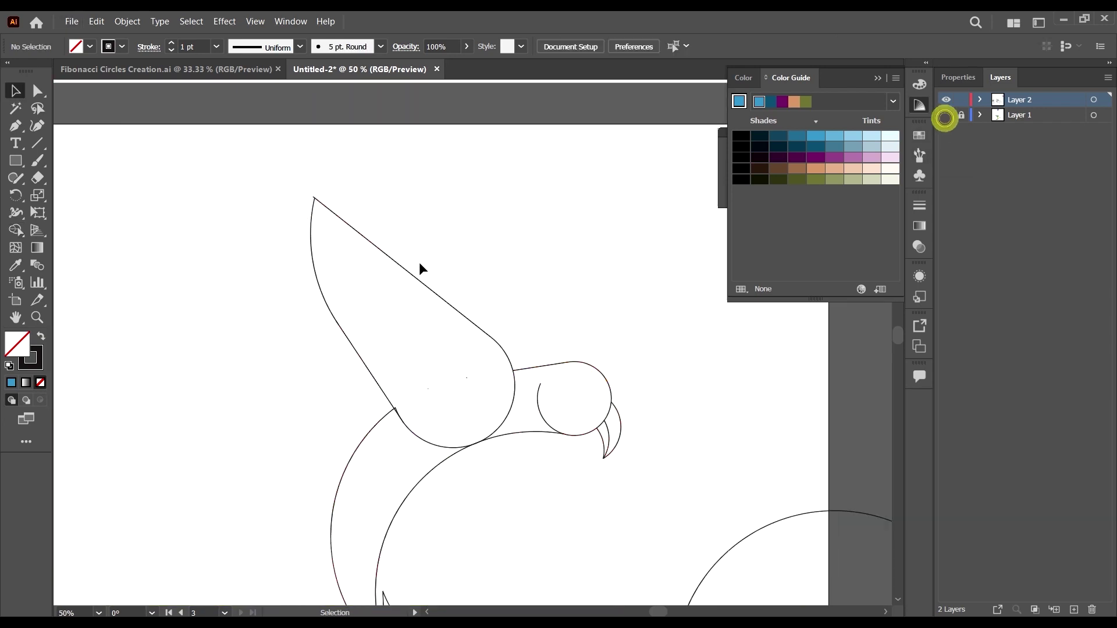
pyautogui.scroll(-2, 453, 303)
pyautogui.scroll(1, 481, 373)
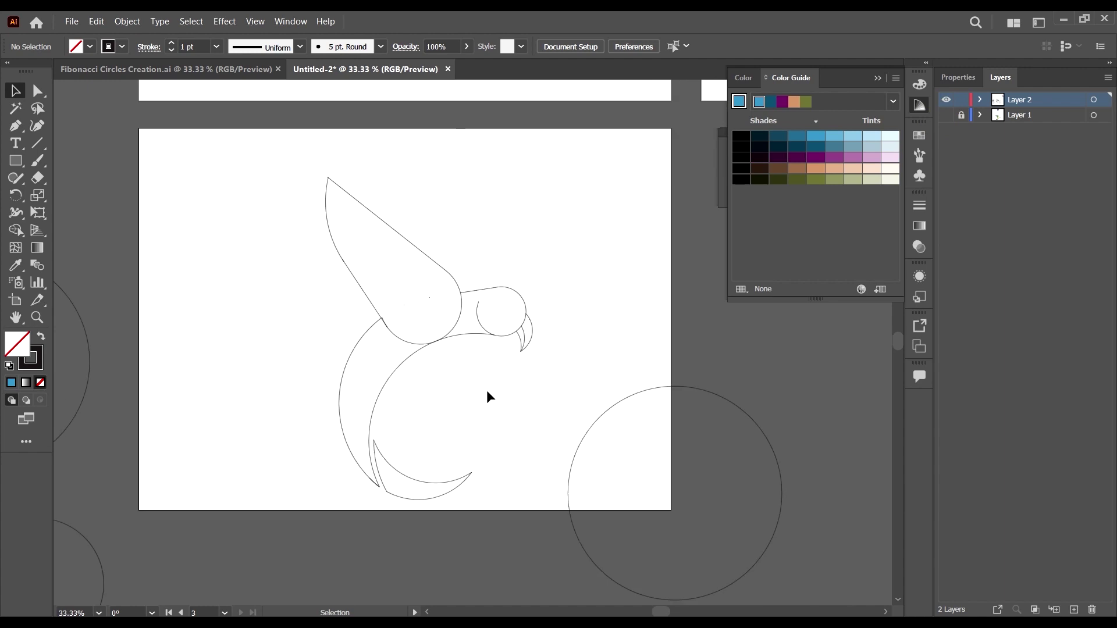
pyautogui.scroll(4, 340, 150)
pyautogui.moveTo(401, 273); pyautogui.dragTo(225, 542)
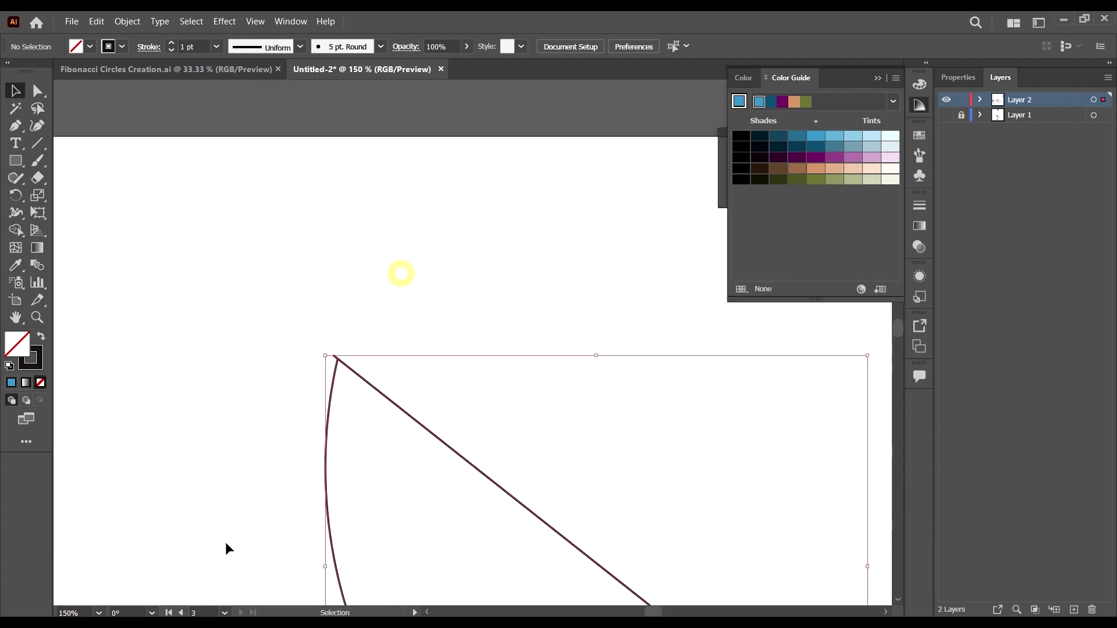
pyautogui.hotkey('shift', 'm')
pyautogui.scroll(3, 326, 345)
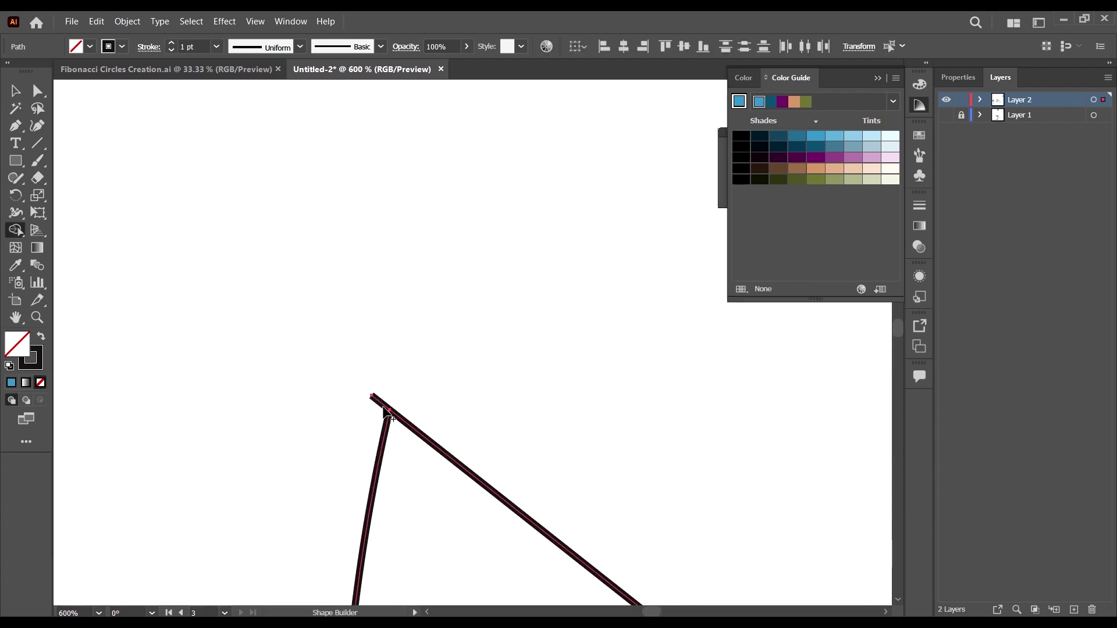
pyautogui.scroll(-8, 442, 401)
pyautogui.press('v')
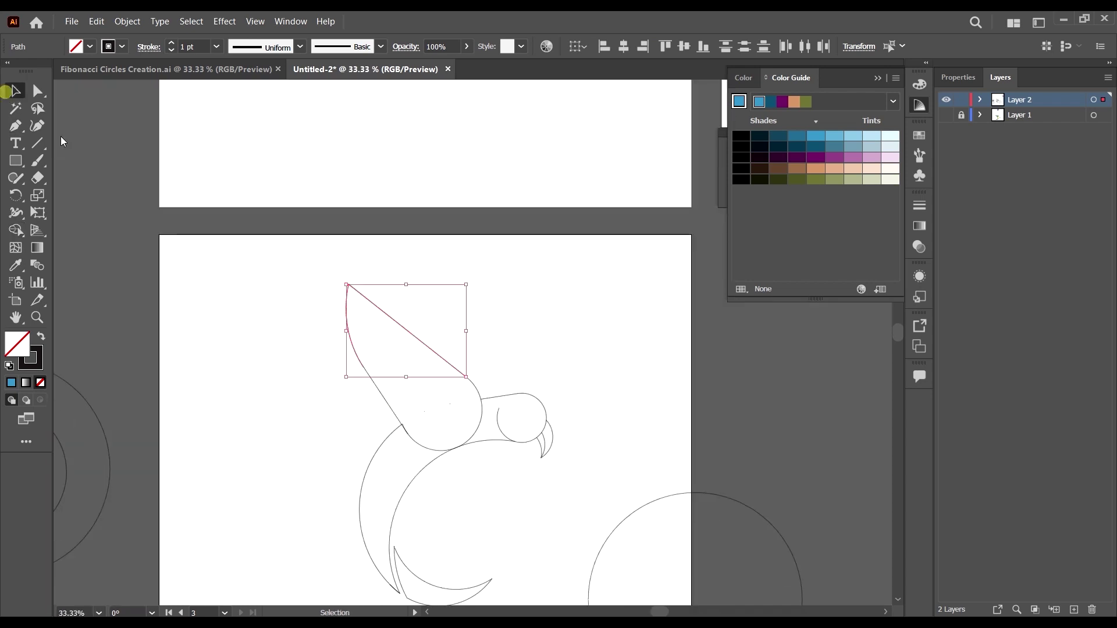
pyautogui.click(564, 315)
pyautogui.scroll(-1, 597, 330)
pyautogui.scroll(-1, 600, 336)
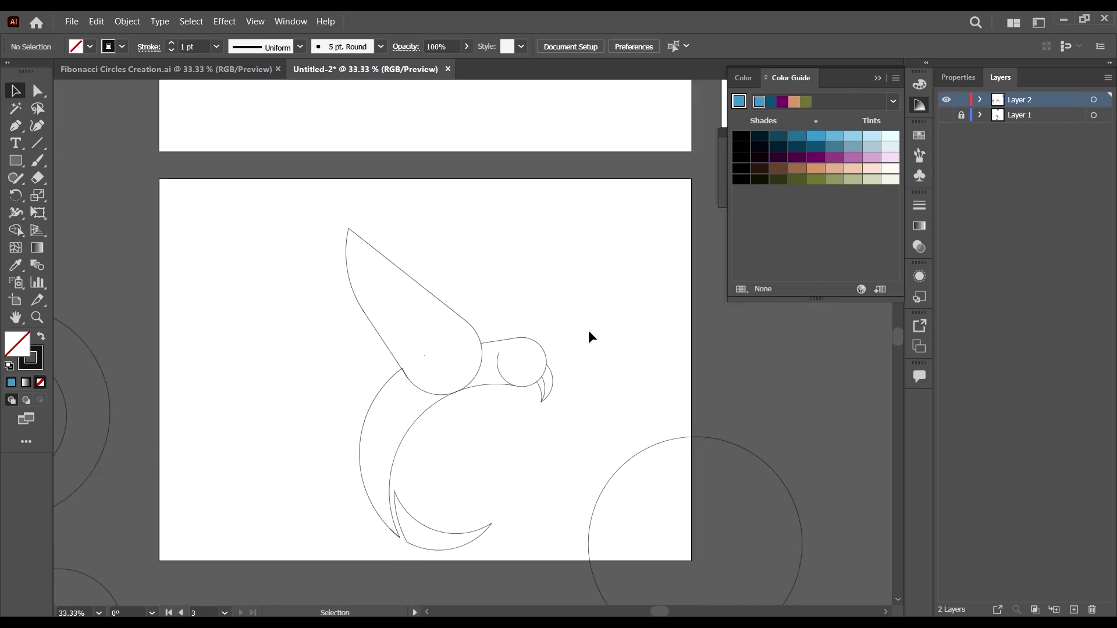
pyautogui.scroll(-1, 588, 331)
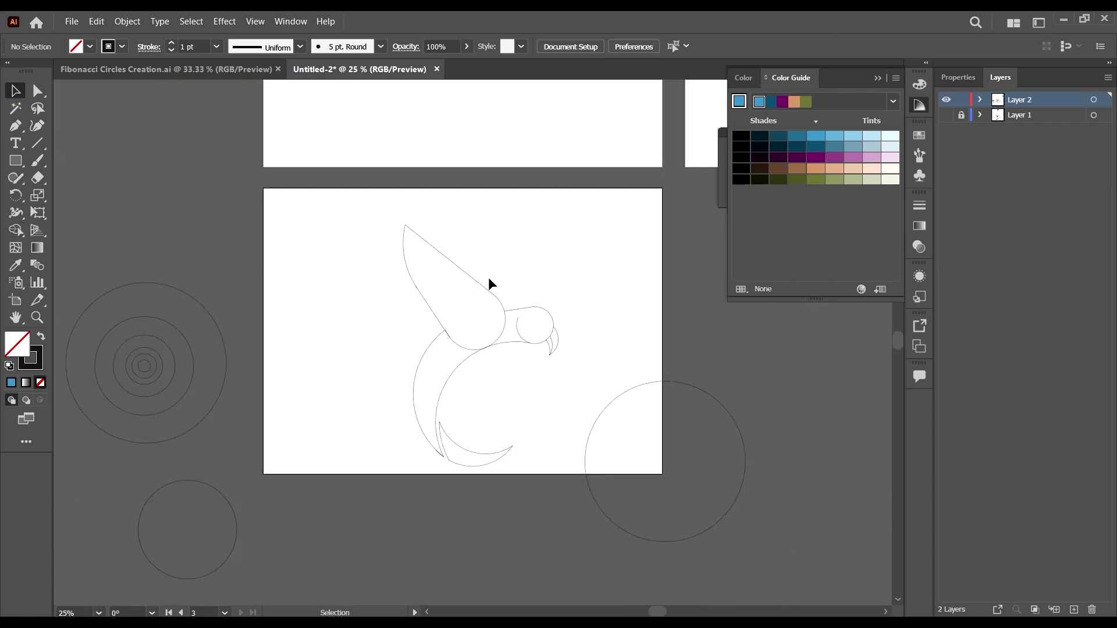
# - Show the parrot photo again and move the large spare circle onto the parrot
pyautogui.click(946, 115)
pyautogui.scroll(1, 510, 372)
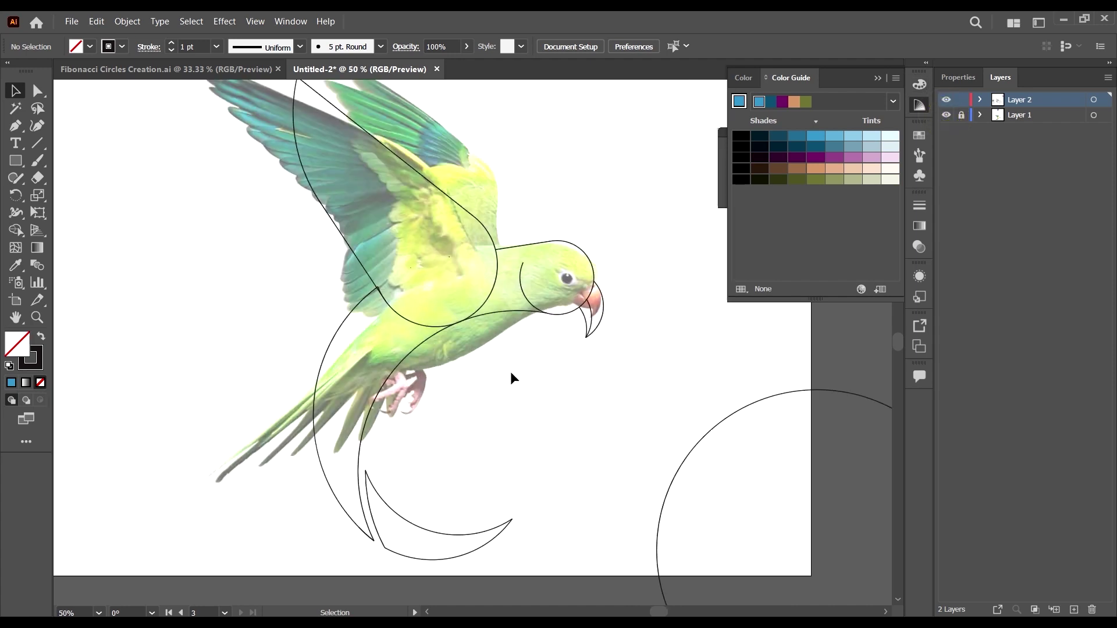
pyautogui.scroll(-1, 511, 371)
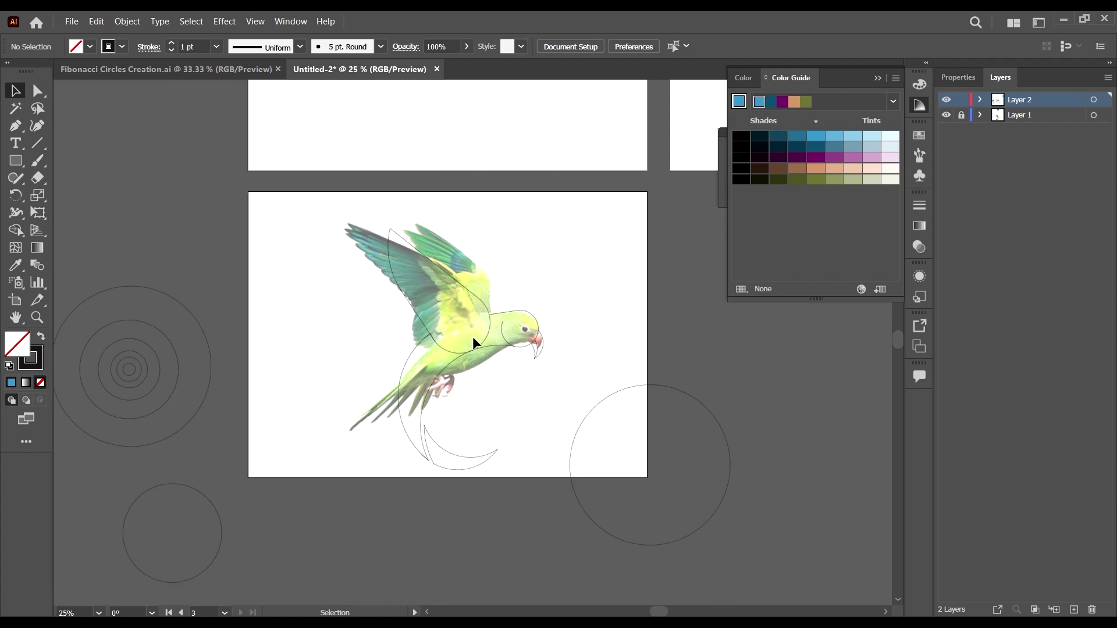
pyautogui.scroll(1, 484, 364)
pyautogui.scroll(-3, 656, 429)
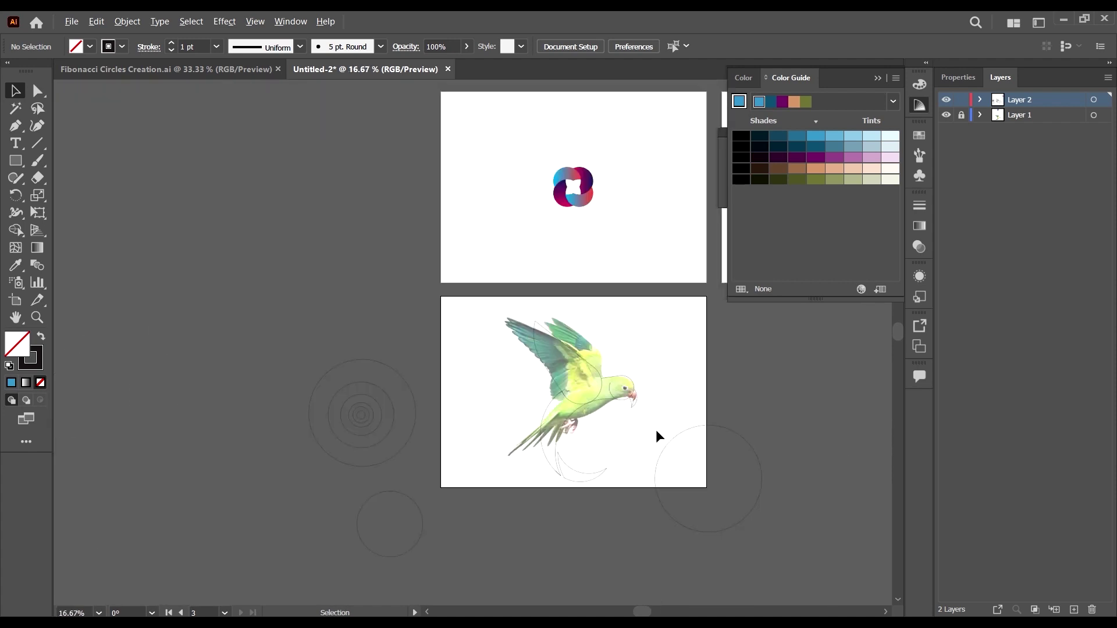
pyautogui.moveTo(762, 473); pyautogui.dragTo(605, 361)
pyautogui.scroll(2, 608, 448)
pyautogui.scroll(2, 647, 421)
# - Select the circle with the parrot outlines and trim the circle region left of the wing
pyautogui.moveTo(652, 488); pyautogui.dragTo(424, 338)
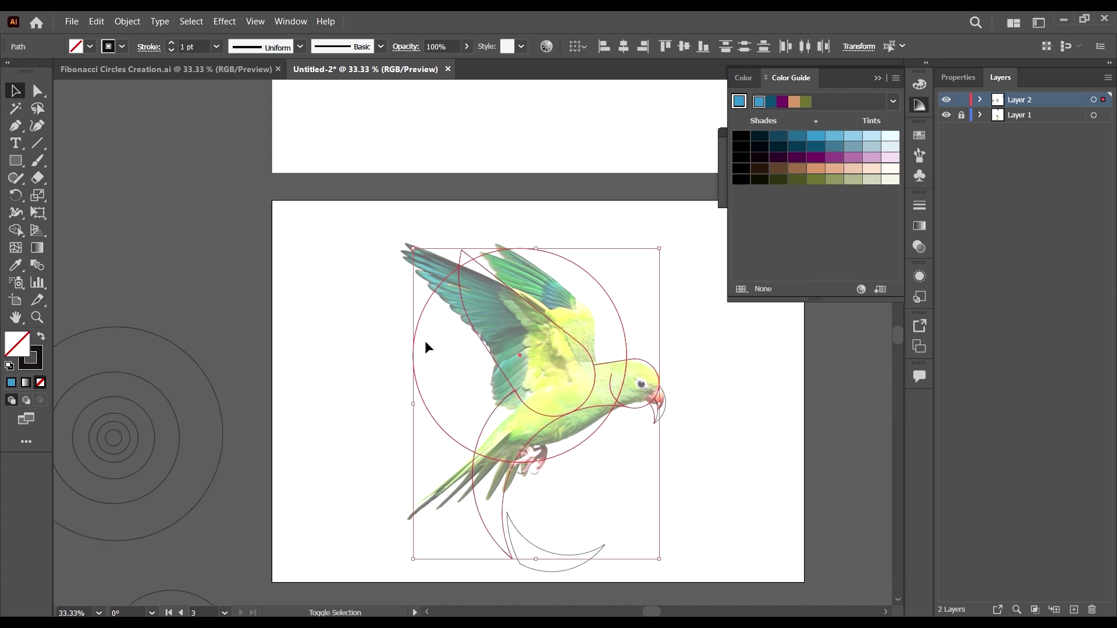
pyautogui.hotkey('shift', 'm')
pyautogui.scroll(2, 605, 328)
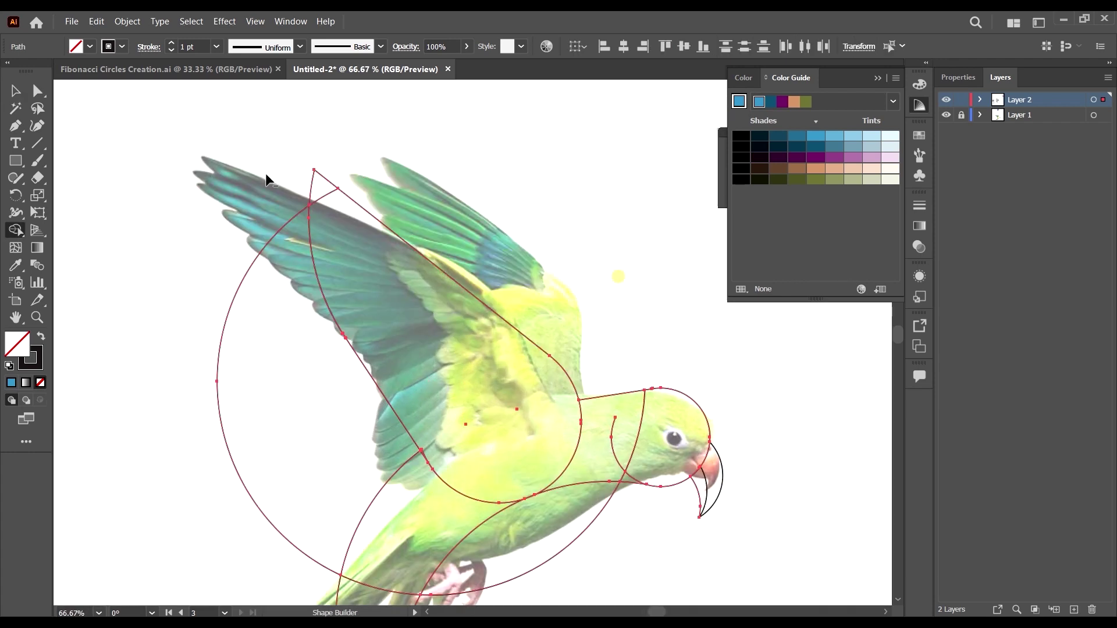
pyautogui.click(287, 221)
pyautogui.scroll(-2, 543, 344)
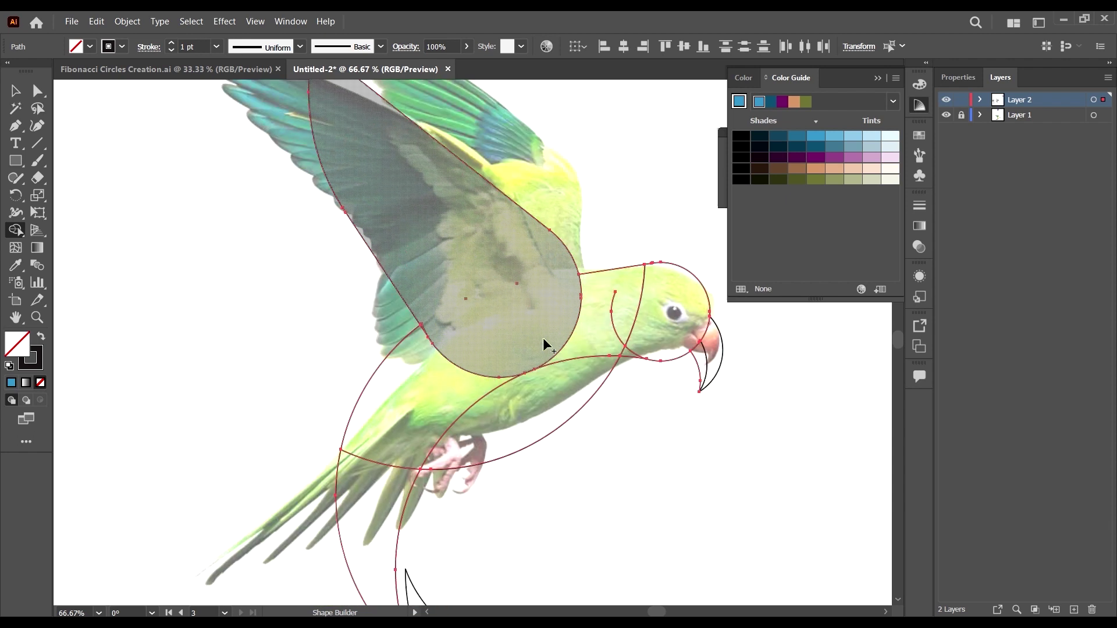
# - Merge the neck region, belly triangle and leftover belly sliver into neighbouring shapes
pyautogui.click(640, 299)
pyautogui.scroll(4, 619, 351)
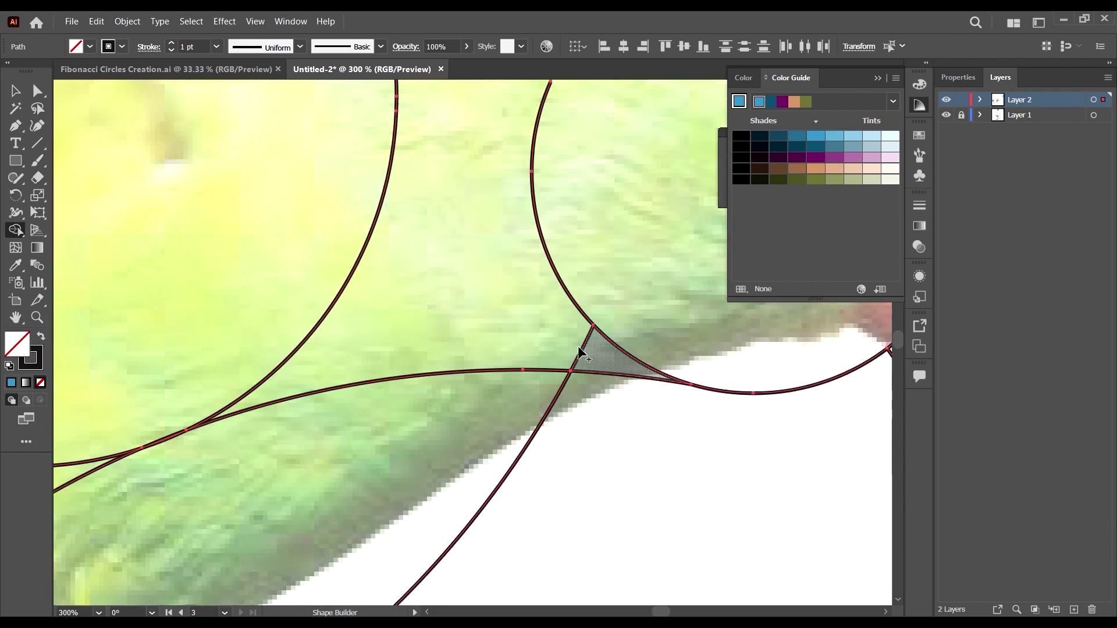
pyautogui.click(580, 352)
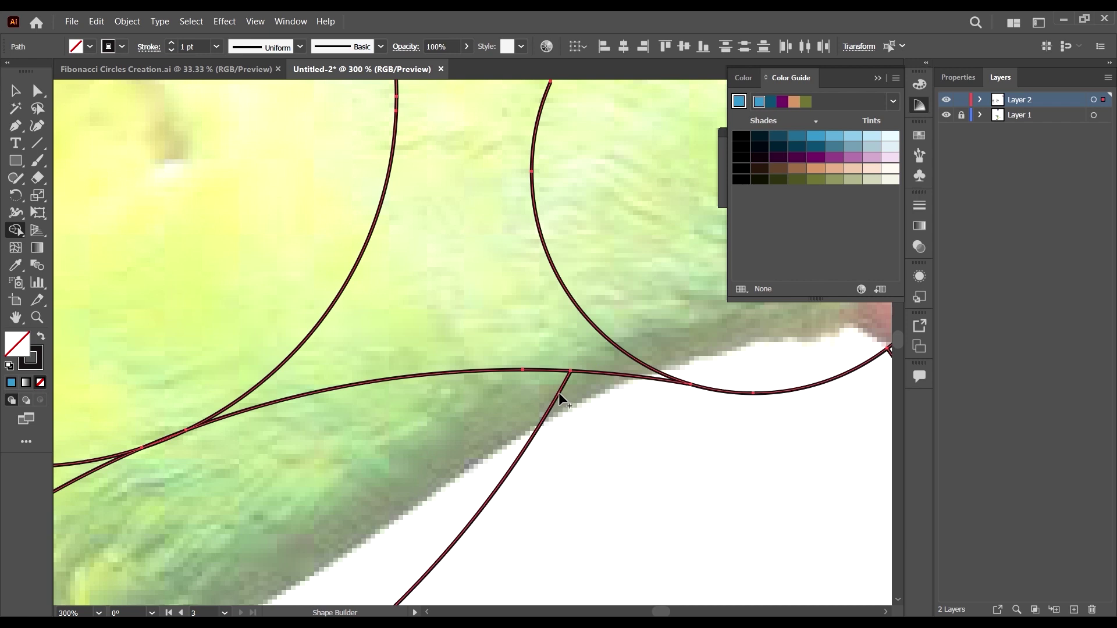
pyautogui.scroll(-5, 558, 392)
pyautogui.scroll(1, 558, 393)
pyautogui.click(393, 452)
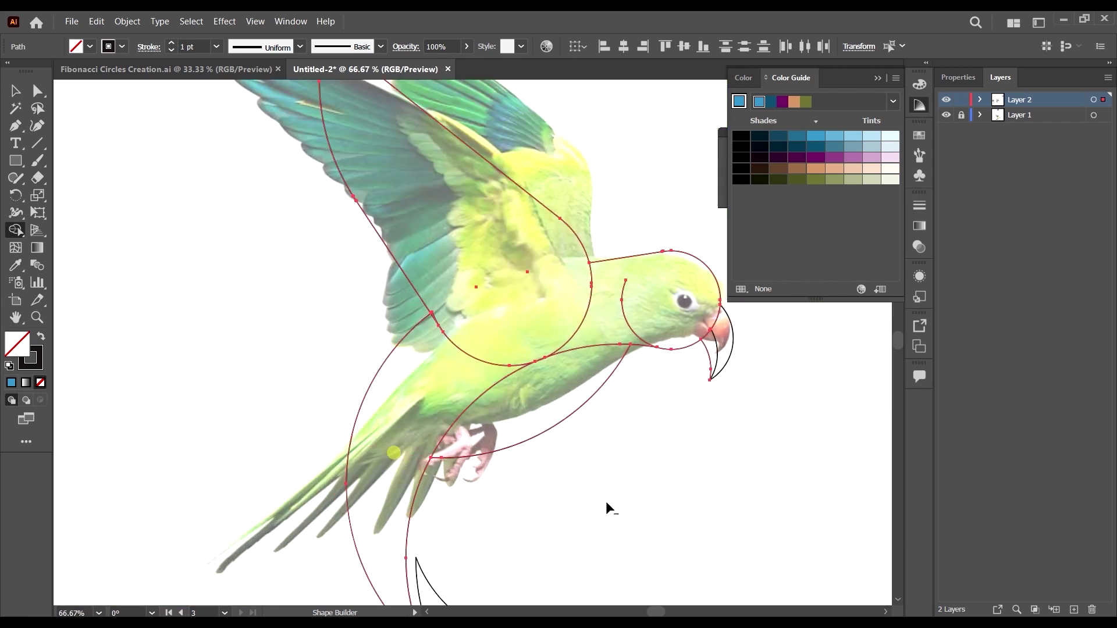
pyautogui.scroll(-1, 395, 373)
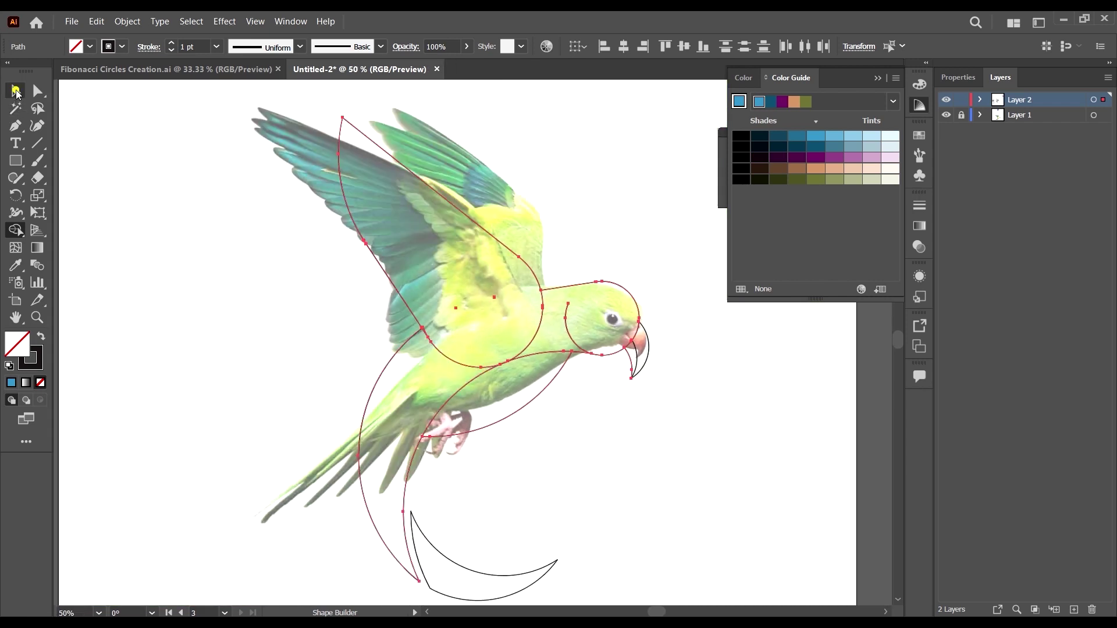
pyautogui.click(16, 91)
pyautogui.click(300, 324)
pyautogui.scroll(-3, 300, 324)
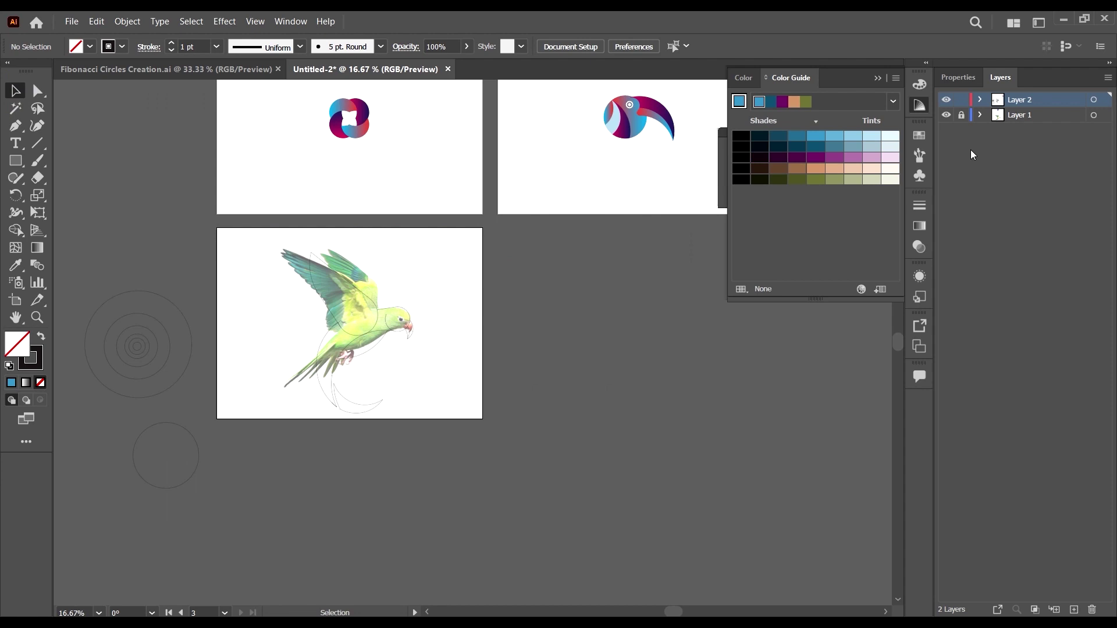
# - Hide and re-show Layer 1's parrot reference photo to compare the circles against it
pyautogui.click(947, 116)
pyautogui.scroll(2, 377, 323)
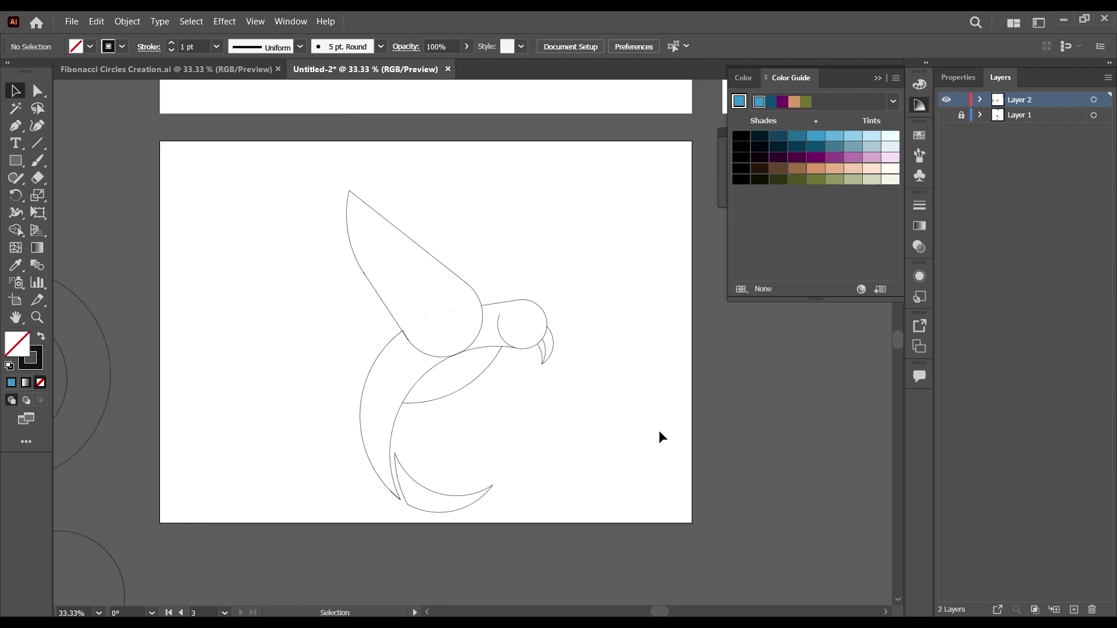
pyautogui.scroll(-2, 544, 375)
pyautogui.scroll(-1, 505, 357)
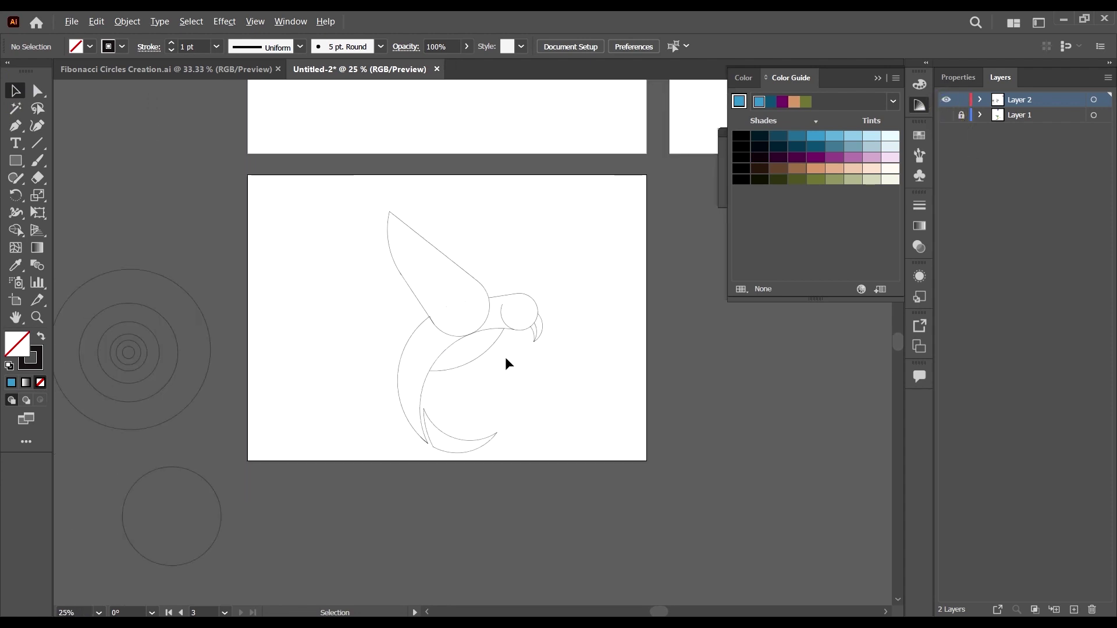
pyautogui.scroll(1, 506, 356)
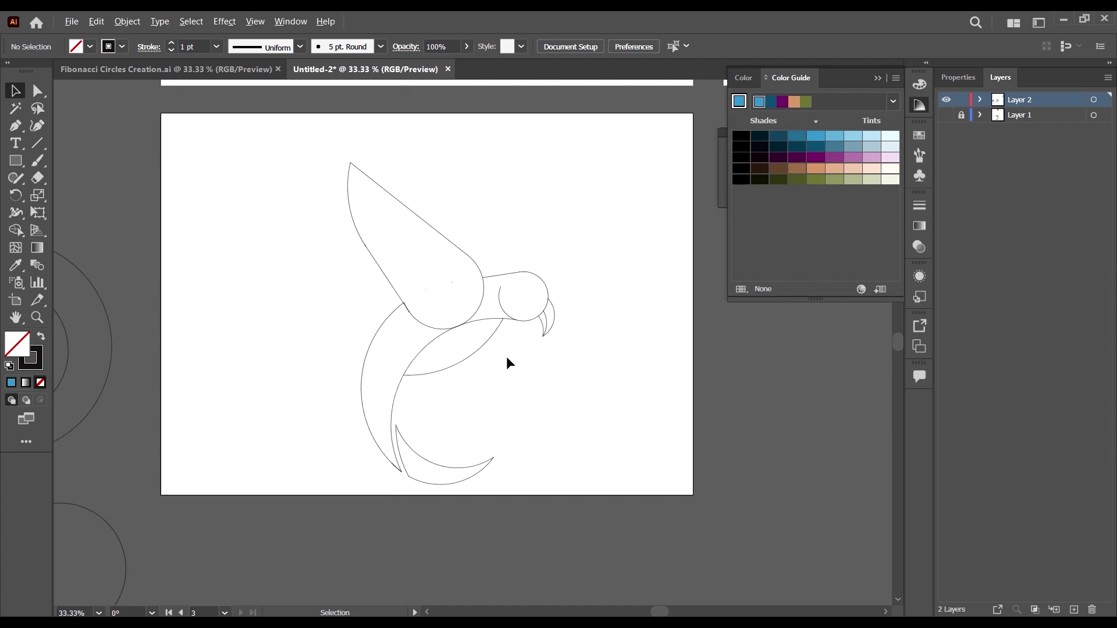
pyautogui.click(947, 116)
pyautogui.scroll(1, 646, 319)
pyautogui.scroll(-1, 611, 307)
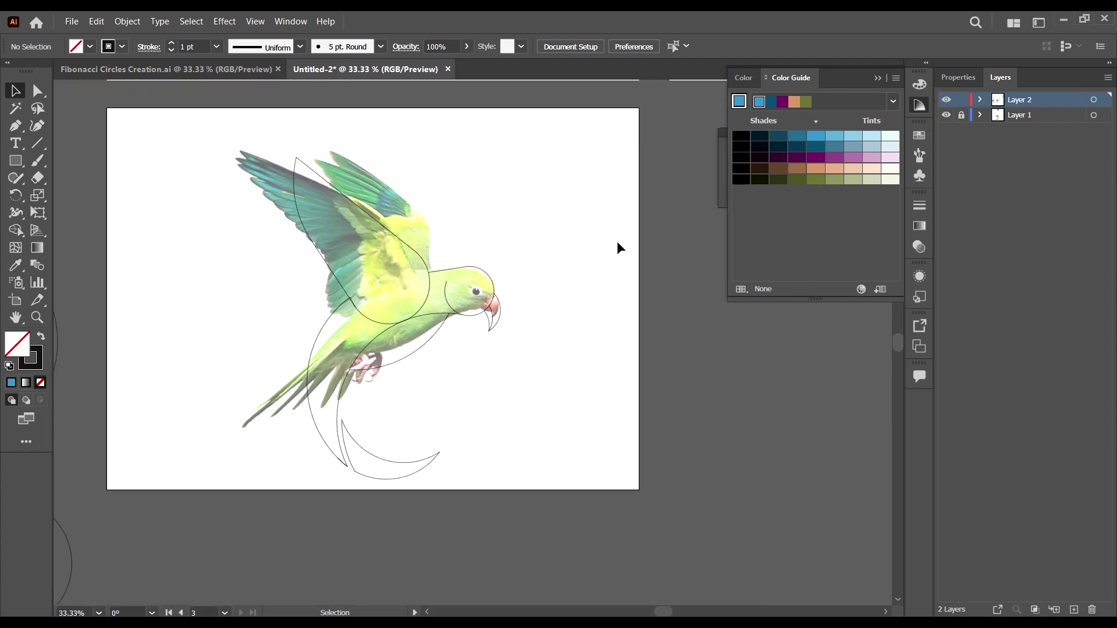
pyautogui.hscroll(-4, 329, 289)
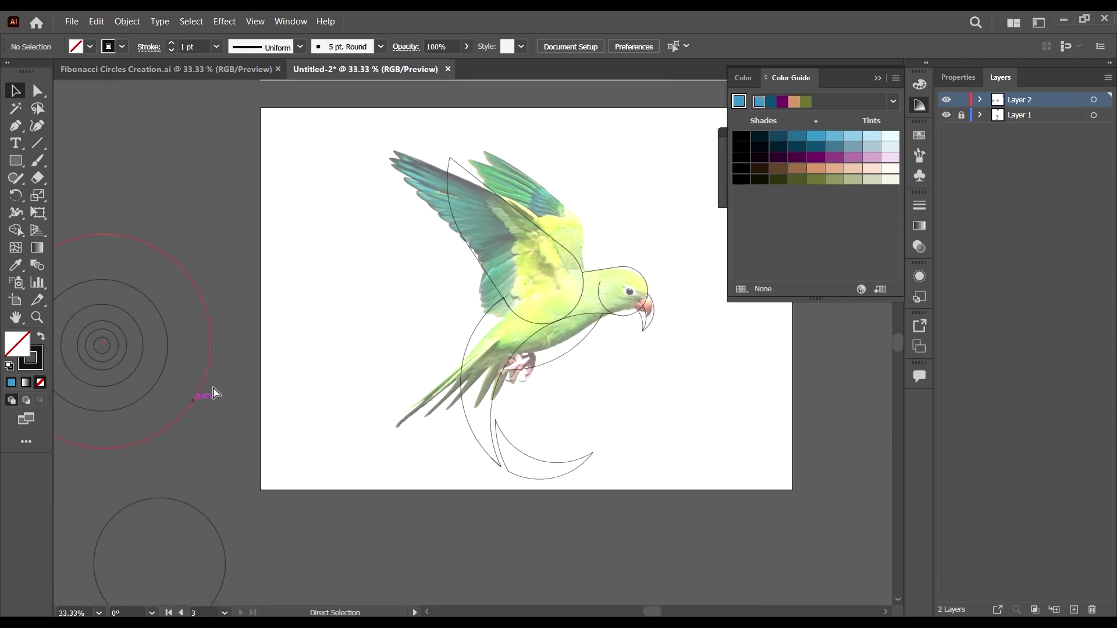
# - Move the small circle from beside the artboard onto the parrot's eye
pyautogui.click(109, 341)
pyautogui.moveTo(107, 341); pyautogui.dragTo(589, 251)
pyautogui.scroll(4, 640, 286)
pyautogui.scroll(3, 611, 305)
pyautogui.scroll(-6, 588, 251)
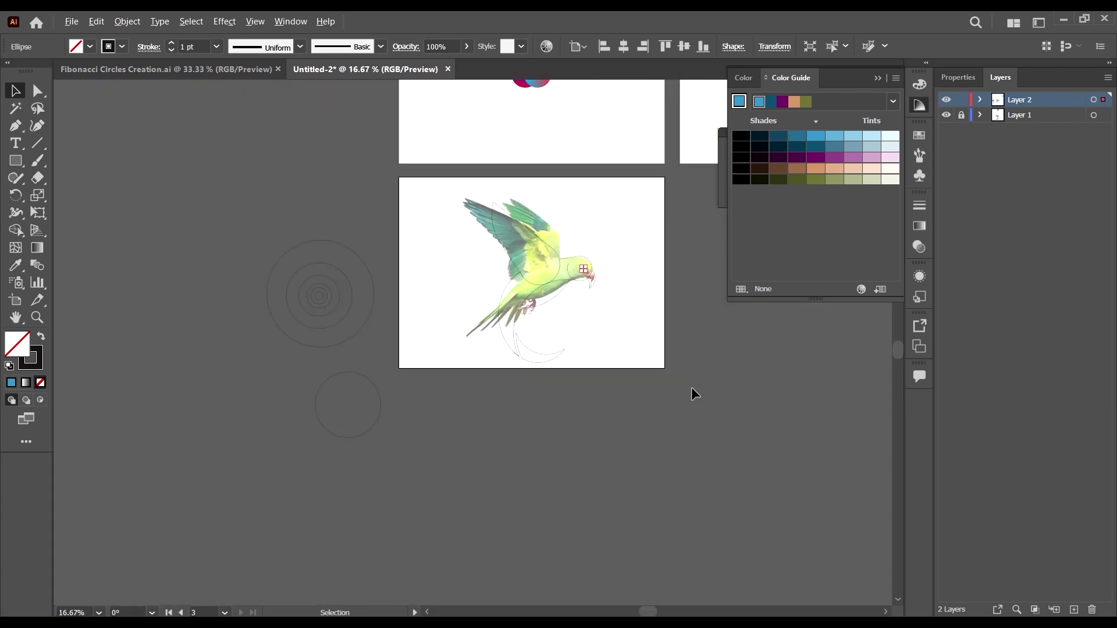
pyautogui.click(691, 390)
pyautogui.scroll(3, 642, 266)
pyautogui.scroll(-3, 643, 266)
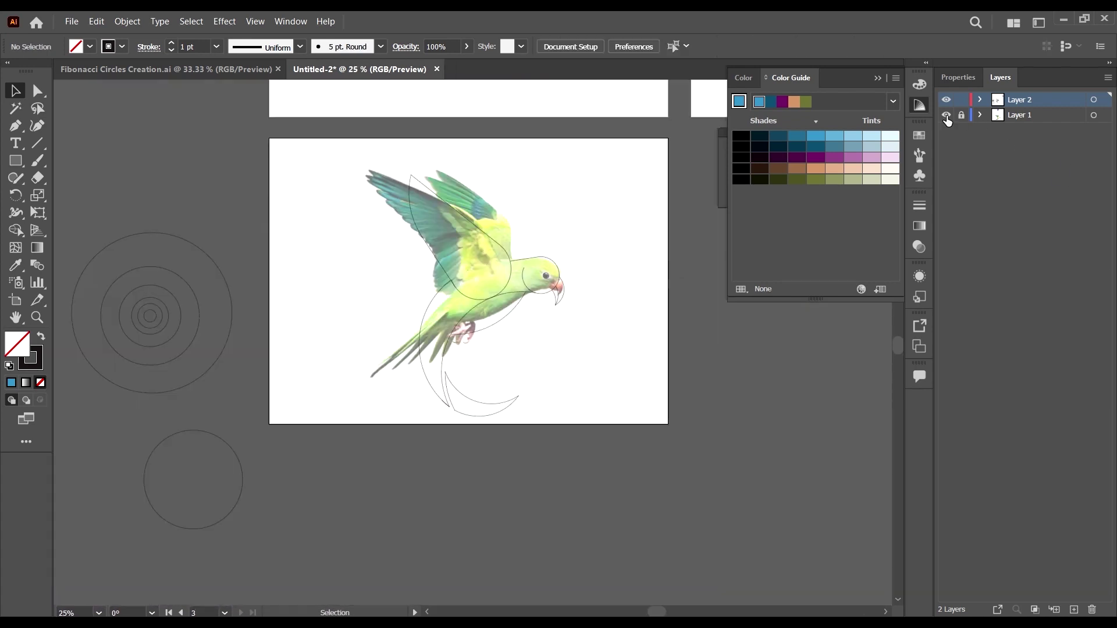
# - Toggle the reference photo off and on again, then select the large circle beside the artboard
pyautogui.click(946, 116)
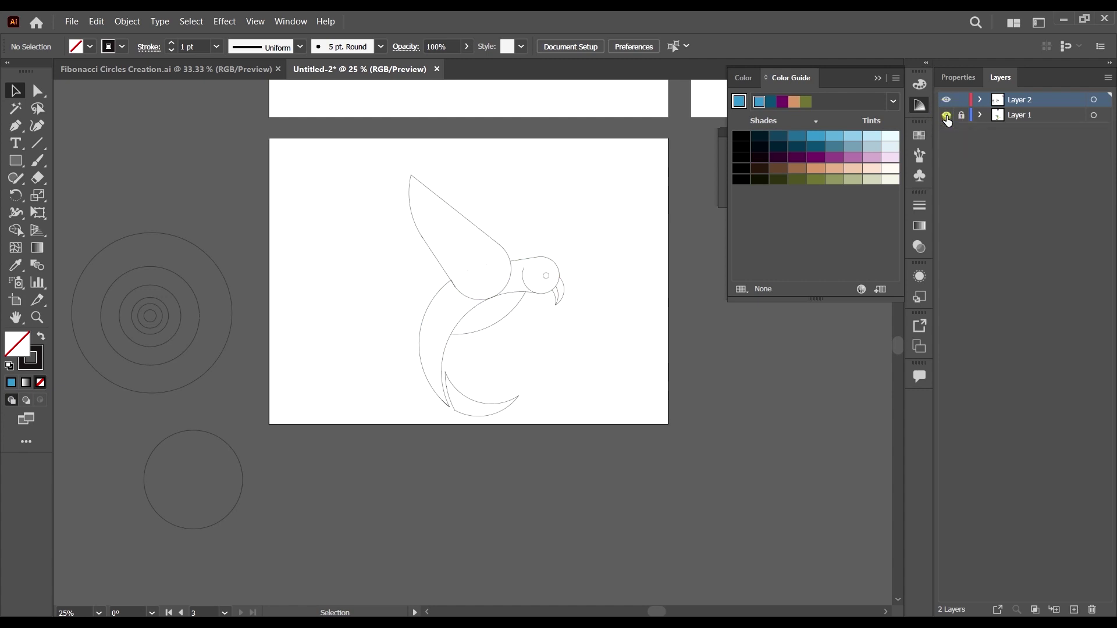
pyautogui.click(946, 116)
pyautogui.scroll(1, 402, 412)
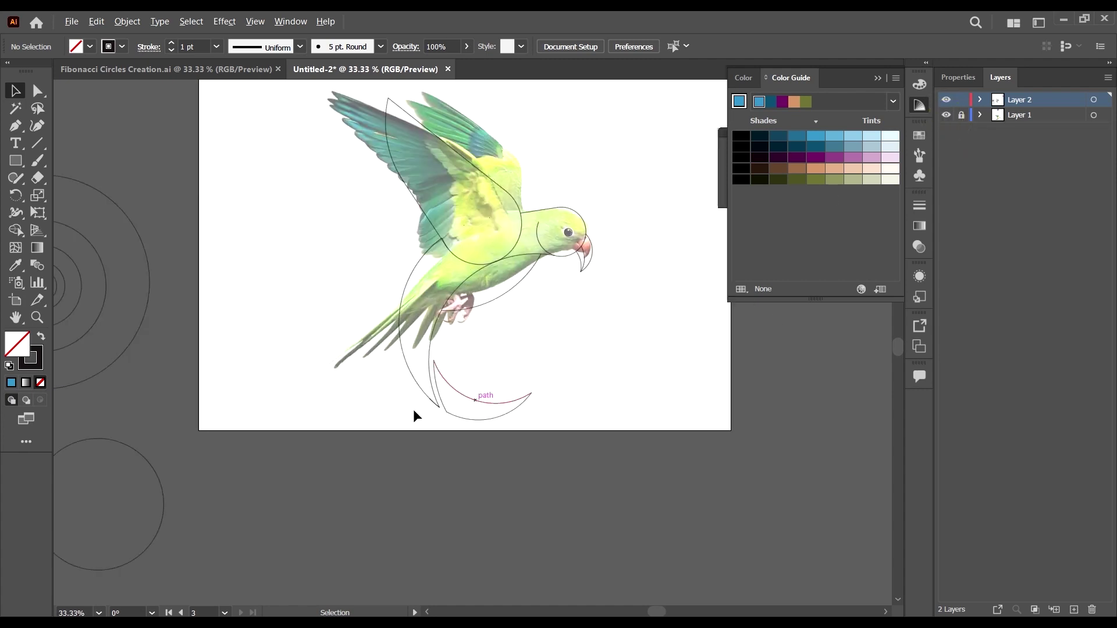
pyautogui.click(149, 465)
# - Drop a copy of the large circle over the parrot and shift it down-left onto the tail
pyautogui.moveTo(150, 465); pyautogui.dragTo(560, 296)
pyautogui.scroll(2, 556, 361)
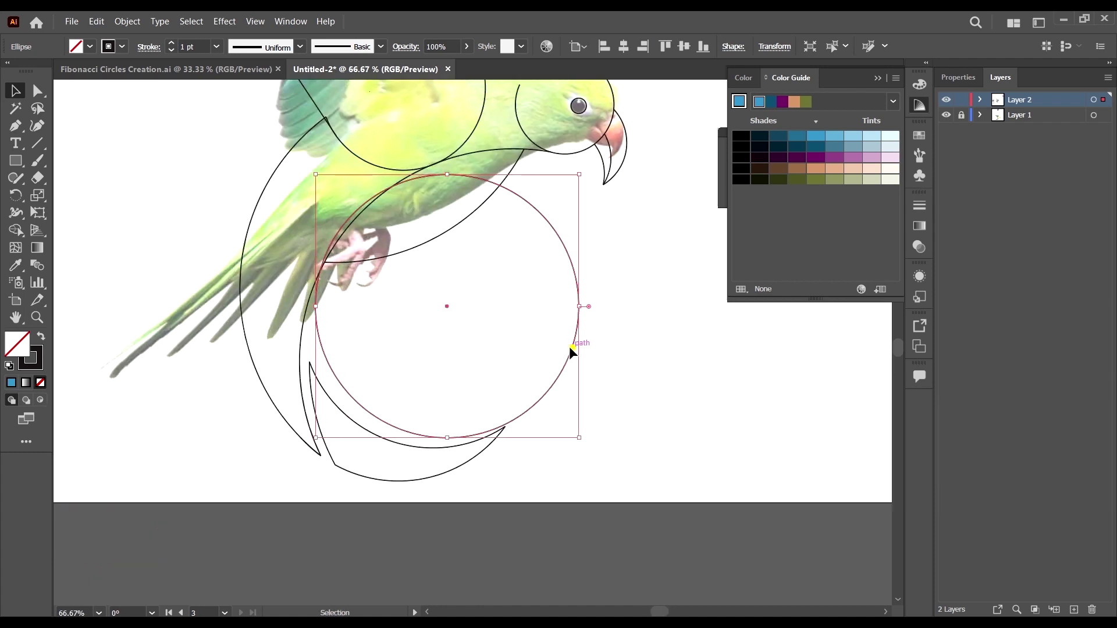
pyautogui.moveTo(569, 347); pyautogui.dragTo(538, 364)
pyautogui.scroll(3, 491, 455)
pyautogui.scroll(-4, 597, 358)
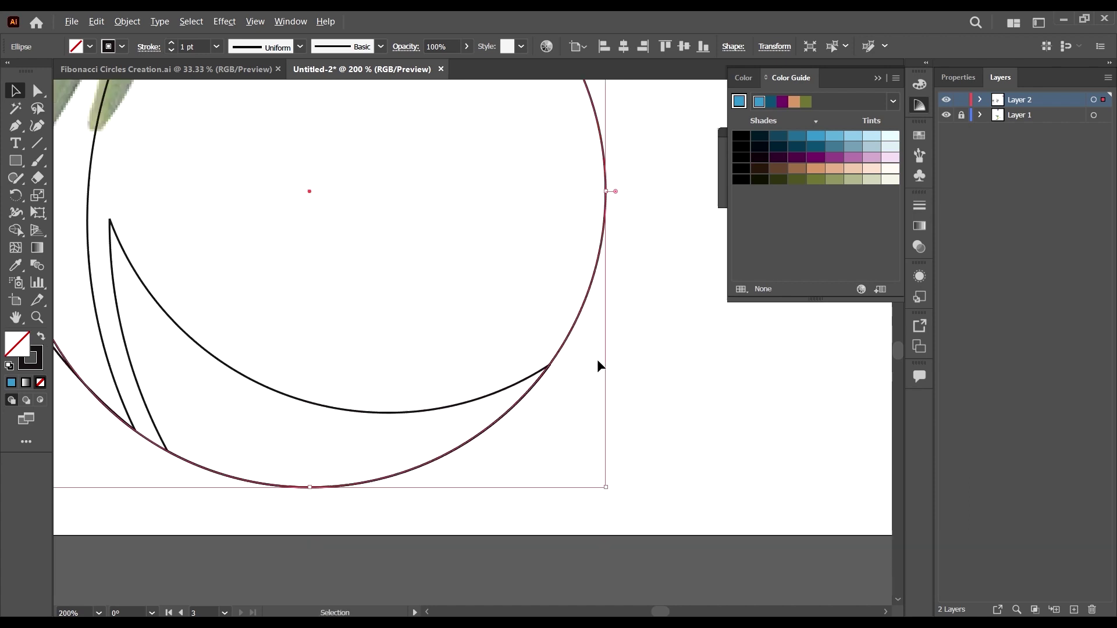
pyautogui.scroll(1, 569, 290)
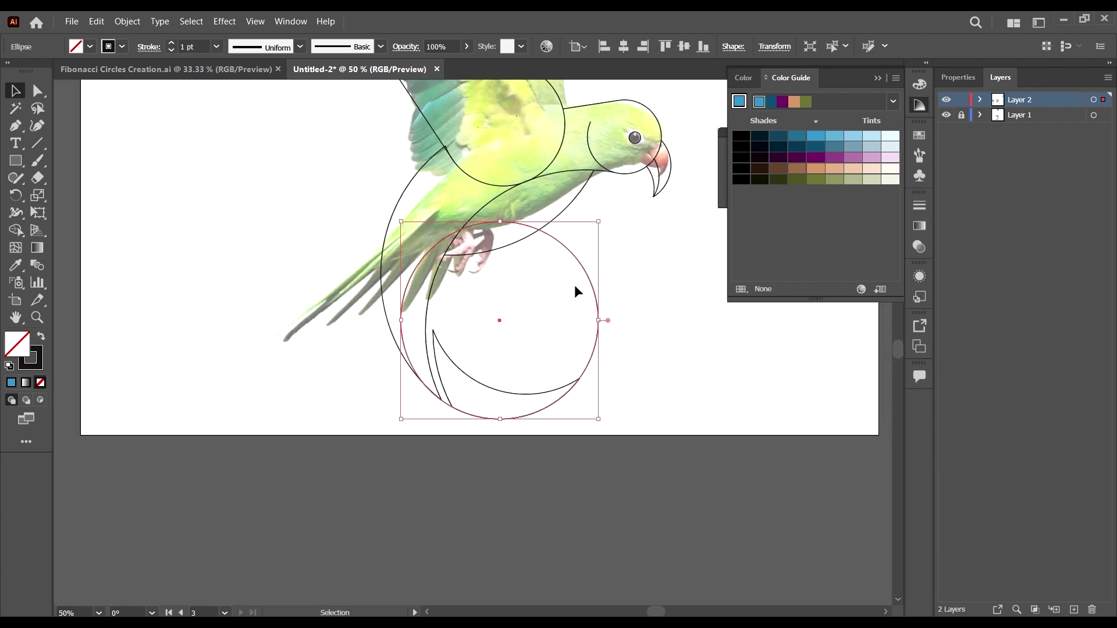
# - Make a second copy shifted slightly left and select both overlapping circles
pyautogui.moveTo(581, 281)
pyautogui.mouseDown()
pyautogui.moveTo(560, 284)
pyautogui.moveTo(580, 283)
pyautogui.moveTo(572, 250)
pyautogui.moveTo(596, 320)
pyautogui.moveTo(582, 277)
pyautogui.moveTo(588, 284)
pyautogui.mouseUp()
pyautogui.press('a')
pyautogui.press('v')
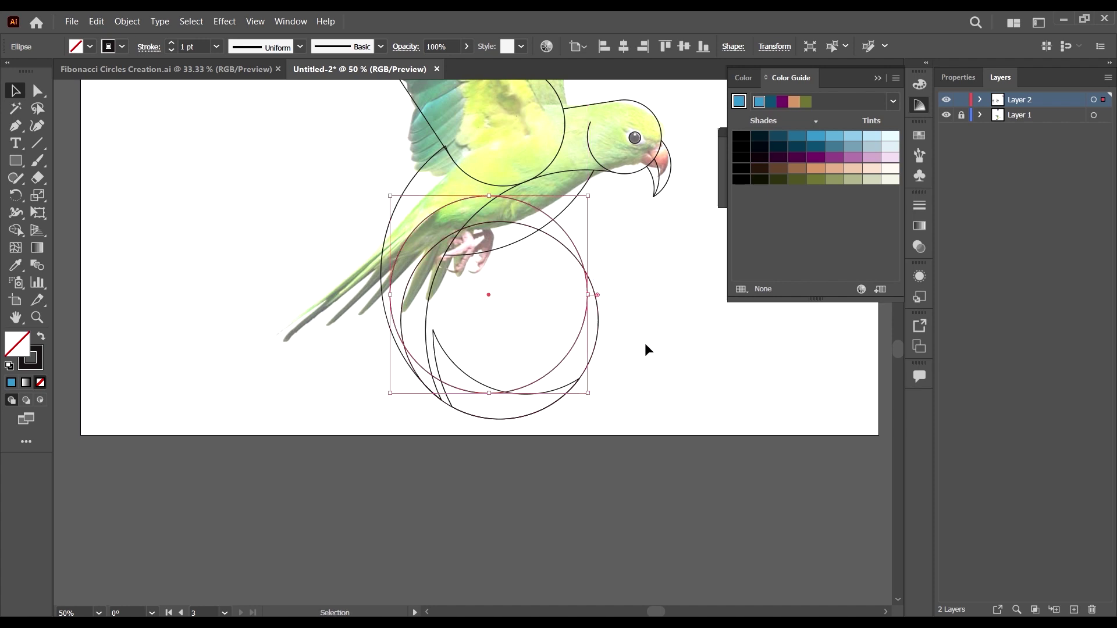
pyautogui.moveTo(562, 319); pyautogui.dragTo(562, 320)
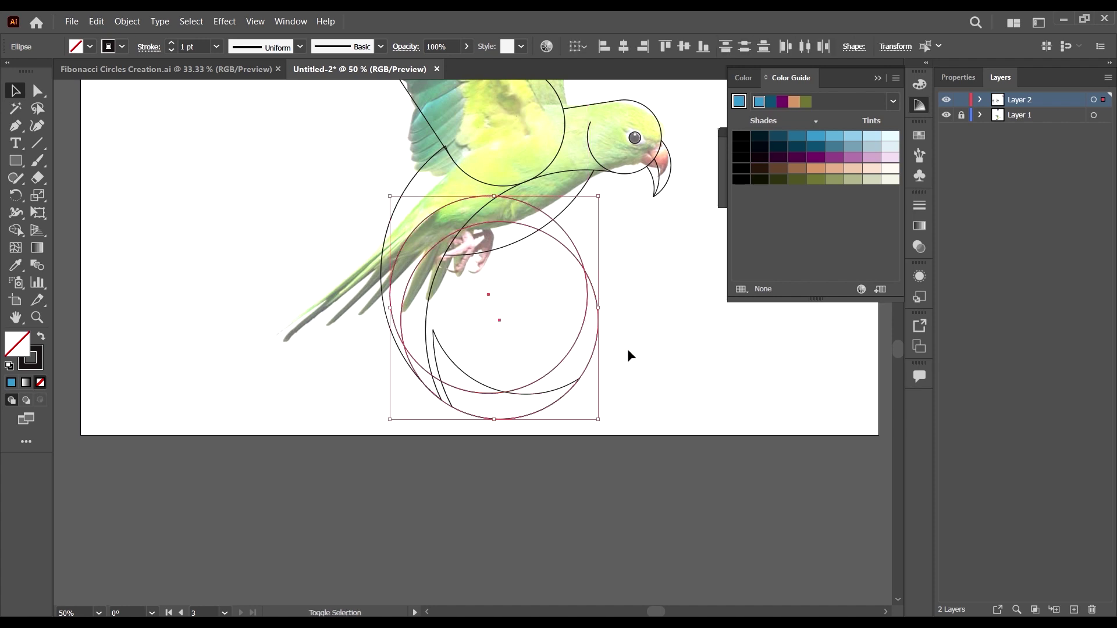
pyautogui.hotkey('shift', 'm')
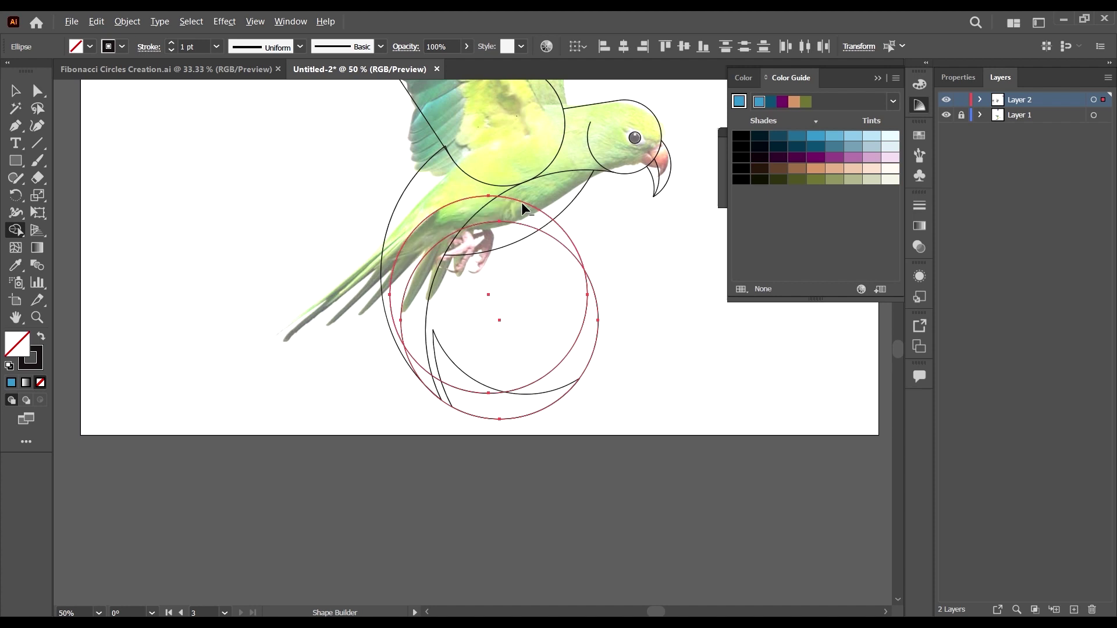
# - Delete the top crescent and the circles' overlap, then pick out the tail arc paths
pyautogui.moveTo(522, 201); pyautogui.dragTo(521, 224)
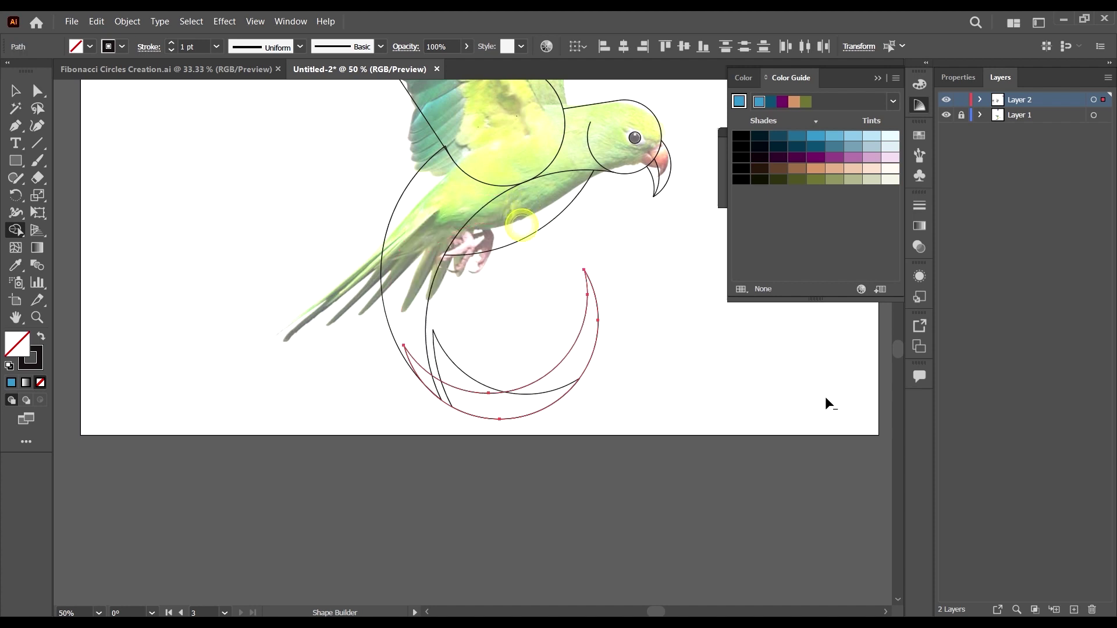
pyautogui.keyDown('alt'); pyautogui.scroll(2, 414, 375); pyautogui.keyUp('alt')
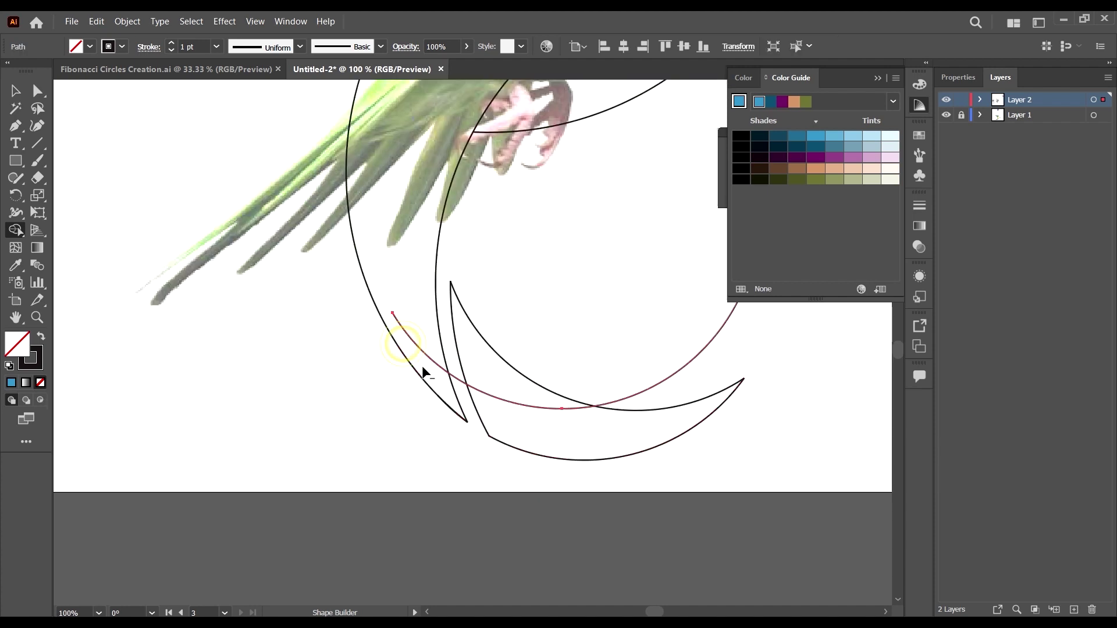
pyautogui.keyDown('ctrl'); pyautogui.click(423, 370); pyautogui.keyUp('ctrl')
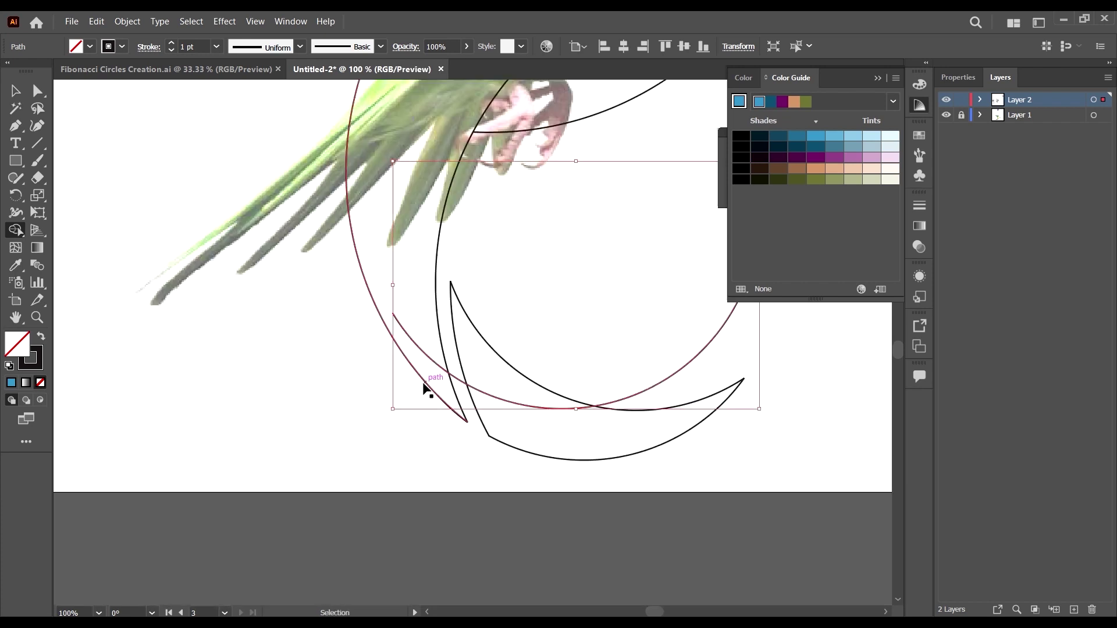
pyautogui.keyDown('ctrl'); pyautogui.keyDown('shift'); pyautogui.click(424, 384); pyautogui.keyUp('shift'); pyautogui.keyUp('ctrl')
pyautogui.click(19, 89)
pyautogui.keyDown('alt'); pyautogui.scroll(-2, 250, 329); pyautogui.keyUp('alt')
# - Select all the crescent arcs and merge their regions, including the thin sliver, into one crescent
pyautogui.moveTo(599, 468); pyautogui.dragTo(289, 308)
pyautogui.hotkey('shift', 'm')
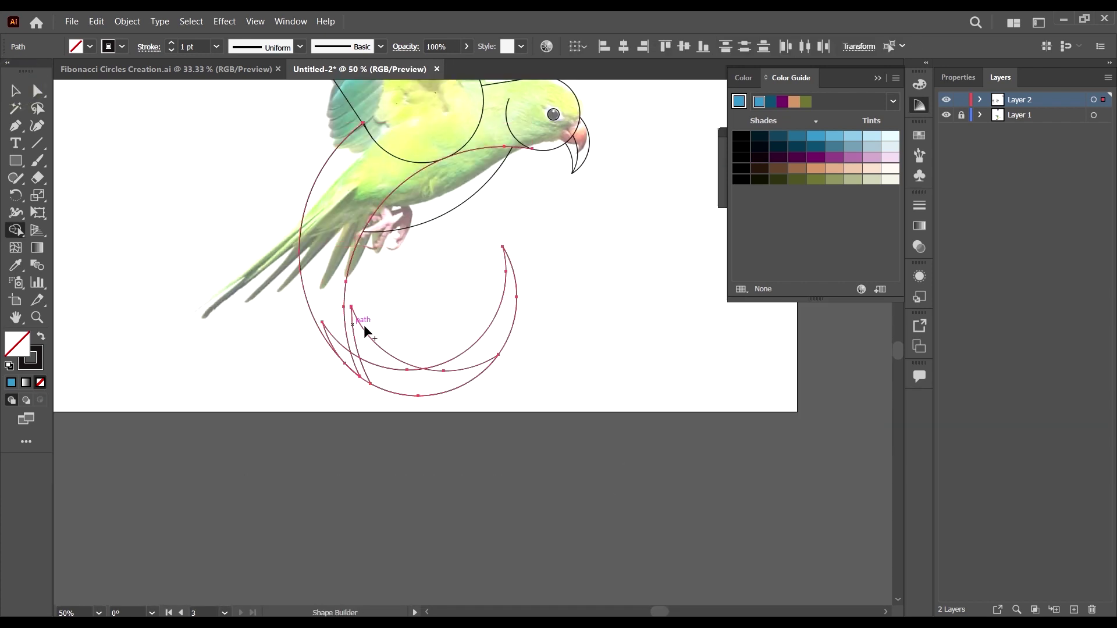
pyautogui.scroll(1, 369, 323)
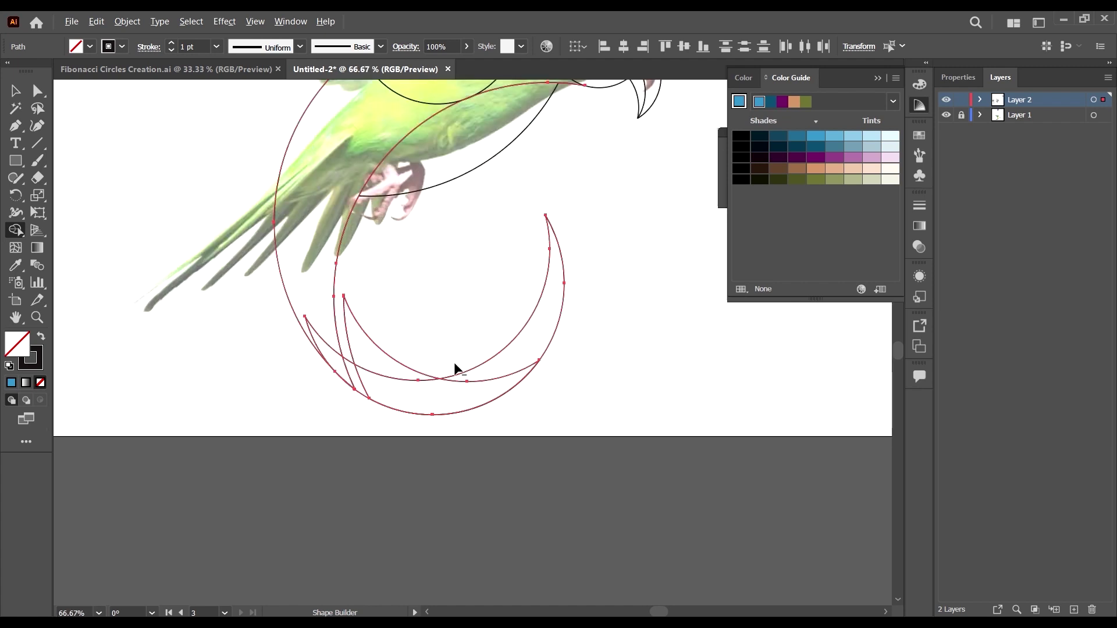
pyautogui.click(396, 376)
pyautogui.click(311, 340)
pyautogui.scroll(5, 357, 391)
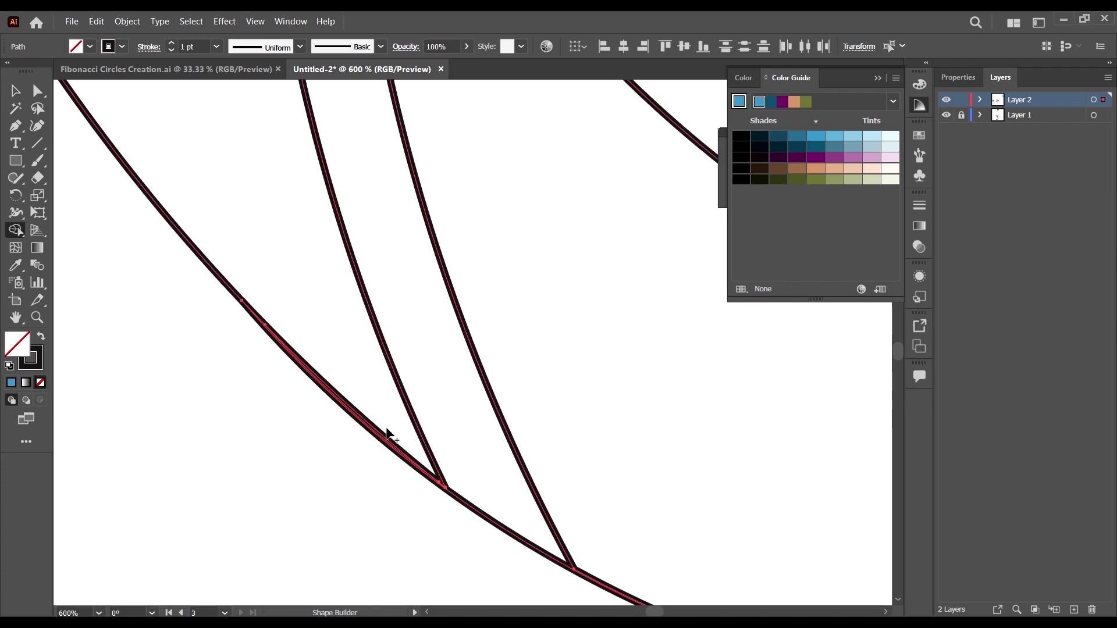
pyautogui.scroll(1, 452, 493)
pyautogui.press('alt')
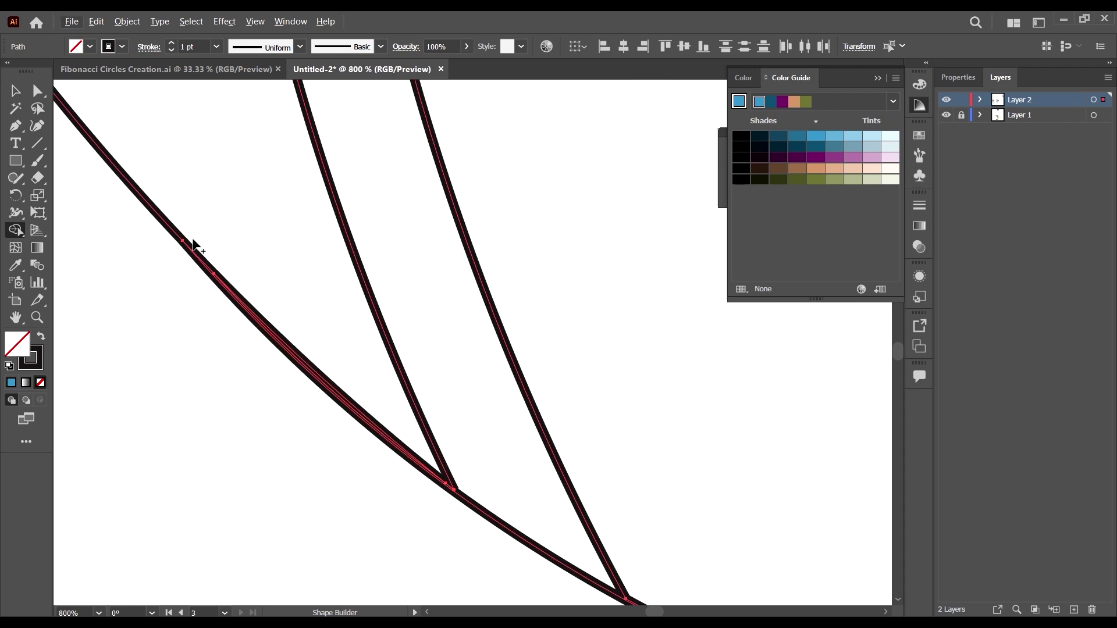
pyautogui.scroll(2, 274, 413)
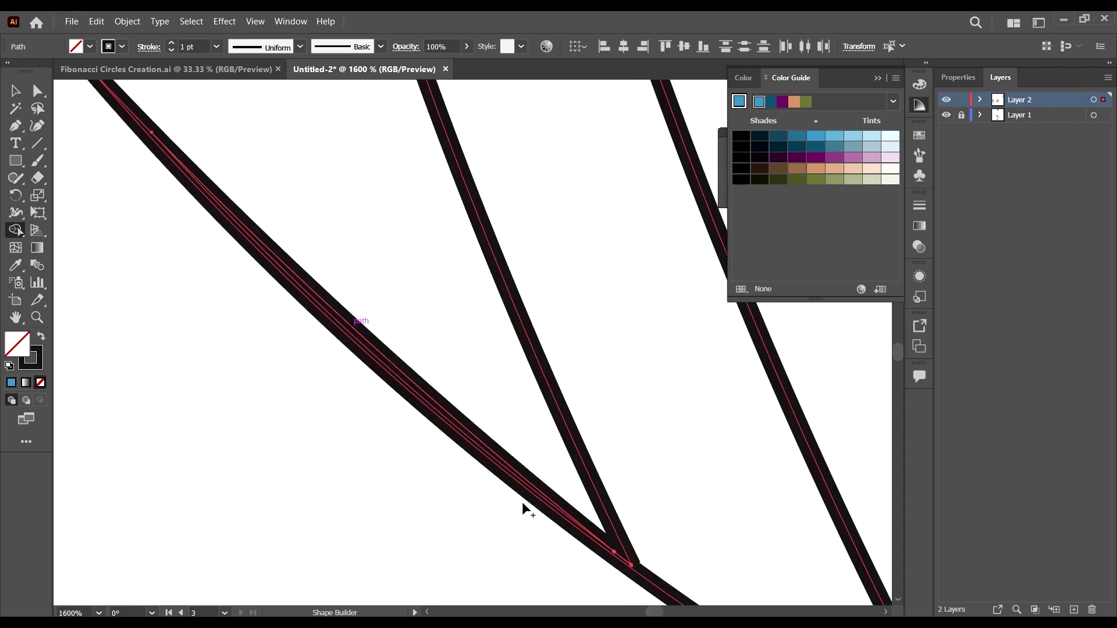
pyautogui.scroll(-8, 401, 398)
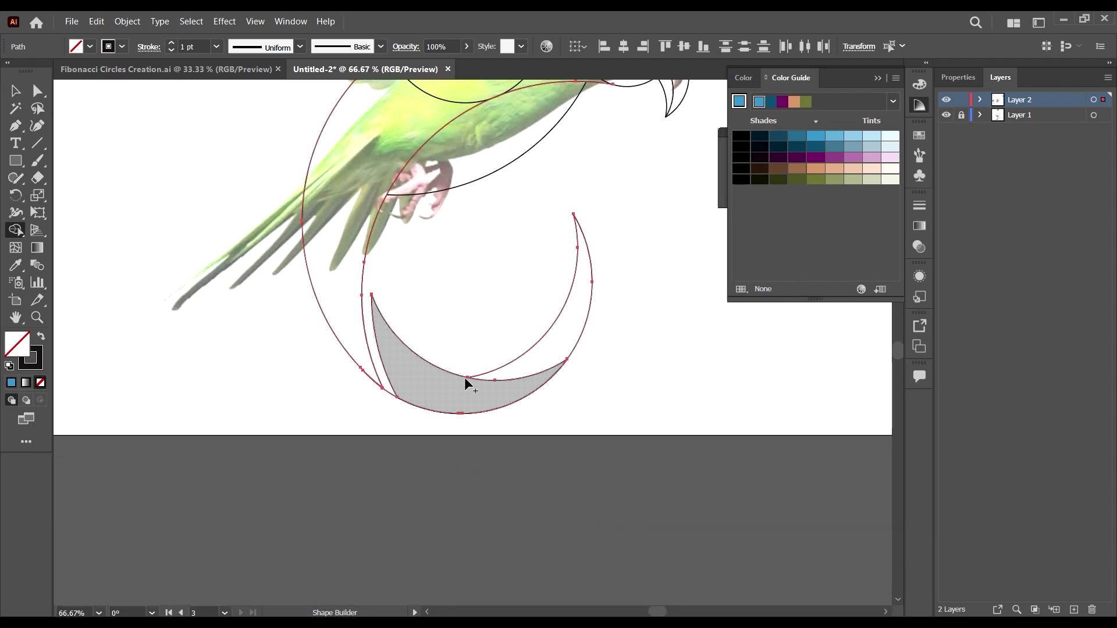
pyautogui.scroll(1, 573, 356)
# - Try moving the left outer arc so its end meets the crescent tip, then undo the move
pyautogui.click(7, 96)
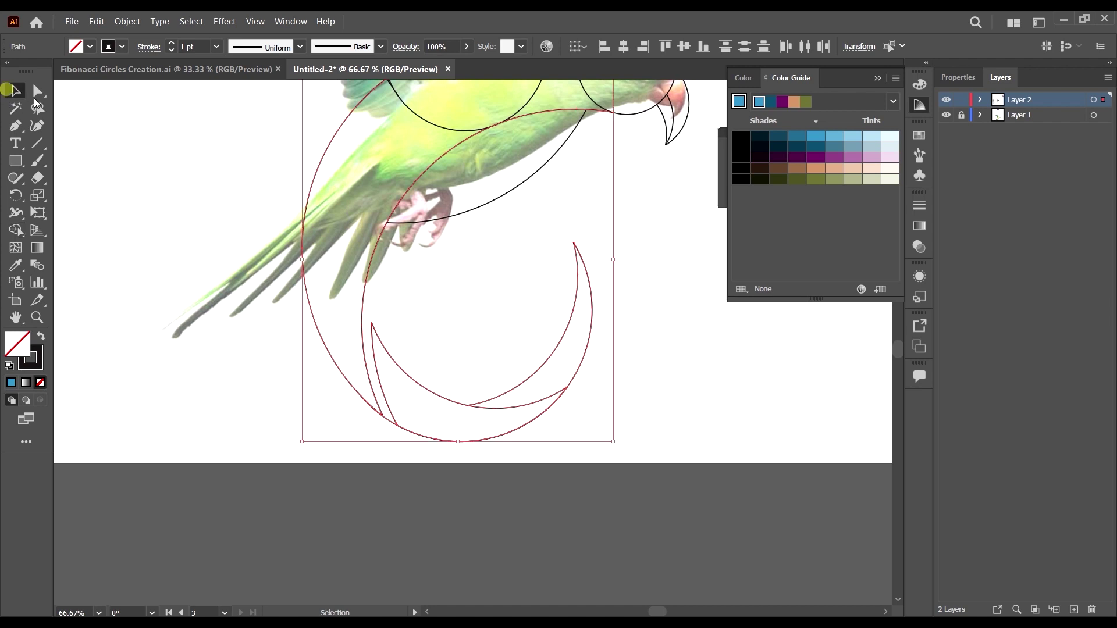
pyautogui.click(319, 506)
pyautogui.scroll(-3, 318, 507)
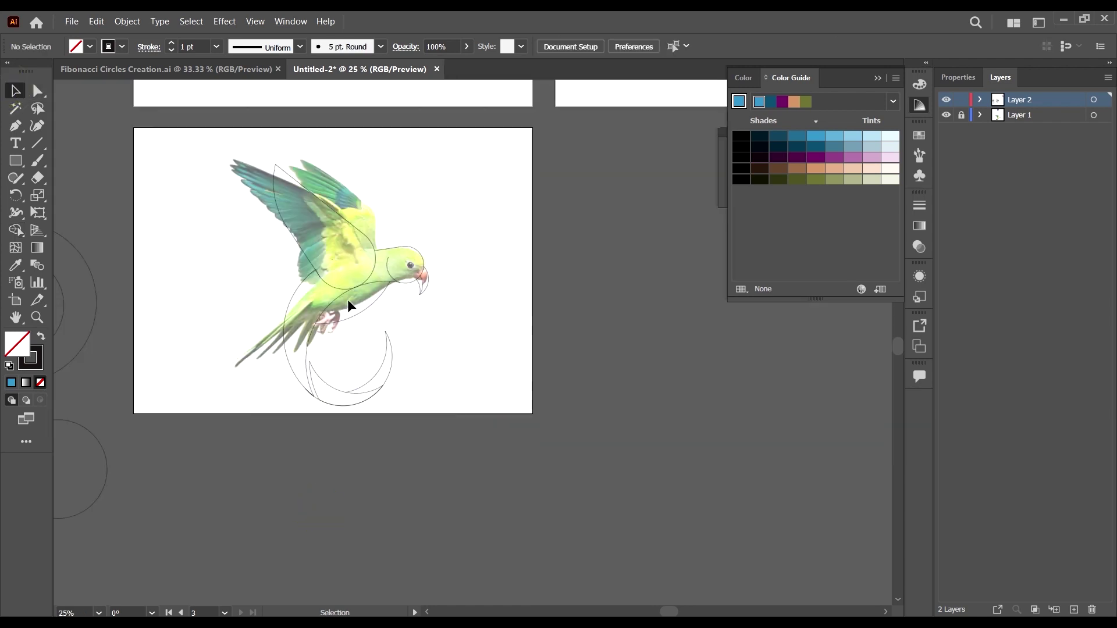
pyautogui.scroll(5, 322, 315)
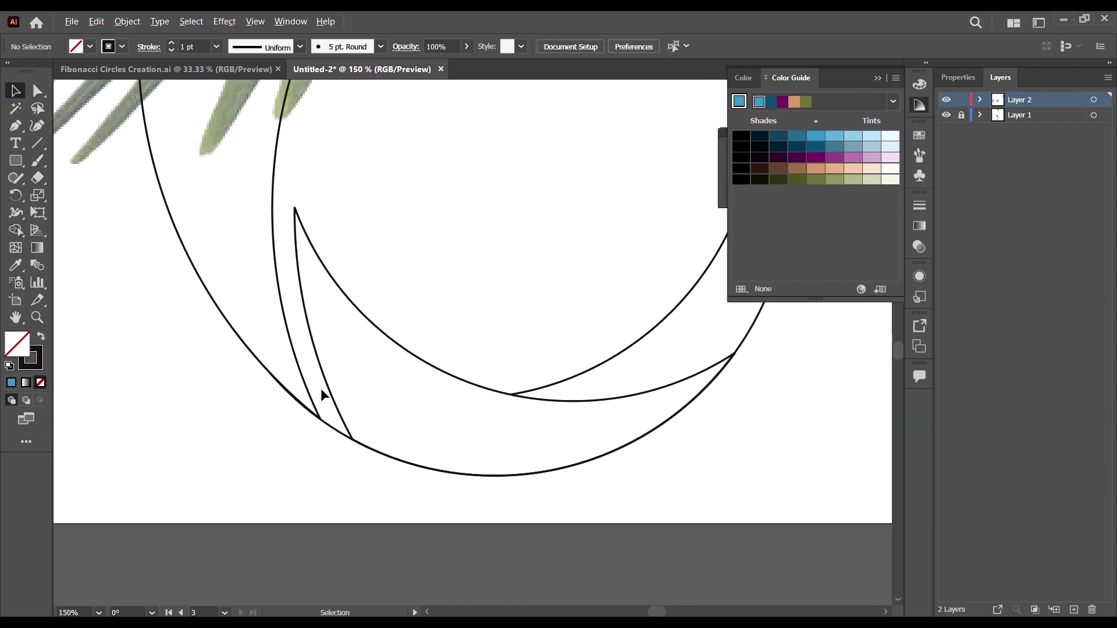
pyautogui.moveTo(256, 349); pyautogui.dragTo(148, 379)
pyautogui.scroll(-3, 400, 398)
pyautogui.press('a')
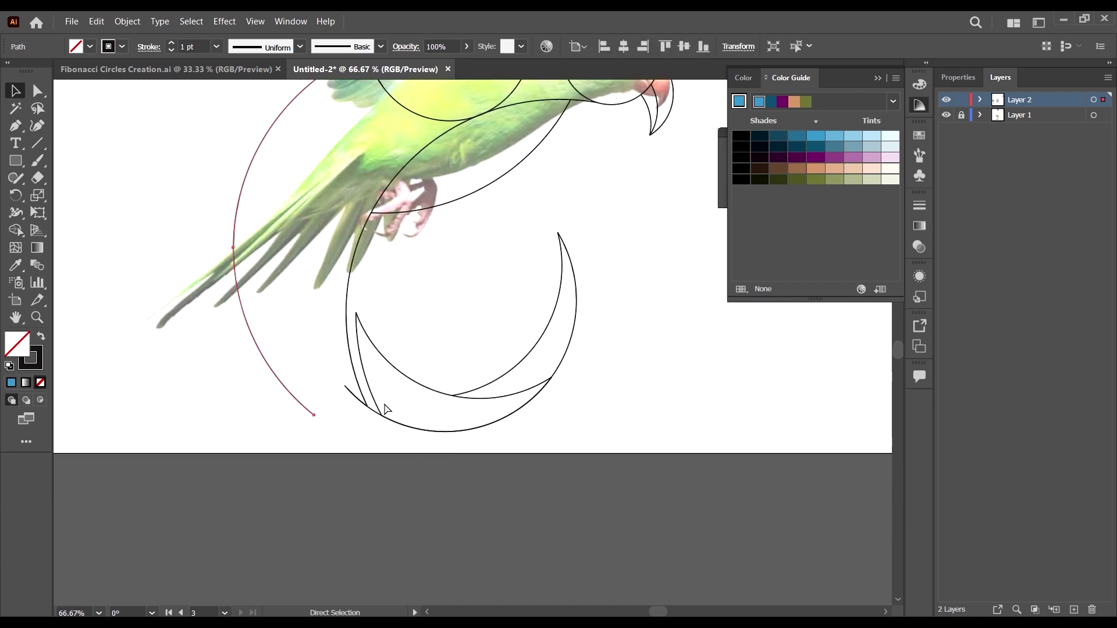
pyautogui.moveTo(313, 415); pyautogui.dragTo(263, 431)
pyautogui.scroll(2, 348, 399)
pyautogui.click(364, 419)
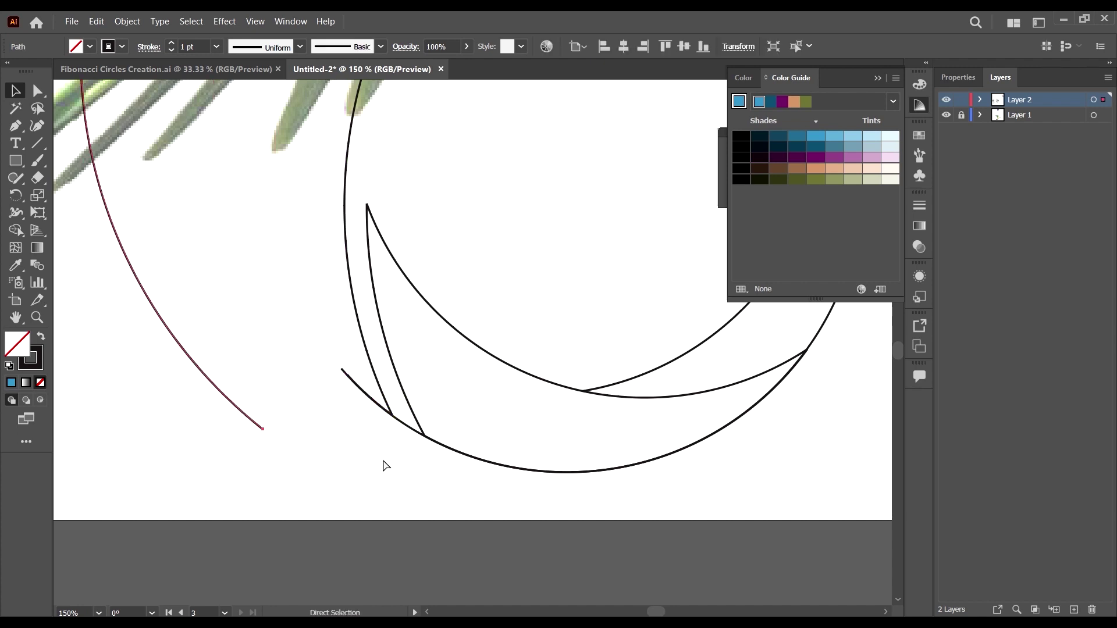
pyautogui.hotkey('ctrl', 'z')
# - Select the bottom outer arc and isolate it with Isolate Selected Path
pyautogui.press('v')
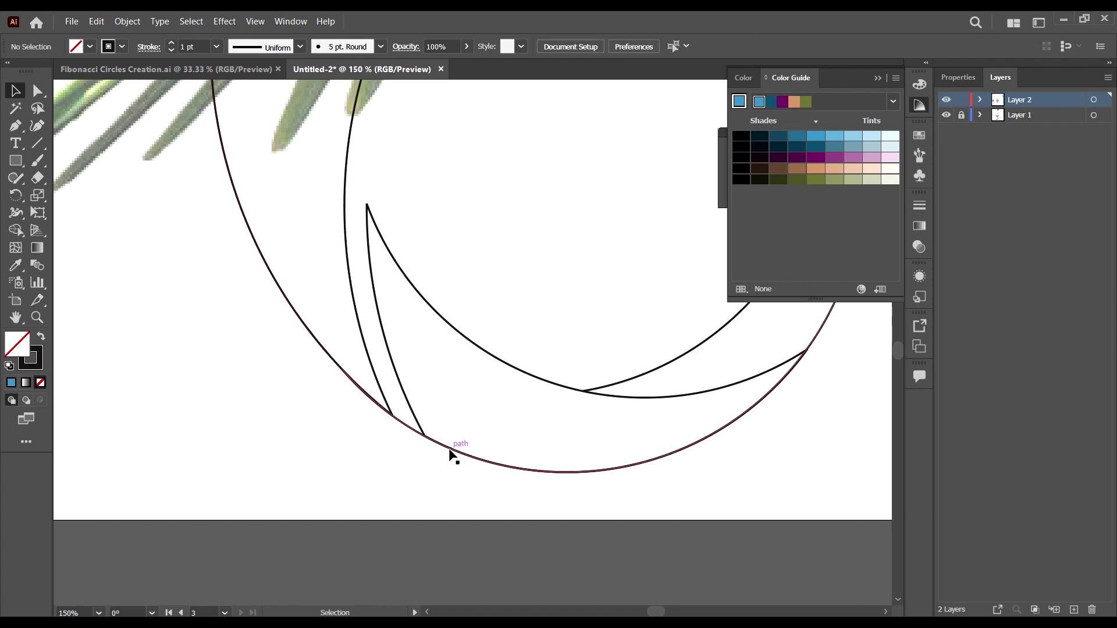
pyautogui.moveTo(451, 453); pyautogui.dragTo(463, 485)
pyautogui.scroll(-2, 406, 452)
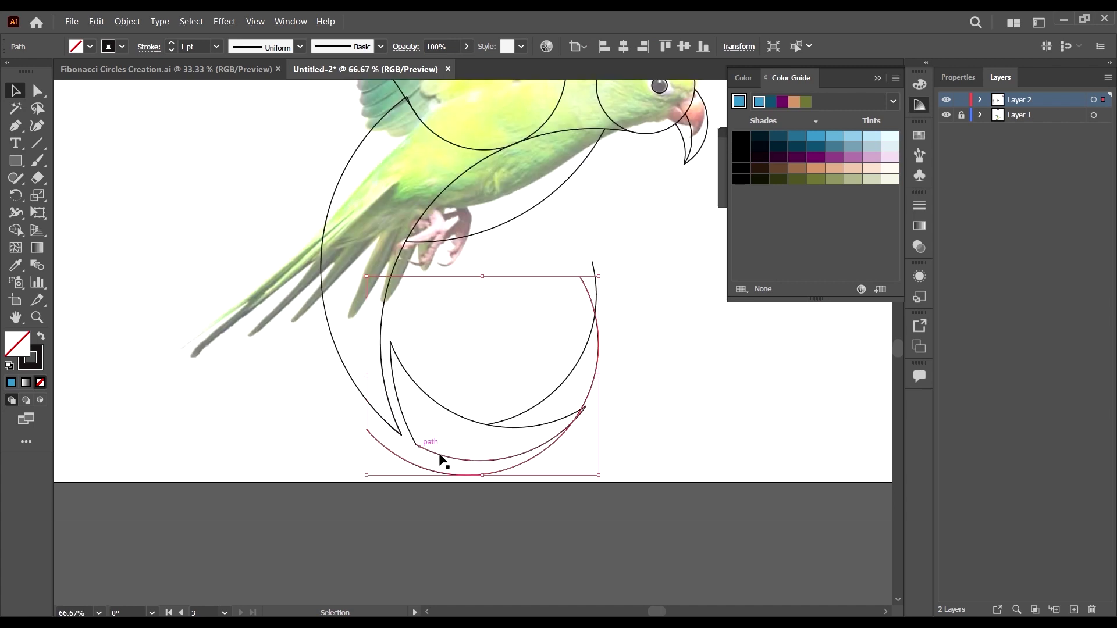
pyautogui.press('a')
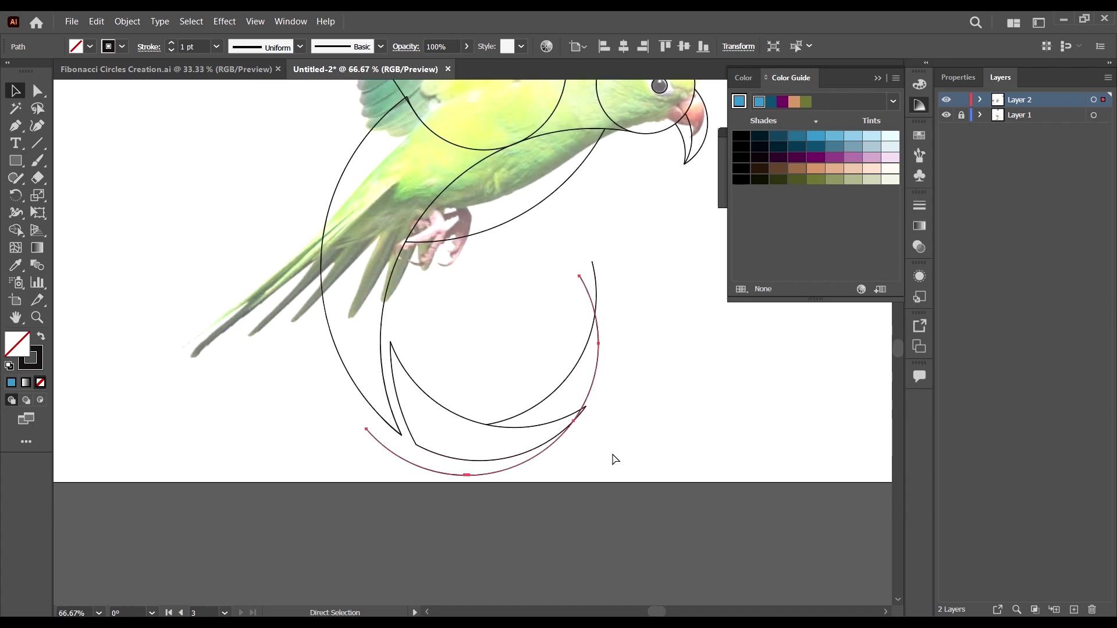
pyautogui.hotkey('ctrl', 'y')
pyautogui.hotkey('ctrl', 'y')
pyautogui.press('v')
pyautogui.hotkey('ctrl', 'z')
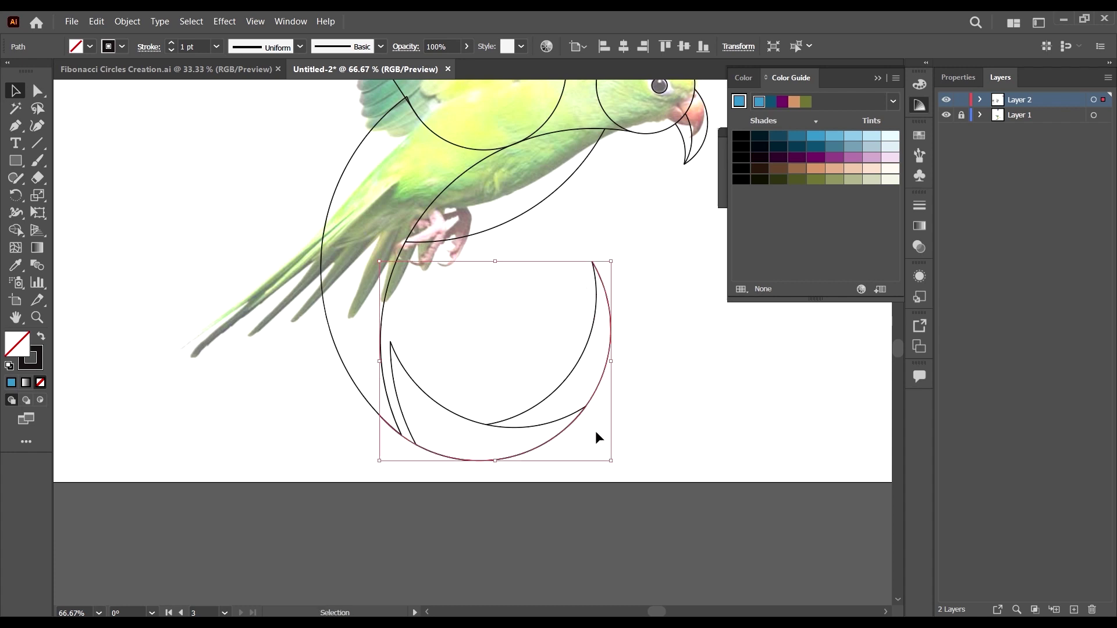
pyautogui.rightClick(595, 431)
pyautogui.click(697, 222)
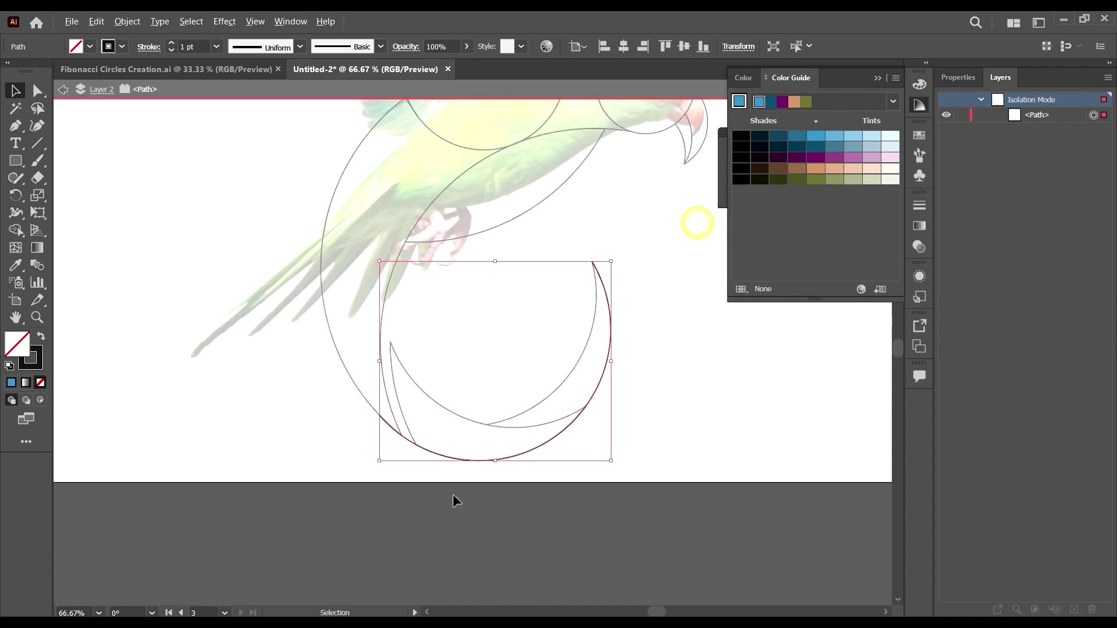
# - Delete the arc's extra anchors and leftover bottom segment, then exit isolation mode
pyautogui.scroll(1, 454, 496)
pyautogui.press('a')
pyautogui.moveTo(358, 393); pyautogui.dragTo(357, 436)
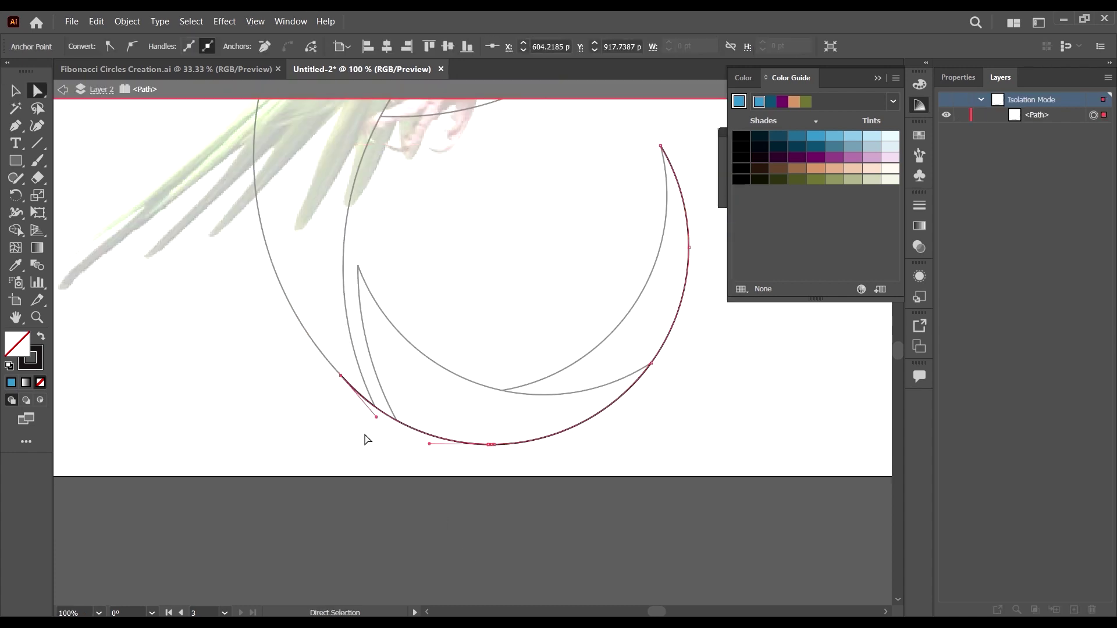
pyautogui.press('Delete')
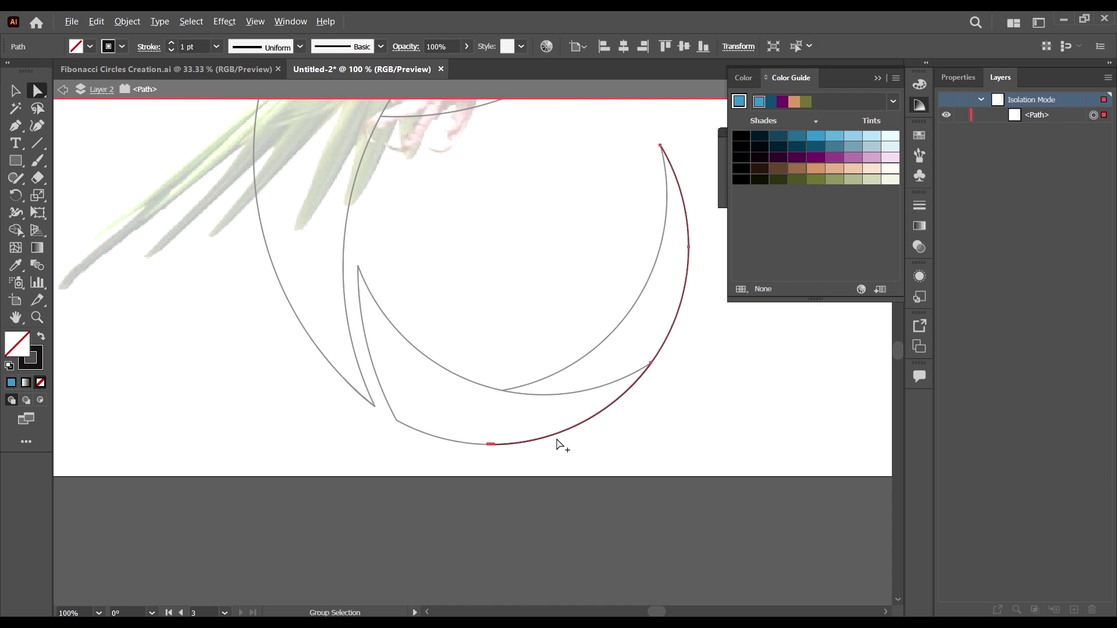
pyautogui.scroll(1, 561, 445)
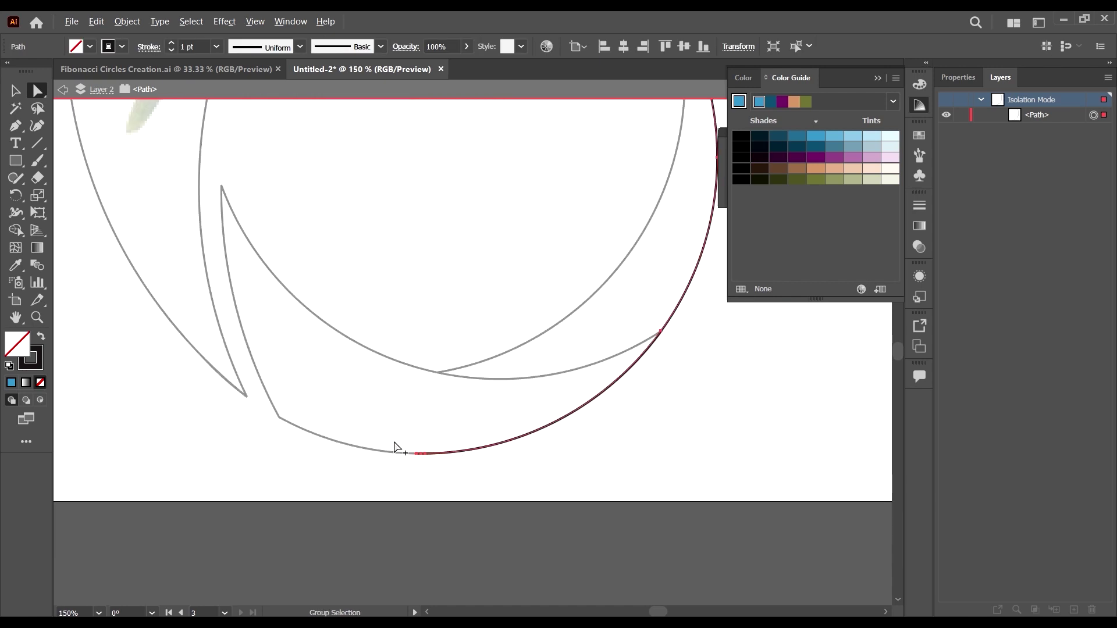
pyautogui.moveTo(376, 431); pyautogui.dragTo(447, 499)
pyautogui.press('Delete')
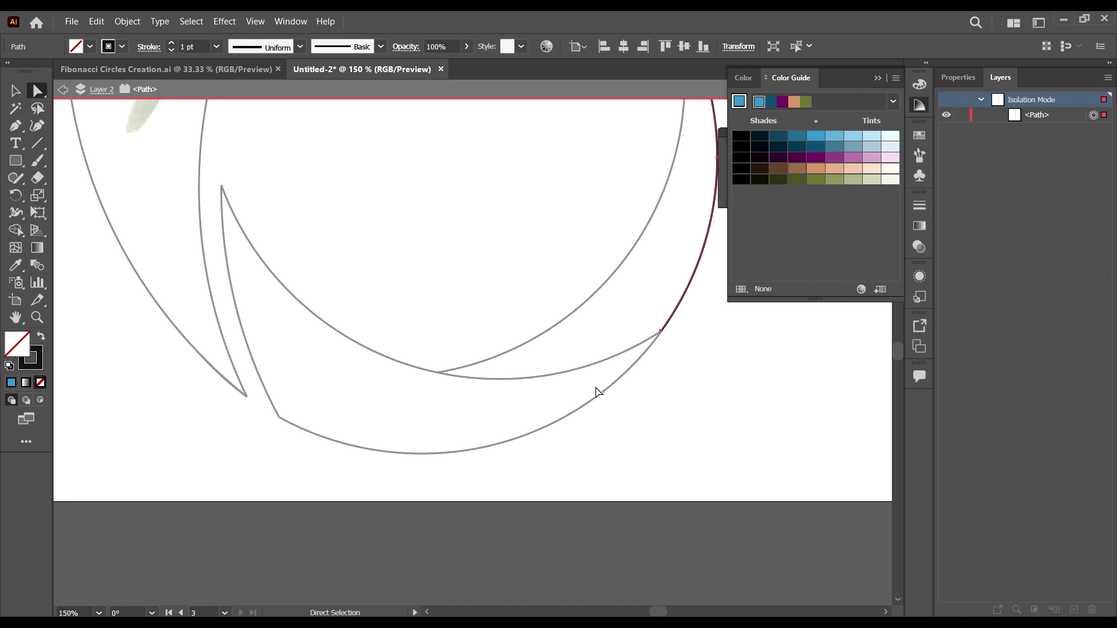
pyautogui.press('Escape')
pyautogui.click(657, 417)
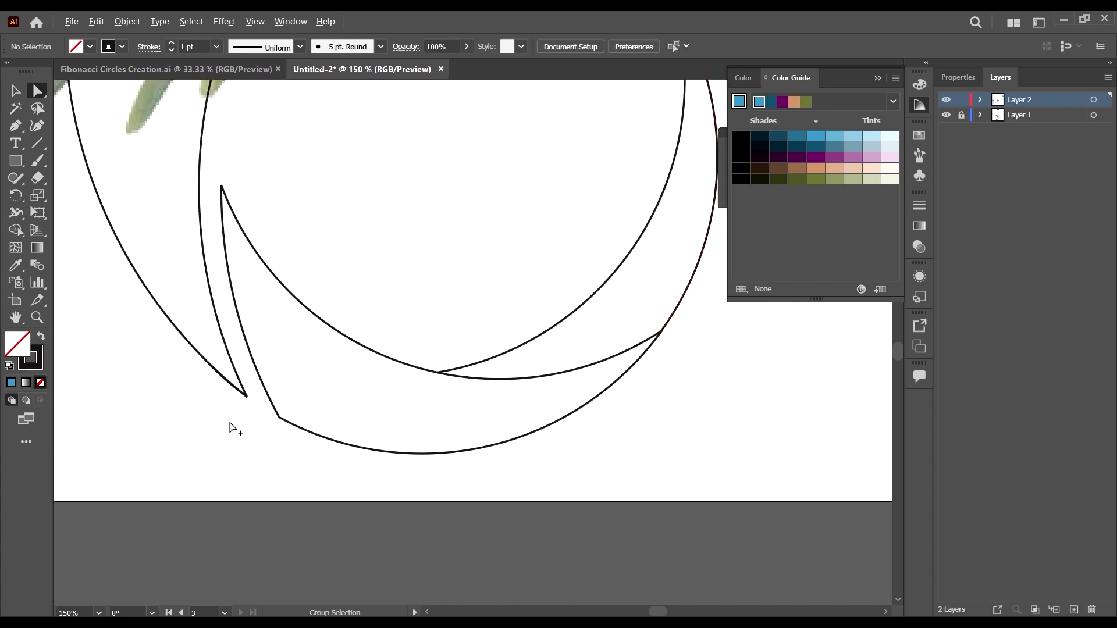
pyautogui.scroll(5, 230, 429)
pyautogui.click(348, 313)
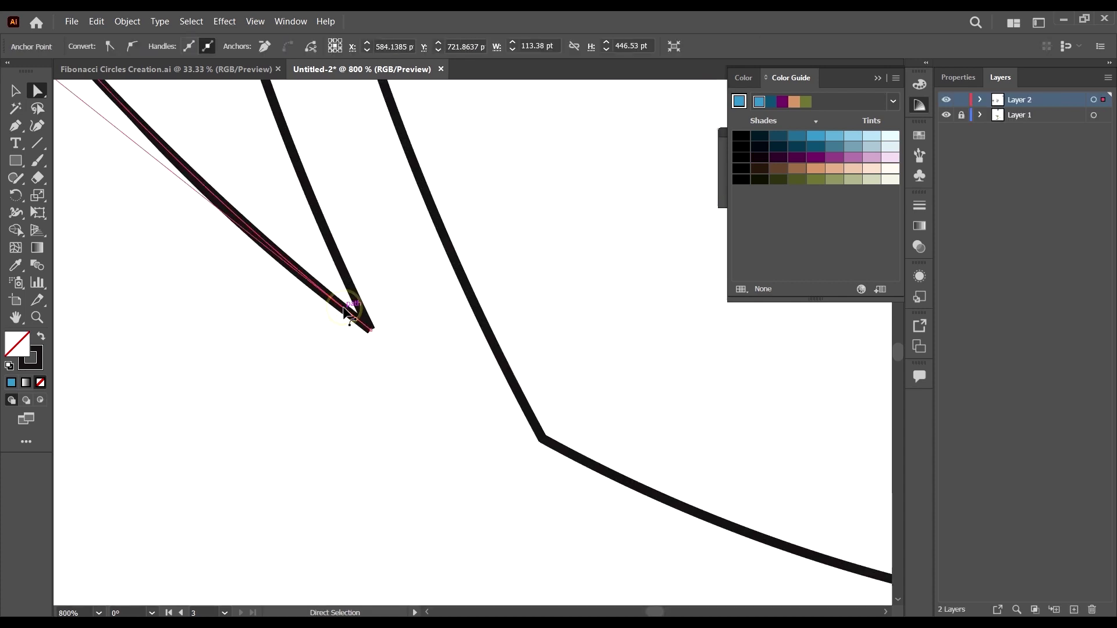
pyautogui.hotkey('ctrl', 'z')
pyautogui.scroll(-4, 460, 378)
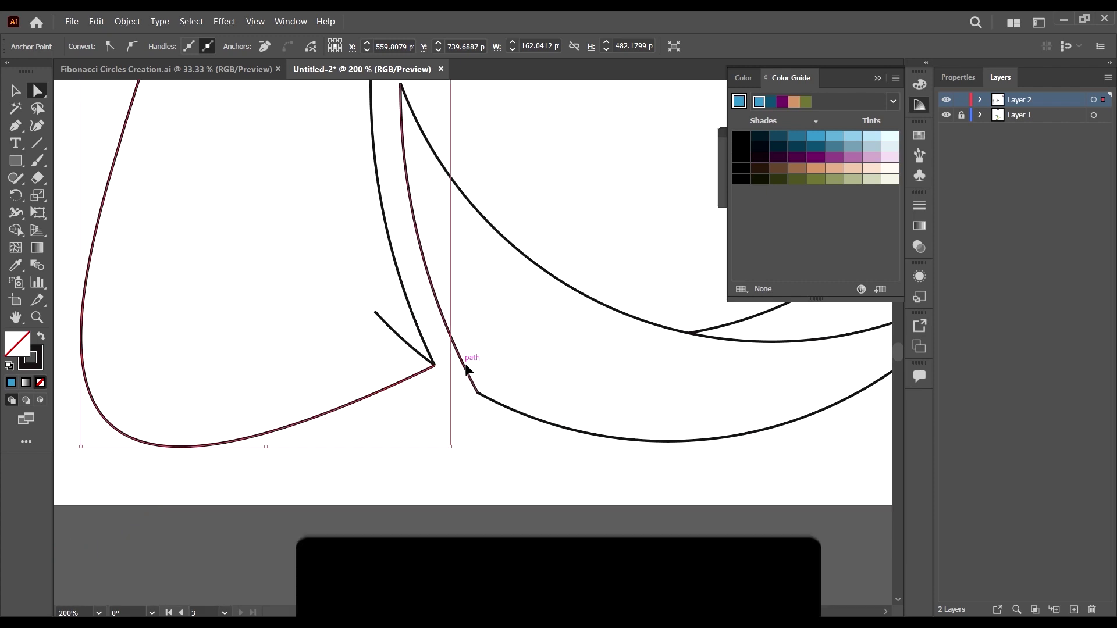
pyautogui.hotkey('ctrl', 'z')
pyautogui.click(399, 431)
pyautogui.press('v')
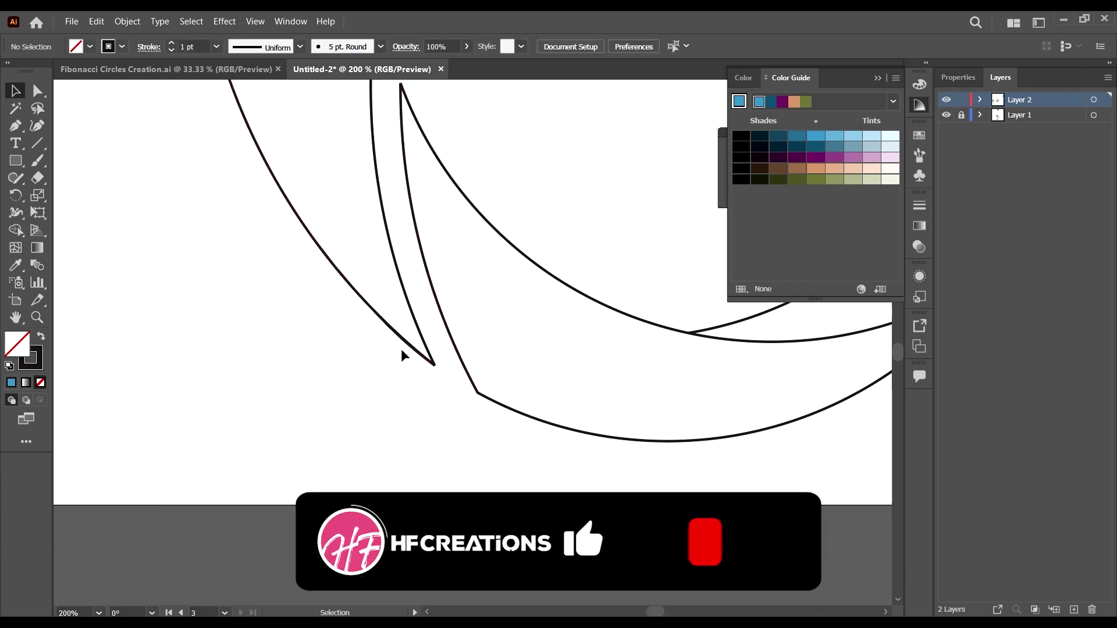
pyautogui.click(381, 319)
pyautogui.scroll(-2, 453, 434)
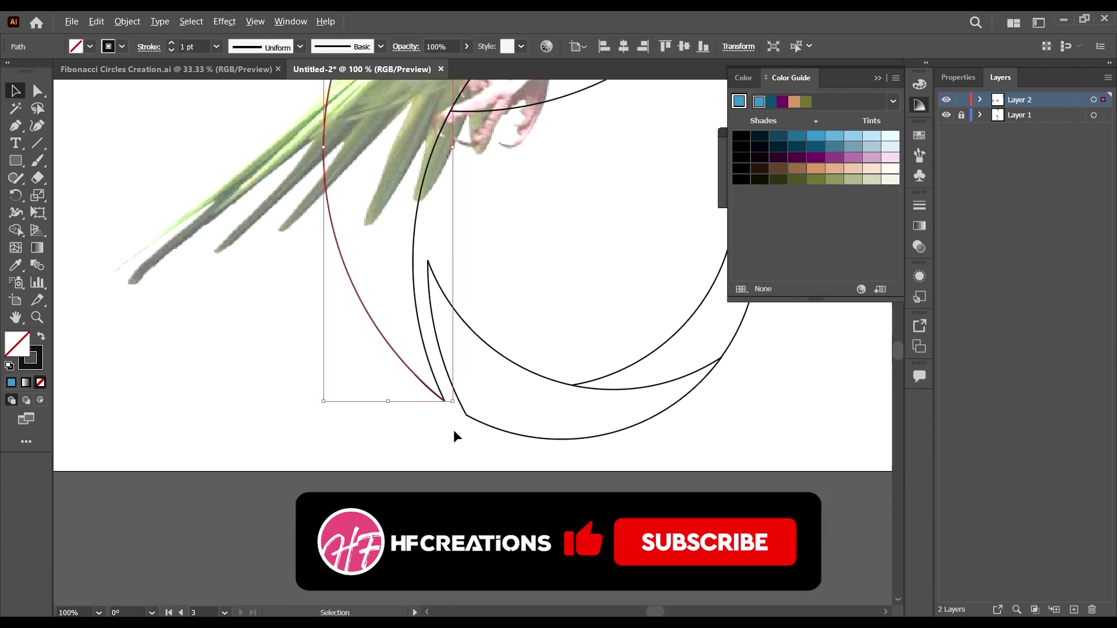
pyautogui.scroll(3, 407, 408)
pyautogui.click(374, 349)
pyautogui.click(365, 381)
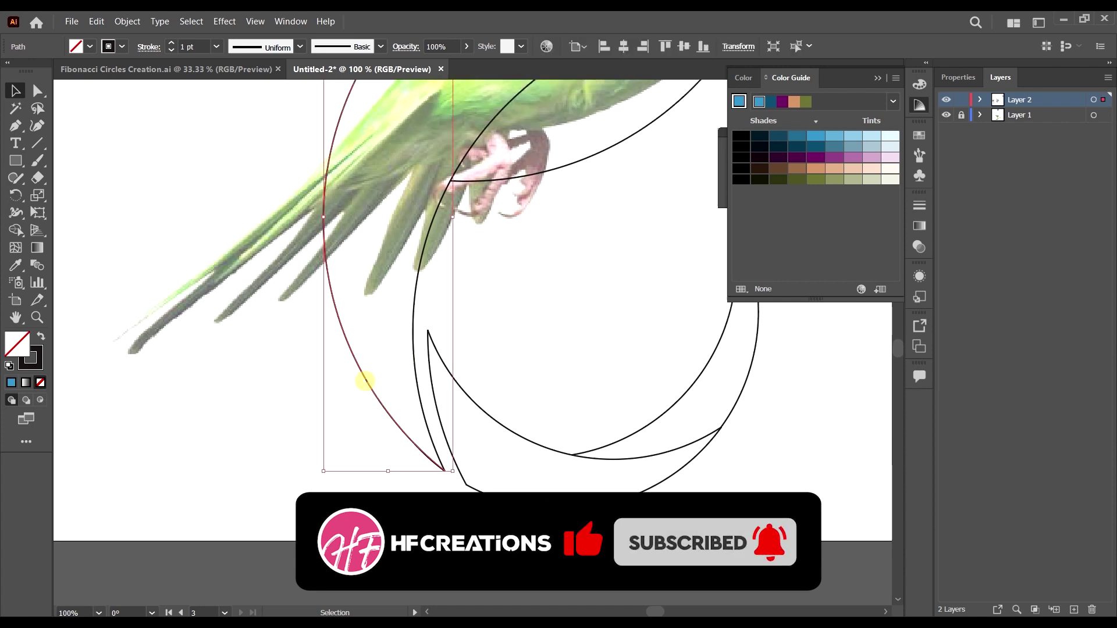
pyautogui.hotkey('ctrl', 'shift', 'b')
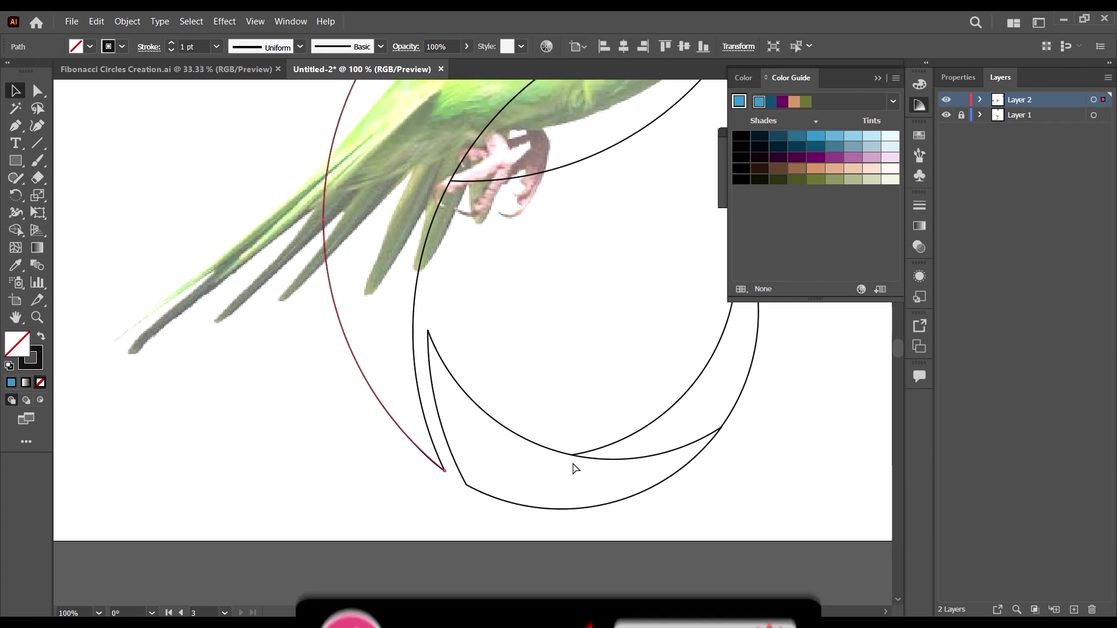
pyautogui.hotkey('ctrl', 'shift', 'b')
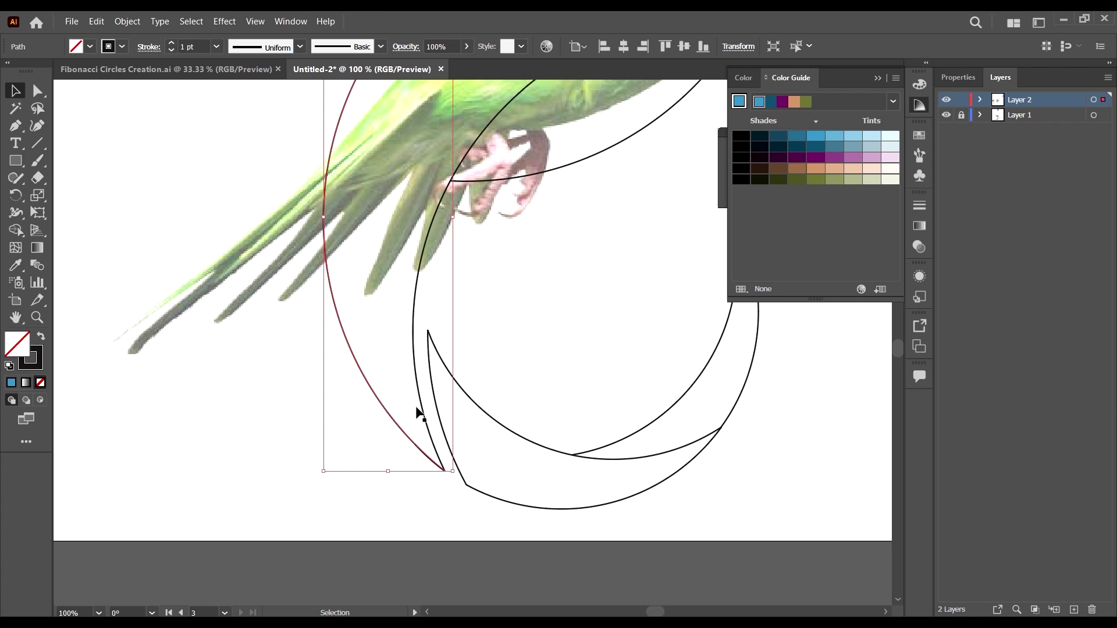
pyautogui.scroll(-1, 459, 428)
pyautogui.scroll(2, 421, 452)
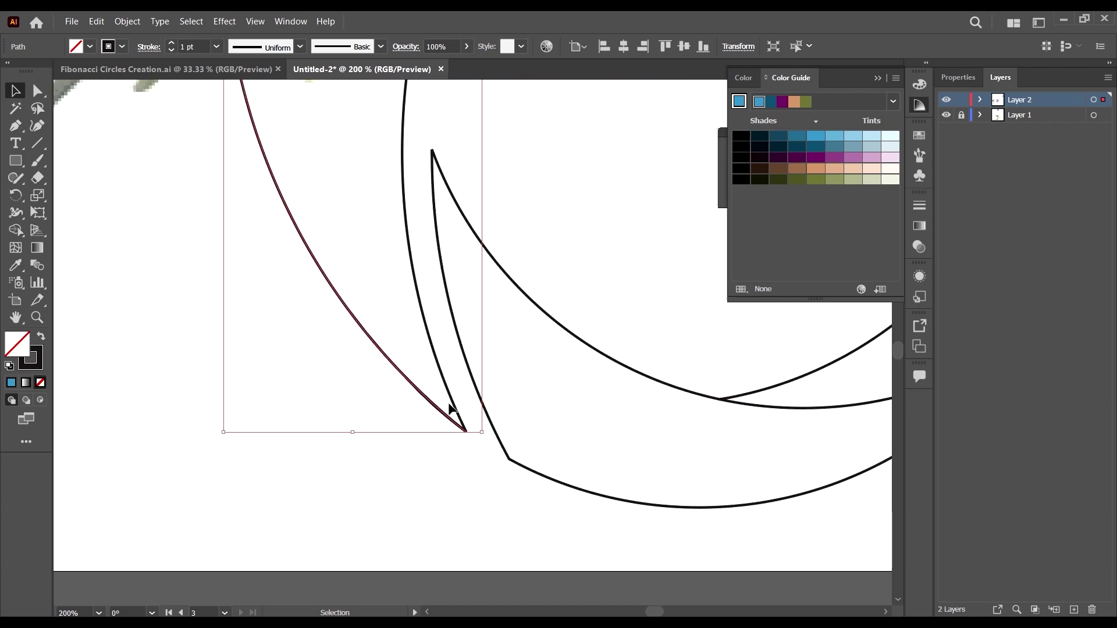
pyautogui.press('ctrl')
pyautogui.hotkey('ctrl', 'z')
pyautogui.click(464, 493)
pyautogui.click(428, 404)
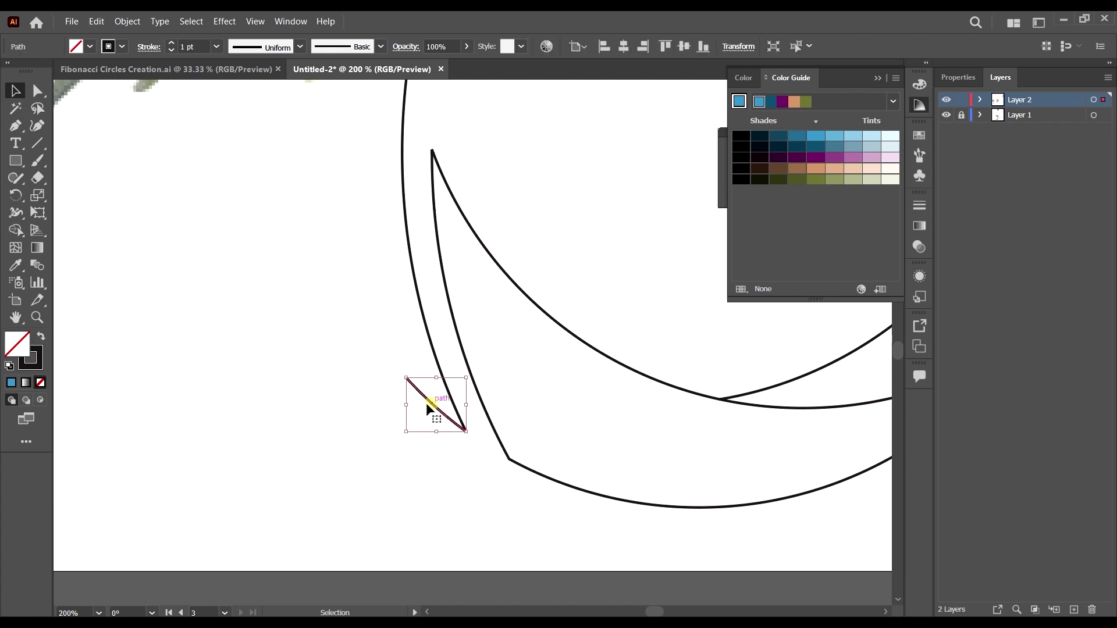
pyautogui.press('Delete')
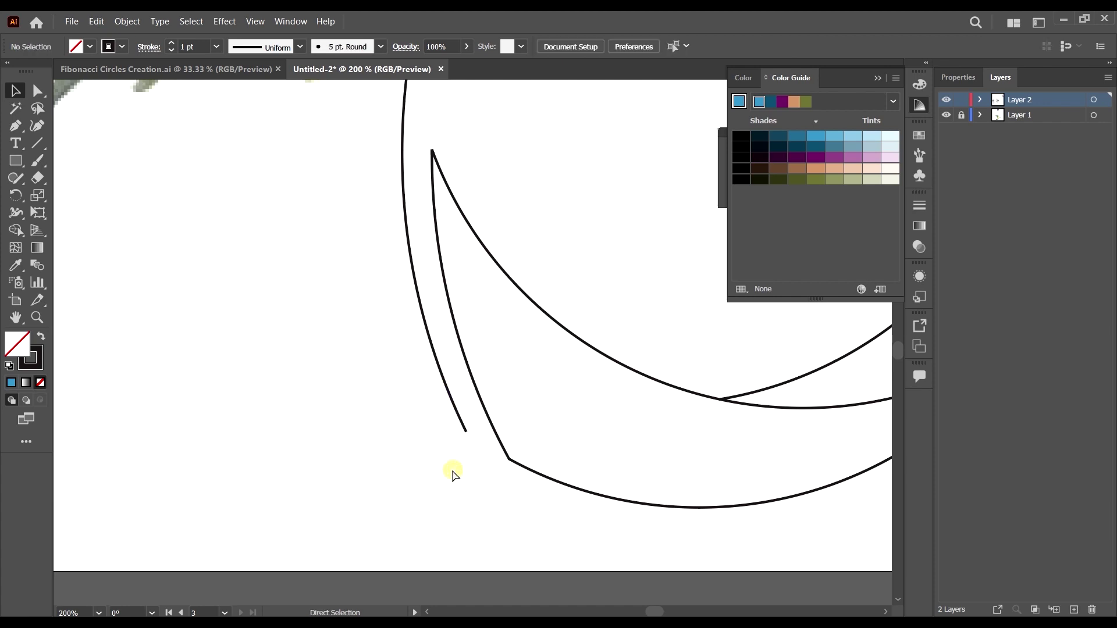
pyautogui.hotkey('ctrl', 'z')
# - Bring a spare circle from the pasteboard onto the tail crescent and line it up
pyautogui.scroll(-5, 388, 407)
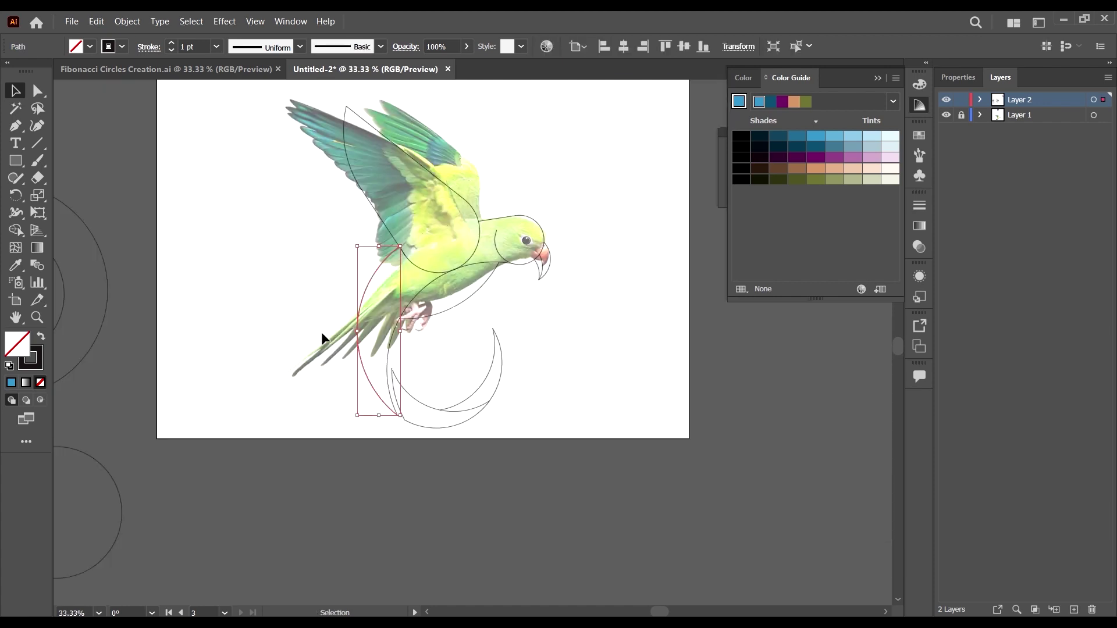
pyautogui.click(479, 464)
pyautogui.scroll(2, 474, 404)
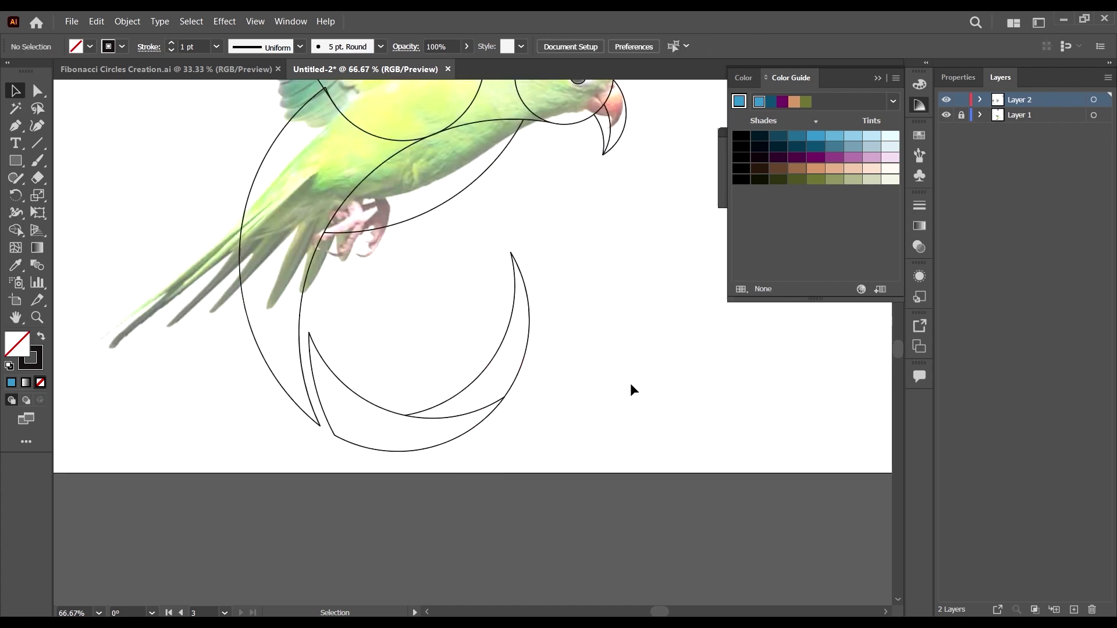
pyautogui.scroll(3, 442, 372)
pyautogui.scroll(-2, 407, 378)
pyautogui.scroll(-1, 291, 338)
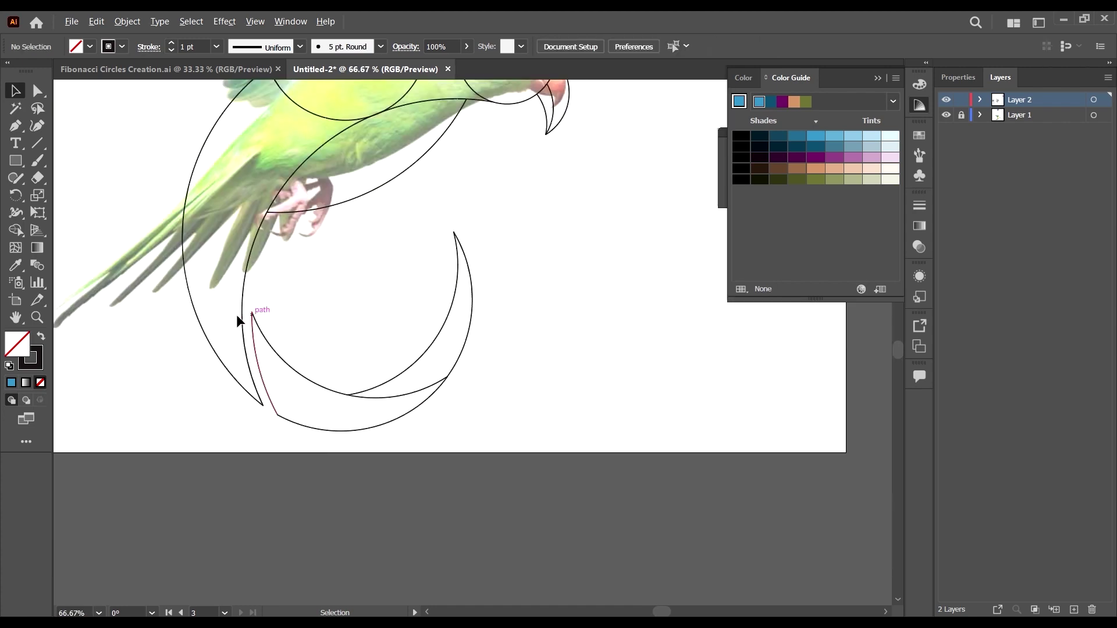
pyautogui.scroll(1, 445, 350)
pyautogui.scroll(-3, 446, 351)
pyautogui.moveTo(156, 448); pyautogui.dragTo(530, 283)
pyautogui.scroll(2, 526, 348)
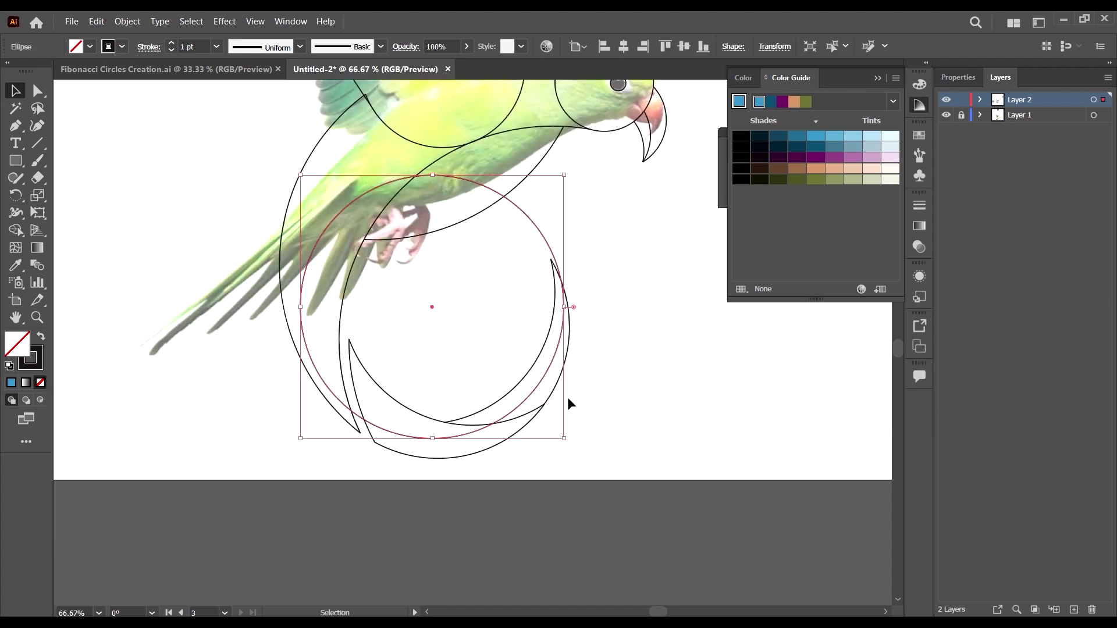
pyautogui.scroll(2, 569, 402)
pyautogui.moveTo(589, 388)
pyautogui.mouseDown()
pyautogui.moveTo(639, 354)
pyautogui.moveTo(544, 361)
pyautogui.moveTo(572, 380)
pyautogui.mouseUp()
pyautogui.scroll(-2, 491, 394)
pyautogui.scroll(2, 532, 392)
# - Trim away the spare circle's outer arc and the slivers at the crescent's lower tip
pyautogui.hotkey('ctrl', '-')
pyautogui.hotkey('ctrl', '-')
pyautogui.hotkey('ctrl', '-')
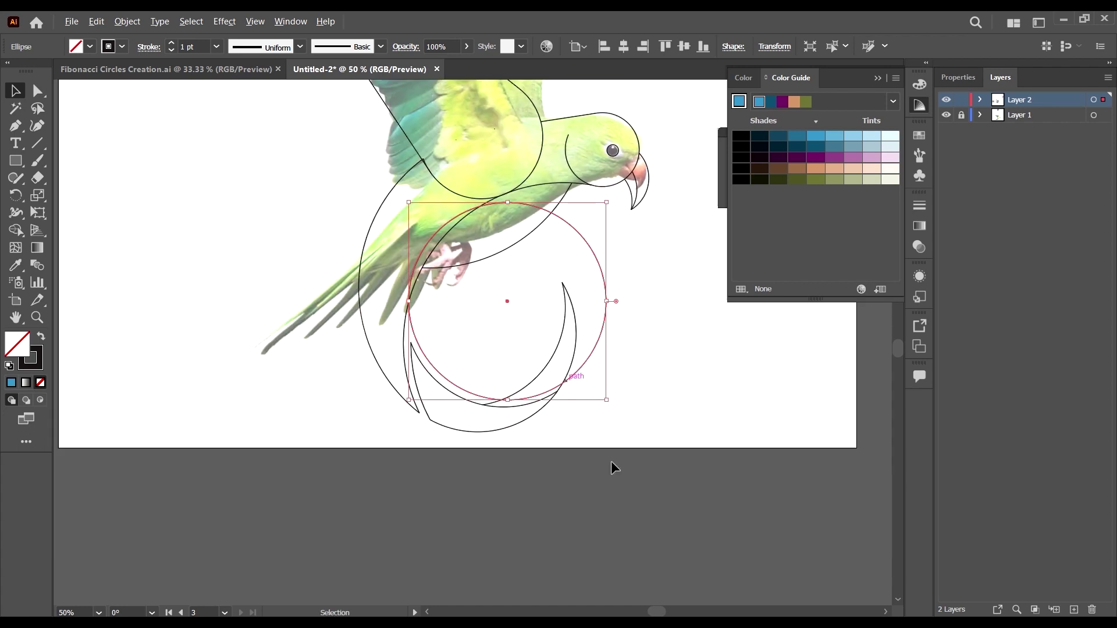
pyautogui.moveTo(611, 462); pyautogui.dragTo(495, 299)
pyautogui.scroll(1, 605, 353)
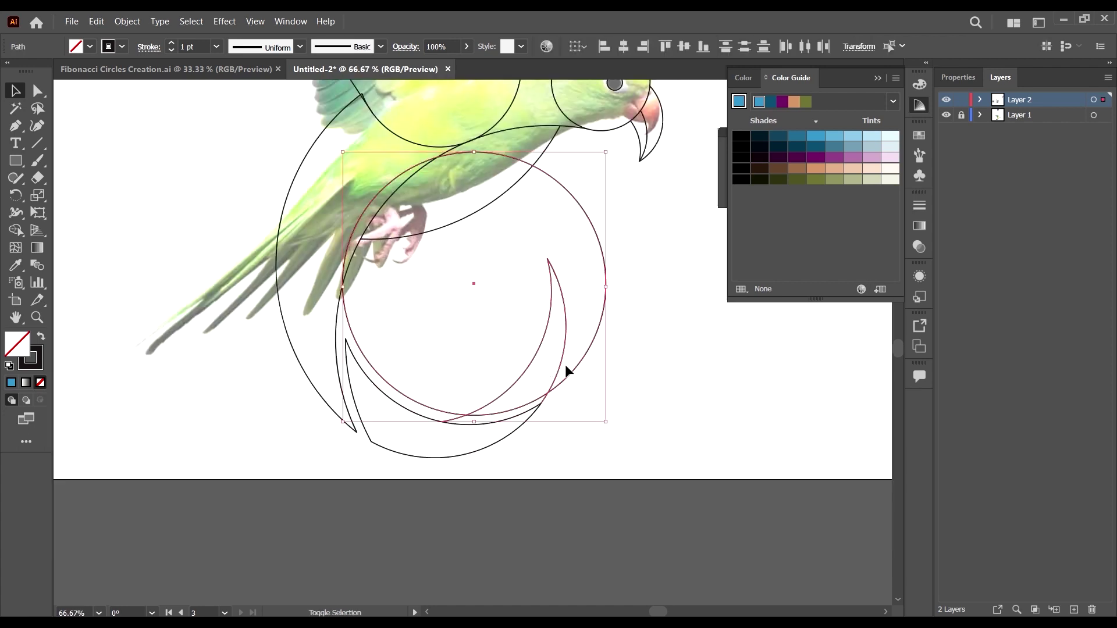
pyautogui.hotkey('shift', 'm')
pyautogui.keyDown('alt'); pyautogui.click(583, 208); pyautogui.keyUp('alt')
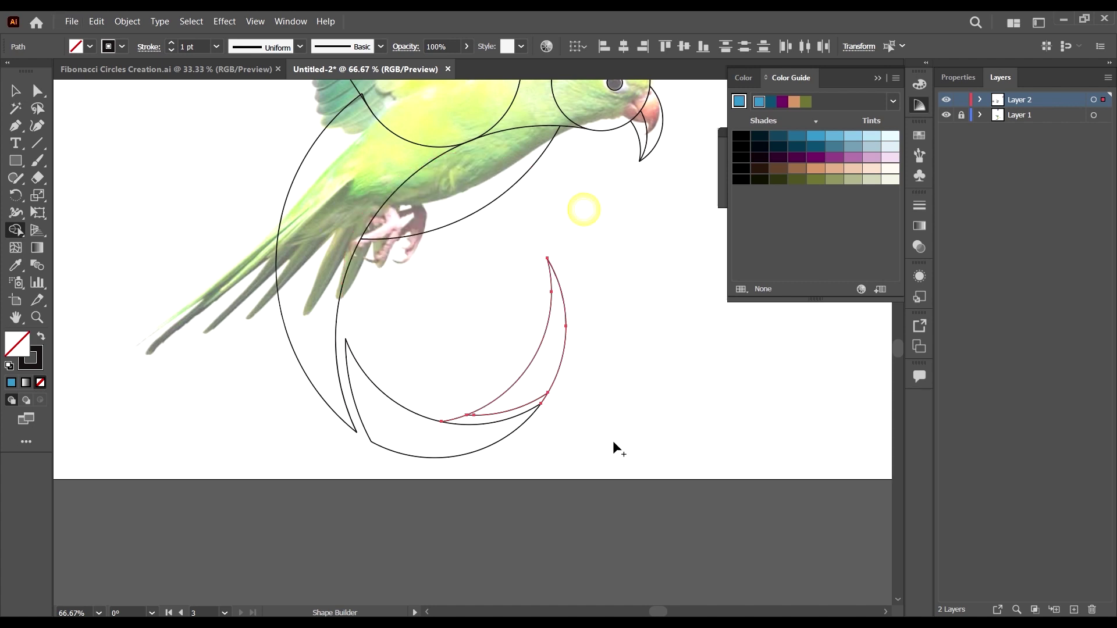
pyautogui.scroll(2, 532, 403)
pyautogui.click(534, 407)
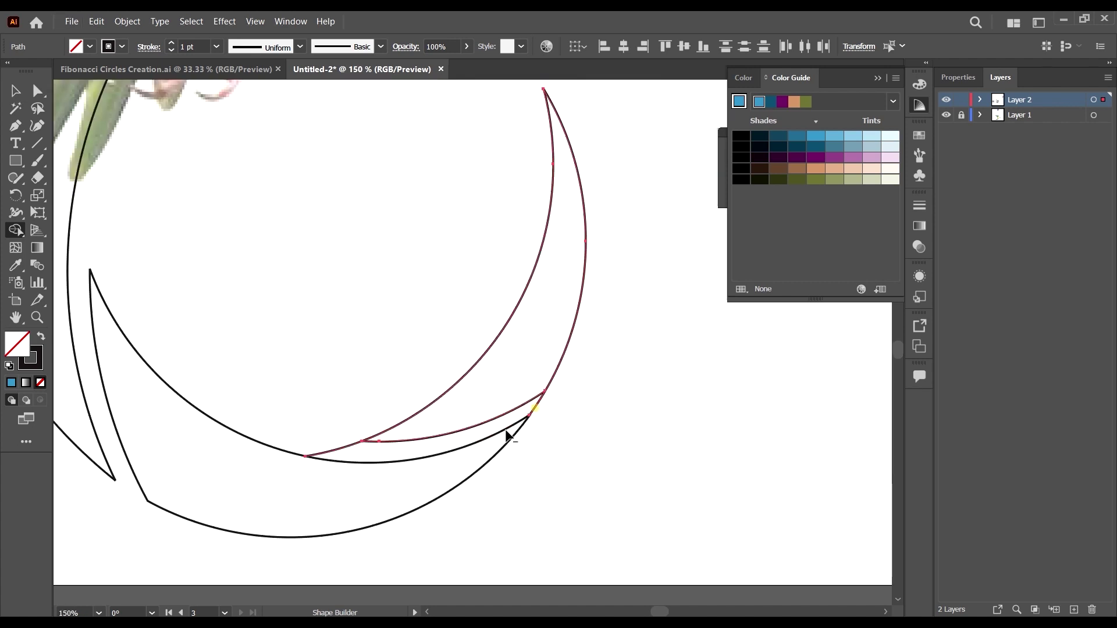
pyautogui.click(344, 450)
pyautogui.scroll(1, 442, 450)
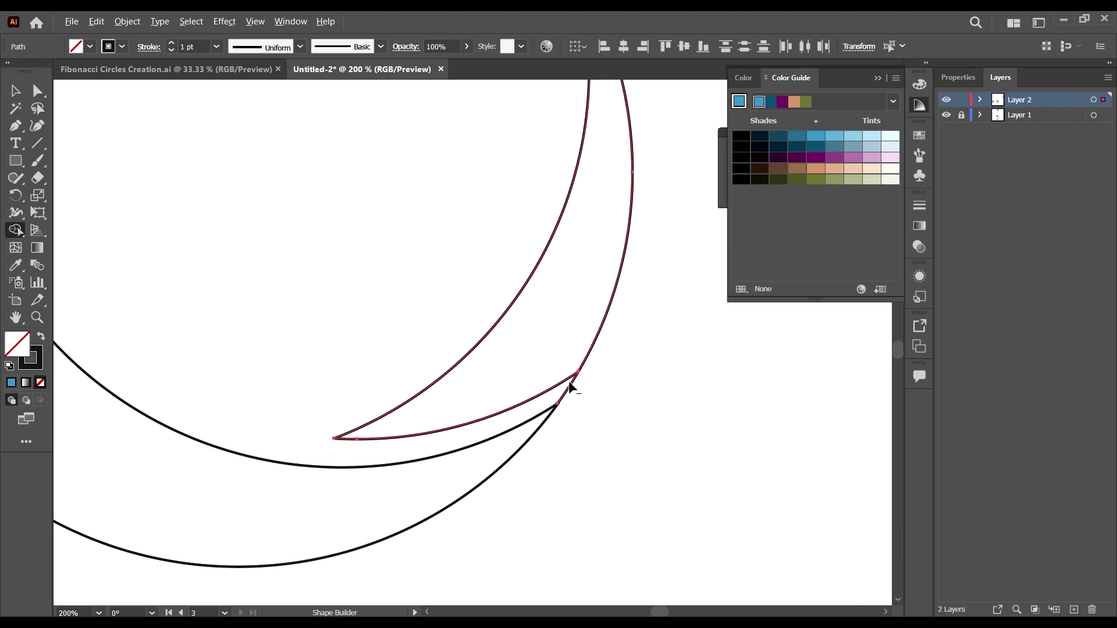
# - Delete the connector segment between the tail arcs and clear the selection
pyautogui.keyDown('alt'); pyautogui.click(572, 386); pyautogui.keyUp('alt')
pyautogui.scroll(4, 570, 394)
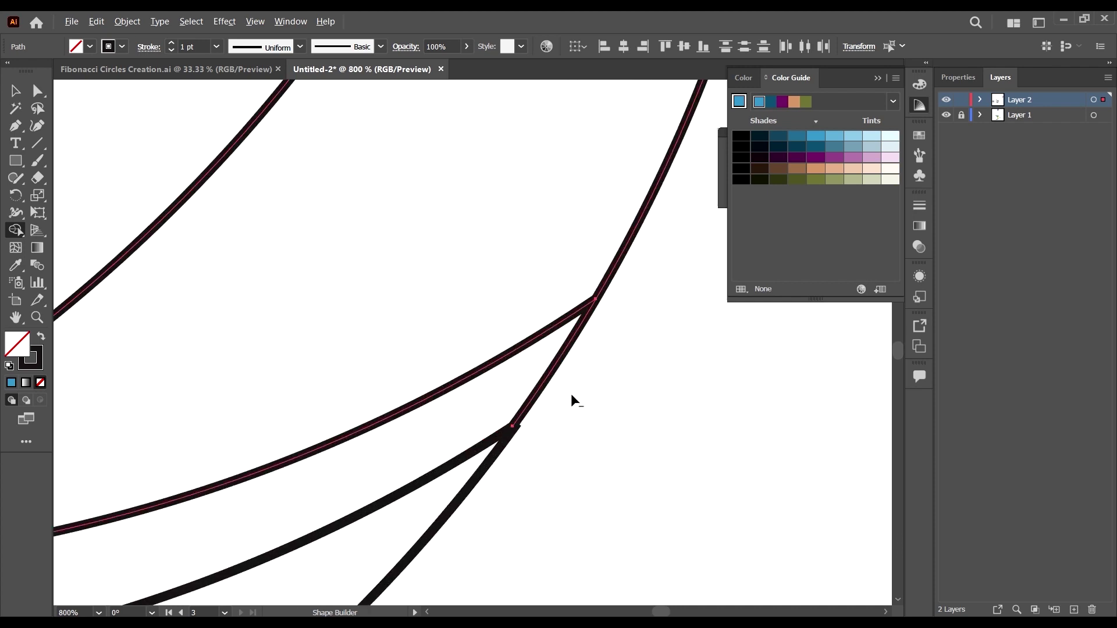
pyautogui.keyDown('alt'); pyautogui.click(534, 397); pyautogui.keyUp('alt')
pyautogui.scroll(-4, 601, 344)
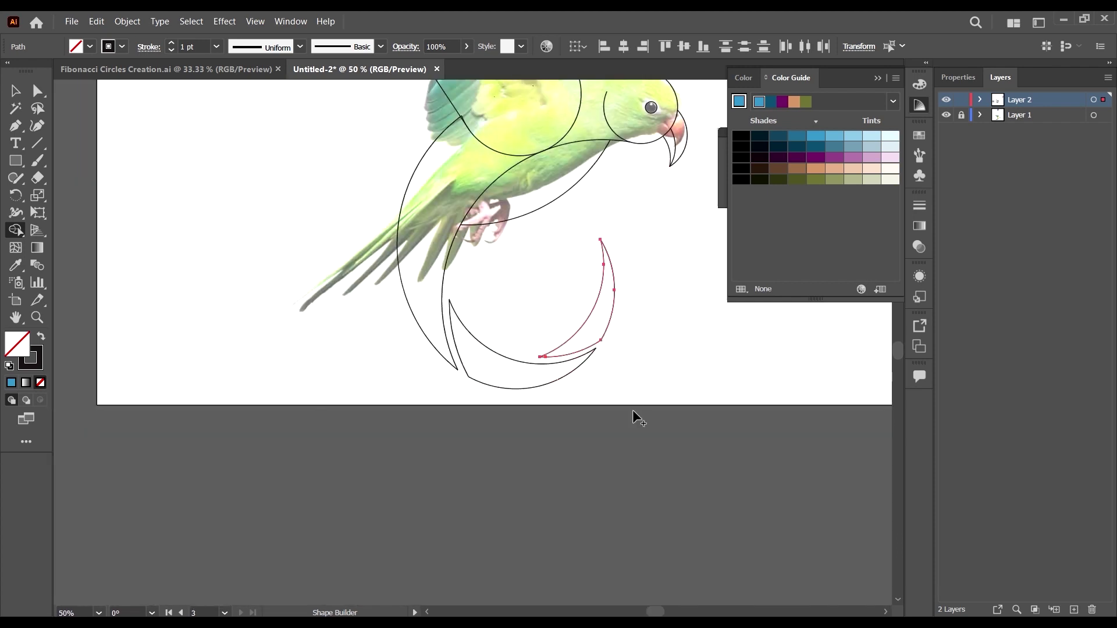
pyautogui.press('v')
pyautogui.click(653, 395)
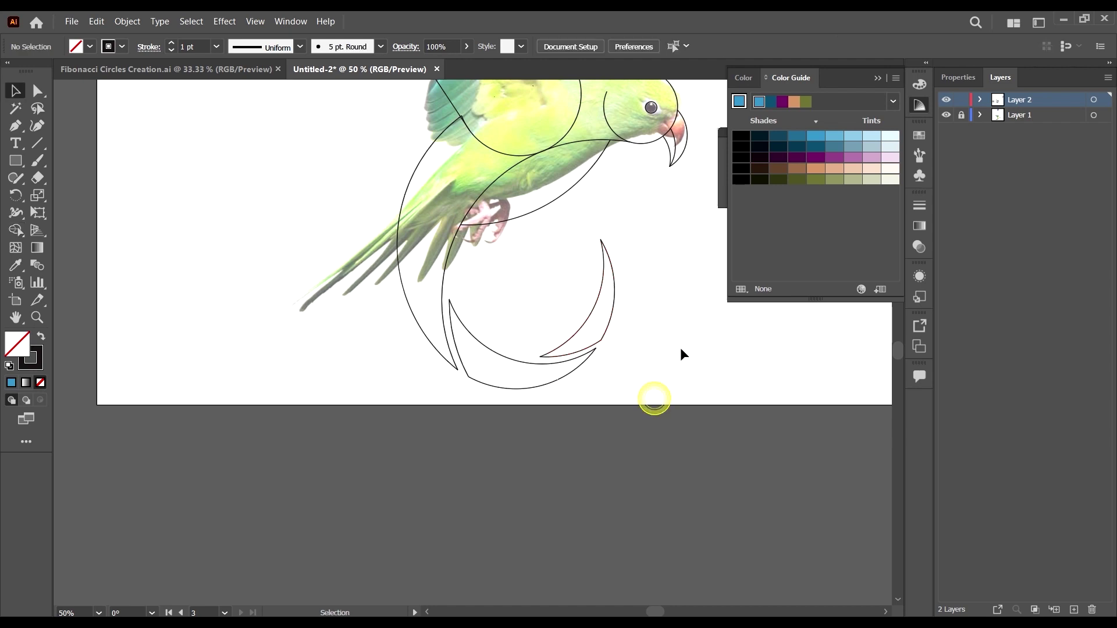
pyautogui.scroll(-2, 626, 331)
# - Hide the reference photo and check the wing path by selecting it
pyautogui.click(947, 116)
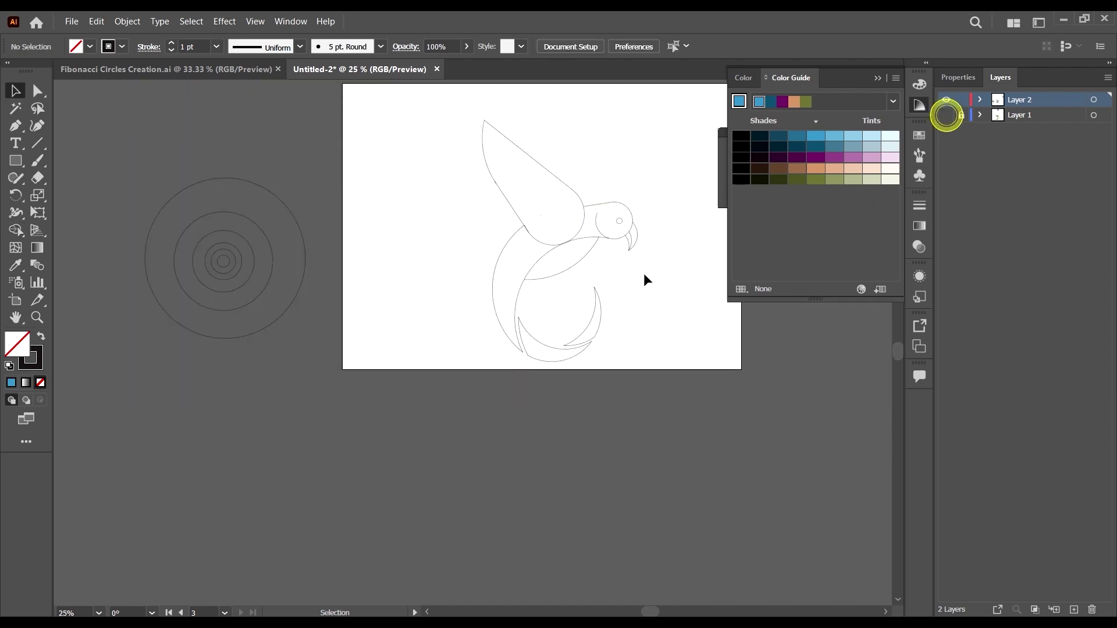
pyautogui.scroll(1, 664, 269)
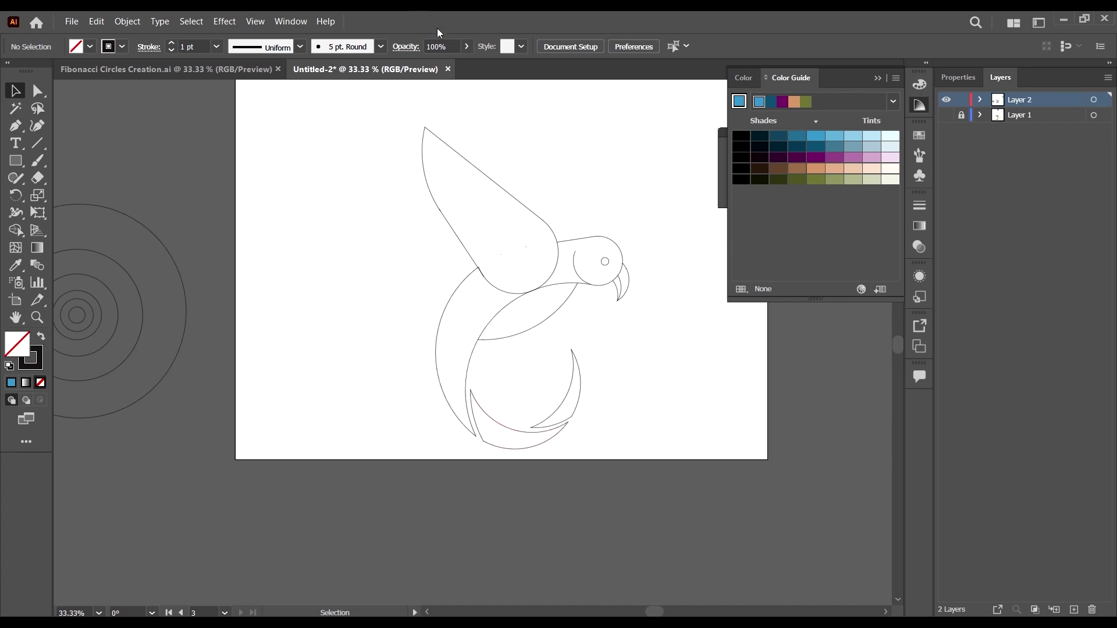
pyautogui.click(509, 200)
pyautogui.scroll(2, 576, 248)
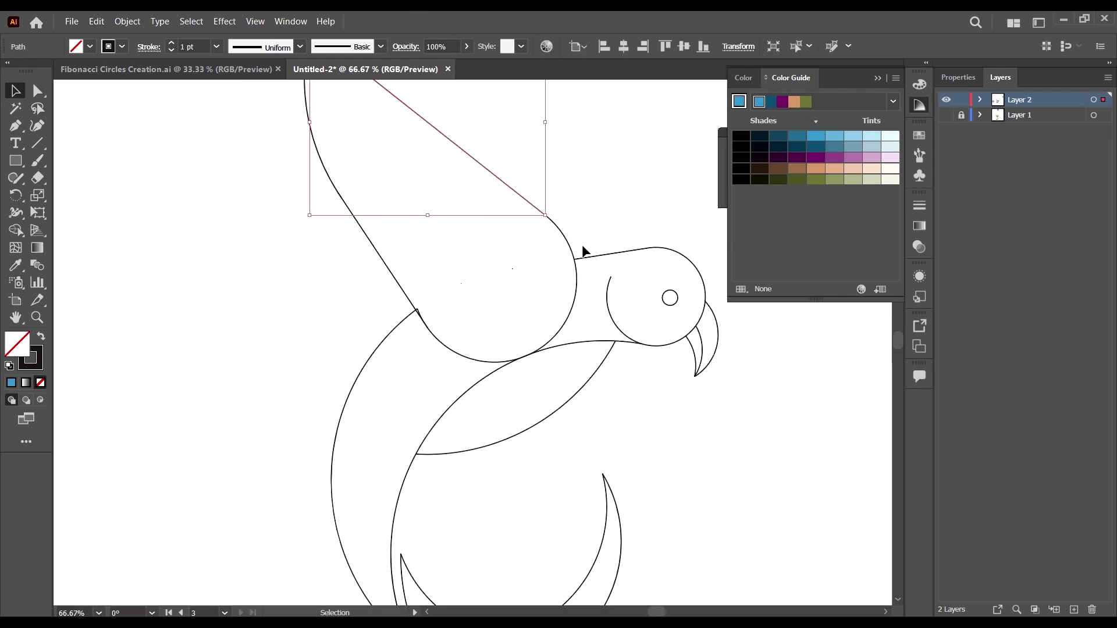
pyautogui.click(557, 228)
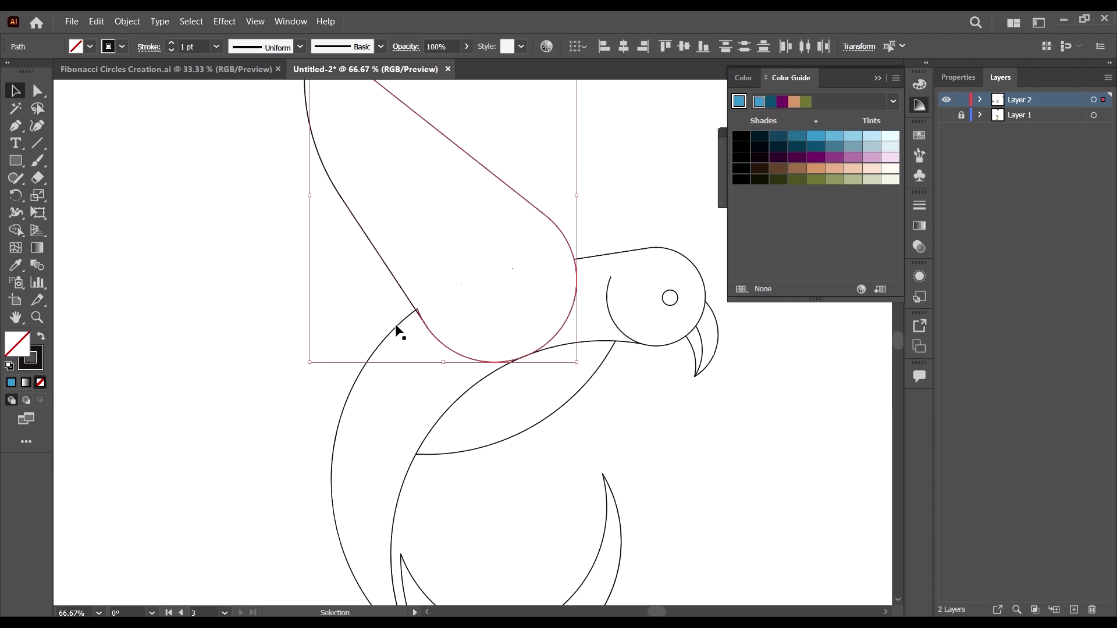
pyautogui.scroll(3, 401, 322)
pyautogui.click(346, 298)
pyautogui.scroll(-3, 373, 291)
pyautogui.scroll(4, 330, 293)
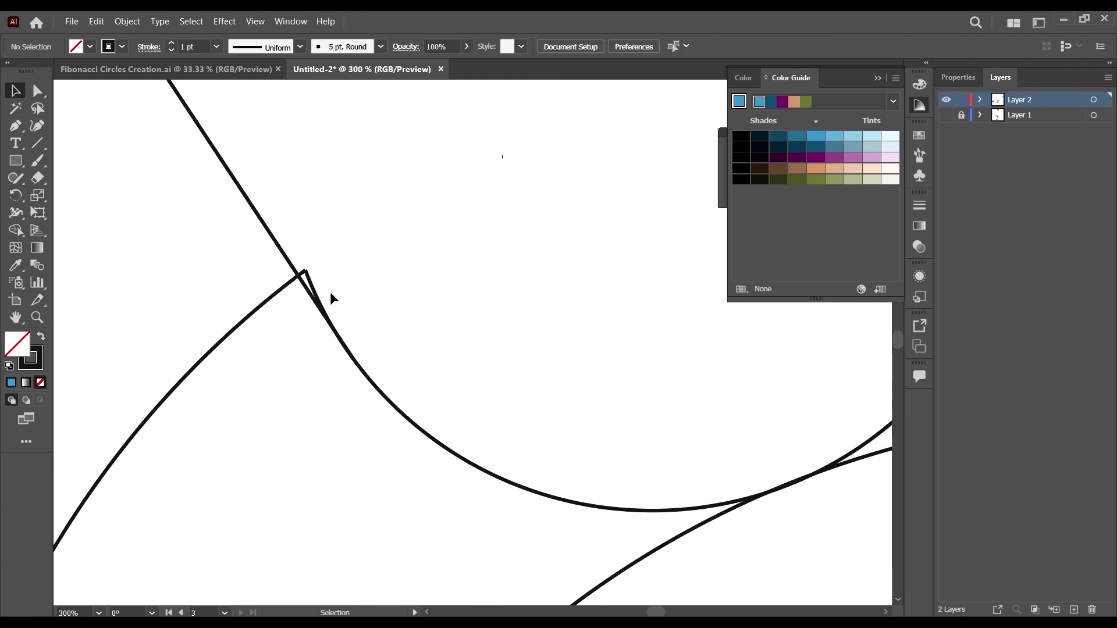
pyautogui.scroll(-1, 323, 275)
# - Remove the thin slivers at the wing corner and between the twin paths
pyautogui.moveTo(210, 222); pyautogui.dragTo(494, 361)
pyautogui.hotkey('shift', 'm')
pyautogui.scroll(2, 309, 204)
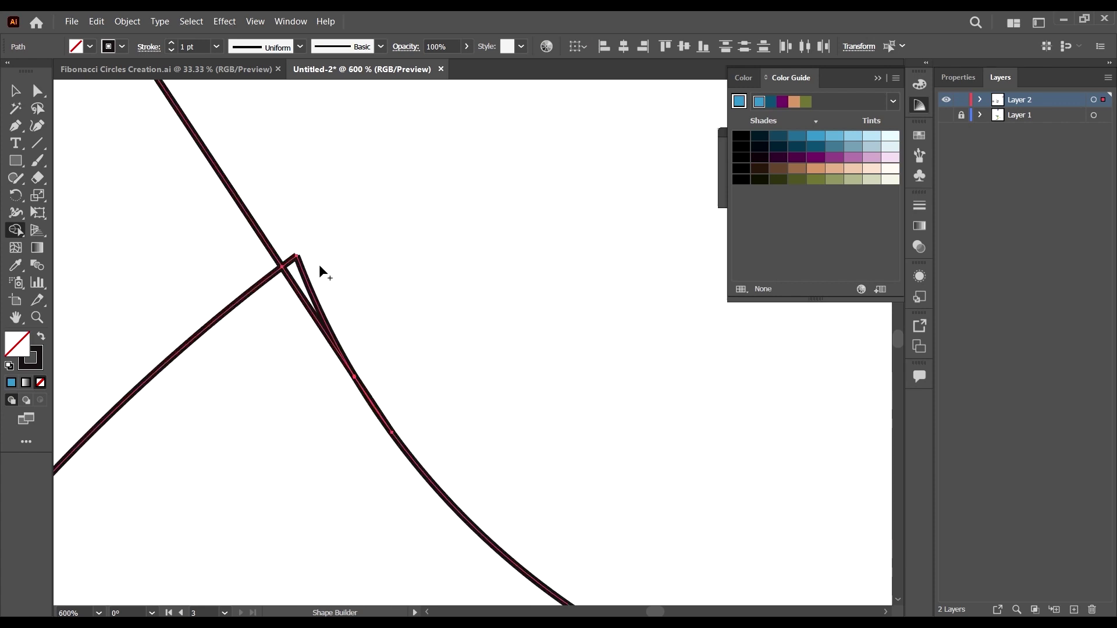
pyautogui.keyDown('alt'); pyautogui.click(299, 271); pyautogui.keyUp('alt')
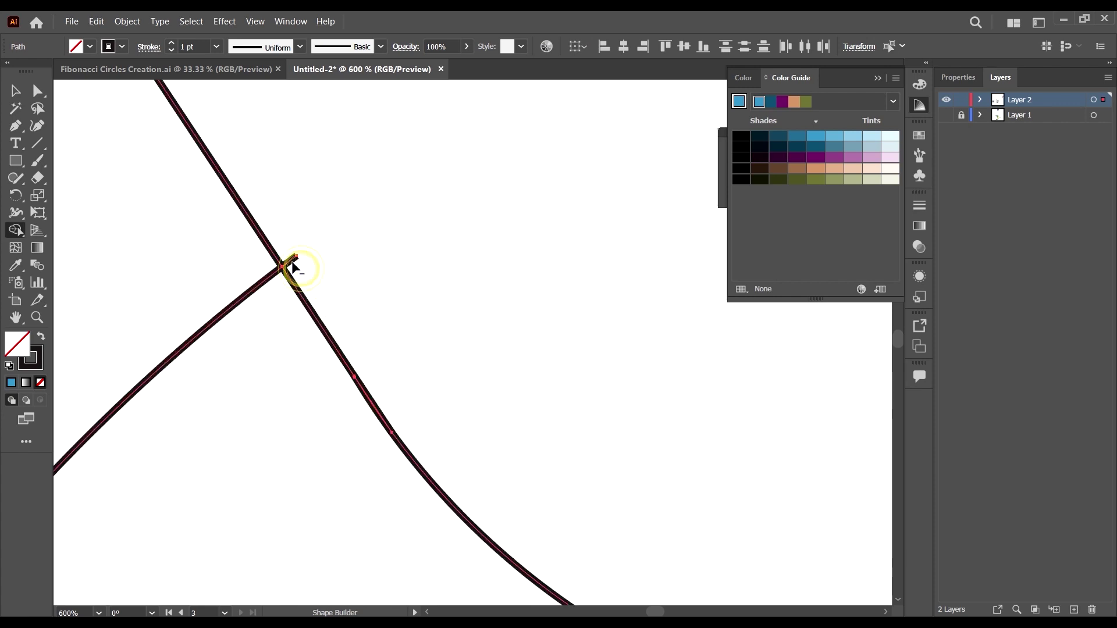
pyautogui.scroll(4, 372, 391)
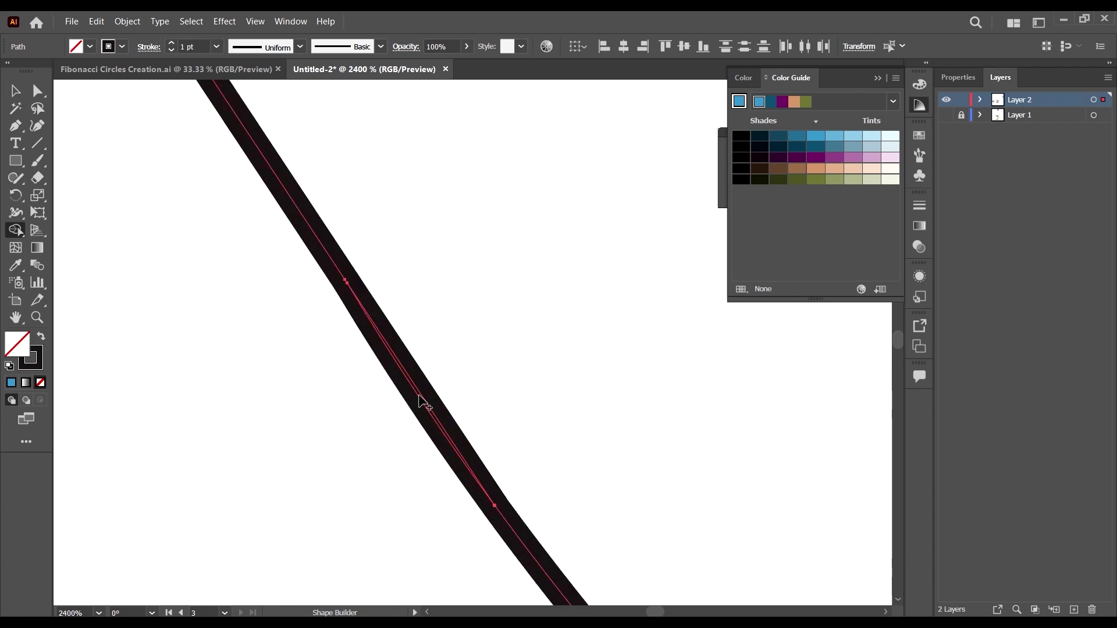
pyautogui.keyDown('alt'); pyautogui.click(414, 395); pyautogui.keyUp('alt')
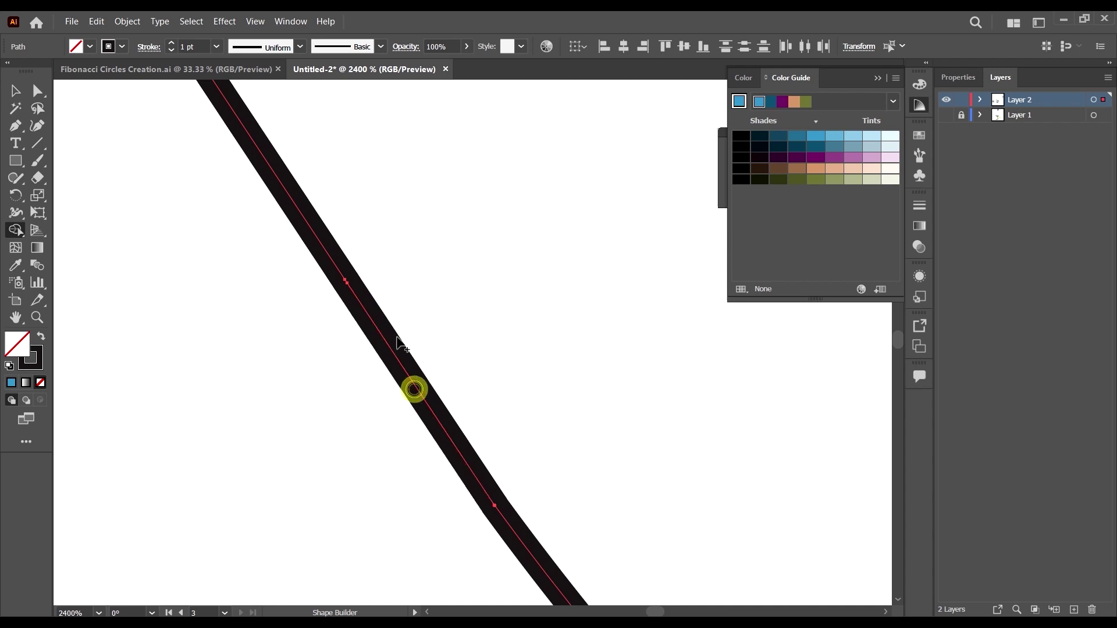
pyautogui.hotkey('ctrl', '0')
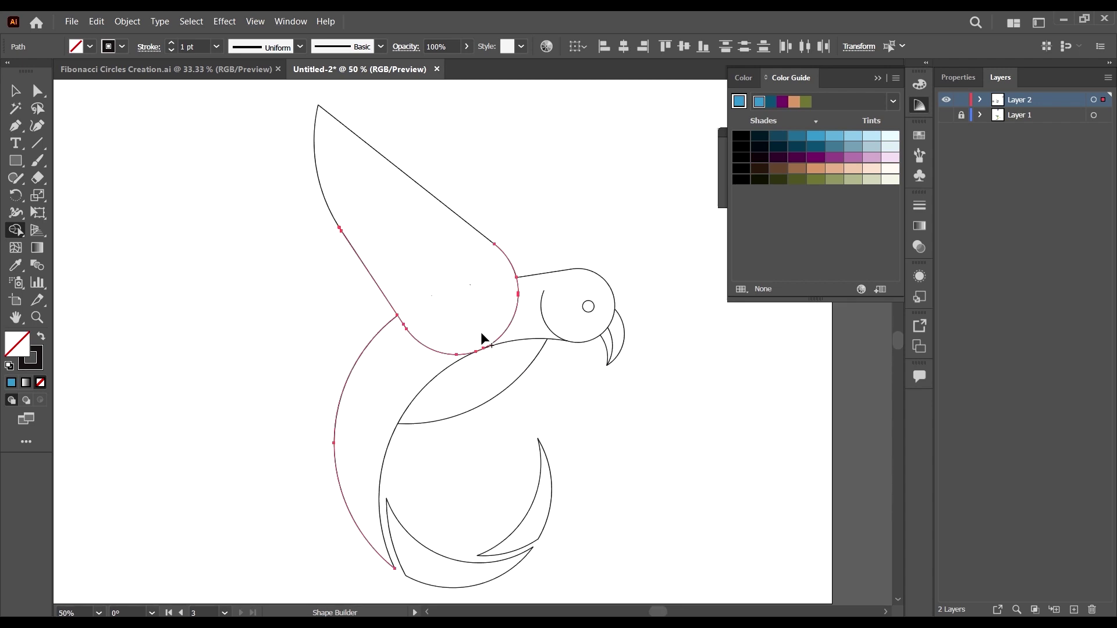
# - Inspect the wing's diagonal line, left curve and lower body arc by selecting them together
pyautogui.press('v')
pyautogui.click(658, 376)
pyautogui.click(463, 219)
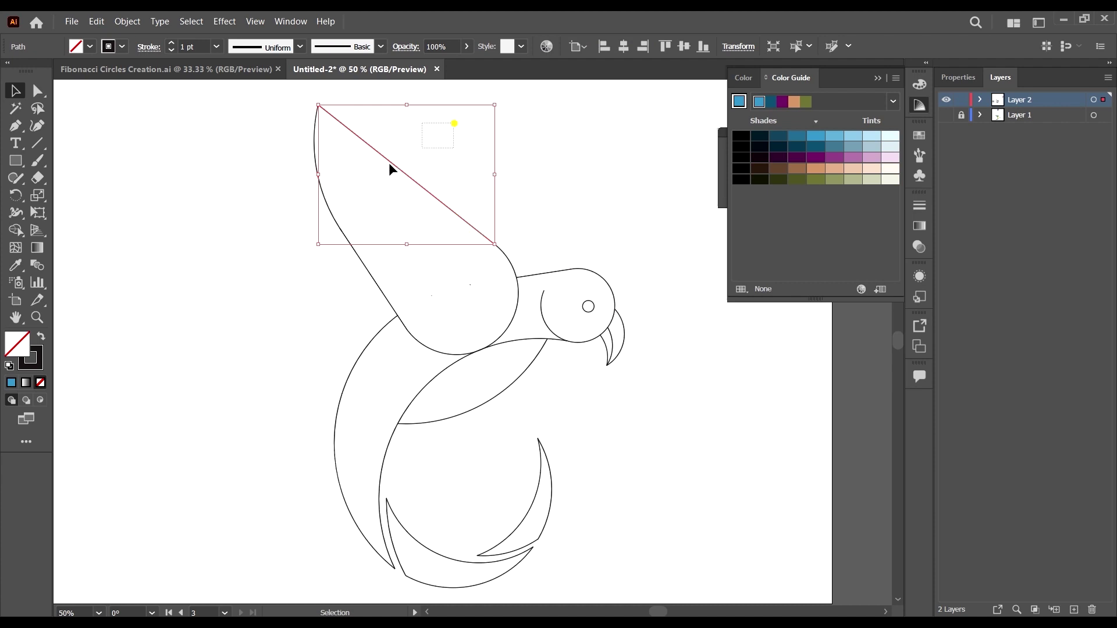
pyautogui.moveTo(389, 164); pyautogui.dragTo(299, 206)
pyautogui.scroll(1, 295, 149)
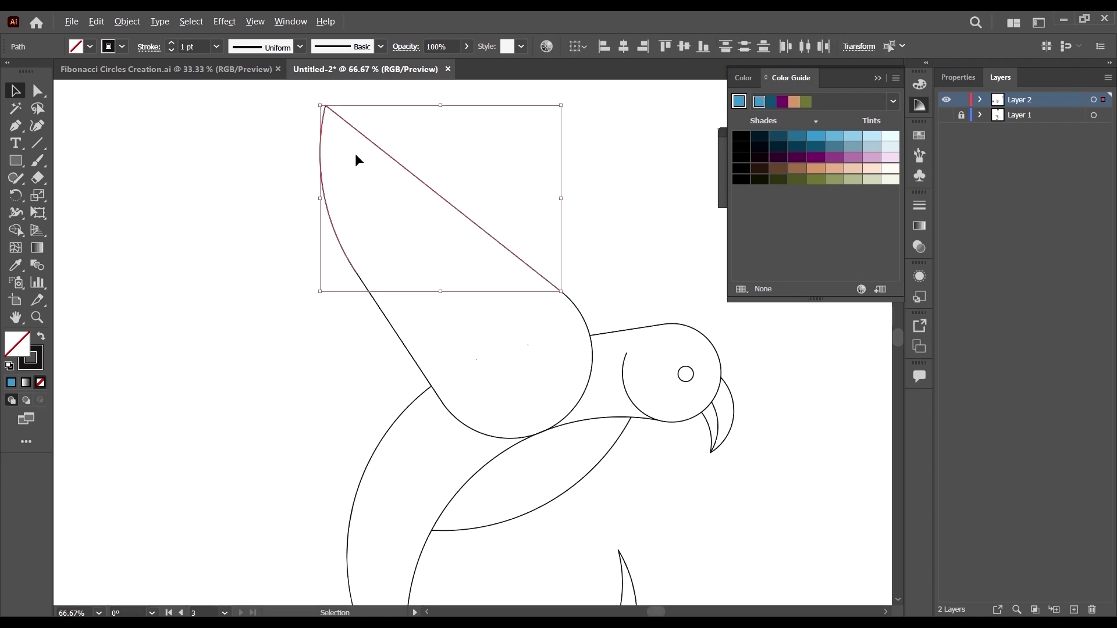
pyautogui.keyDown('shift'); pyautogui.click(575, 304); pyautogui.keyUp('shift')
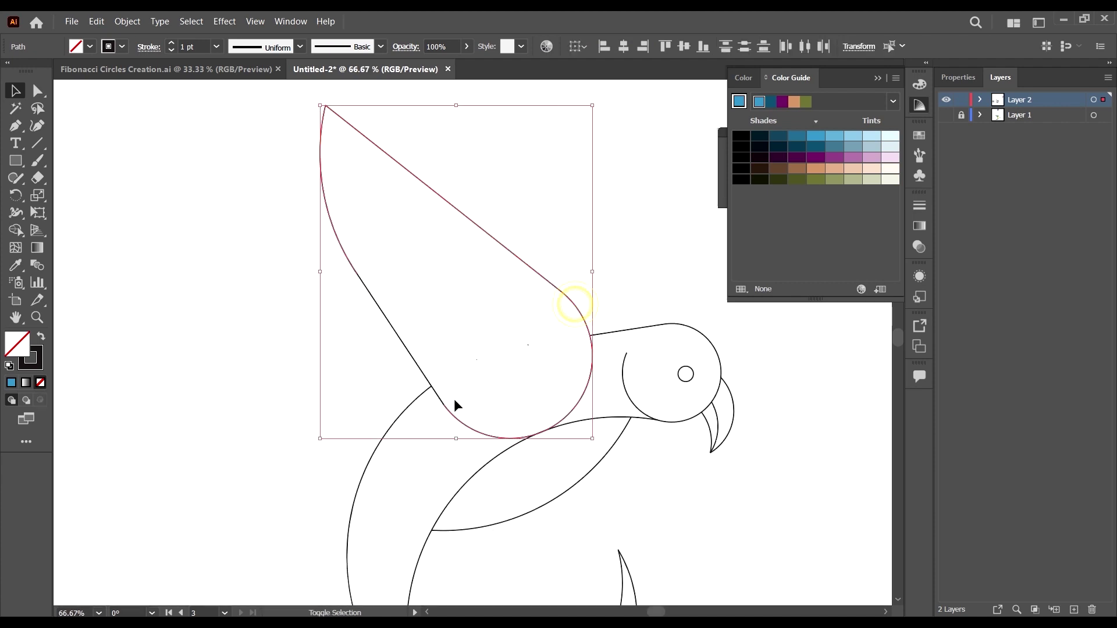
pyautogui.click(395, 333)
# - Marquee-select every path of the finished parrot outline on its artboard
pyautogui.hotkey('ctrl', '-')
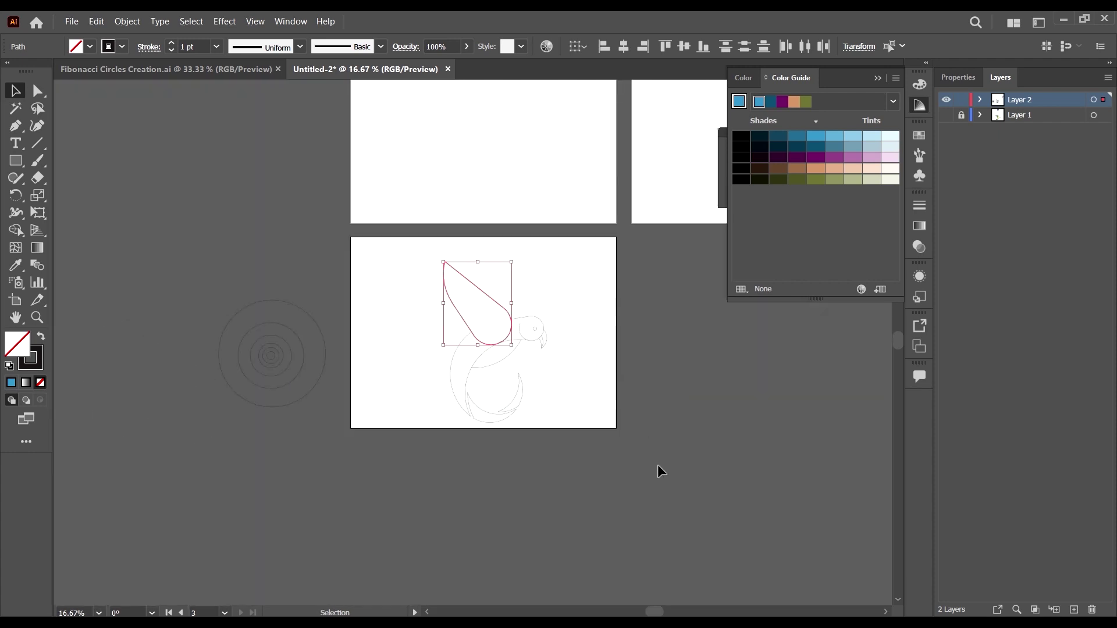
pyautogui.click(658, 469)
pyautogui.hotkey('ctrl', '+')
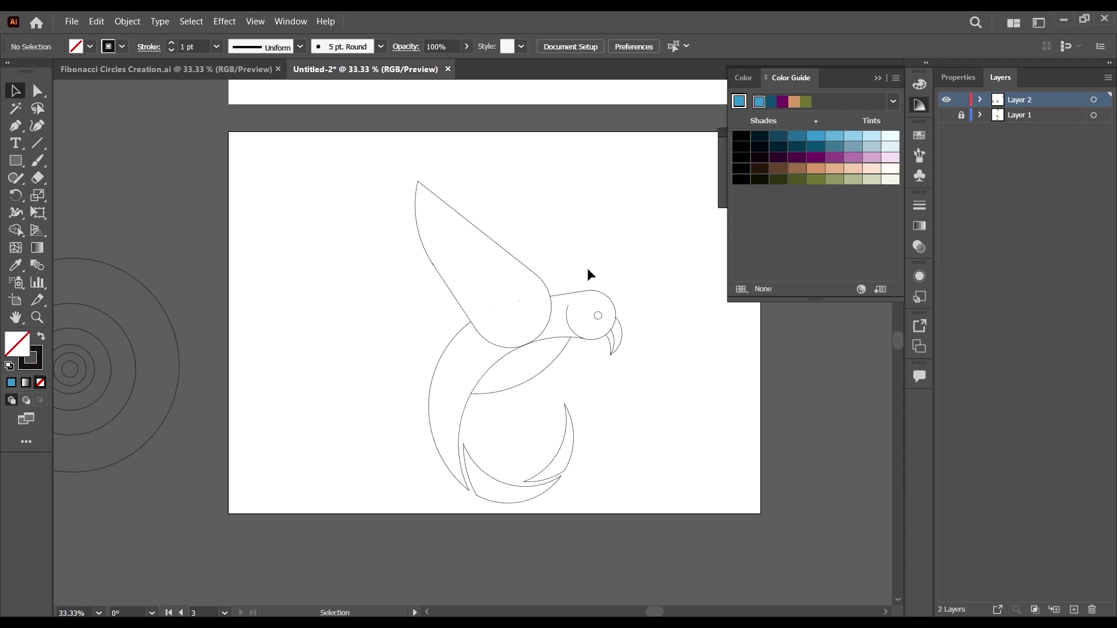
pyautogui.scroll(-2, 593, 298)
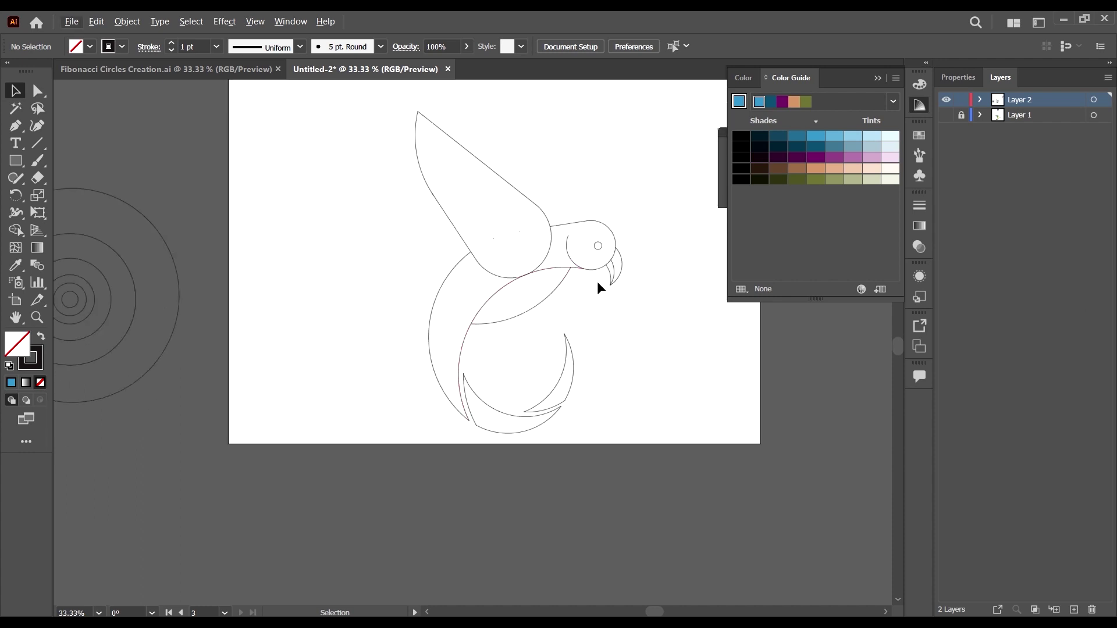
pyautogui.scroll(1, 640, 285)
pyautogui.scroll(-2, 598, 273)
pyautogui.moveTo(657, 515); pyautogui.dragTo(407, 124)
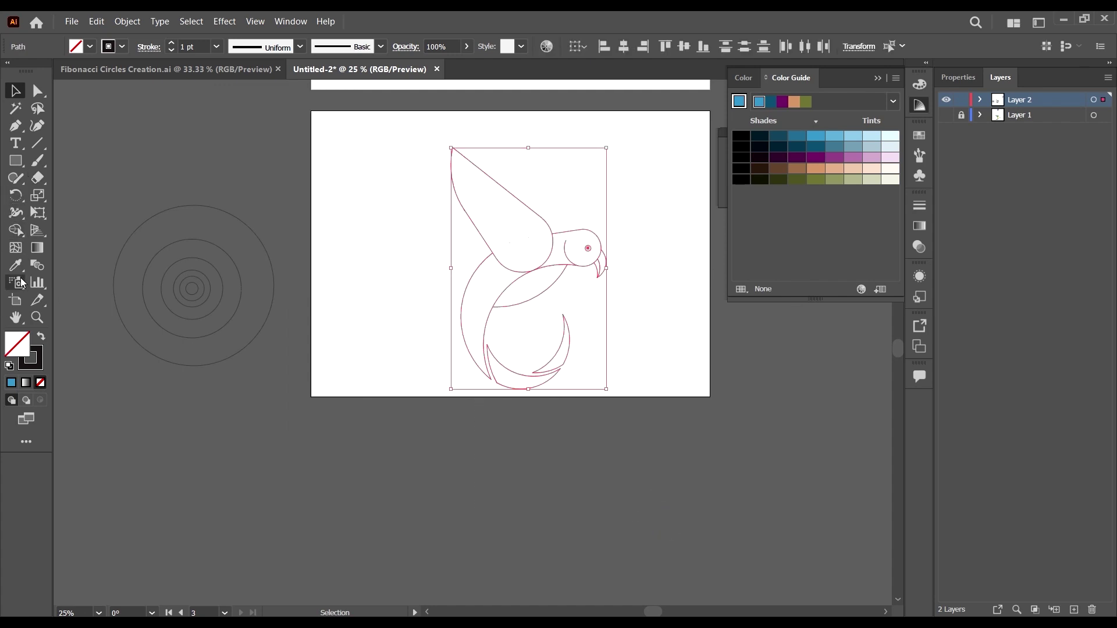
# - With Shape Builder, fill the upper wing purple, crescents light blue, peach and blue, and the middle region orange
pyautogui.click(16, 236)
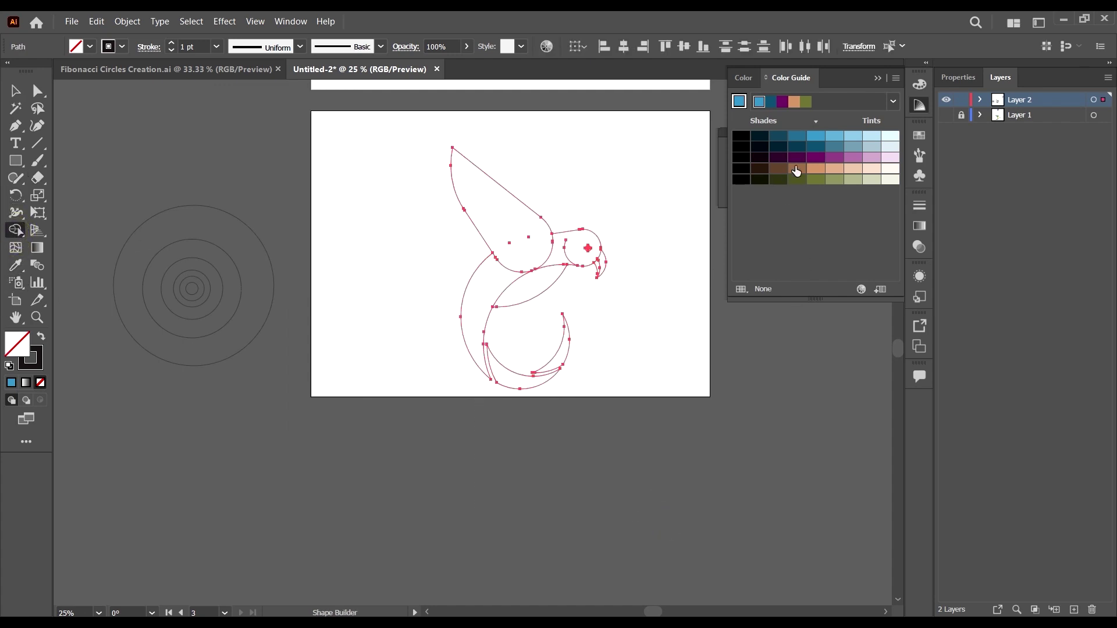
pyautogui.scroll(1, 581, 231)
pyautogui.click(854, 162)
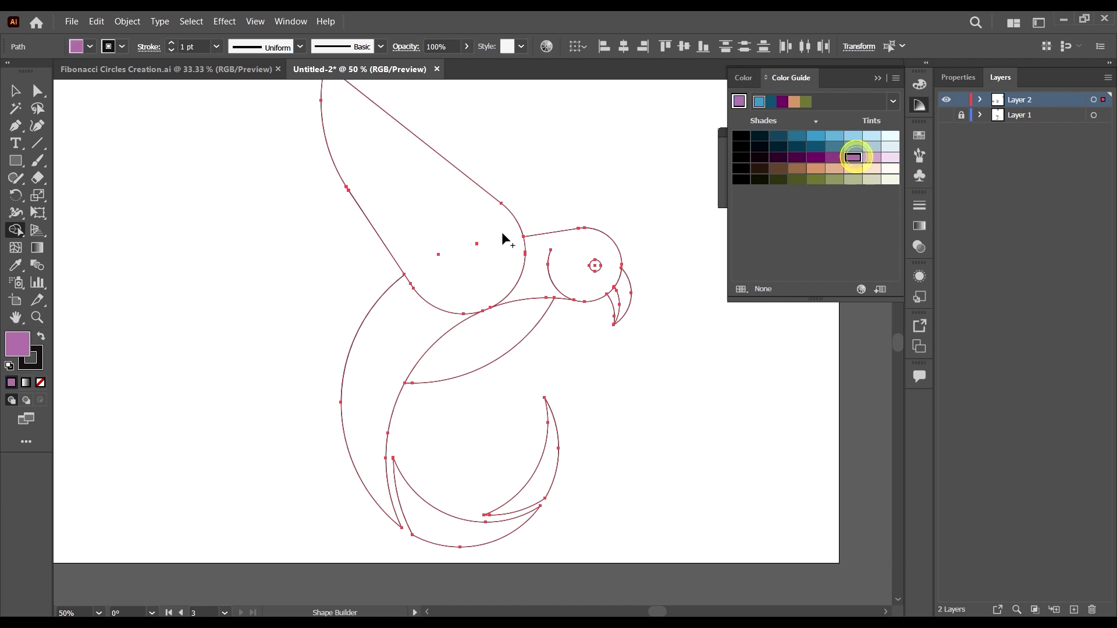
pyautogui.click(426, 202)
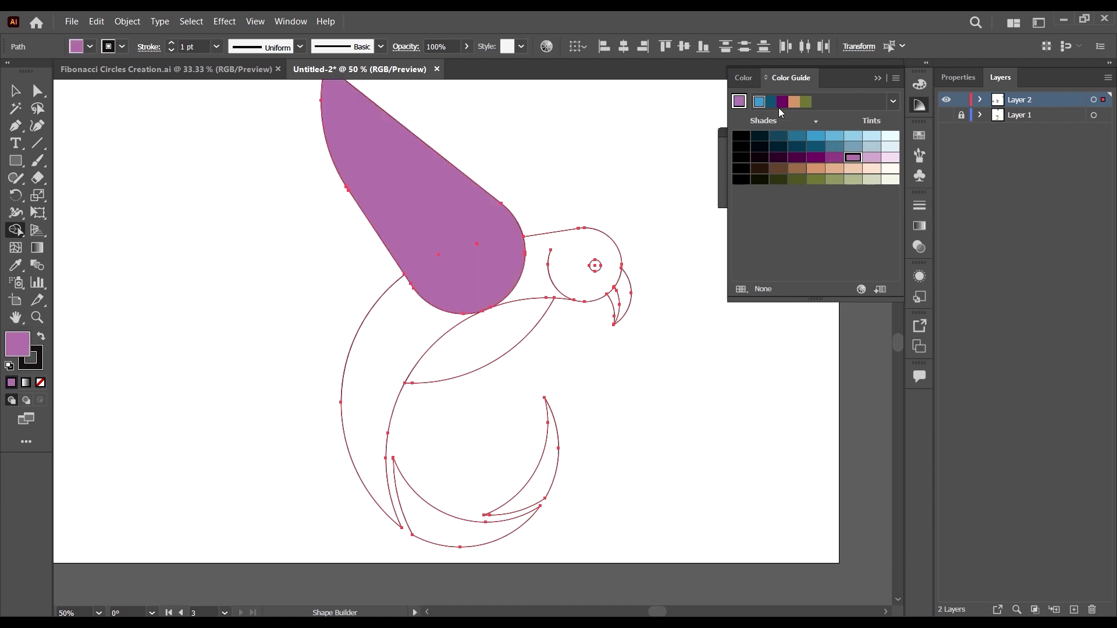
pyautogui.click(834, 146)
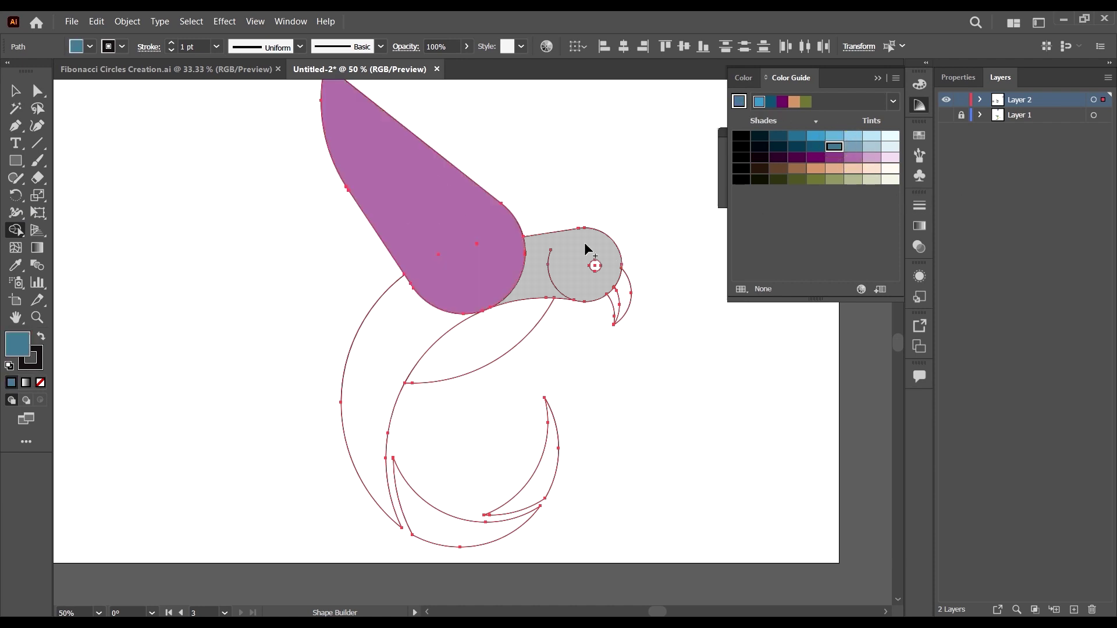
pyautogui.click(388, 338)
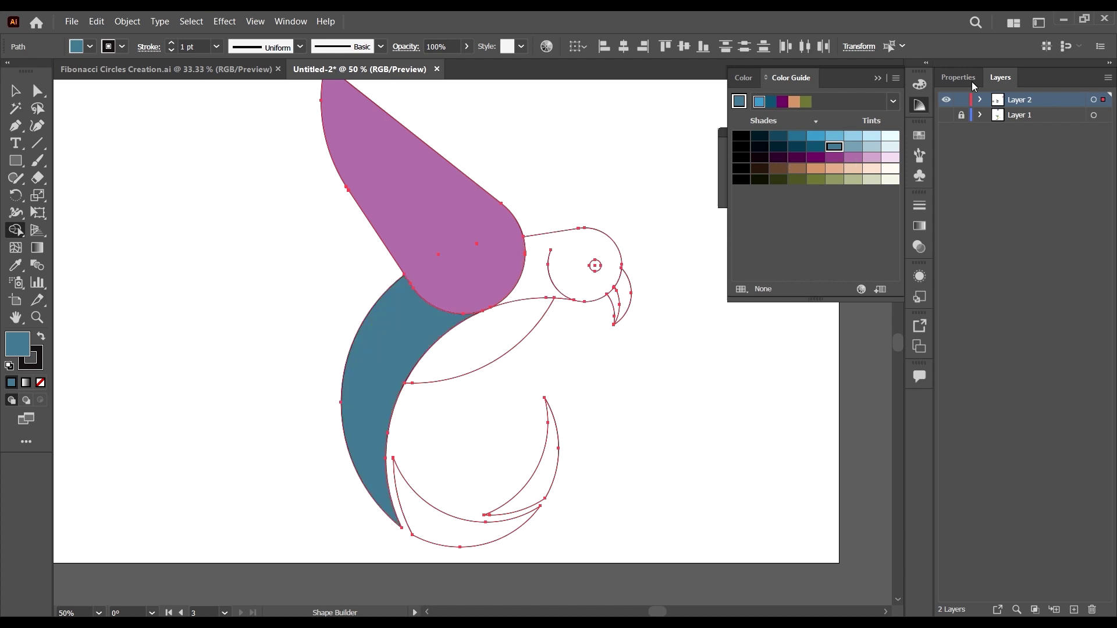
pyautogui.click(854, 137)
pyautogui.click(401, 319)
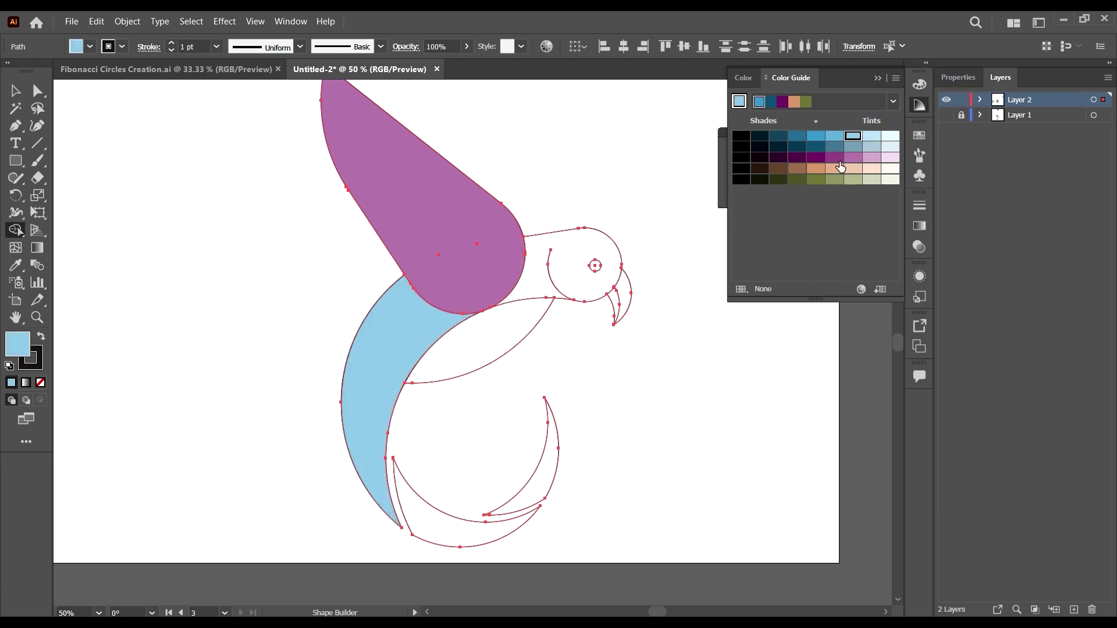
pyautogui.click(815, 168)
pyautogui.click(516, 319)
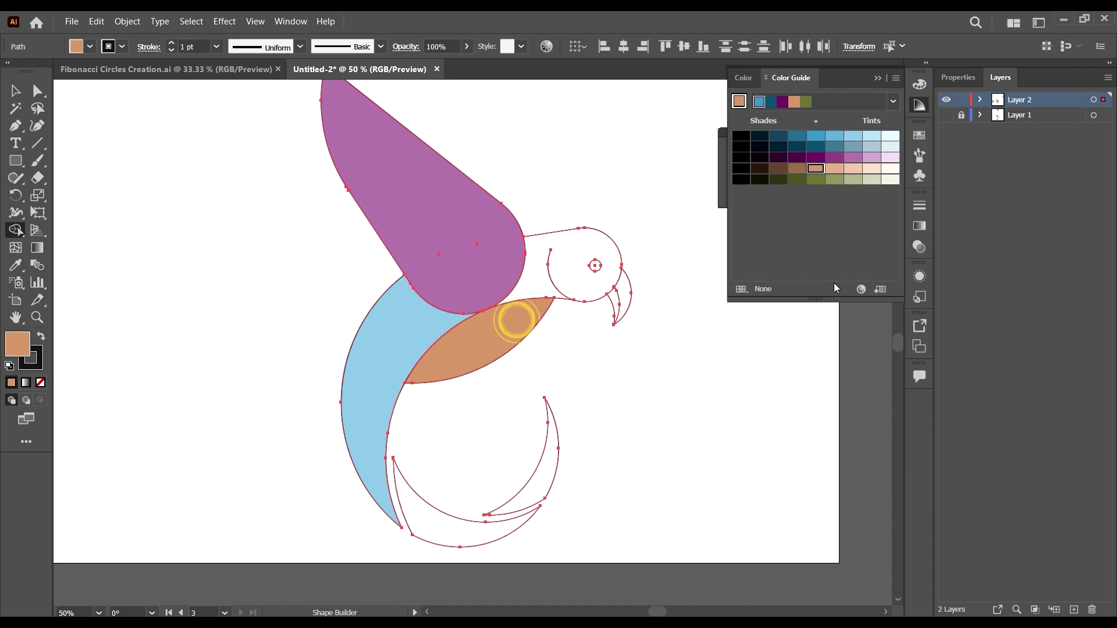
pyautogui.click(853, 169)
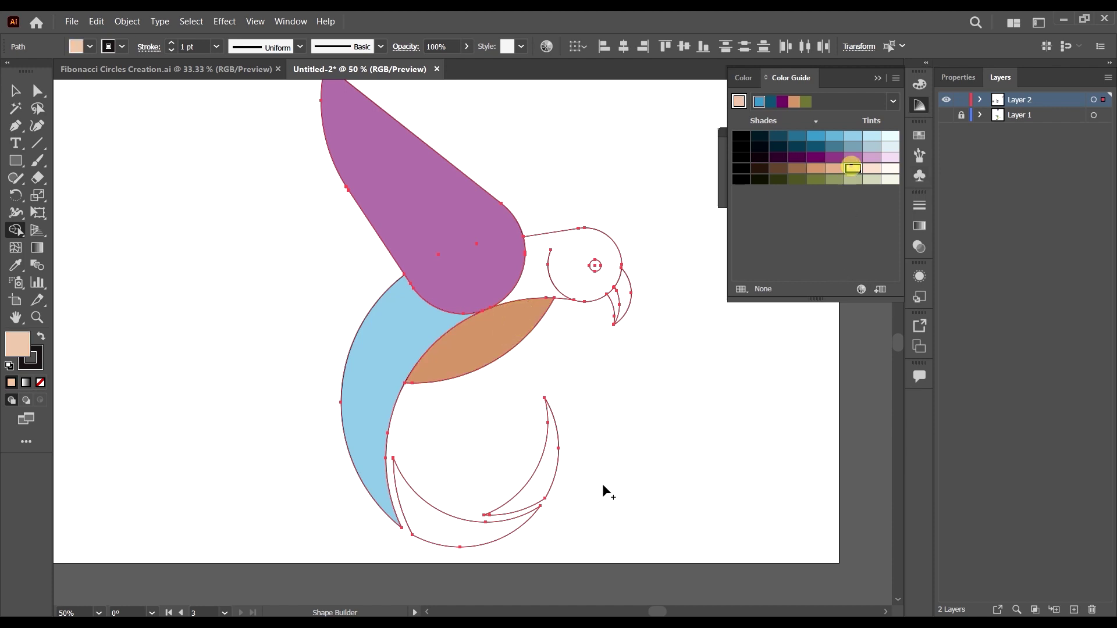
pyautogui.click(444, 517)
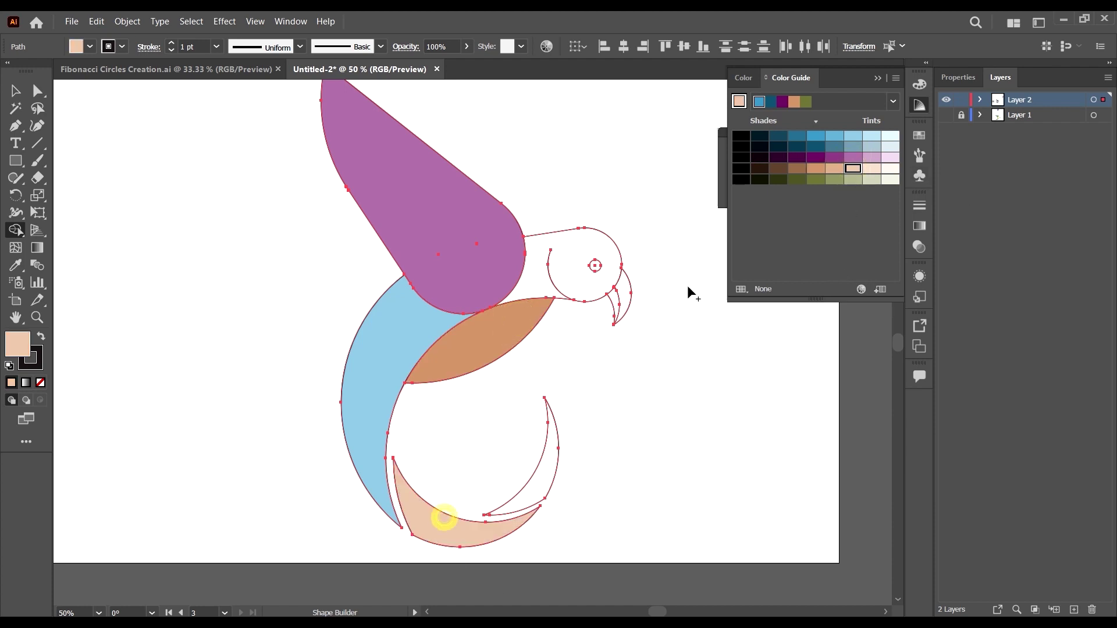
pyautogui.click(816, 136)
pyautogui.click(548, 477)
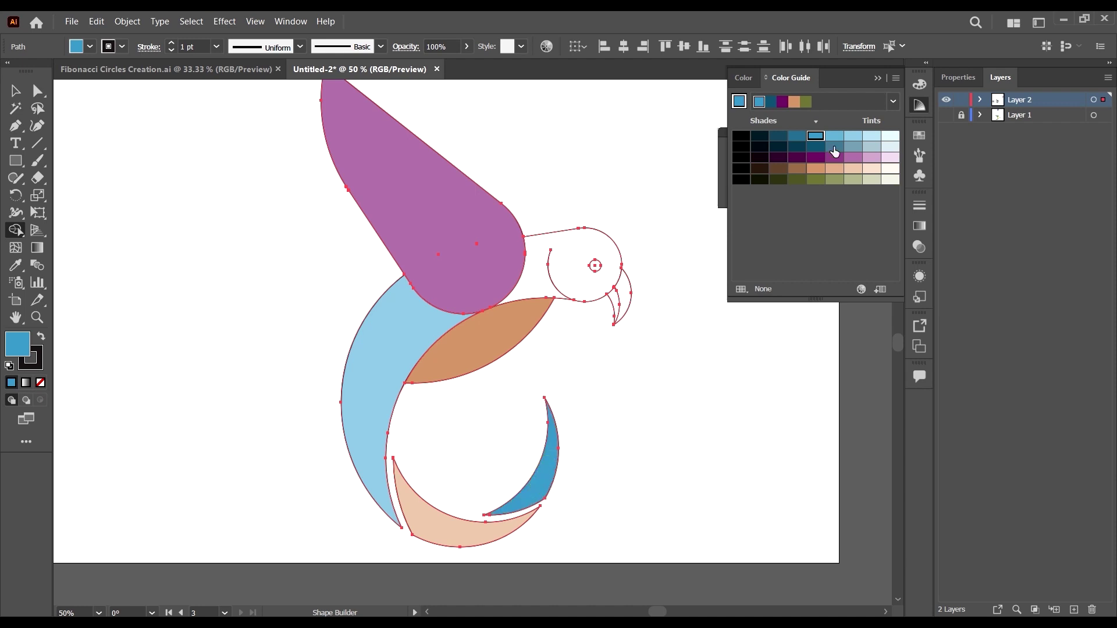
# - Fill the beak blue, then the inner beak and the bird's head light blue
pyautogui.scroll(1, 627, 333)
pyautogui.click(627, 274)
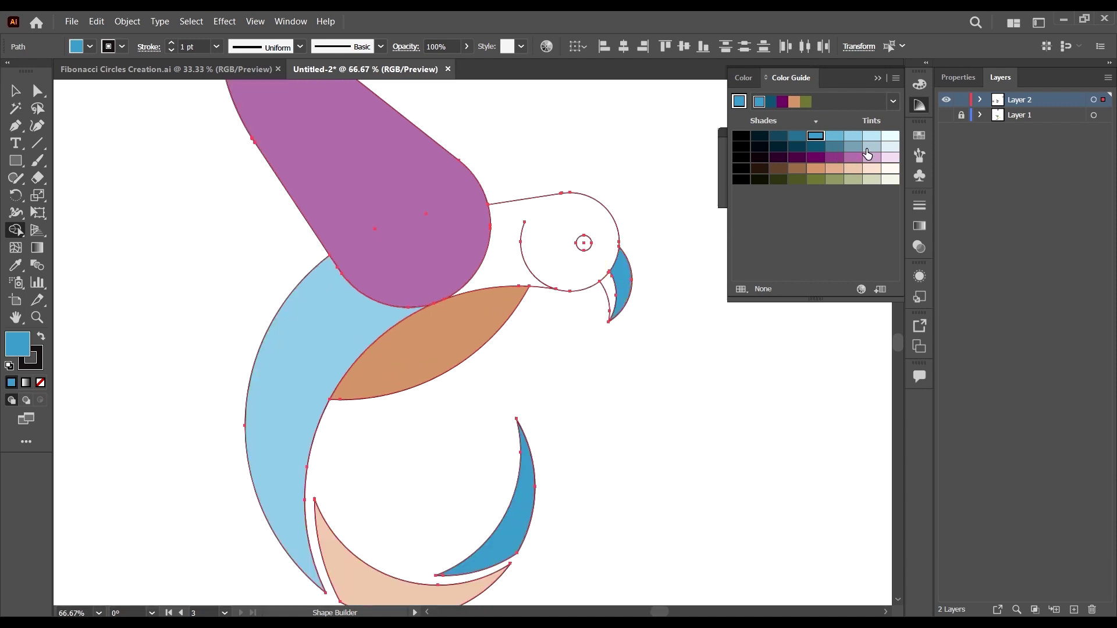
pyautogui.click(872, 140)
pyautogui.scroll(2, 635, 283)
pyautogui.click(606, 284)
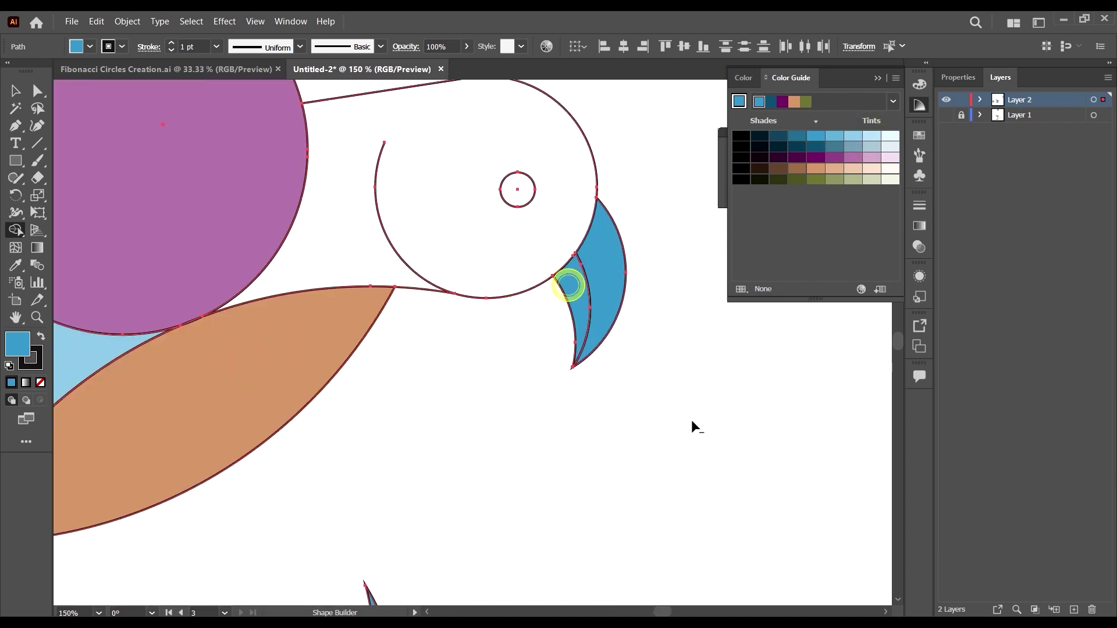
pyautogui.click(853, 136)
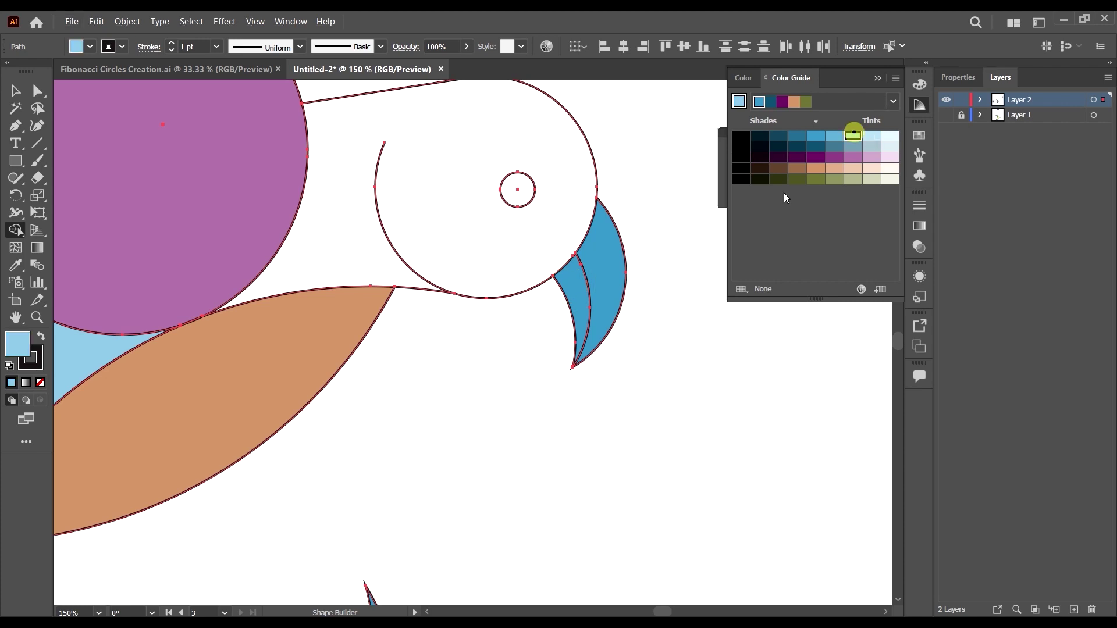
pyautogui.click(579, 288)
pyautogui.scroll(-3, 650, 326)
pyautogui.scroll(-1, 540, 399)
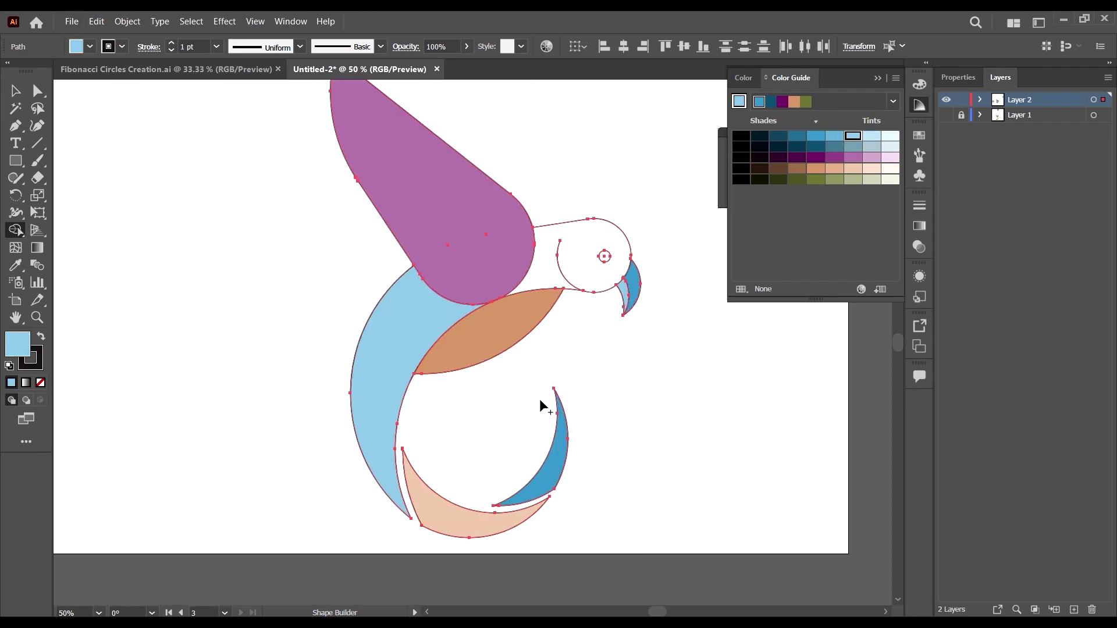
pyautogui.scroll(2, 630, 228)
pyautogui.scroll(2, 589, 280)
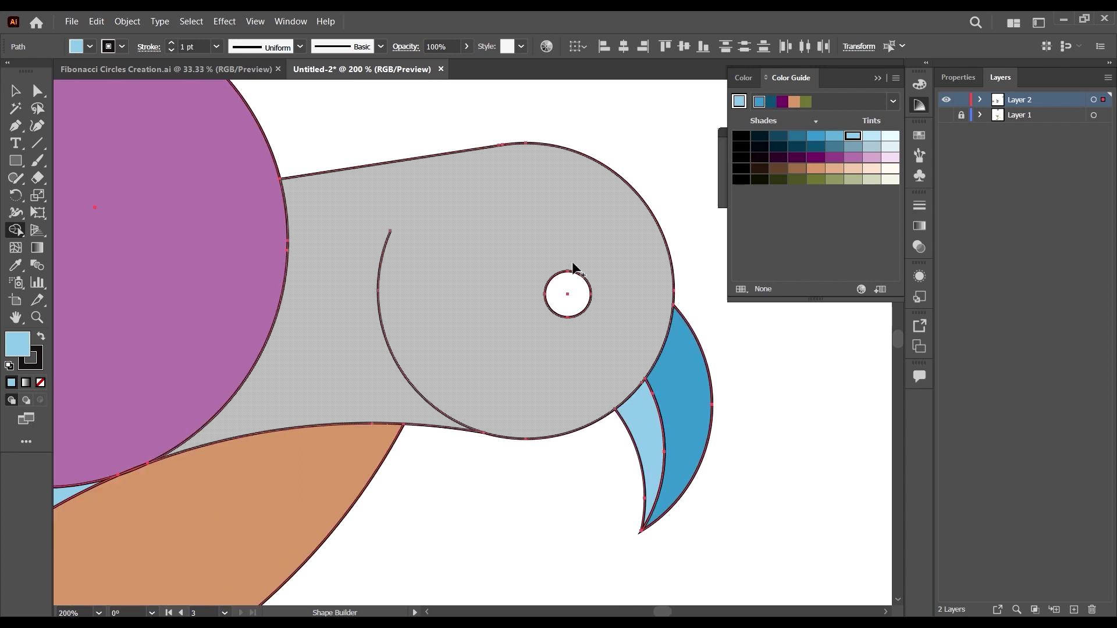
pyautogui.click(517, 215)
pyautogui.scroll(-4, 517, 215)
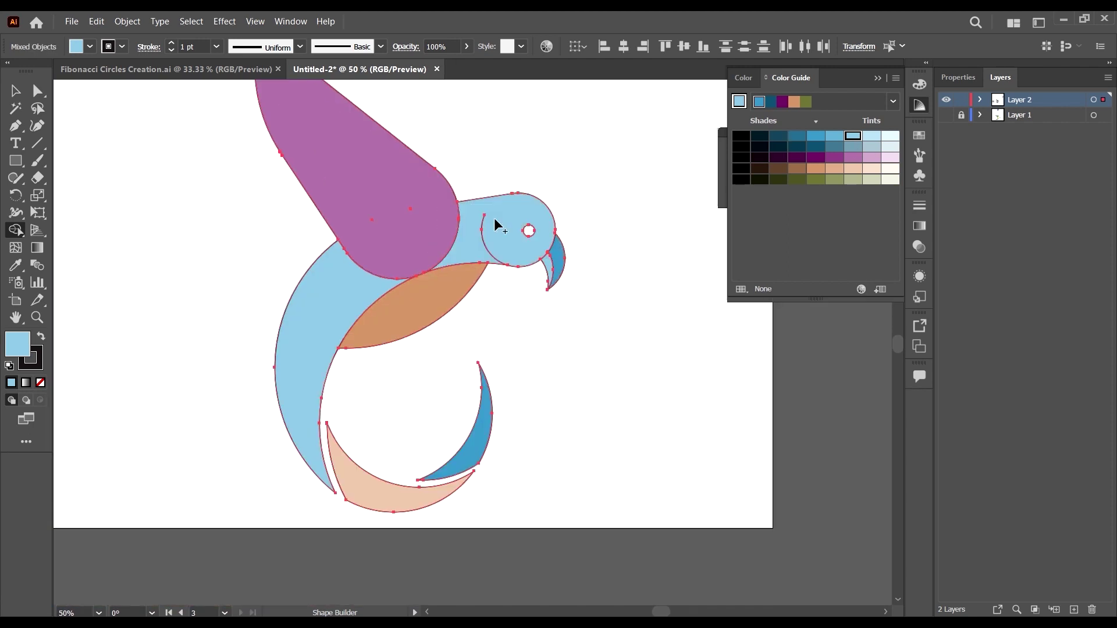
# - Marquee-select all of the bird's shapes and move the whole bird up on the artboard
pyautogui.click(16, 90)
pyautogui.click(642, 360)
pyautogui.scroll(-2, 578, 402)
pyautogui.moveTo(593, 462); pyautogui.dragTo(365, 179)
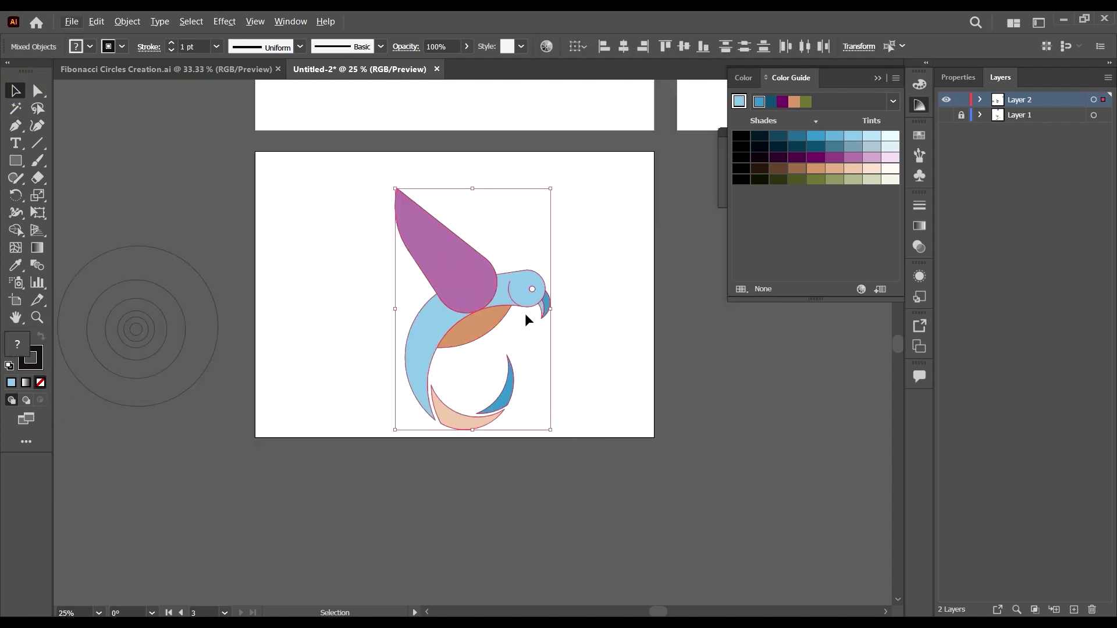
pyautogui.moveTo(531, 299); pyautogui.dragTo(531, 274)
pyautogui.click(617, 321)
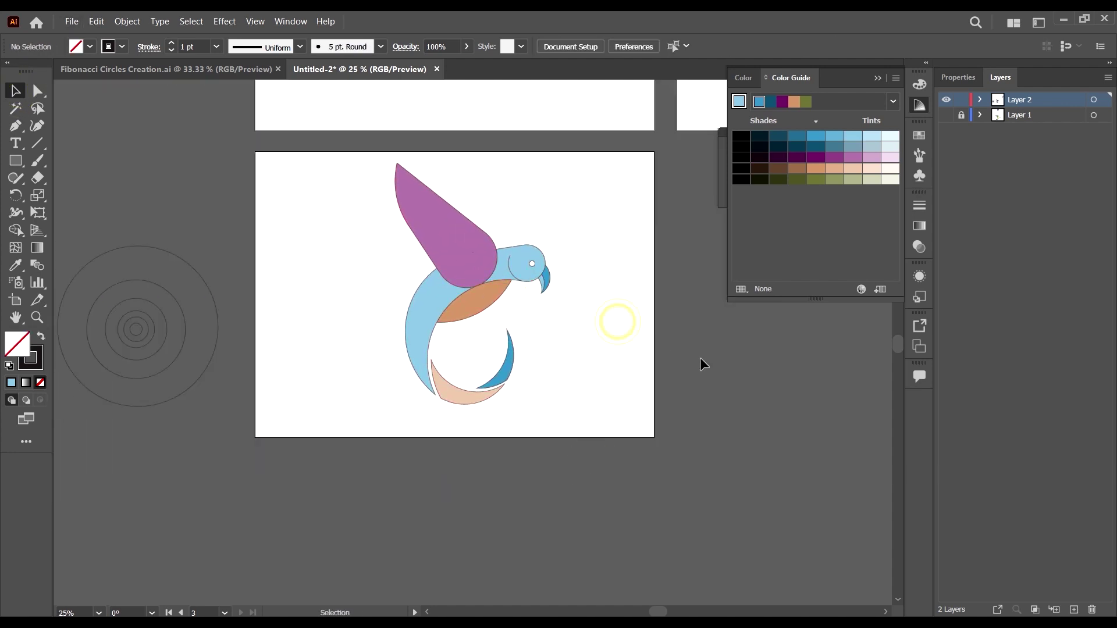
# - Zoom in closer on the bird and check the purple wing
pyautogui.hotkey('ctrl', '+')
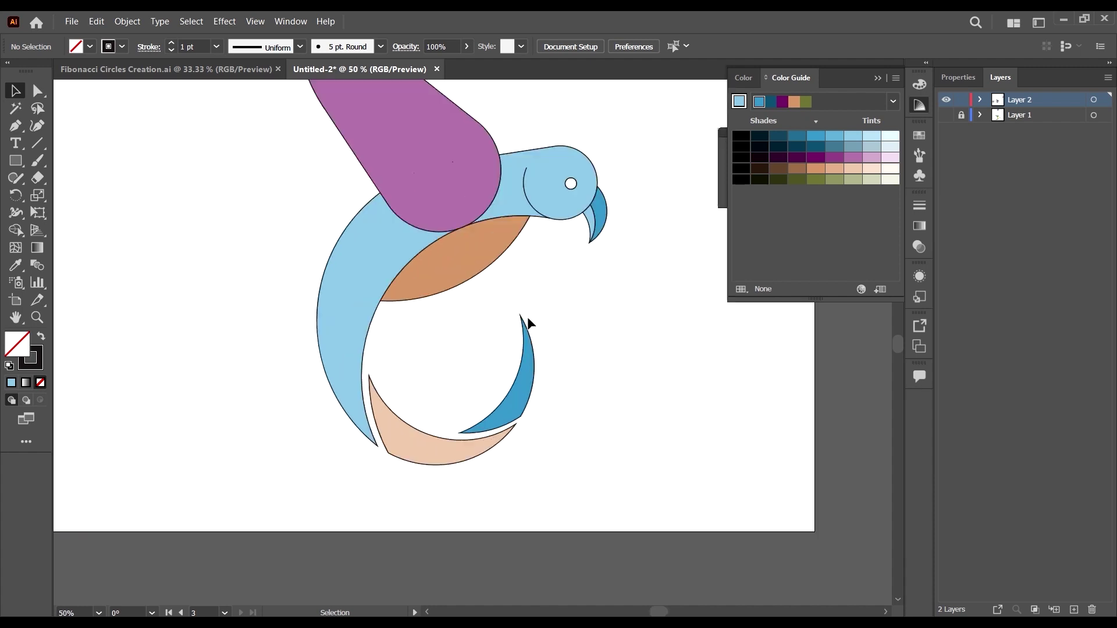
pyautogui.hscroll(1, 512, 308)
pyautogui.scroll(2, 451, 256)
pyautogui.click(399, 275)
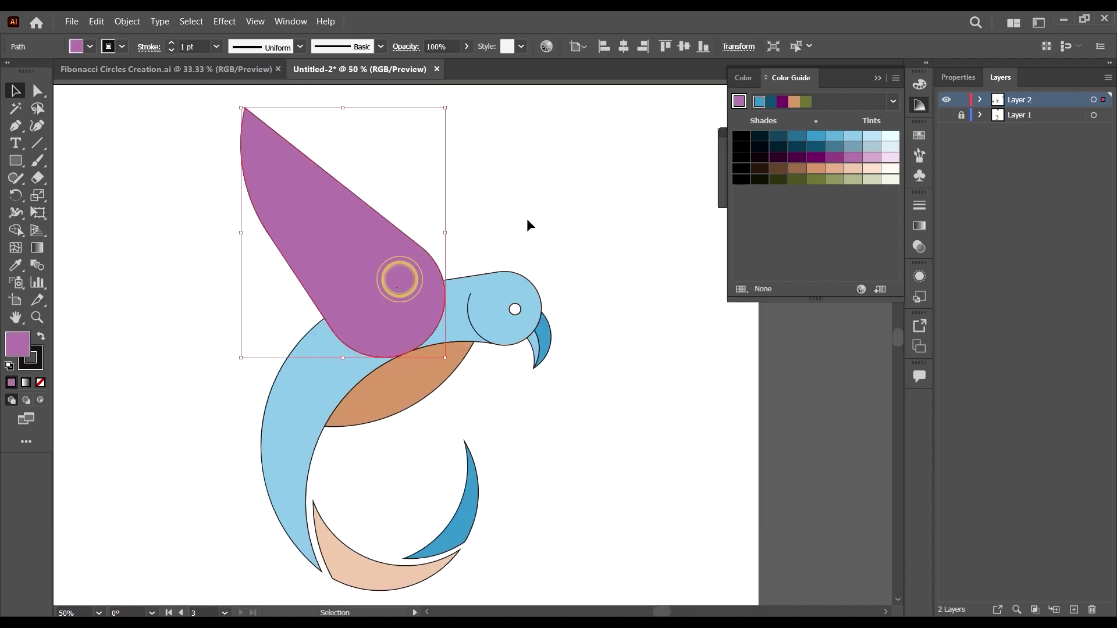
pyautogui.click(521, 222)
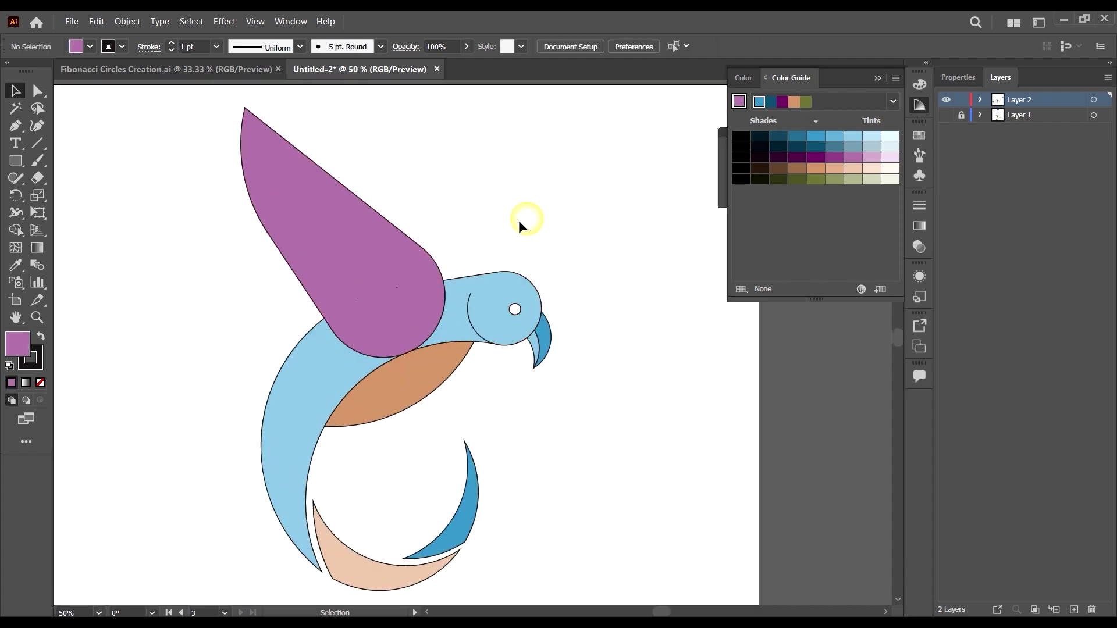
# - Draw a long thin closed sliver across the purple wing with the Pen tool
pyautogui.click(376, 239)
pyautogui.click(631, 178)
pyautogui.click(15, 126)
pyautogui.scroll(1, 200, 125)
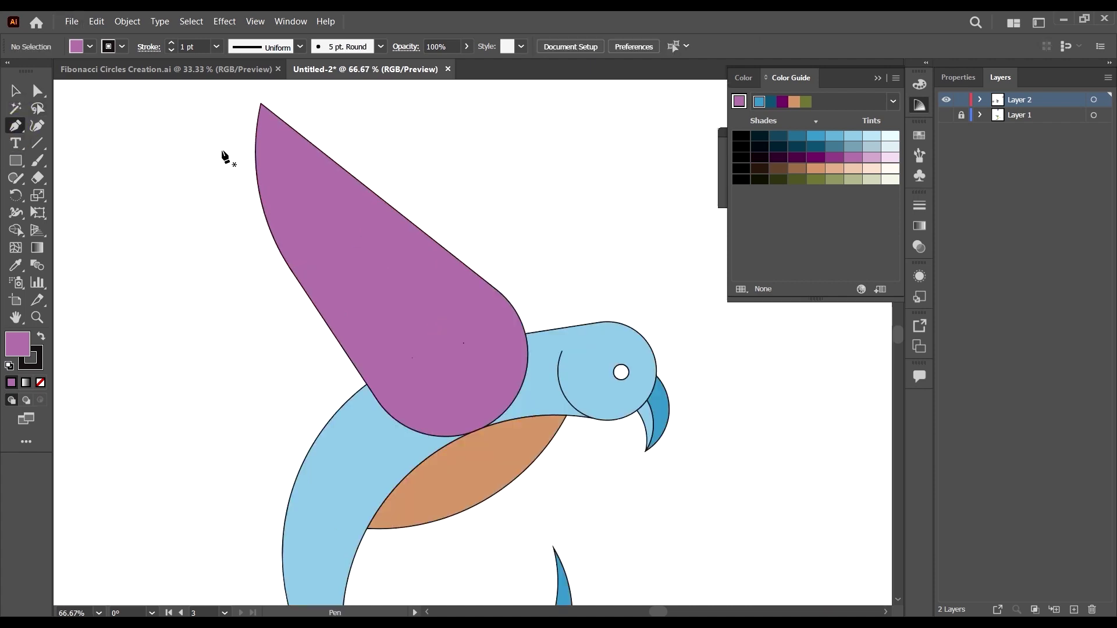
pyautogui.scroll(-3, 238, 152)
pyautogui.scroll(2, 236, 151)
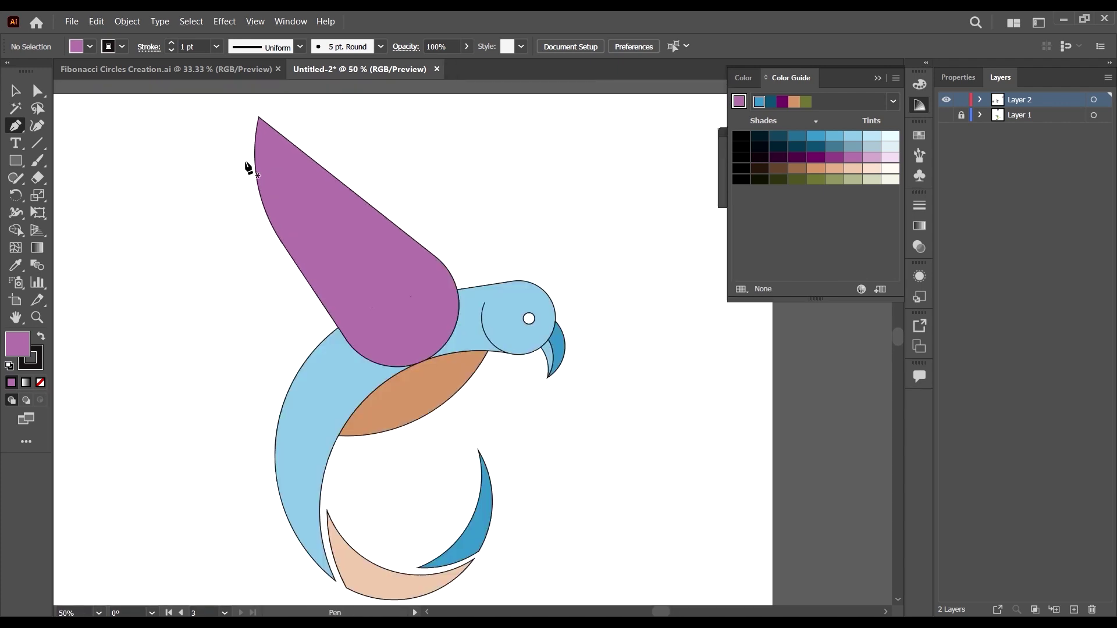
pyautogui.moveTo(243, 139); pyautogui.dragTo(386, 247)
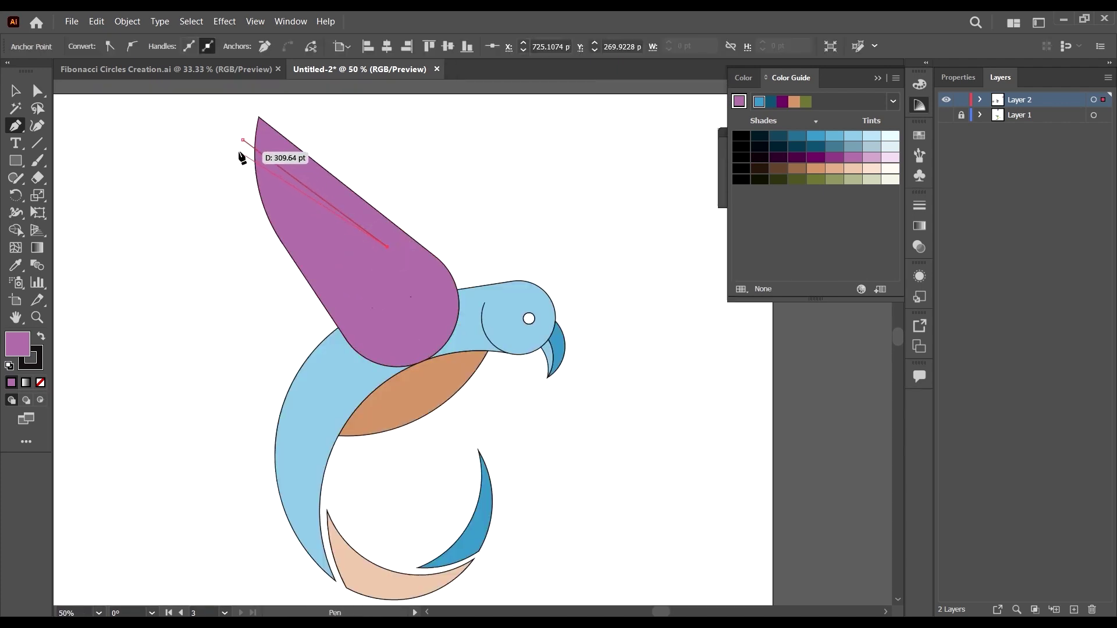
pyautogui.moveTo(242, 141); pyautogui.dragTo(243, 141)
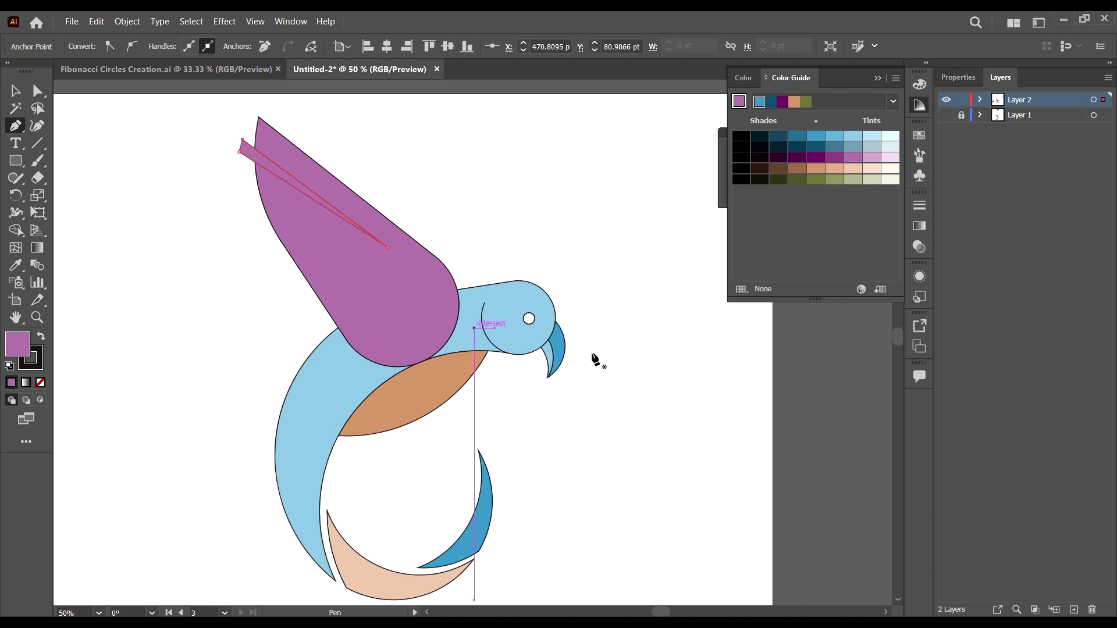
# - Eyedropper the sliver to a white fill with no stroke
pyautogui.press('i')
pyautogui.click(633, 176)
pyautogui.press('v')
pyautogui.click(627, 254)
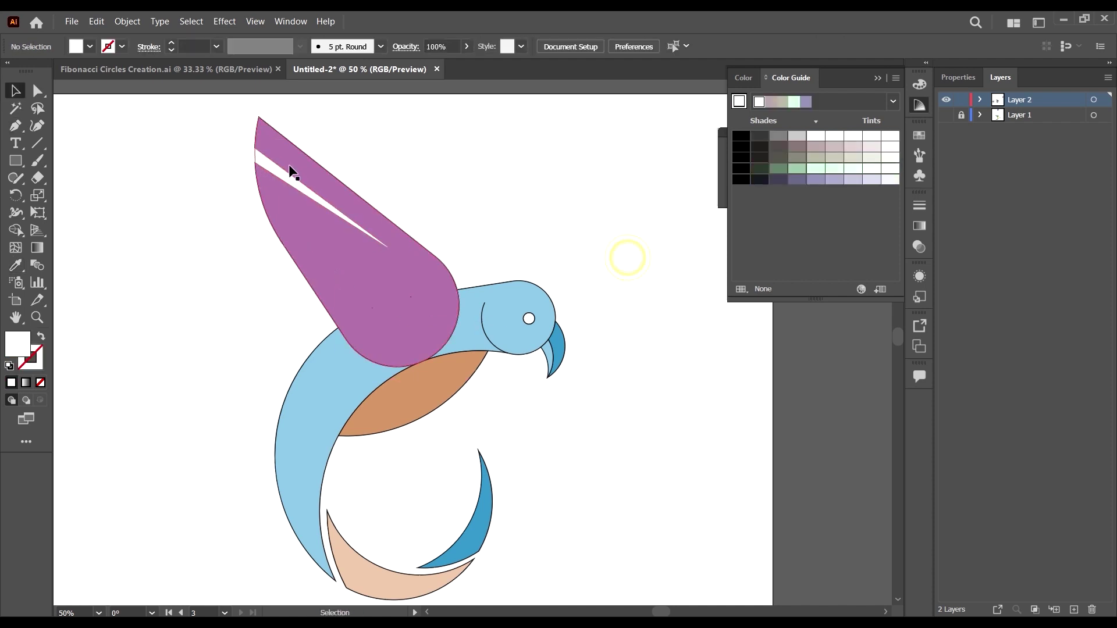
# - Position and rotate the white slivers so they fan across the wing's upper edge
pyautogui.scroll(2, 187, 133)
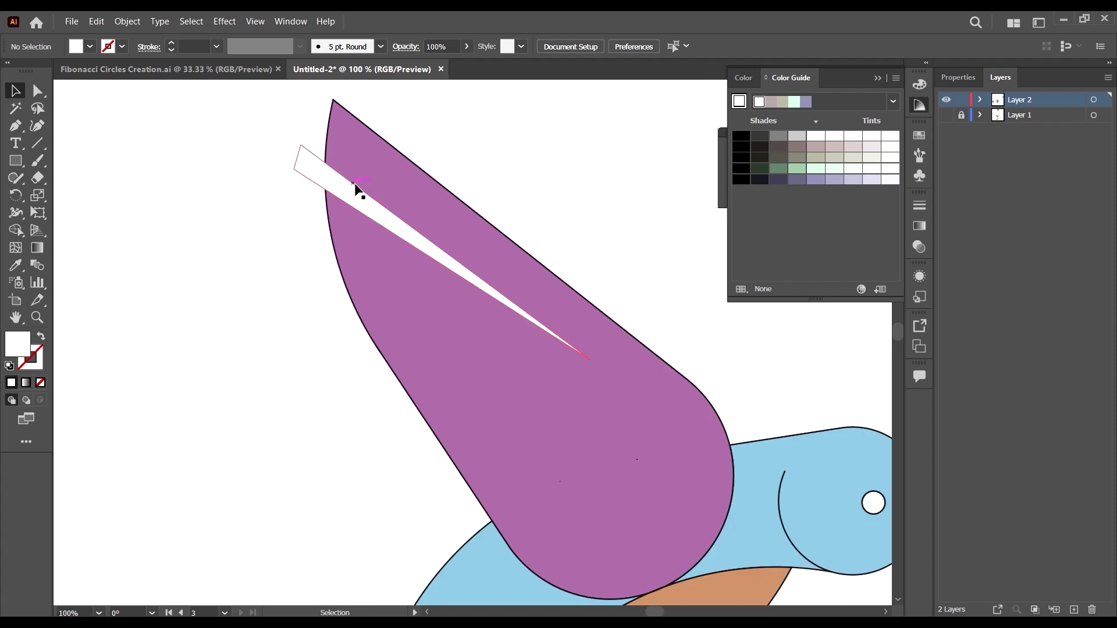
pyautogui.moveTo(359, 210); pyautogui.dragTo(336, 242)
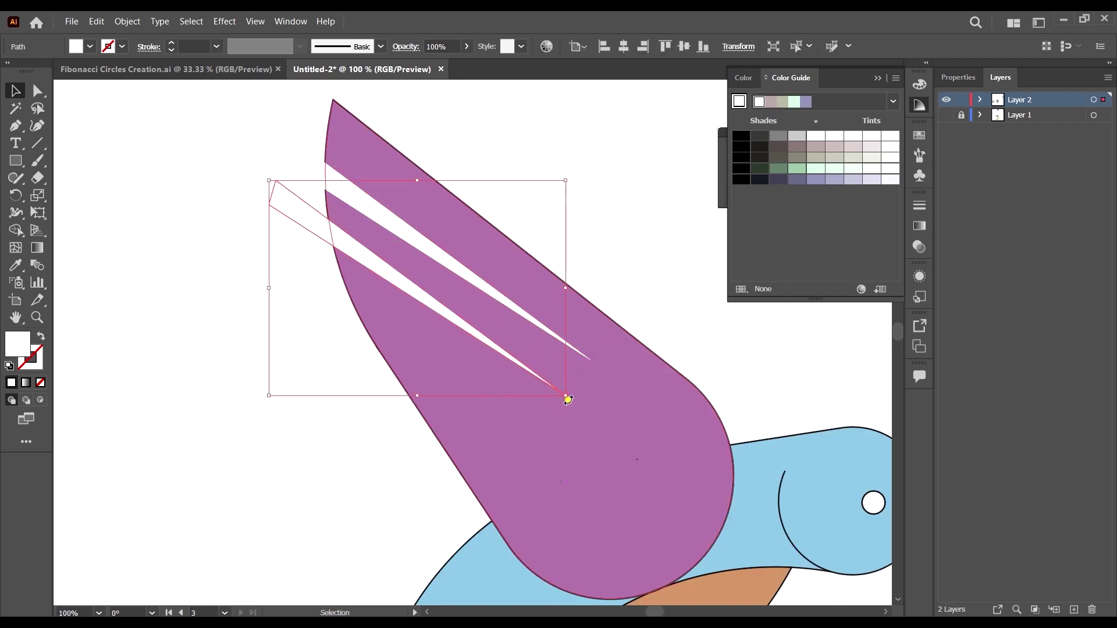
pyautogui.moveTo(568, 400); pyautogui.dragTo(581, 381)
pyautogui.moveTo(314, 257); pyautogui.dragTo(299, 300)
pyautogui.scroll(-1, 279, 305)
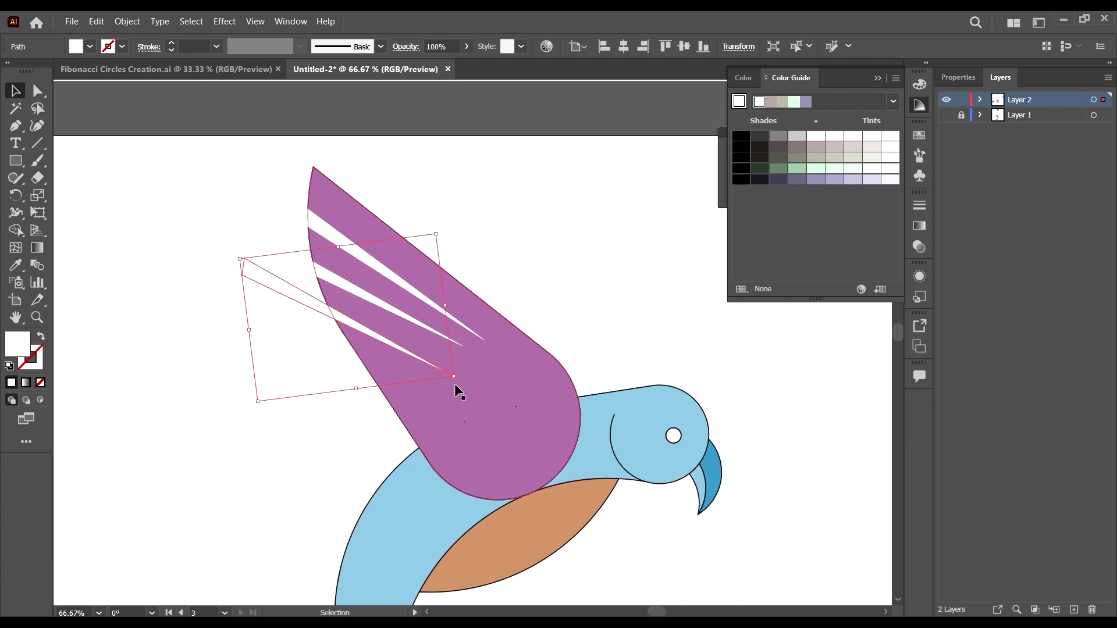
pyautogui.moveTo(456, 381); pyautogui.dragTo(454, 379)
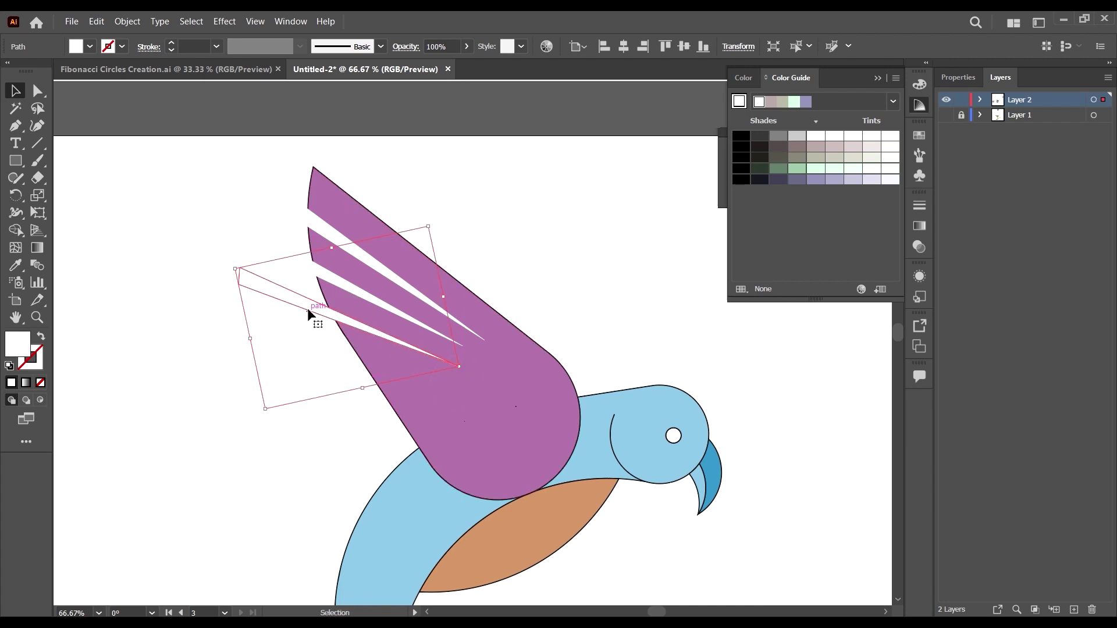
pyautogui.moveTo(302, 314); pyautogui.dragTo(277, 291)
pyautogui.click(271, 357)
pyautogui.scroll(-3, 271, 358)
pyautogui.scroll(3, 281, 370)
pyautogui.click(232, 352)
pyautogui.scroll(-3, 430, 404)
pyautogui.scroll(2, 304, 404)
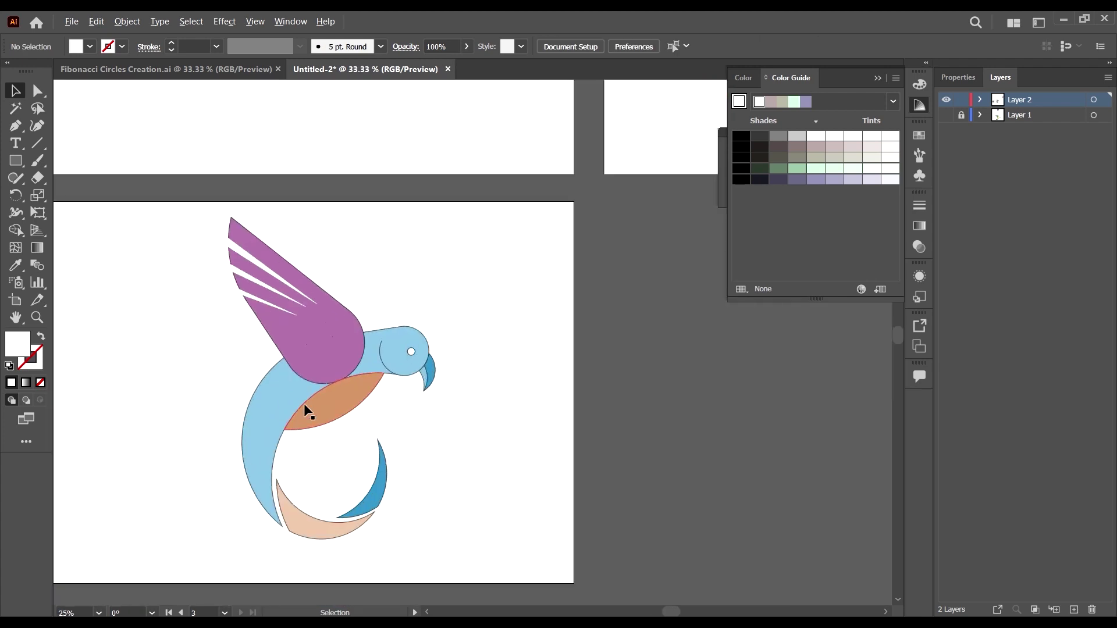
pyautogui.scroll(-1, 497, 405)
pyautogui.scroll(-1, 498, 412)
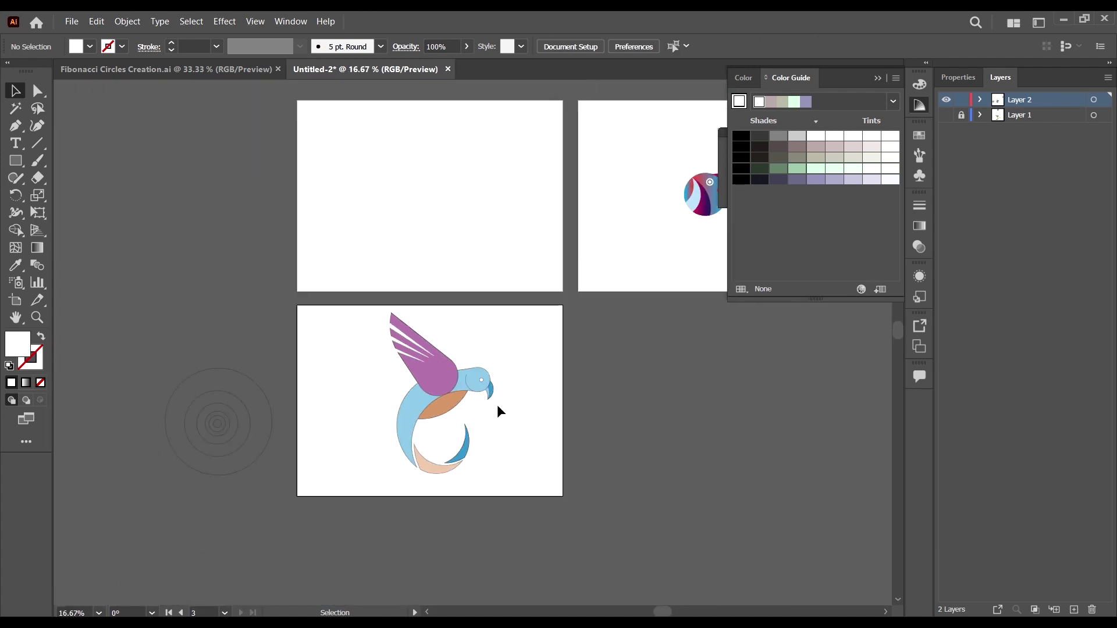
pyautogui.scroll(1, 497, 404)
pyautogui.scroll(1, 494, 386)
pyautogui.scroll(-2, 386, 243)
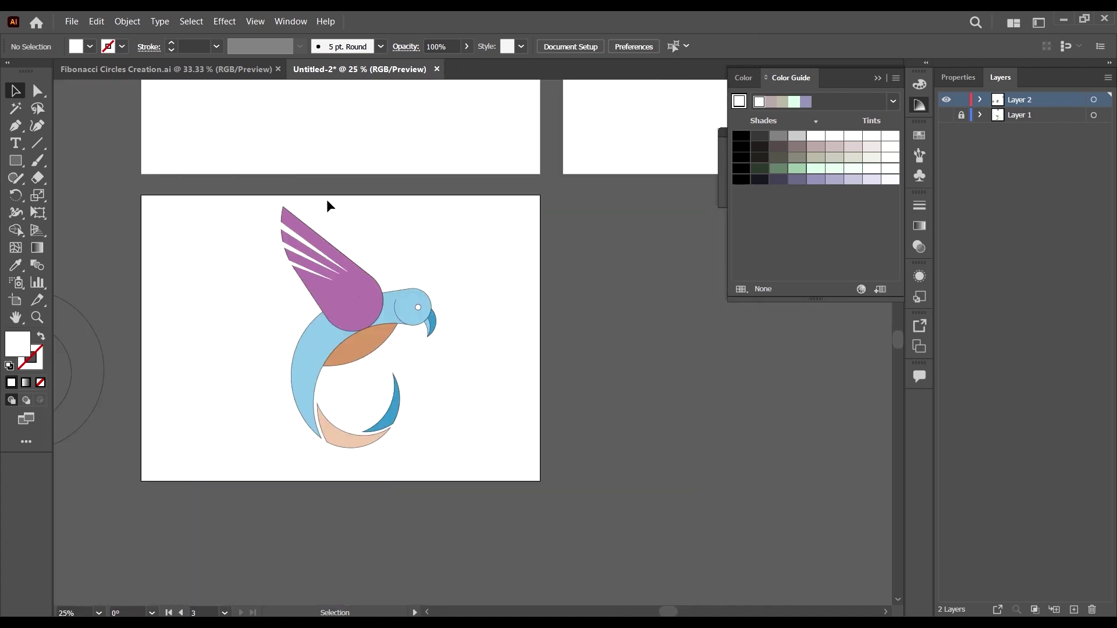
# - Select the wing and slivers, then use Shape Builder to split the feathers and delete stray pieces
pyautogui.click(353, 243)
pyautogui.hotkey('shift', 'm')
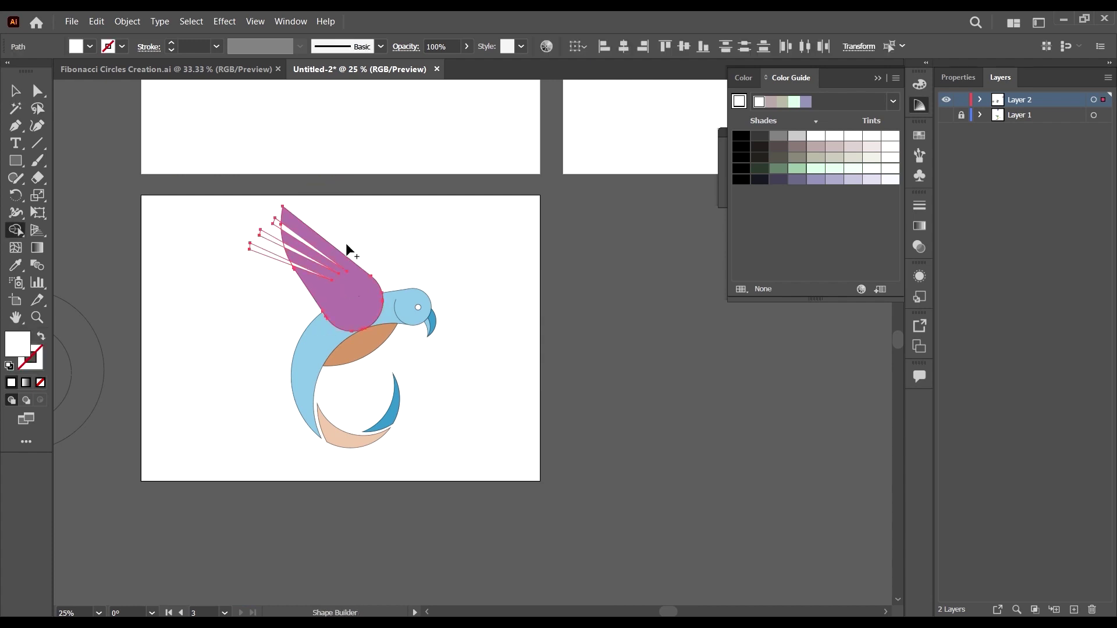
pyautogui.scroll(2, 255, 240)
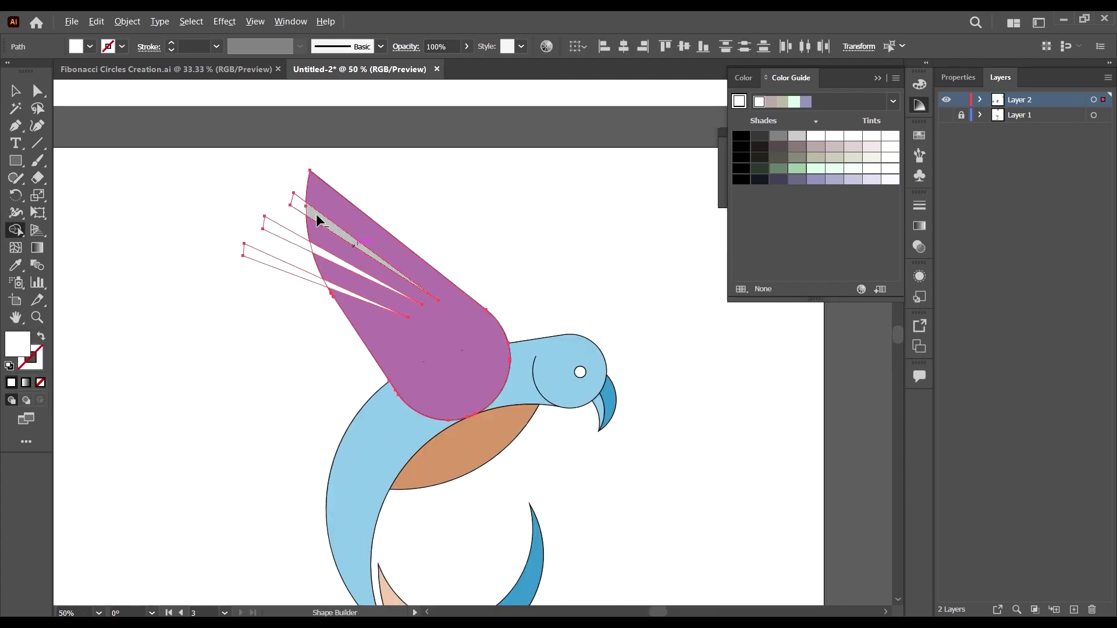
pyautogui.click(302, 212)
pyautogui.scroll(1, 306, 245)
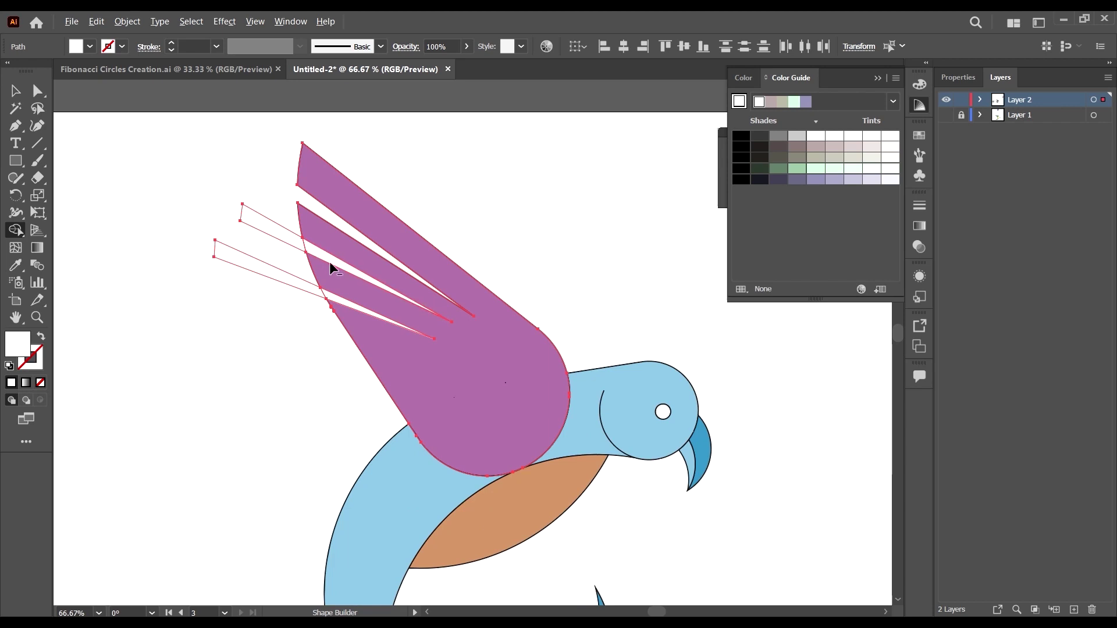
pyautogui.click(321, 258)
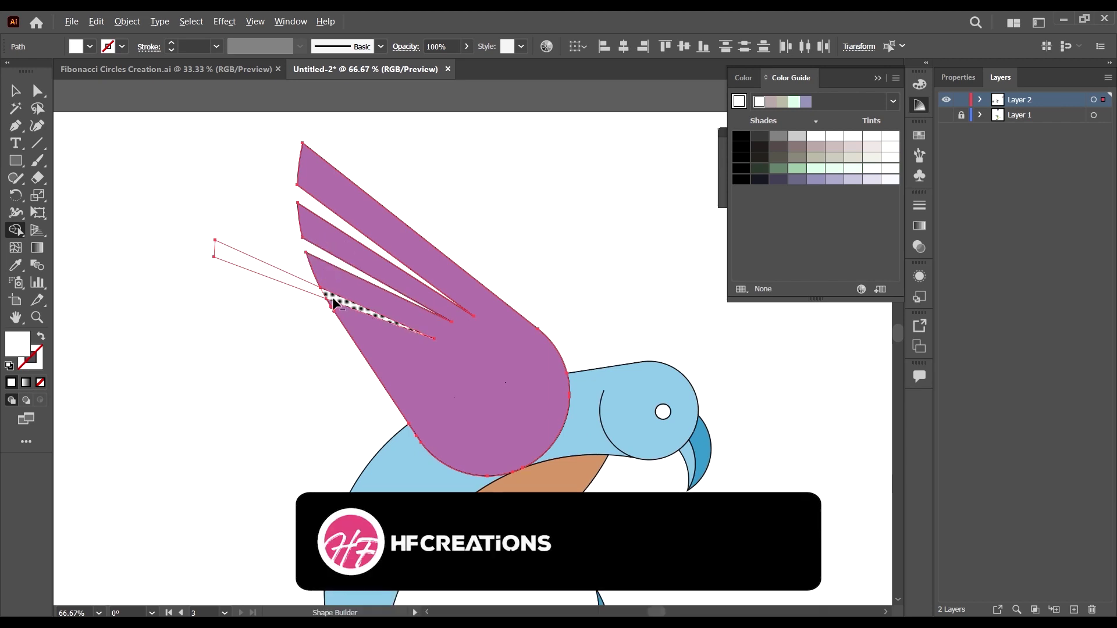
pyautogui.keyDown('alt'); pyautogui.click(322, 295); pyautogui.keyUp('alt')
pyautogui.scroll(-2, 310, 323)
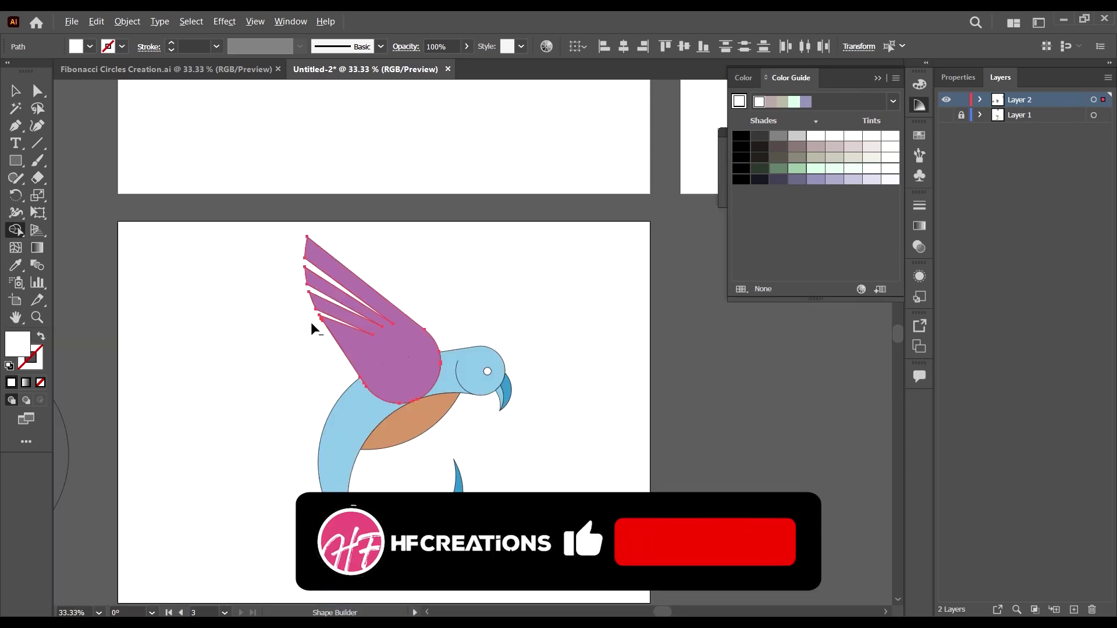
pyautogui.click(16, 90)
pyautogui.click(230, 391)
pyautogui.scroll(-1, 394, 431)
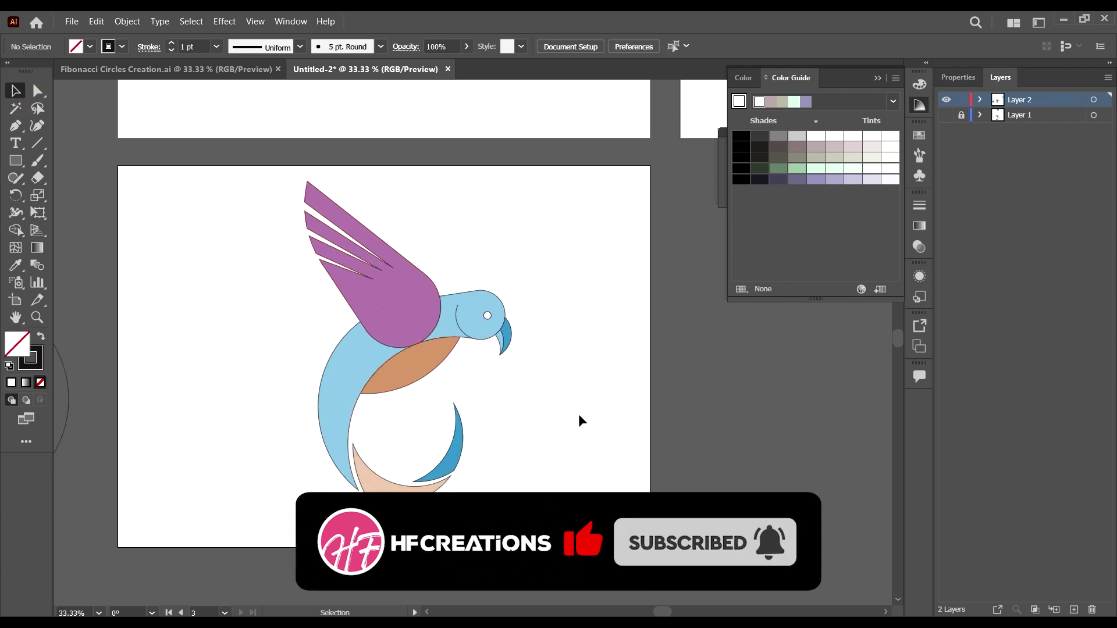
# - Duplicate the wing, rotate the copy about 45° counter-clockwise, and place it behind the body
pyautogui.click(416, 295)
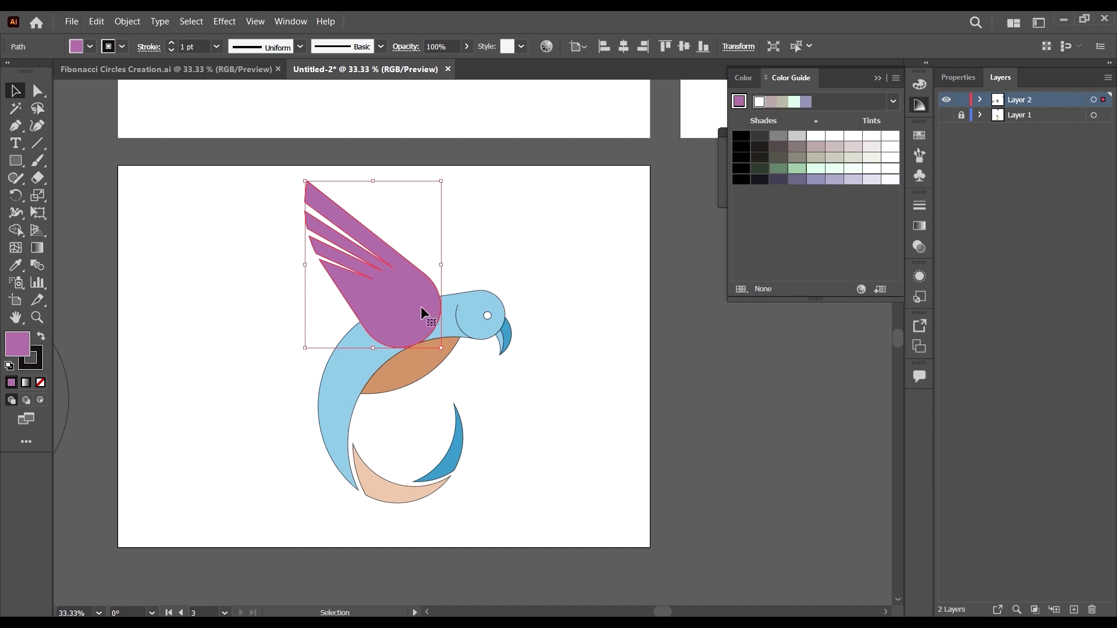
pyautogui.moveTo(418, 307); pyautogui.dragTo(264, 322)
pyautogui.moveTo(294, 372); pyautogui.dragTo(417, 326)
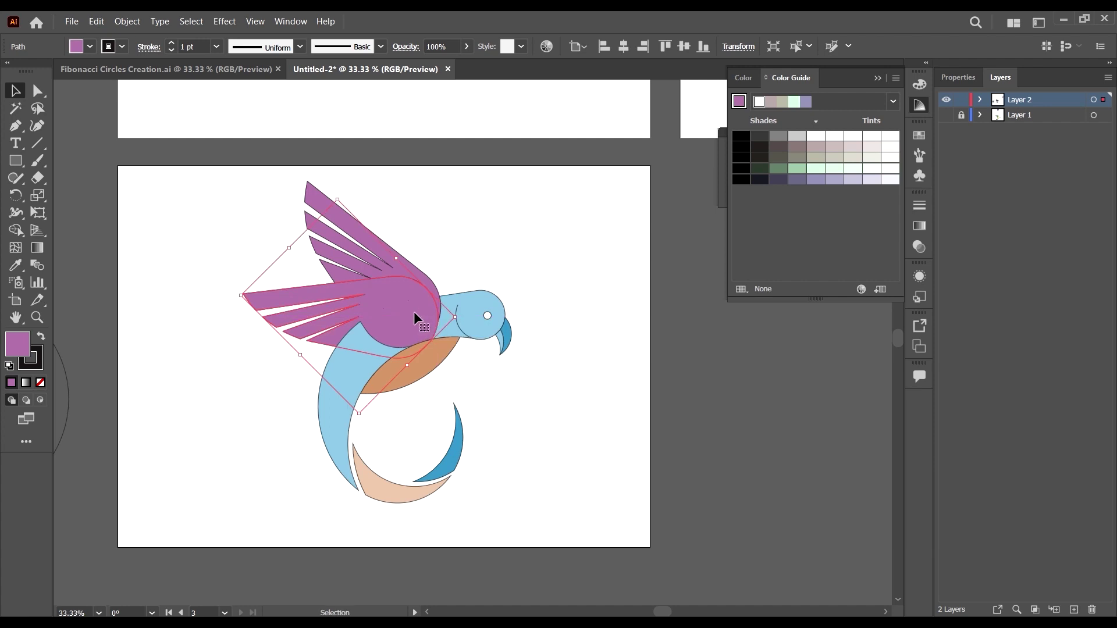
pyautogui.rightClick(414, 314)
pyautogui.click(477, 542)
pyautogui.click(593, 583)
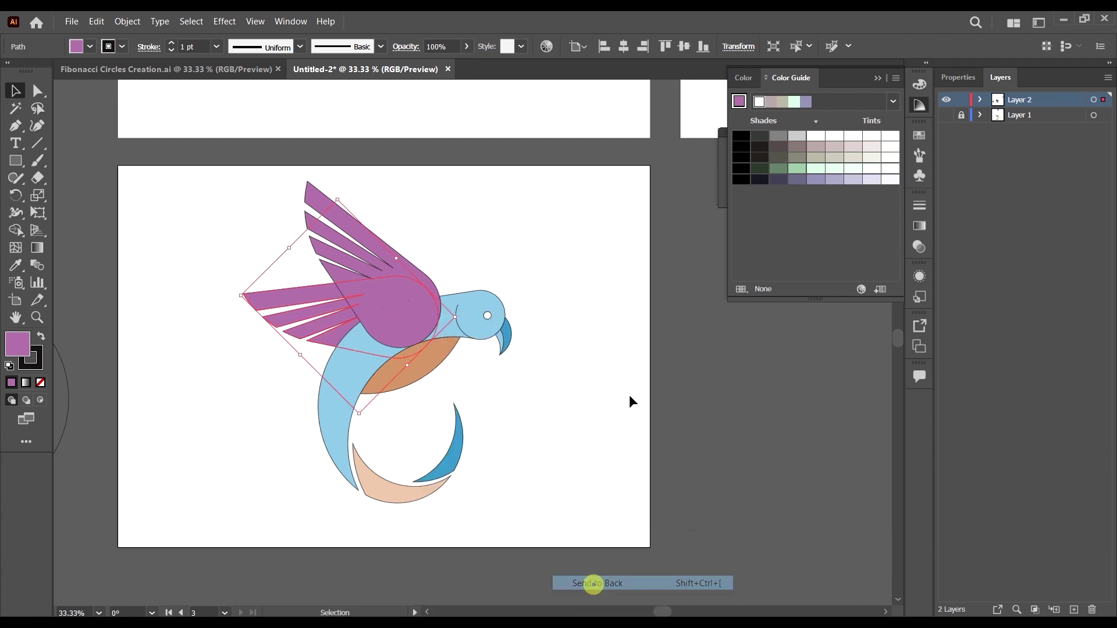
pyautogui.click(630, 387)
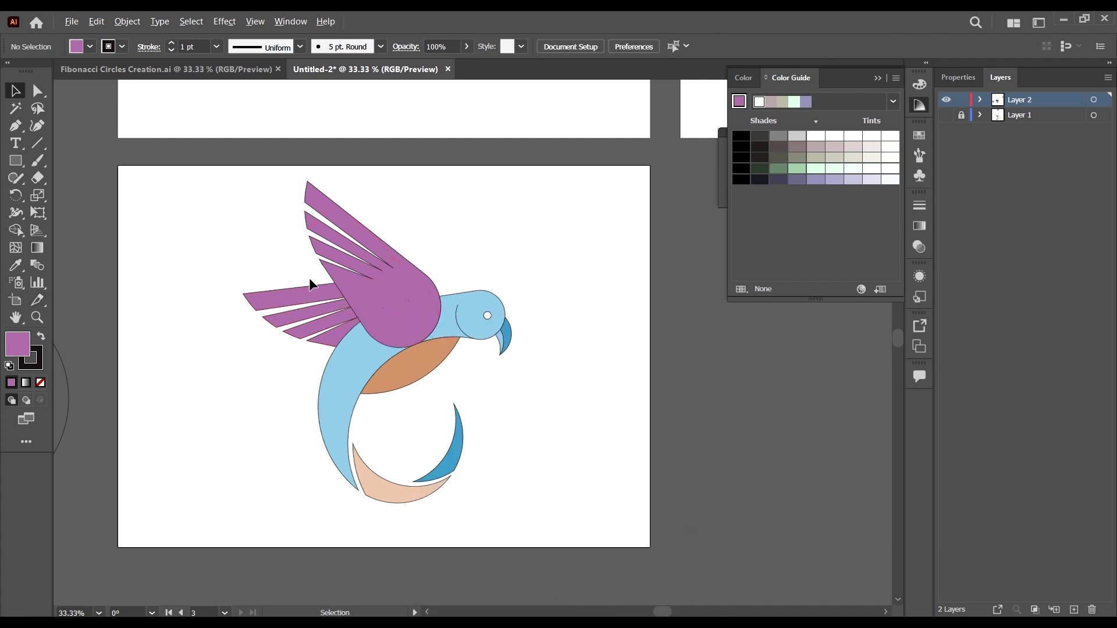
pyautogui.scroll(1, 314, 309)
pyautogui.moveTo(324, 316)
pyautogui.mouseDown()
pyautogui.moveTo(250, 315)
pyautogui.moveTo(221, 359)
pyautogui.moveTo(282, 348)
pyautogui.moveTo(334, 317)
pyautogui.moveTo(319, 306)
pyautogui.moveTo(315, 324)
pyautogui.mouseUp()
pyautogui.click(239, 408)
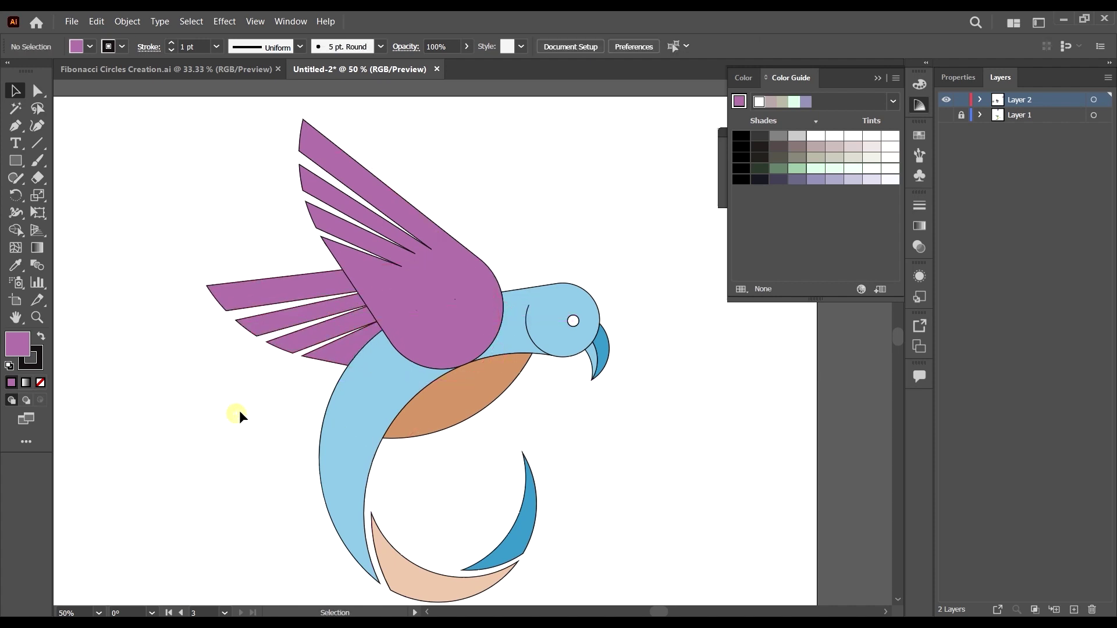
# - Give the lower wing feathers a bright magenta fill, E061D4
pyautogui.click(312, 324)
pyautogui.scroll(-2, 299, 320)
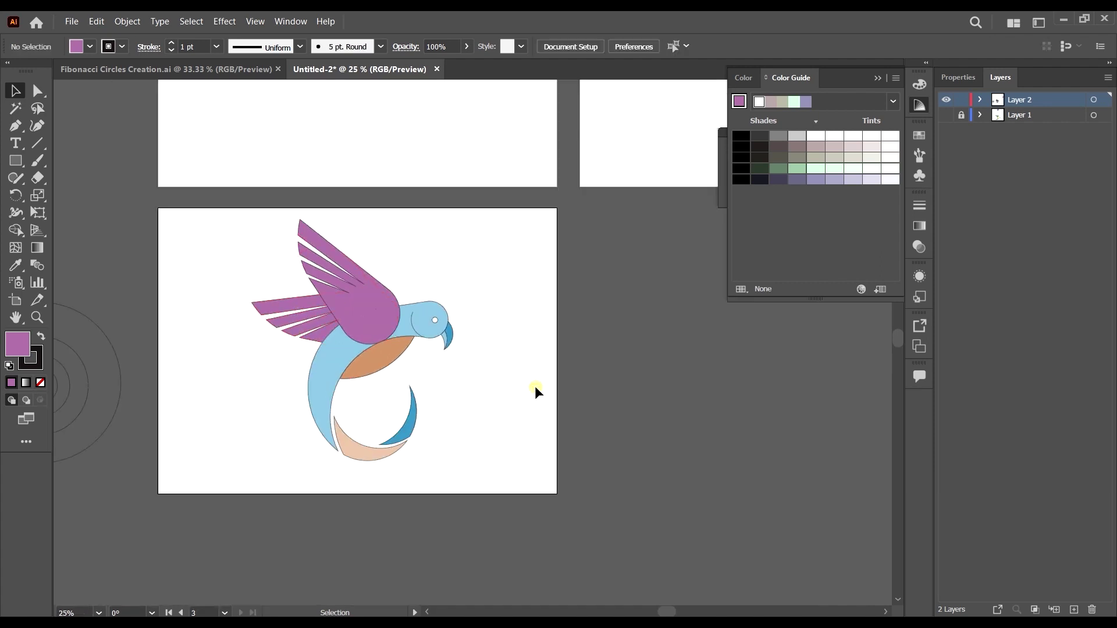
pyautogui.click(18, 343)
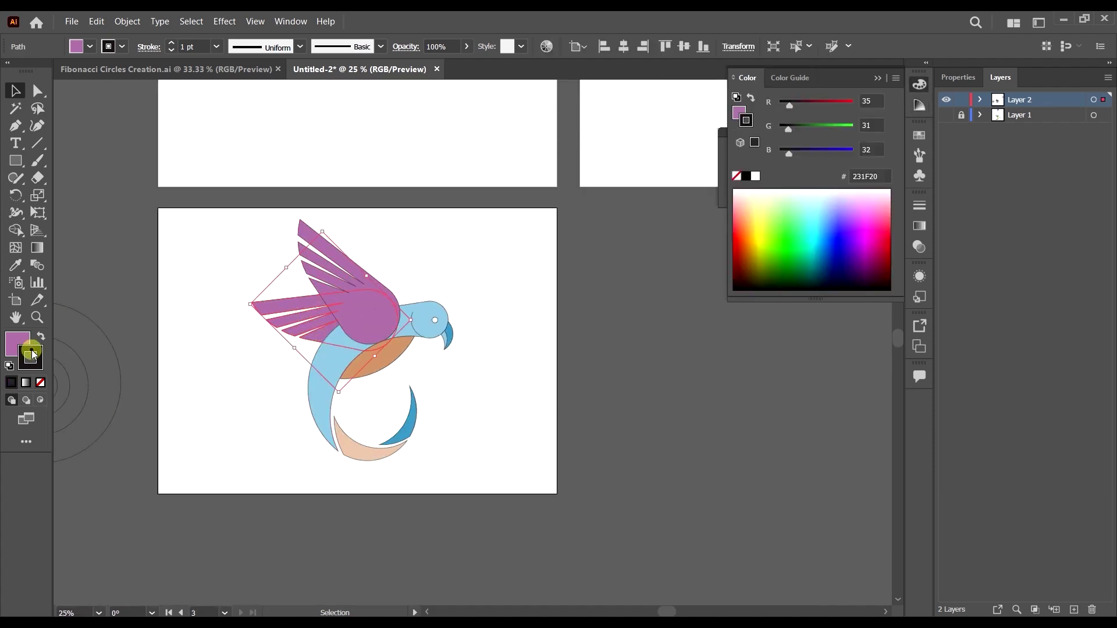
pyautogui.doubleClick(18, 343)
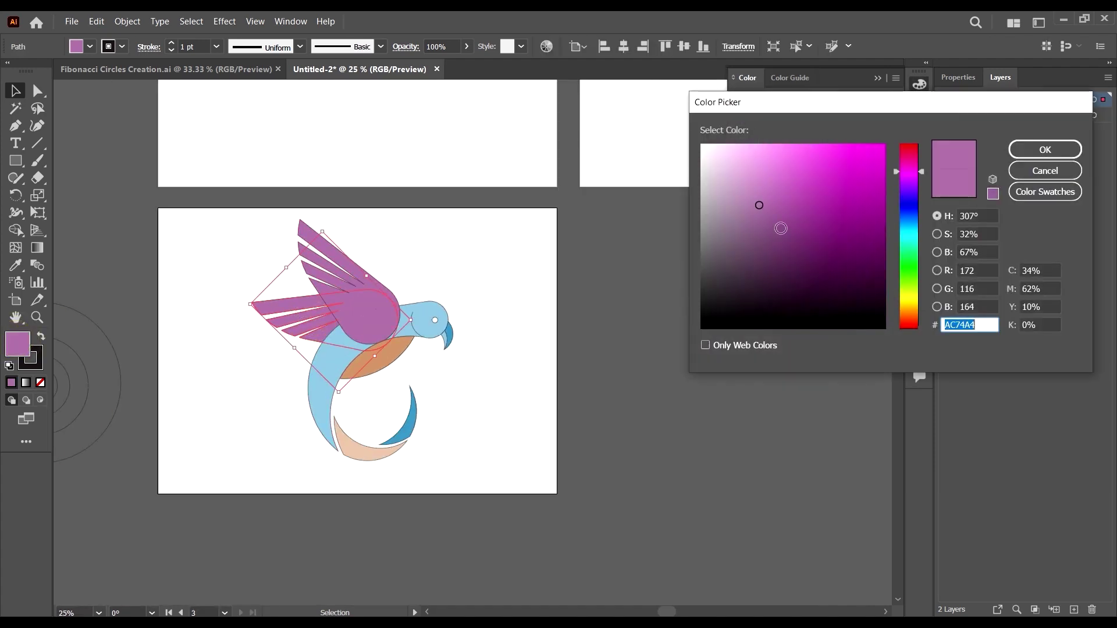
pyautogui.moveTo(809, 196); pyautogui.dragTo(807, 163)
pyautogui.click(1045, 150)
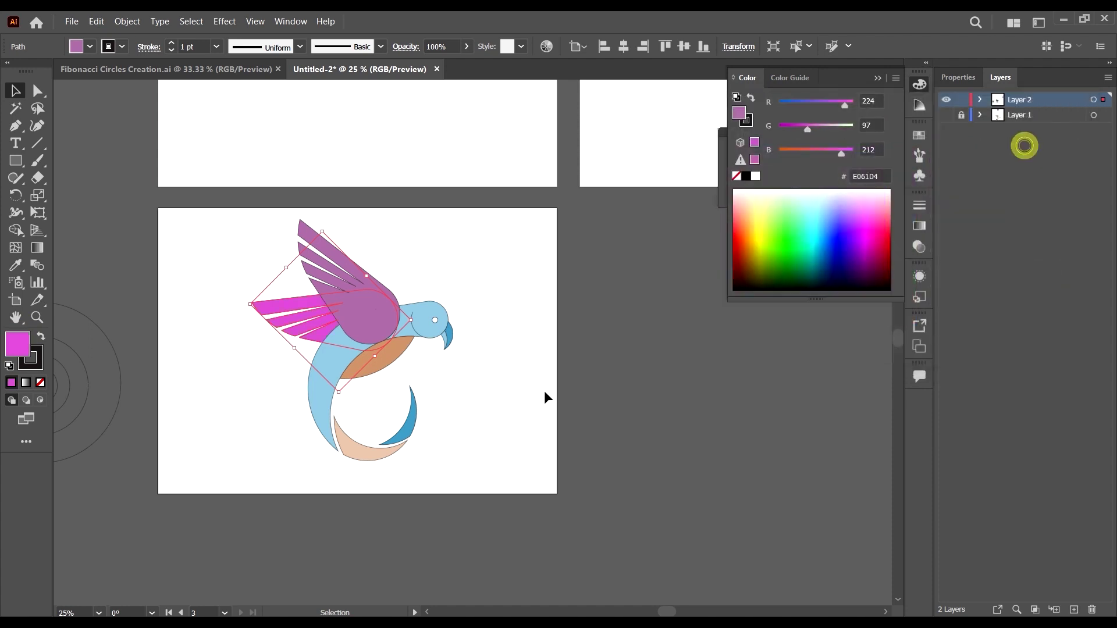
pyautogui.click(543, 394)
pyautogui.scroll(-3, 597, 395)
pyautogui.scroll(1, 420, 358)
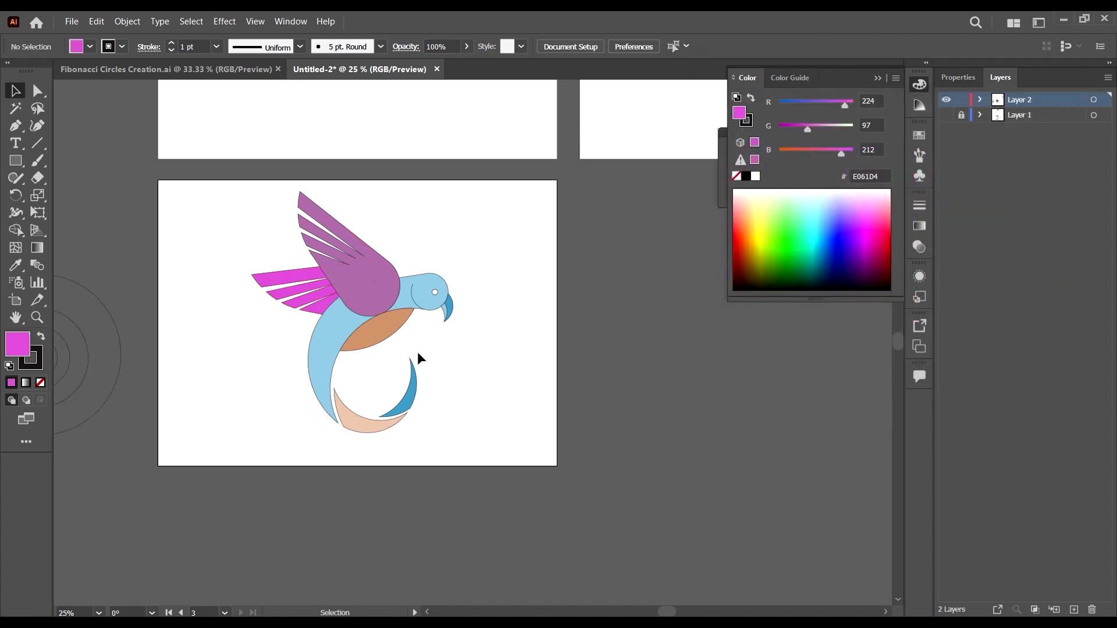
pyautogui.scroll(1, 307, 268)
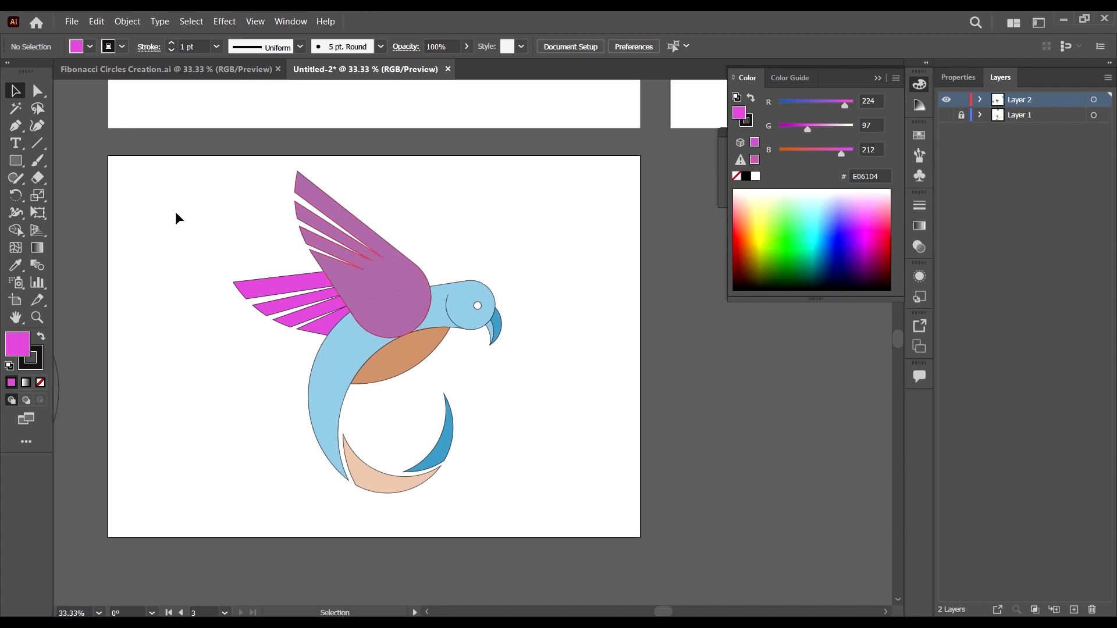
pyautogui.scroll(-2, 669, 355)
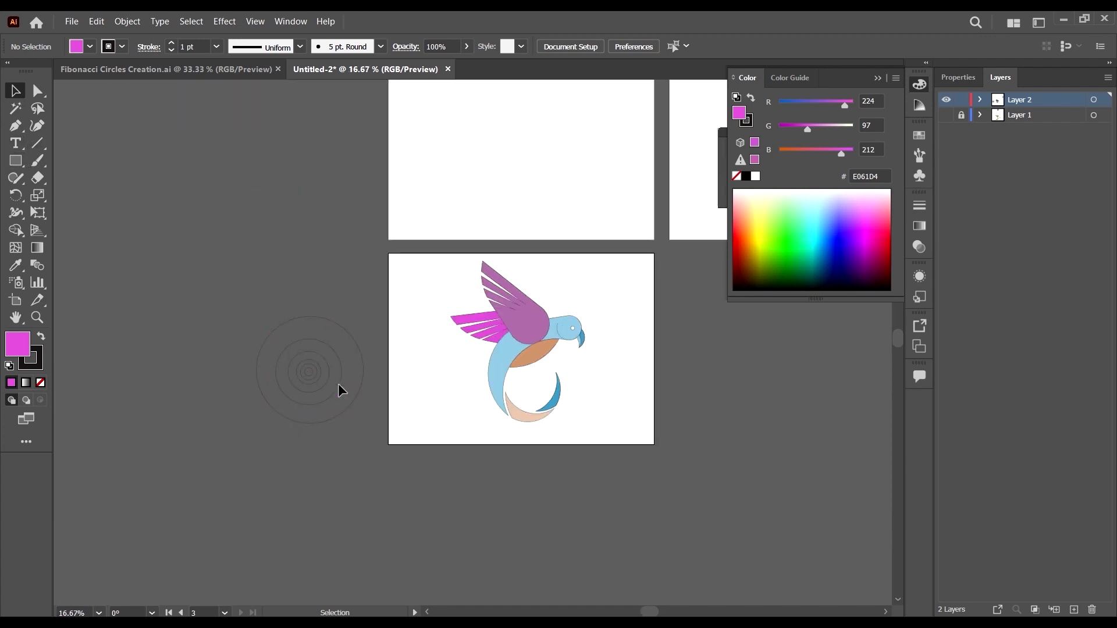
pyautogui.scroll(2, 344, 384)
pyautogui.hscroll(2, 340, 339)
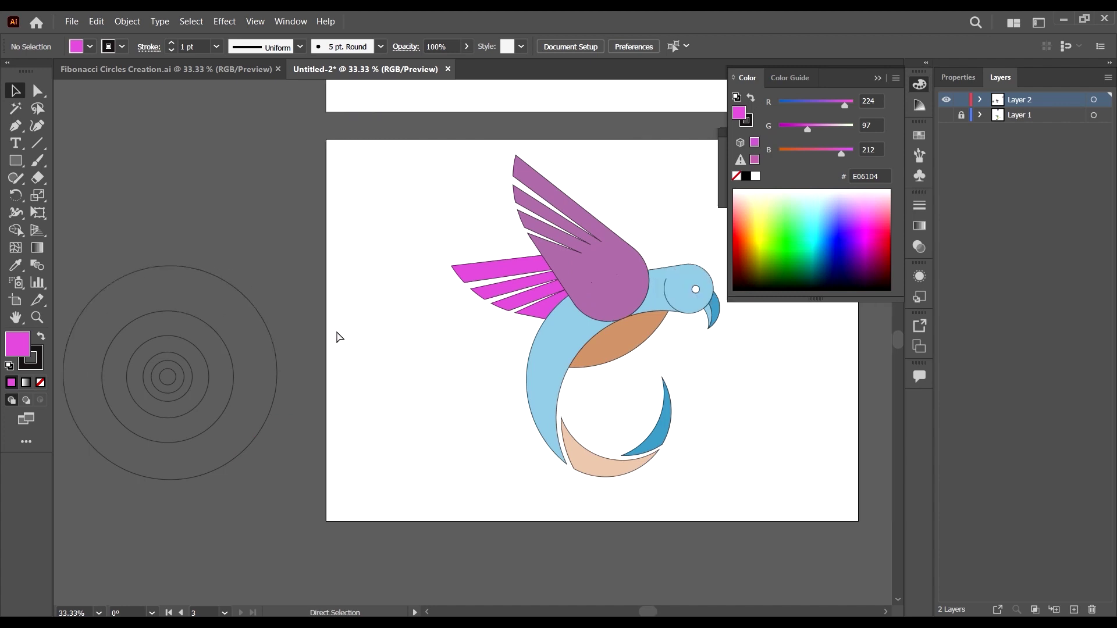
# - Copy the large Fibonacci circle onto the bird and bring it to the front
pyautogui.click(261, 315)
pyautogui.moveTo(262, 314); pyautogui.dragTo(740, 339)
pyautogui.rightClick(740, 338)
pyautogui.moveTo(815, 274)
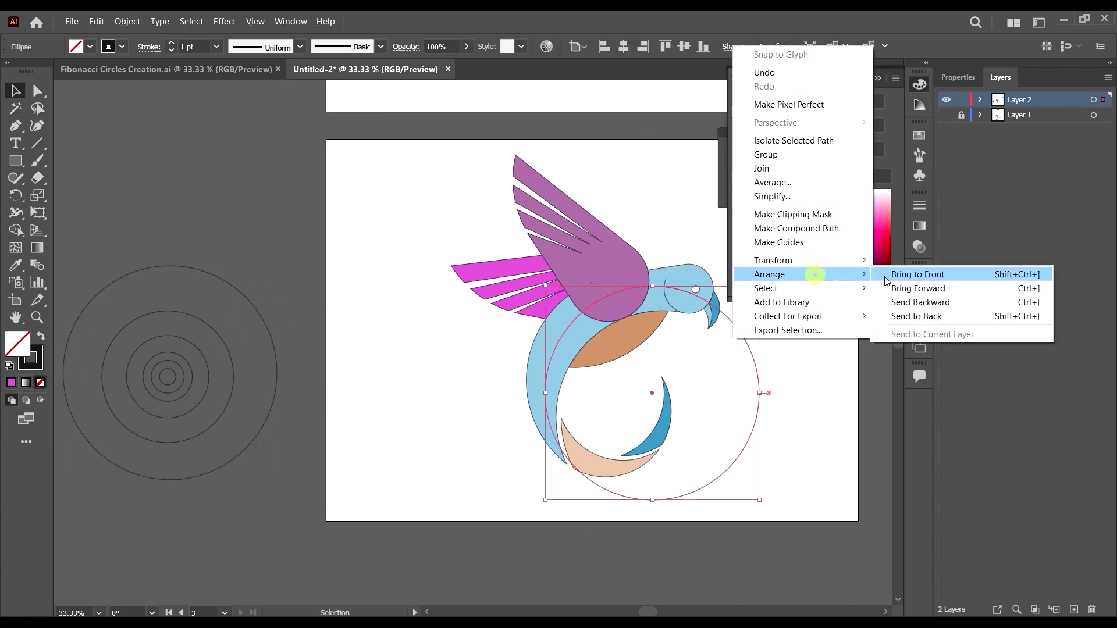
pyautogui.click(885, 276)
pyautogui.click(788, 469)
# - Move the circle copy and the concentric circles together off to the left
pyautogui.scroll(1, 750, 327)
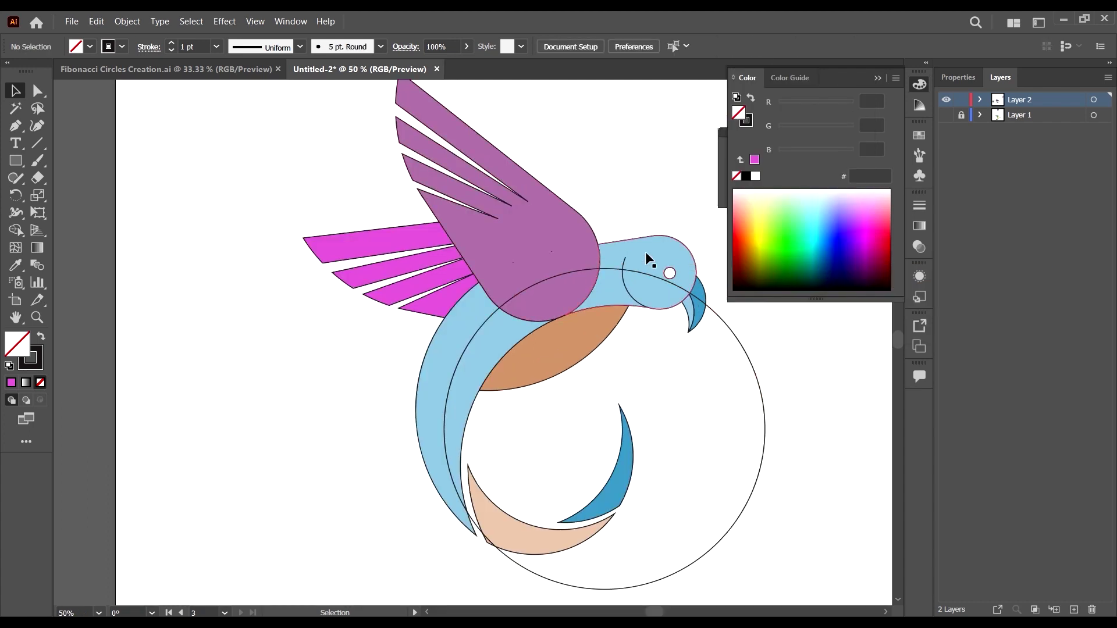
pyautogui.moveTo(748, 354); pyautogui.dragTo(296, 339)
pyautogui.scroll(-3, 590, 367)
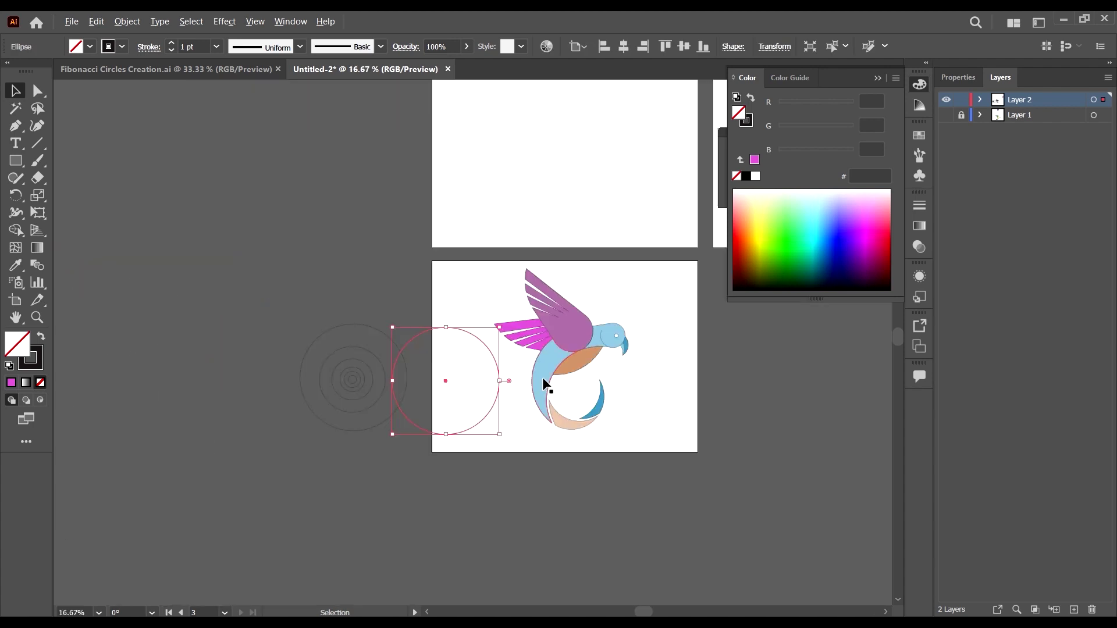
pyautogui.moveTo(488, 354); pyautogui.dragTo(269, 347)
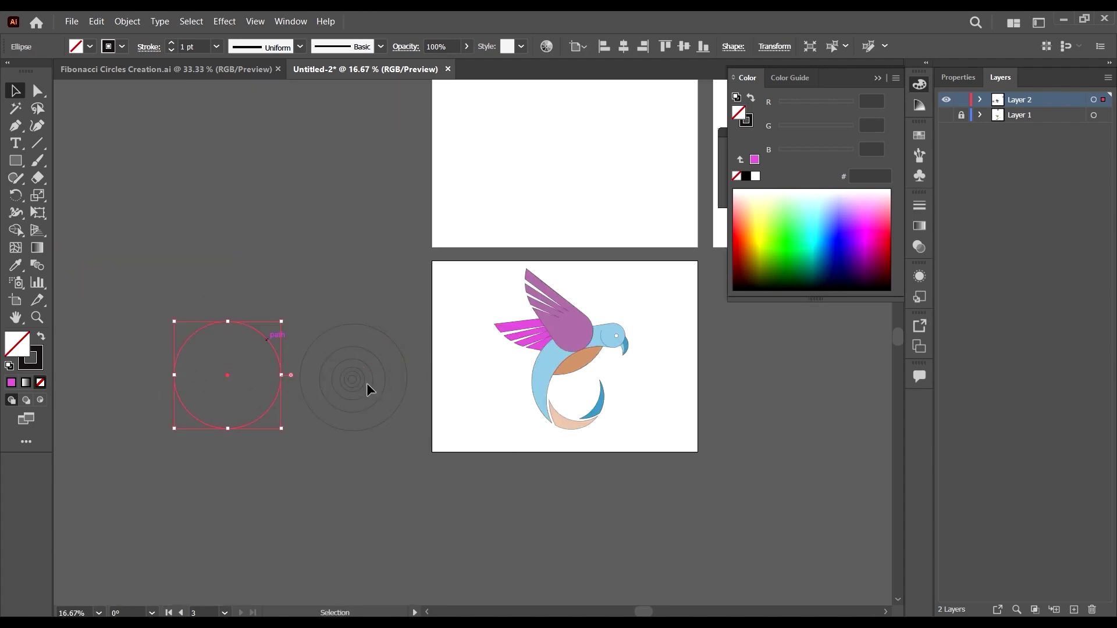
pyautogui.moveTo(406, 489); pyautogui.dragTo(407, 489)
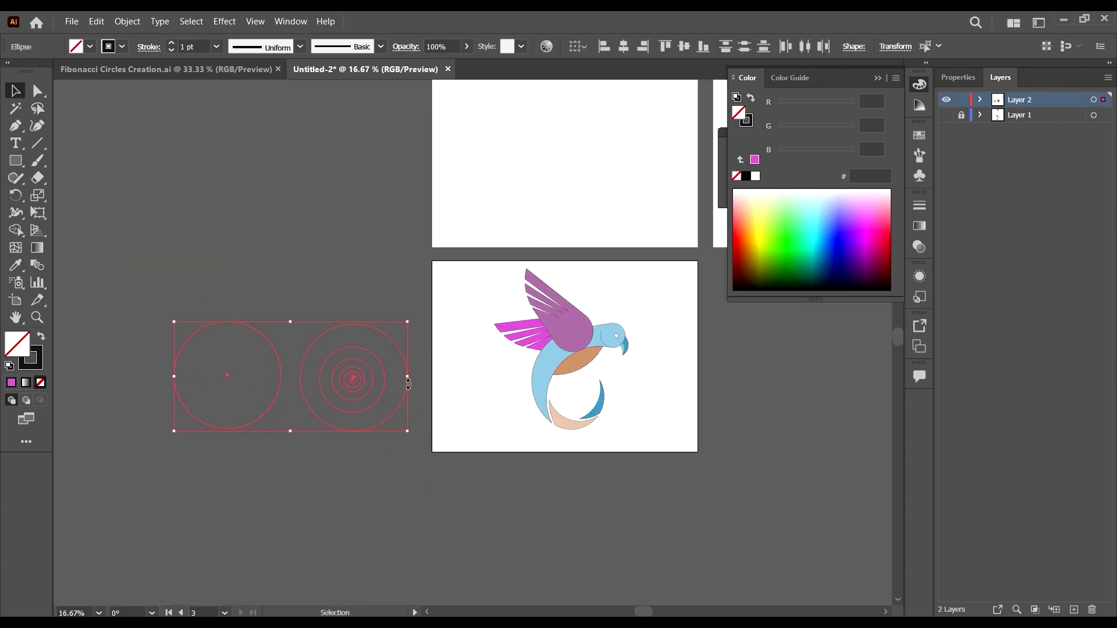
pyautogui.click(359, 377)
pyautogui.moveTo(128, 257); pyautogui.dragTo(416, 463)
pyautogui.moveTo(381, 369); pyautogui.dragTo(294, 370)
pyautogui.click(582, 470)
pyautogui.scroll(1, 675, 330)
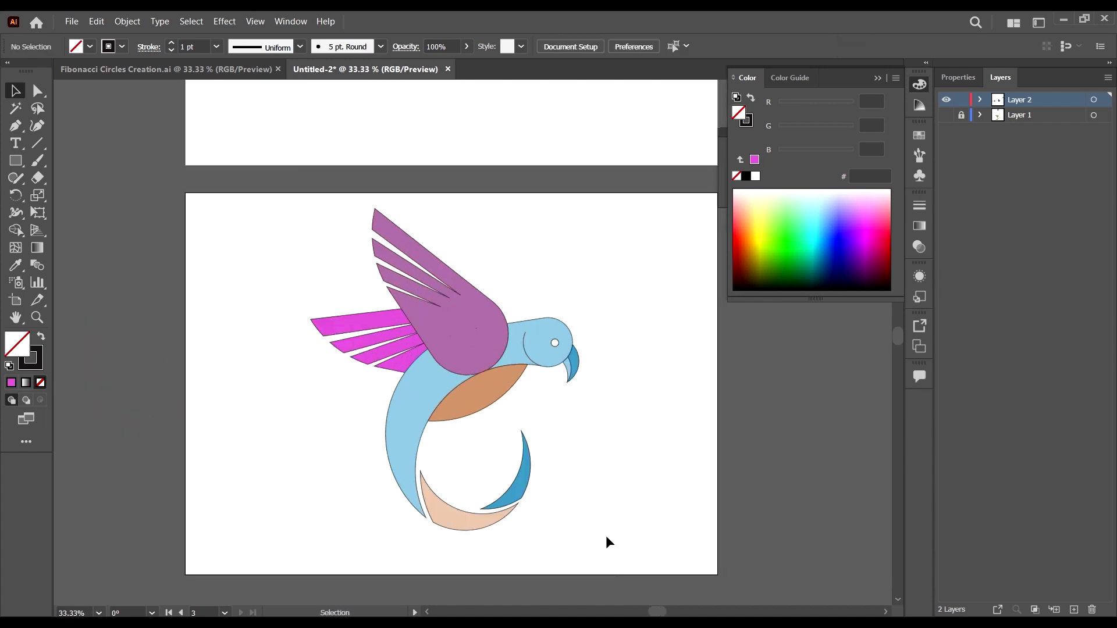
# - Check the curved eye-line arc on the head and reselect the whole bird
pyautogui.moveTo(649, 592); pyautogui.dragTo(190, 191)
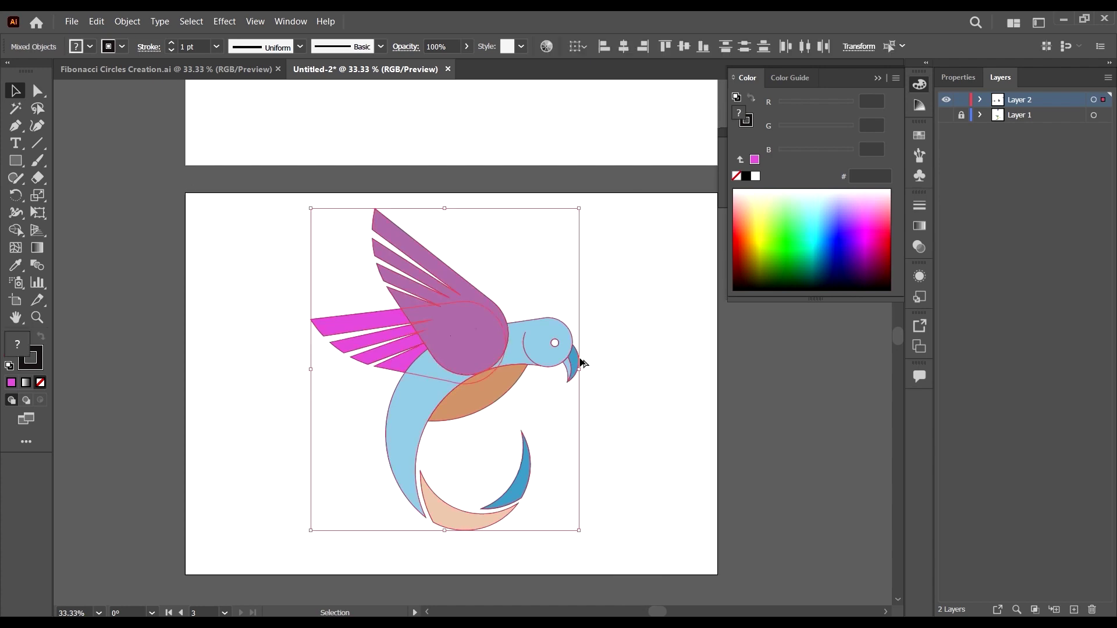
pyautogui.scroll(5, 552, 355)
pyautogui.click(808, 464)
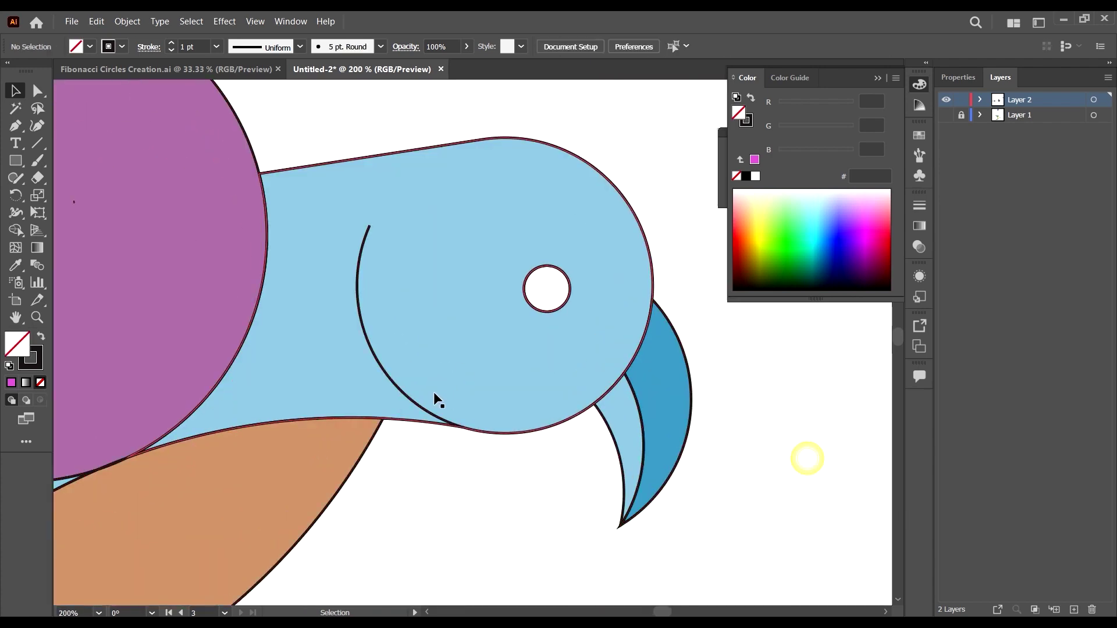
pyautogui.click(376, 360)
pyautogui.scroll(-3, 399, 344)
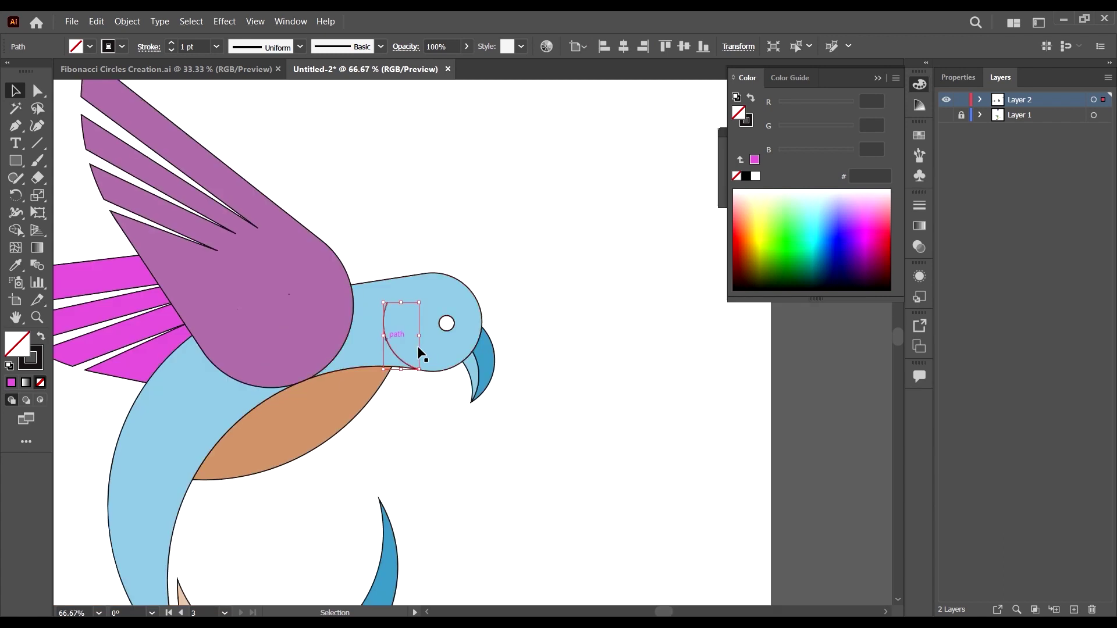
pyautogui.scroll(-2, 471, 367)
pyautogui.moveTo(532, 564); pyautogui.dragTo(131, 230)
pyautogui.scroll(3, 422, 360)
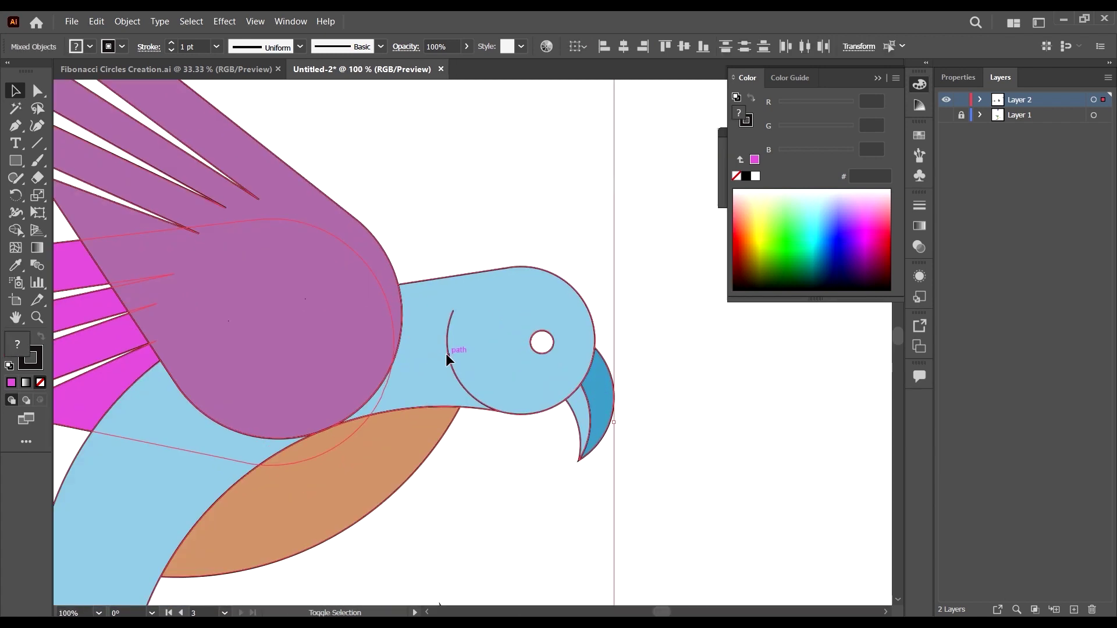
pyautogui.scroll(-2, 498, 360)
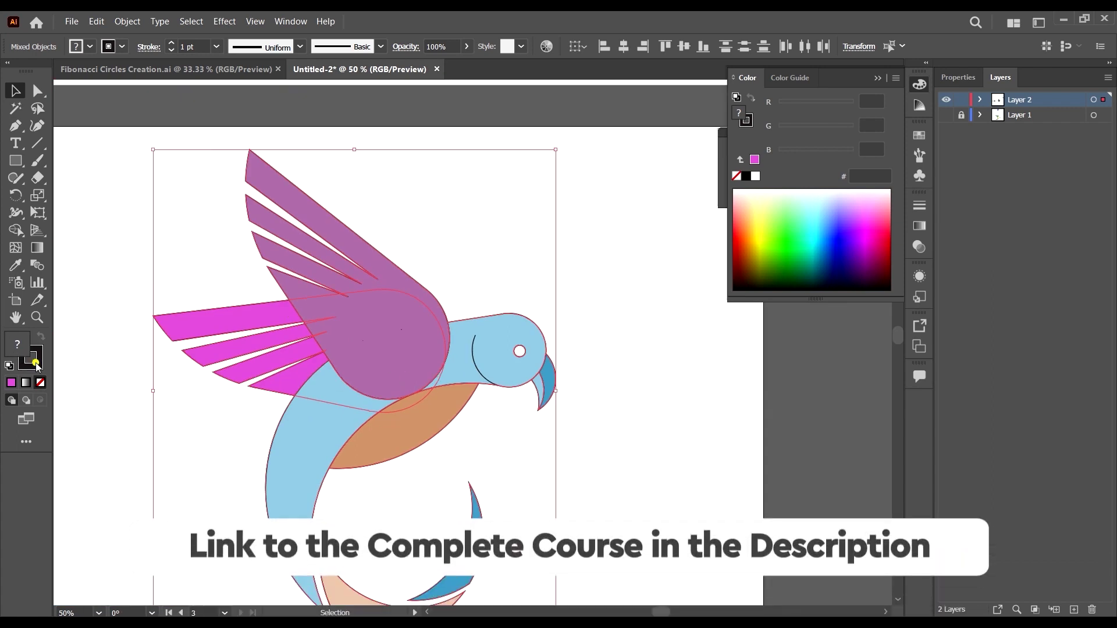
# - Remove the outlines from all the bird shapes, then thicken the dark eye-line arc's stroke
pyautogui.click(40, 382)
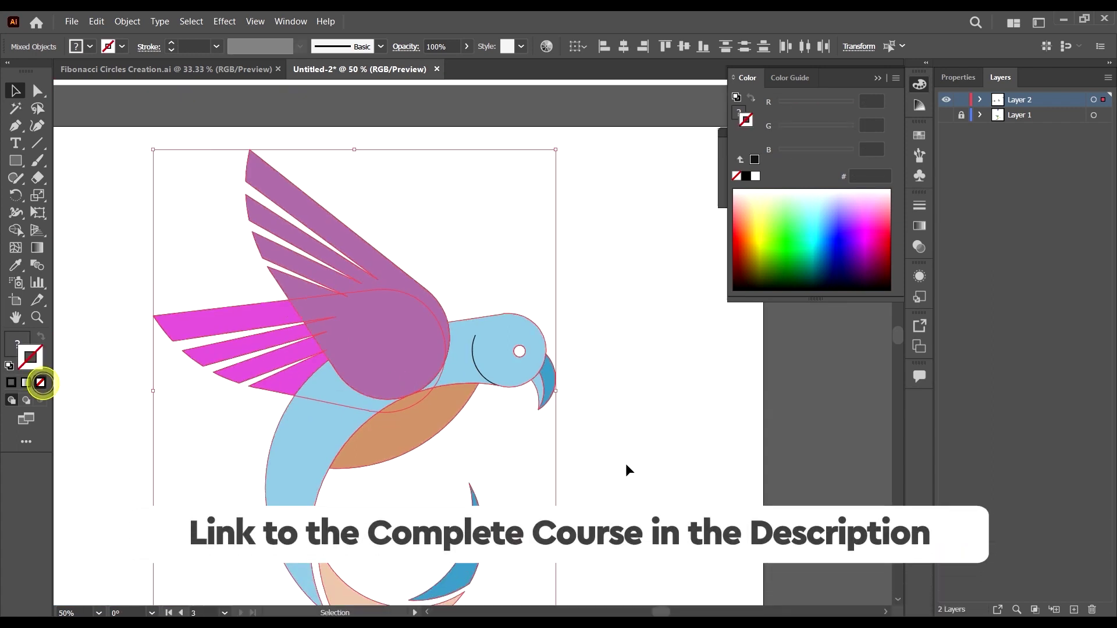
pyautogui.click(656, 439)
pyautogui.scroll(2, 460, 361)
pyautogui.click(482, 380)
pyautogui.scroll(1, 564, 413)
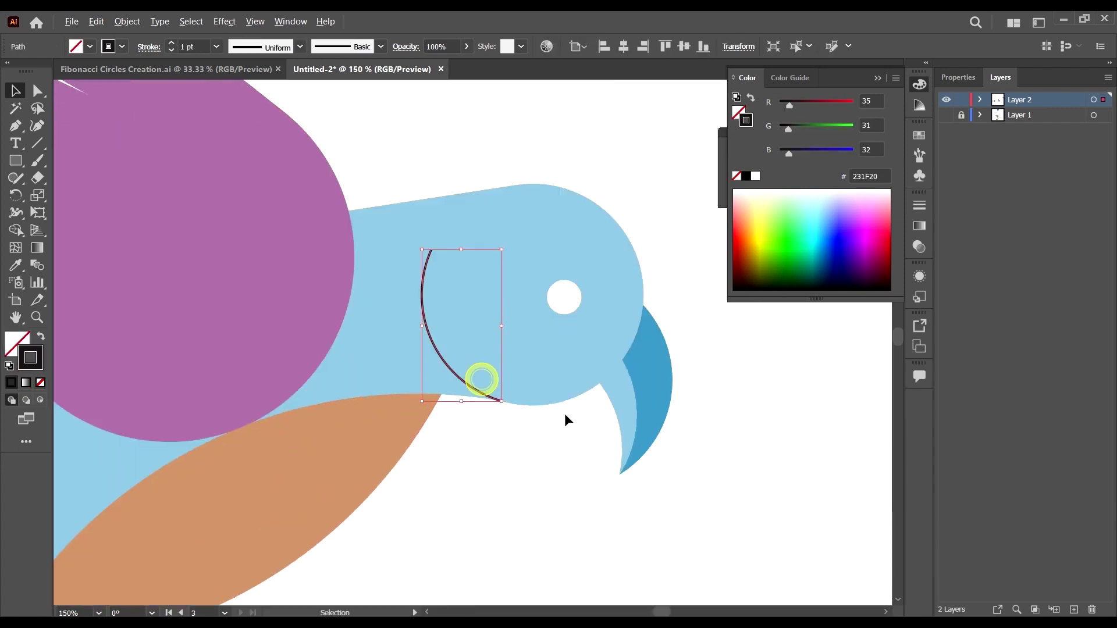
pyautogui.scroll(1, 565, 413)
pyautogui.click(198, 45)
# - Give the eye-line arc a tapered stroke width profile
pyautogui.scroll(5, 198, 45)
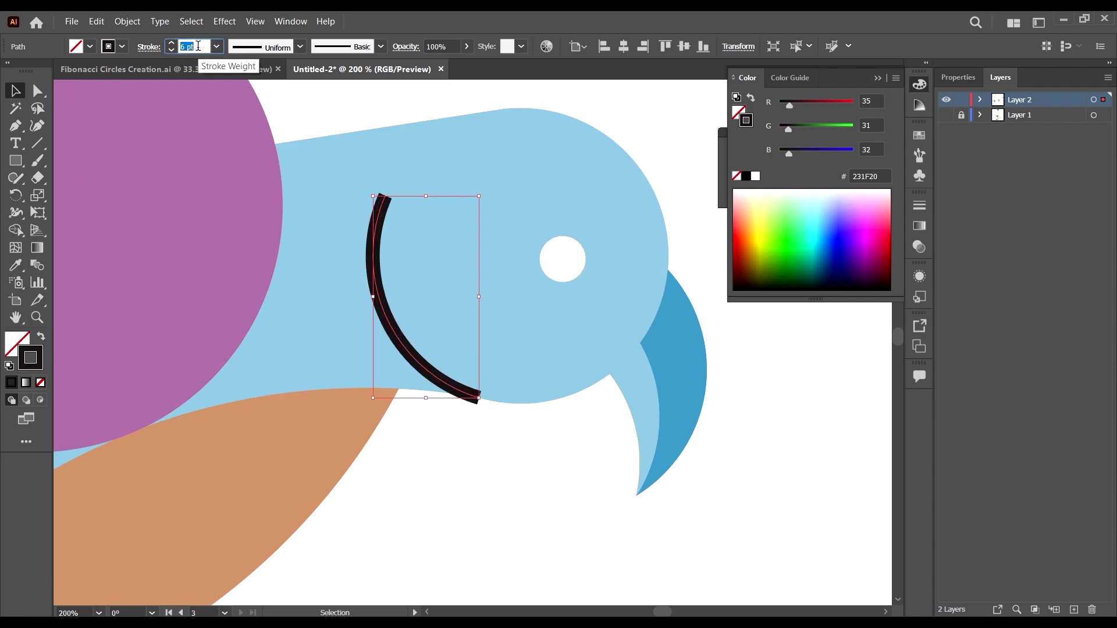
pyautogui.scroll(-1, 197, 45)
pyautogui.scroll(-2, 490, 355)
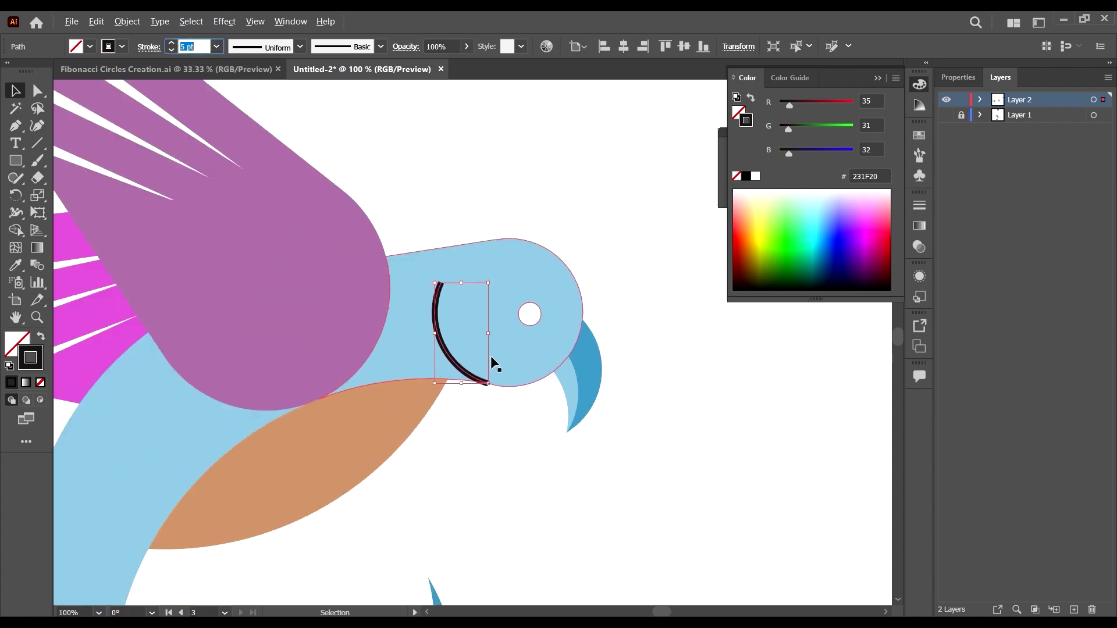
pyautogui.scroll(-1, 547, 346)
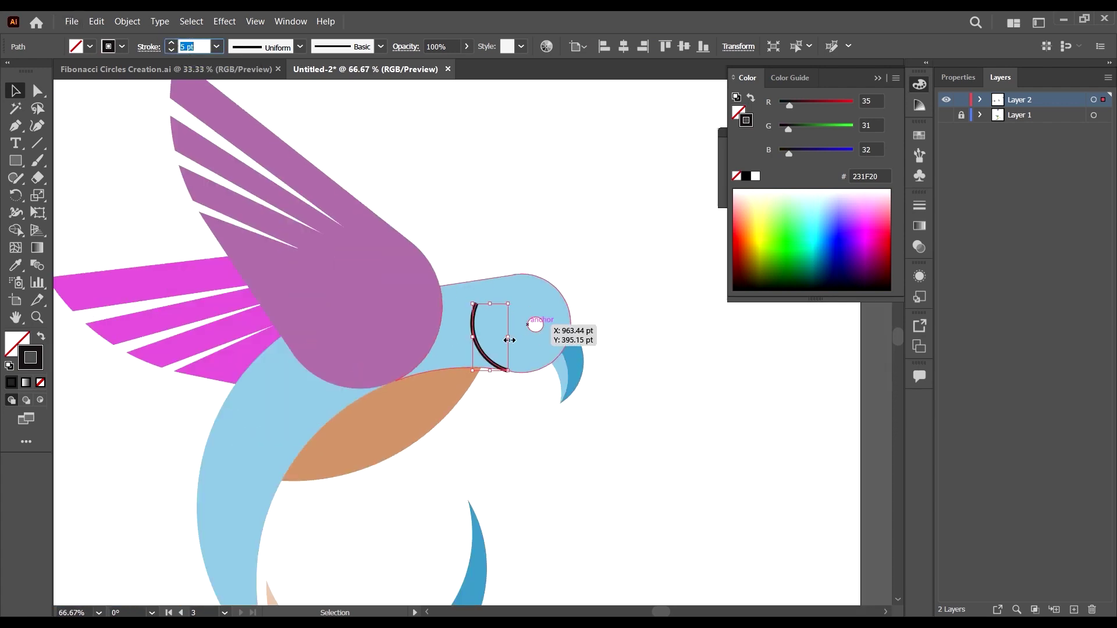
pyautogui.click(301, 47)
pyautogui.click(264, 171)
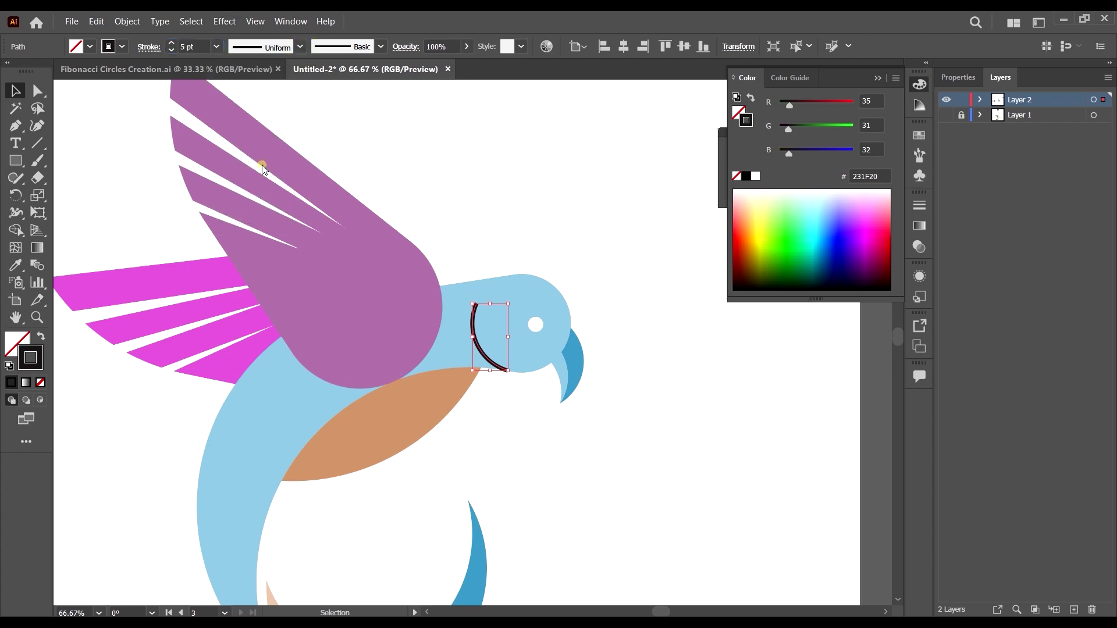
pyautogui.scroll(1, 565, 386)
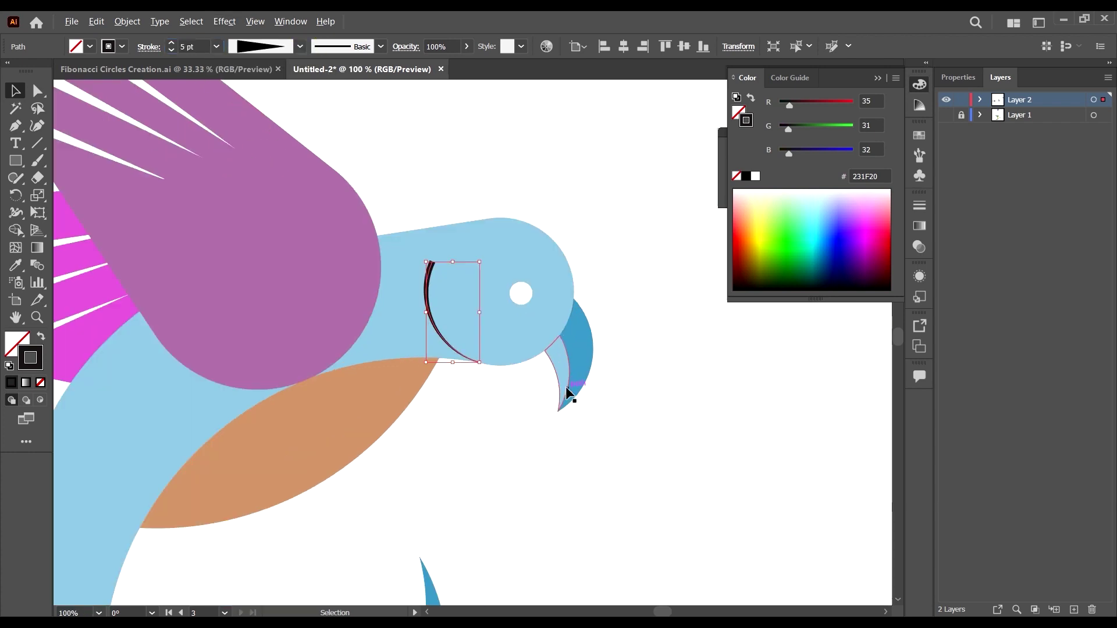
# - Reverse the direction of the arc's taper in the stroke settings
pyautogui.click(957, 78)
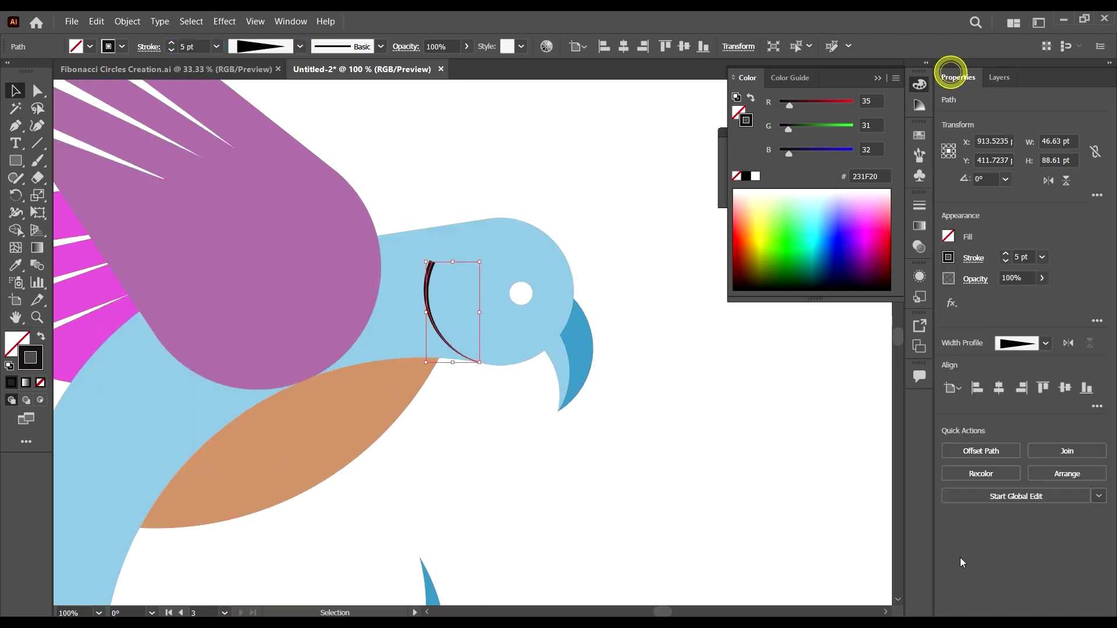
pyautogui.click(919, 205)
pyautogui.scroll(1, 578, 410)
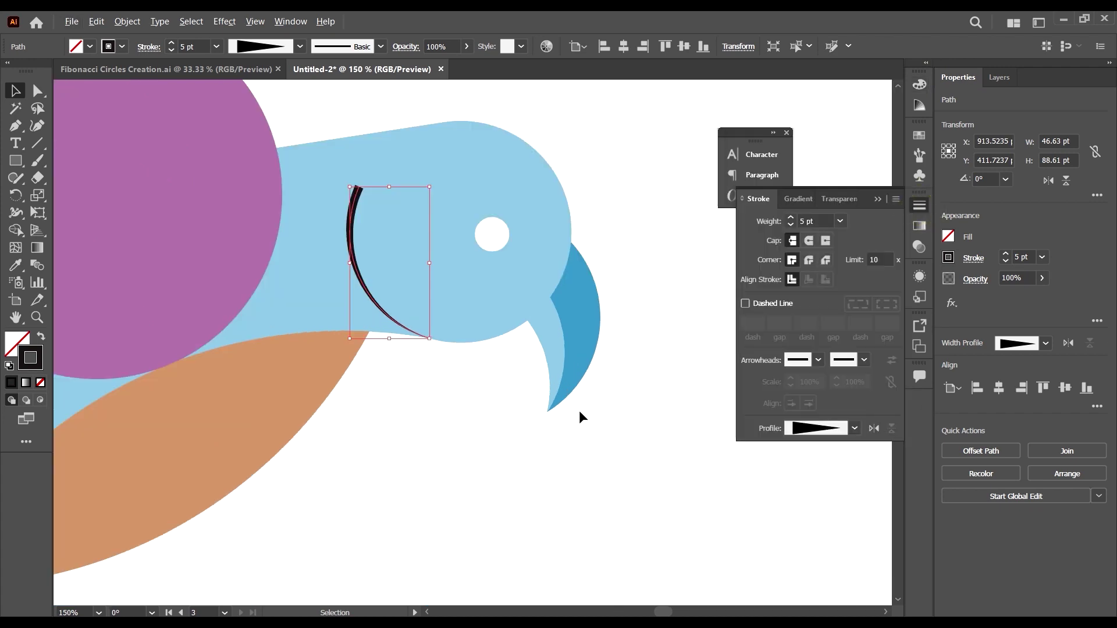
pyautogui.click(874, 429)
# - Nudge the arc's lower end down slightly and return to actual-size view
pyautogui.scroll(3, 433, 340)
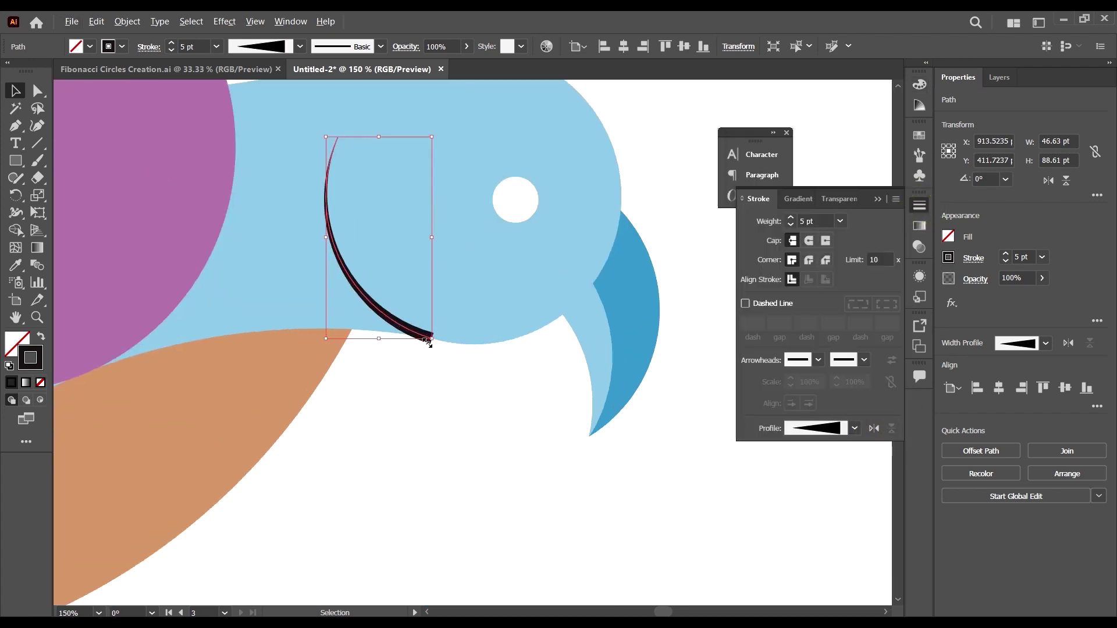
pyautogui.scroll(1, 437, 343)
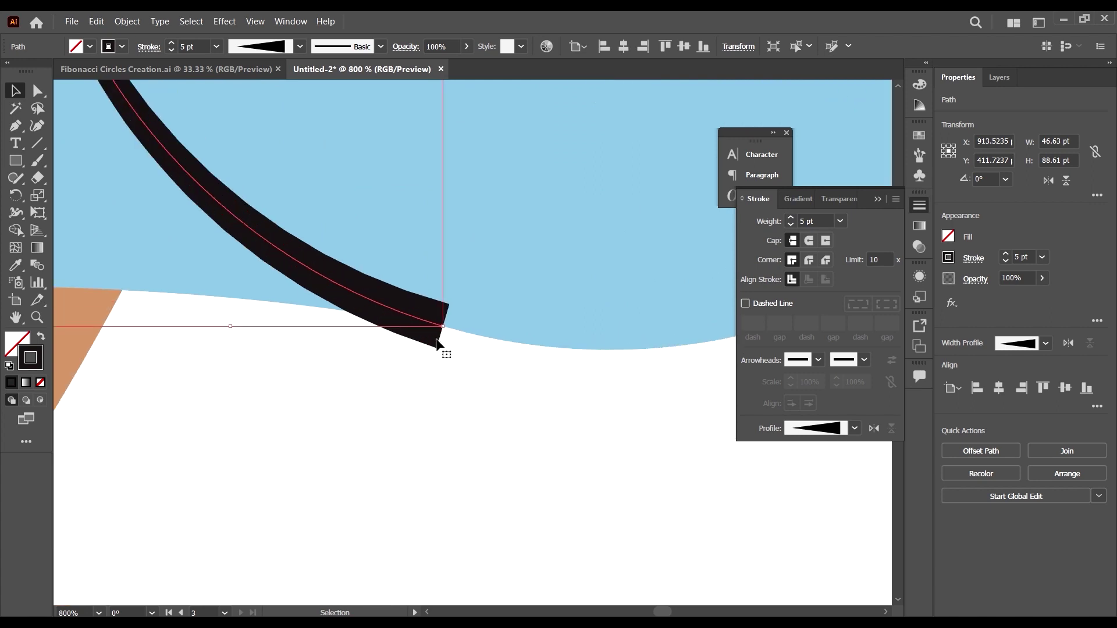
pyautogui.scroll(-4, 438, 337)
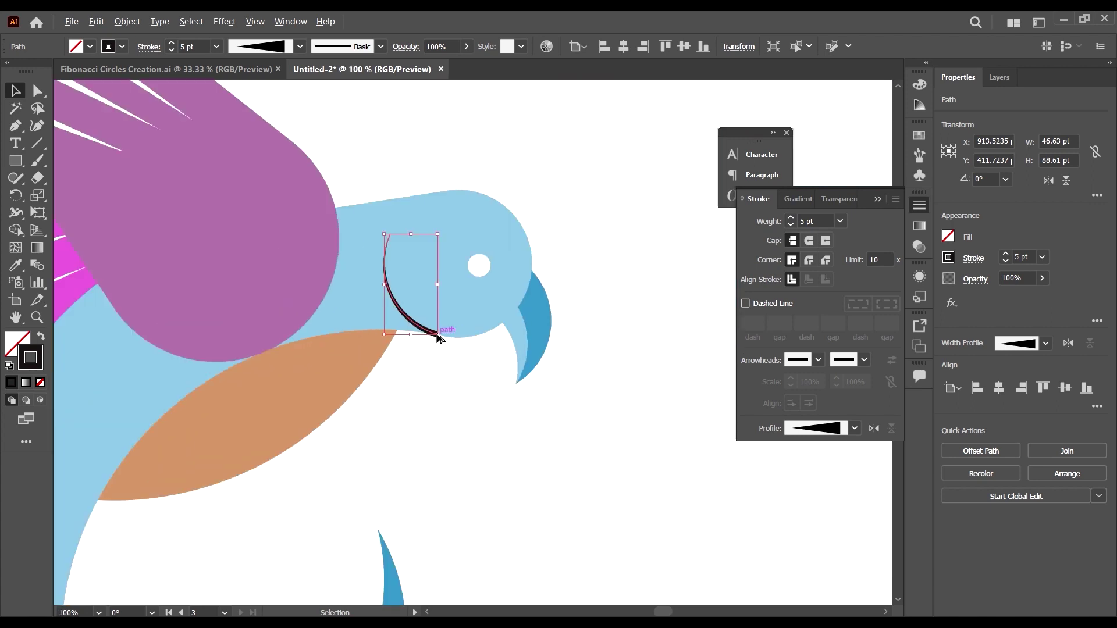
pyautogui.scroll(3, 436, 333)
pyautogui.scroll(3, 435, 333)
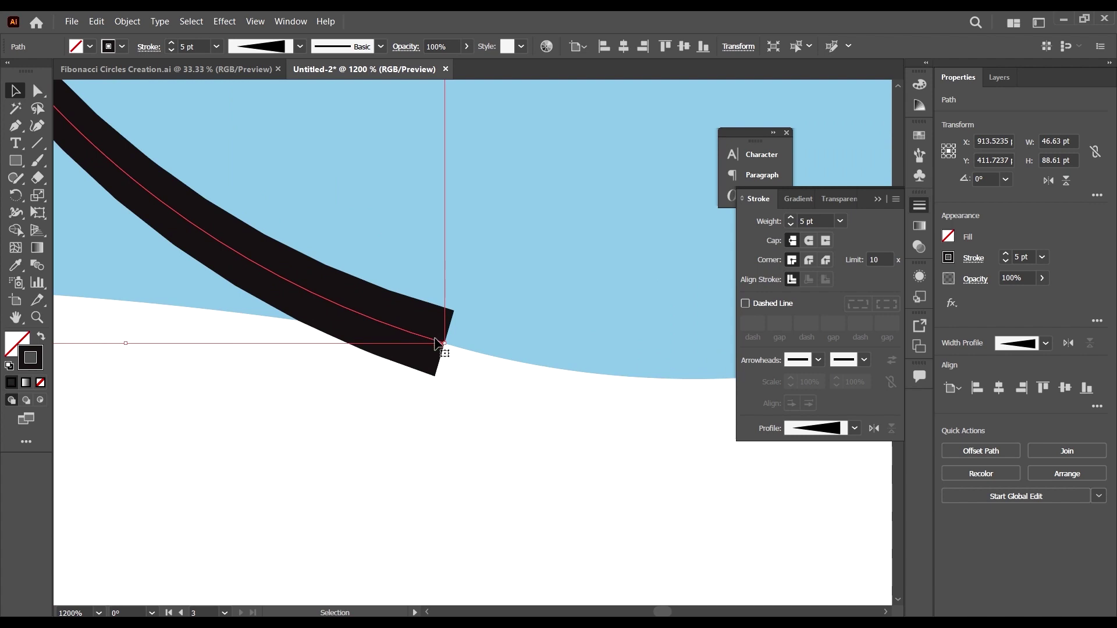
pyautogui.moveTo(438, 343); pyautogui.dragTo(428, 382)
pyautogui.hotkey('ctrl', '1')
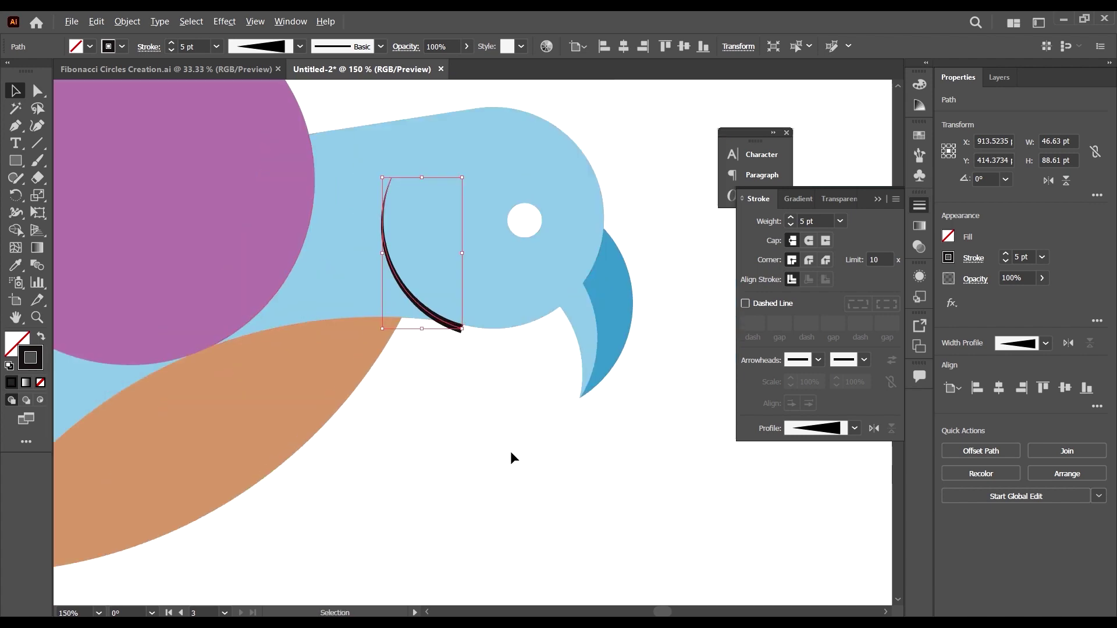
# - Increase the eye-line arc's stroke weight to 6 pt
pyautogui.click(511, 449)
pyautogui.moveTo(491, 368); pyautogui.dragTo(473, 306)
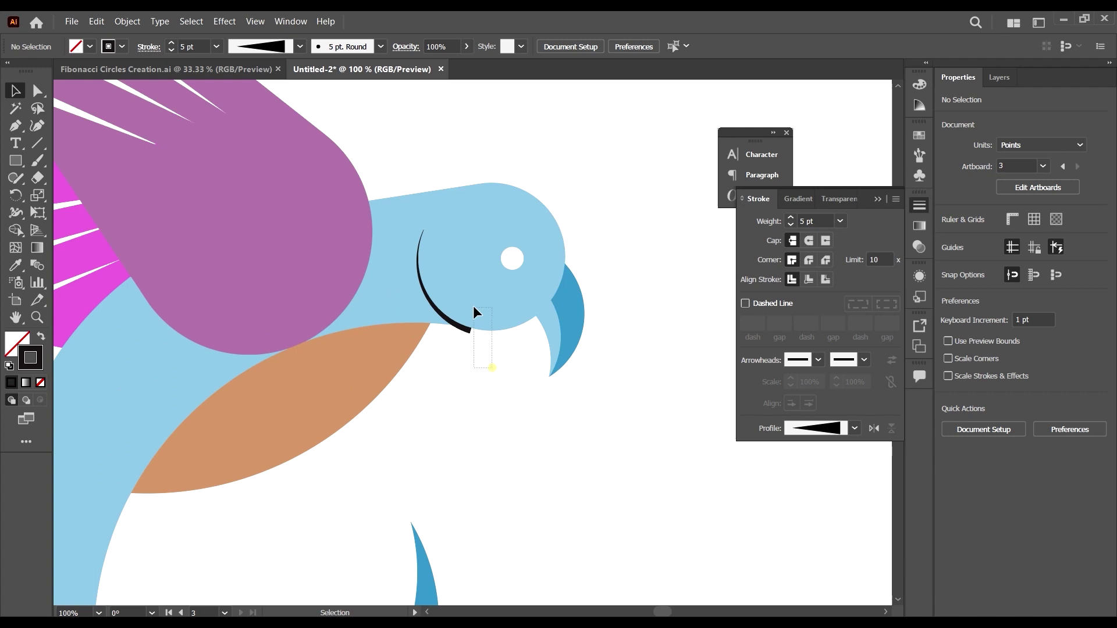
pyautogui.click(469, 337)
pyautogui.click(186, 45)
pyautogui.press('Up')
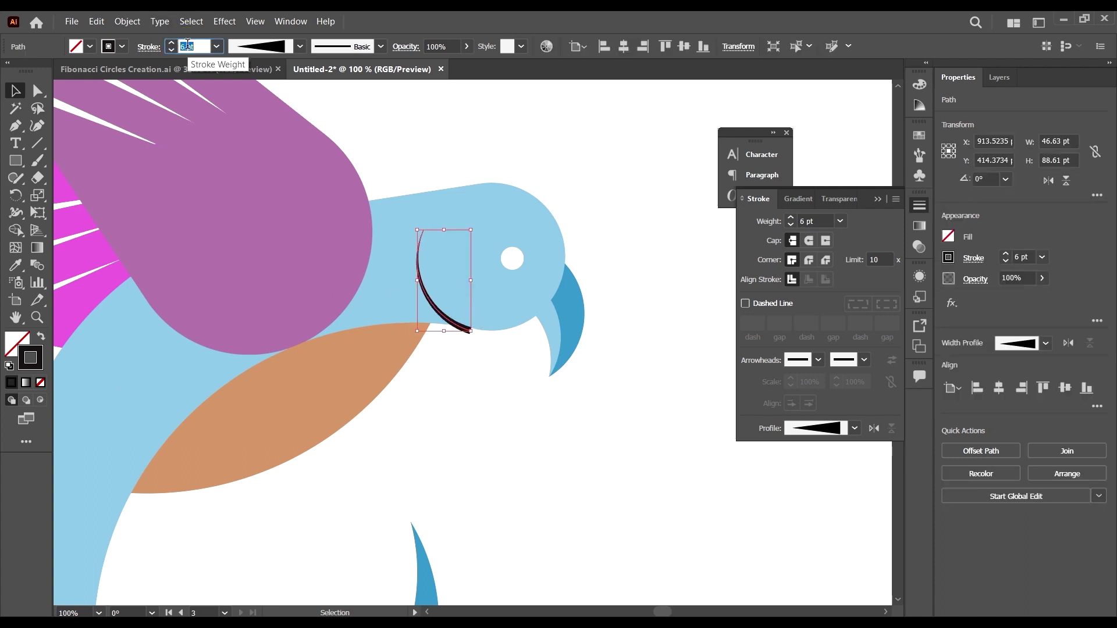
# - Nudge the whole arc slightly lower on the head
pyautogui.click(435, 329)
pyautogui.scroll(6, 584, 378)
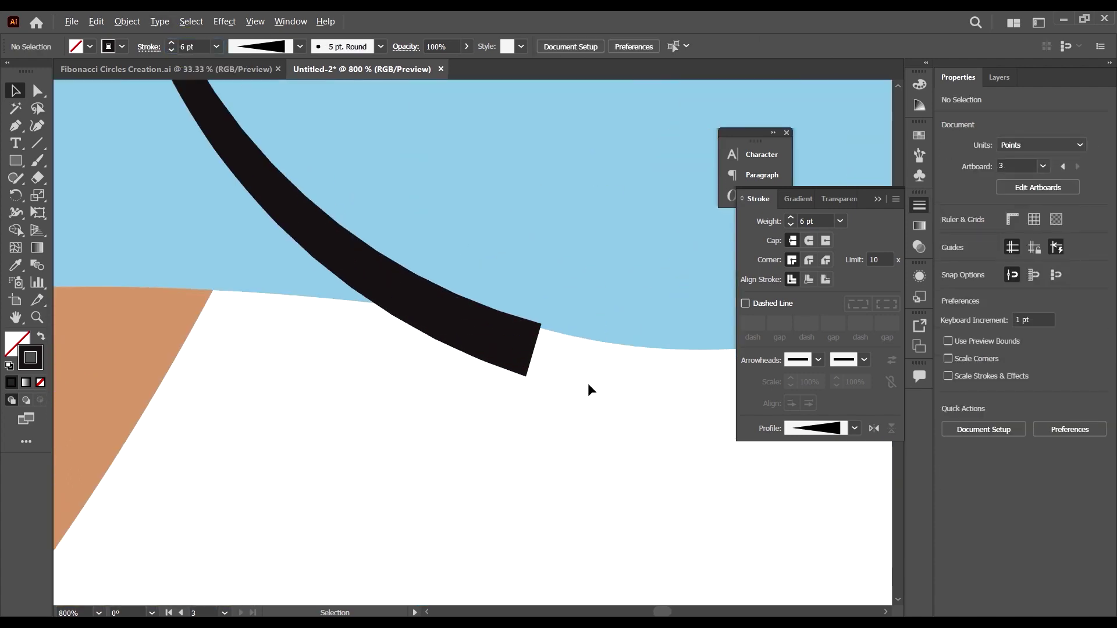
pyautogui.scroll(5, 524, 343)
pyautogui.moveTo(483, 336); pyautogui.dragTo(483, 348)
pyautogui.scroll(-10, 585, 341)
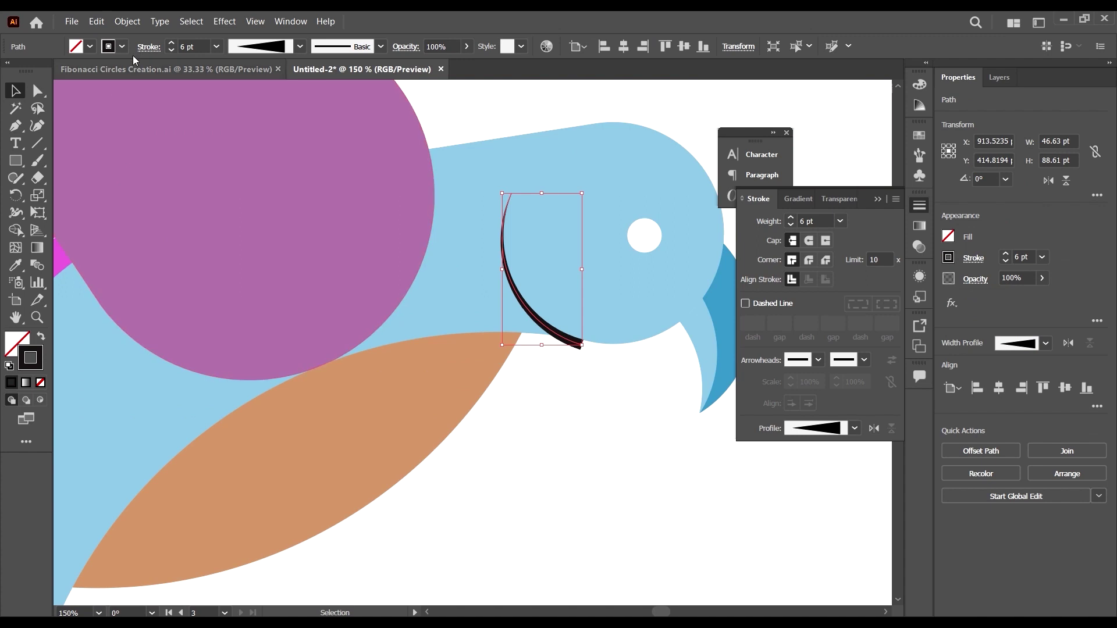
pyautogui.click(127, 21)
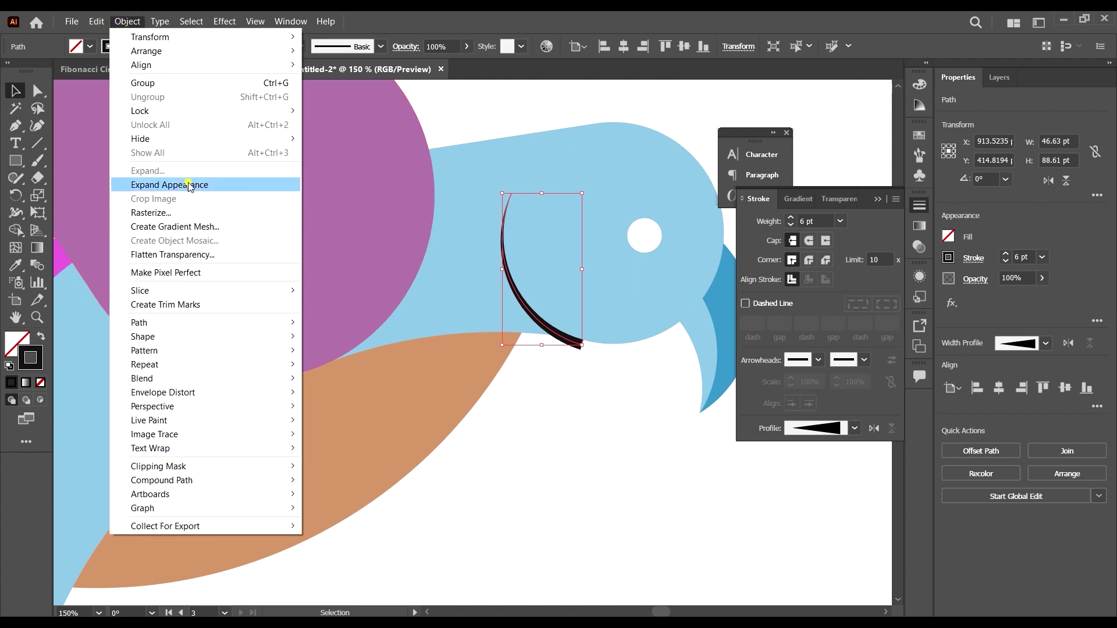
# - Expand the arc's appearance so its stroke becomes a solid filled shape
pyautogui.click(188, 185)
pyautogui.scroll(3, 584, 347)
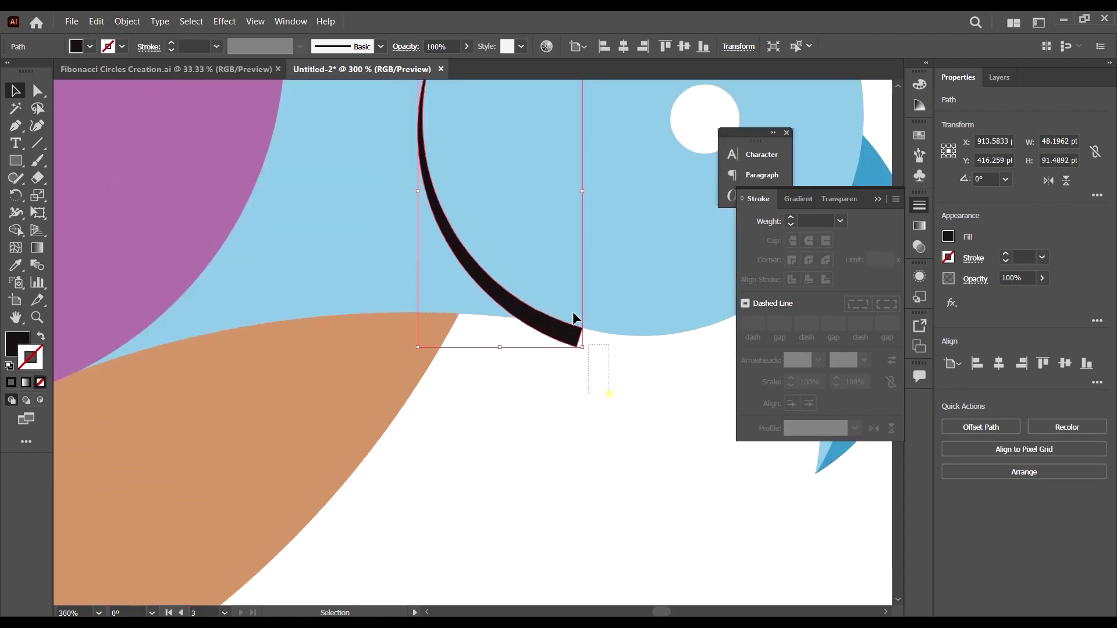
pyautogui.click(572, 349)
# - Trim off the arc's tip protruding past the blue head circle with Shape Builder
pyautogui.click(574, 326)
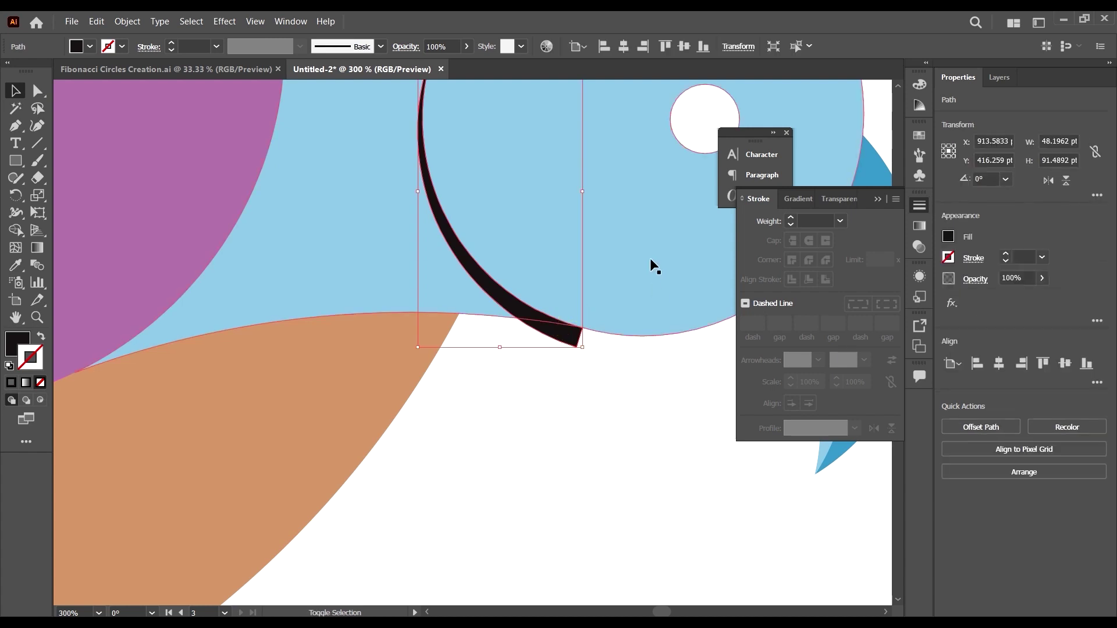
pyautogui.keyDown('shift'); pyautogui.click(651, 257); pyautogui.keyUp('shift')
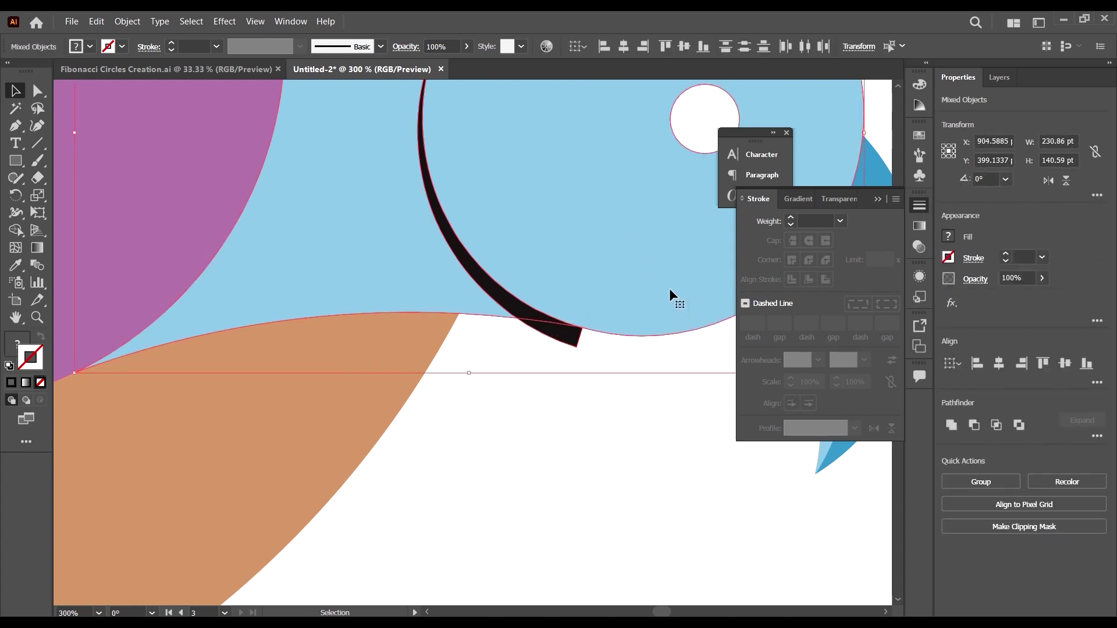
pyautogui.hotkey('shift', 'm')
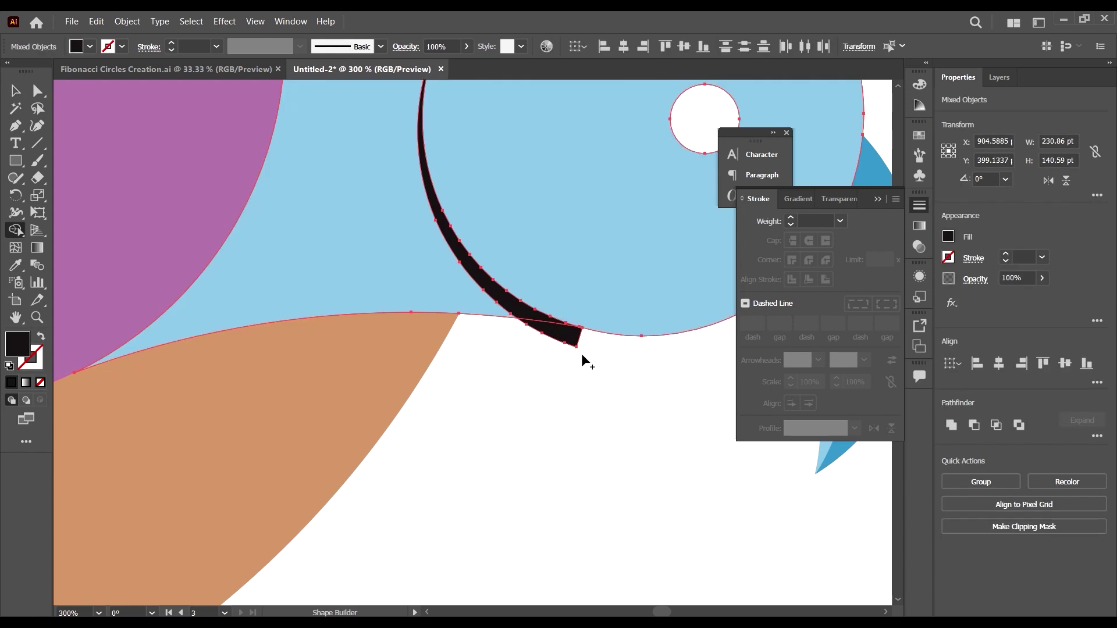
pyautogui.keyDown('alt'); pyautogui.click(574, 336); pyautogui.keyUp('alt')
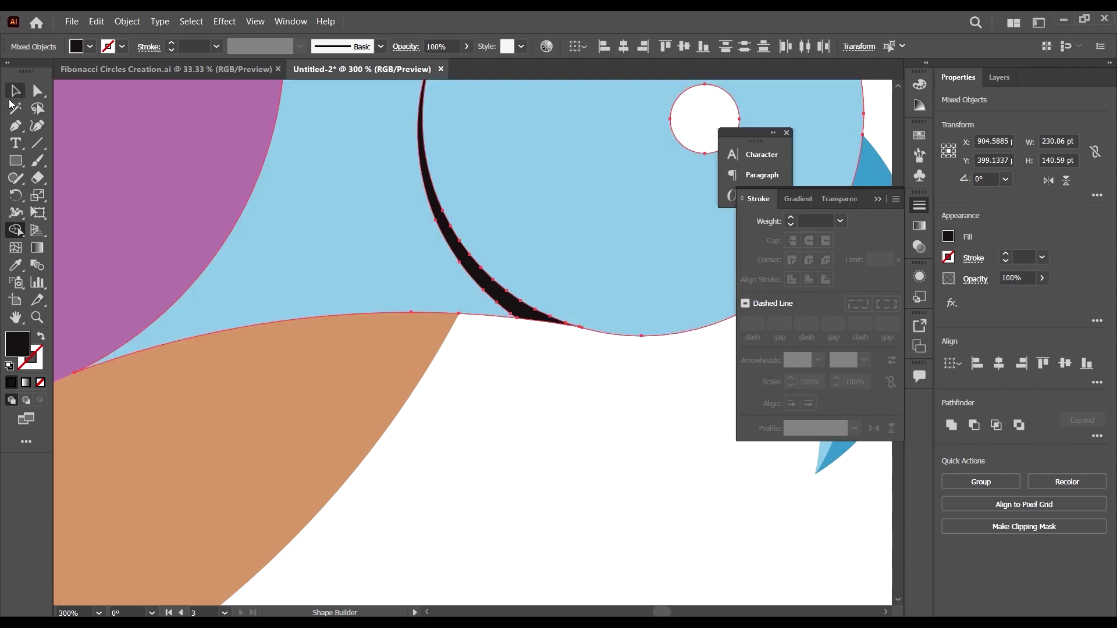
pyautogui.click(14, 91)
pyautogui.hotkey('ctrl', '0')
pyautogui.click(570, 514)
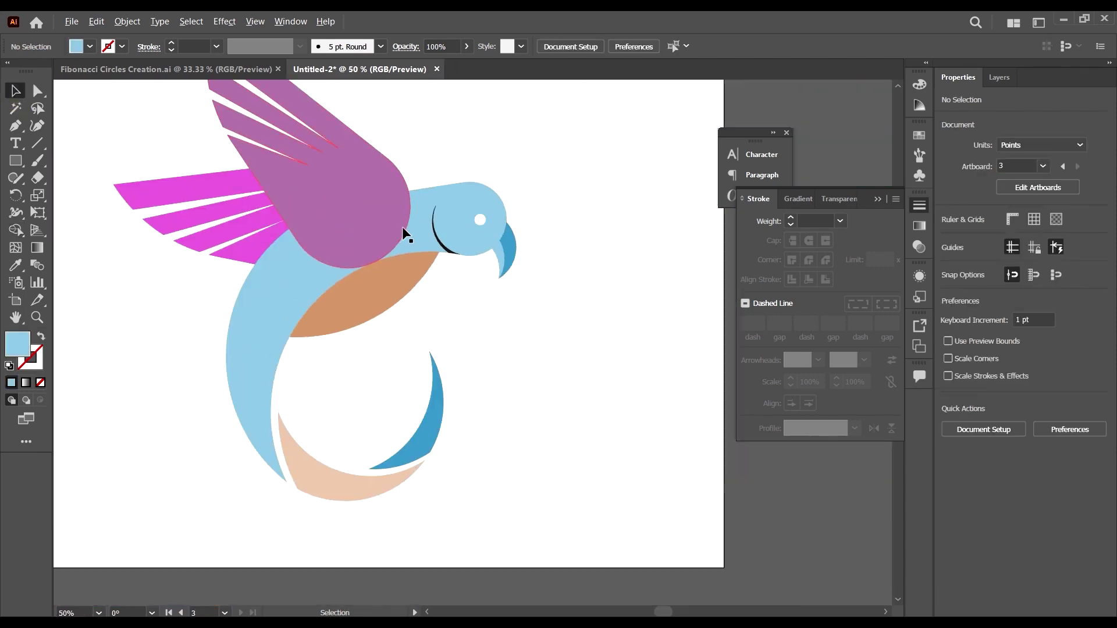
# - Select all the bird's shapes and scale the parrot down around its centre
pyautogui.scroll(3, 403, 226)
pyautogui.scroll(-5, 547, 212)
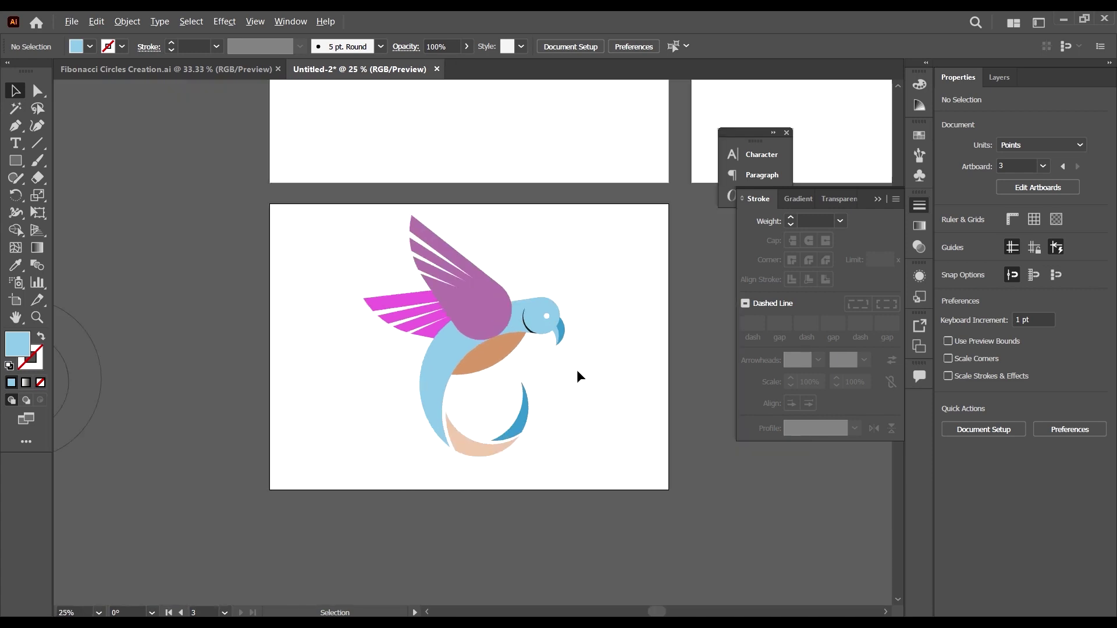
pyautogui.moveTo(580, 482); pyautogui.dragTo(460, 307)
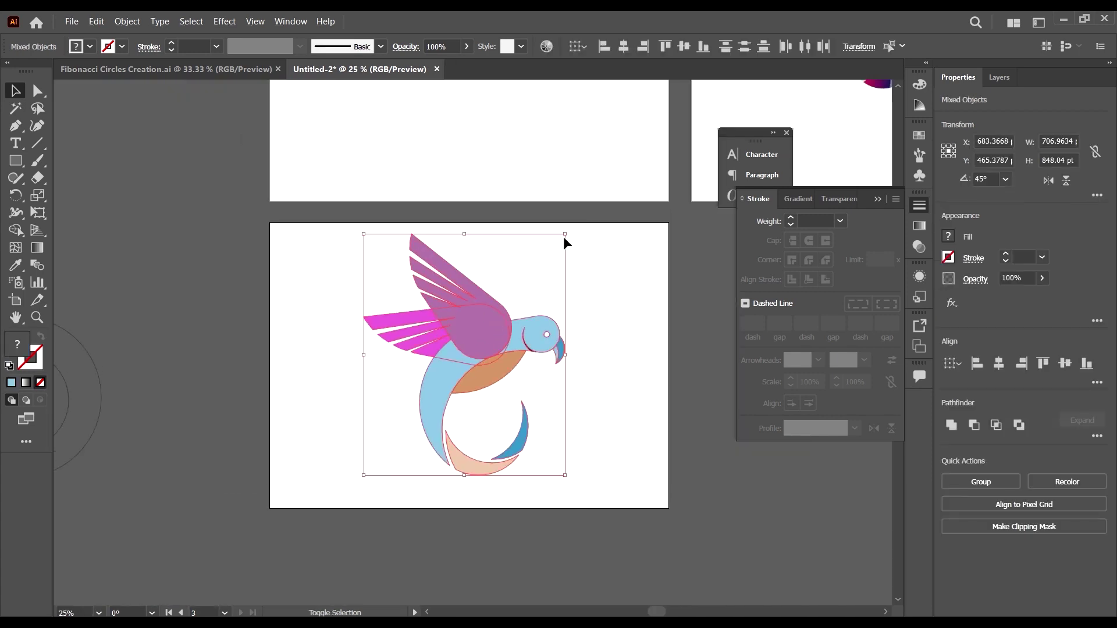
pyautogui.moveTo(562, 235); pyautogui.dragTo(529, 281)
pyautogui.click(615, 347)
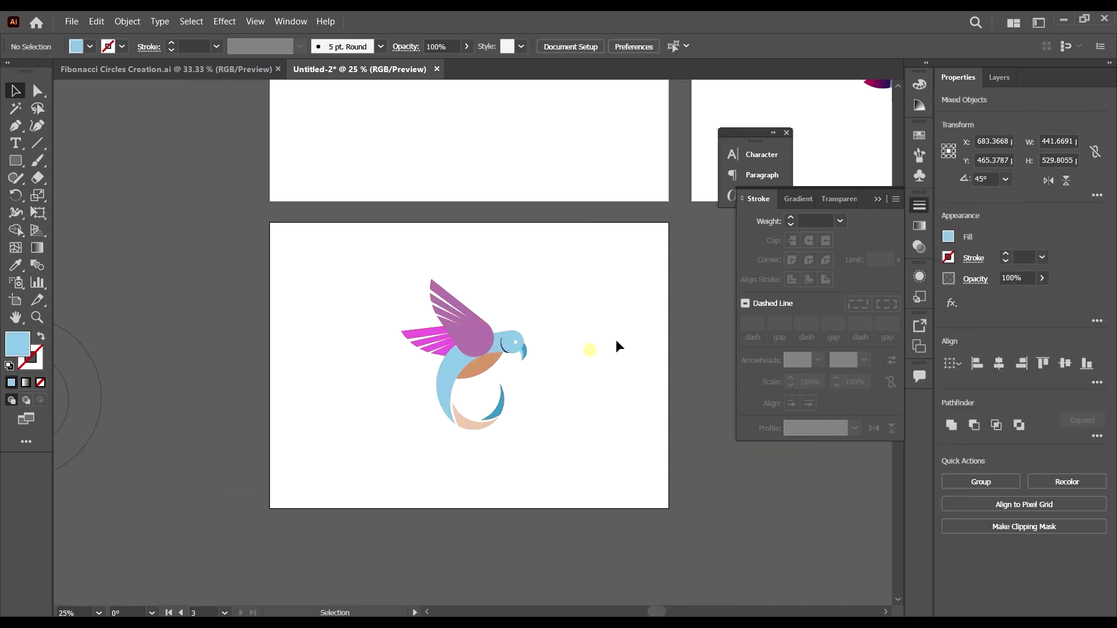
pyautogui.scroll(-2, 579, 316)
pyautogui.hscroll(2, 692, 233)
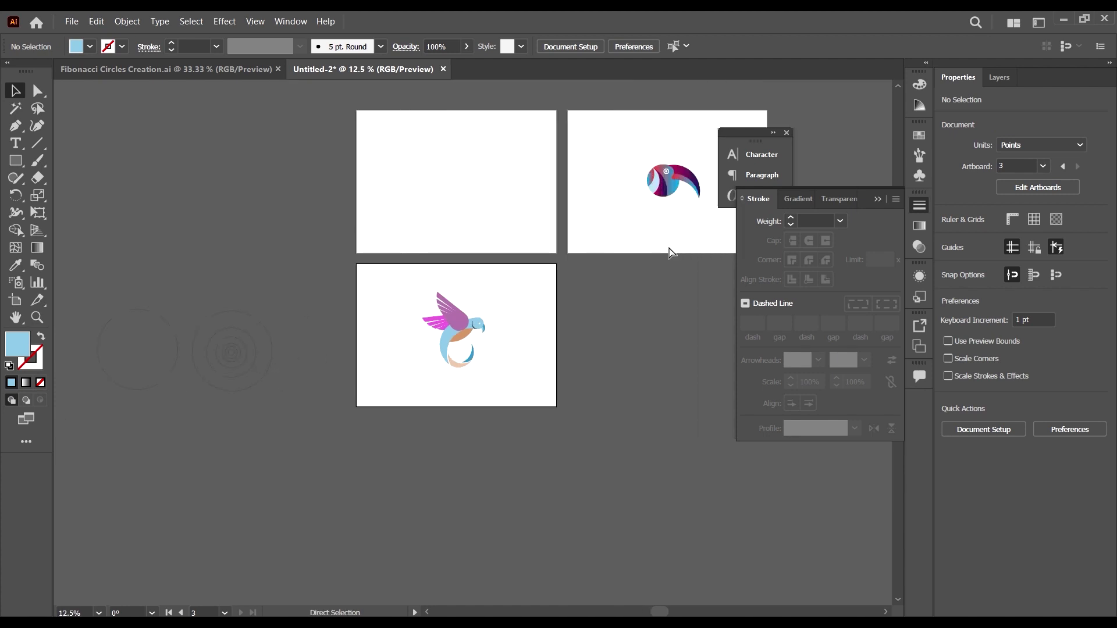
pyautogui.scroll(3, 633, 178)
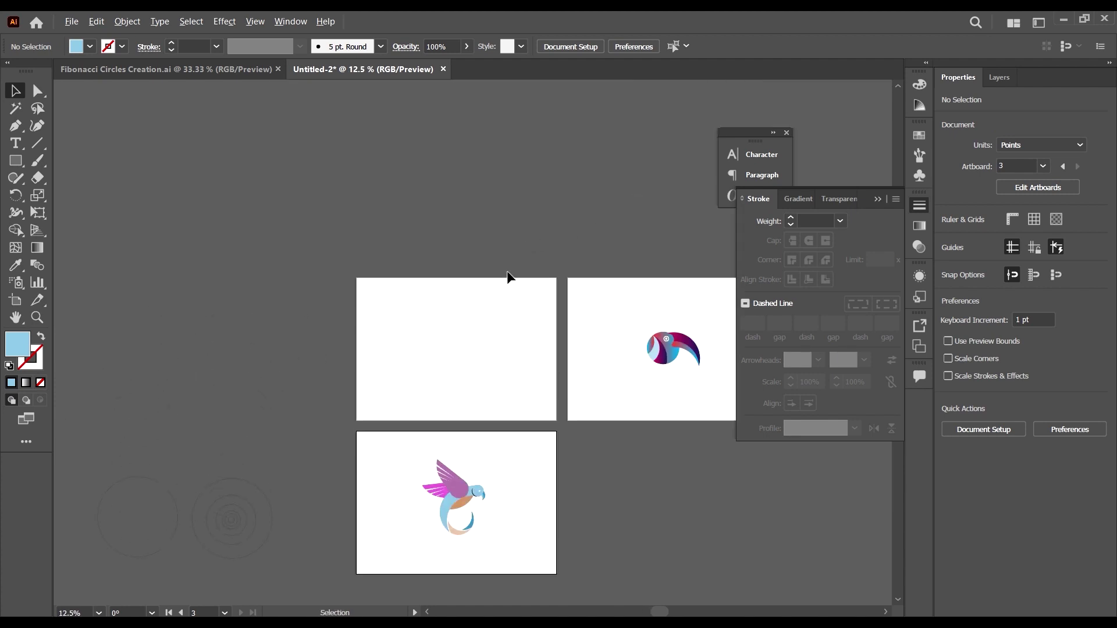
pyautogui.scroll(-1, 437, 288)
# - Show and unlock Layer 1, then delete the reference parrot photo
pyautogui.click(996, 76)
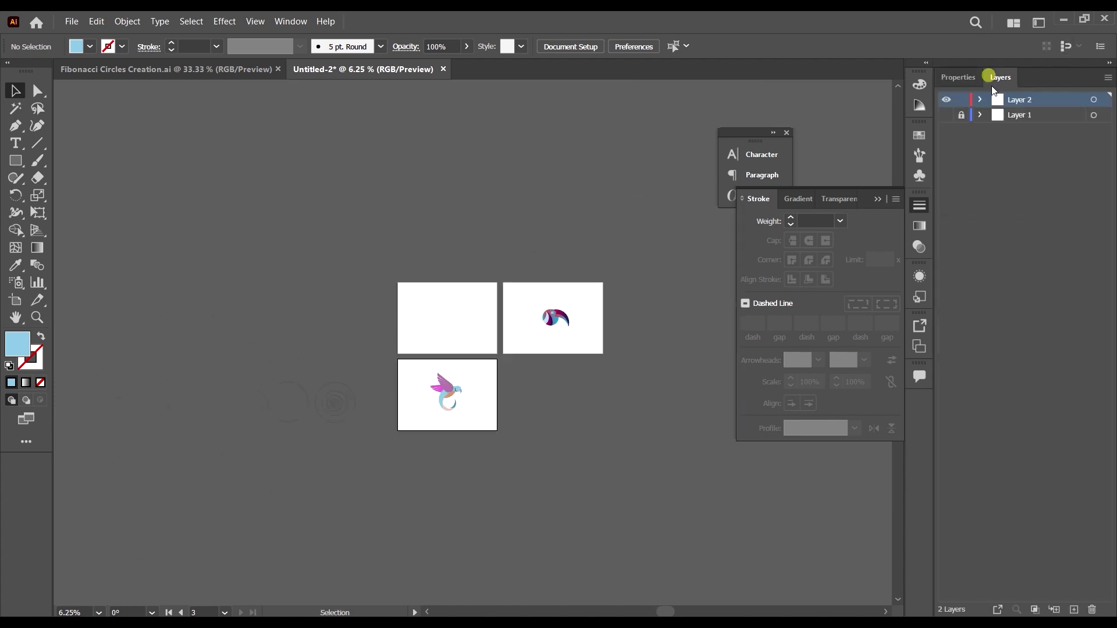
pyautogui.click(946, 115)
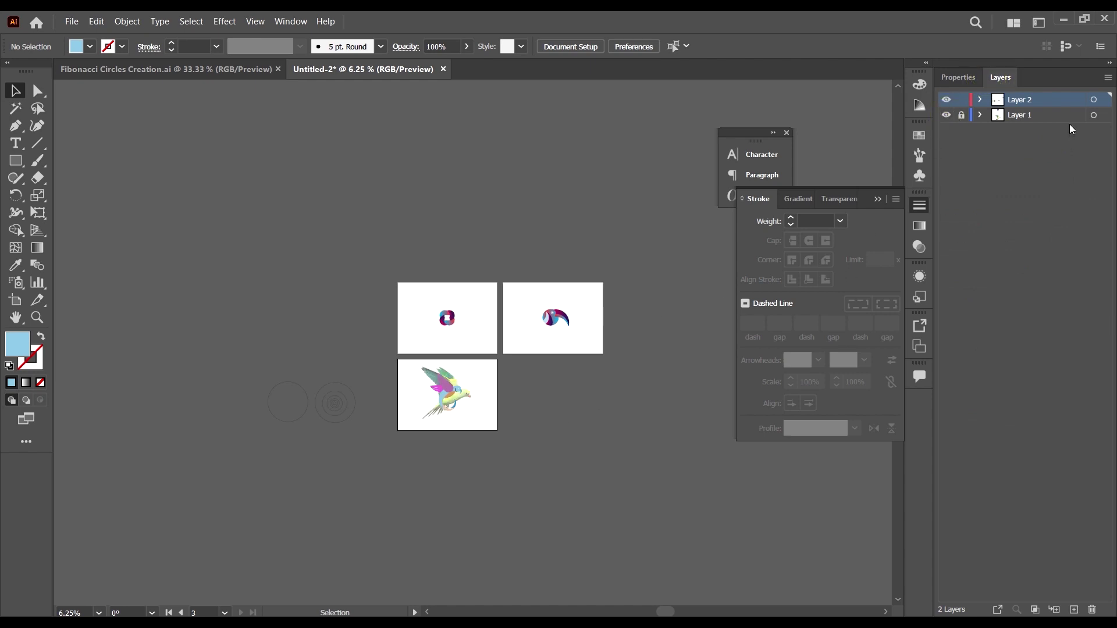
pyautogui.click(961, 116)
pyautogui.scroll(1, 456, 425)
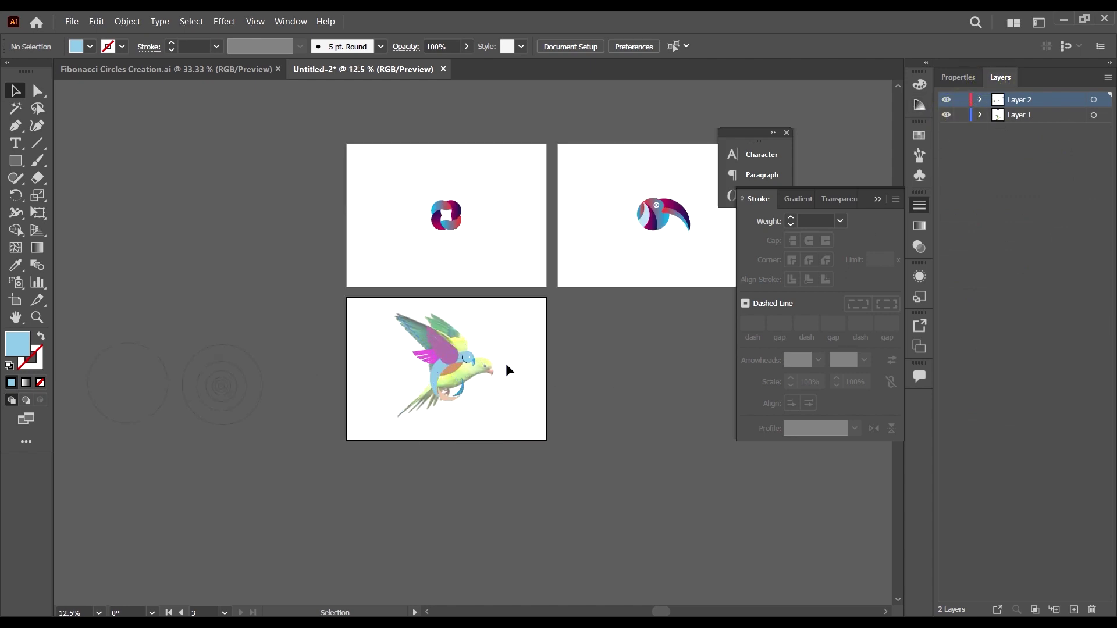
pyautogui.click(494, 370)
pyautogui.press('Delete')
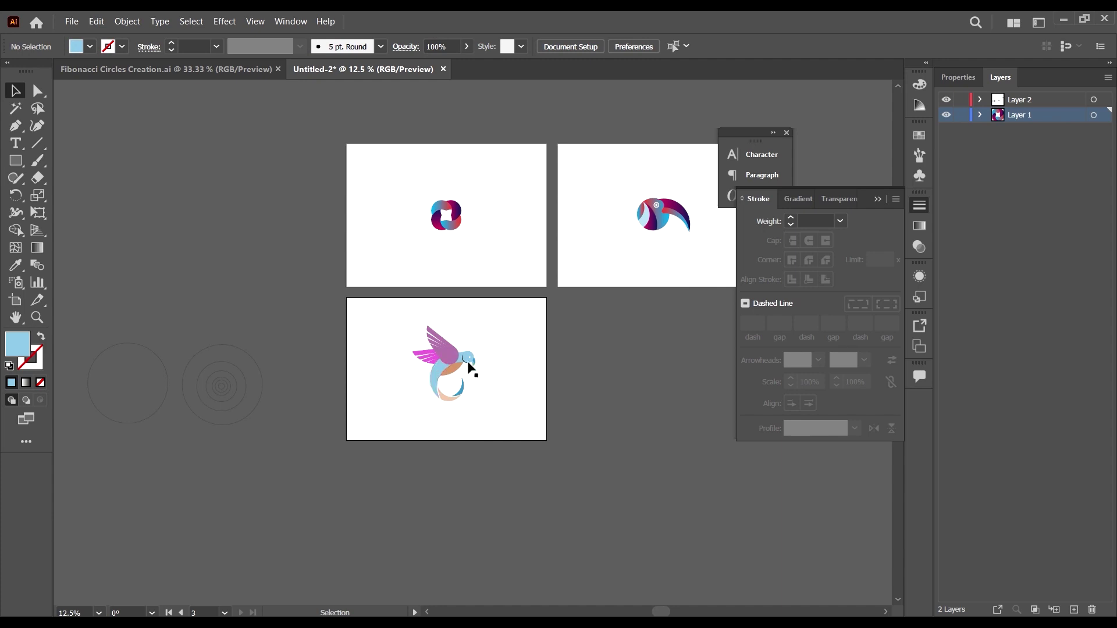
# - Delete the two guide circles and switch to the Fibonacci Circles Creation.ai document
pyautogui.scroll(2, 486, 355)
pyautogui.scroll(-3, 360, 435)
pyautogui.click(359, 437)
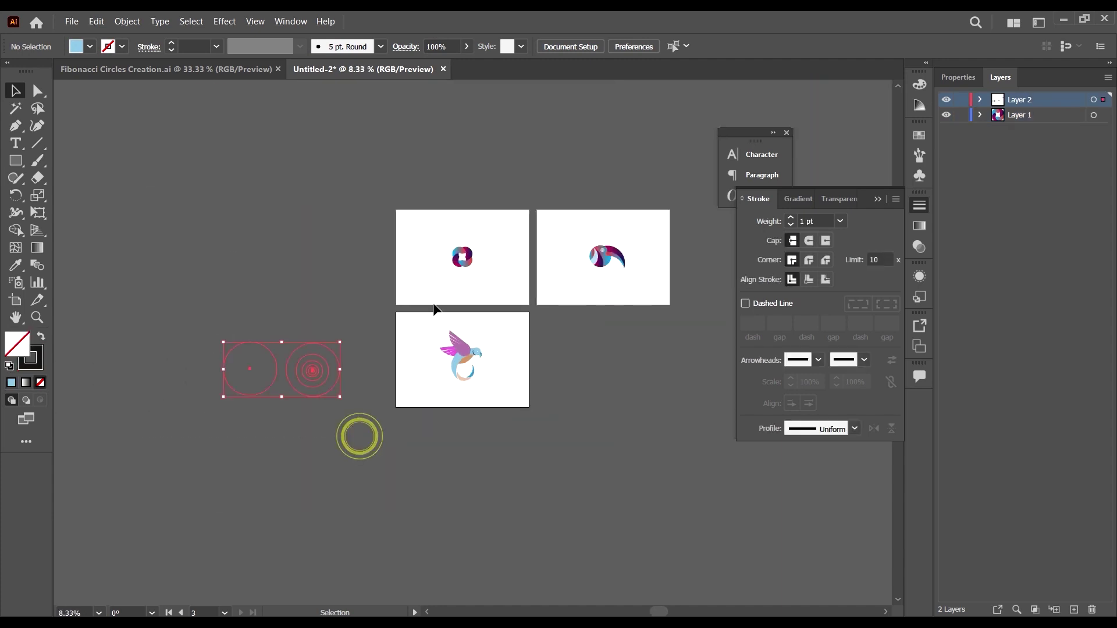
pyautogui.press('Delete')
pyautogui.scroll(2, 521, 278)
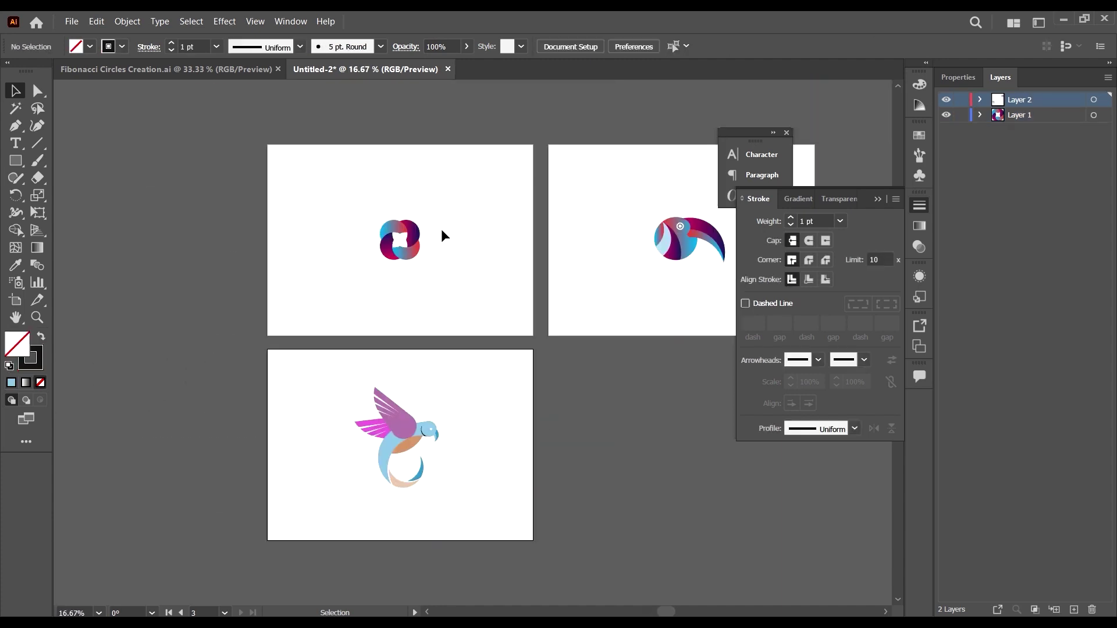
pyautogui.scroll(-2, 443, 234)
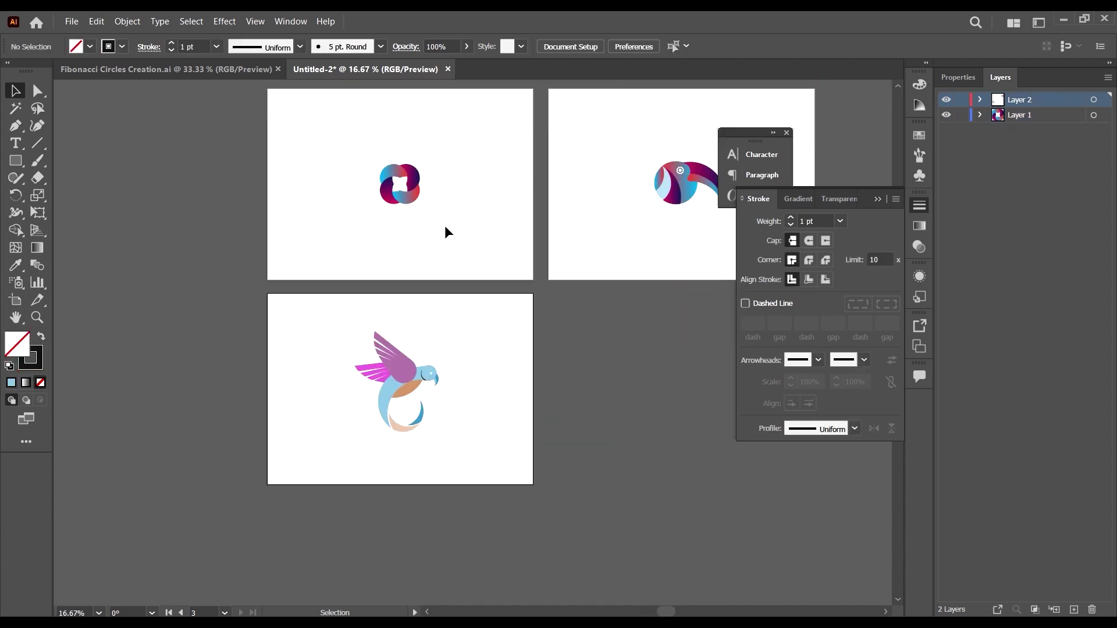
pyautogui.click(191, 76)
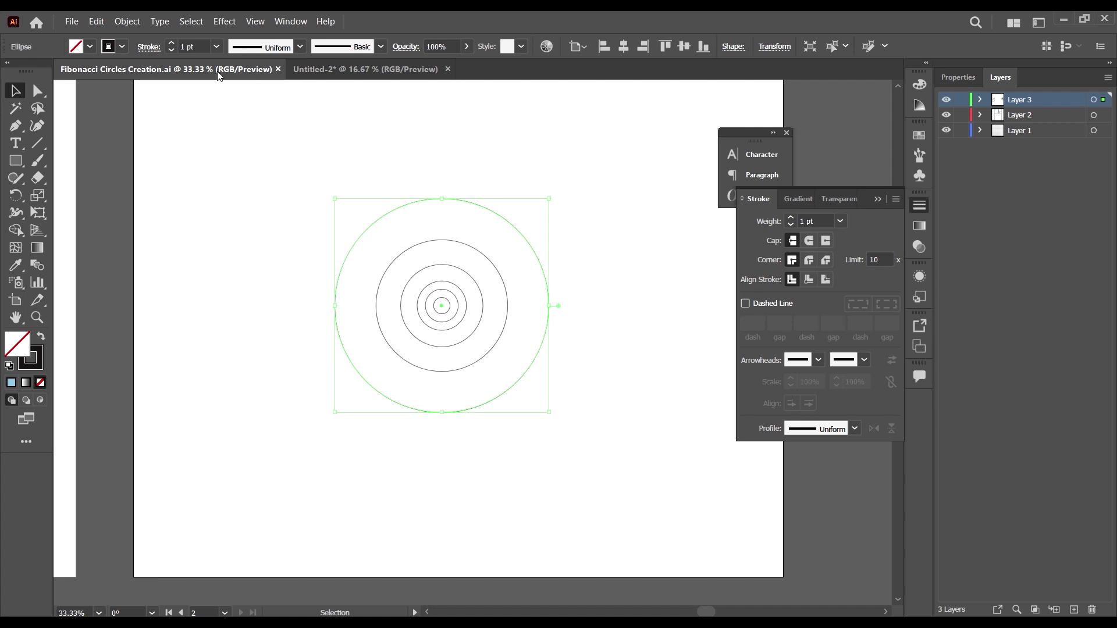
# - In Untitled-2, drag the gradient four-circle emblem from the top artboard beside the bird
pyautogui.click(319, 69)
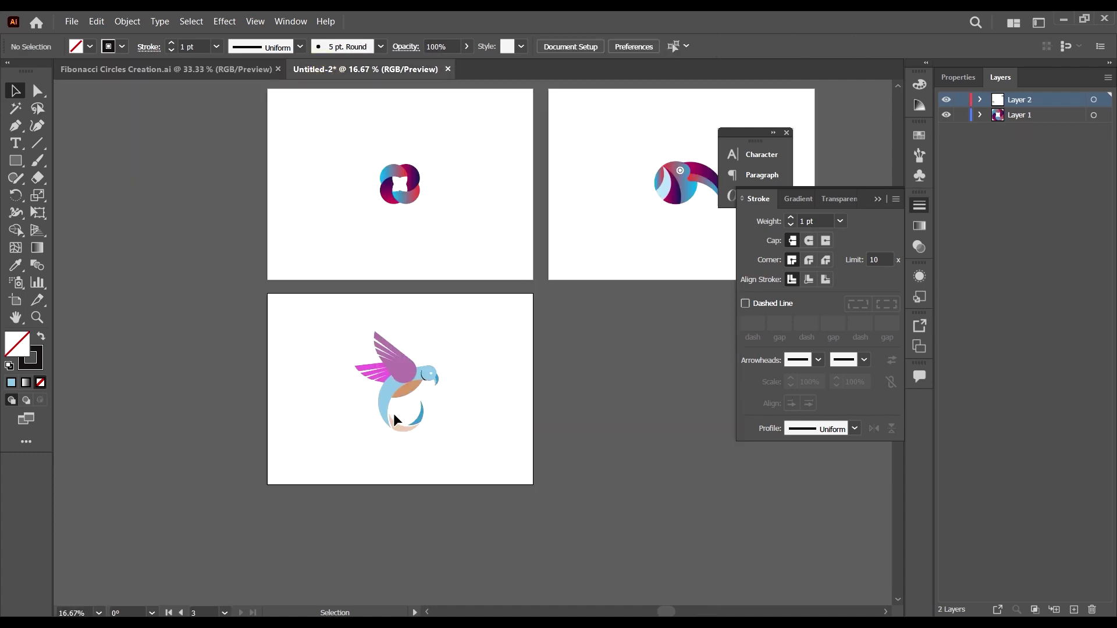
pyautogui.scroll(3, 378, 399)
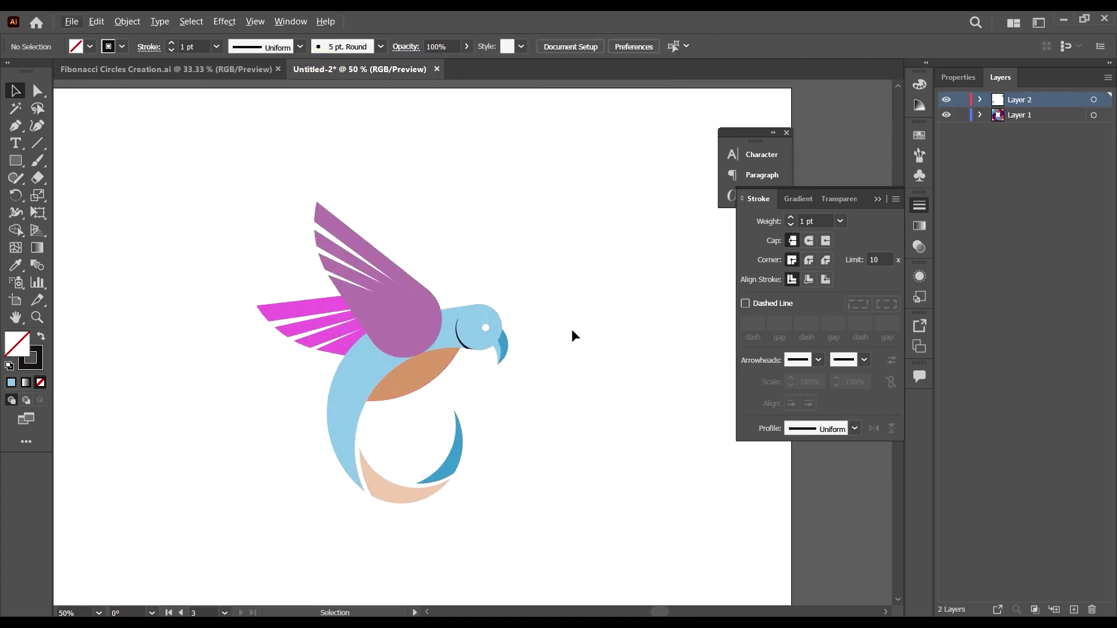
pyautogui.scroll(-2, 571, 329)
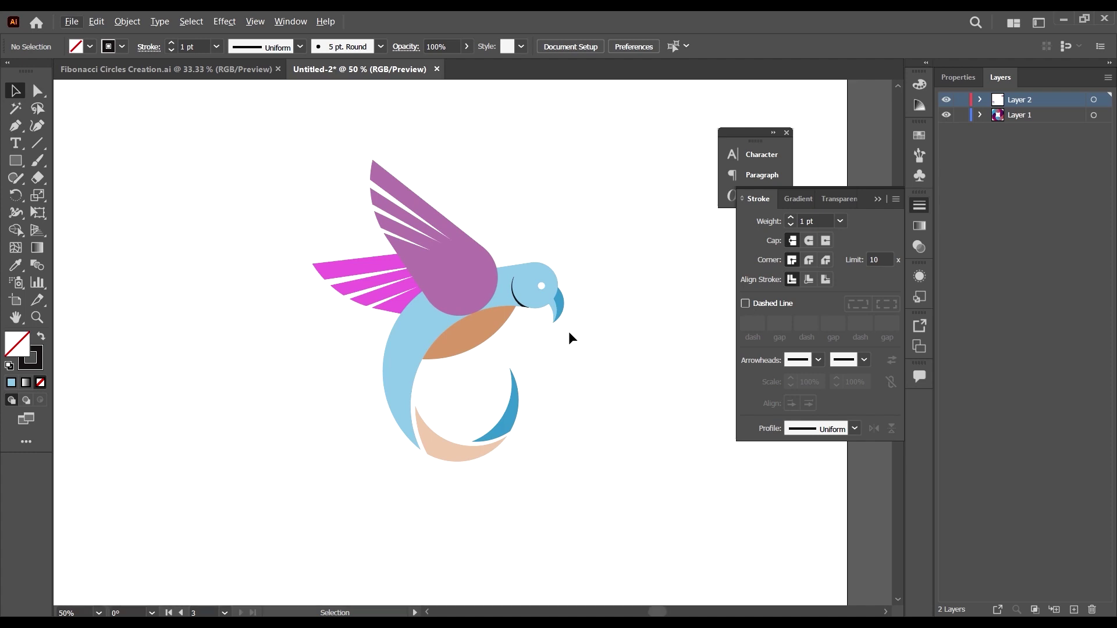
pyautogui.scroll(-3, 544, 307)
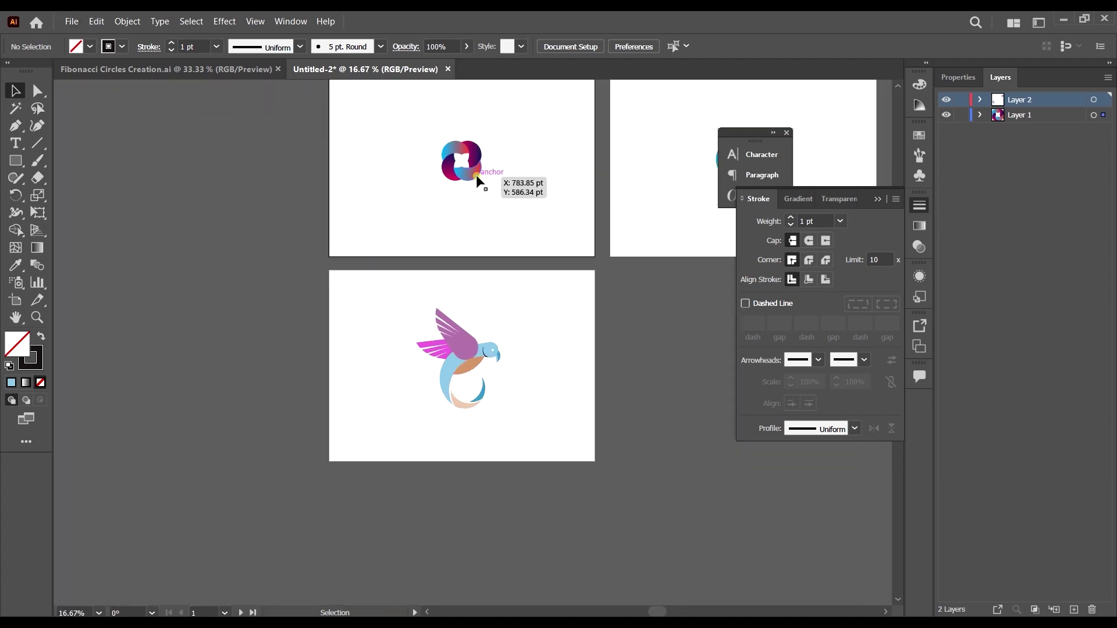
pyautogui.click(476, 174)
pyautogui.moveTo(501, 212); pyautogui.dragTo(431, 138)
pyautogui.moveTo(474, 175); pyautogui.dragTo(560, 364)
pyautogui.scroll(3, 534, 343)
pyautogui.scroll(1, 535, 344)
pyautogui.click(603, 456)
# - Eyedrop the circles' magenta-purple gradient onto the bird's body and head
pyautogui.scroll(-1, 350, 411)
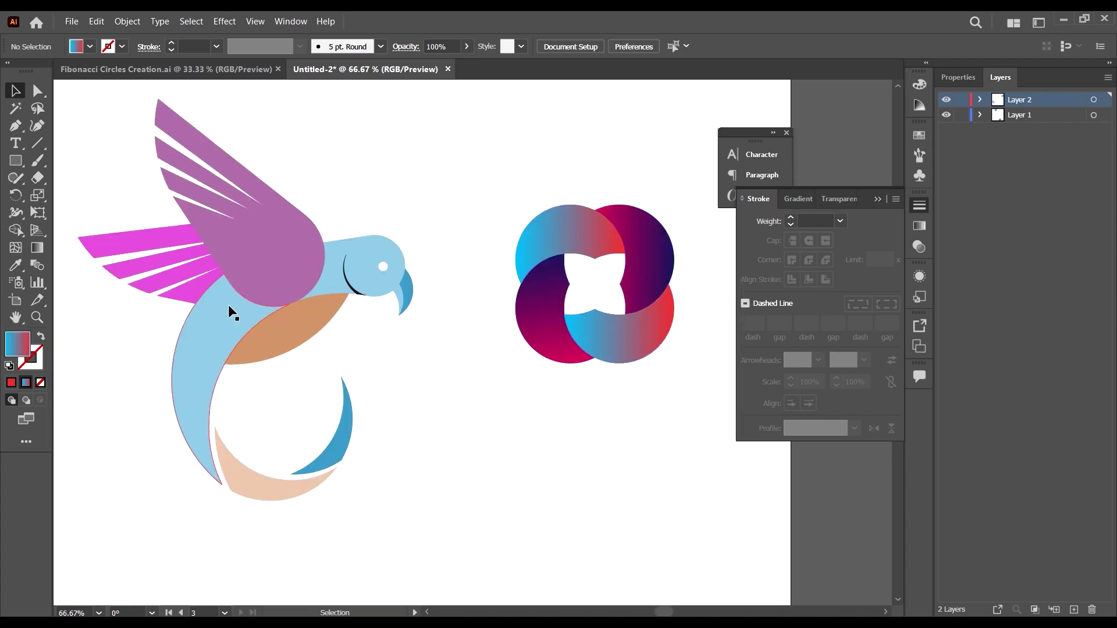
pyautogui.click(234, 318)
pyautogui.press('i')
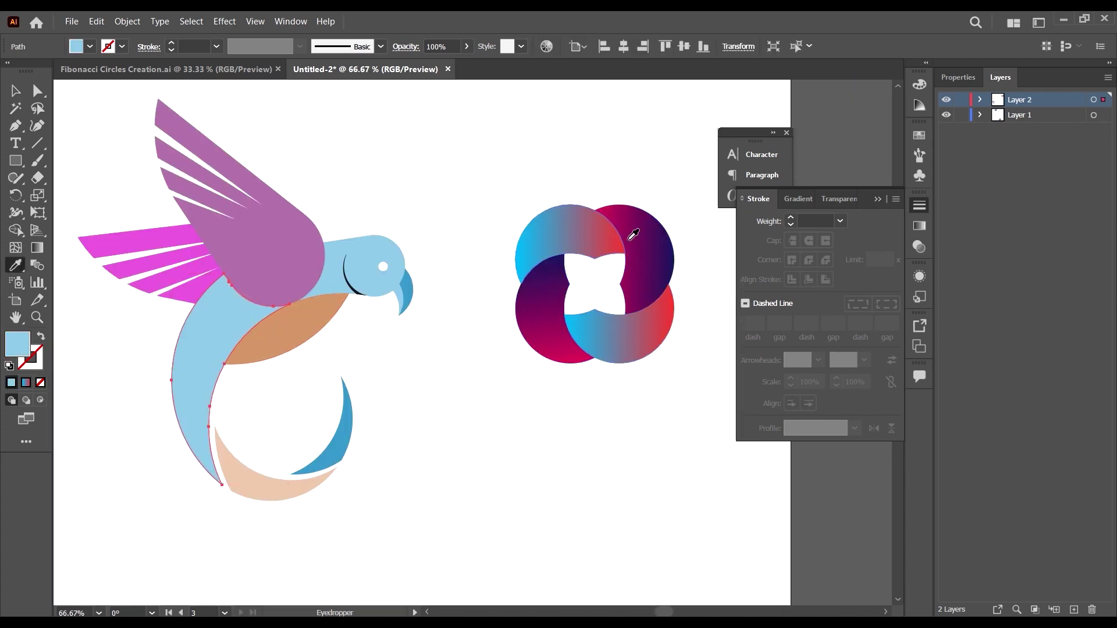
pyautogui.click(659, 233)
pyautogui.press('a')
pyautogui.click(379, 255)
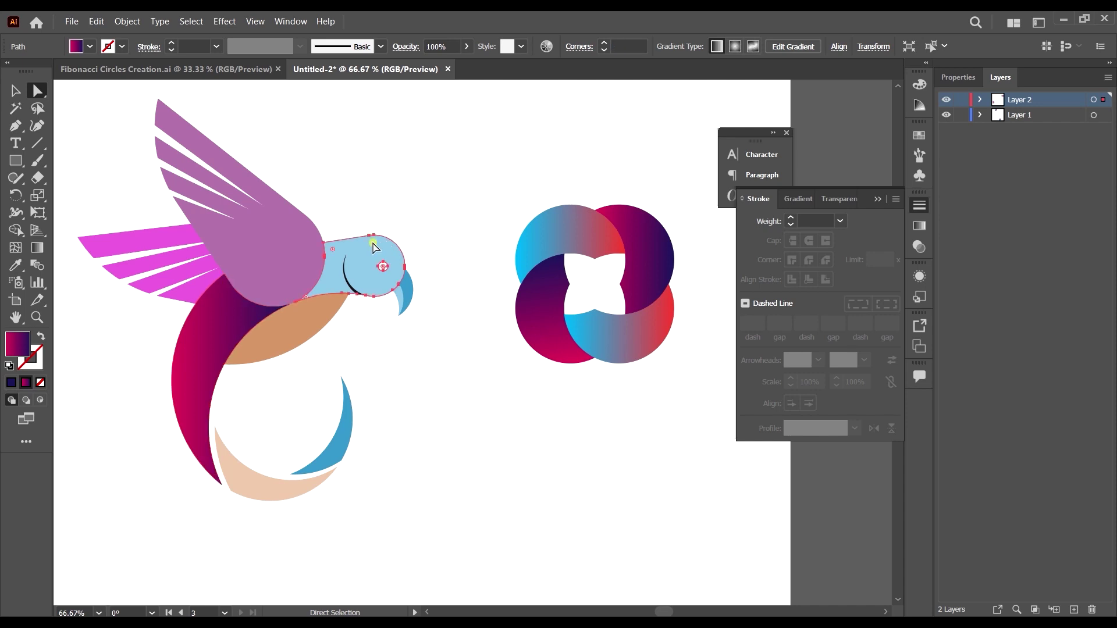
pyautogui.press('i')
pyautogui.click(644, 224)
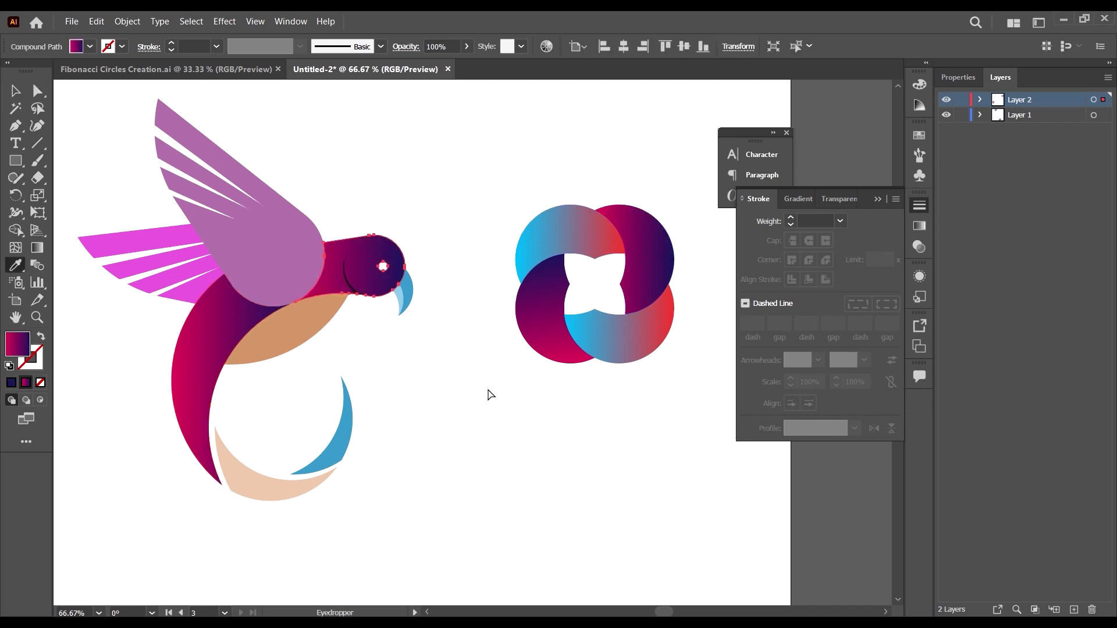
pyautogui.press('a')
pyautogui.click(448, 410)
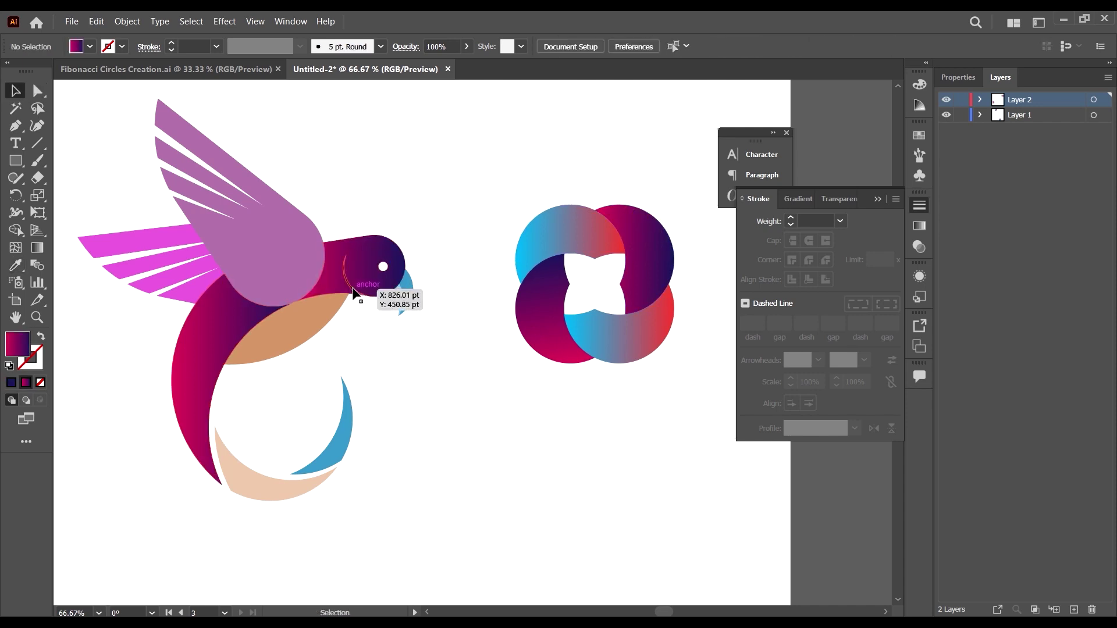
# - Fill the dark crescent beside the head with white
pyautogui.click(361, 291)
pyautogui.press('i')
pyautogui.click(492, 348)
pyautogui.press('v')
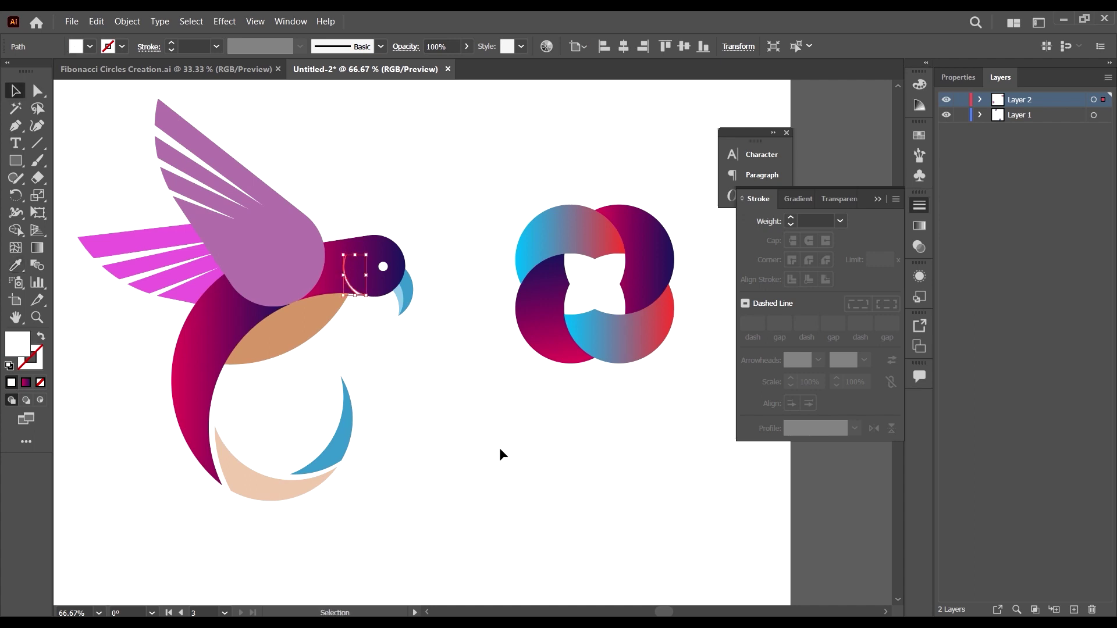
pyautogui.click(498, 444)
# - Give the tan belly shape the circles' blue-red gradient
pyautogui.hscroll(-2, 430, 323)
pyautogui.scroll(13, 431, 323)
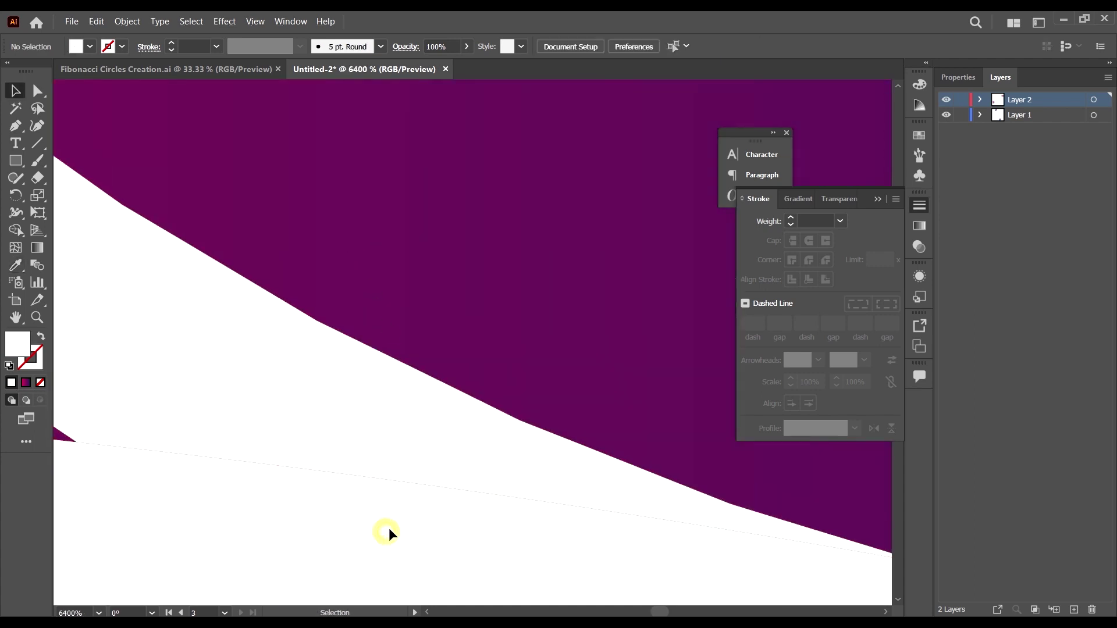
pyautogui.scroll(-12, 389, 529)
pyautogui.scroll(-2, 523, 459)
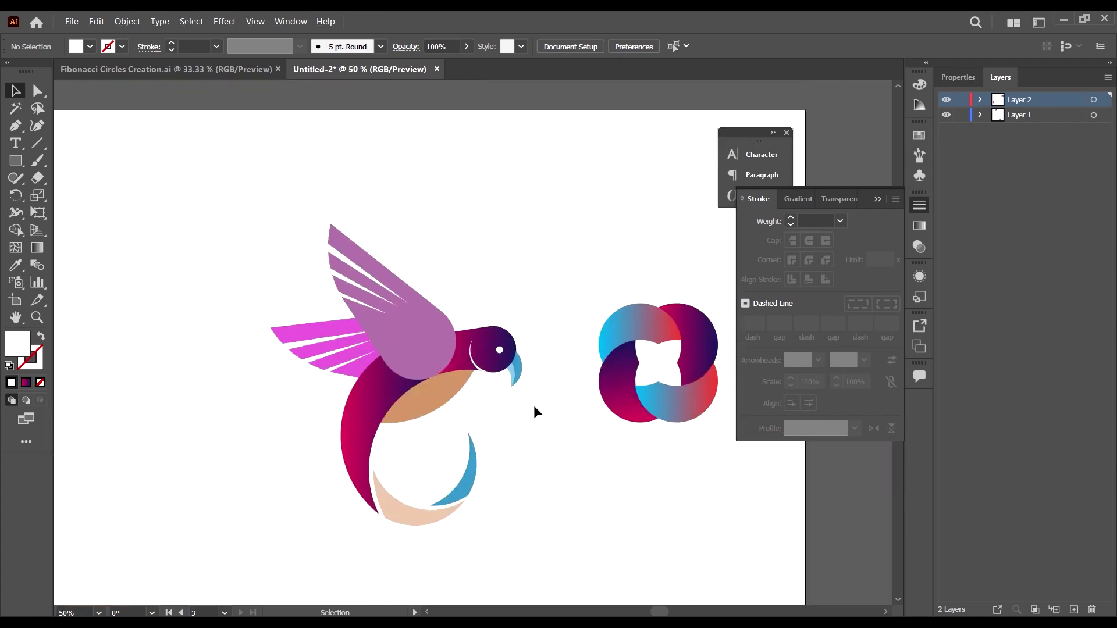
pyautogui.scroll(1, 487, 361)
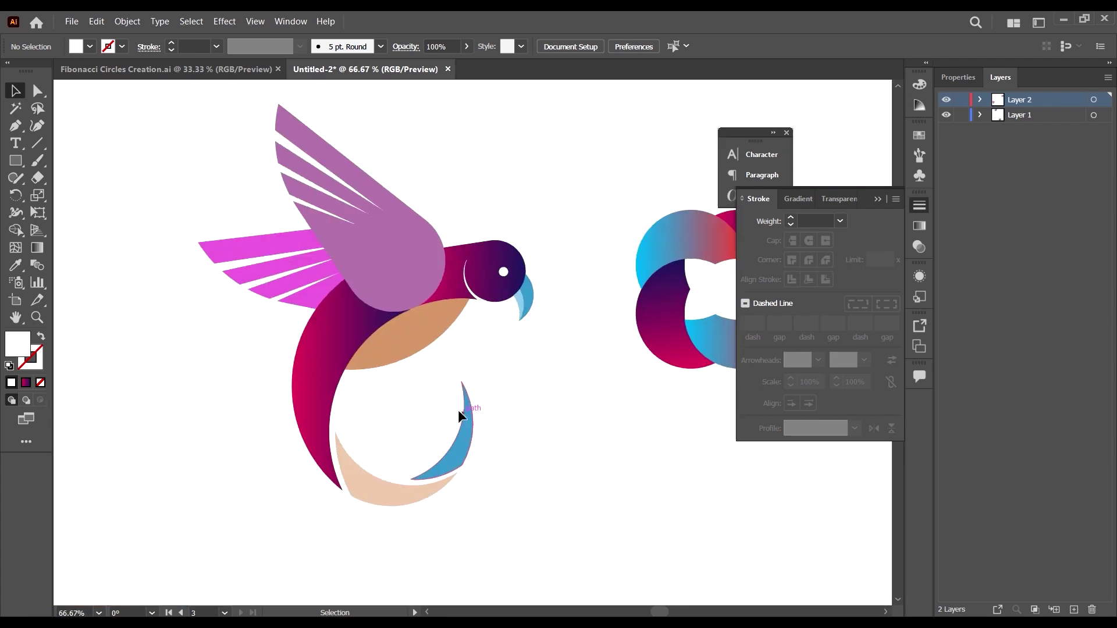
pyautogui.click(427, 340)
pyautogui.scroll(1, 476, 376)
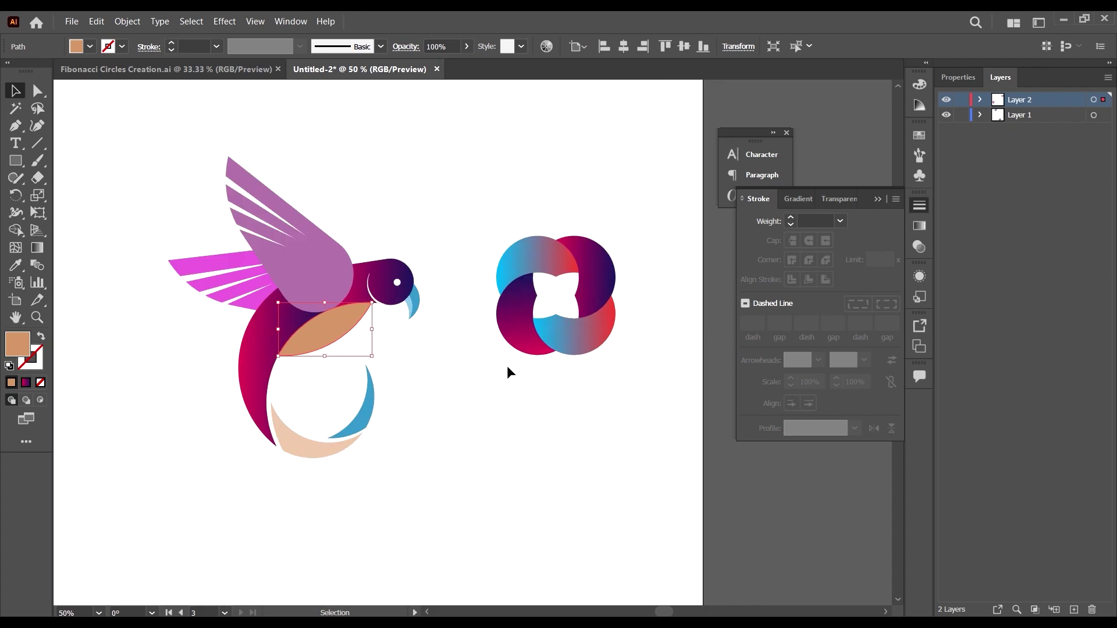
pyautogui.press('i')
pyautogui.click(514, 250)
pyautogui.press('v')
pyautogui.click(441, 485)
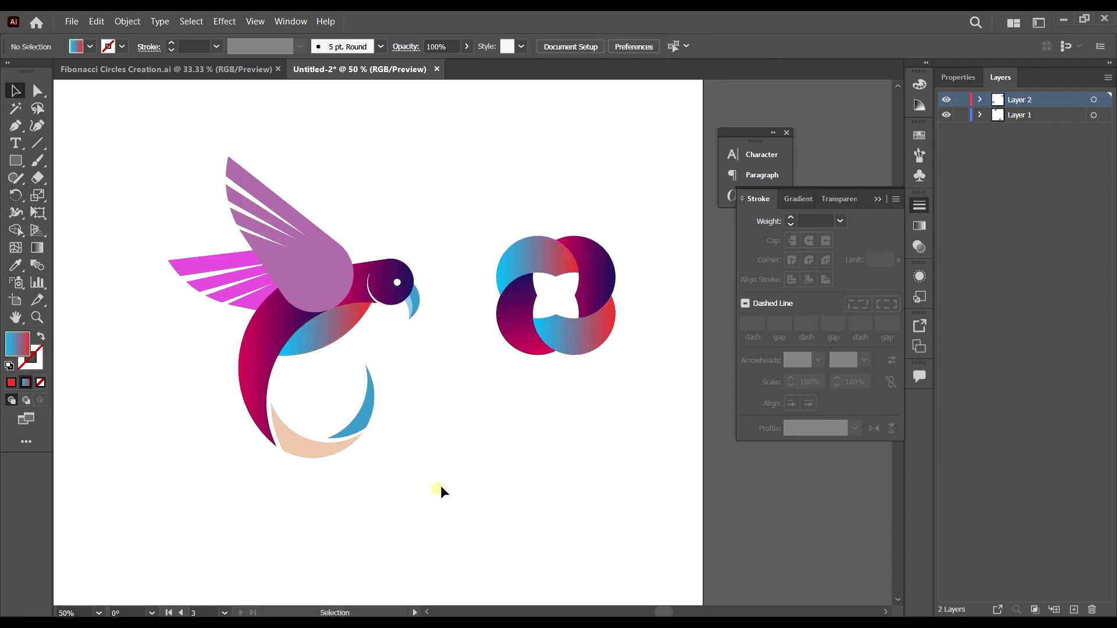
# - Try the blue-red gradient on the beak, then undo it
pyautogui.scroll(3, 441, 316)
pyautogui.click(413, 298)
pyautogui.press('i')
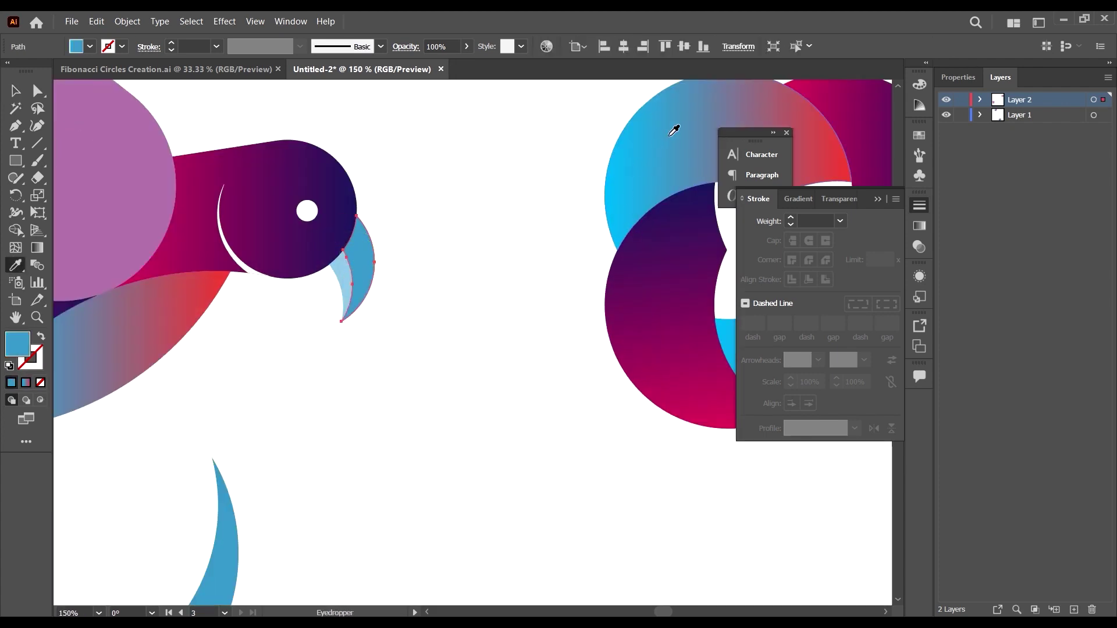
pyautogui.click(669, 132)
pyautogui.press('a')
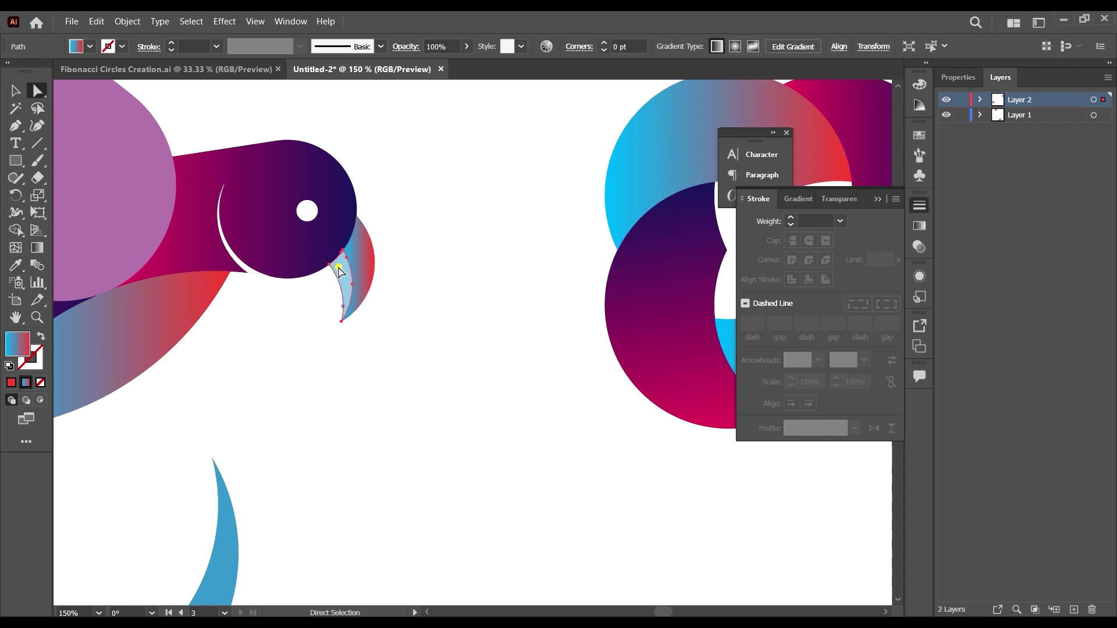
pyautogui.hotkey('ctrl', 'z')
pyautogui.click(425, 367)
# - Set the beak's fill to a lighter blue, #92C8E0, and view the whole bird
pyautogui.scroll(3, 311, 242)
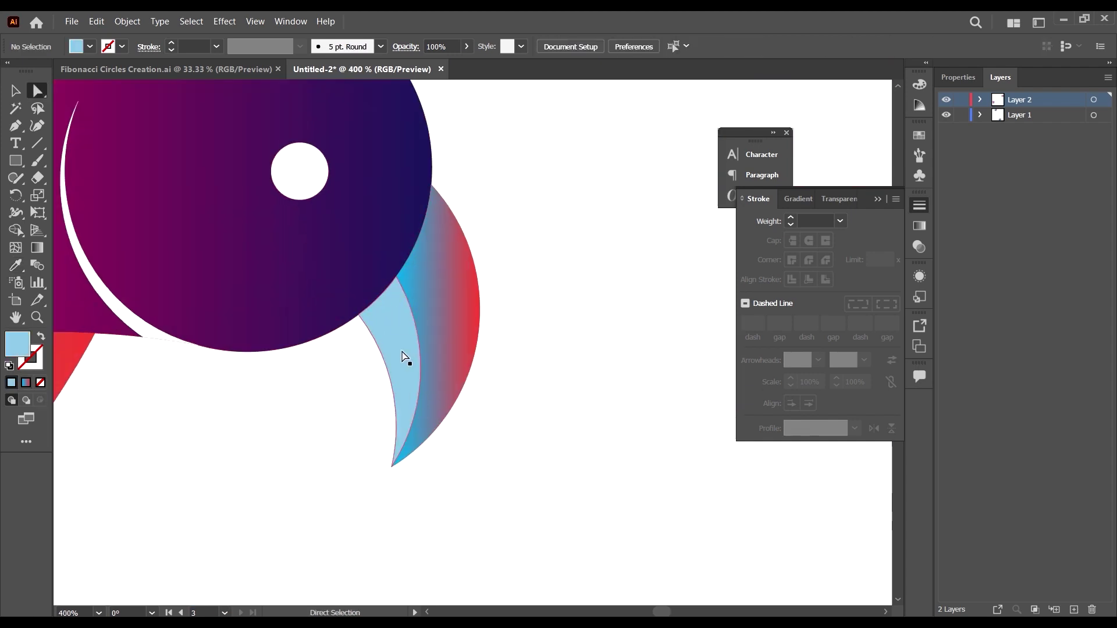
pyautogui.click(403, 352)
pyautogui.doubleClick(22, 345)
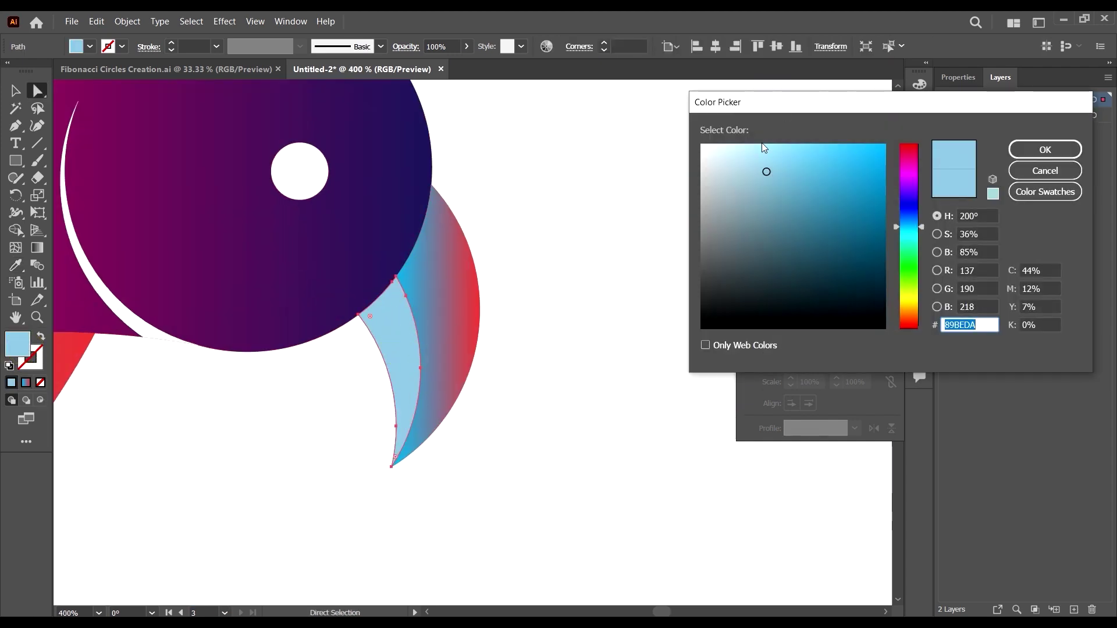
pyautogui.click(765, 166)
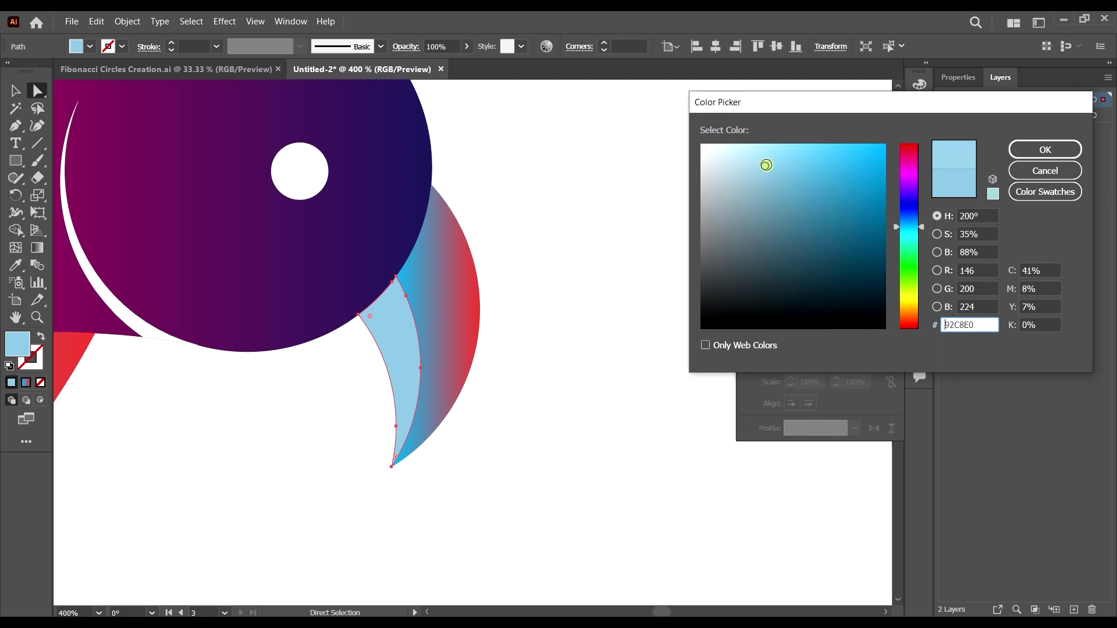
pyautogui.click(1045, 150)
pyautogui.click(568, 446)
pyautogui.hotkey('ctrl', '0')
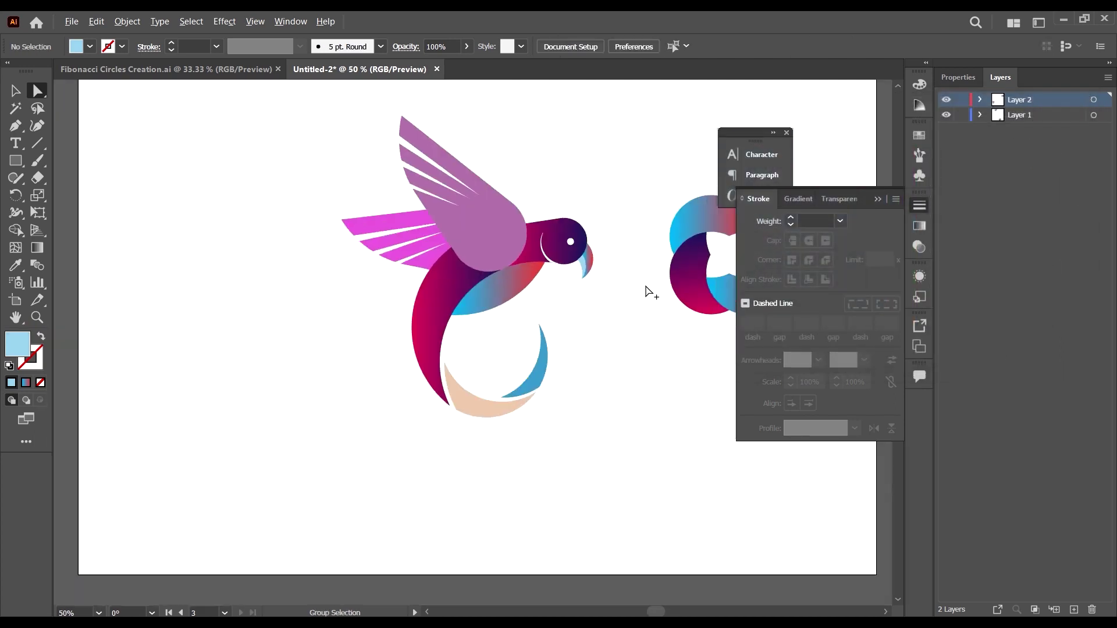
pyautogui.scroll(1, 657, 299)
pyautogui.scroll(2, 553, 393)
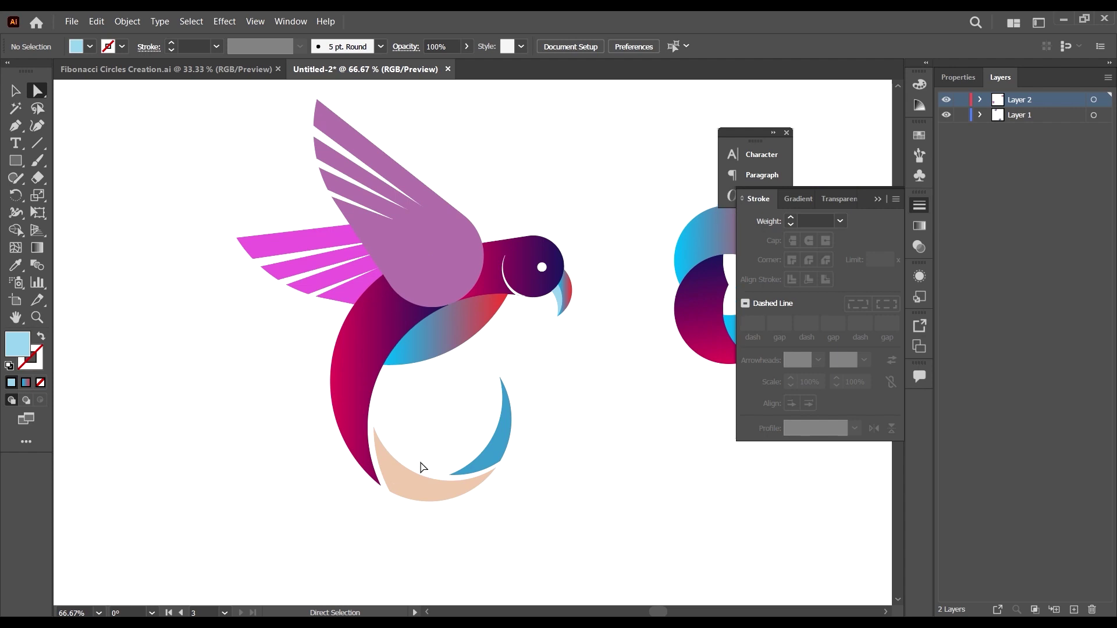
# - Give the peach tail shape and blue tail crescent the body's magenta-purple gradient
pyautogui.click(405, 495)
pyautogui.press('i')
pyautogui.click(368, 340)
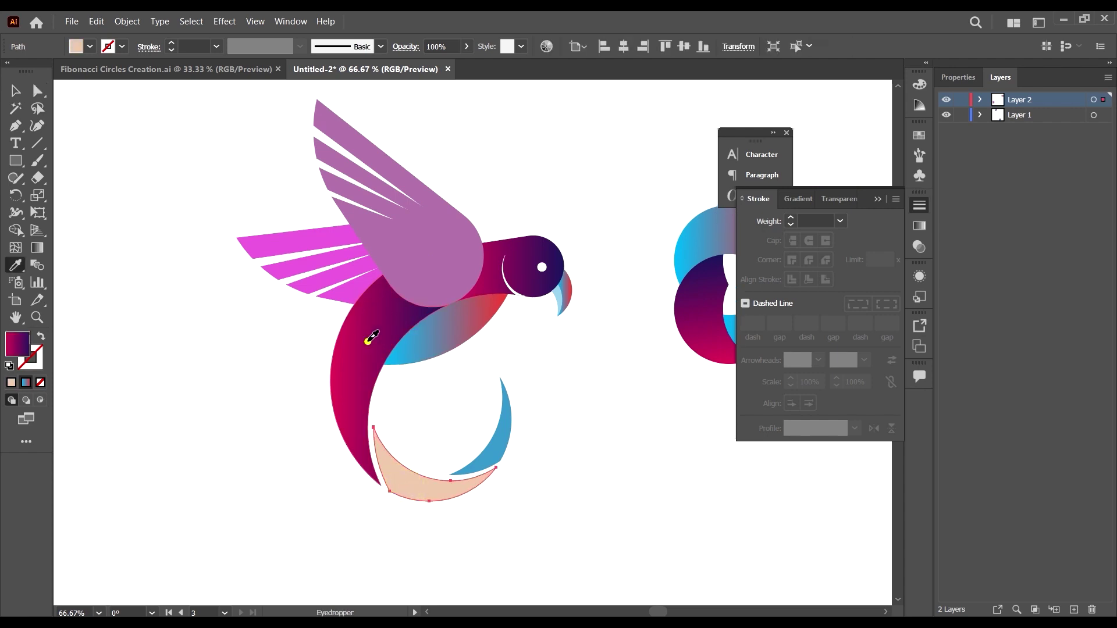
pyautogui.press('a')
pyautogui.click(497, 452)
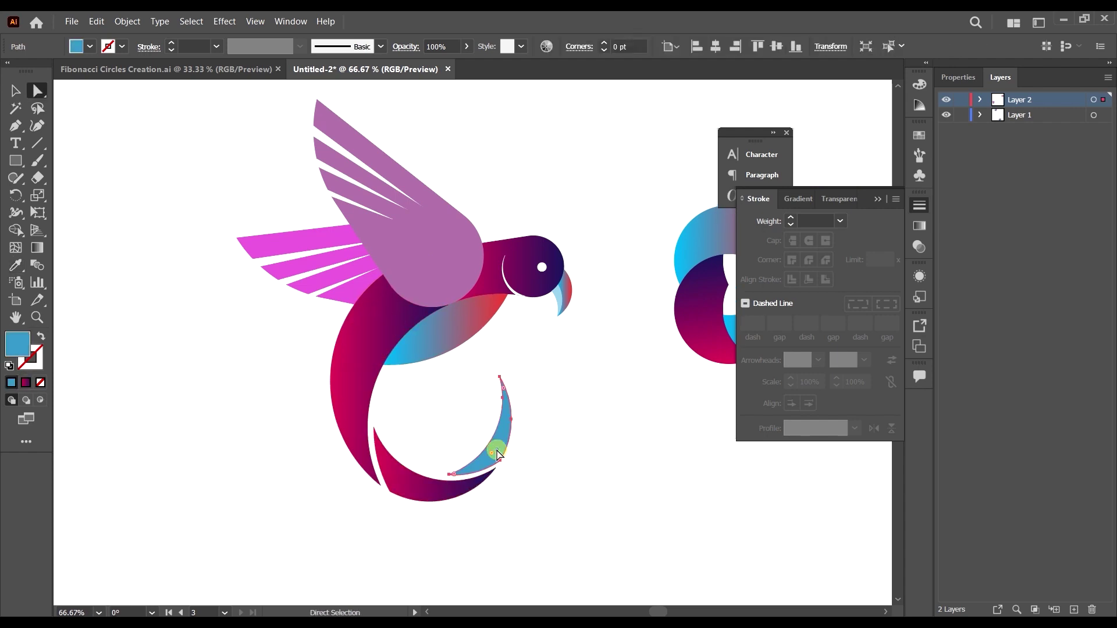
pyautogui.press('i')
pyautogui.click(381, 326)
pyautogui.press('a')
pyautogui.click(570, 433)
pyautogui.scroll(-2, 319, 331)
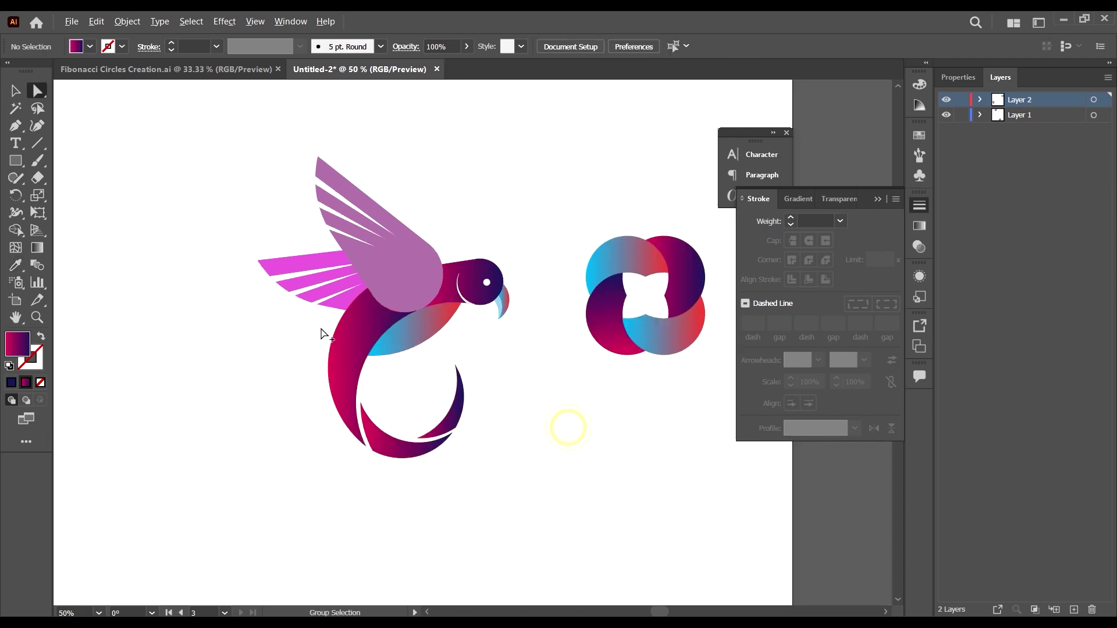
pyautogui.scroll(2, 424, 349)
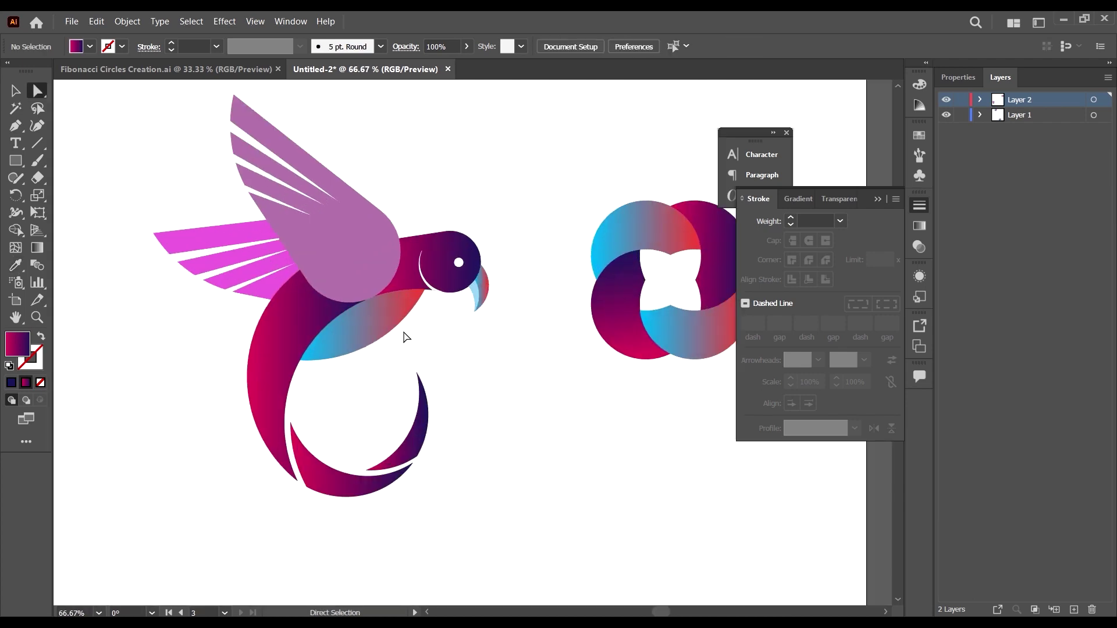
# - Give the front wing the belly's blue-red gradient
pyautogui.click(330, 252)
pyautogui.press('i')
pyautogui.click(366, 319)
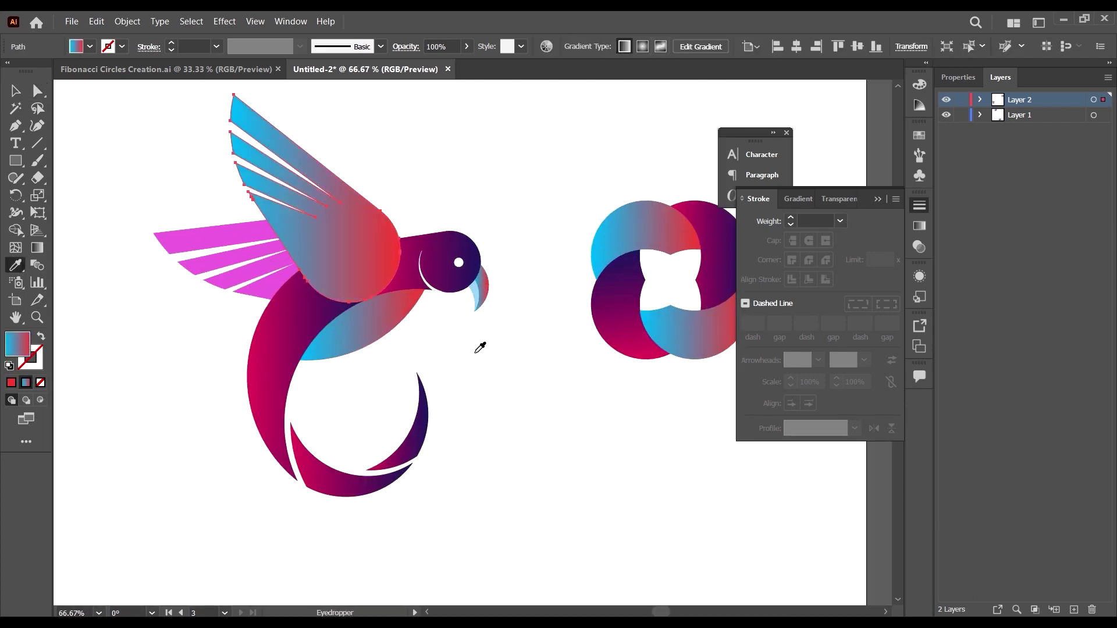
pyautogui.press('v')
pyautogui.click(501, 382)
# - Fill the back wing with the beak tip's flat light blue
pyautogui.click(246, 266)
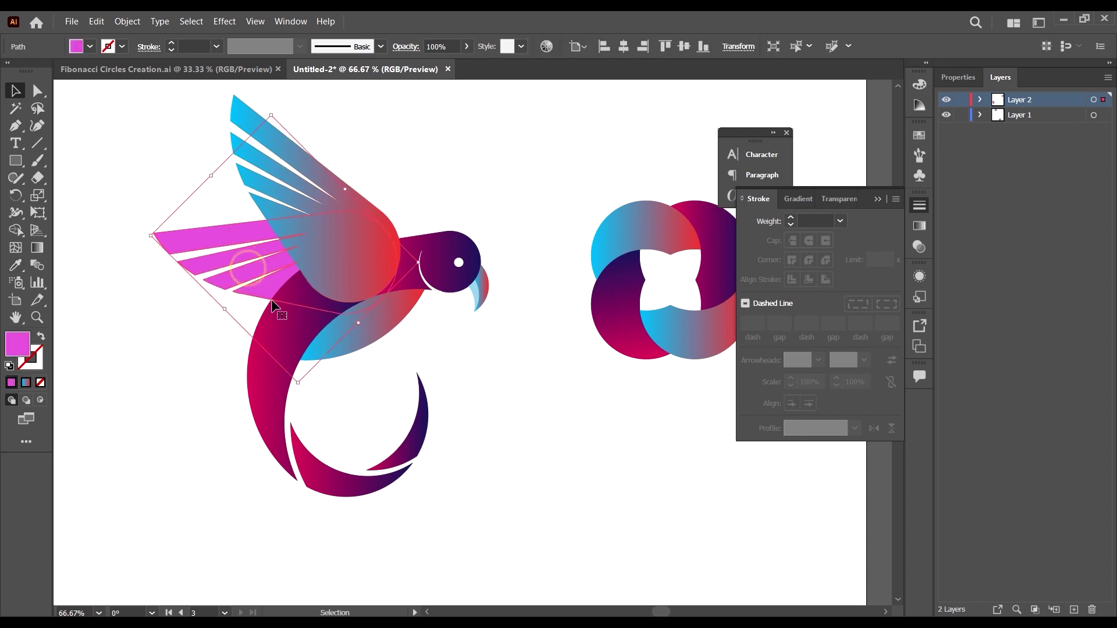
pyautogui.press('i')
pyautogui.click(275, 355)
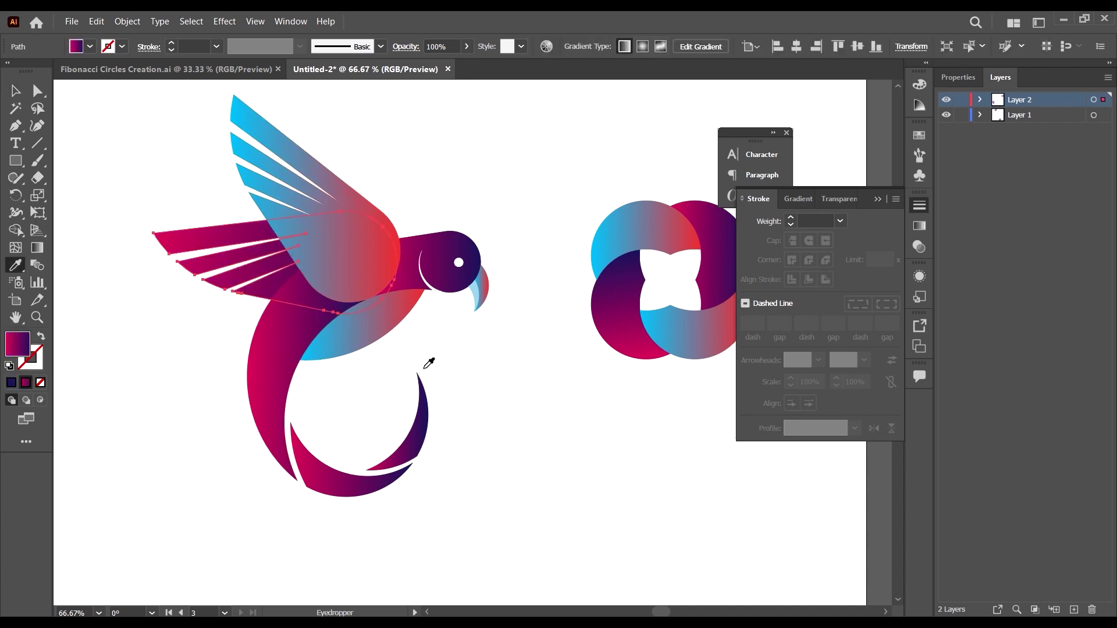
pyautogui.click(348, 327)
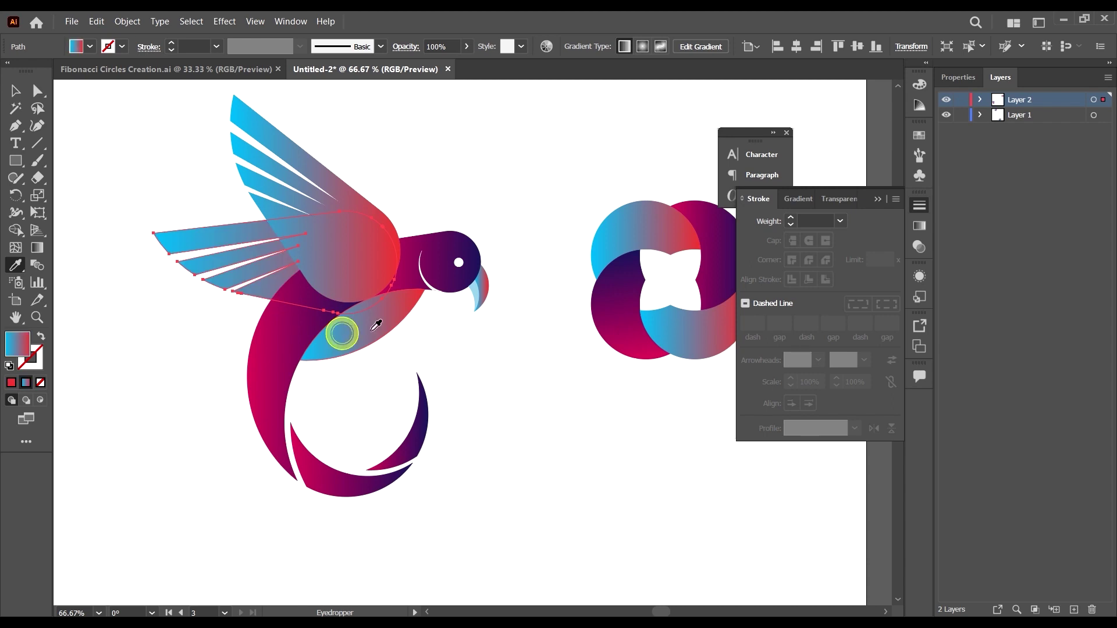
pyautogui.click(481, 287)
pyautogui.press('v')
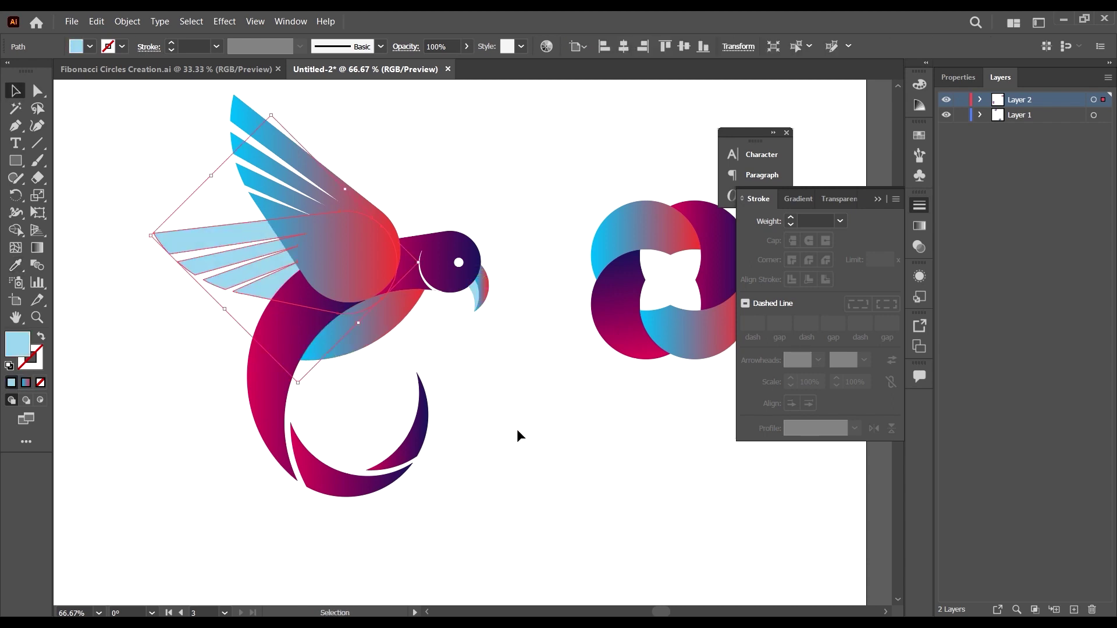
pyautogui.click(517, 429)
# - Delete the circles logo from the artboard
pyautogui.hotkey('ctrl', '-')
pyautogui.hotkey('ctrl', '-')
pyautogui.hotkey('ctrl', '+')
pyautogui.hotkey('ctrl', '+')
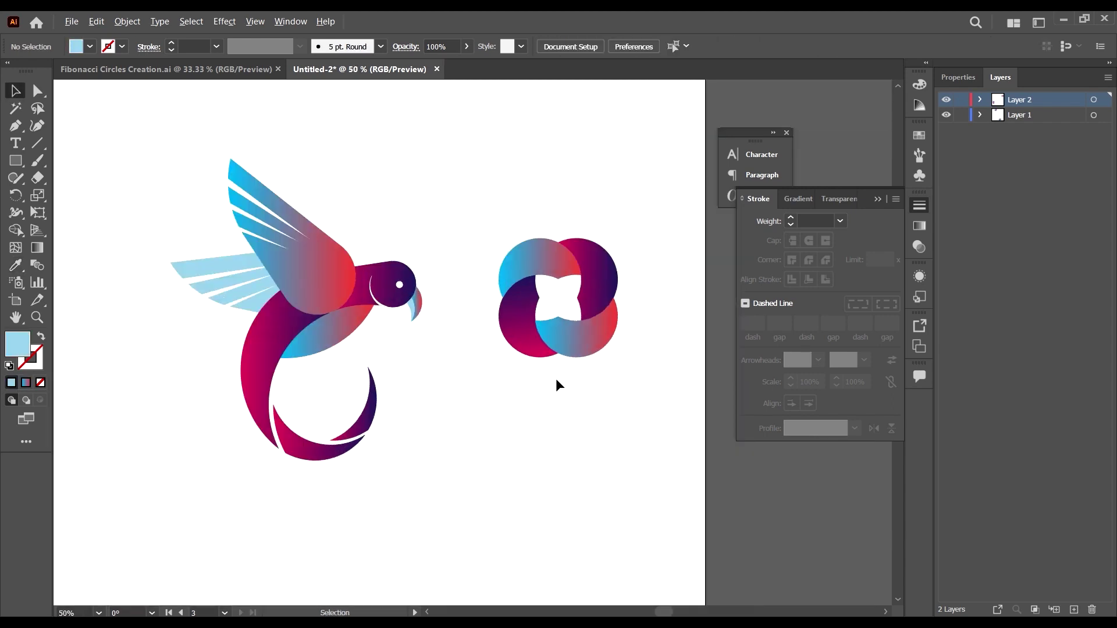
pyautogui.click(554, 264)
pyautogui.press('Delete')
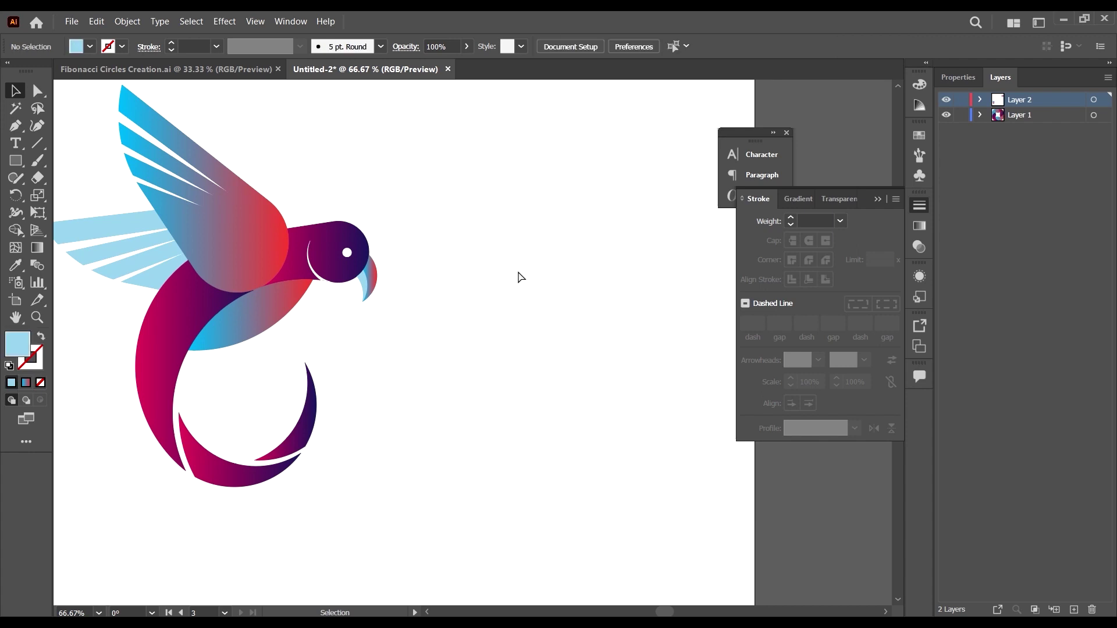
pyautogui.hotkey('ctrl', '0')
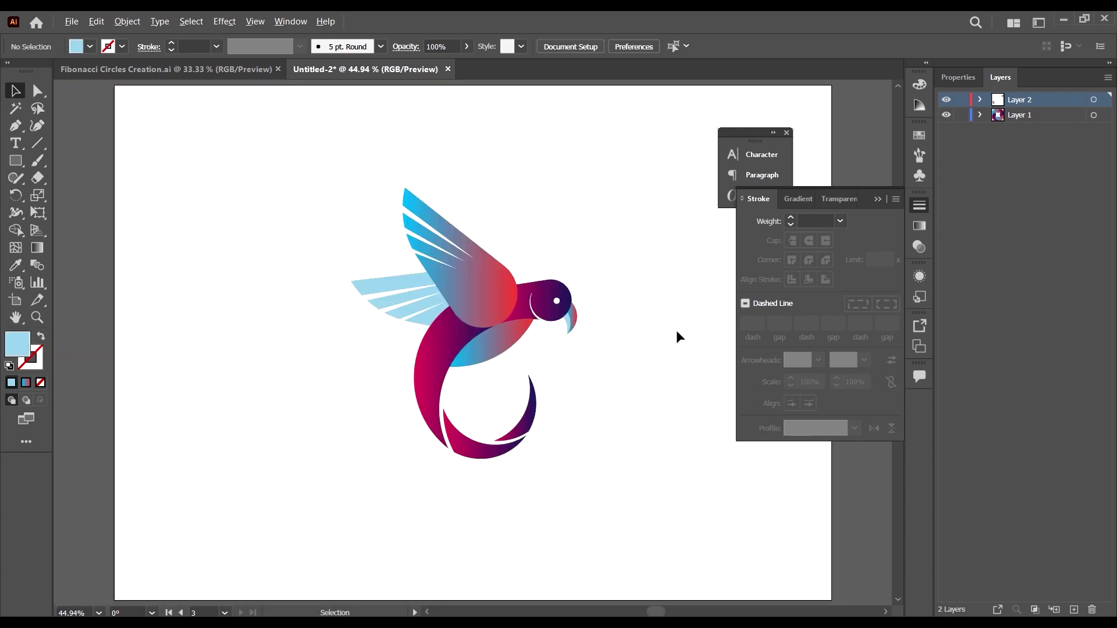
pyautogui.hotkey('ctrl', '+')
# - Copy the head's magenta-purple gradient onto the blue chest piece and check it
pyautogui.press('i')
pyautogui.click(492, 341)
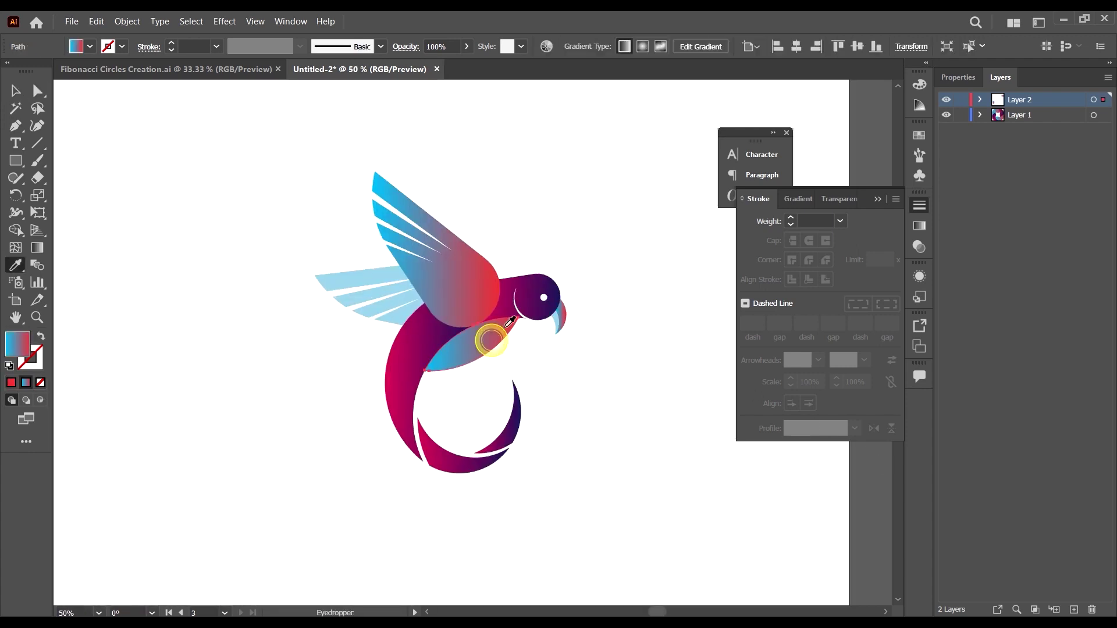
pyautogui.click(503, 300)
pyautogui.press('v')
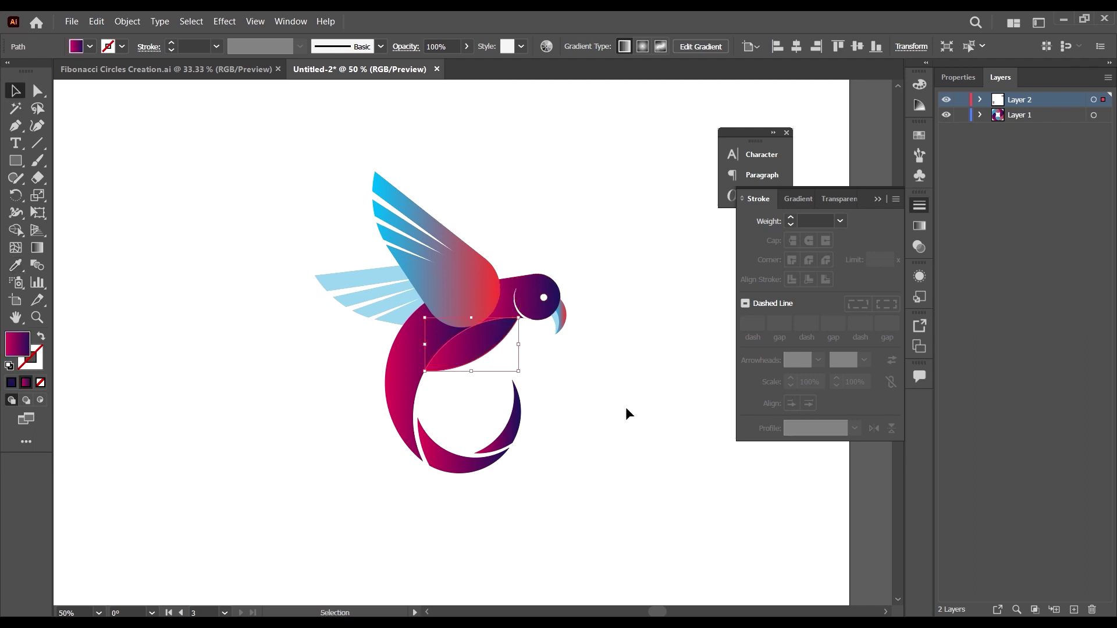
pyautogui.click(627, 409)
pyautogui.scroll(2, 627, 409)
pyautogui.hscroll(2, 627, 407)
pyautogui.press('a')
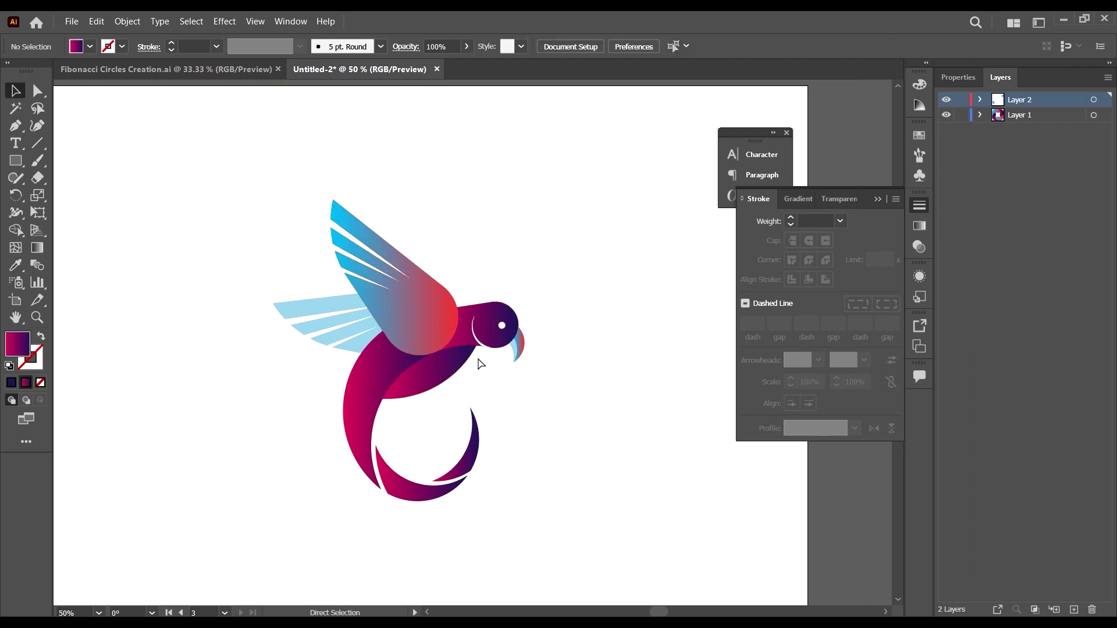
pyautogui.press('v')
pyautogui.click(445, 369)
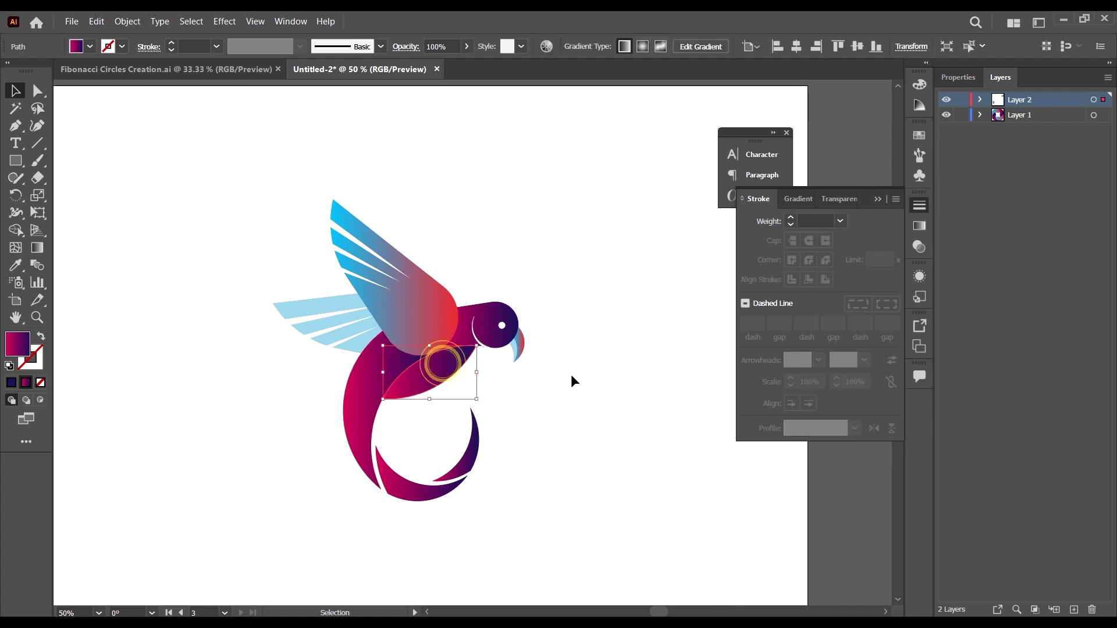
pyautogui.click(567, 414)
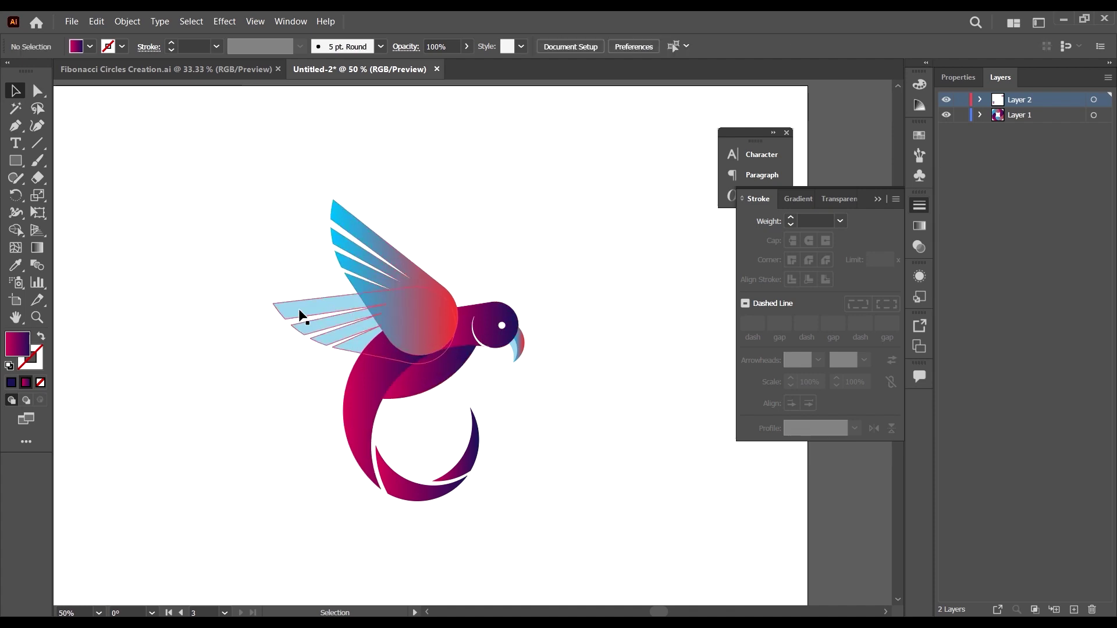
pyautogui.click(420, 317)
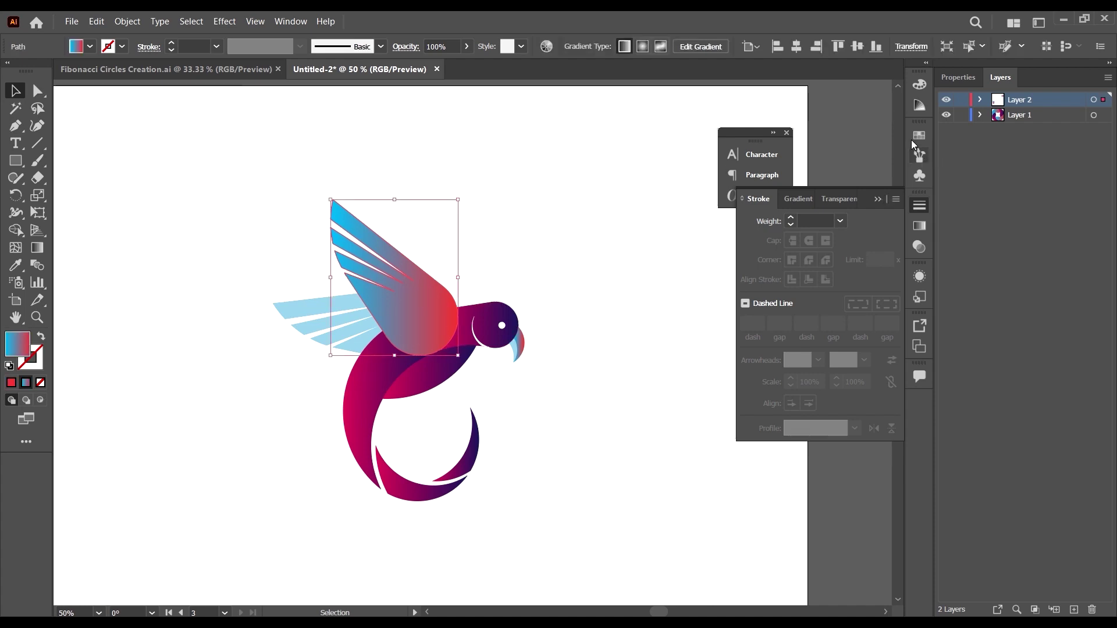
# - Recolour the upper wing's gradient stops to blue 0079EF and pinker red EF1F55
pyautogui.click(923, 228)
pyautogui.doubleClick(749, 335)
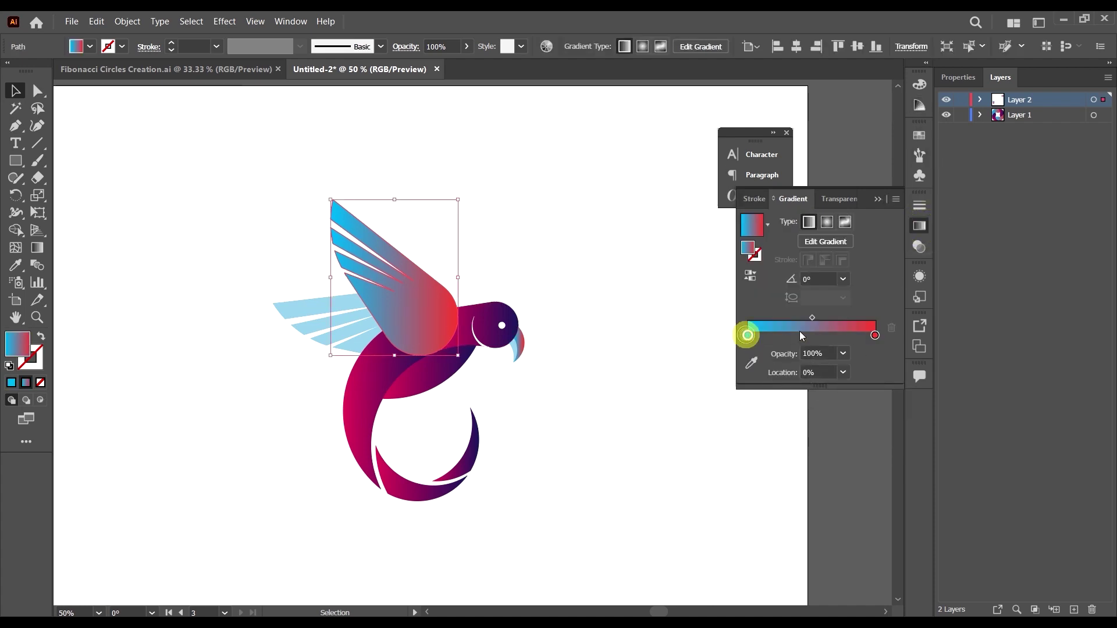
pyautogui.click(689, 387)
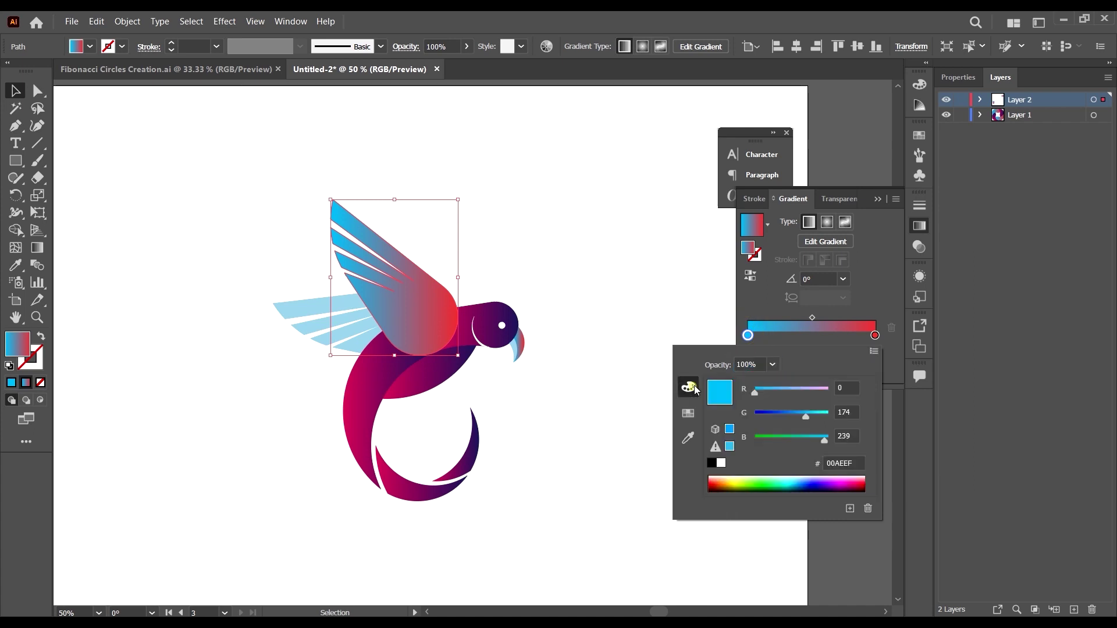
pyautogui.moveTo(801, 413); pyautogui.dragTo(791, 415)
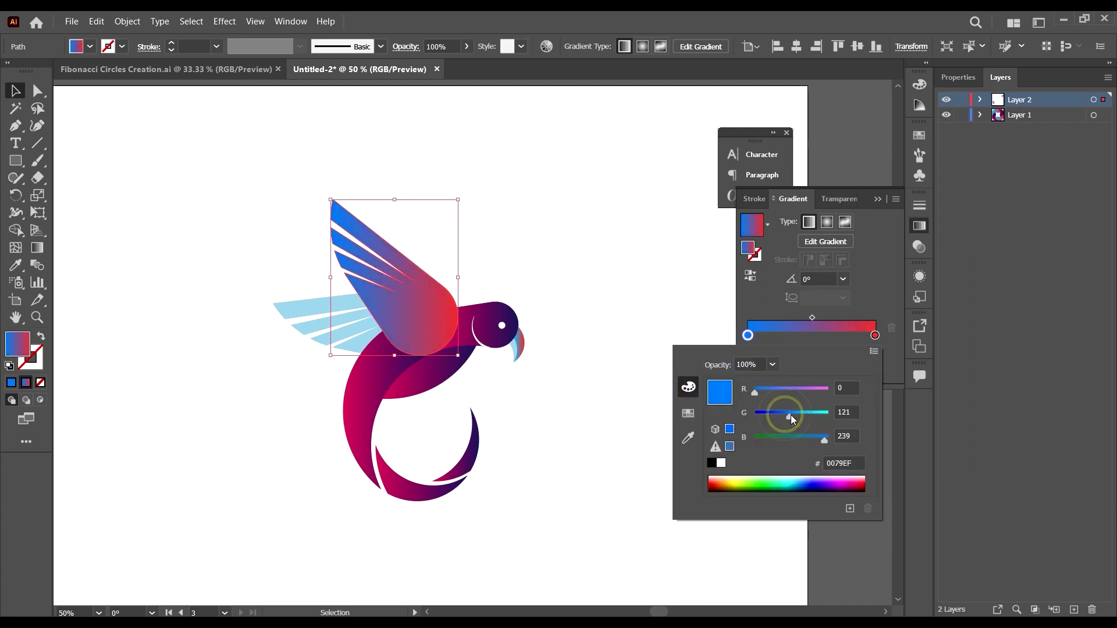
pyautogui.doubleClick(875, 335)
pyautogui.moveTo(786, 417); pyautogui.dragTo(779, 439)
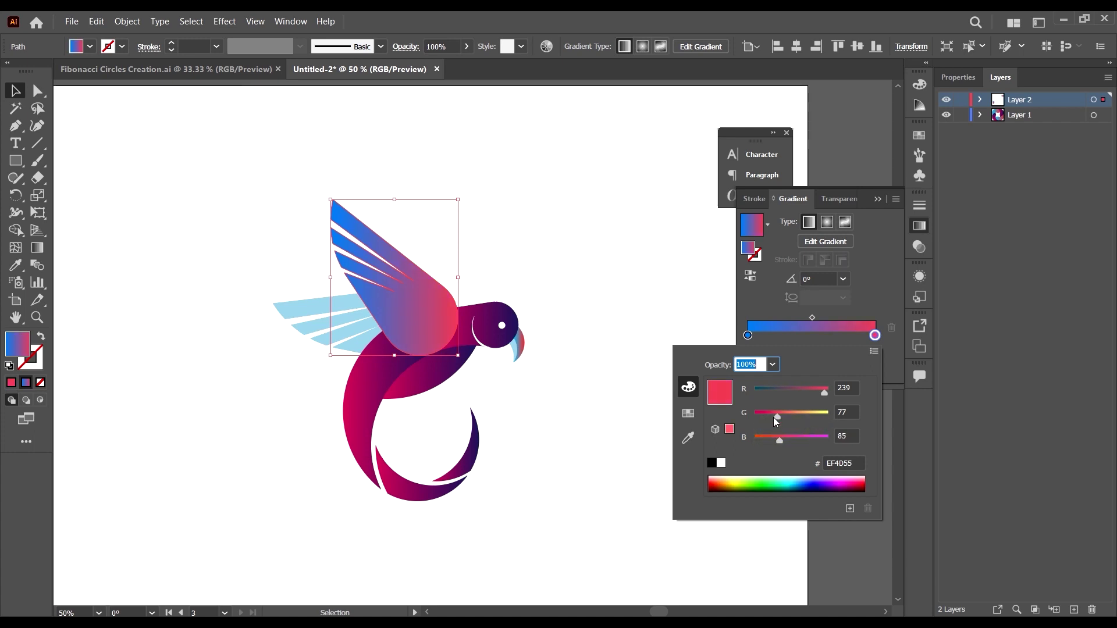
pyautogui.moveTo(773, 417); pyautogui.dragTo(763, 414)
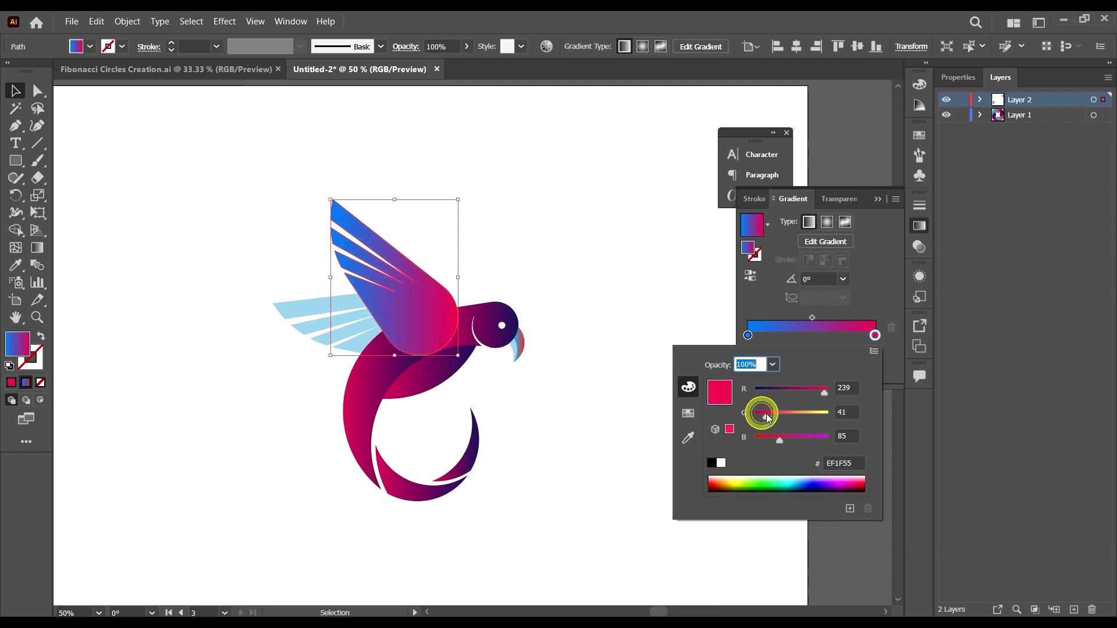
pyautogui.click(617, 250)
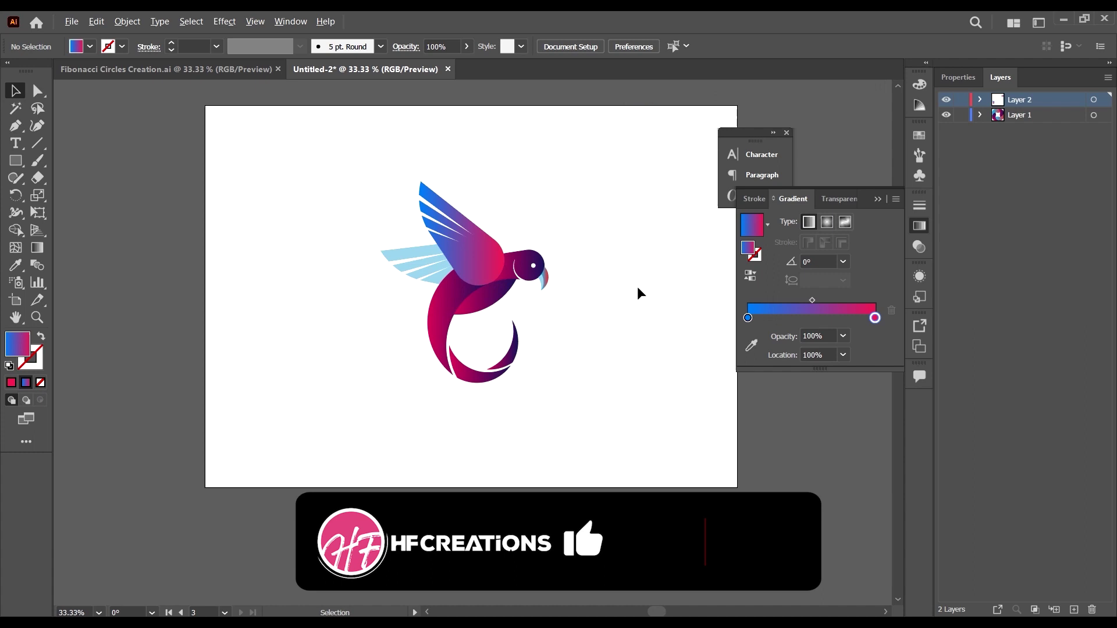
# - Apply the upper wing's gradient to the back wing and reverse it, magenta at the tips
pyautogui.scroll(3, 494, 224)
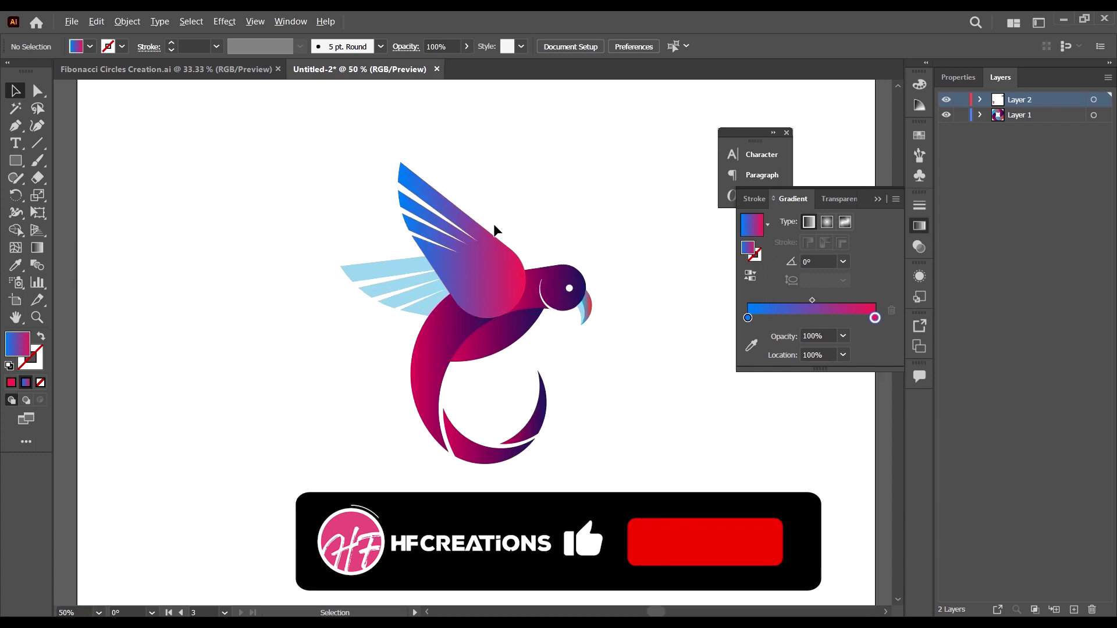
pyautogui.click(337, 299)
pyautogui.scroll(-2, 416, 322)
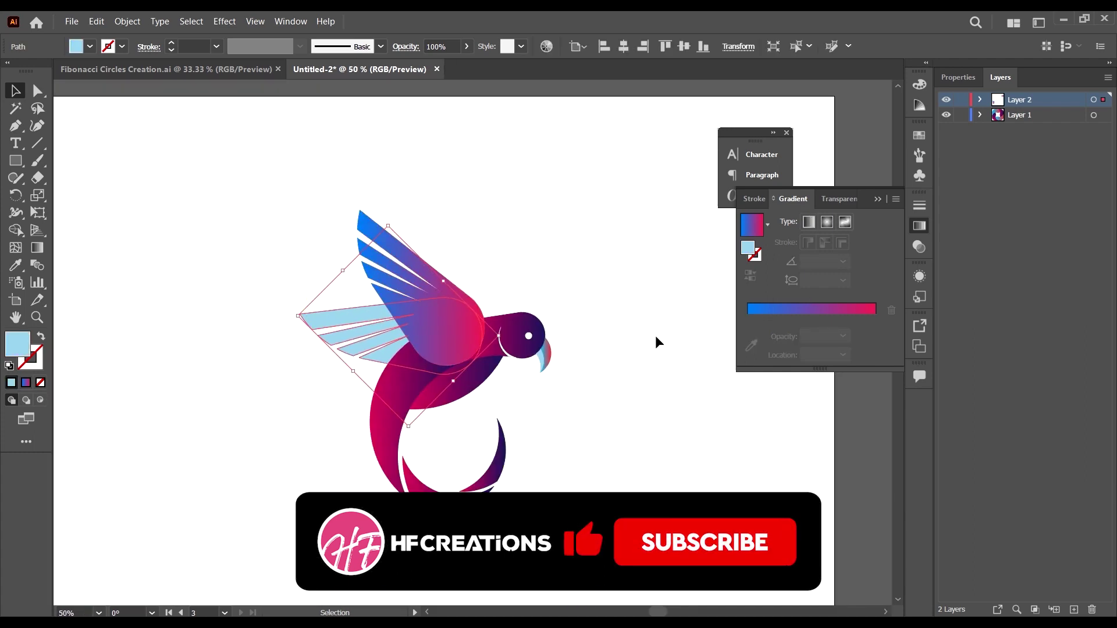
pyautogui.press('i')
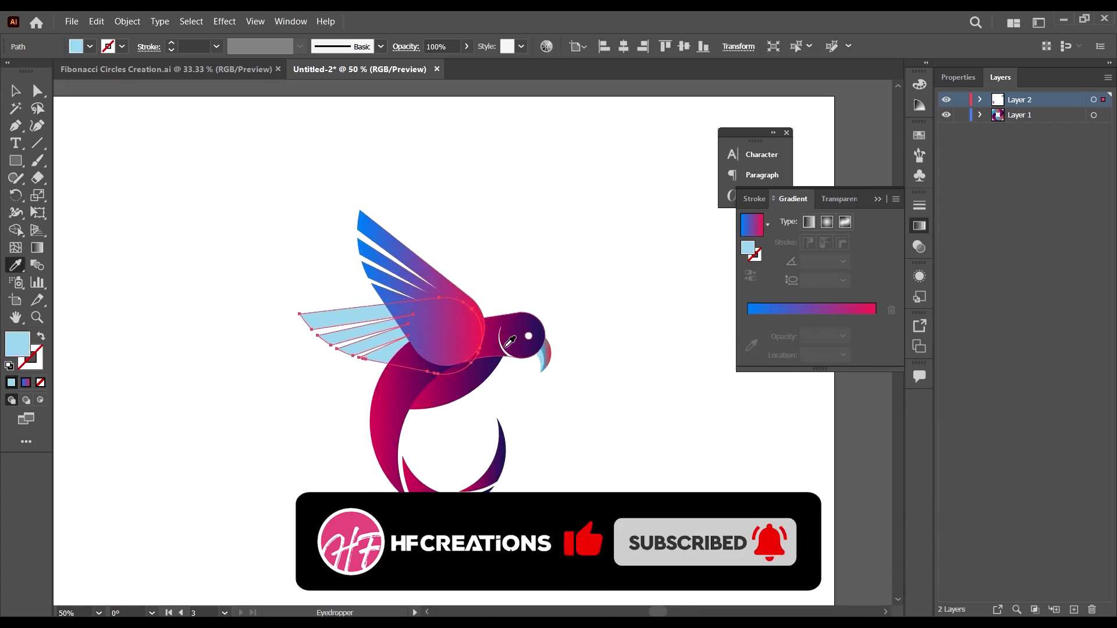
pyautogui.click(395, 271)
pyautogui.press('v')
pyautogui.click(597, 440)
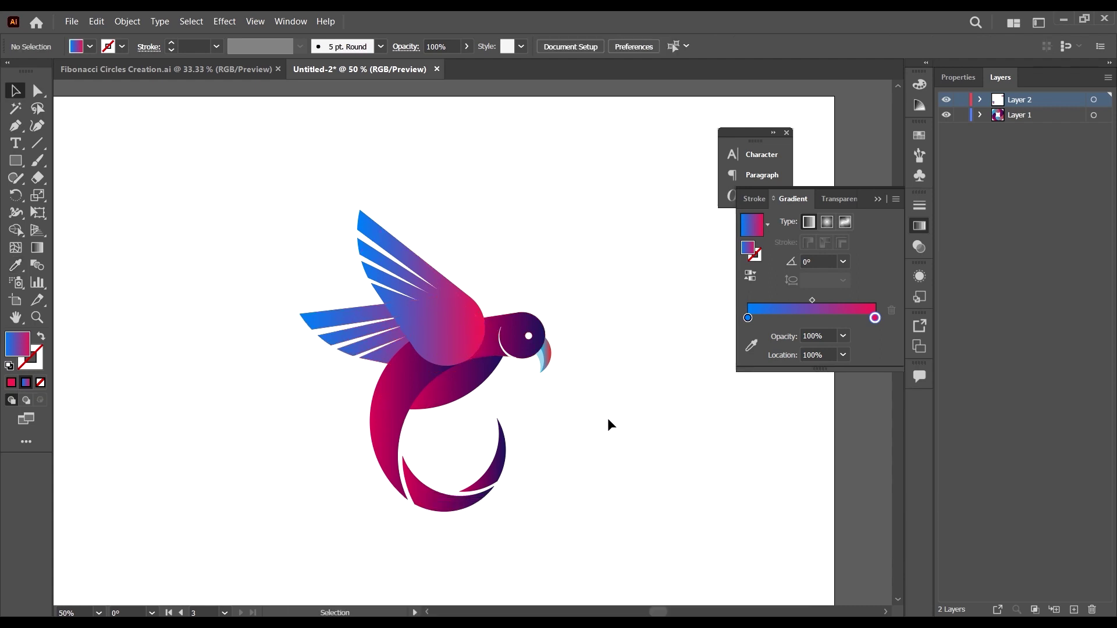
pyautogui.click(372, 345)
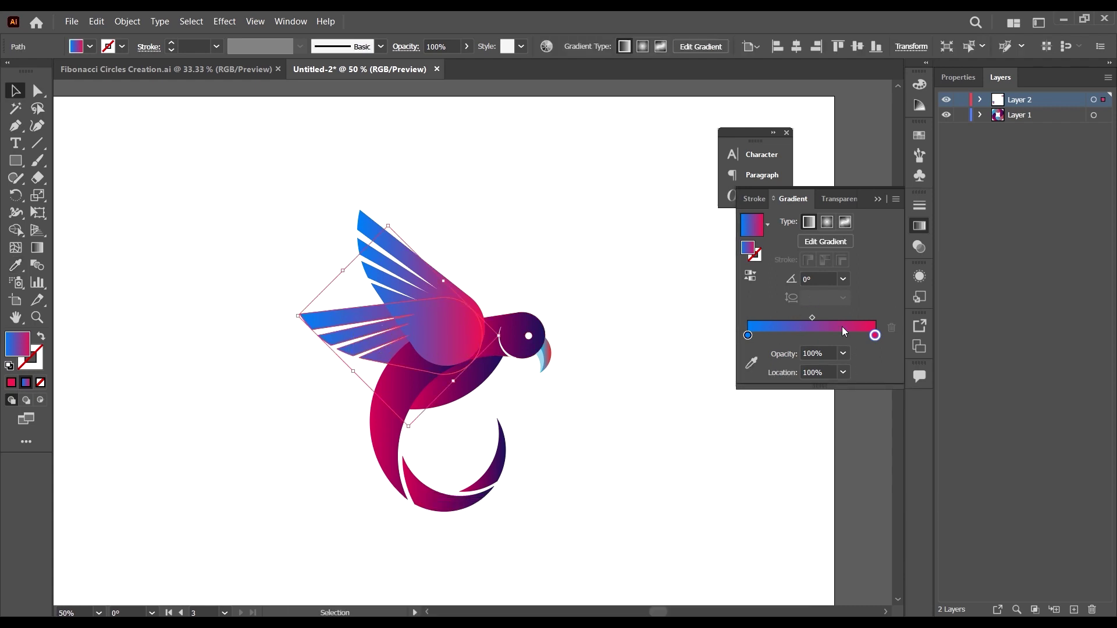
pyautogui.click(751, 276)
pyautogui.click(623, 434)
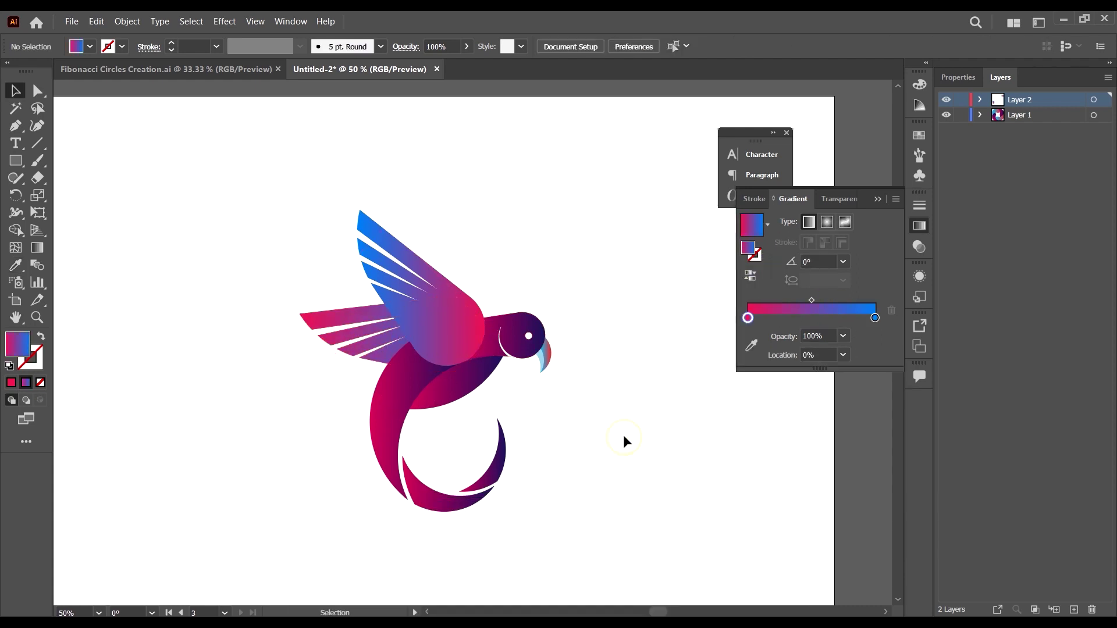
pyautogui.scroll(-1, 621, 428)
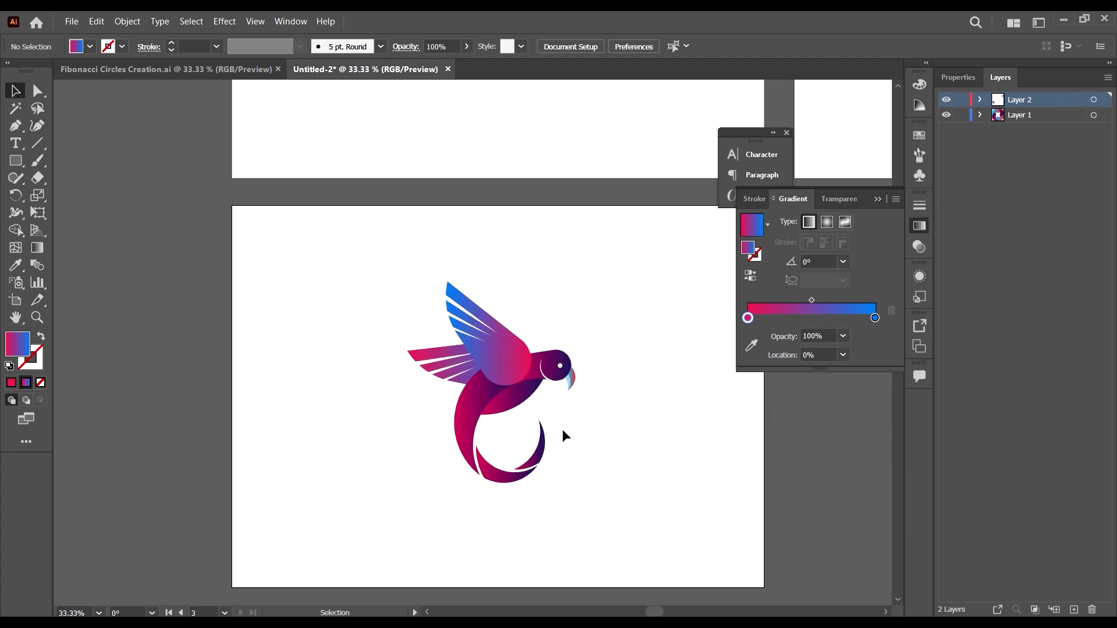
pyautogui.scroll(3, 566, 416)
# - Give the beak tip the back wing's gradient, reversed to run blue-to-pink
pyautogui.click(576, 331)
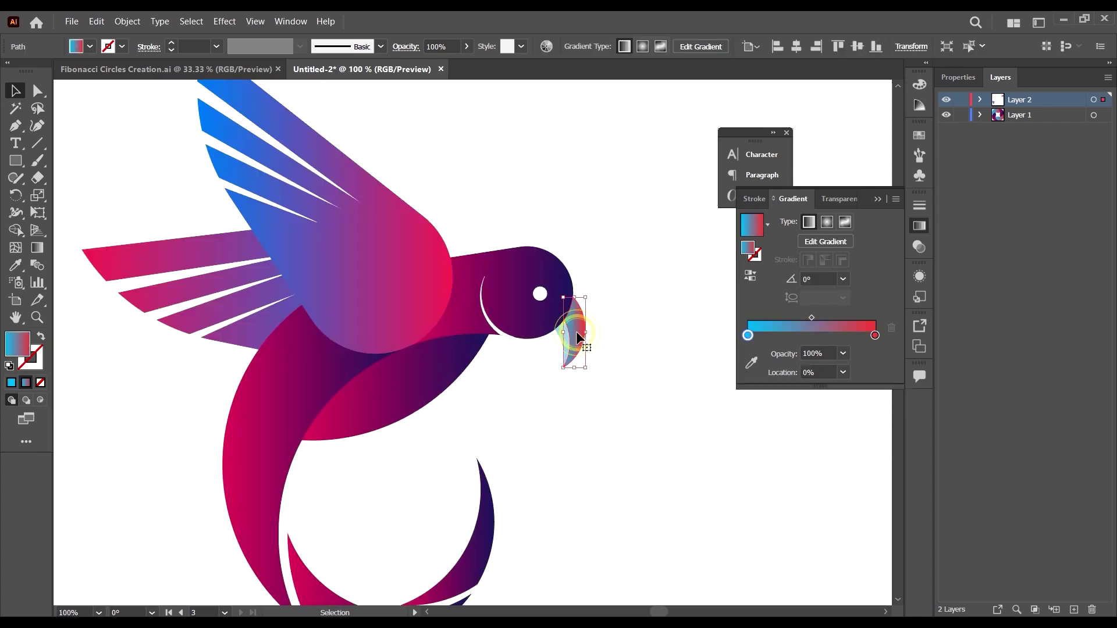
pyautogui.press('i')
pyautogui.click(412, 219)
pyautogui.press('v')
pyautogui.click(709, 463)
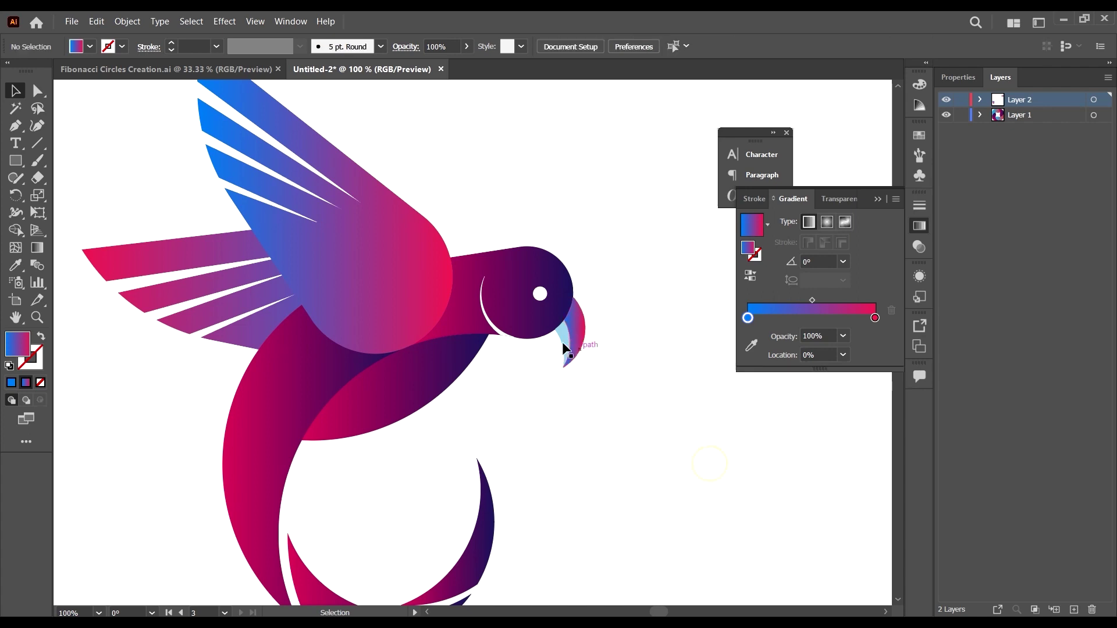
pyautogui.click(563, 348)
pyautogui.press('i')
pyautogui.click(239, 246)
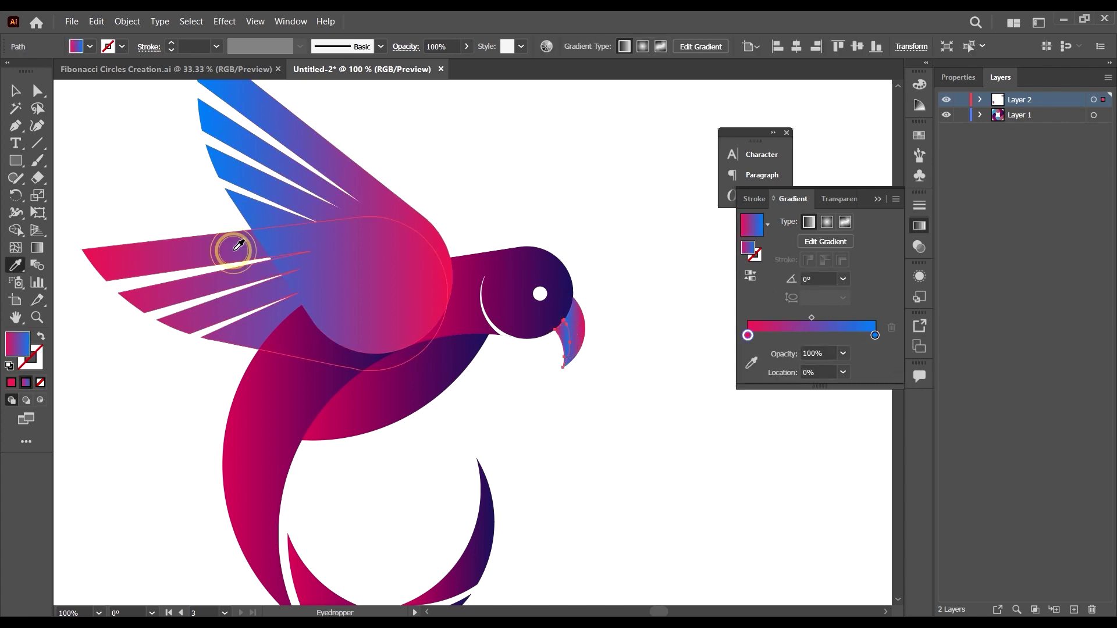
pyautogui.press('v')
pyautogui.click(750, 276)
pyautogui.click(661, 421)
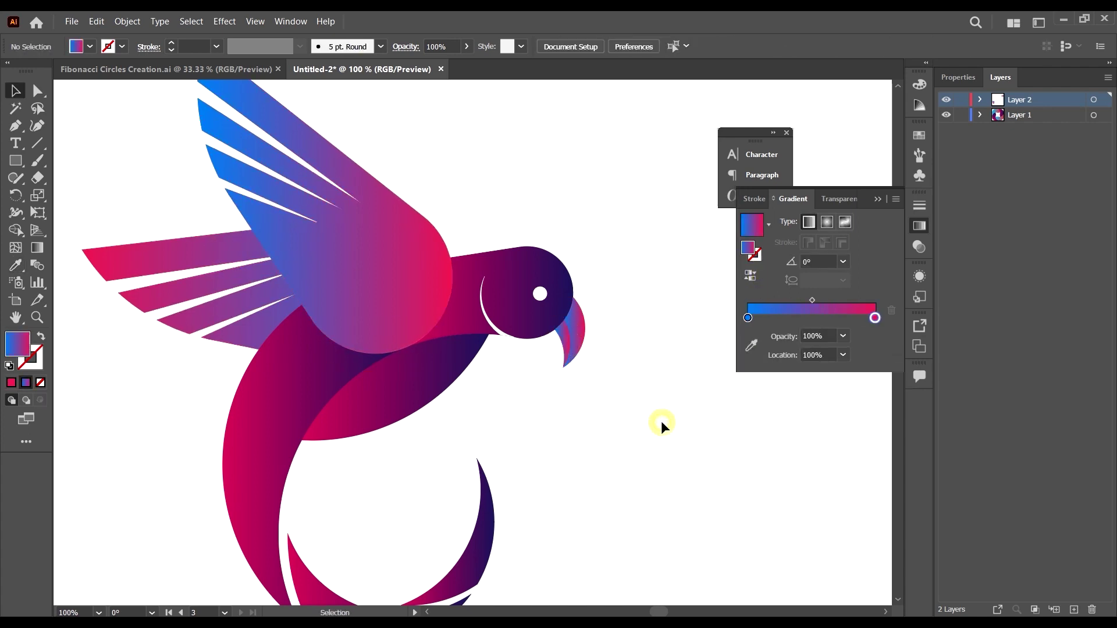
# - Change the beak gradient's stops to lavender #A799EF and dark plum #5D2F55
pyautogui.click(563, 336)
pyautogui.scroll(2, 591, 322)
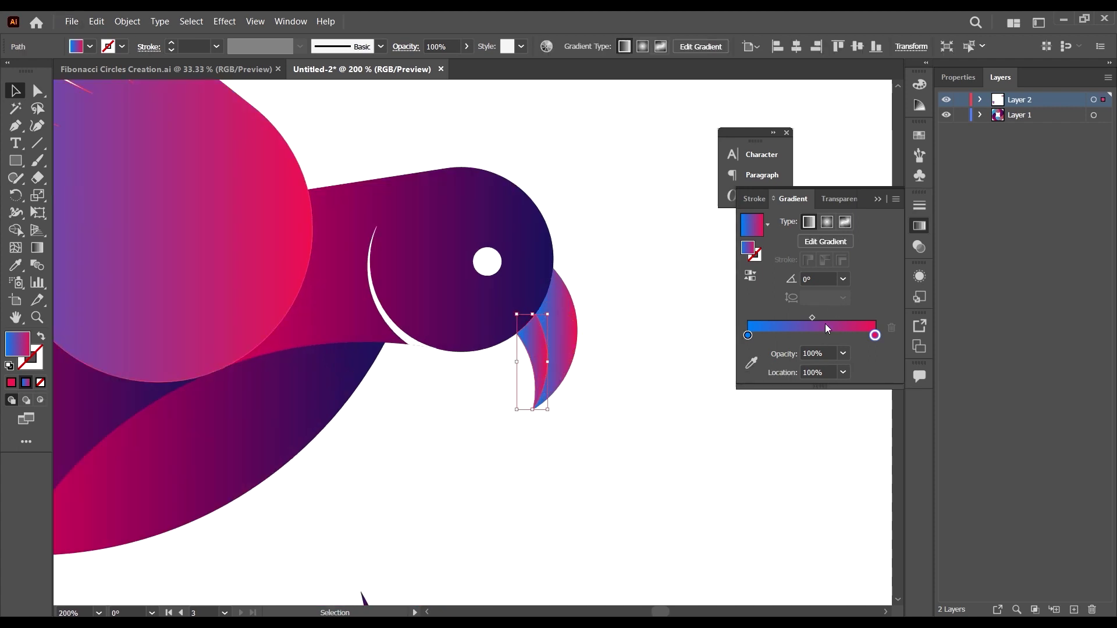
pyautogui.click(750, 335)
pyautogui.doubleClick(749, 335)
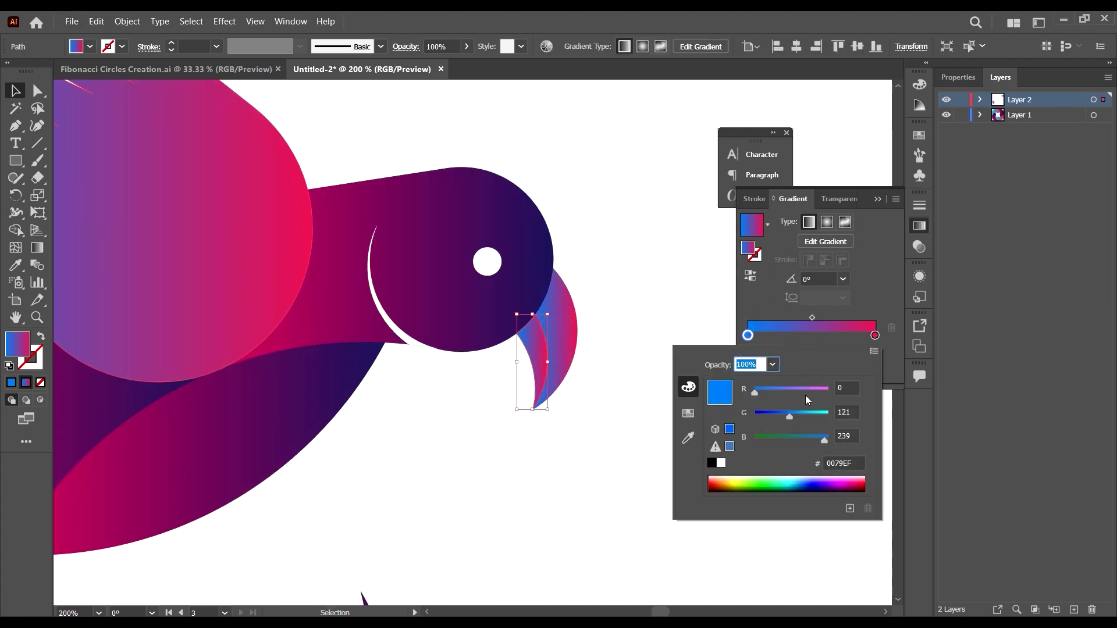
pyautogui.moveTo(805, 393); pyautogui.dragTo(803, 418)
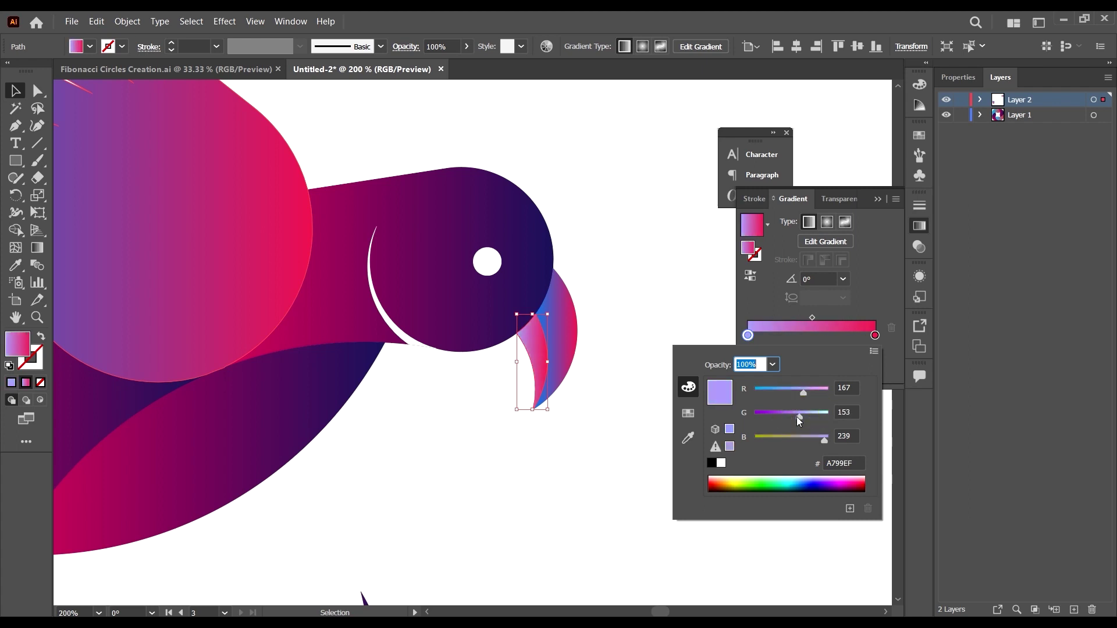
pyautogui.doubleClick(875, 335)
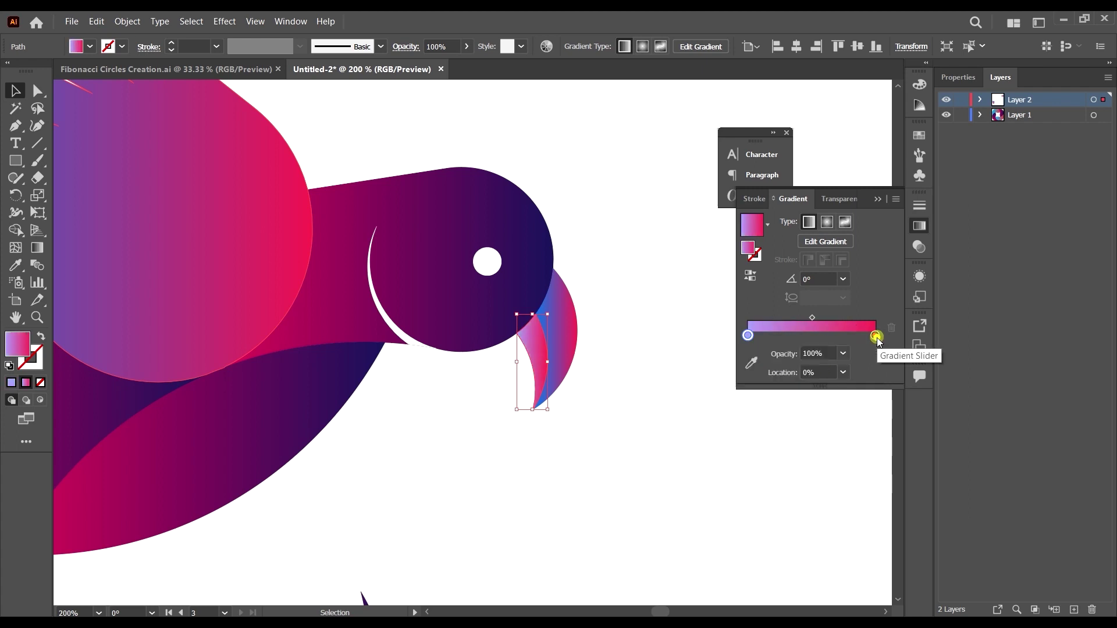
pyautogui.moveTo(789, 390); pyautogui.dragTo(781, 390)
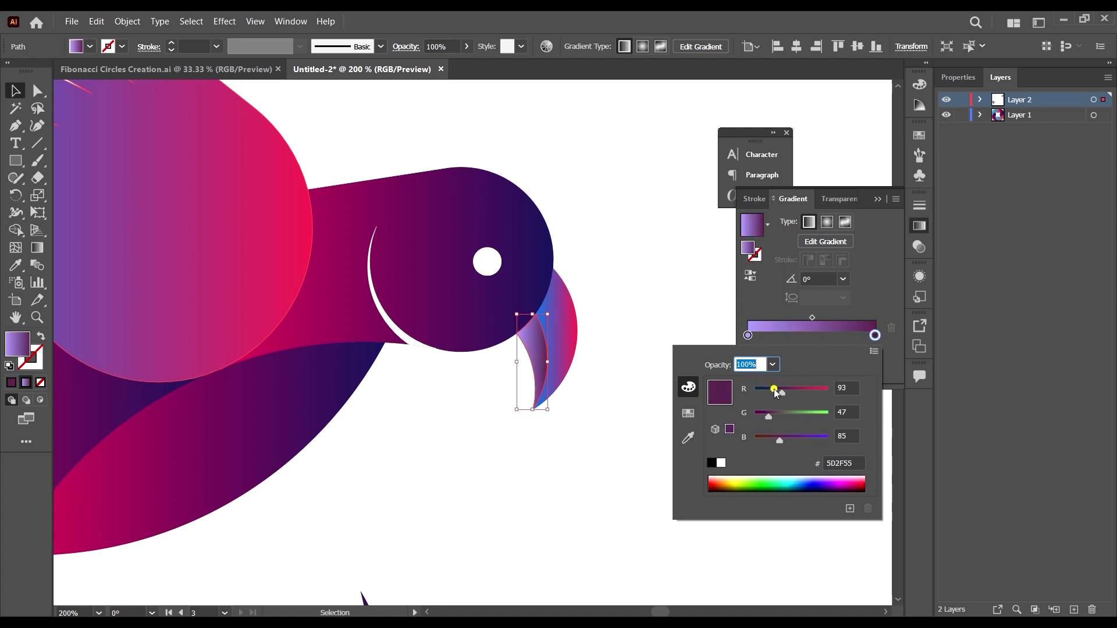
pyautogui.click(546, 476)
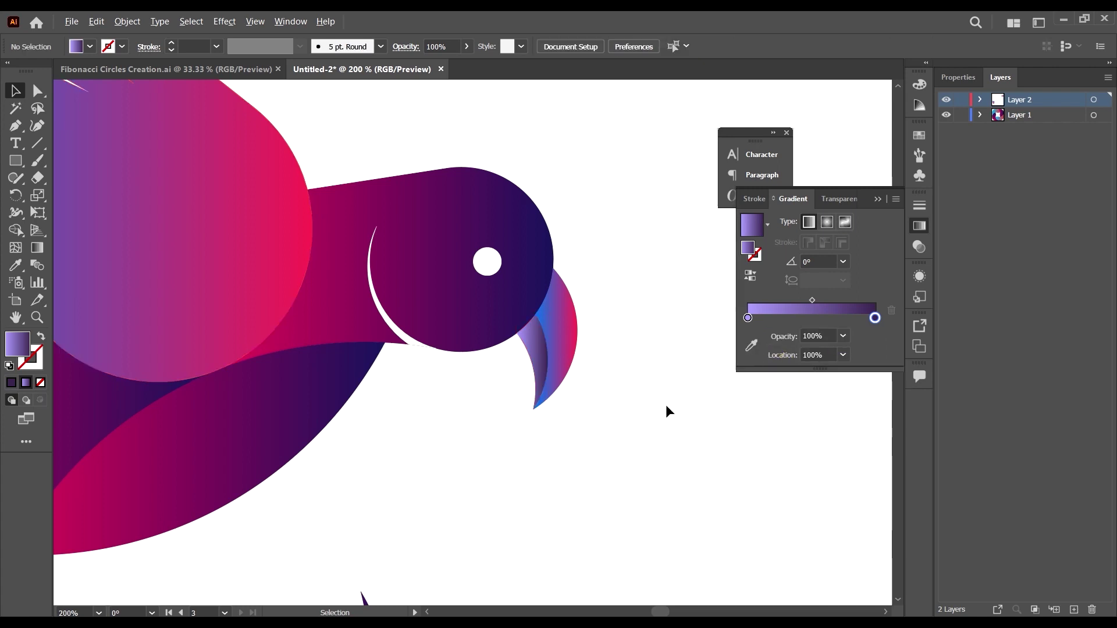
pyautogui.scroll(-2, 666, 404)
pyautogui.scroll(-1, 742, 404)
pyautogui.scroll(1, 715, 418)
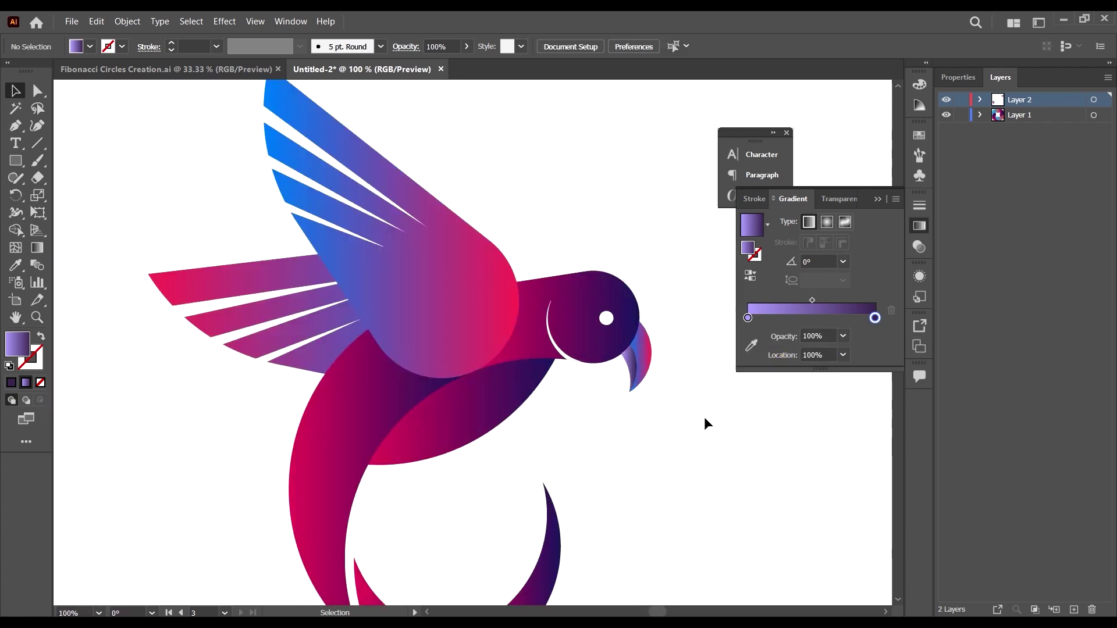
# - Copy the beak's lavender-to-purple gradient onto the lower wing with the Eyedropper (I)
pyautogui.scroll(-2, 705, 407)
pyautogui.scroll(-1, 635, 398)
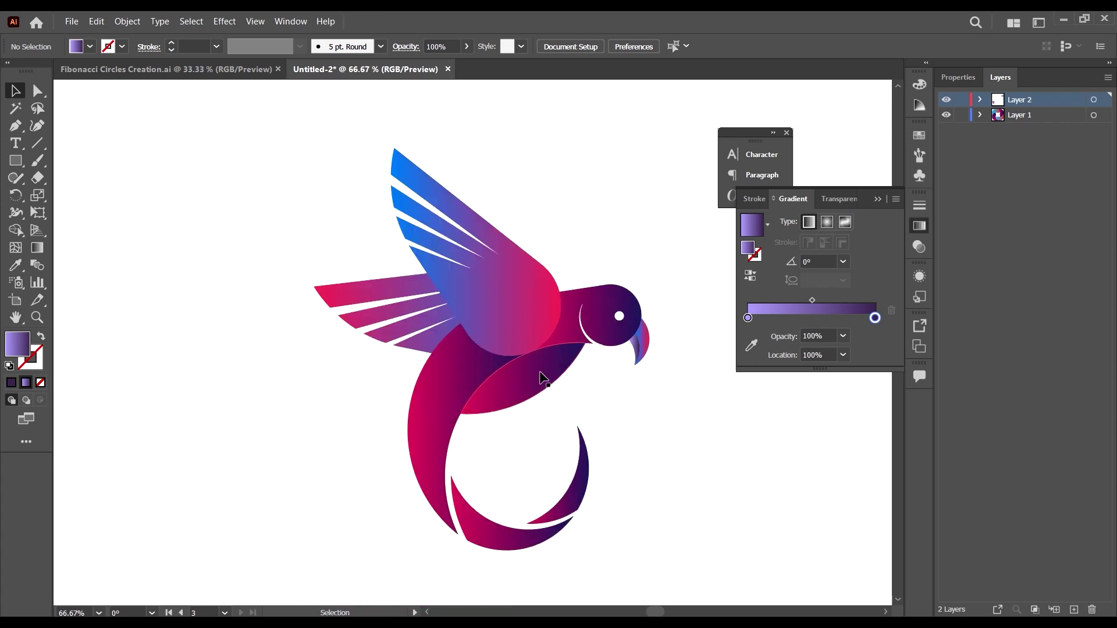
pyautogui.scroll(2, 615, 389)
pyautogui.click(456, 337)
pyautogui.scroll(-1, 456, 336)
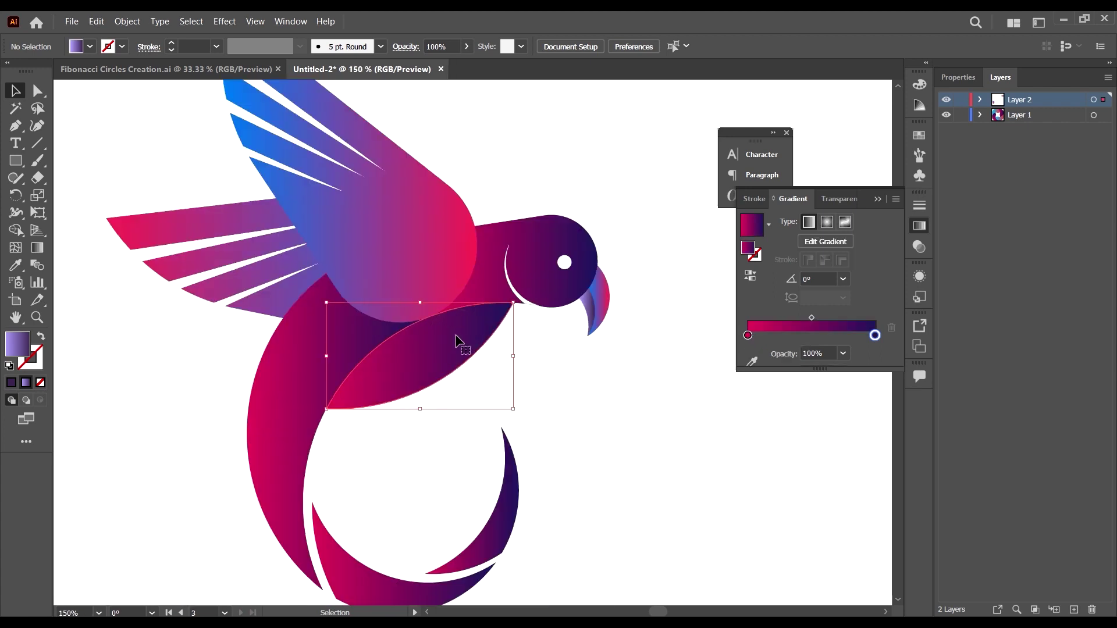
pyautogui.press('i')
pyautogui.click(590, 307)
pyautogui.scroll(-2, 571, 371)
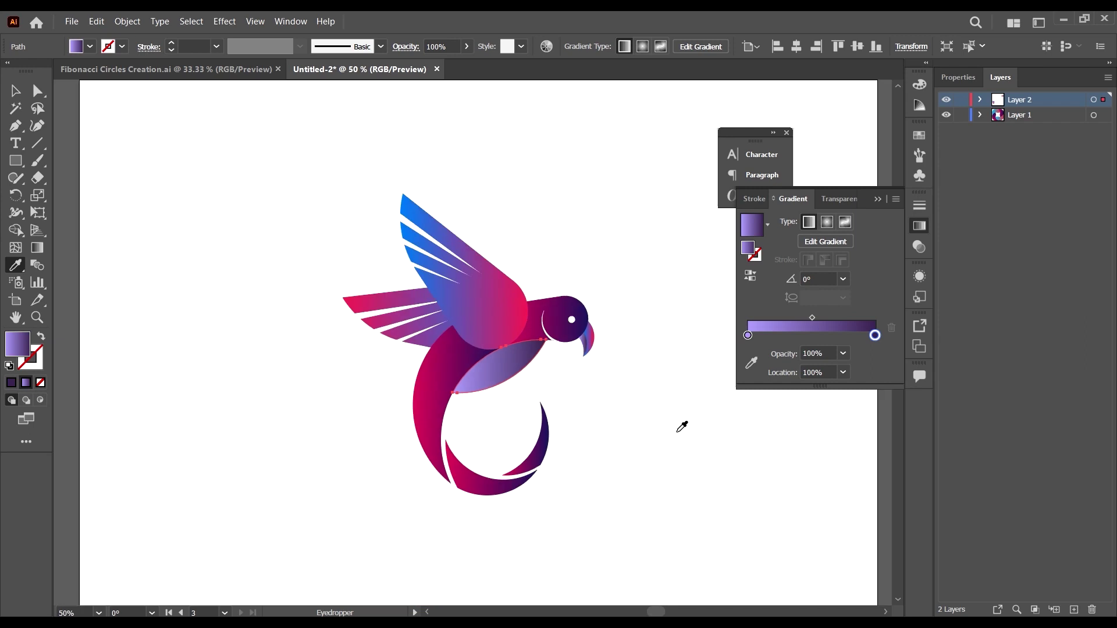
pyautogui.press('v')
pyautogui.click(661, 432)
# - Reverse the lower wing's gradient, then flip it back to its original direction
pyautogui.scroll(-2, 667, 321)
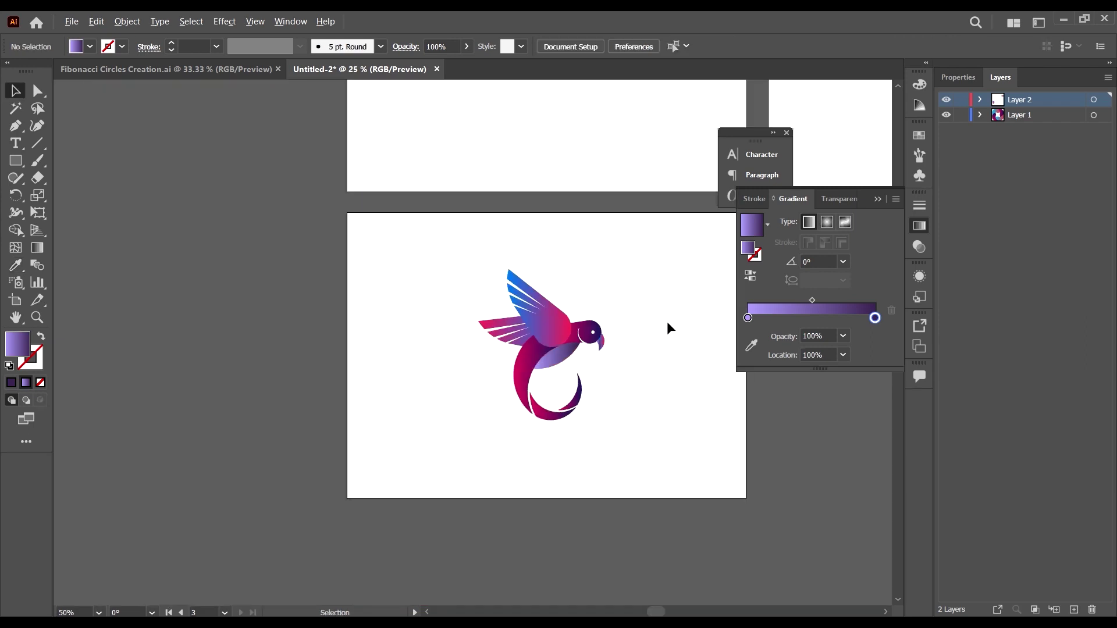
pyautogui.scroll(2, 629, 338)
pyautogui.scroll(2, 553, 355)
pyautogui.click(507, 359)
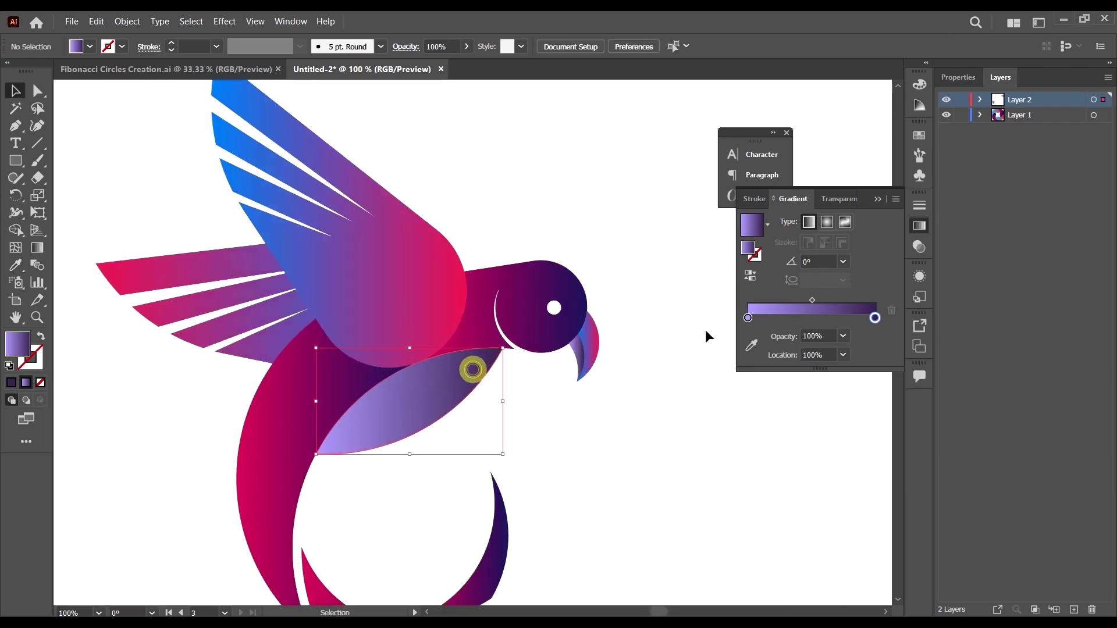
pyautogui.click(747, 279)
pyautogui.click(749, 278)
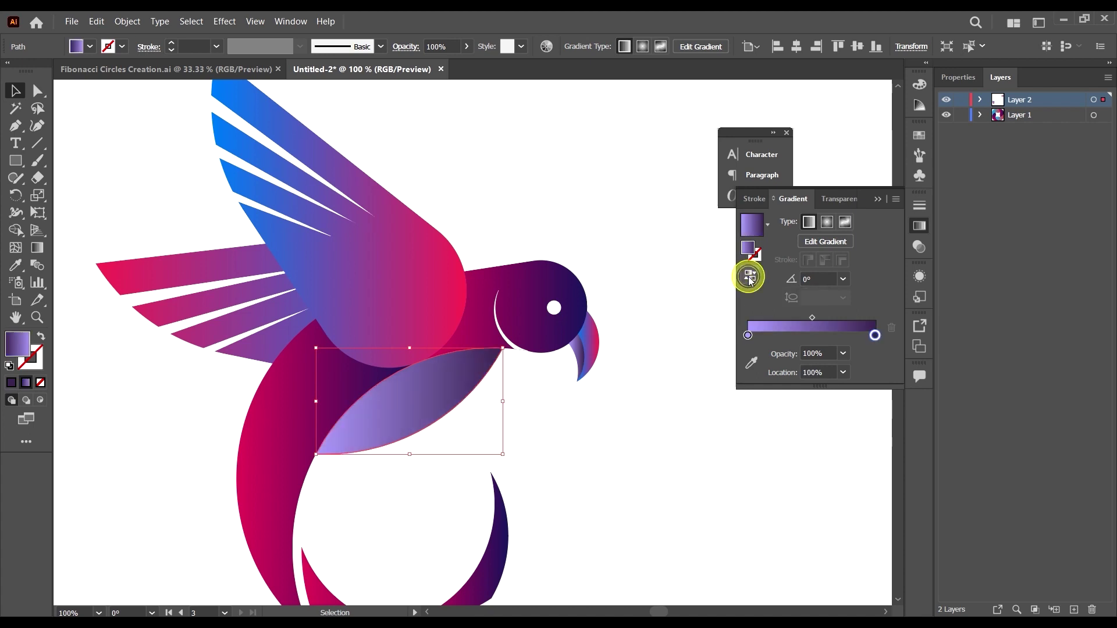
pyautogui.click(571, 515)
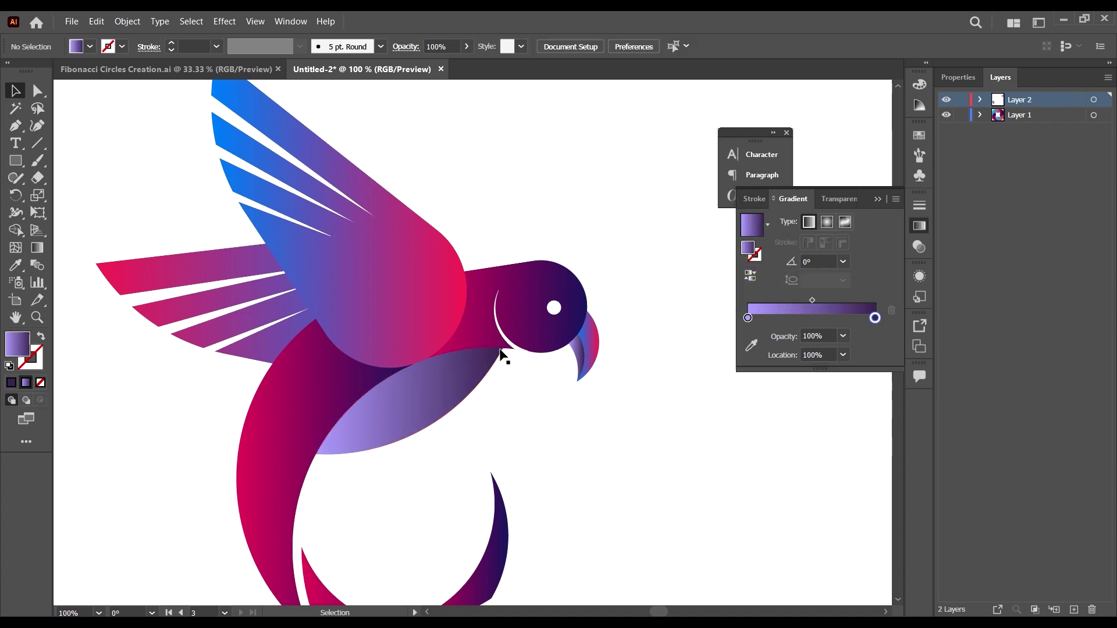
# - Move the white crescent away from the head, zoom out, and undo the move
pyautogui.moveTo(510, 343); pyautogui.dragTo(723, 484)
pyautogui.hotkey('ctrl', '-')
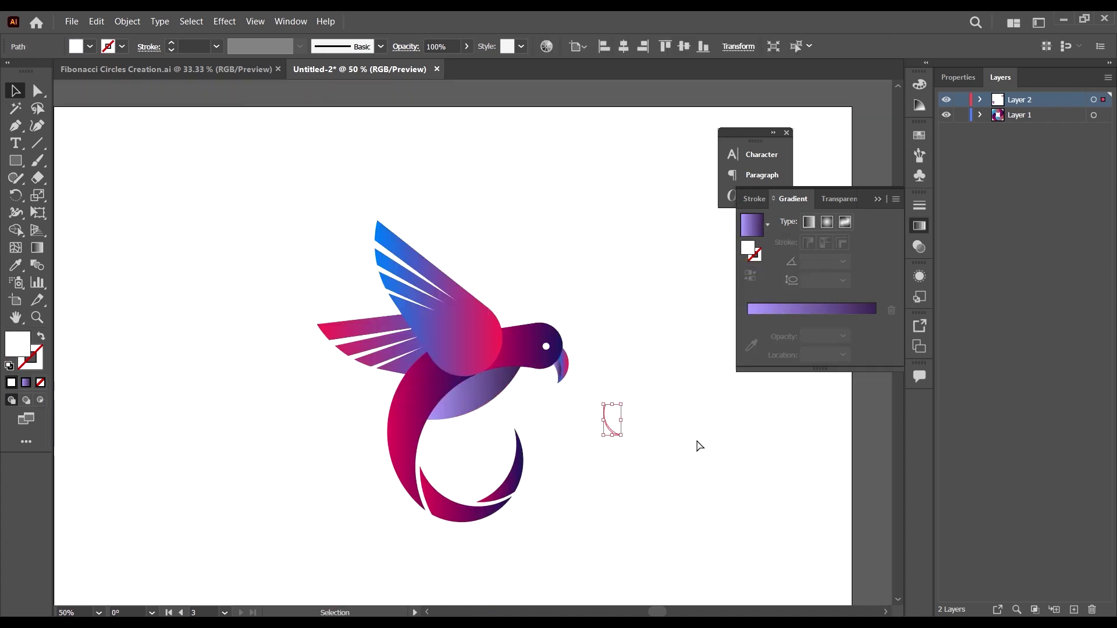
pyautogui.hotkey('ctrl', 'z')
# - With the body and crescent selected, use Shape Builder to merge the crescent's tip sliver into the body
pyautogui.click(675, 436)
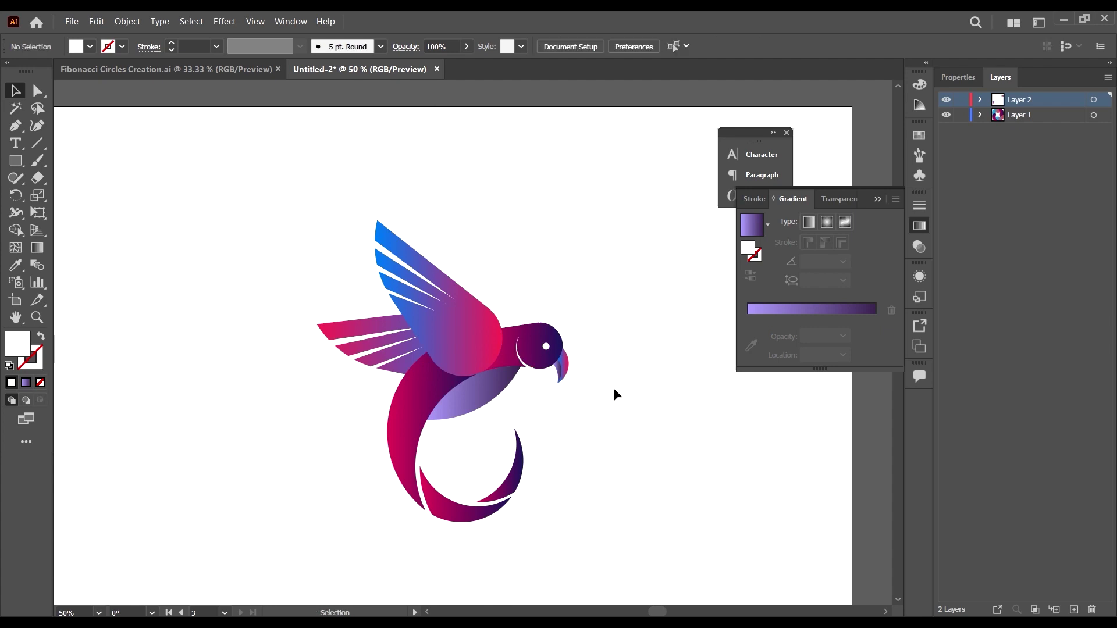
pyautogui.scroll(3, 527, 358)
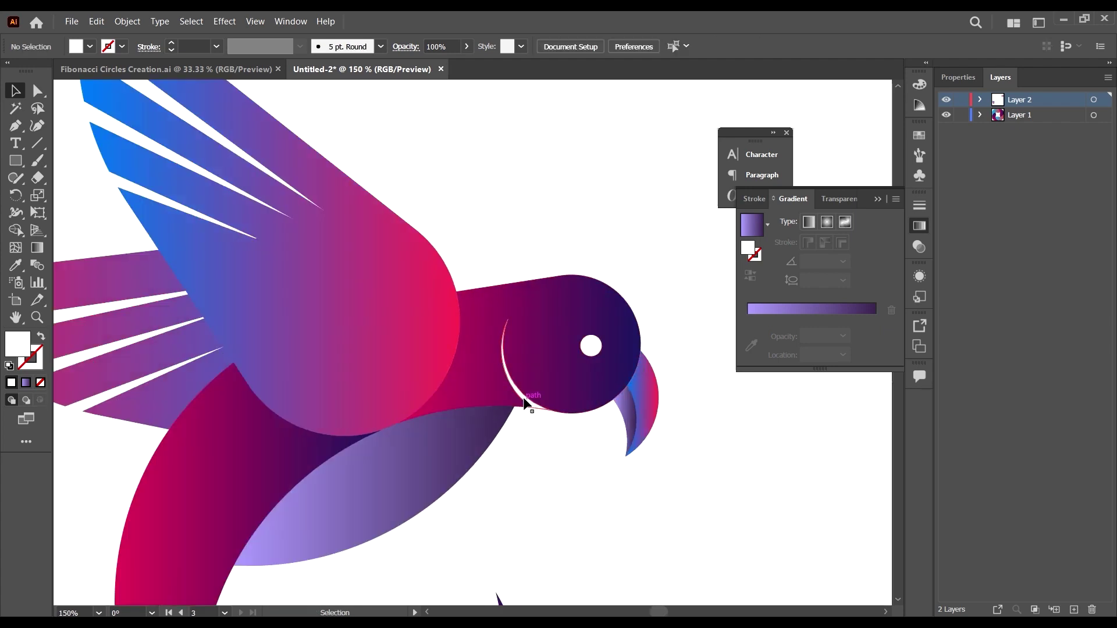
pyautogui.scroll(2, 526, 401)
pyautogui.click(435, 363)
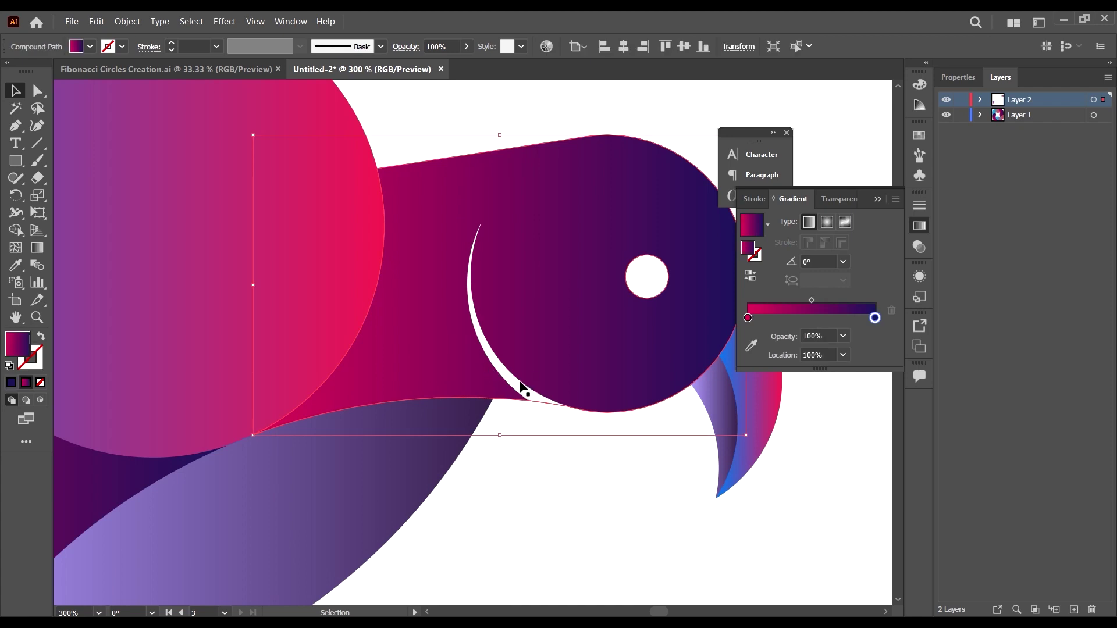
pyautogui.keyDown('shift'); pyautogui.click(518, 384); pyautogui.keyUp('shift')
pyautogui.hotkey('shift', 'm')
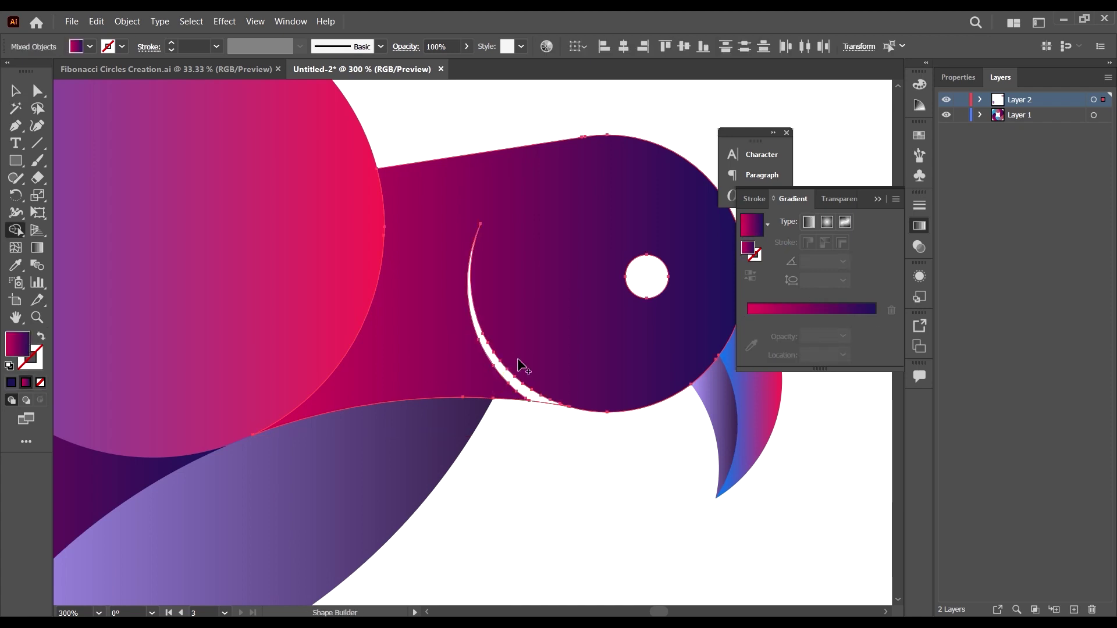
pyautogui.scroll(2, 547, 373)
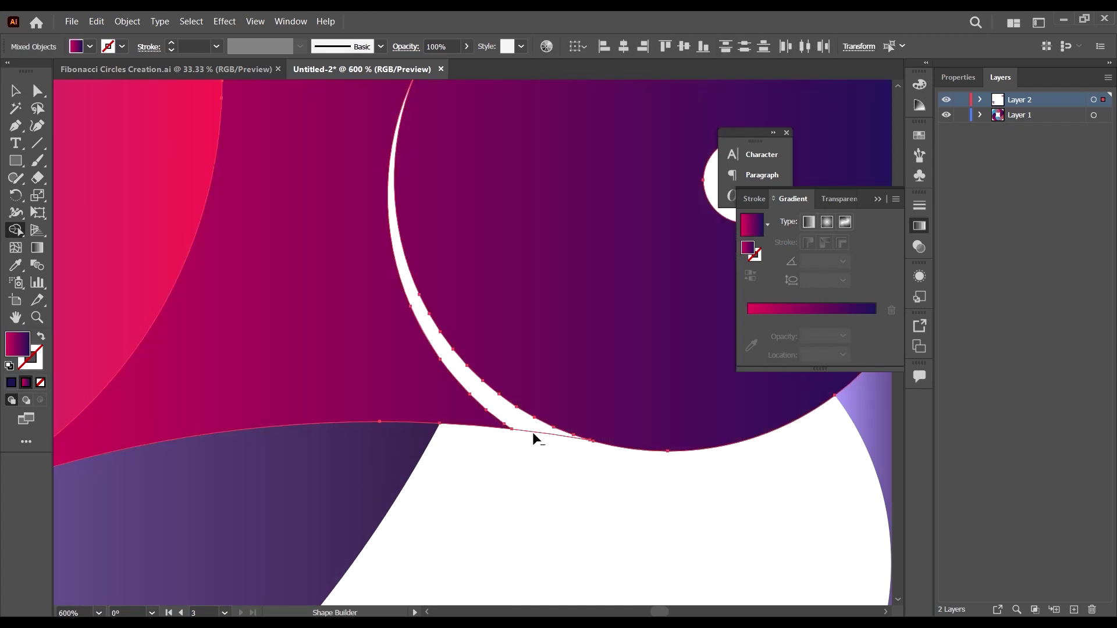
pyautogui.click(516, 419)
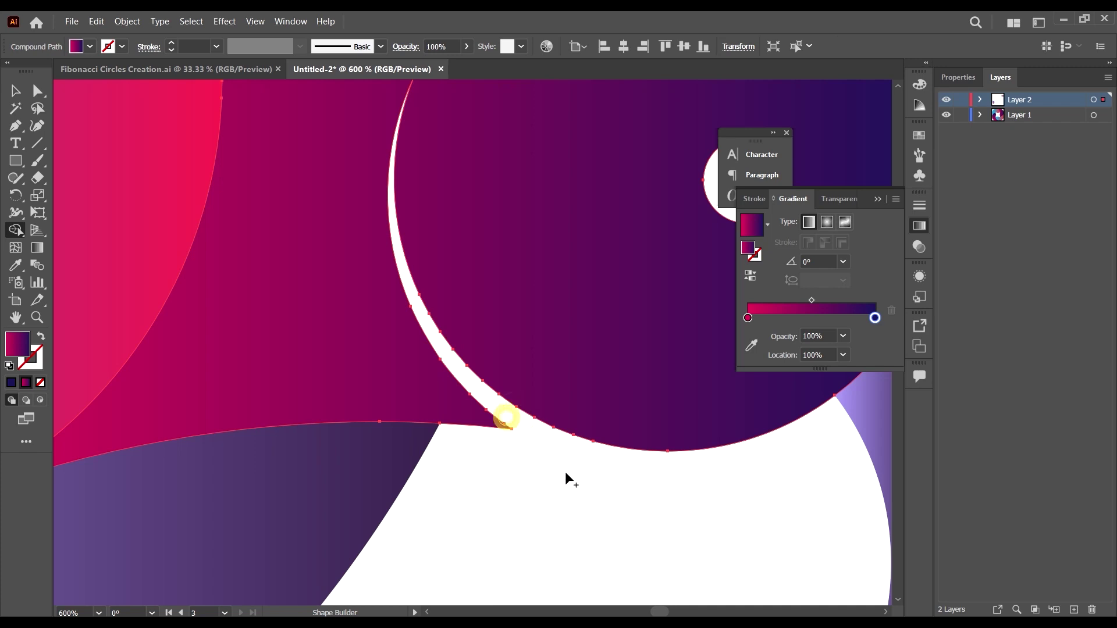
pyautogui.press('v')
pyautogui.click(580, 495)
# - Lift the head group off the body to check the cutout, then undo the move
pyautogui.scroll(-2, 544, 439)
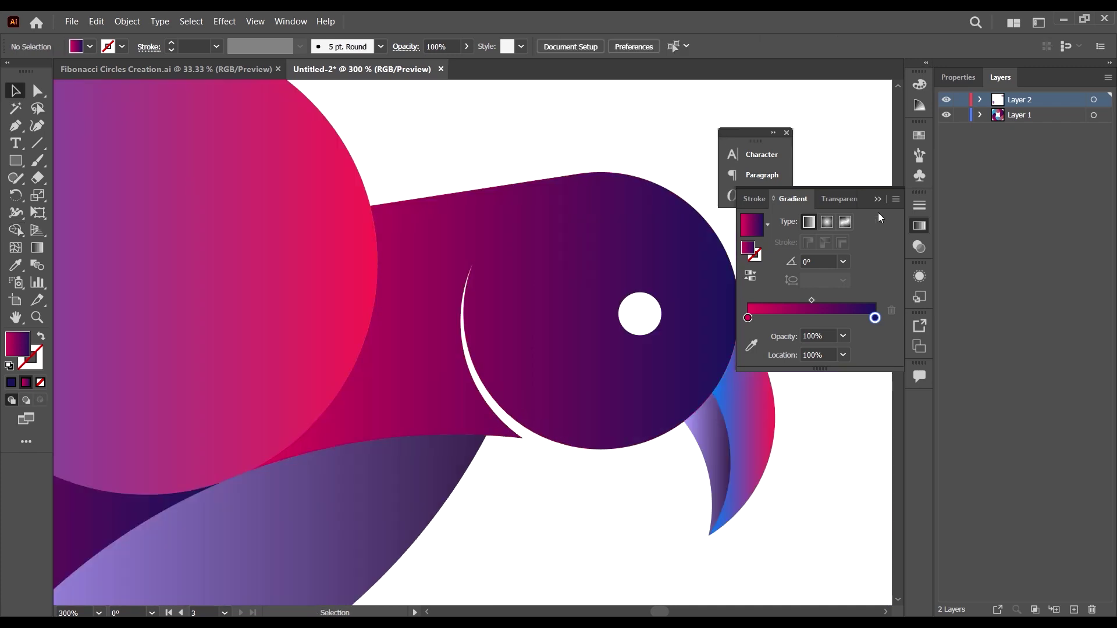
pyautogui.scroll(-3, 428, 411)
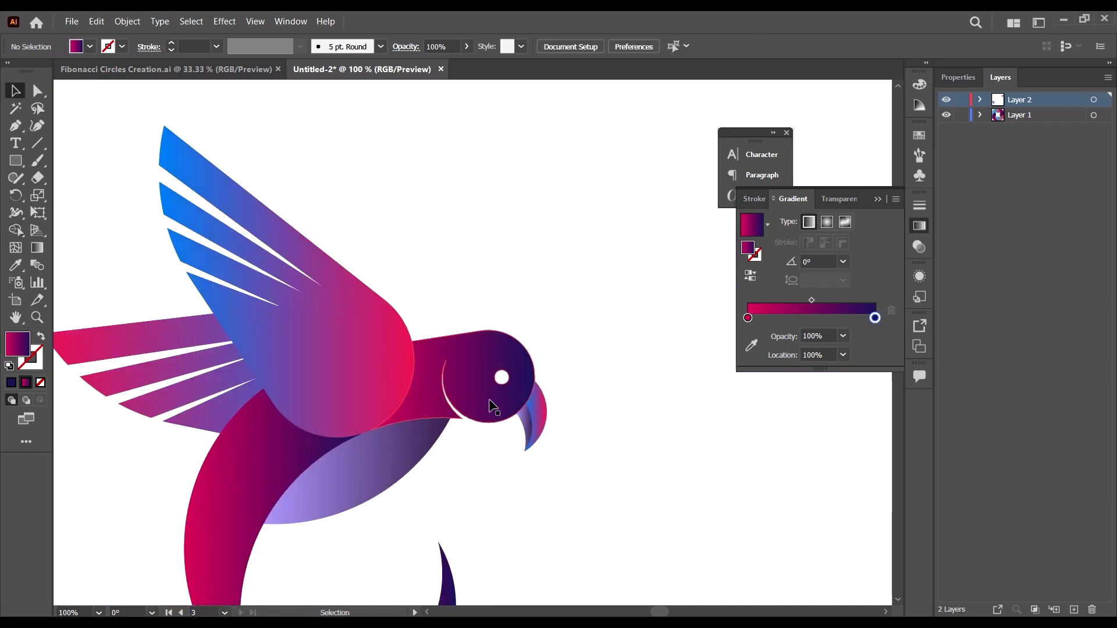
pyautogui.moveTo(489, 404); pyautogui.dragTo(503, 230)
pyautogui.hotkey('ctrl', 'z')
pyautogui.click(640, 459)
pyautogui.scroll(-3, 640, 407)
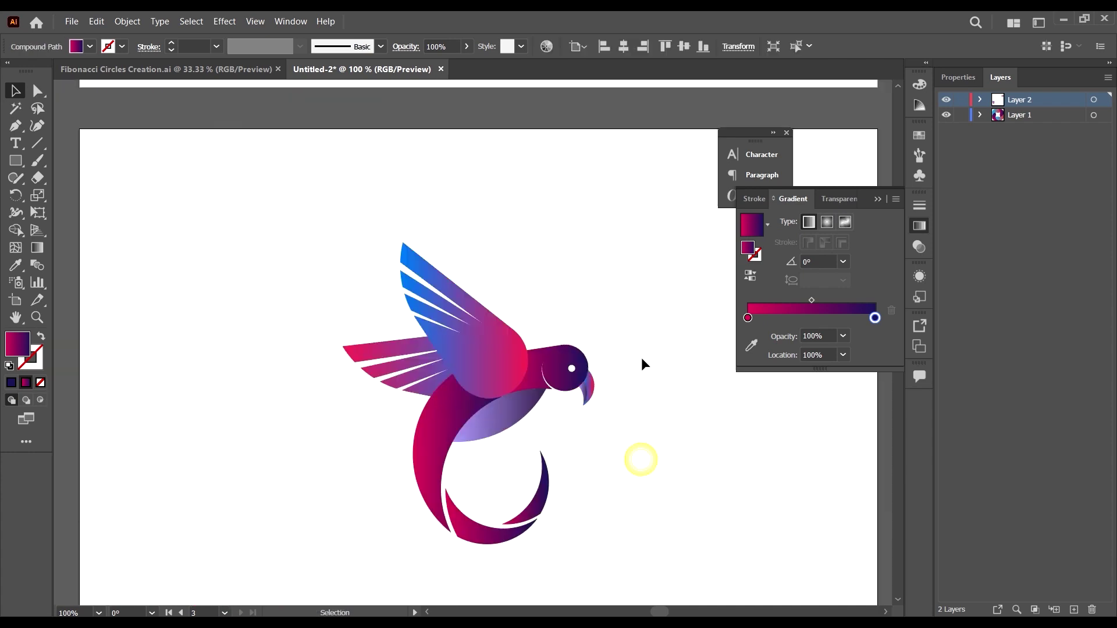
# - Scale the whole bird down proportionally and shift it left on its artboard
pyautogui.scroll(-1, 633, 415)
pyautogui.moveTo(487, 411); pyautogui.dragTo(186, 132)
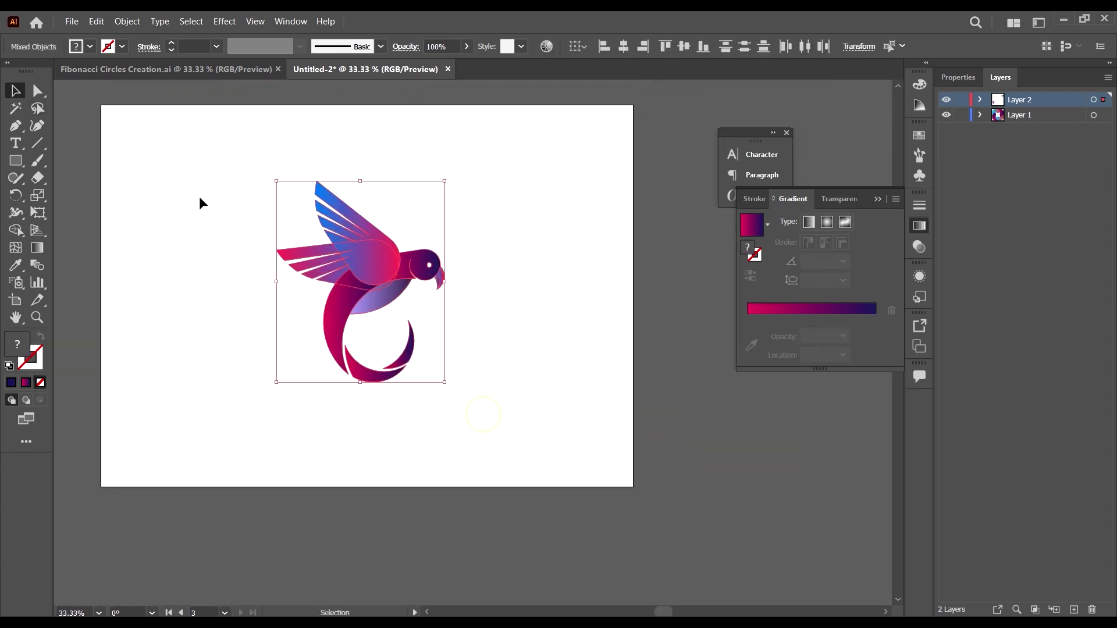
pyautogui.moveTo(443, 223); pyautogui.dragTo(425, 247)
pyautogui.moveTo(355, 304); pyautogui.dragTo(453, 339)
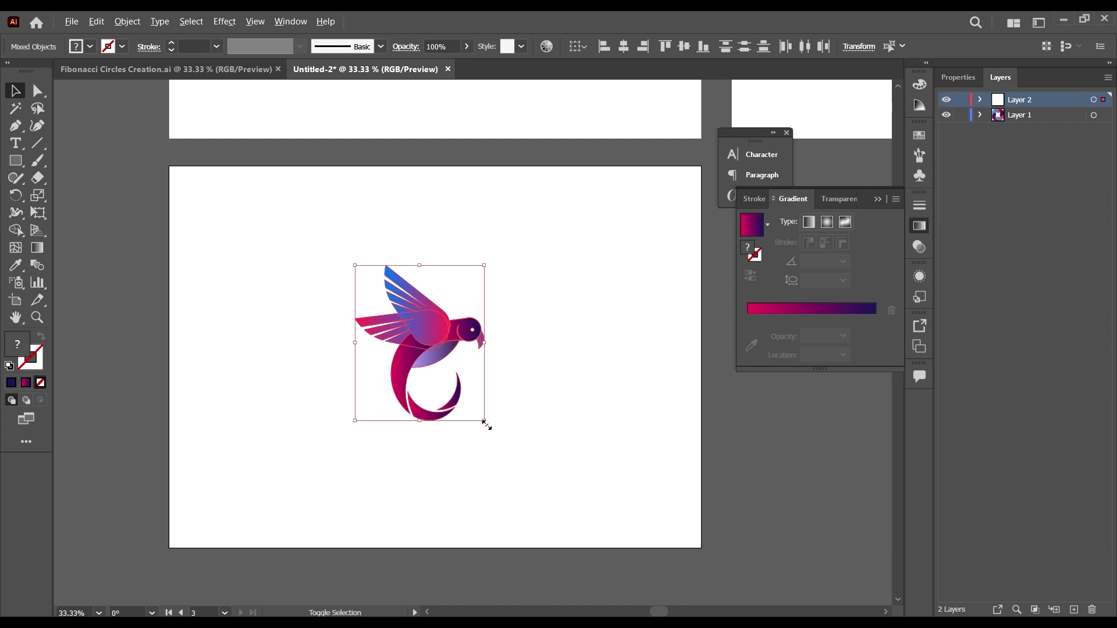
pyautogui.moveTo(486, 425); pyautogui.dragTo(476, 424)
pyautogui.click(517, 432)
# - Zoom and scroll to view the bird beside the circles logo and toucan artboards
pyautogui.hotkey('ctrl', '=')
pyautogui.hotkey('ctrl', '=')
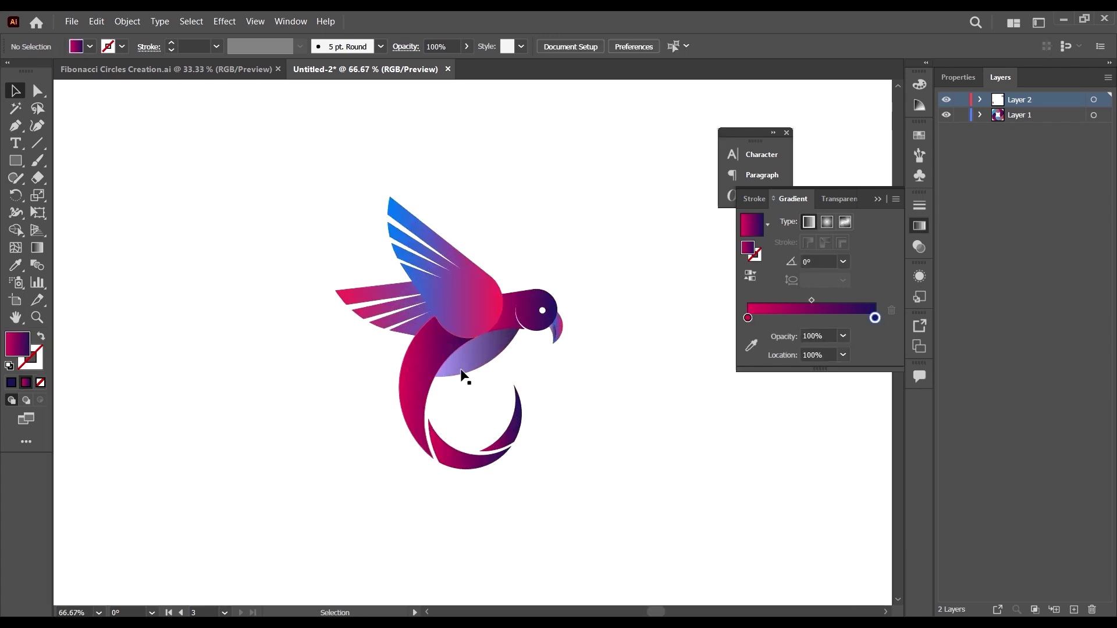
pyautogui.scroll(1, 571, 326)
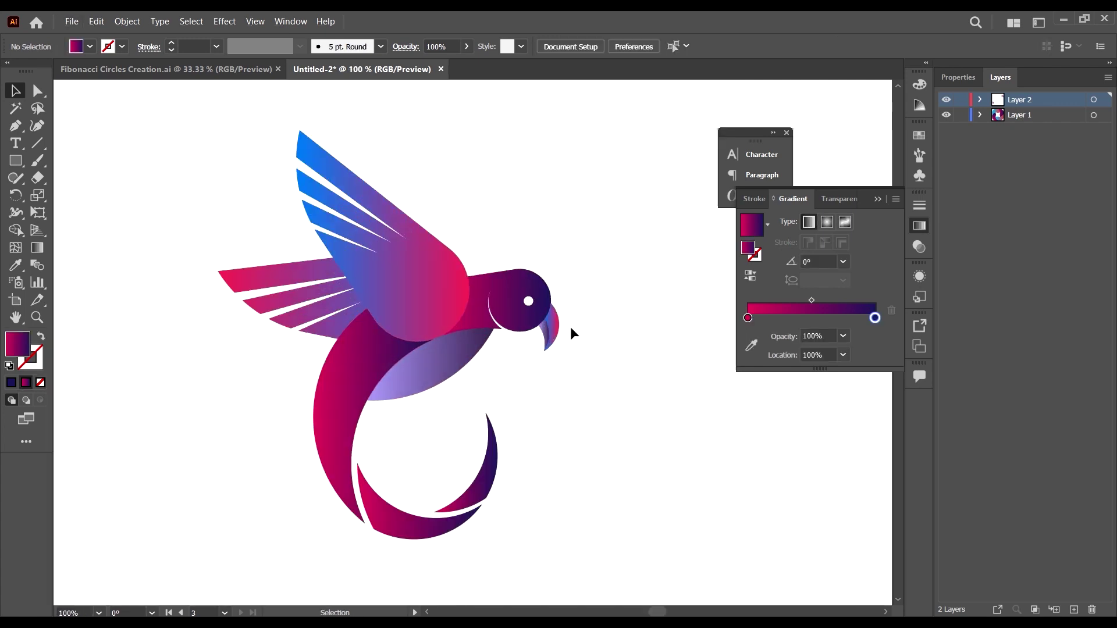
pyautogui.scroll(-2, 570, 327)
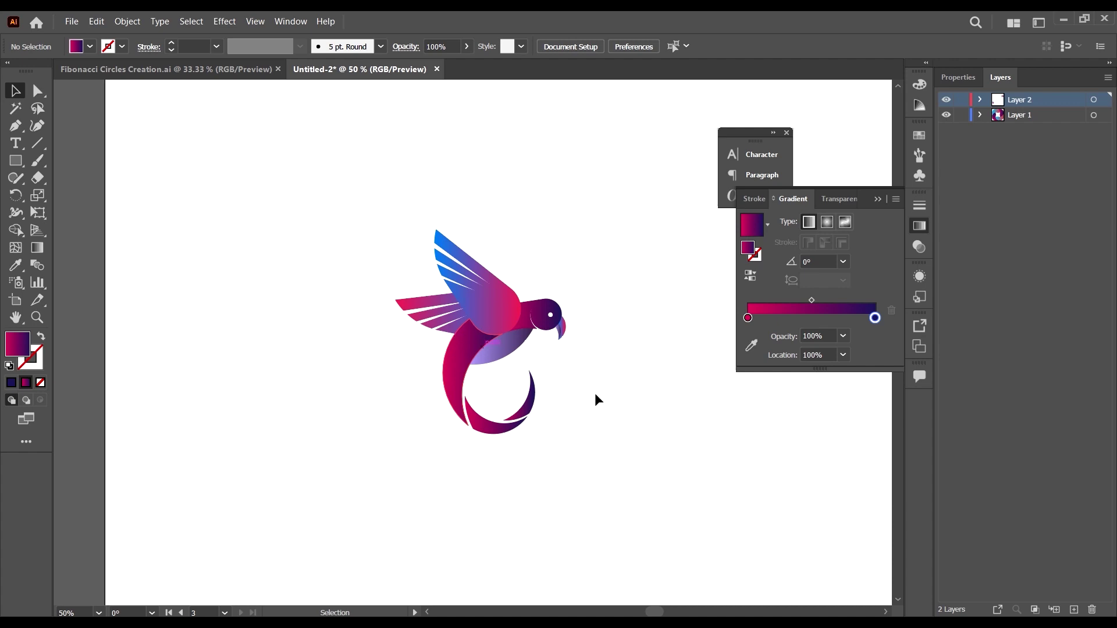
pyautogui.scroll(-2, 473, 345)
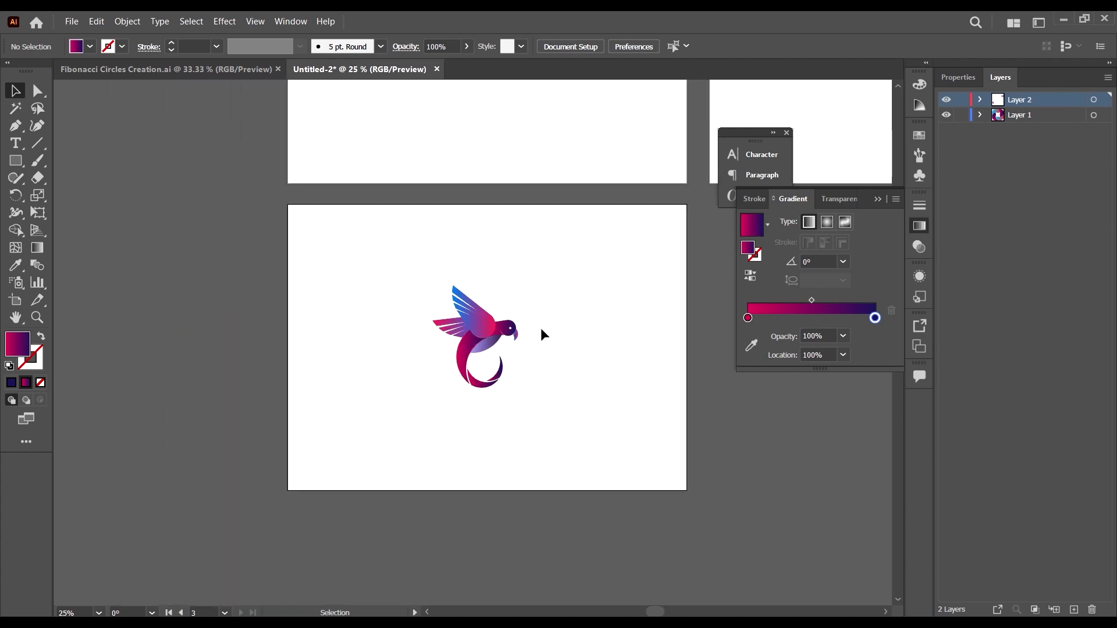
pyautogui.scroll(4, 543, 328)
pyautogui.scroll(-1, 544, 429)
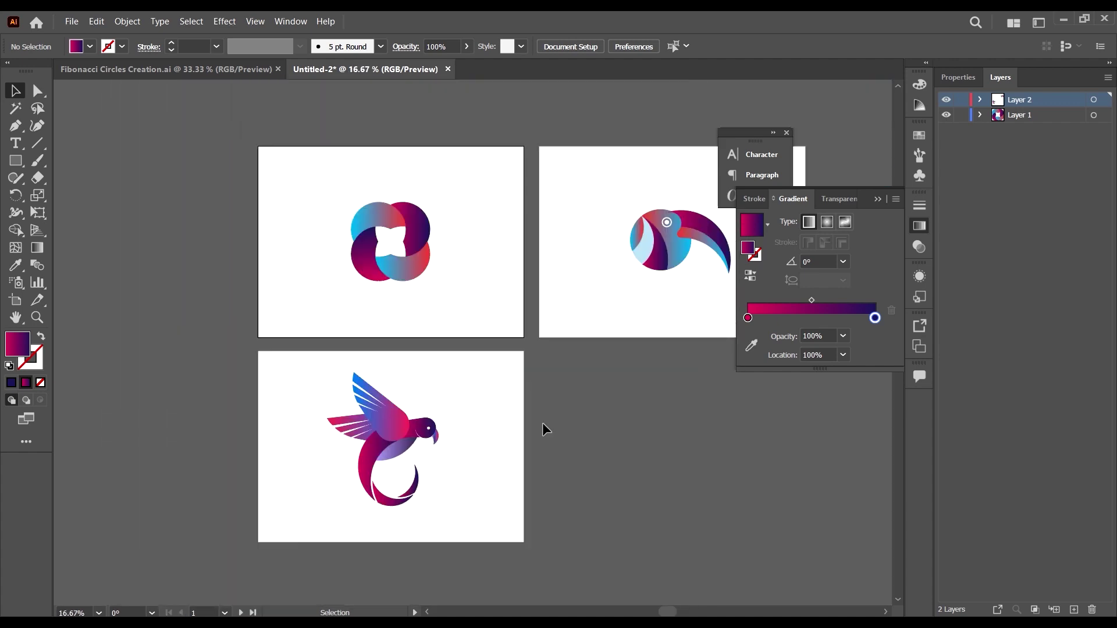